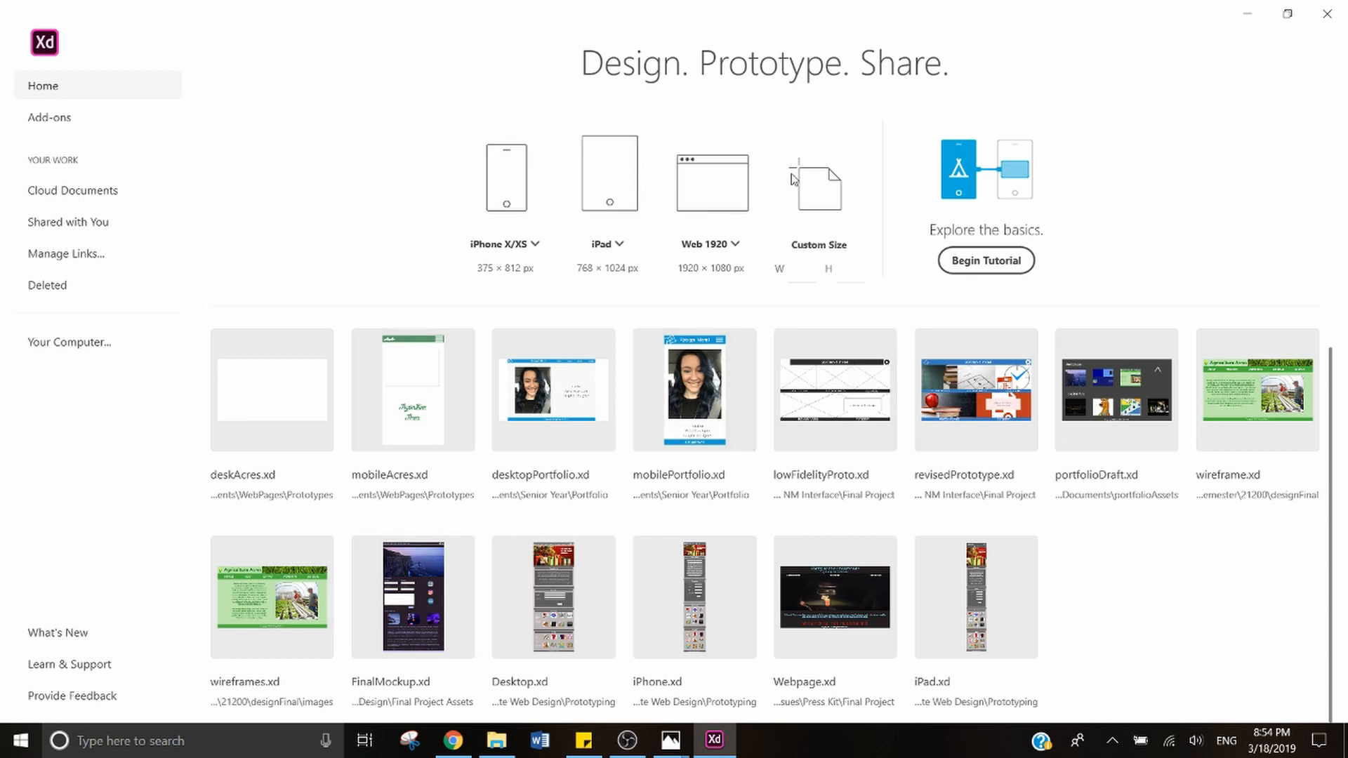
Step: Check the preset sizes for phone, tablet and web artboards, and create a new Web 1920 document (1920 × 1080 px)
{"action": "left_click", "coordinate": [536, 245]}
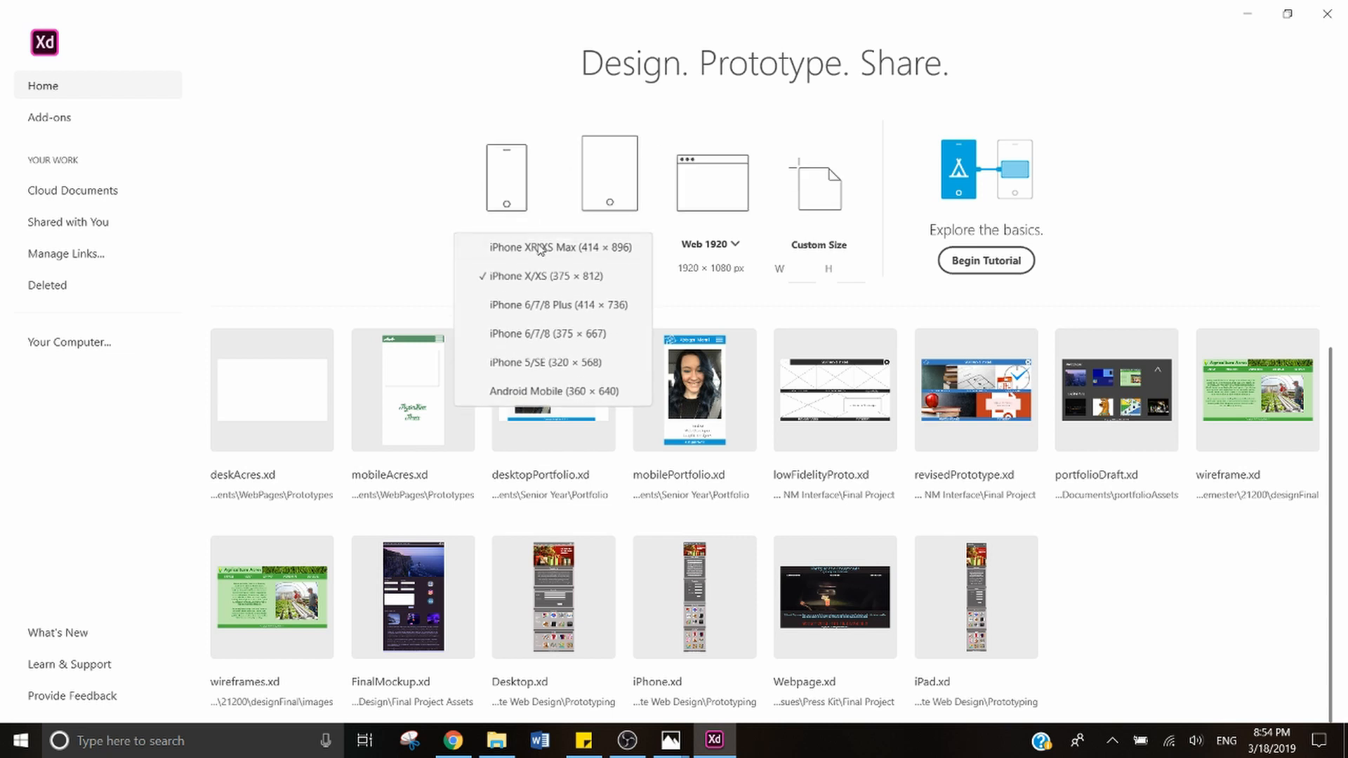
{"action": "left_click", "coordinate": [632, 98]}
{"action": "left_click", "coordinate": [620, 245]}
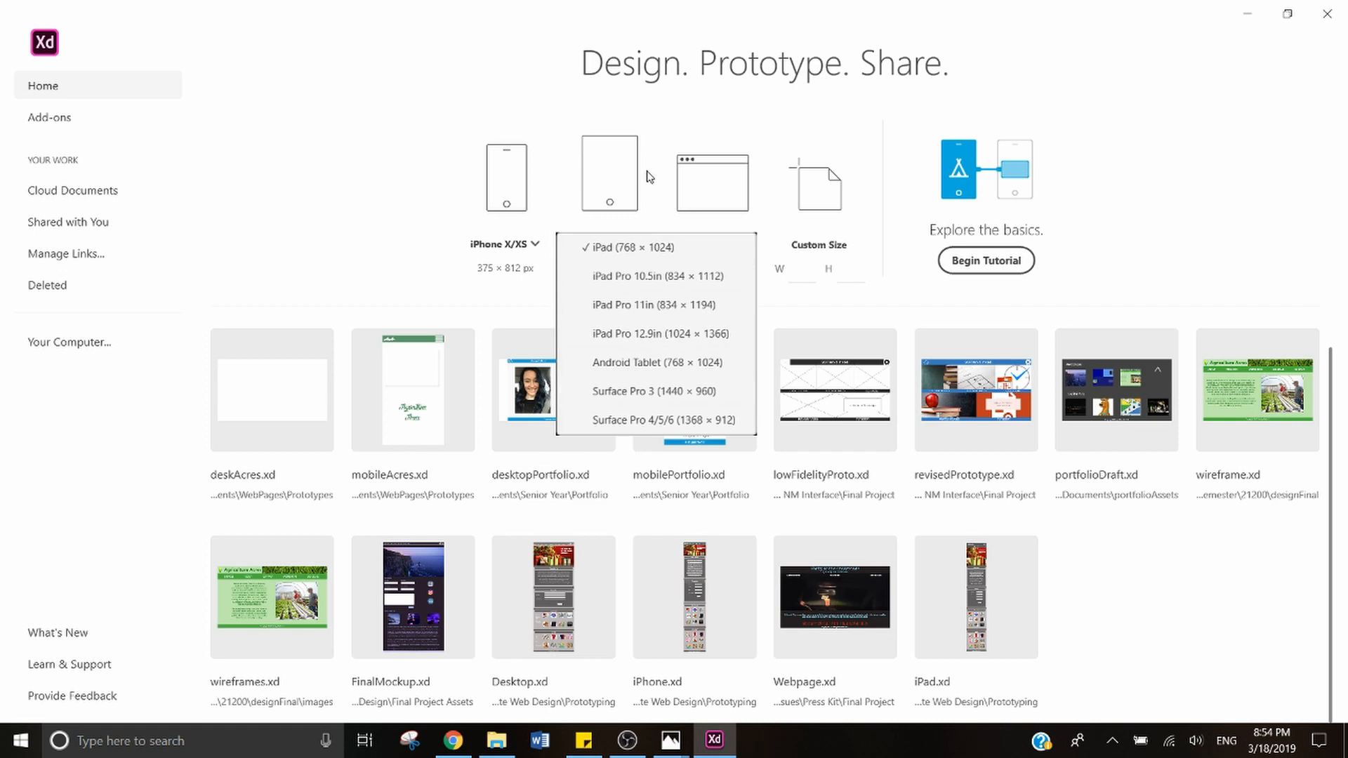
{"action": "left_click", "coordinate": [651, 123]}
{"action": "left_click", "coordinate": [621, 244]}
{"action": "left_click", "coordinate": [774, 275]}
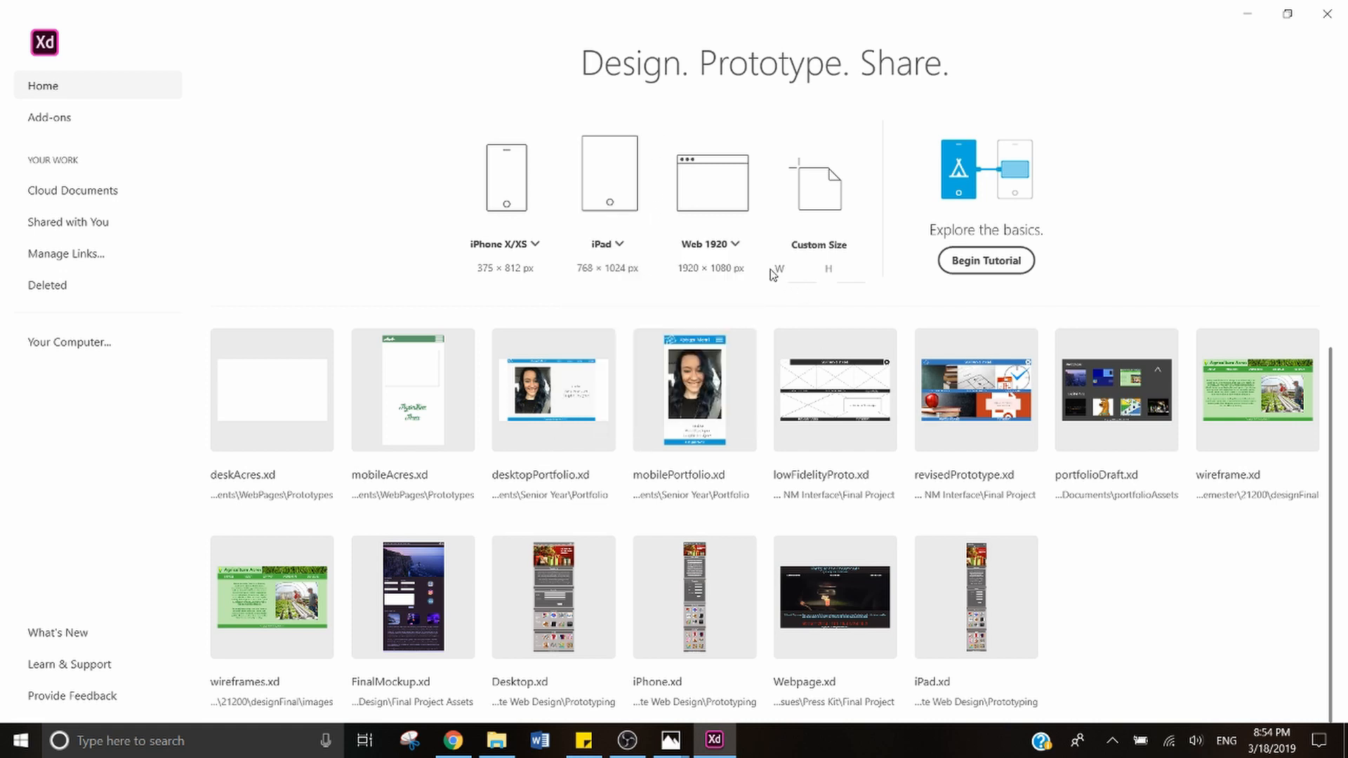
{"action": "left_click", "coordinate": [741, 247]}
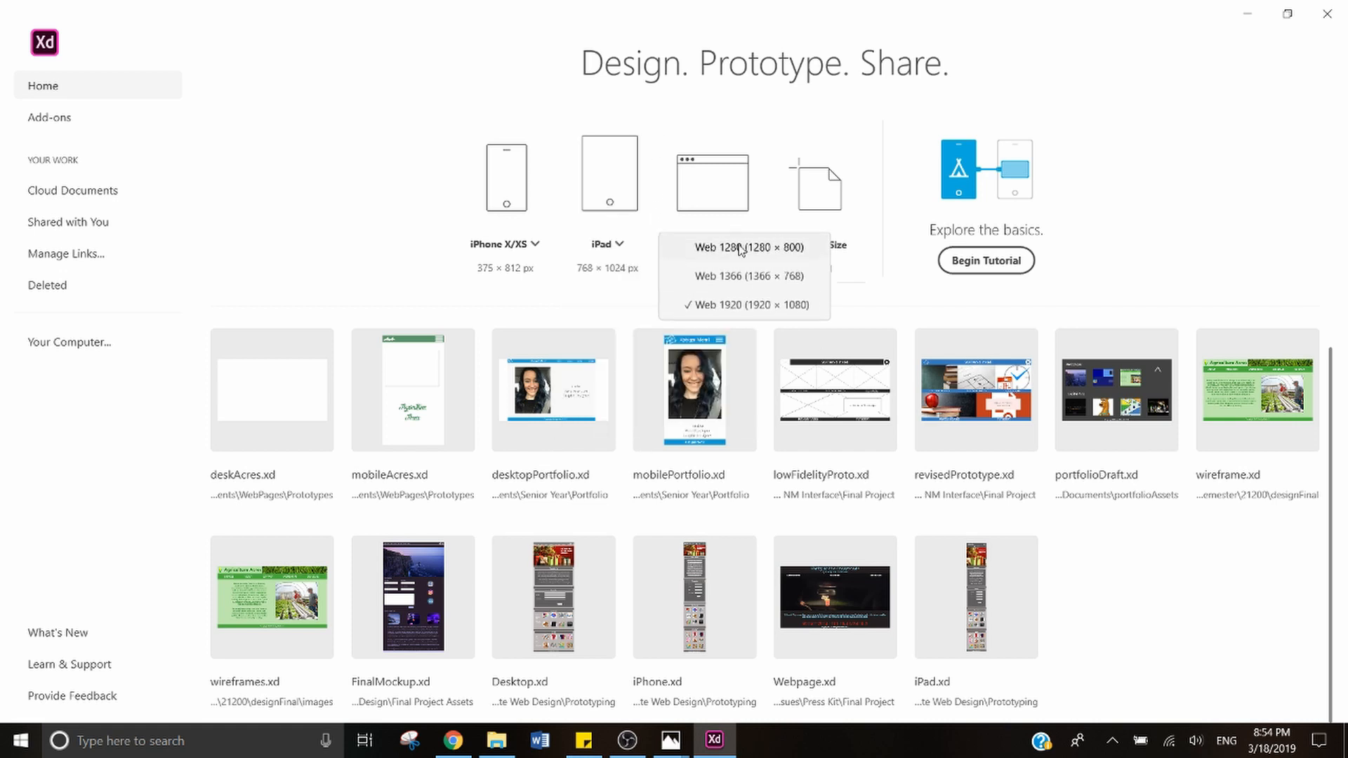
{"action": "left_click", "coordinate": [595, 297]}
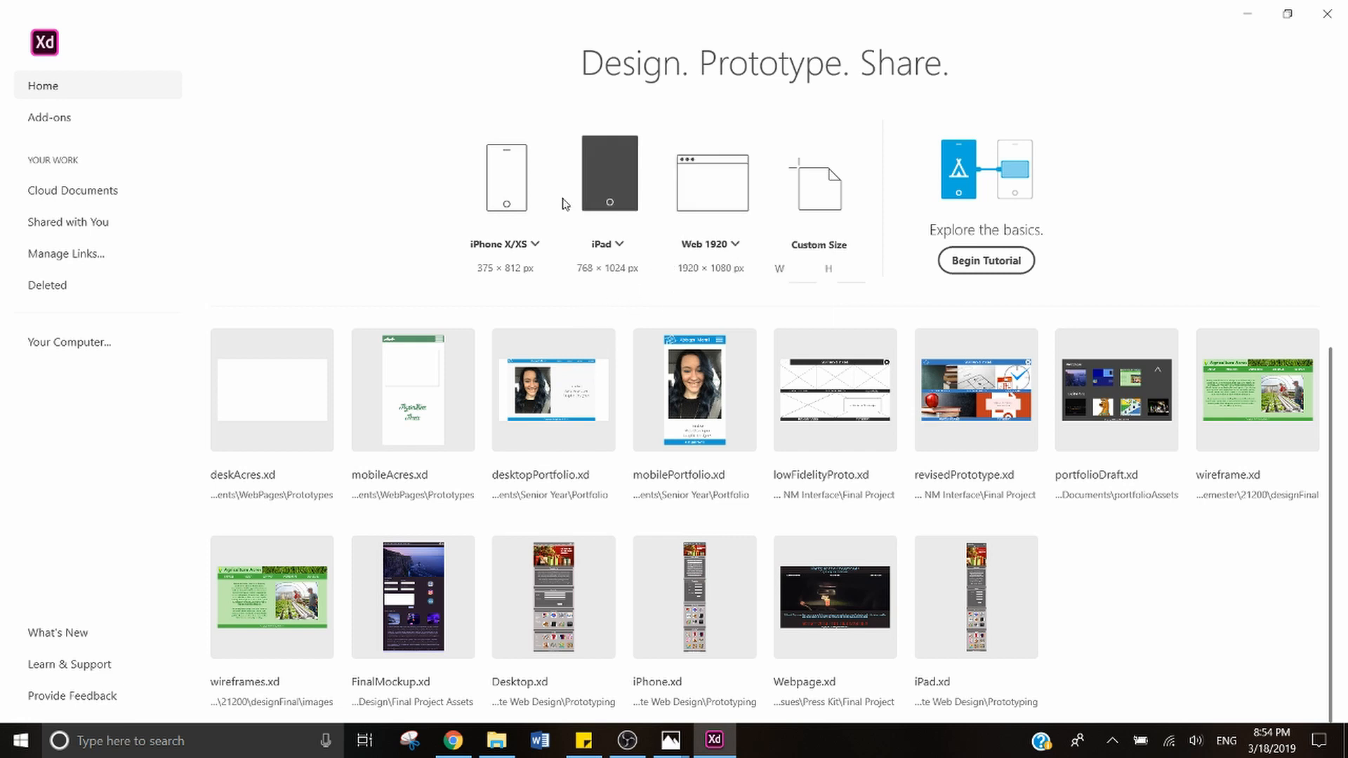
{"action": "left_click", "coordinate": [535, 245]}
{"action": "left_click", "coordinate": [352, 243]}
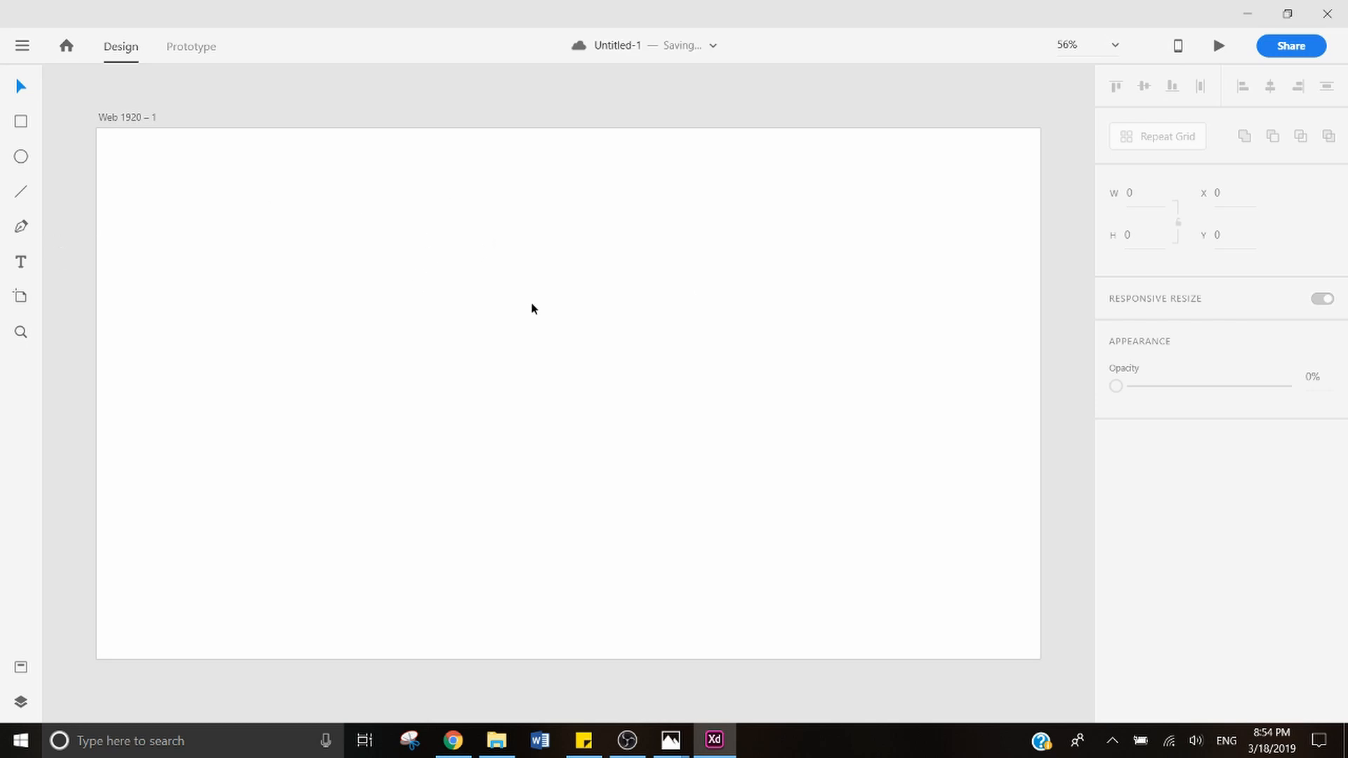
{"action": "scroll", "coordinate": [562, 337], "scroll_direction": "down", "scroll_amount": 1}
{"action": "scroll", "coordinate": [625, 278], "scroll_direction": "up", "scroll_amount": 1}
{"action": "scroll", "coordinate": [567, 448], "scroll_direction": "up", "scroll_amount": 5}
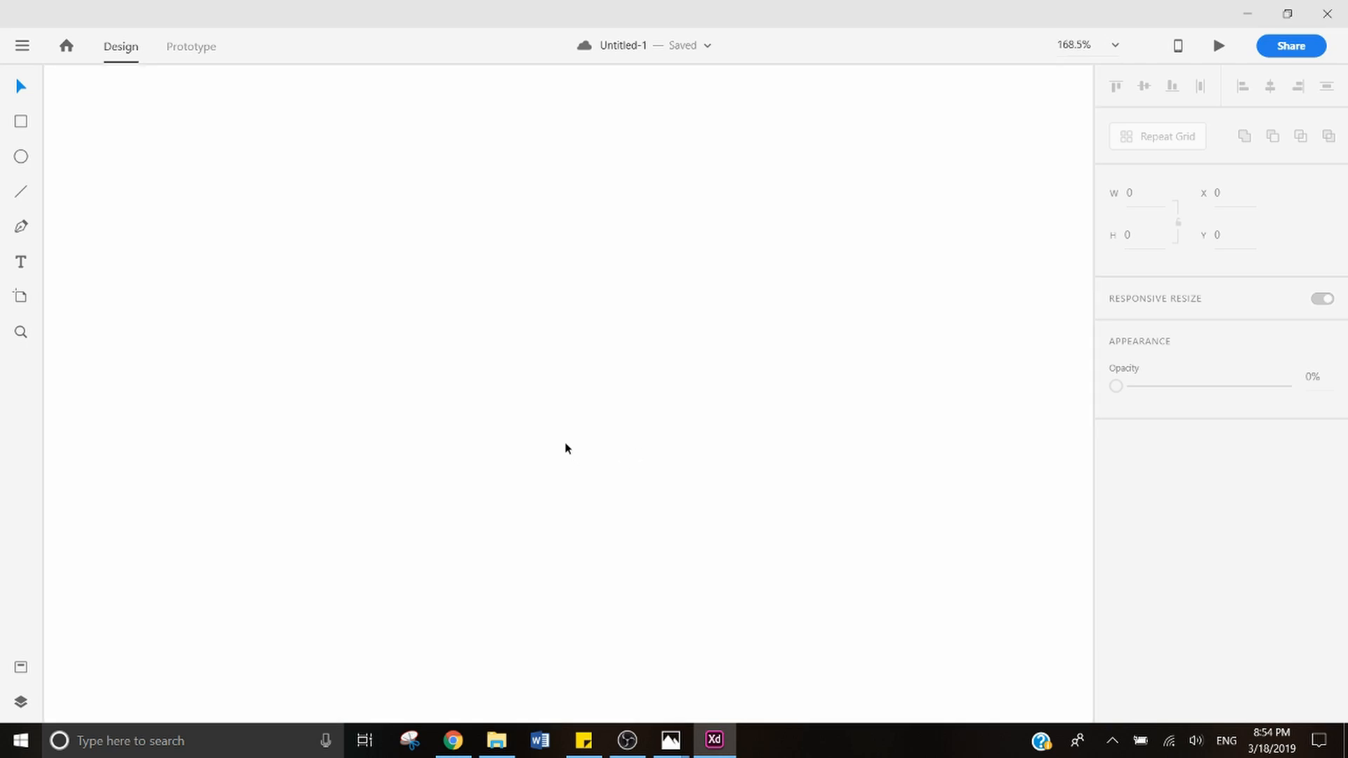
{"action": "scroll", "coordinate": [567, 448], "scroll_direction": "down", "scroll_amount": 8}
{"action": "scroll", "coordinate": [557, 447], "scroll_direction": "up", "scroll_amount": 1}
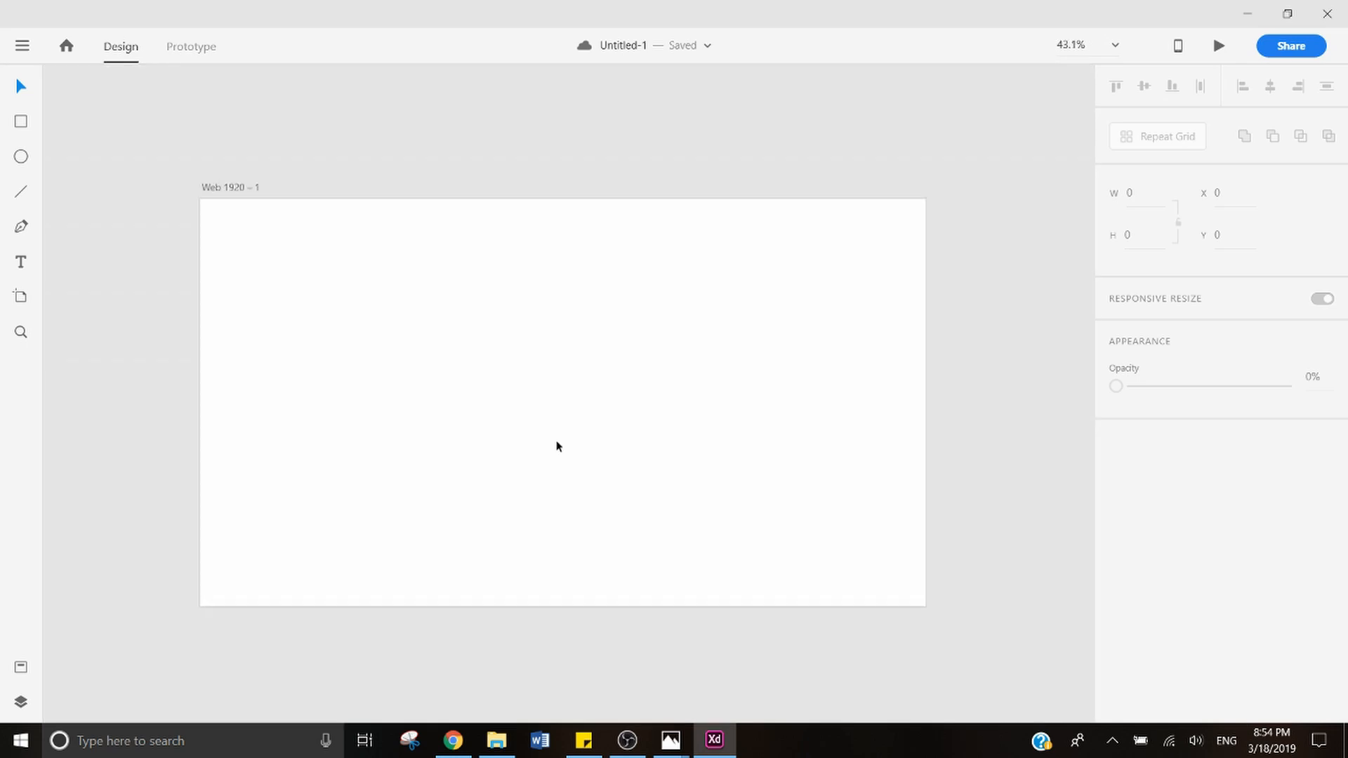
{"action": "scroll", "coordinate": [557, 447], "scroll_direction": "left", "scroll_amount": 3}
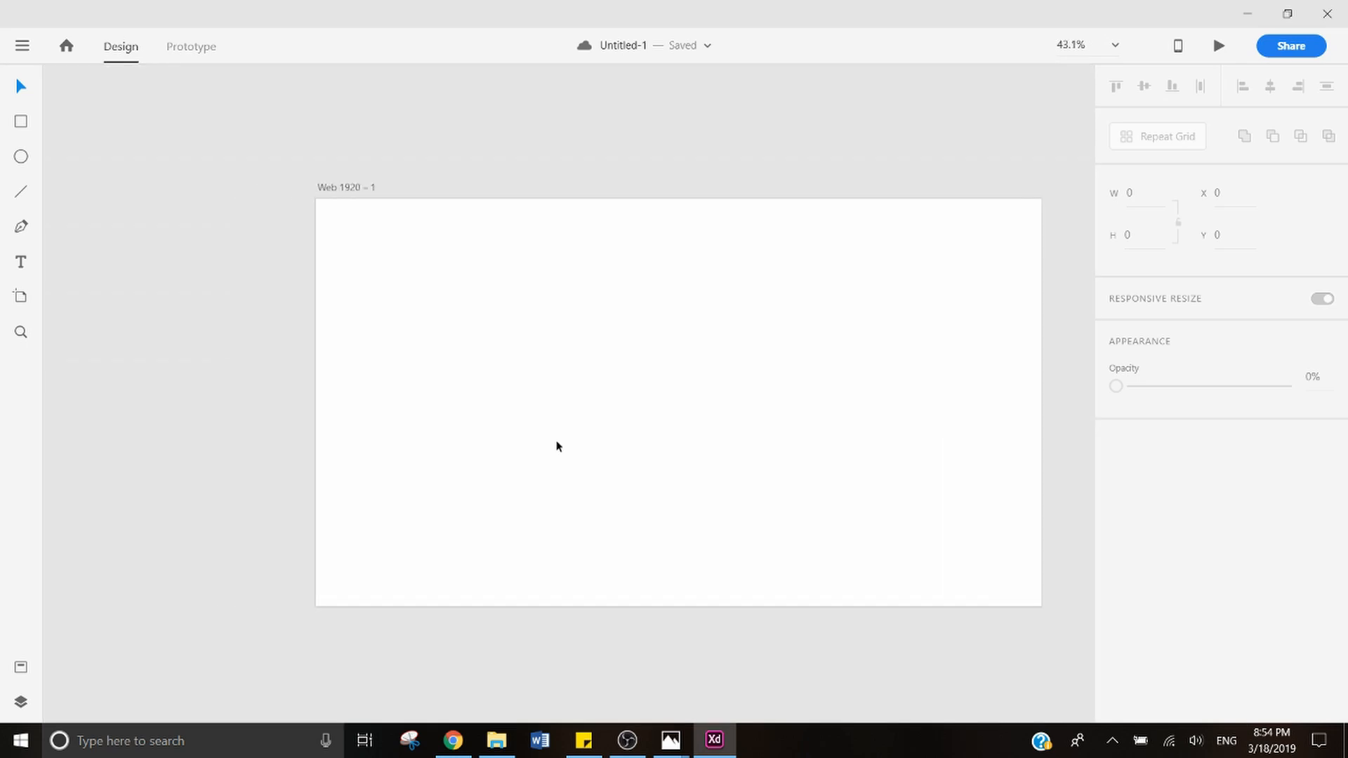
{"action": "scroll", "coordinate": [557, 447], "scroll_direction": "right", "scroll_amount": 5}
{"action": "scroll", "coordinate": [558, 447], "scroll_direction": "up", "scroll_amount": 2}
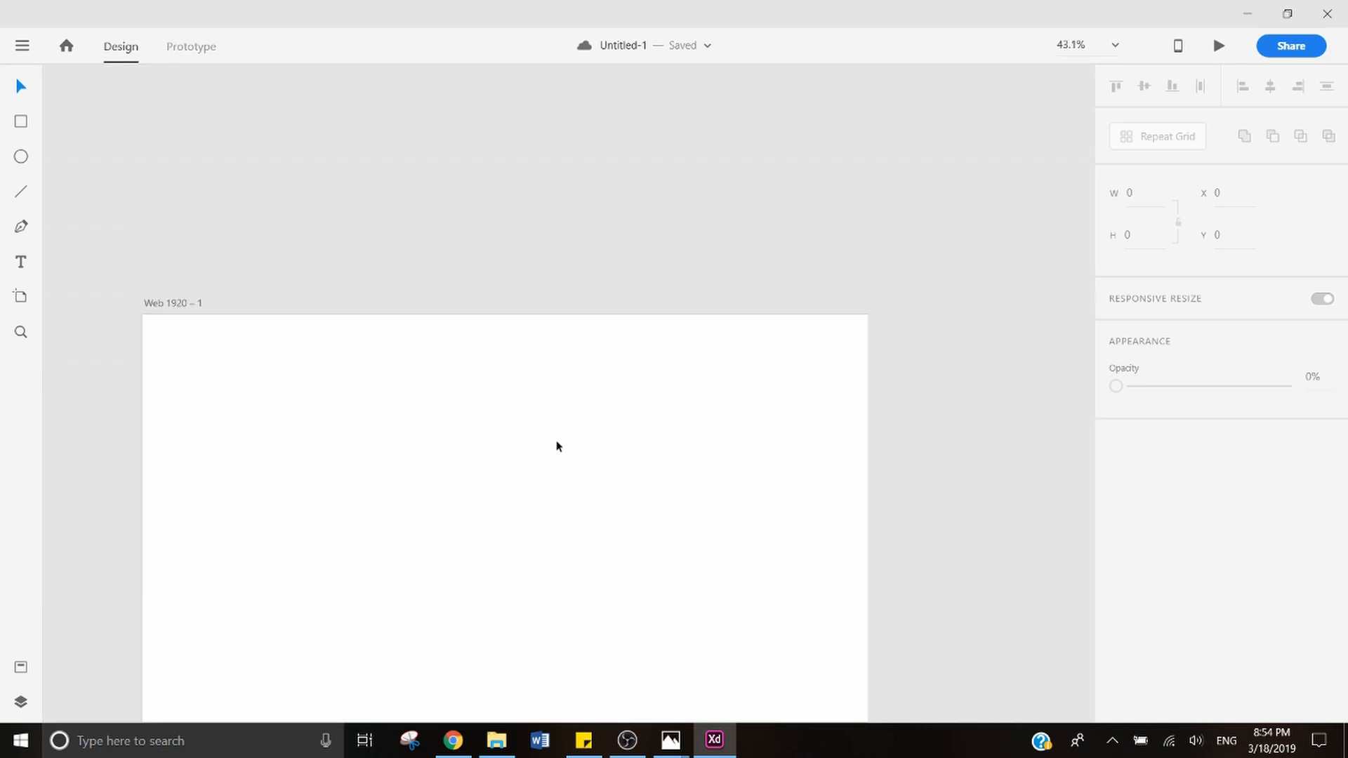
{"action": "scroll", "coordinate": [556, 446], "scroll_direction": "down", "scroll_amount": 3}
{"action": "scroll", "coordinate": [556, 446], "scroll_direction": "up", "scroll_amount": 1}
{"action": "scroll", "coordinate": [556, 446], "scroll_direction": "down", "scroll_amount": 3}
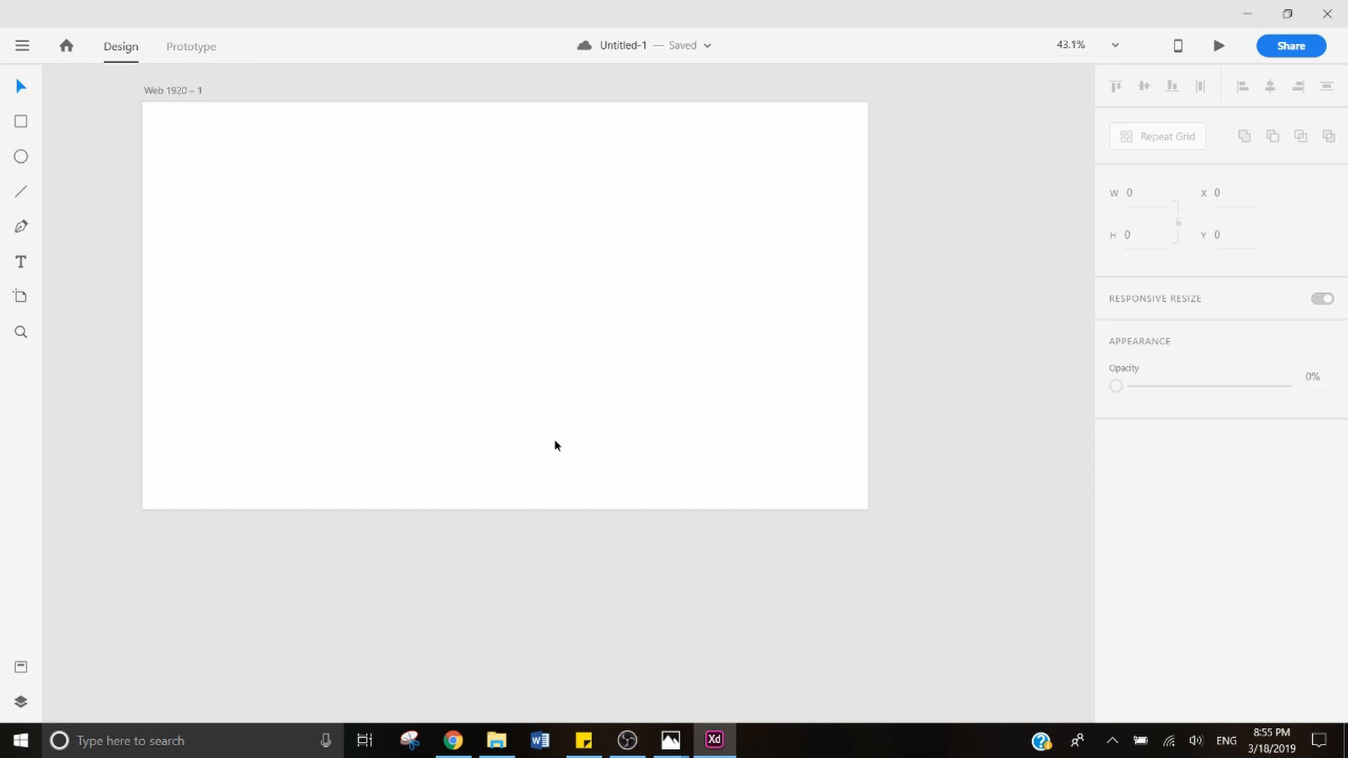
{"action": "scroll", "coordinate": [561, 449], "scroll_direction": "up", "scroll_amount": 2}
{"action": "scroll", "coordinate": [564, 461], "scroll_direction": "up", "scroll_amount": 2}
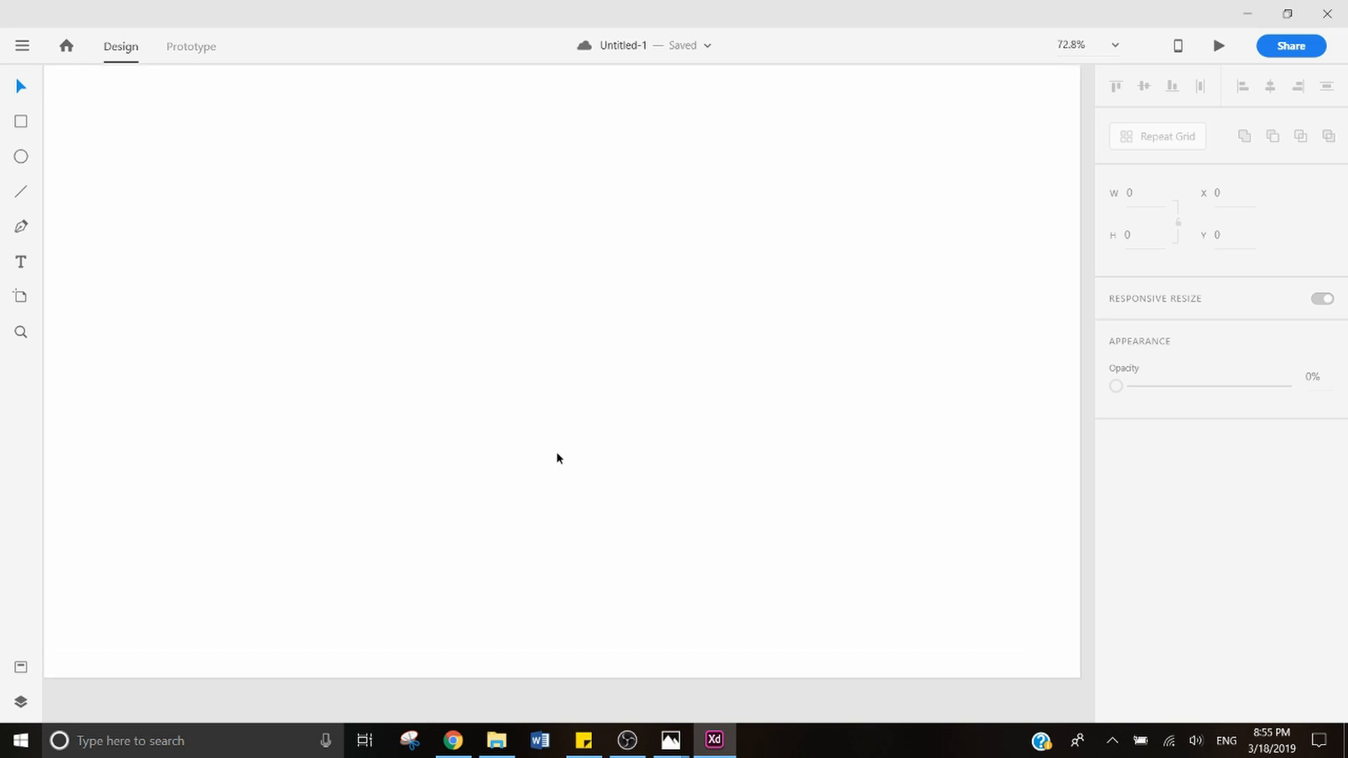
{"action": "scroll", "coordinate": [557, 458], "scroll_direction": "down", "scroll_amount": 1}
{"action": "scroll", "coordinate": [557, 453], "scroll_direction": "up", "scroll_amount": 2}
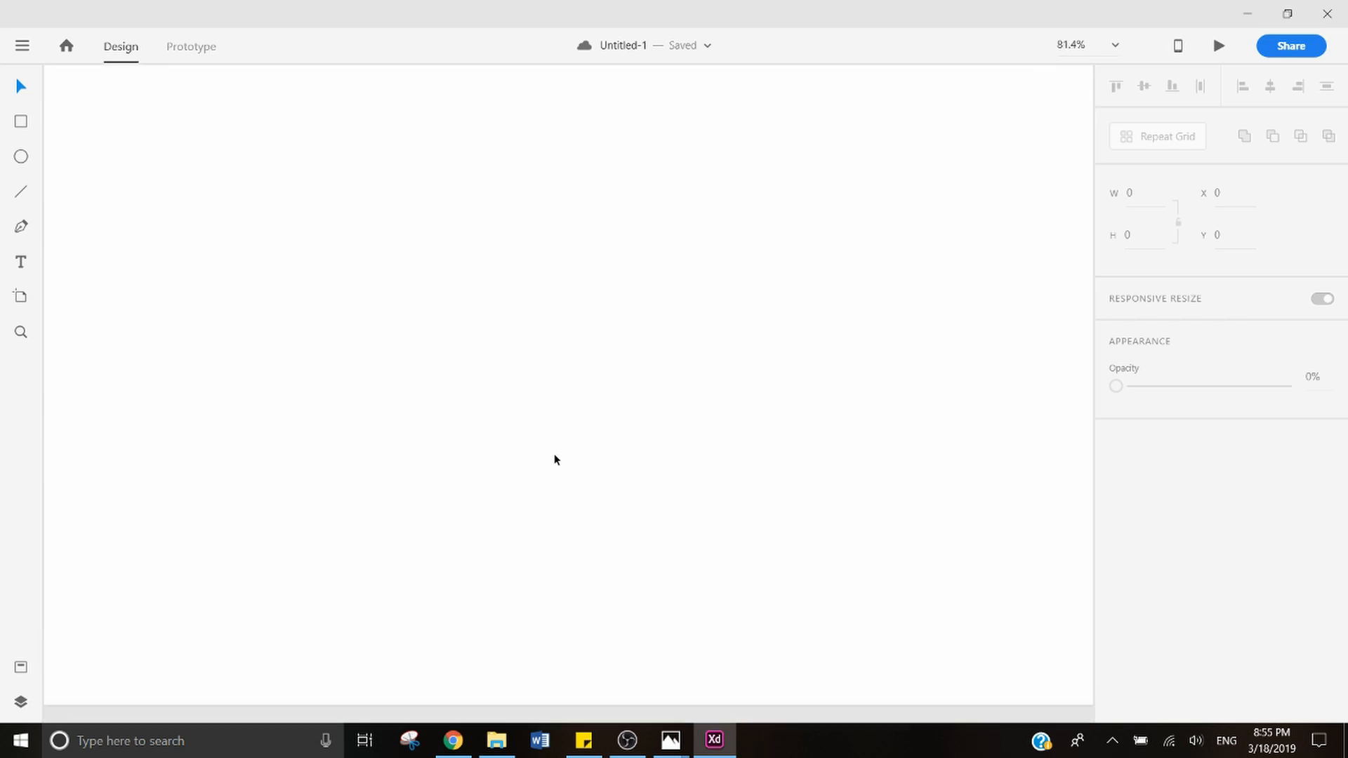
{"action": "scroll", "coordinate": [554, 453], "scroll_direction": "down", "scroll_amount": 2}
{"action": "scroll", "coordinate": [550, 465], "scroll_direction": "up", "scroll_amount": 1}
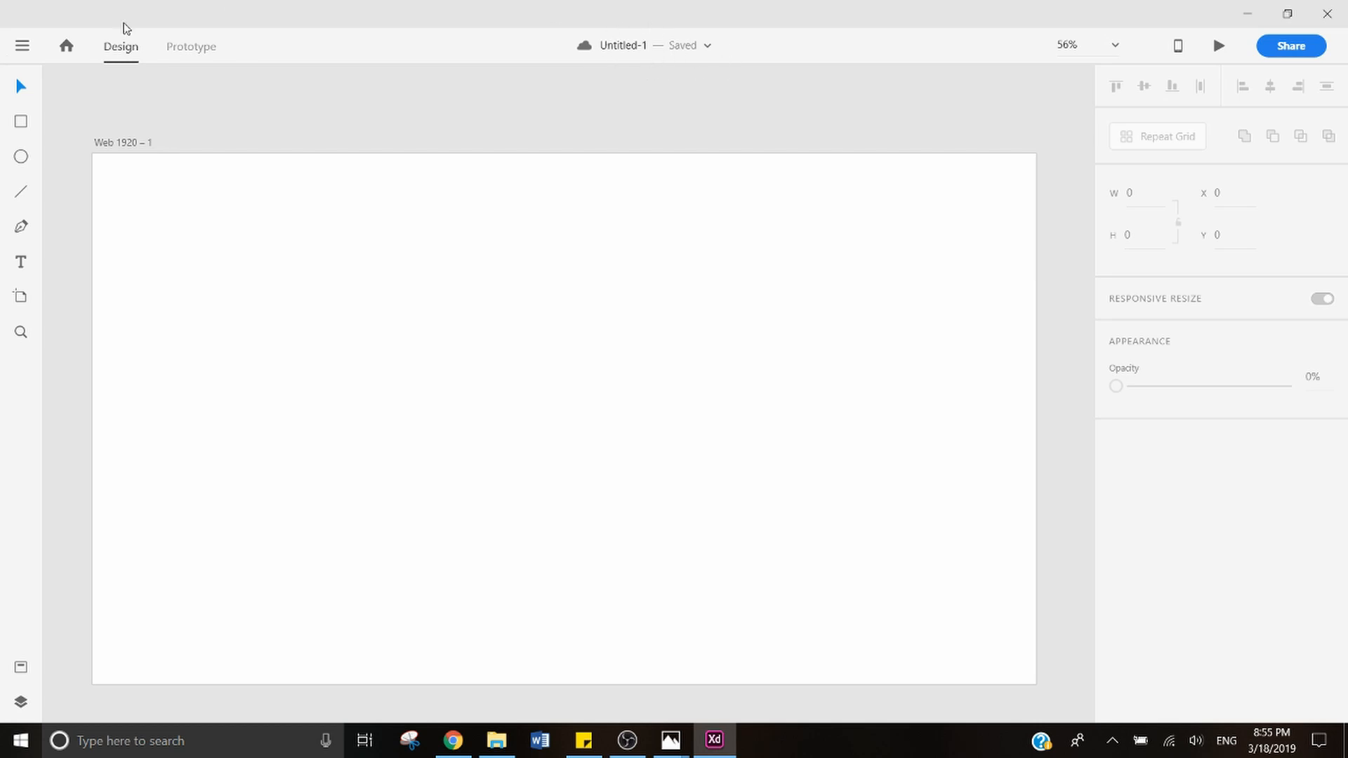
Step: Save the document to the computer as practicePrototype in the Desktop\N115\prototypes folder
{"action": "left_click", "coordinate": [24, 48]}
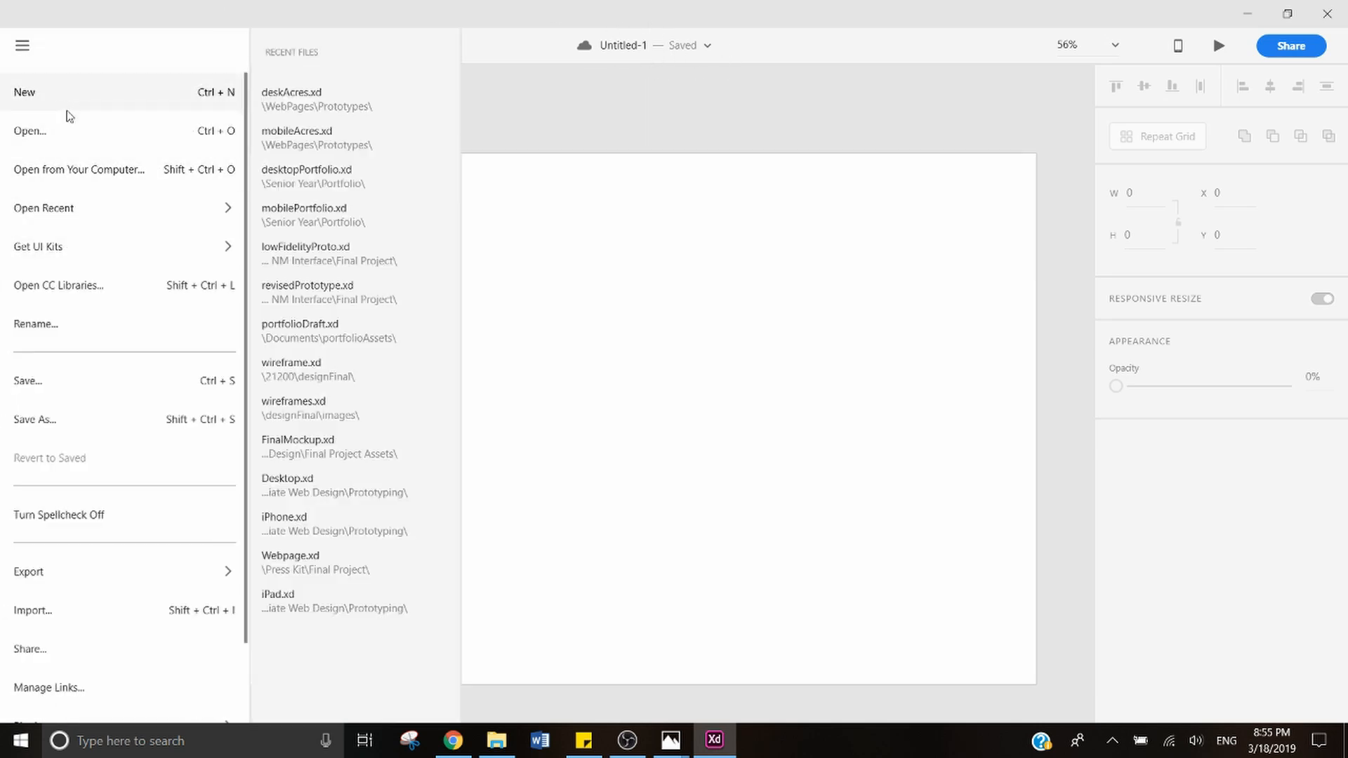
{"action": "left_click", "coordinate": [108, 419]}
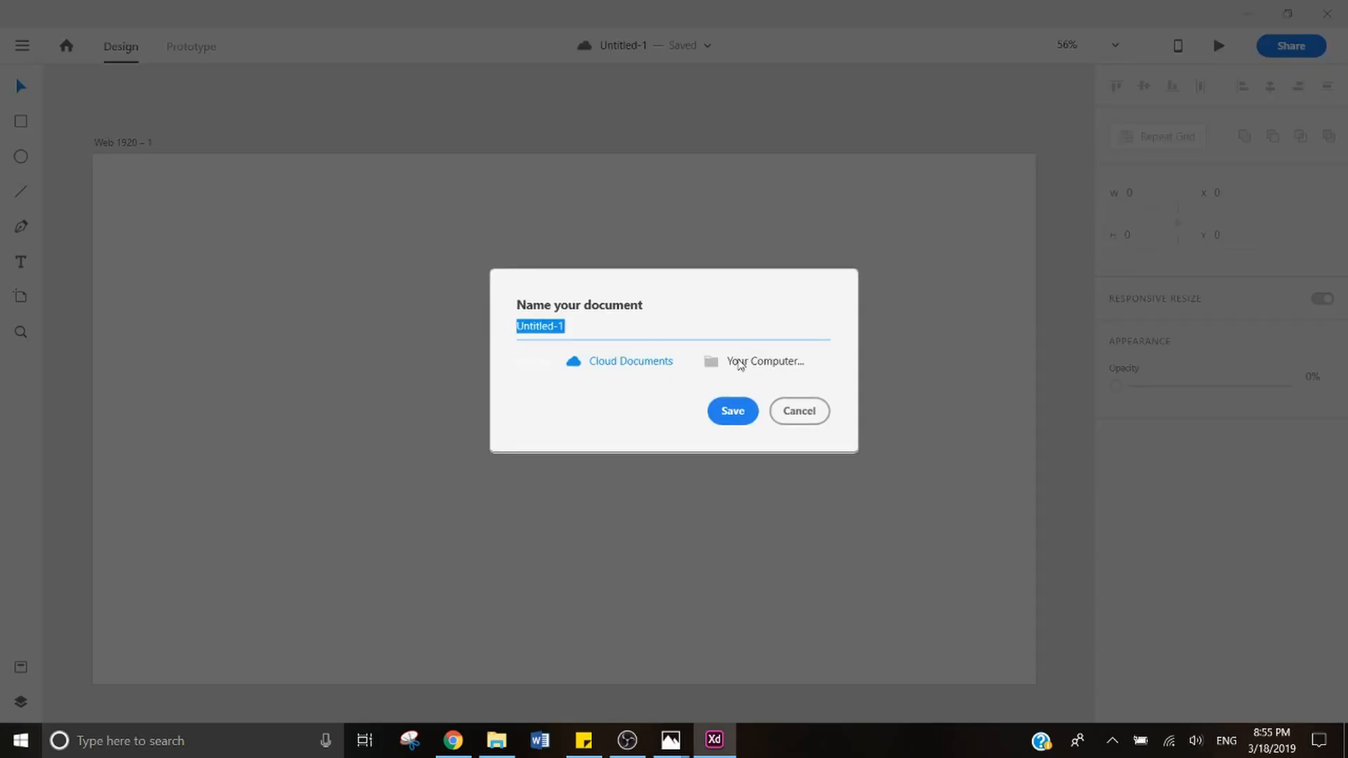
{"action": "left_click", "coordinate": [740, 362]}
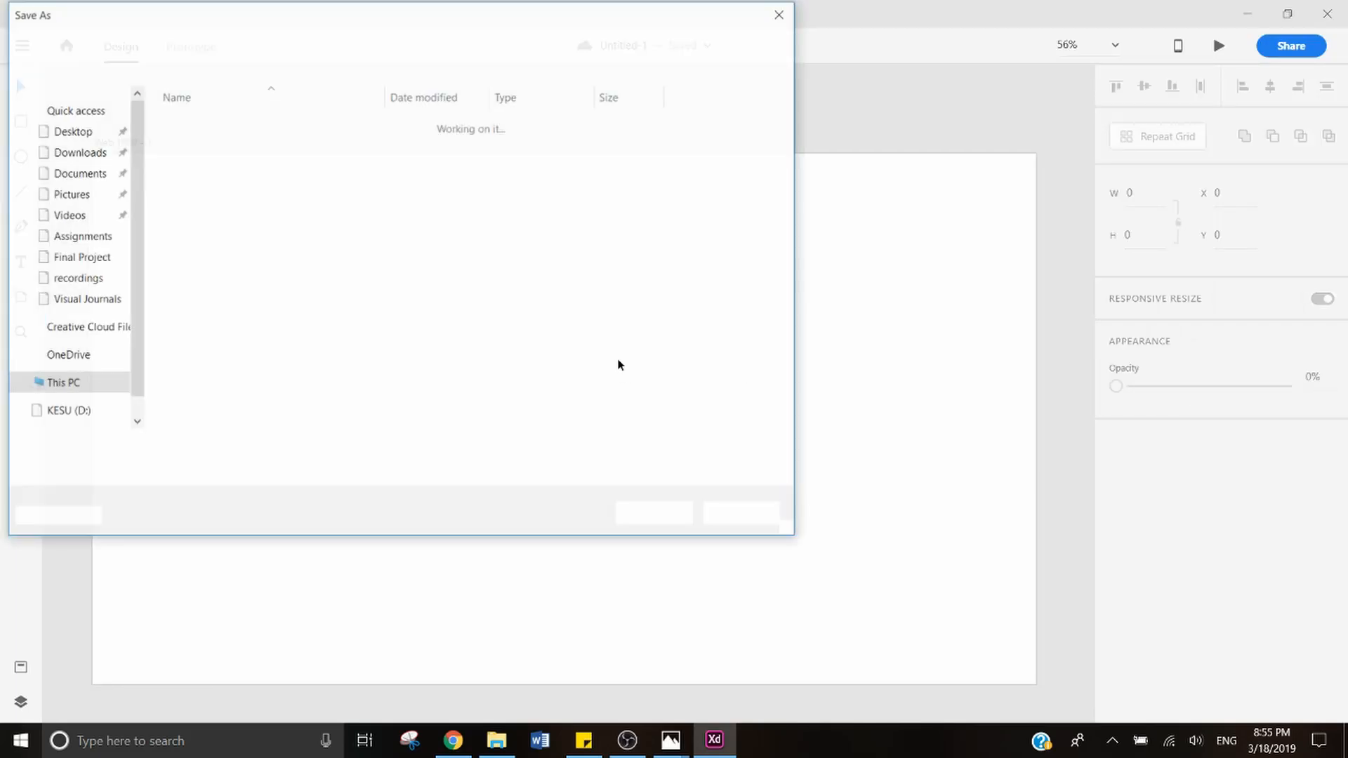
{"action": "left_click", "coordinate": [207, 42]}
{"action": "double_click", "coordinate": [231, 127]}
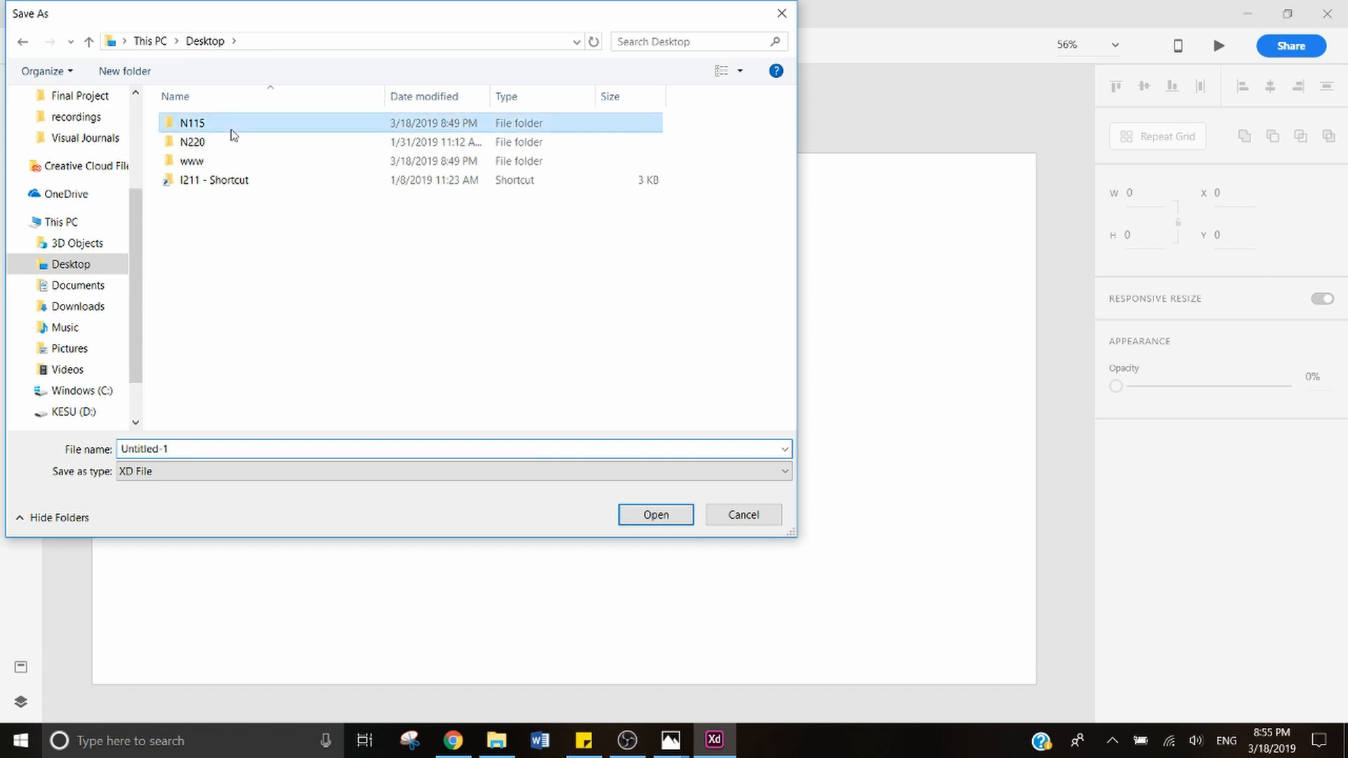
{"action": "left_click", "coordinate": [214, 126]}
{"action": "double_click", "coordinate": [214, 126]}
{"action": "double_click", "coordinate": [225, 444]}
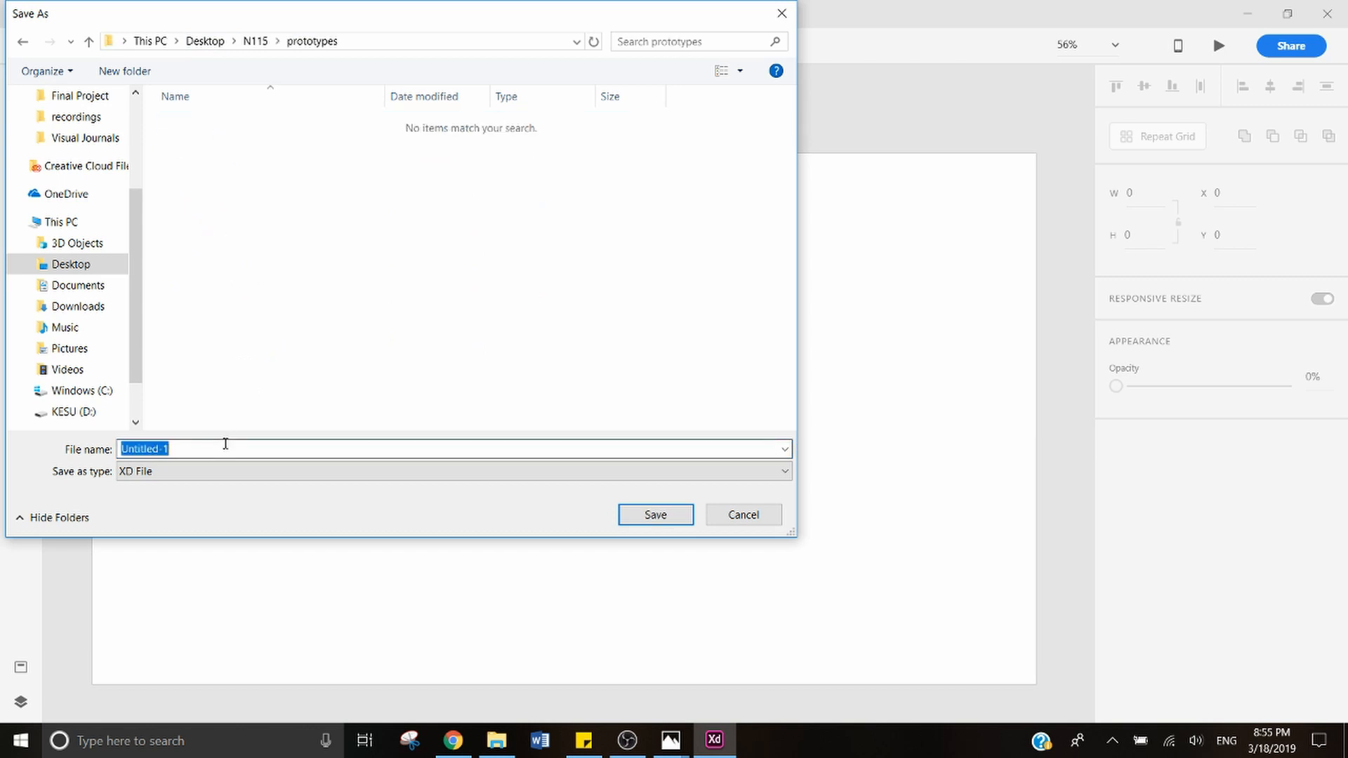
{"action": "key", "text": "BackSpace"}
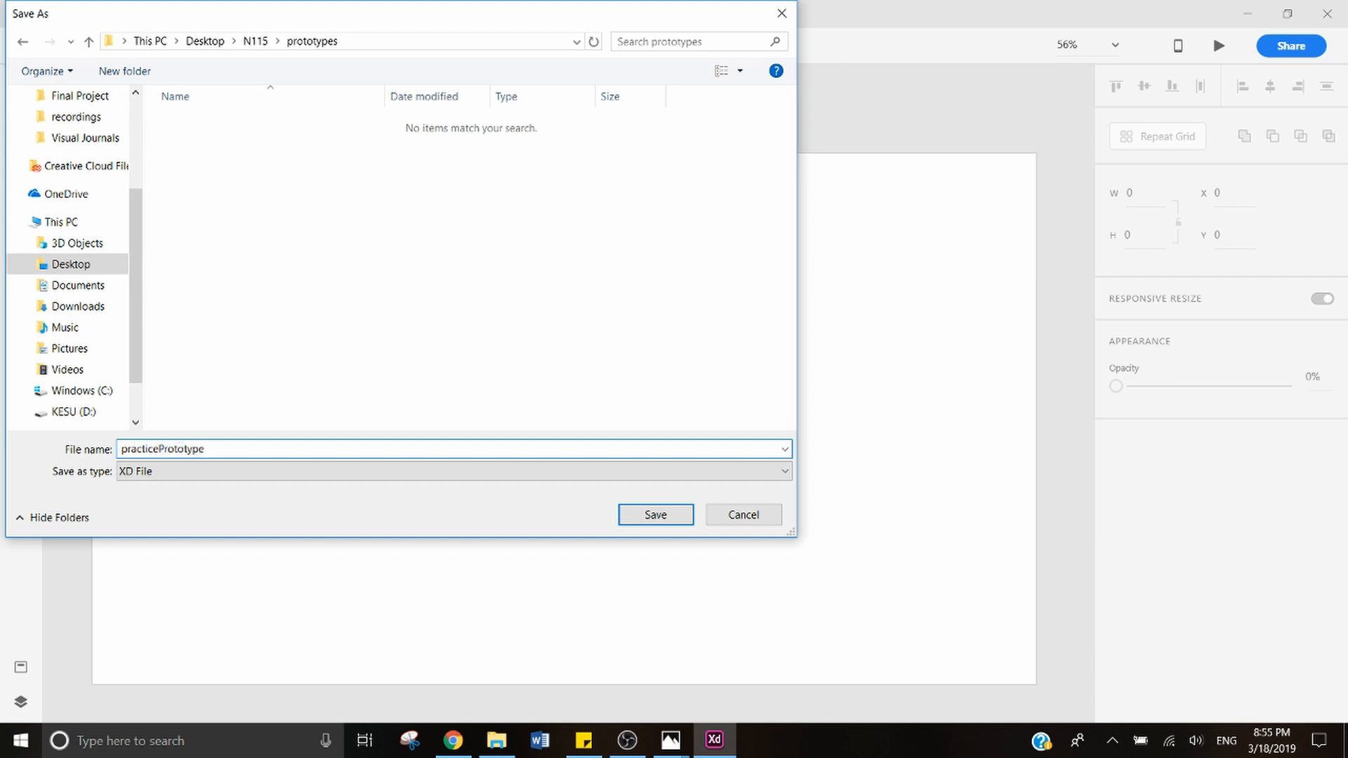
{"action": "key", "text": "Return"}
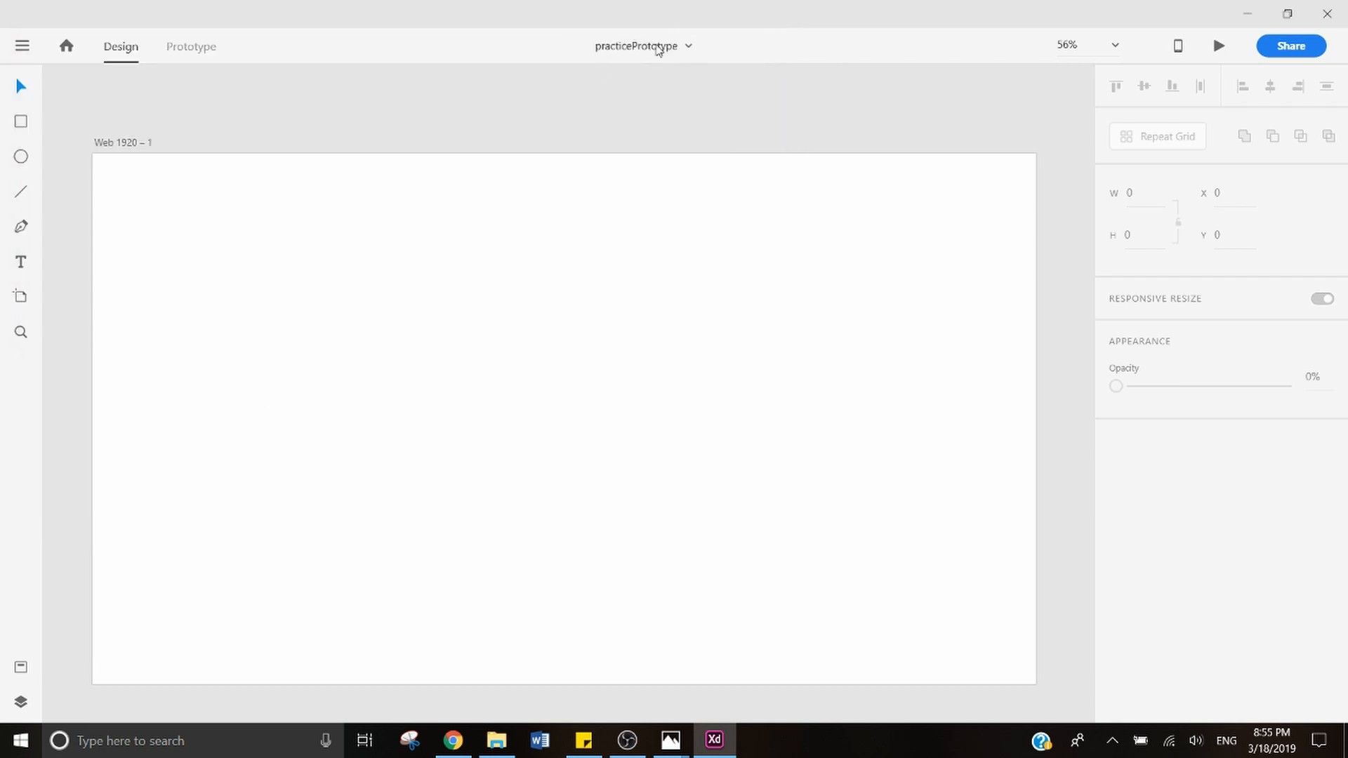
{"action": "left_click_drag", "start_coordinate": [484, 275], "coordinate": [702, 374]}
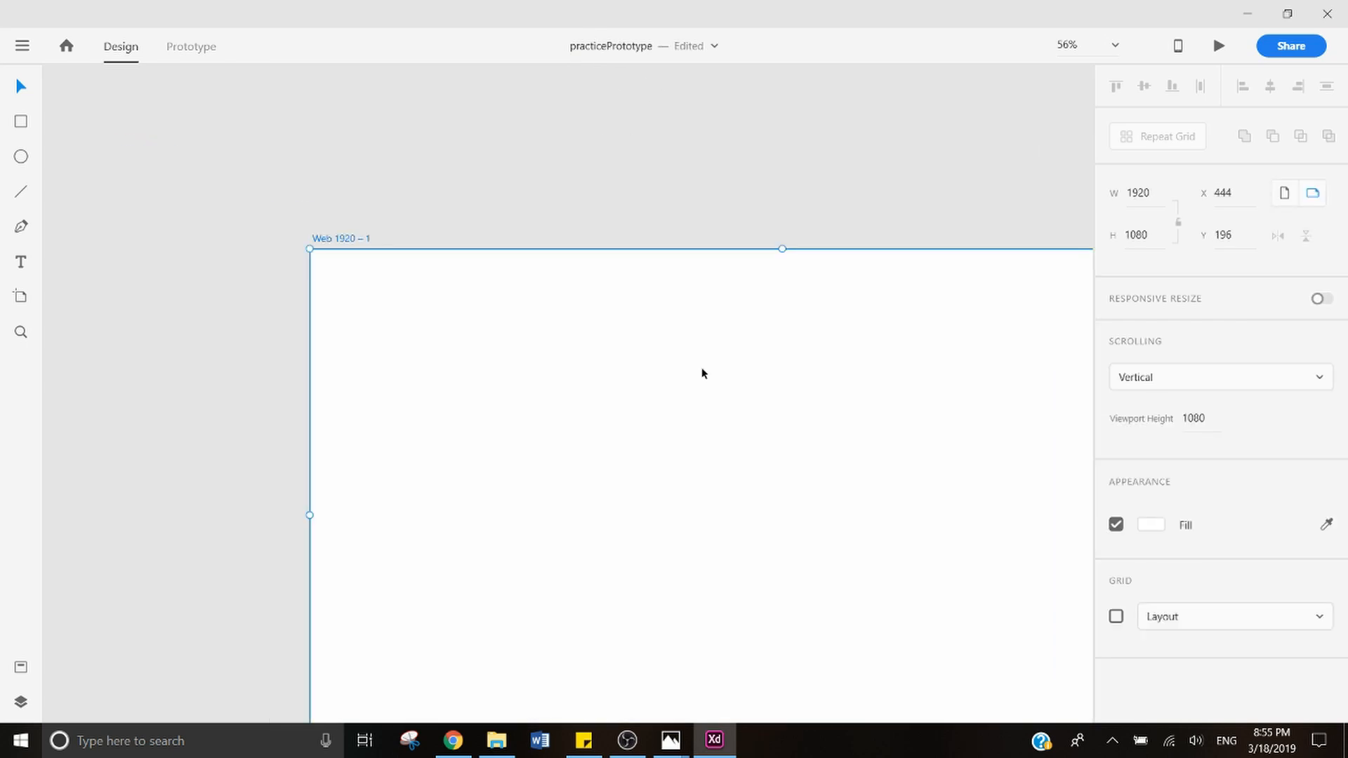
{"action": "key", "text": "ctrl+z"}
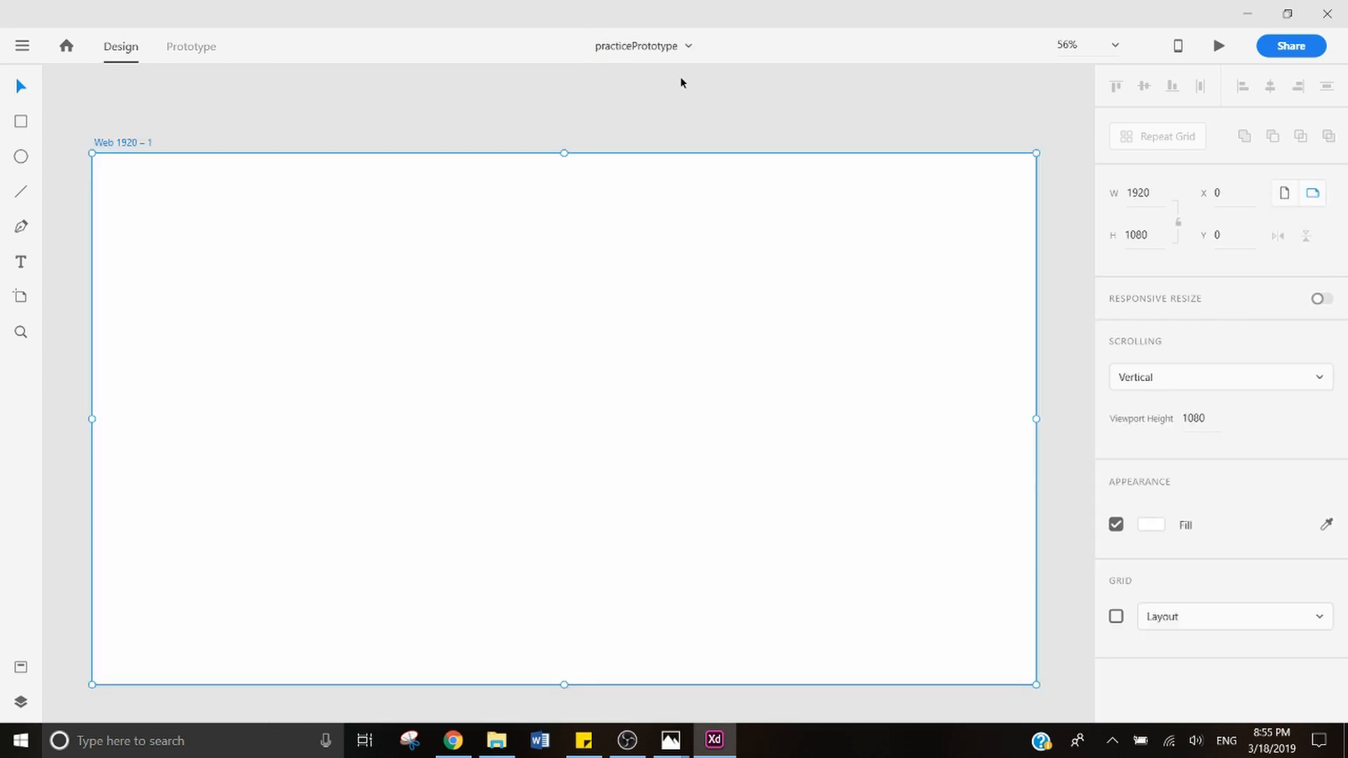
{"action": "left_click", "coordinate": [374, 128]}
Step: Rename the Web 1920 artboard to Home, save the document and deselect the artboard
{"action": "left_click", "coordinate": [121, 142]}
{"action": "double_click", "coordinate": [120, 142]}
{"action": "type", "text": "HOme"}
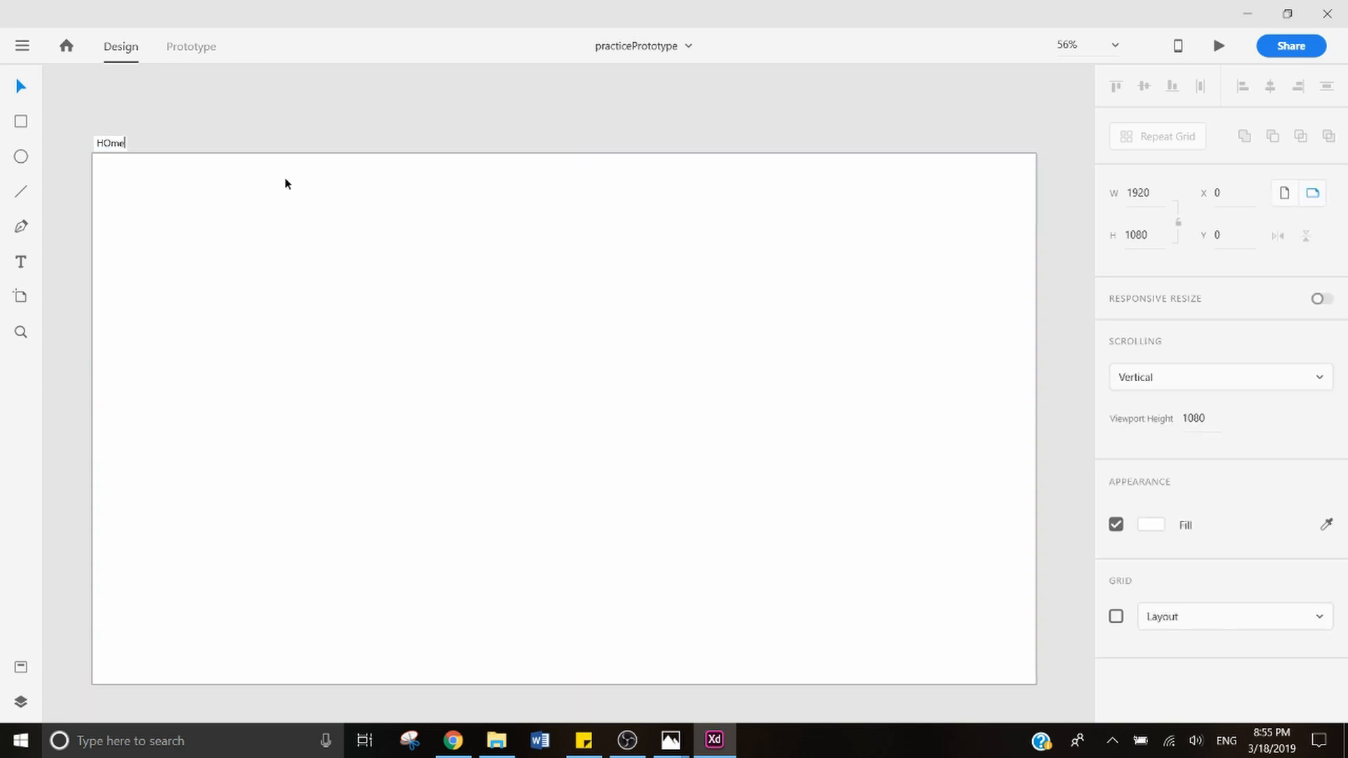
{"action": "key", "text": "BackSpace"}
{"action": "key", "text": "BackSpace"}
{"action": "key", "text": "BackSpace"}
{"action": "type", "text": "ome"}
{"action": "key", "text": "Return"}
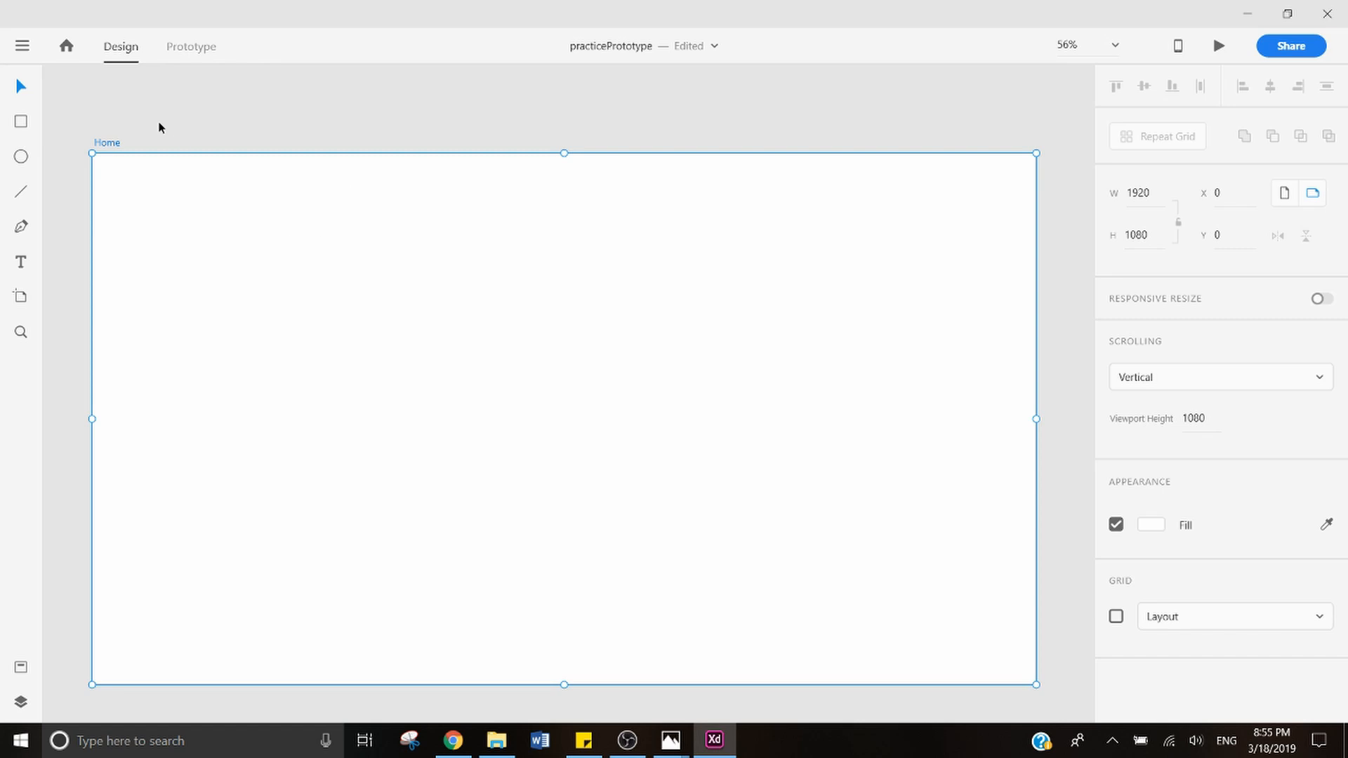
{"action": "key", "text": "ctrl+s"}
{"action": "left_click", "coordinate": [541, 165]}
Step: Draw a rectangle about 273 × 393 on the pasteboard beside the upper-left corner of the Home artboard
{"action": "scroll", "coordinate": [548, 220], "scroll_direction": "down", "scroll_amount": 2}
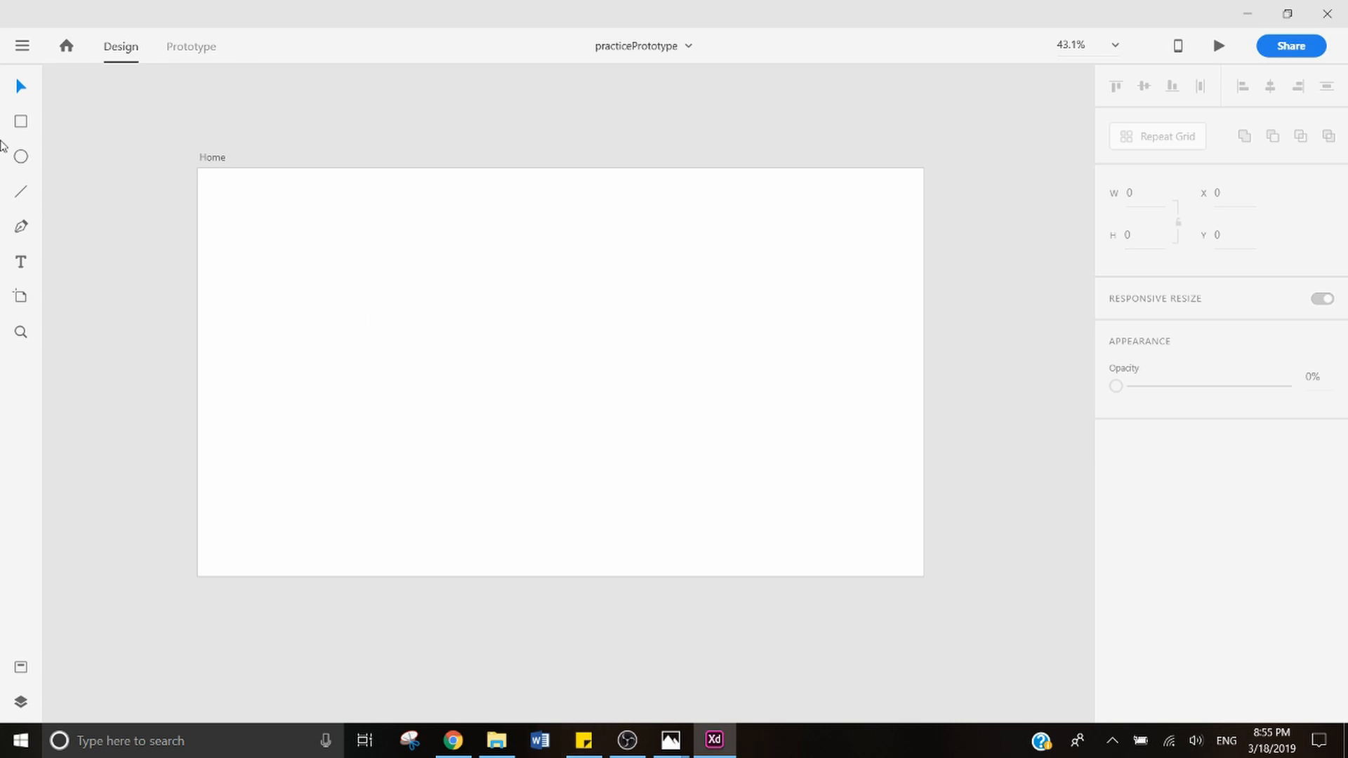
{"action": "left_click", "coordinate": [21, 122]}
{"action": "left_click_drag", "start_coordinate": [188, 243], "coordinate": [167, 260]}
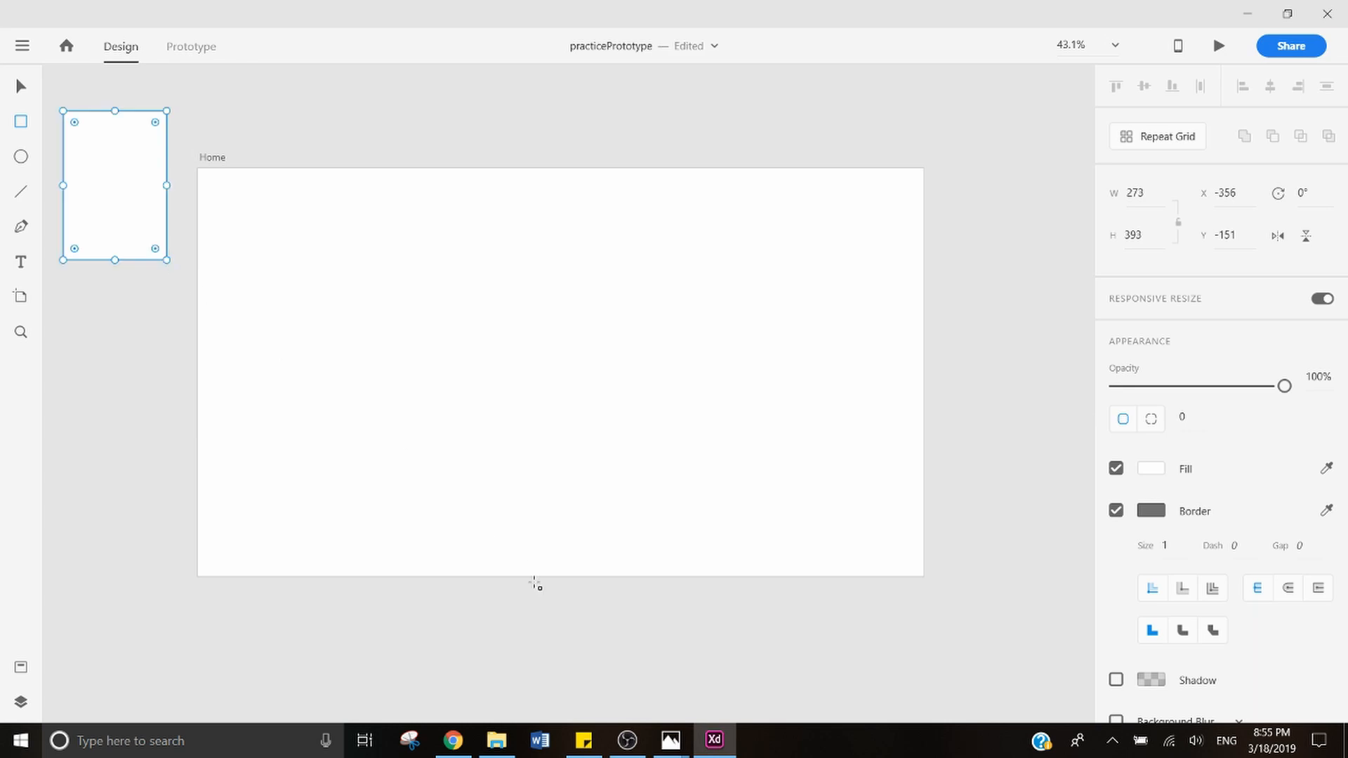
Step: In File Explorer, find the home image in Downloads\homeworkFiles\homeworkFiles, fill the small rectangle beside the artboard with it, and minimize the window
{"action": "left_click", "coordinate": [497, 741]}
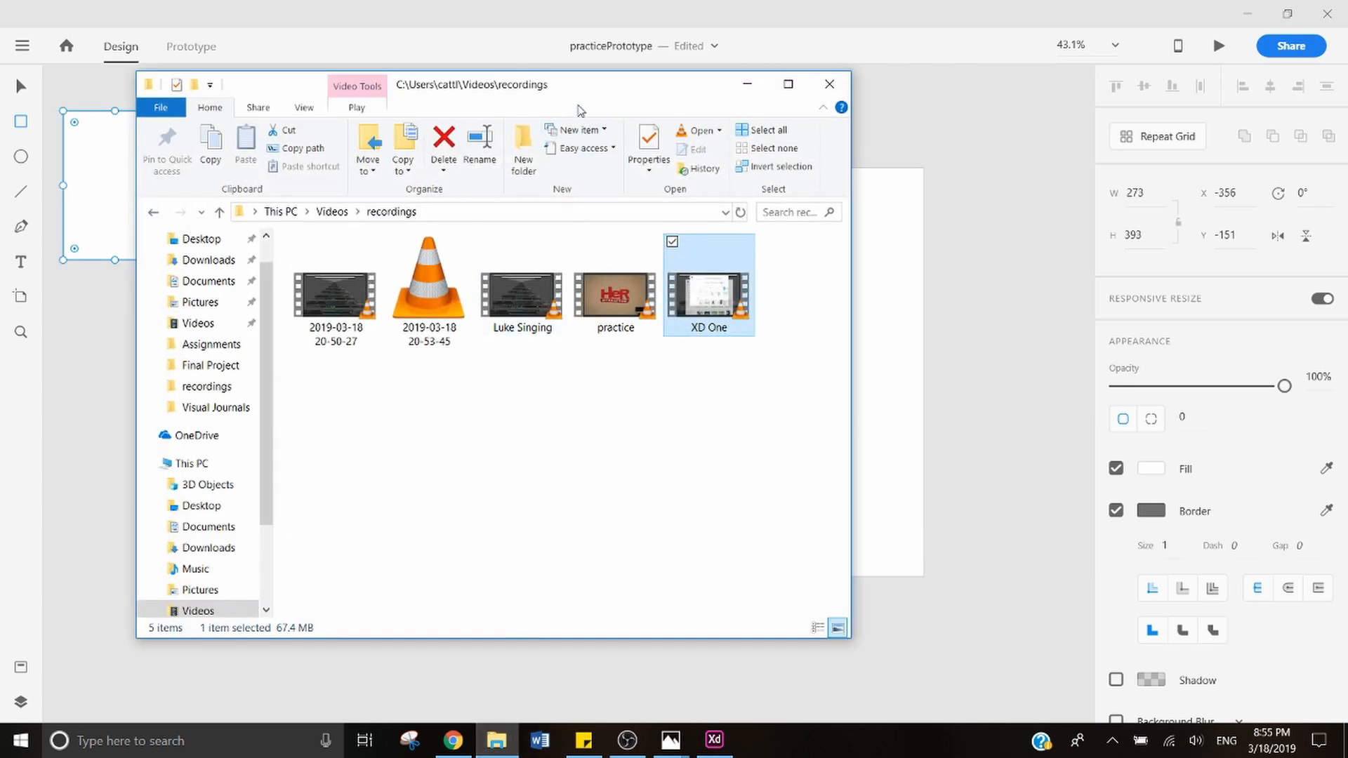
{"action": "left_click_drag", "start_coordinate": [795, 92], "coordinate": [834, 102]}
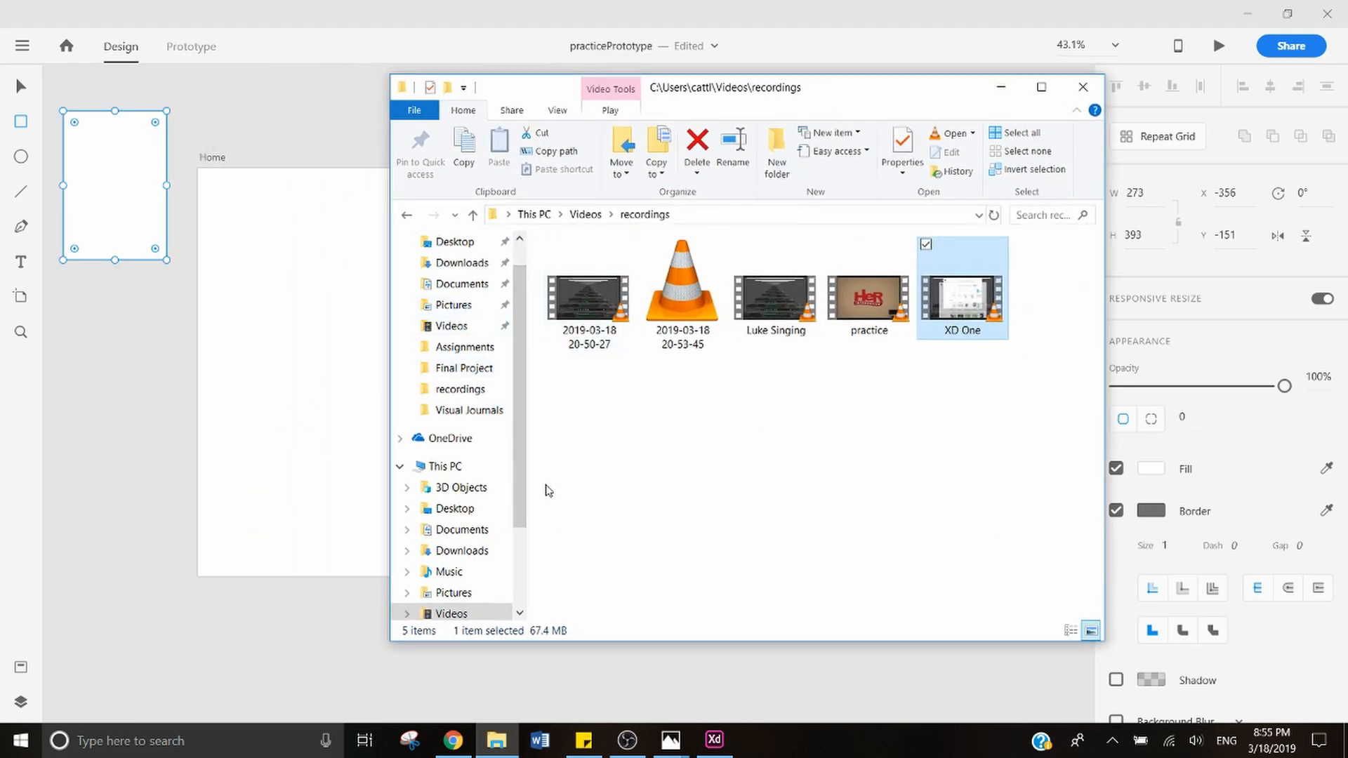
{"action": "left_click", "coordinate": [465, 270]}
{"action": "left_click", "coordinate": [559, 296]}
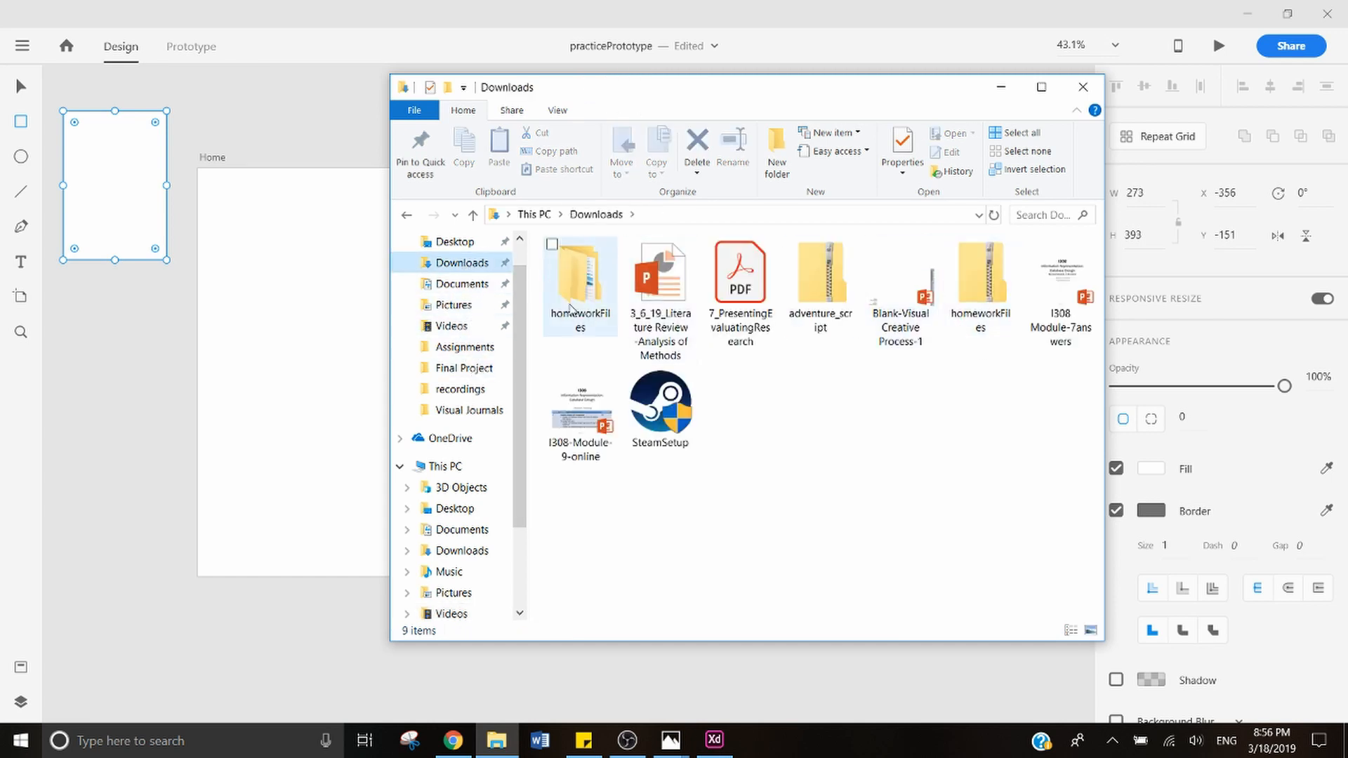
{"action": "left_click", "coordinate": [626, 290]}
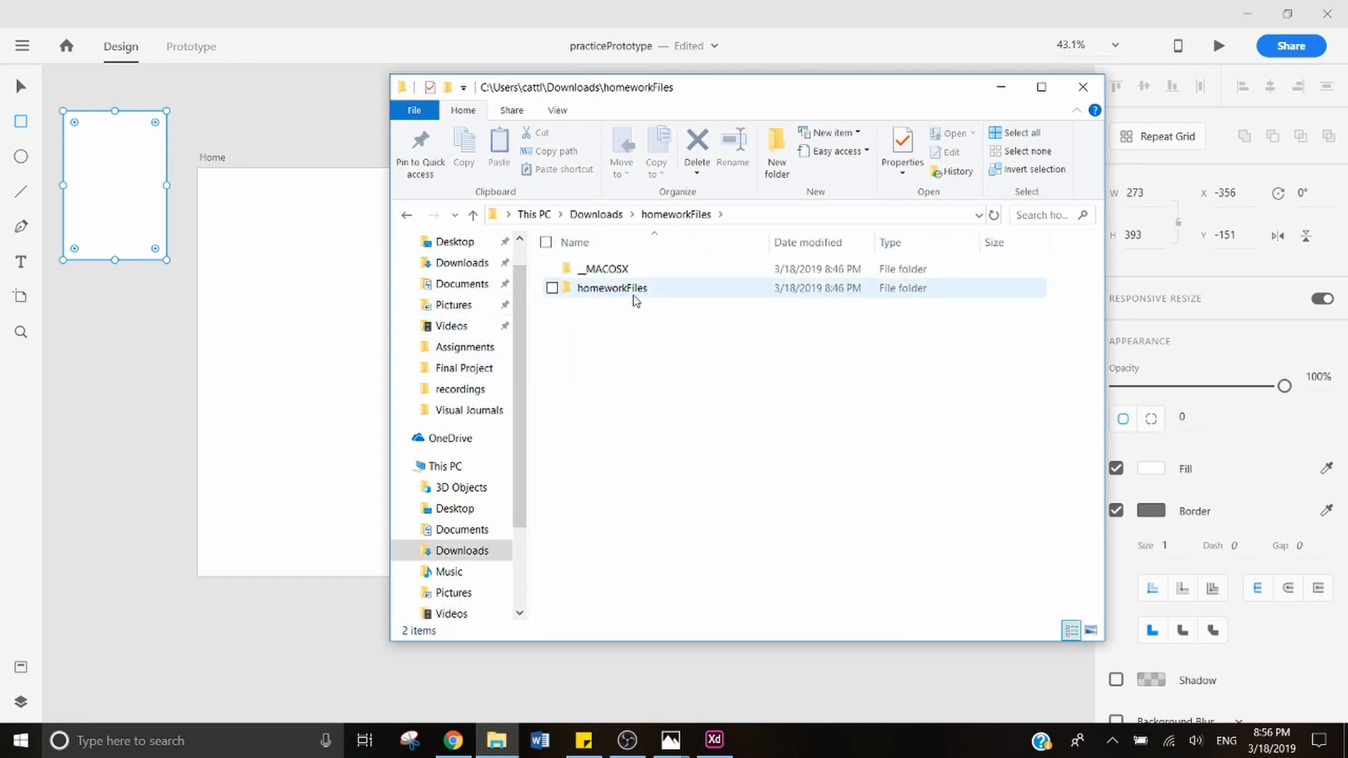
{"action": "double_click", "coordinate": [626, 289]}
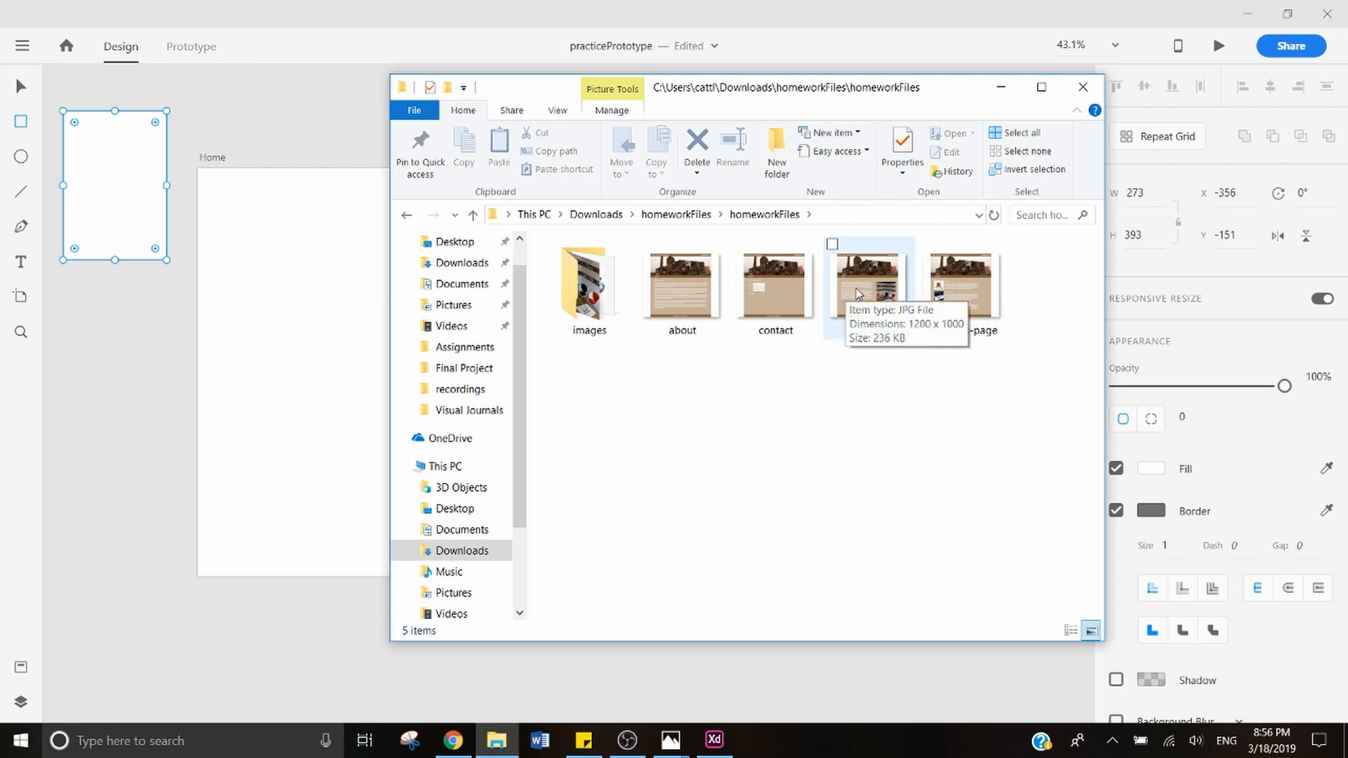
{"action": "left_click_drag", "start_coordinate": [875, 298], "coordinate": [112, 210]}
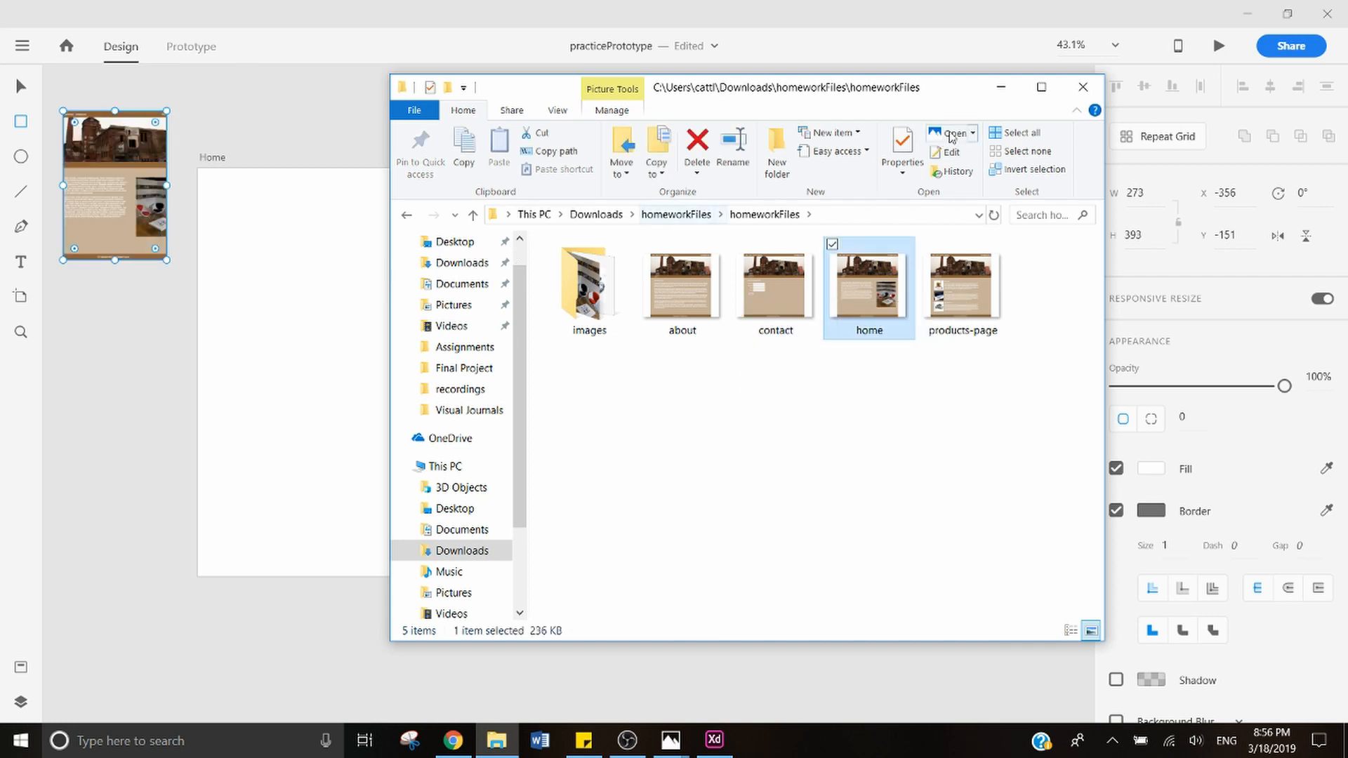
{"action": "left_click", "coordinate": [1011, 94]}
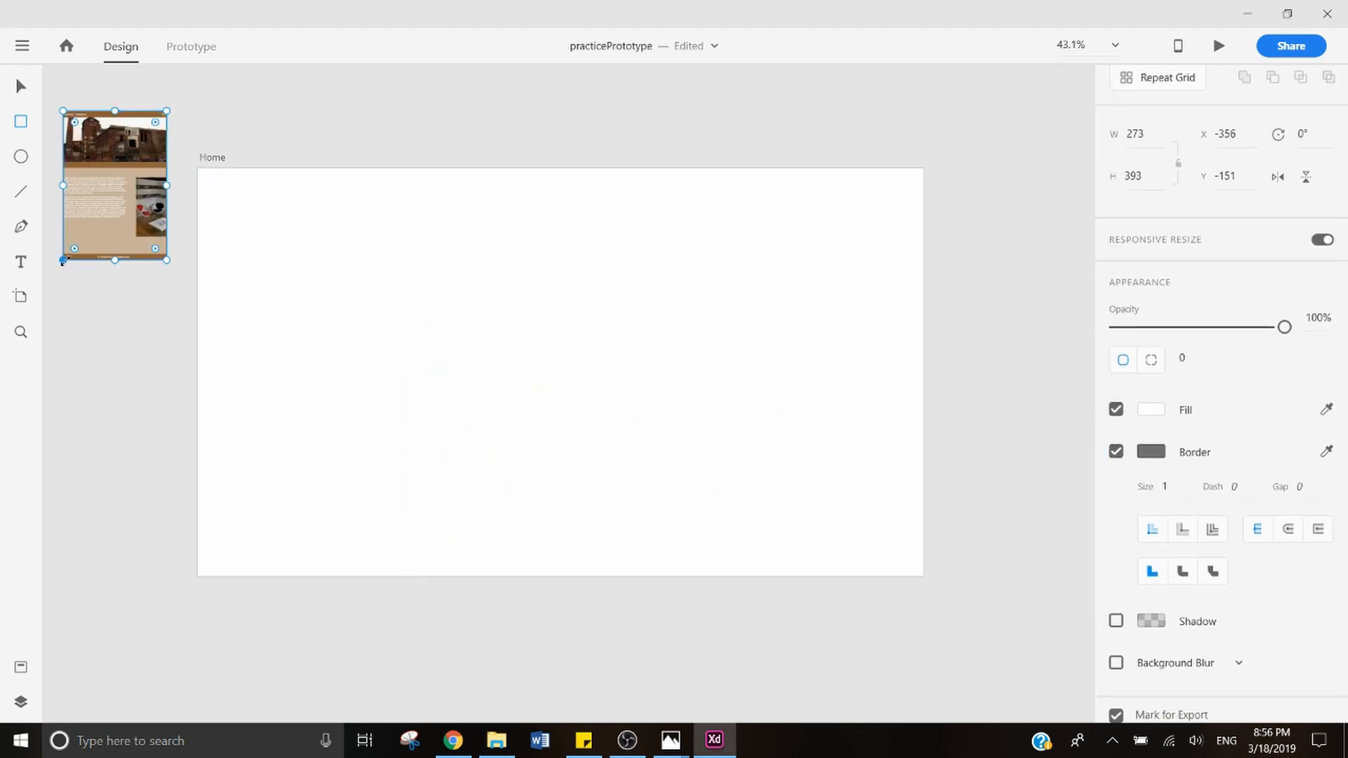
Step: Enlarge the image-filled rectangle beside the Home artboard to about 440 × 1352
{"action": "left_click_drag", "start_coordinate": [64, 260], "coordinate": [1, 623]}
{"action": "scroll", "coordinate": [247, 440], "scroll_direction": "left", "scroll_amount": 1}
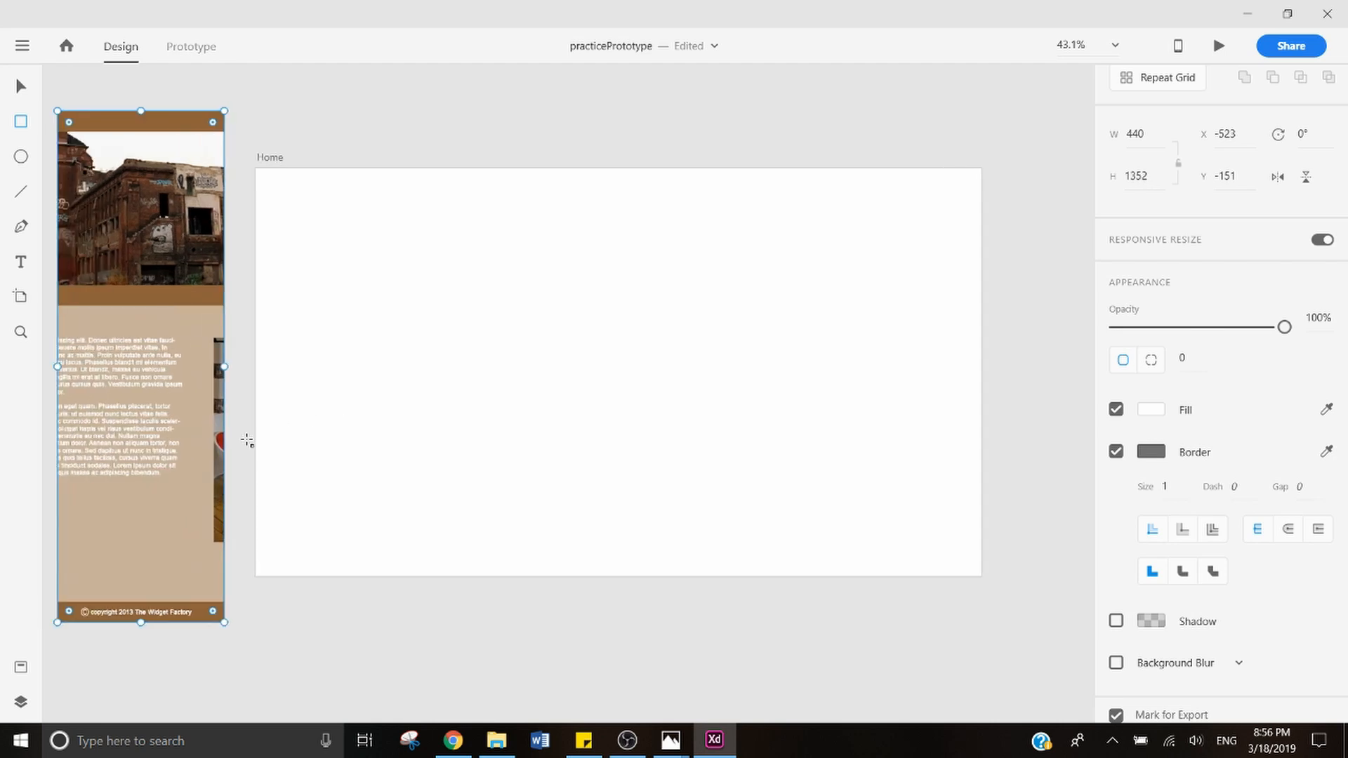
Step: Switch to Photos to examine the page layout in home.jpg, and return to Adobe XD
{"action": "scroll", "coordinate": [281, 446], "scroll_direction": "left", "scroll_amount": 1}
{"action": "scroll", "coordinate": [450, 451], "scroll_direction": "right", "scroll_amount": 1}
{"action": "mouse_move", "coordinate": [671, 740]}
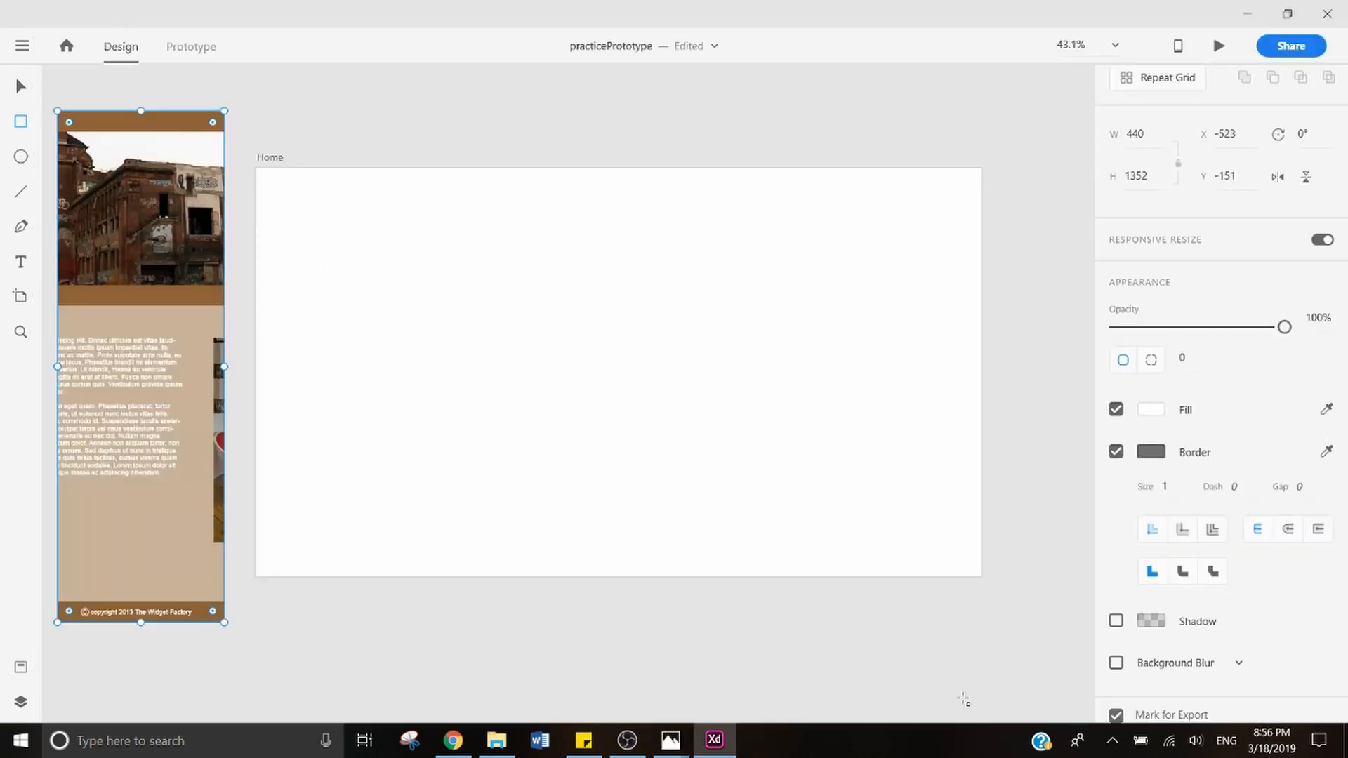
{"action": "left_click", "coordinate": [963, 699]}
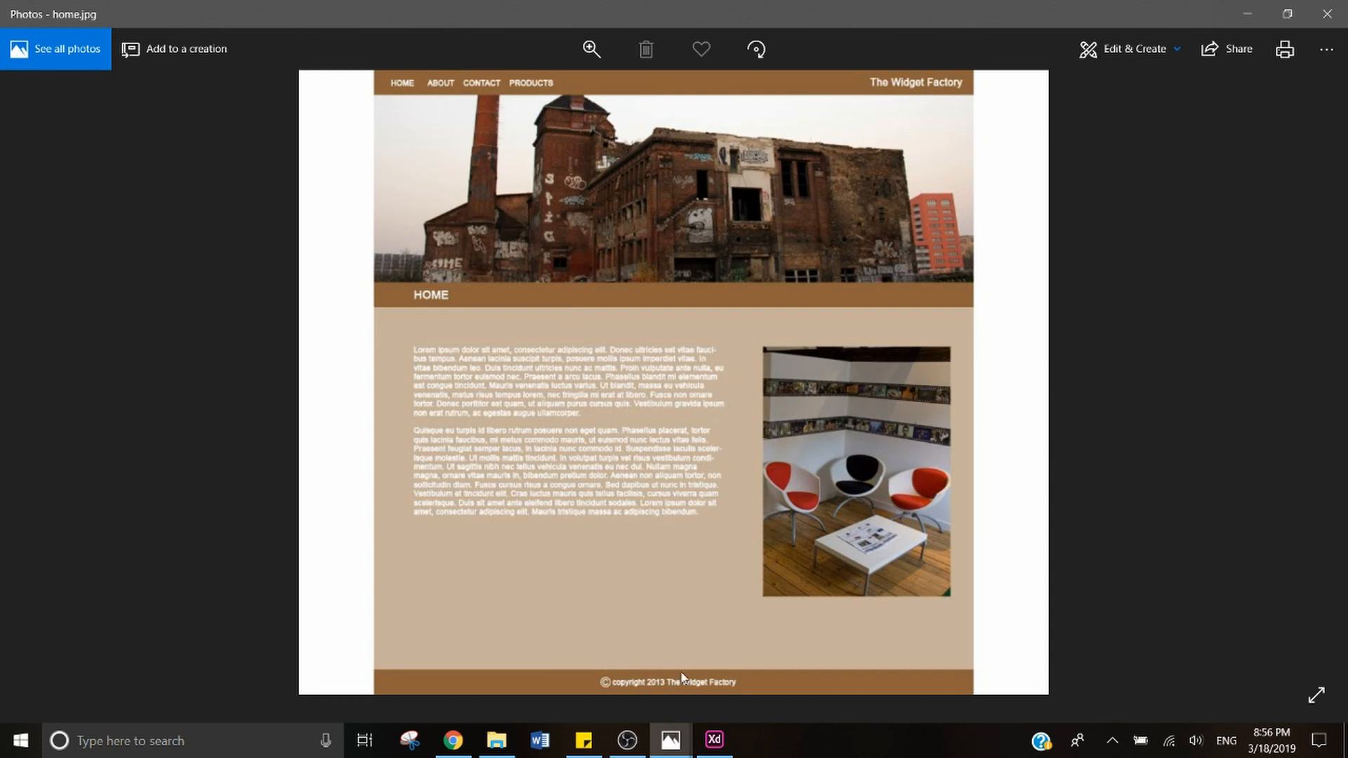
{"action": "left_click", "coordinate": [715, 740]}
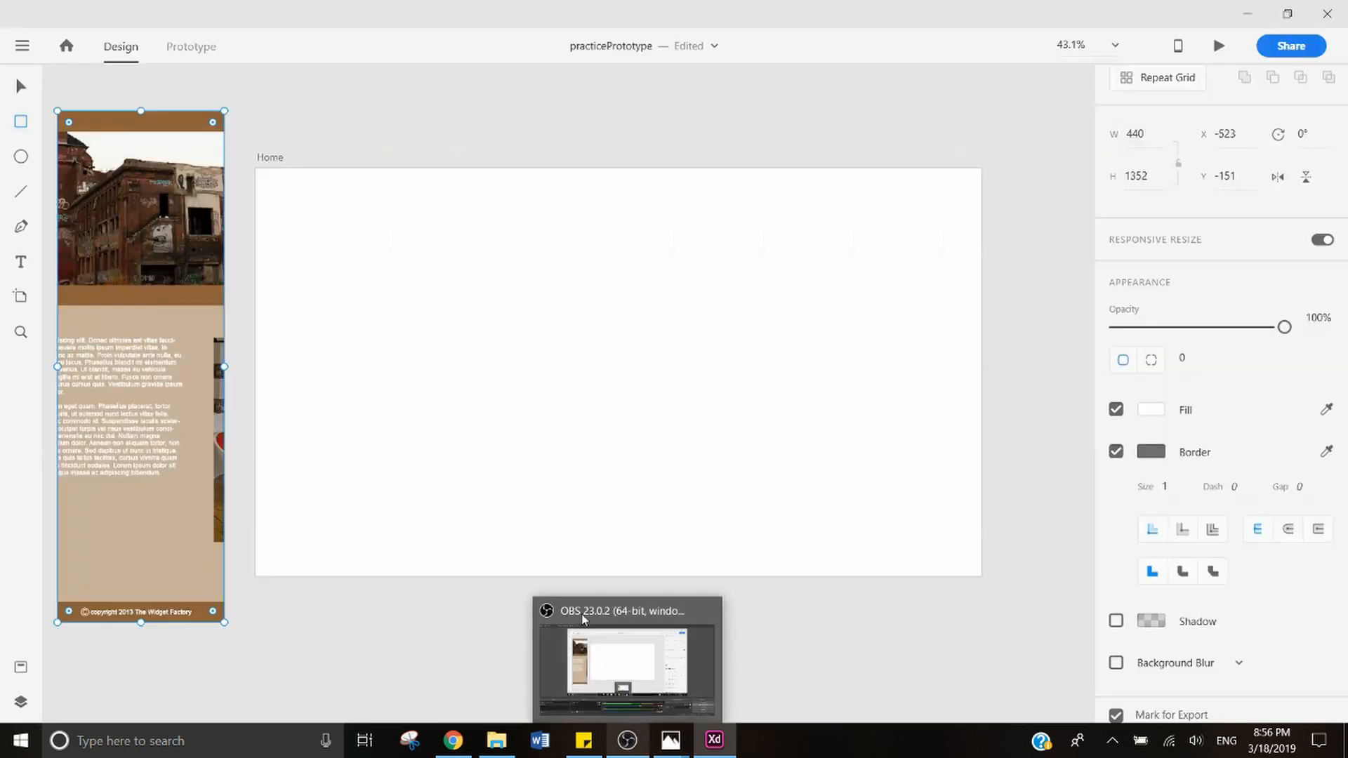
Step: Draw a borderless rectangle about 1726 × 1080 covering the full height of the Home artboard, with margins on both sides
{"action": "left_click", "coordinate": [298, 145]}
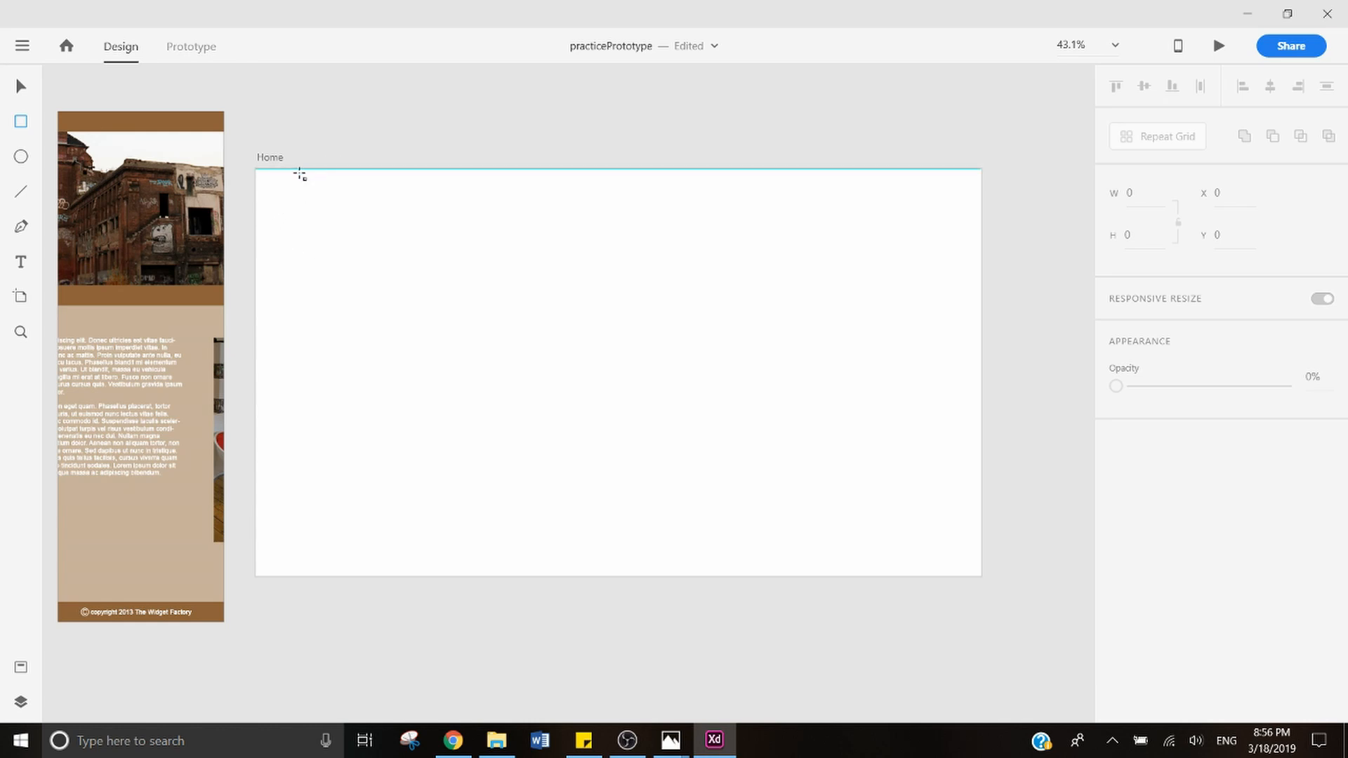
{"action": "left_click_drag", "start_coordinate": [287, 169], "coordinate": [574, 355]}
{"action": "left_click_drag", "start_coordinate": [670, 403], "coordinate": [938, 575]}
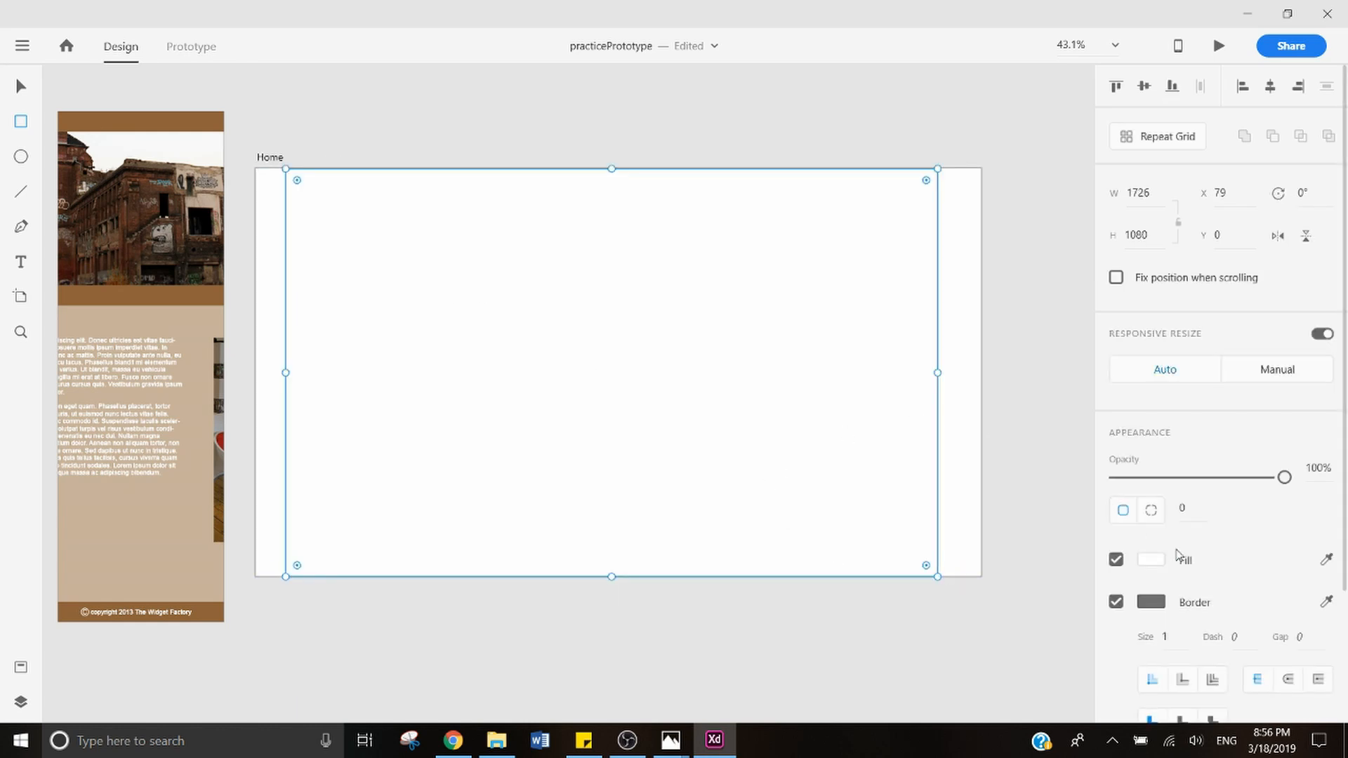
{"action": "left_click", "coordinate": [1116, 603]}
{"action": "left_click", "coordinate": [1116, 603]}
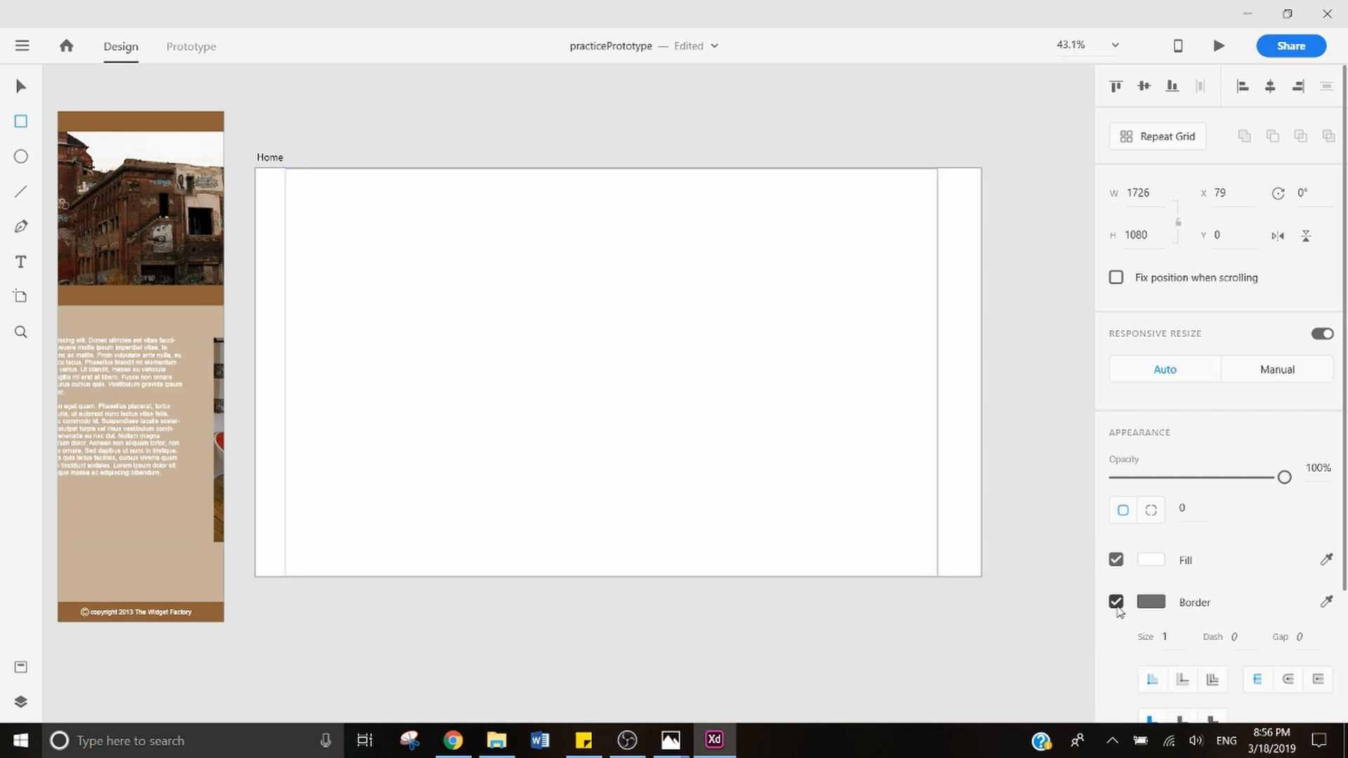
{"action": "left_click", "coordinate": [1116, 602]}
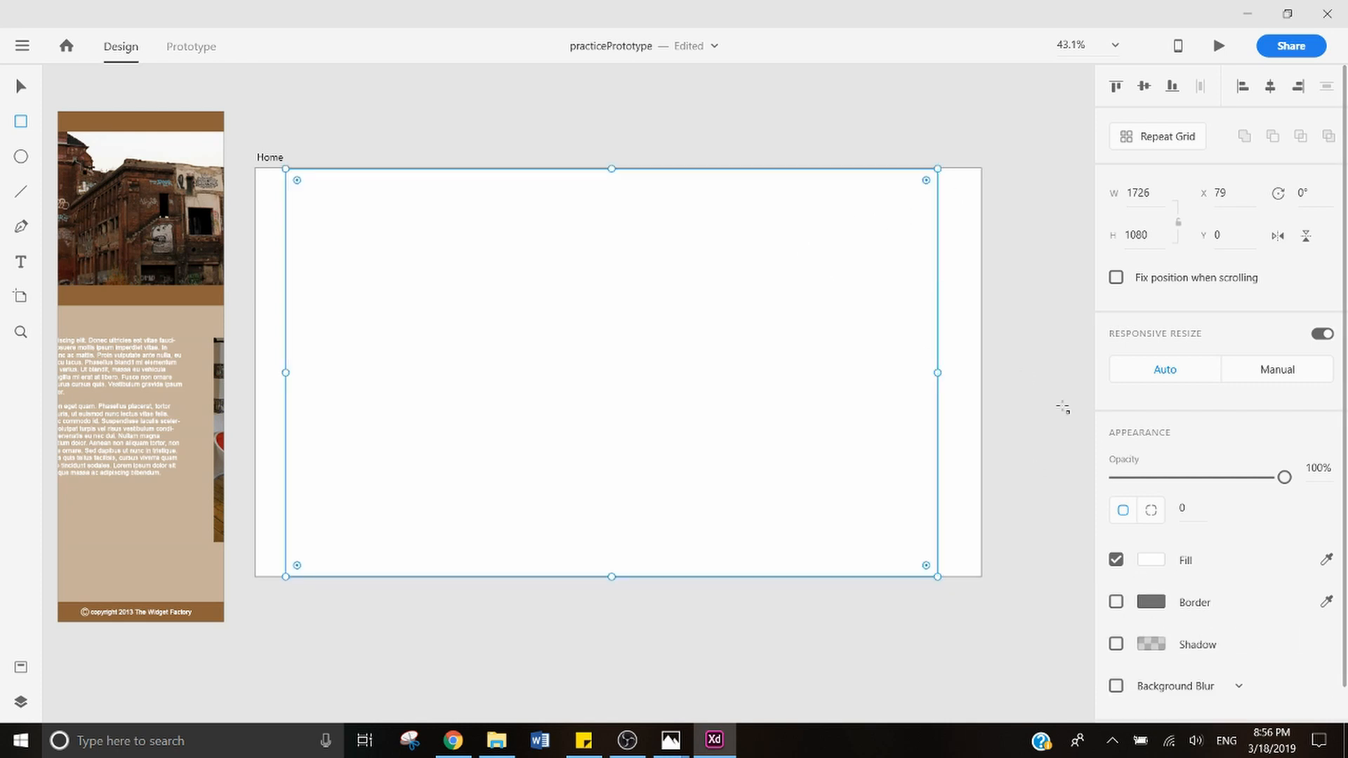
Step: Fill the large rectangle with the tan background colour sampled from the reference image and centre it horizontally on the Home artboard
{"action": "left_click", "coordinate": [1326, 562]}
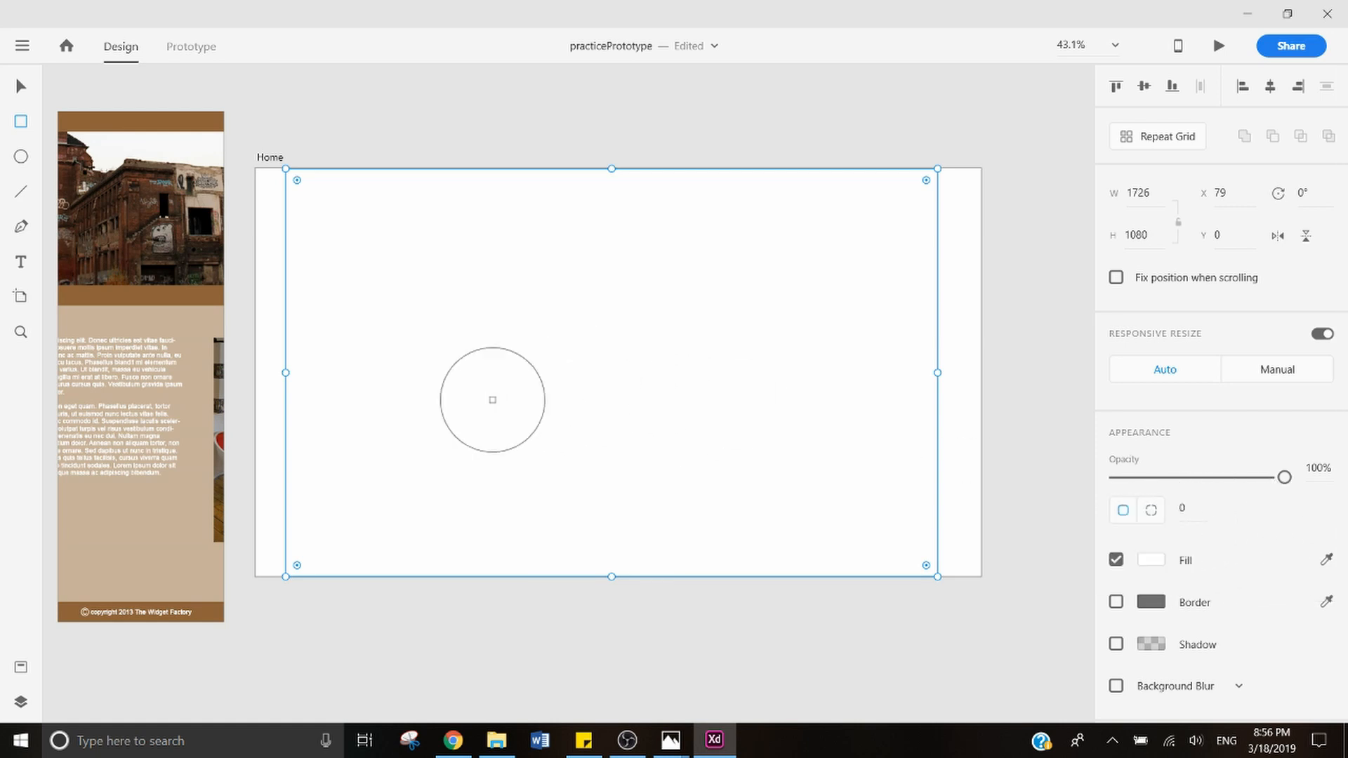
{"action": "left_click", "coordinate": [152, 536]}
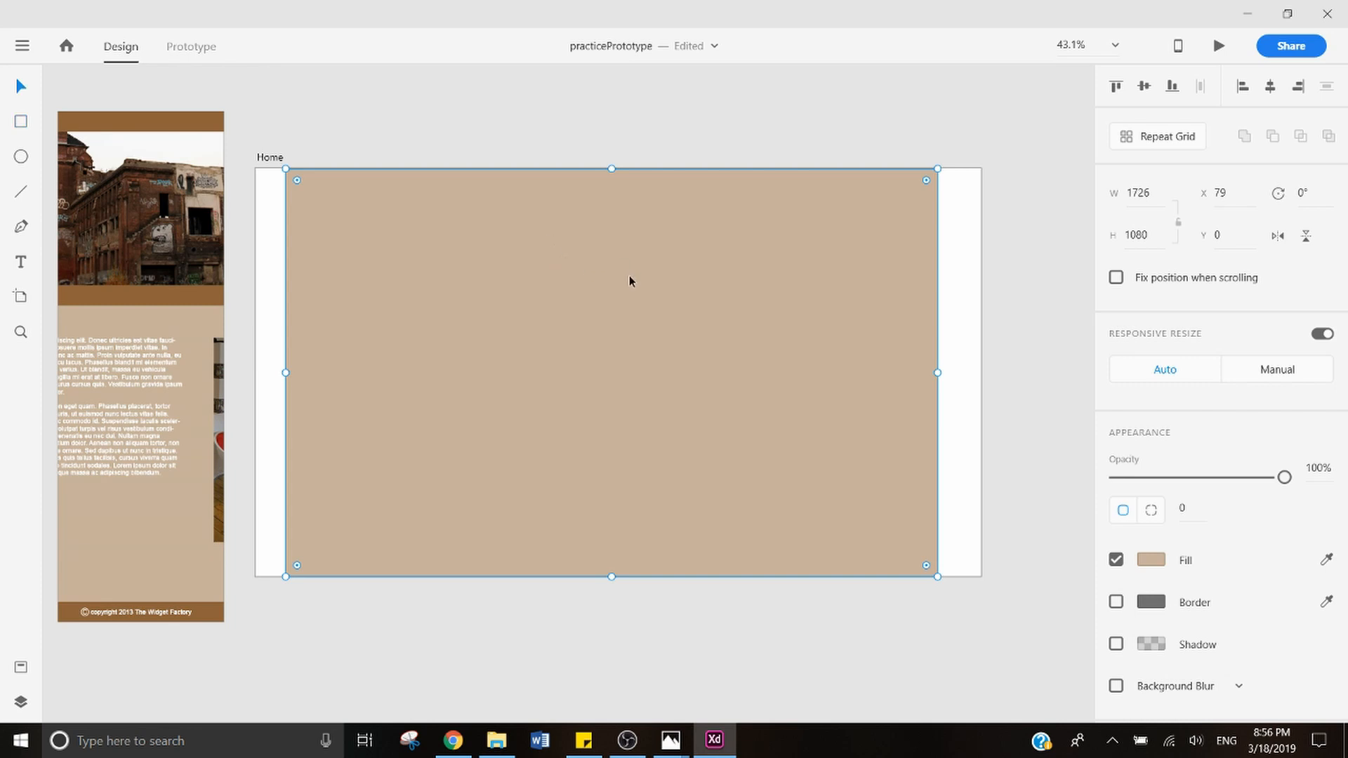
{"action": "left_click", "coordinate": [1161, 562]}
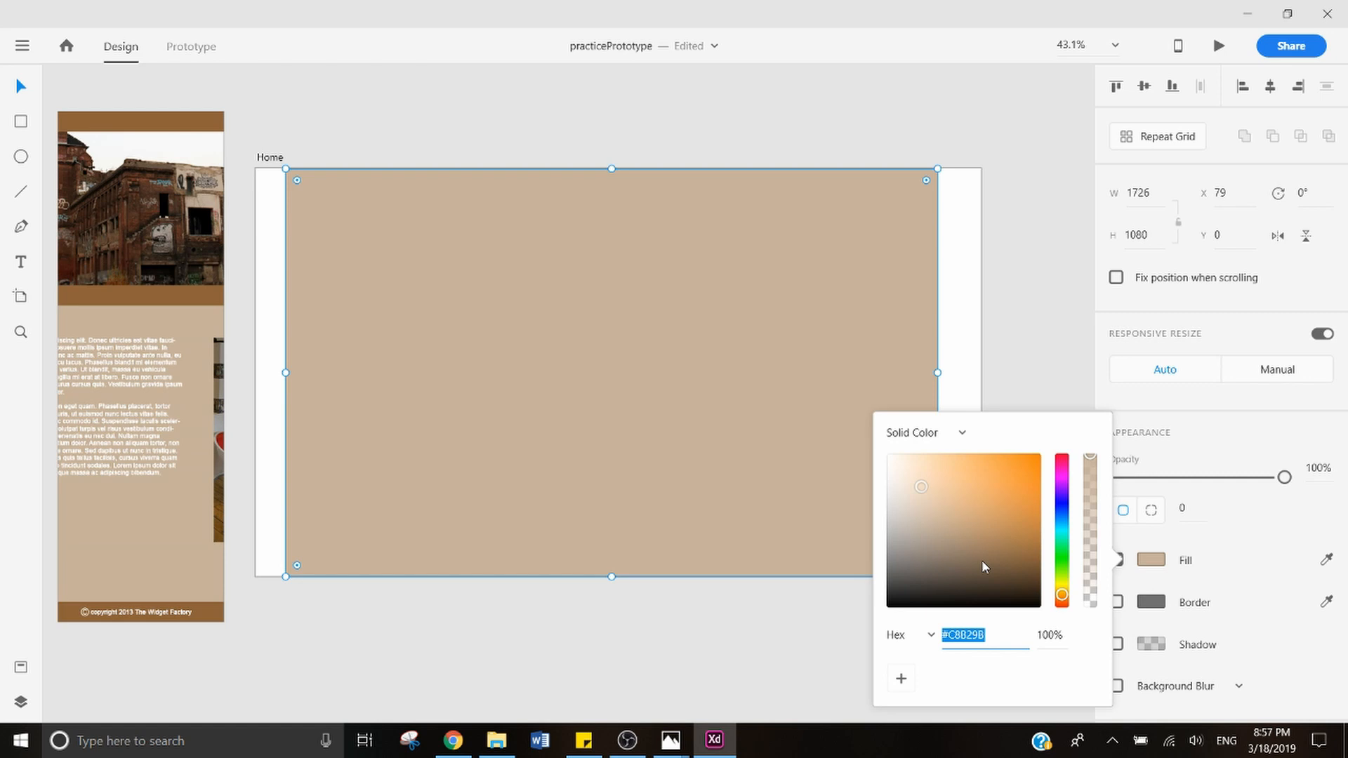
{"action": "left_click", "coordinate": [561, 674]}
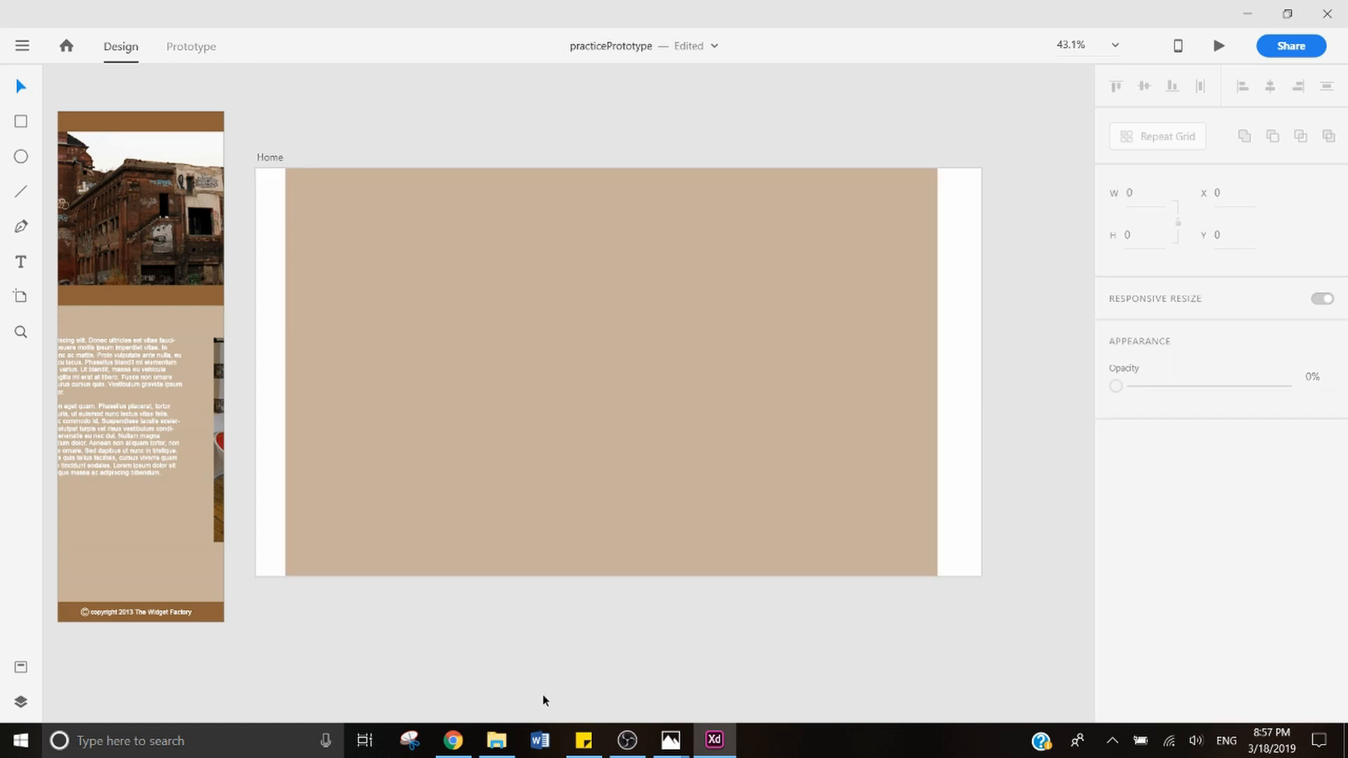
{"action": "left_click_drag", "start_coordinate": [692, 412], "coordinate": [668, 389]}
{"action": "left_click", "coordinate": [597, 623]}
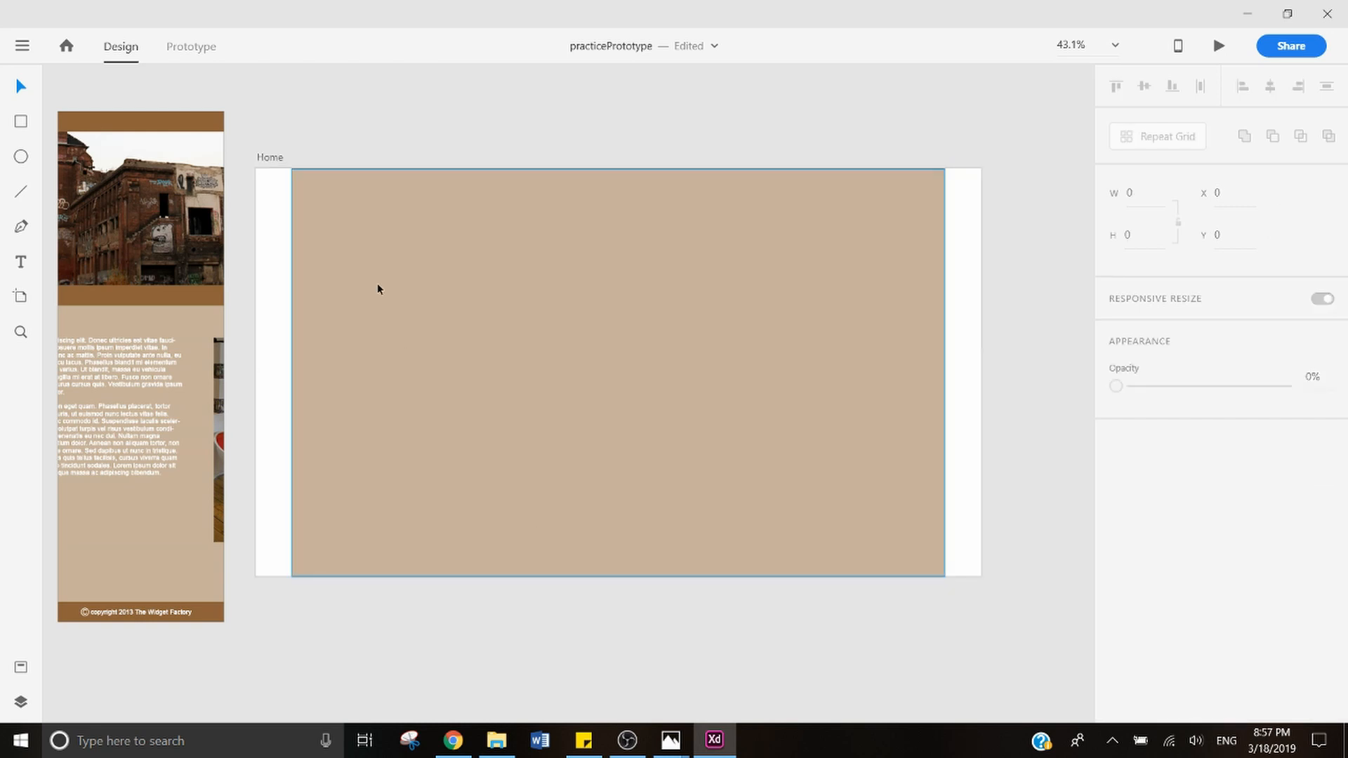
Step: Draw a borderless bar about 1726 × 109 along the tan rectangle's upper edge, filled with the brown sampled from the reference image
{"action": "left_click", "coordinate": [21, 121]}
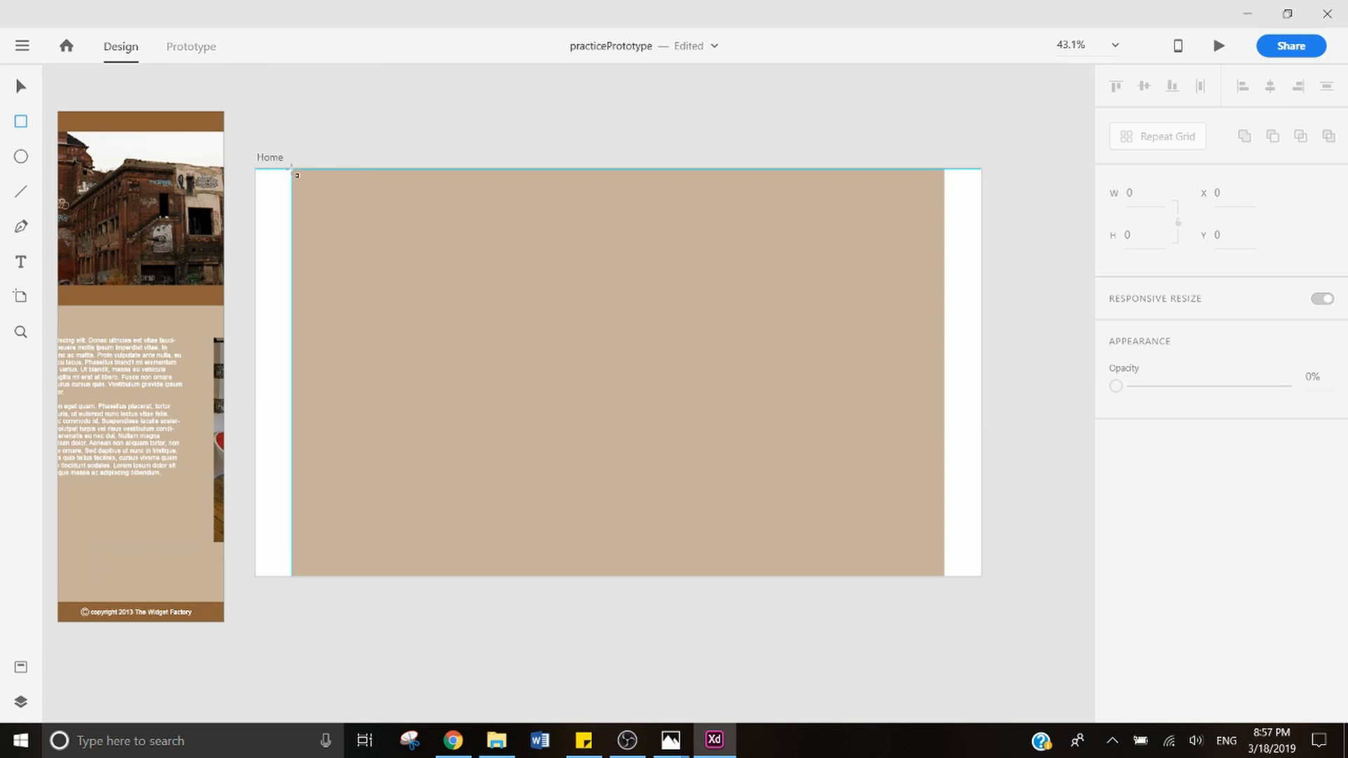
{"action": "mouse_move", "coordinate": [292, 169]}
{"action": "left_mouse_down"}
{"action": "mouse_move", "coordinate": [382, 204]}
{"action": "mouse_move", "coordinate": [947, 211]}
{"action": "left_mouse_up"}
{"action": "left_click", "coordinate": [1116, 601]}
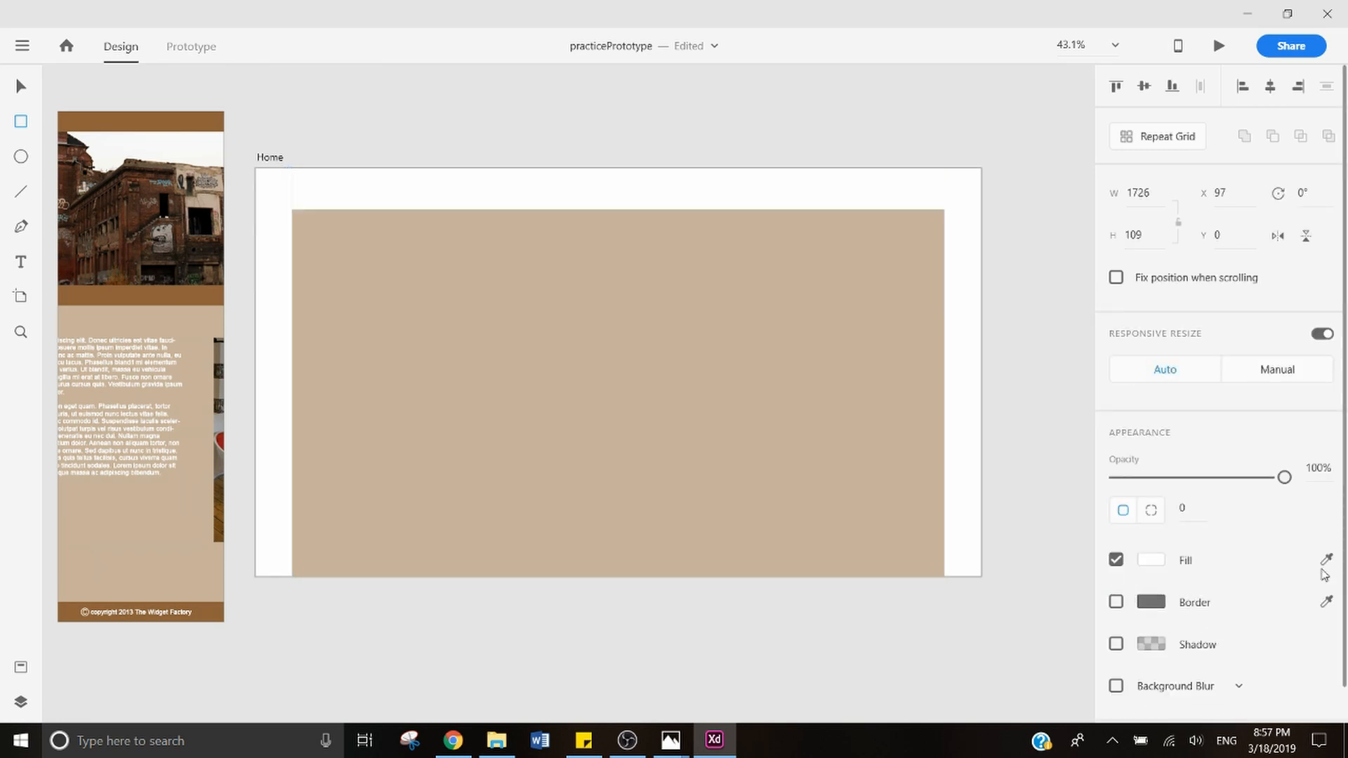
{"action": "left_click", "coordinate": [1327, 559]}
{"action": "left_click", "coordinate": [156, 127]}
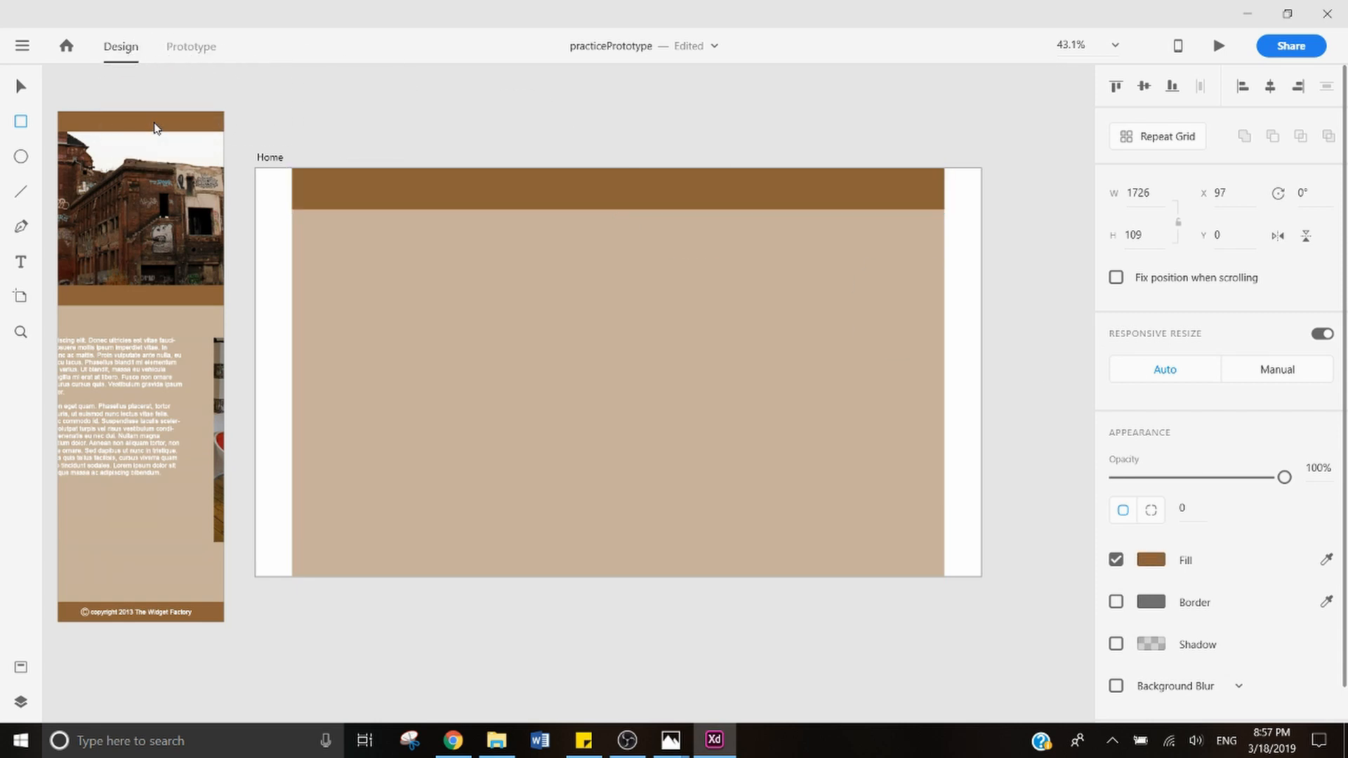
{"action": "key", "text": "v"}
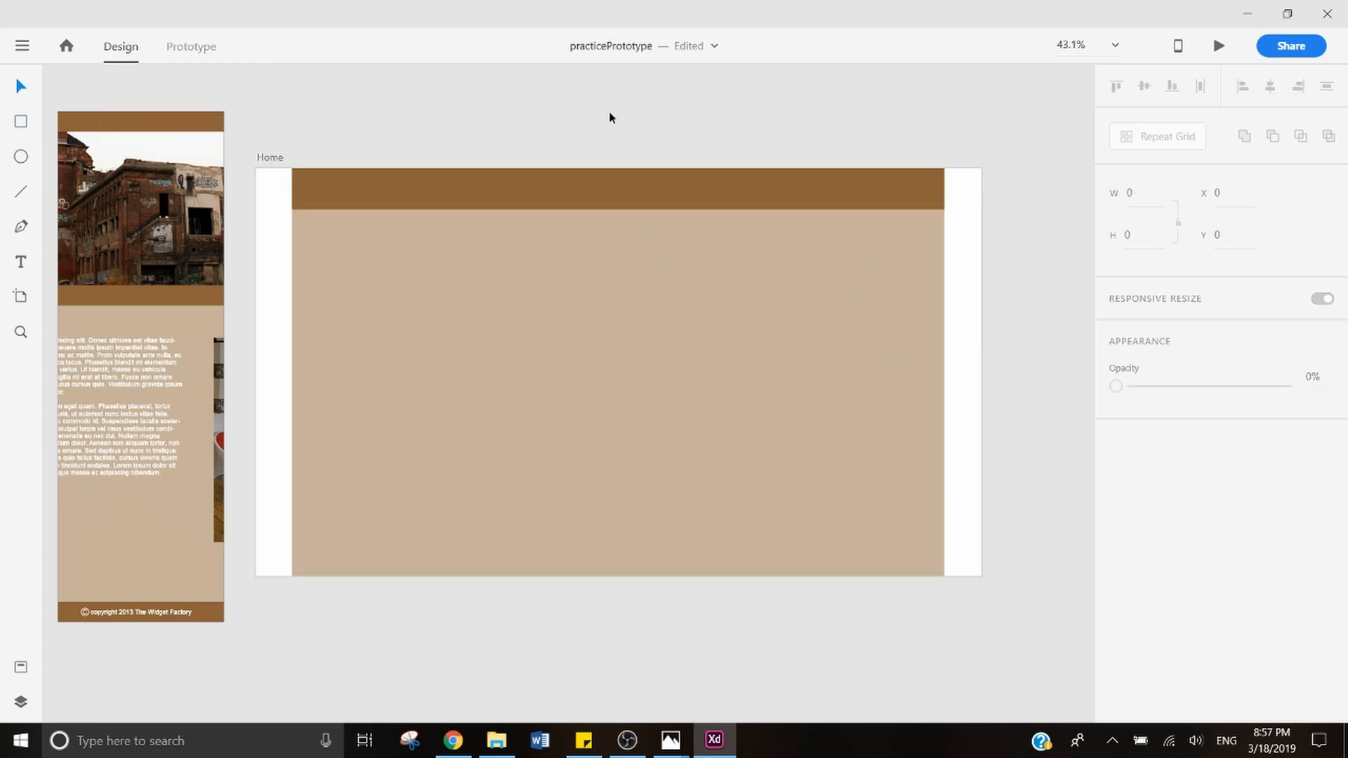
Step: Duplicate the brown header bar and place the copy along the bottom edge of the Home artboard as a footer
{"action": "left_click", "coordinate": [624, 185]}
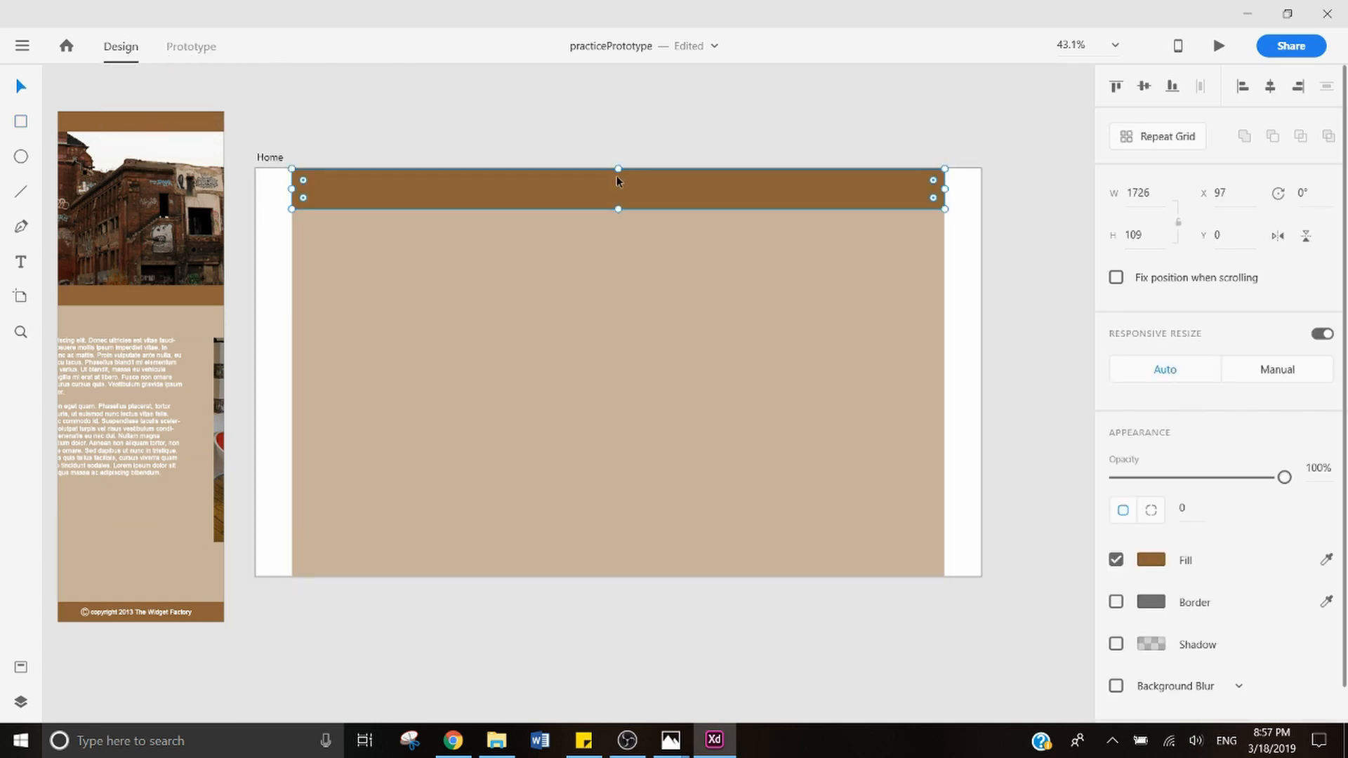
{"action": "left_click_drag", "start_coordinate": [559, 186], "coordinate": [619, 558]}
{"action": "left_click", "coordinate": [611, 630]}
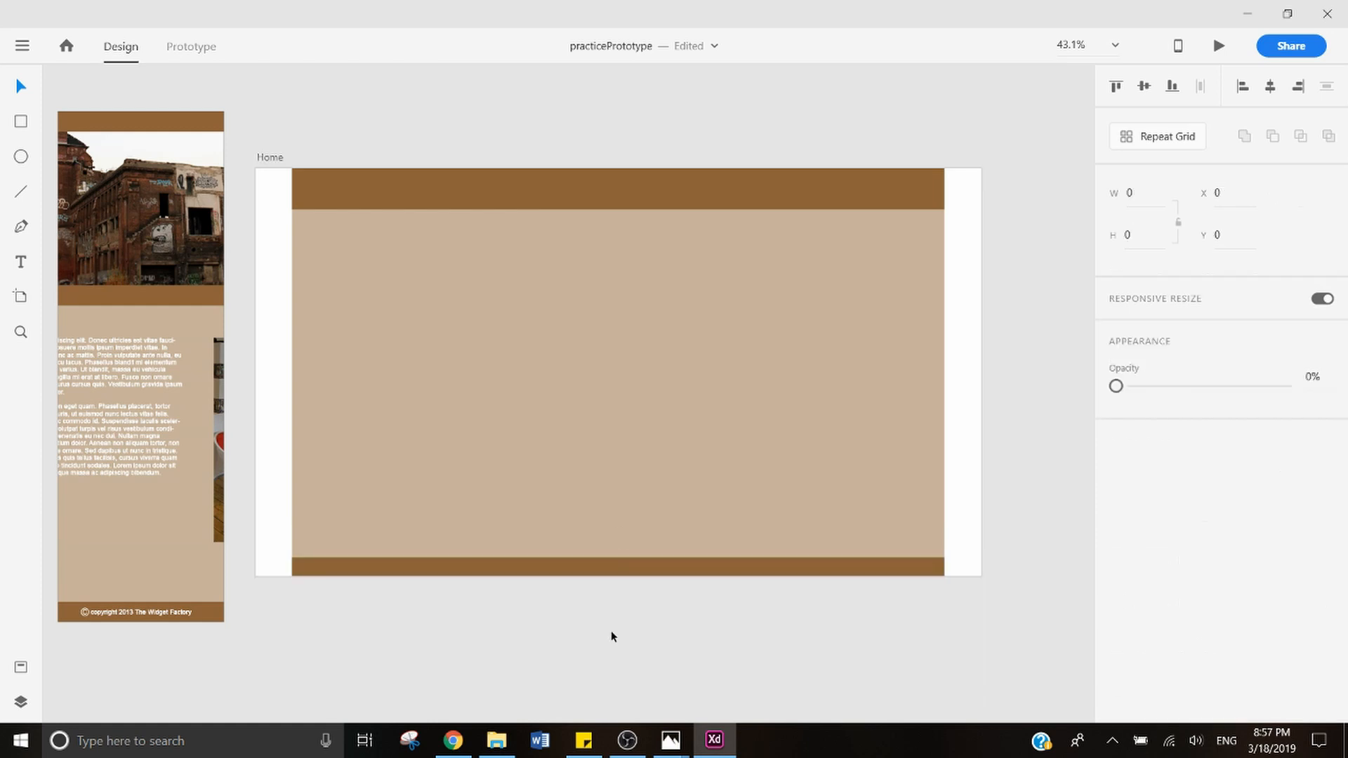
{"action": "left_click", "coordinate": [614, 196]}
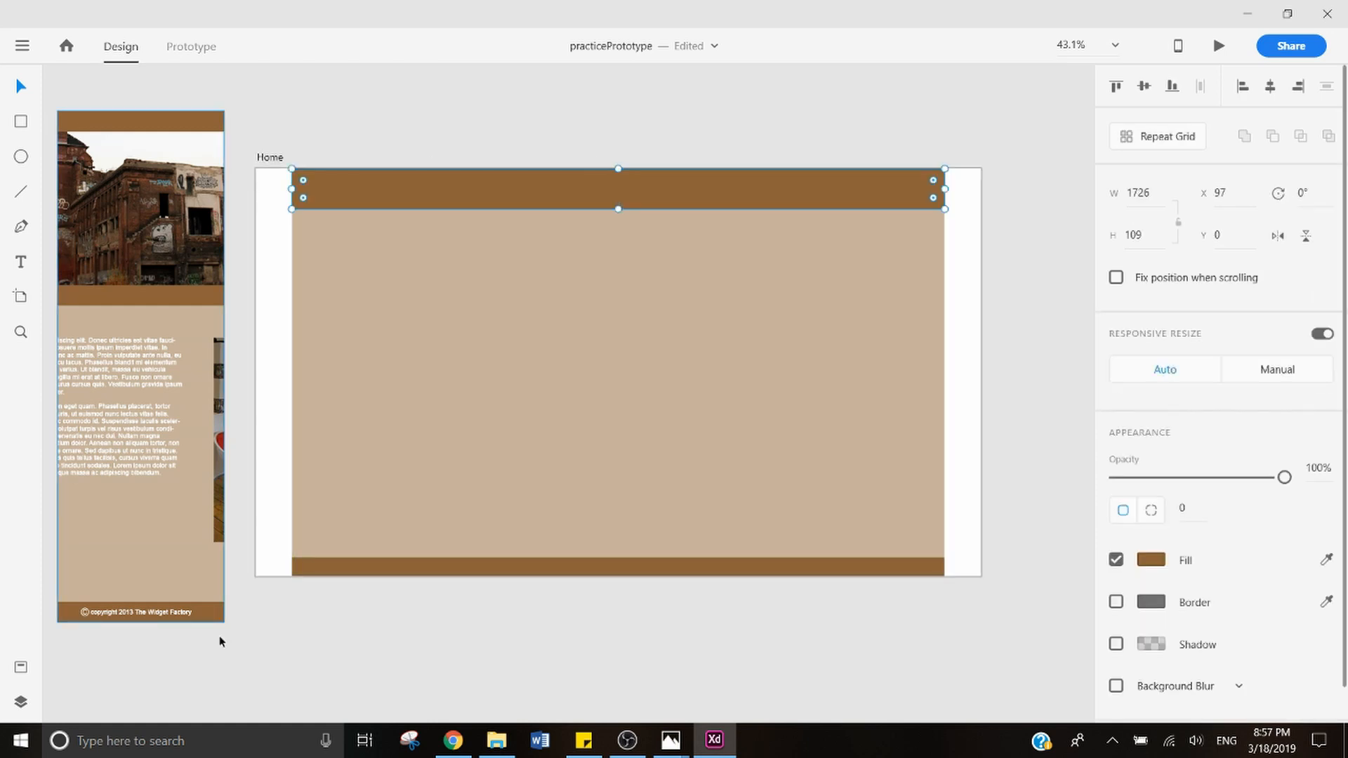
{"action": "left_click", "coordinate": [737, 154]}
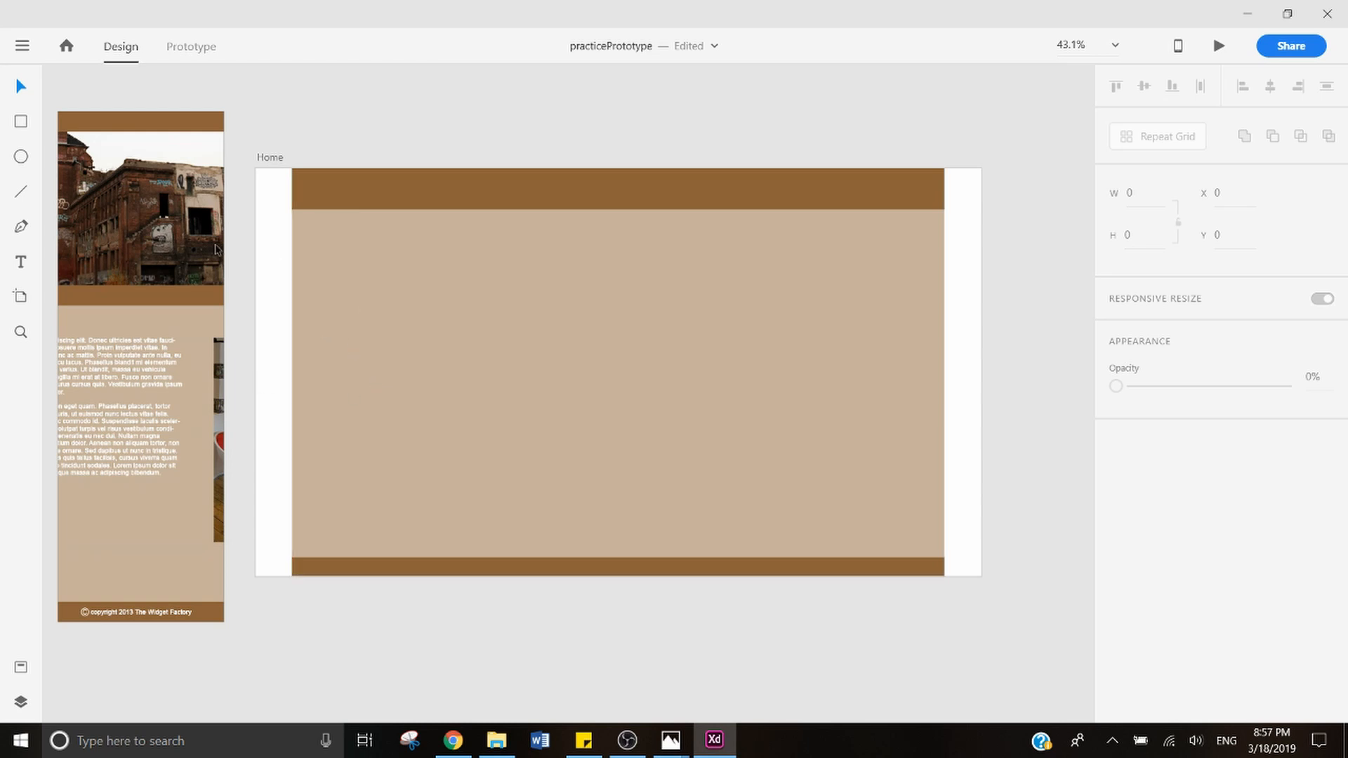
Step: Draw a rectangle about 1726 × 302 directly beneath the brown header bar
{"action": "left_click", "coordinate": [21, 124]}
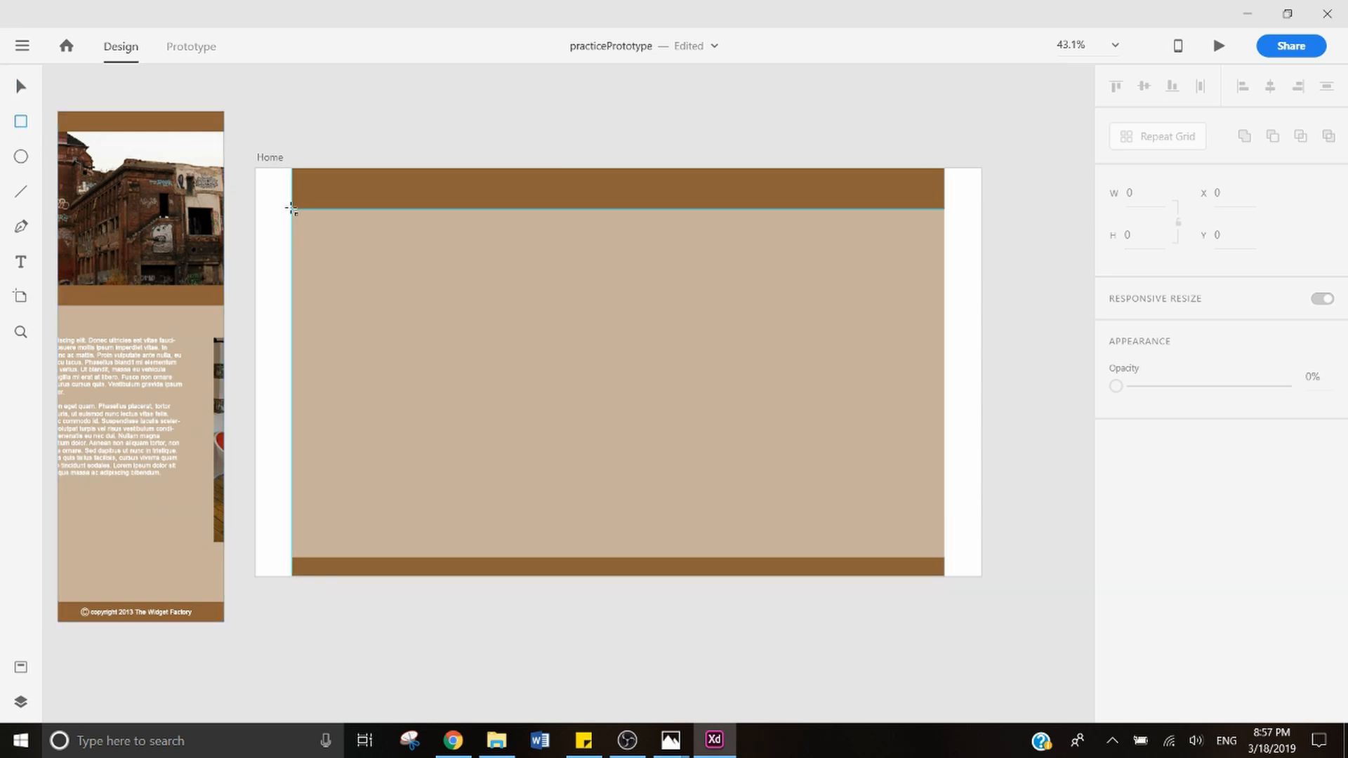
{"action": "mouse_move", "coordinate": [292, 208]}
{"action": "left_mouse_down"}
{"action": "mouse_move", "coordinate": [458, 264]}
{"action": "mouse_move", "coordinate": [944, 323]}
{"action": "left_mouse_up"}
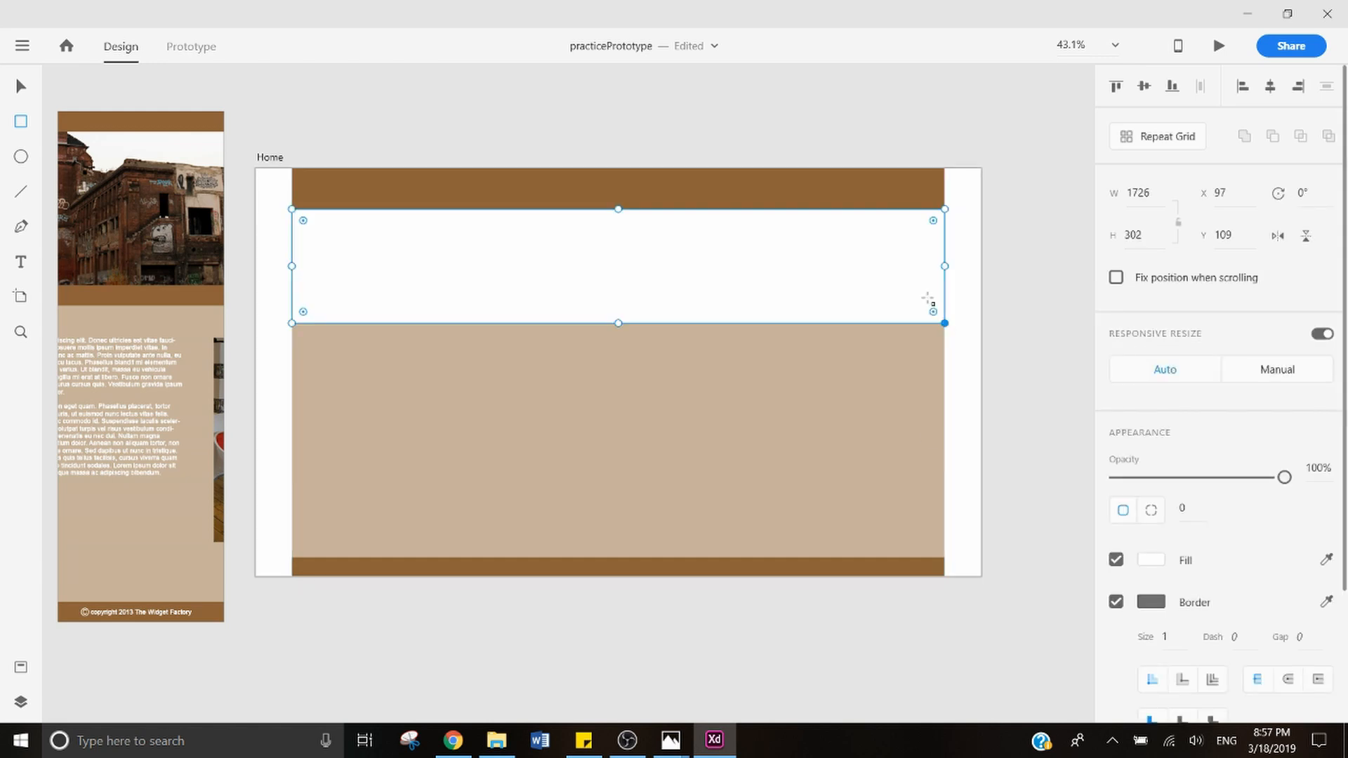
{"action": "key", "text": "v"}
Step: Shorten the brown header bar to a height of about 66 and move the white rectangle up flush beneath it
{"action": "left_click", "coordinate": [771, 192]}
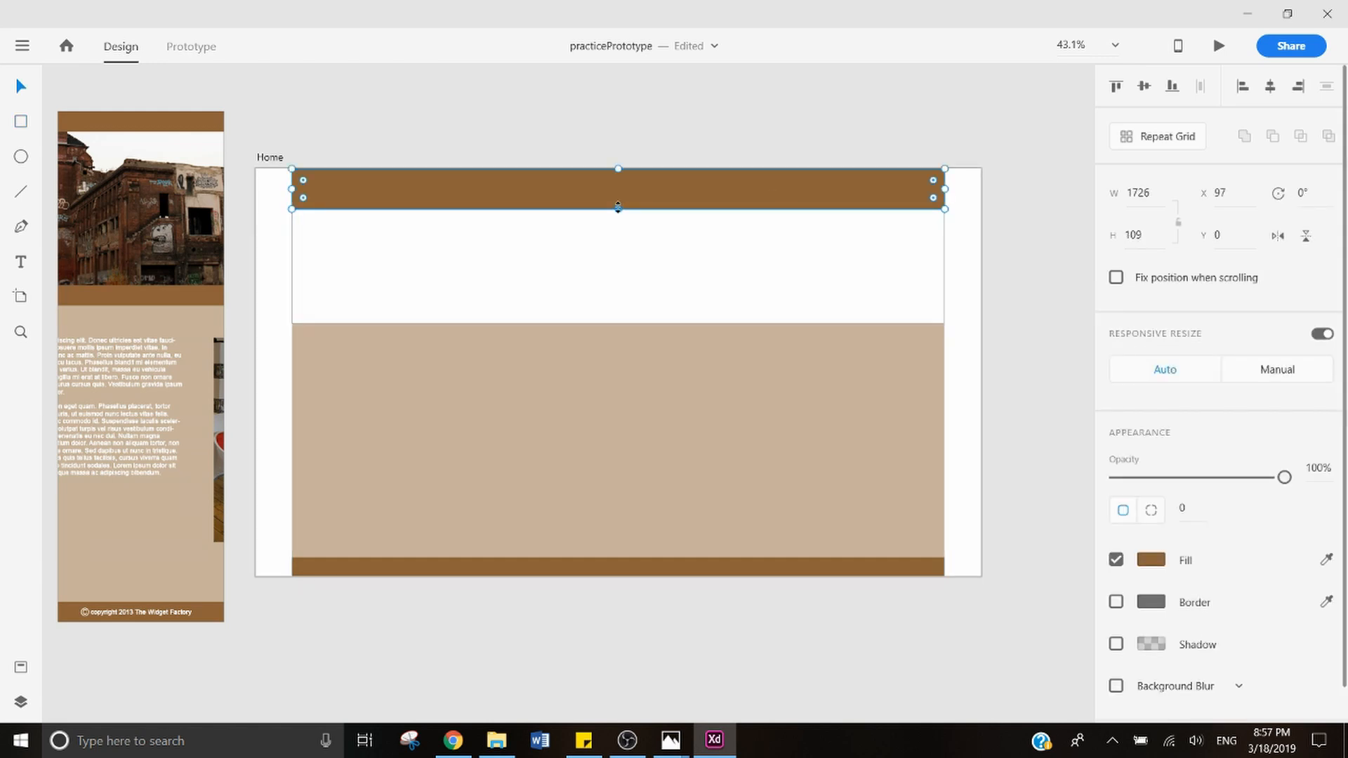
{"action": "left_click_drag", "start_coordinate": [596, 262], "coordinate": [594, 251]}
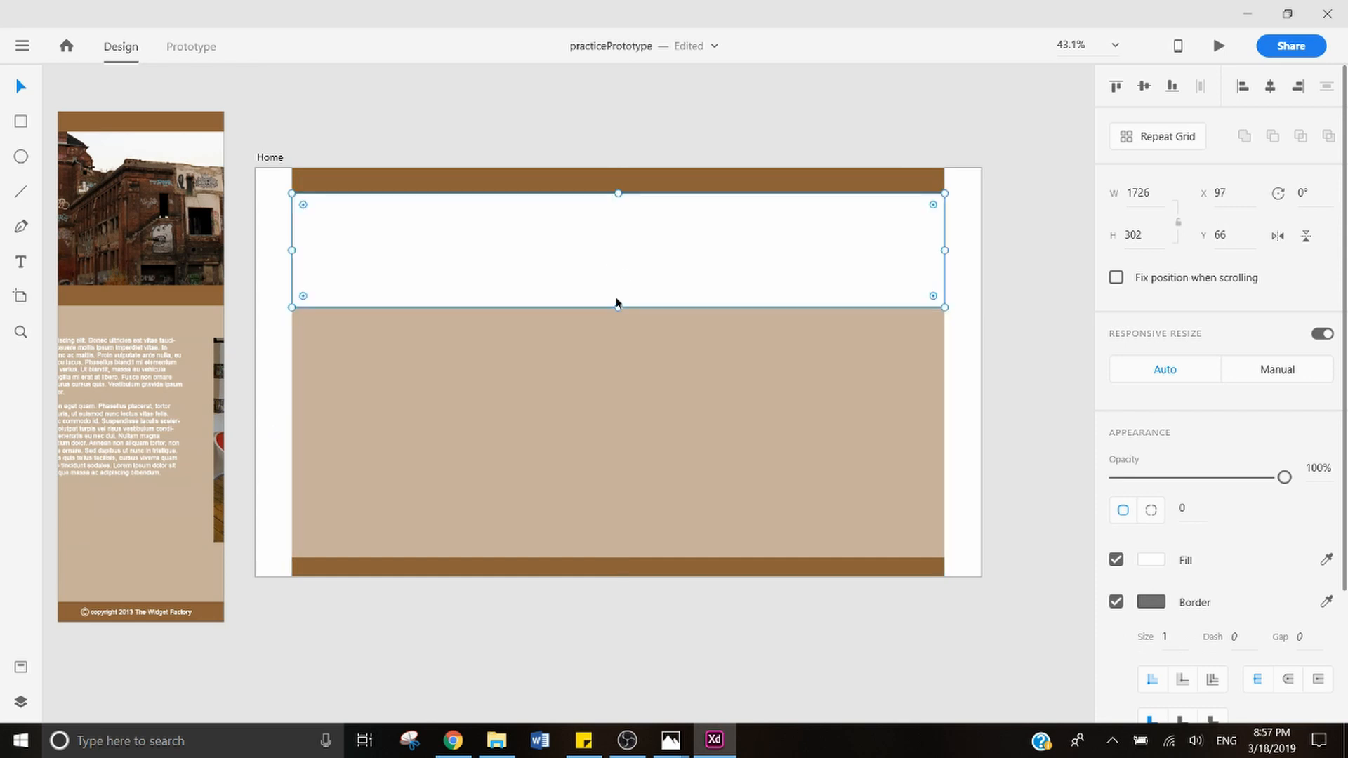
{"action": "left_click", "coordinate": [1034, 337]}
Step: Remove the border from the white banner rectangle below the header bar
{"action": "left_click", "coordinate": [756, 279]}
{"action": "left_click", "coordinate": [1117, 602]}
{"action": "left_click", "coordinate": [968, 697]}
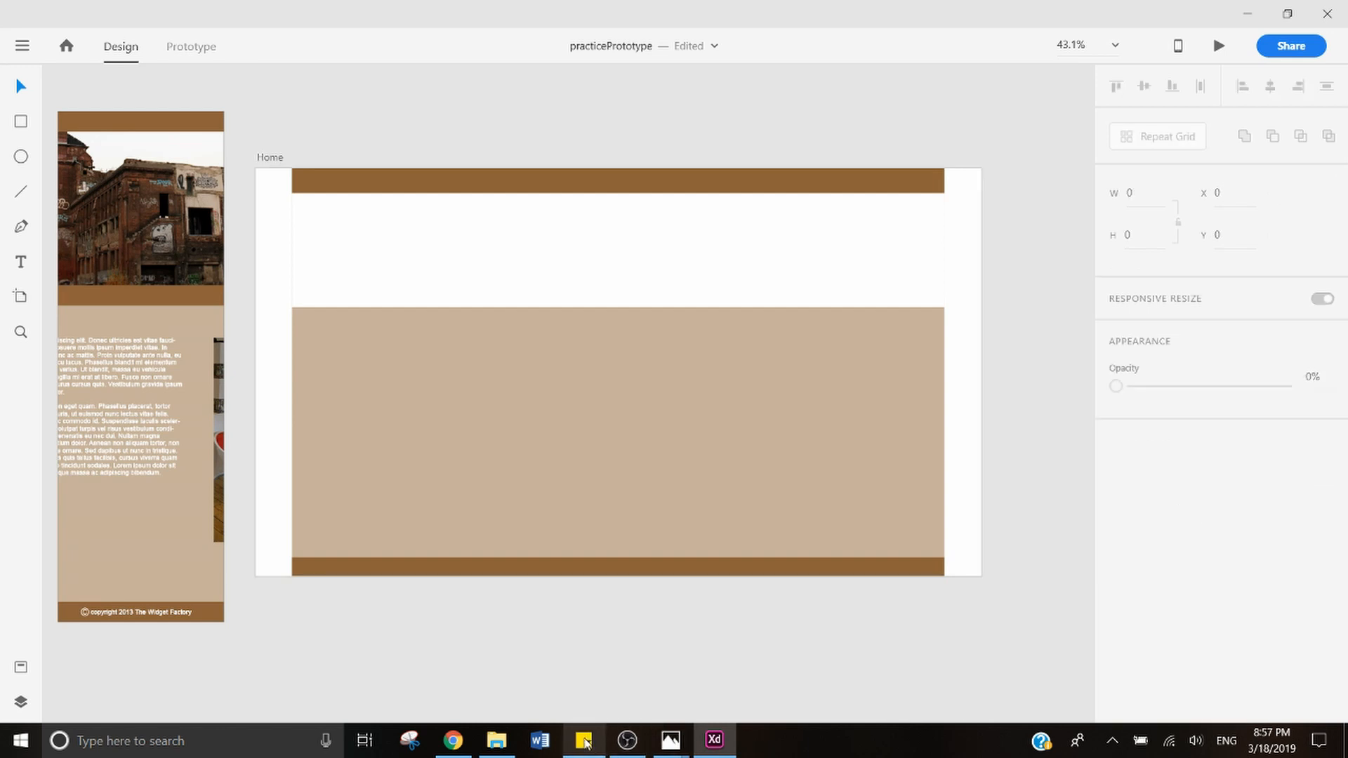
Step: In File Explorer, open the images folder inside homeworkFiles and fill the white banner rectangle with the factory image
{"action": "left_click", "coordinate": [509, 749]}
{"action": "left_click", "coordinate": [602, 287]}
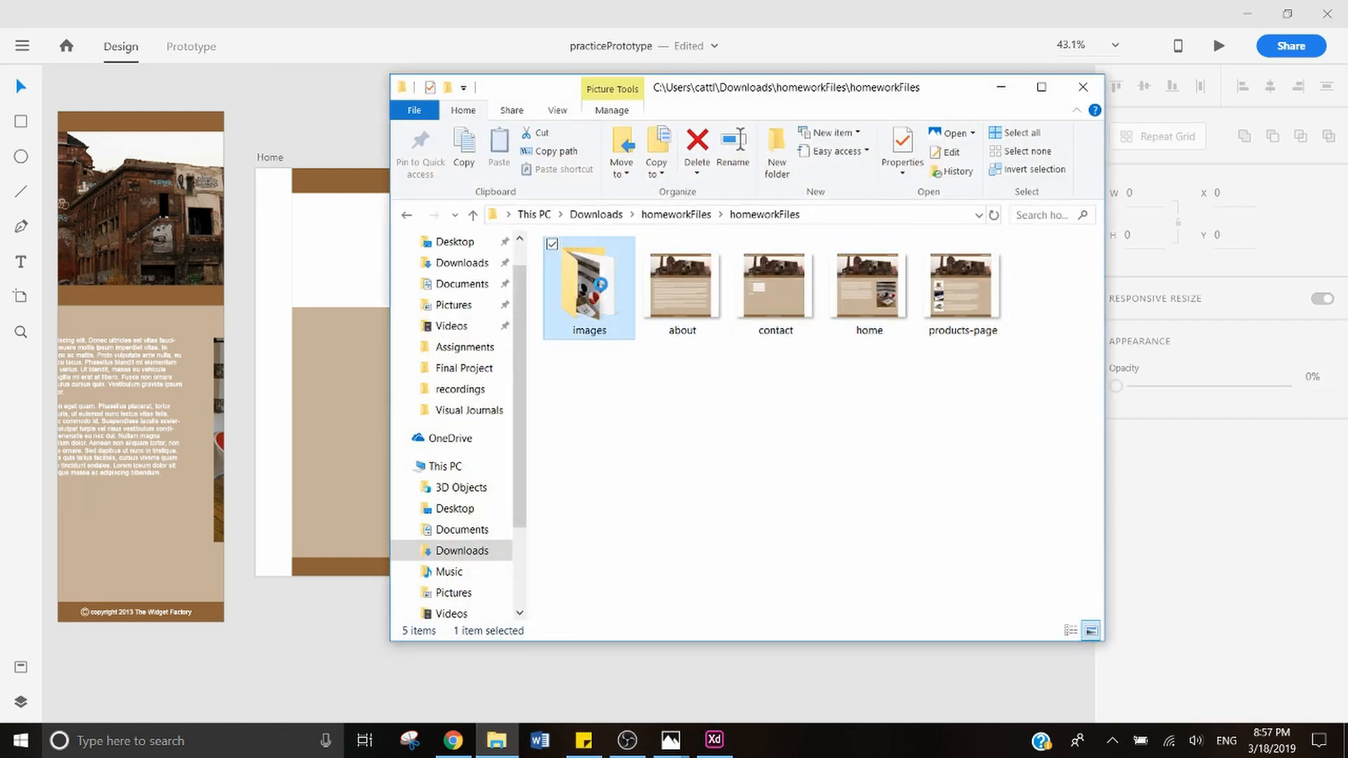
{"action": "double_click", "coordinate": [597, 287]}
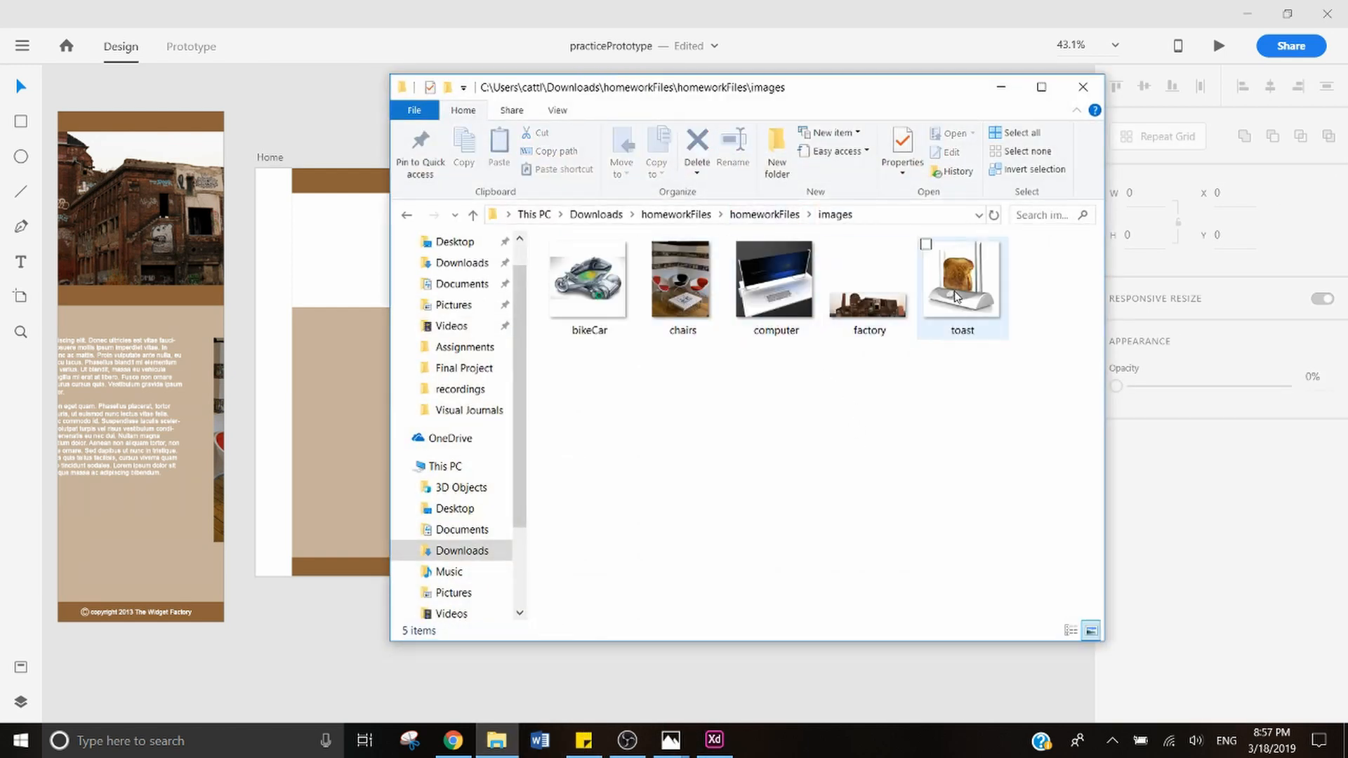
{"action": "left_click_drag", "start_coordinate": [869, 302], "coordinate": [351, 239]}
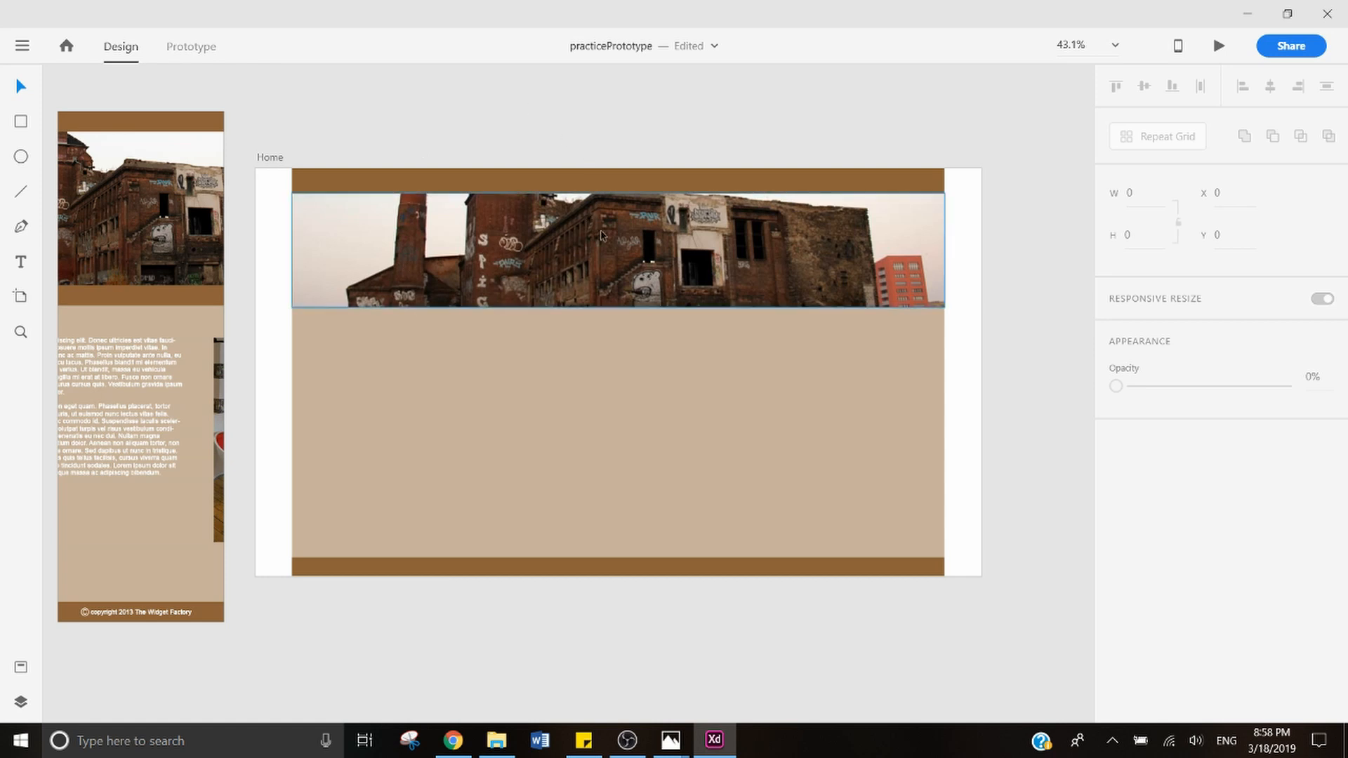
Step: Shorten the factory banner slightly from its lower edge and shift the reference image away from the artboard to about X -545, Y -147
{"action": "left_click", "coordinate": [613, 304]}
{"action": "mouse_move", "coordinate": [618, 307]}
{"action": "left_mouse_down"}
{"action": "mouse_move", "coordinate": [621, 440]}
{"action": "mouse_move", "coordinate": [639, 305]}
{"action": "left_mouse_up"}
{"action": "left_click", "coordinate": [622, 155]}
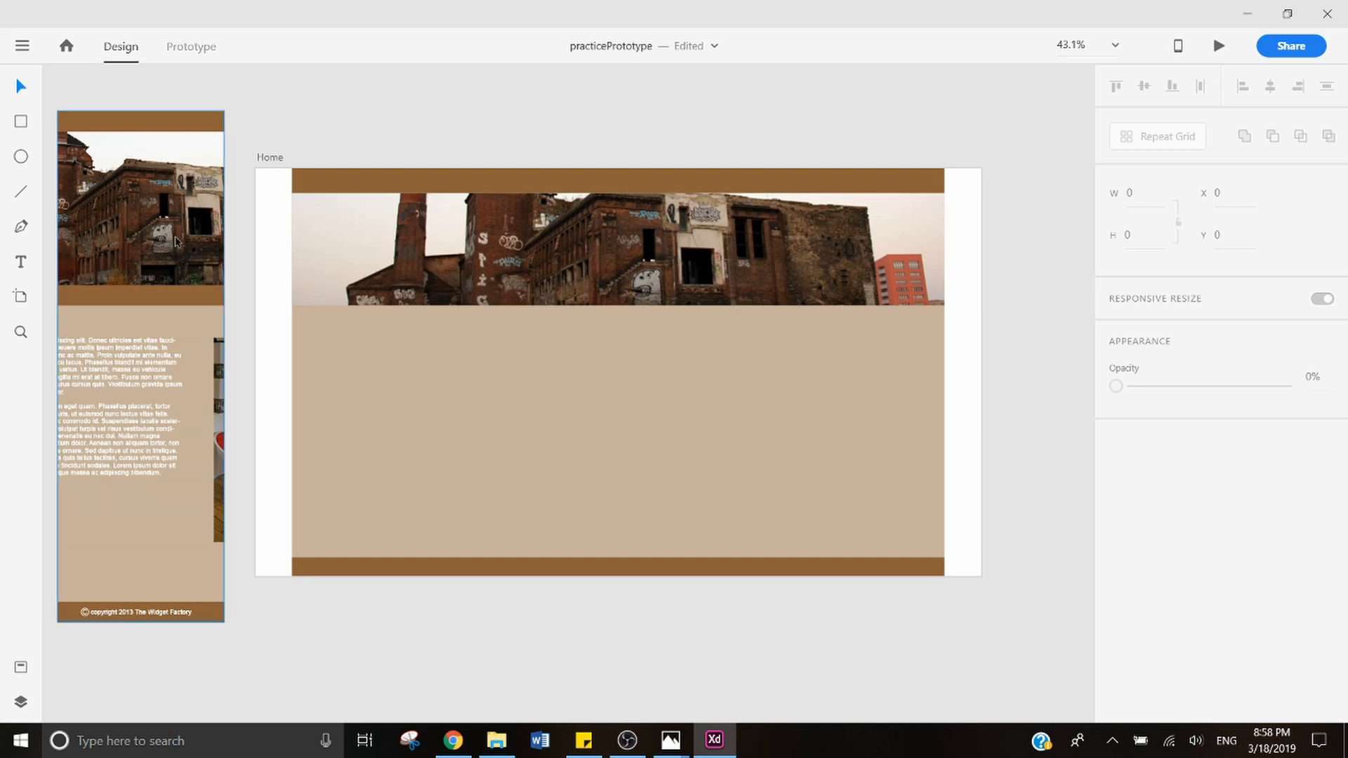
{"action": "mouse_move", "coordinate": [163, 351]}
{"action": "left_mouse_down"}
{"action": "mouse_move", "coordinate": [256, 357]}
{"action": "mouse_move", "coordinate": [154, 353]}
{"action": "left_mouse_up"}
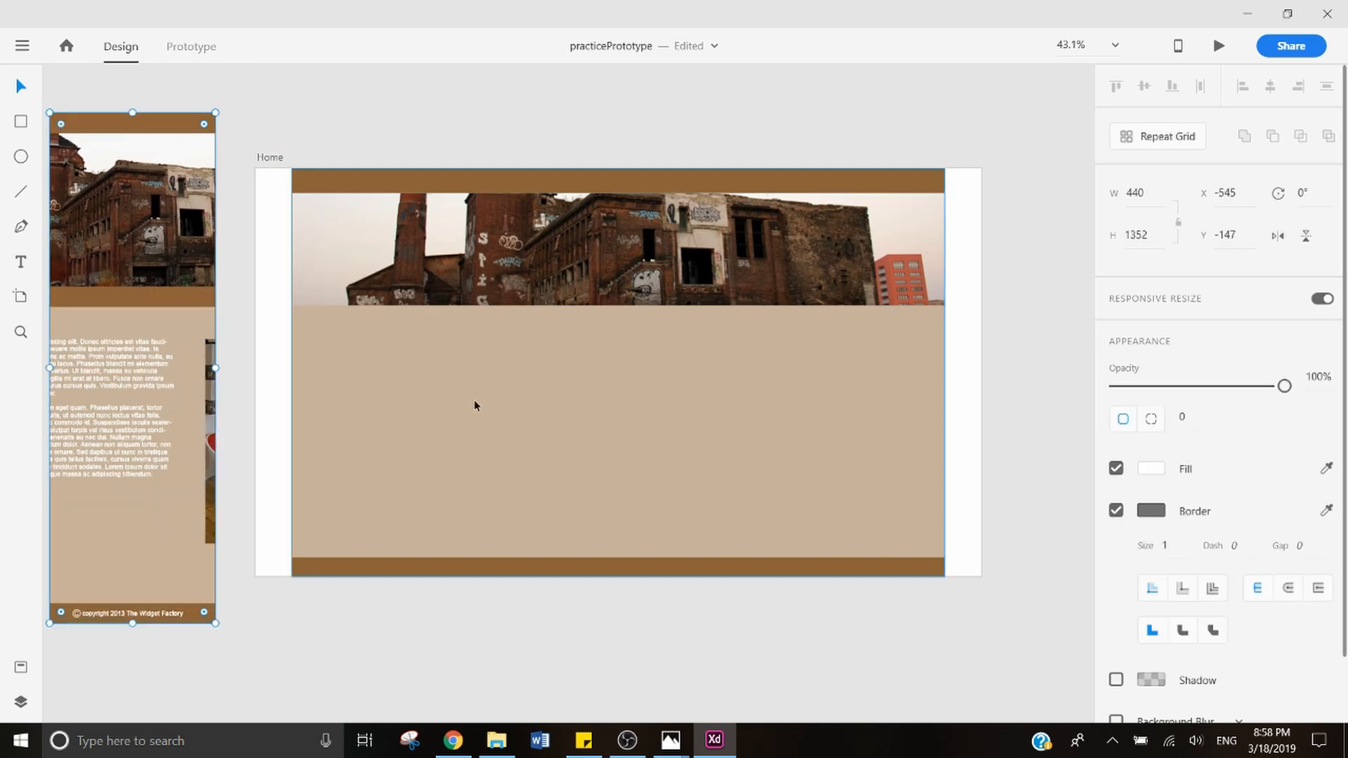
{"action": "left_click", "coordinate": [567, 128]}
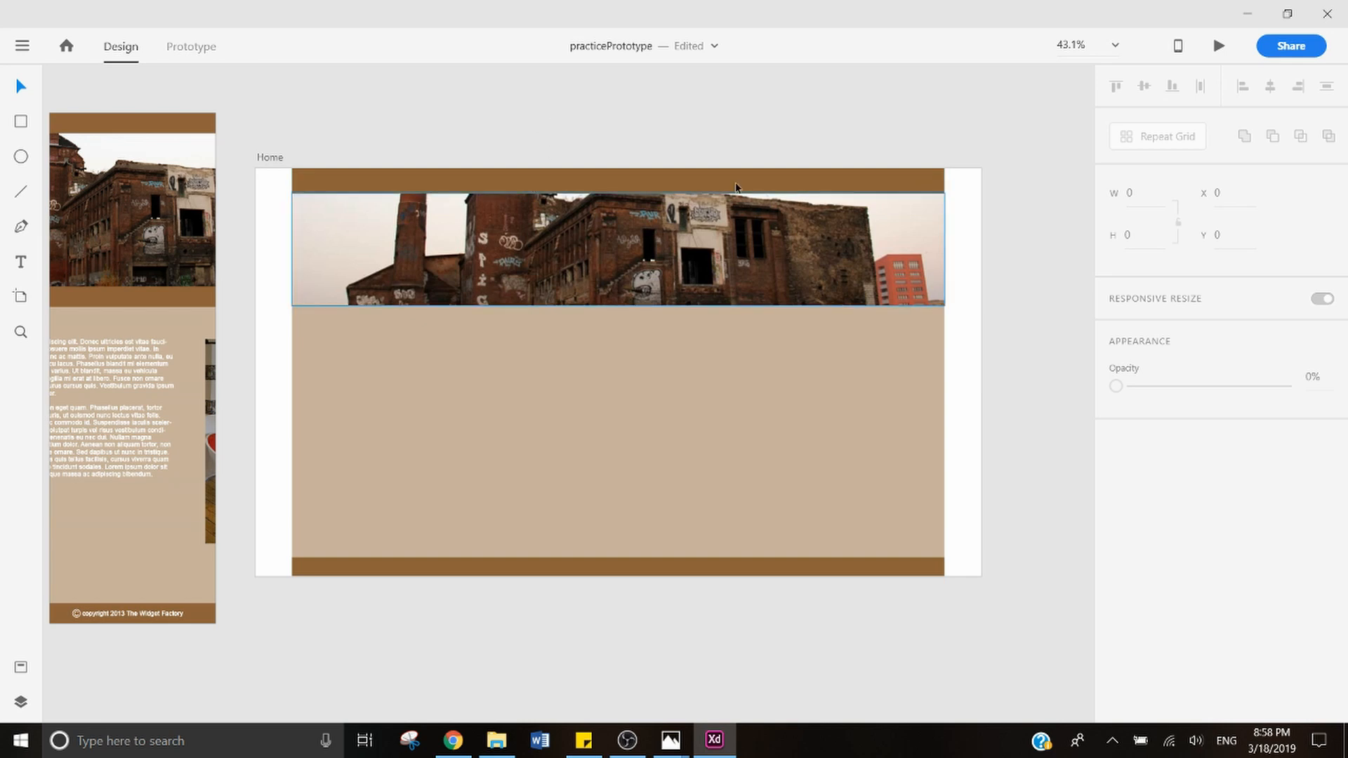
Step: Switch to Photos to examine the title bar below the banner in contact.jpg, and return to Adobe XD
{"action": "mouse_move", "coordinate": [670, 740]}
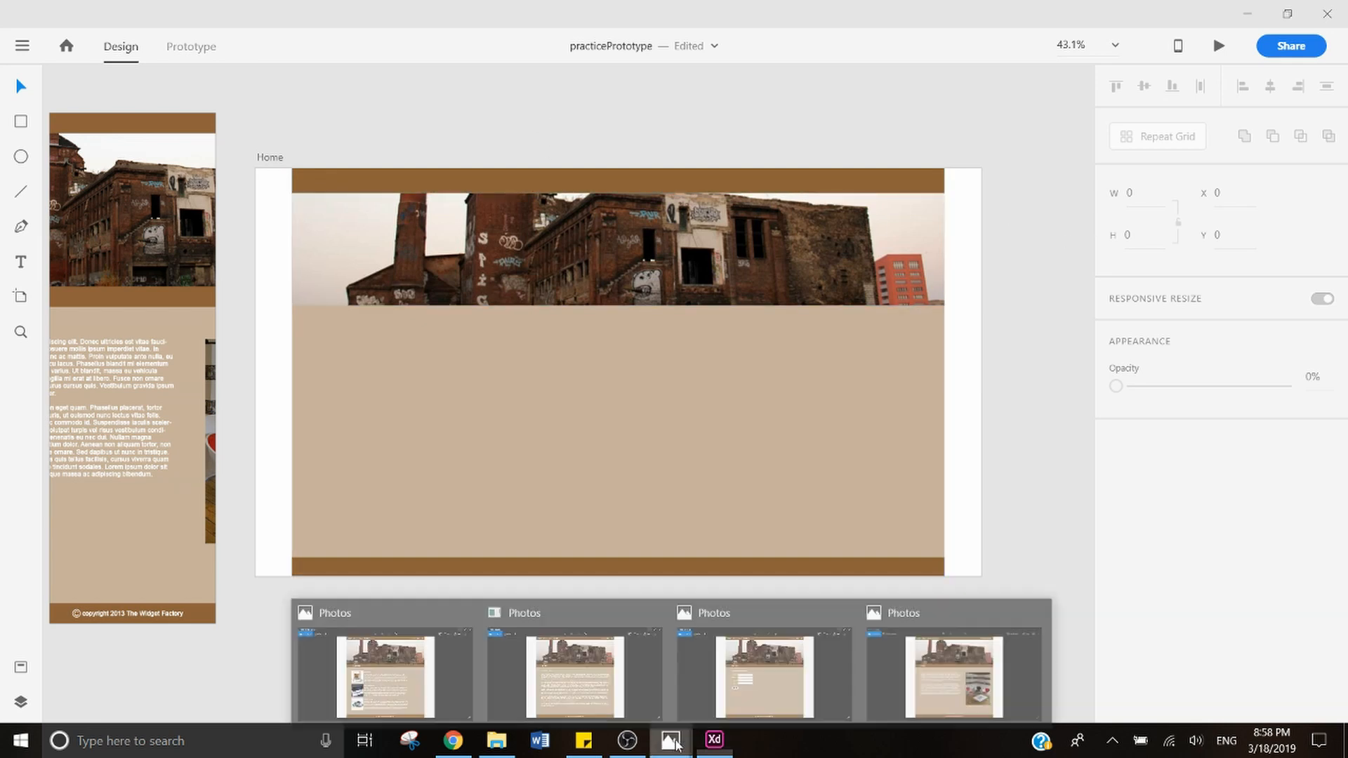
{"action": "left_click", "coordinate": [804, 675]}
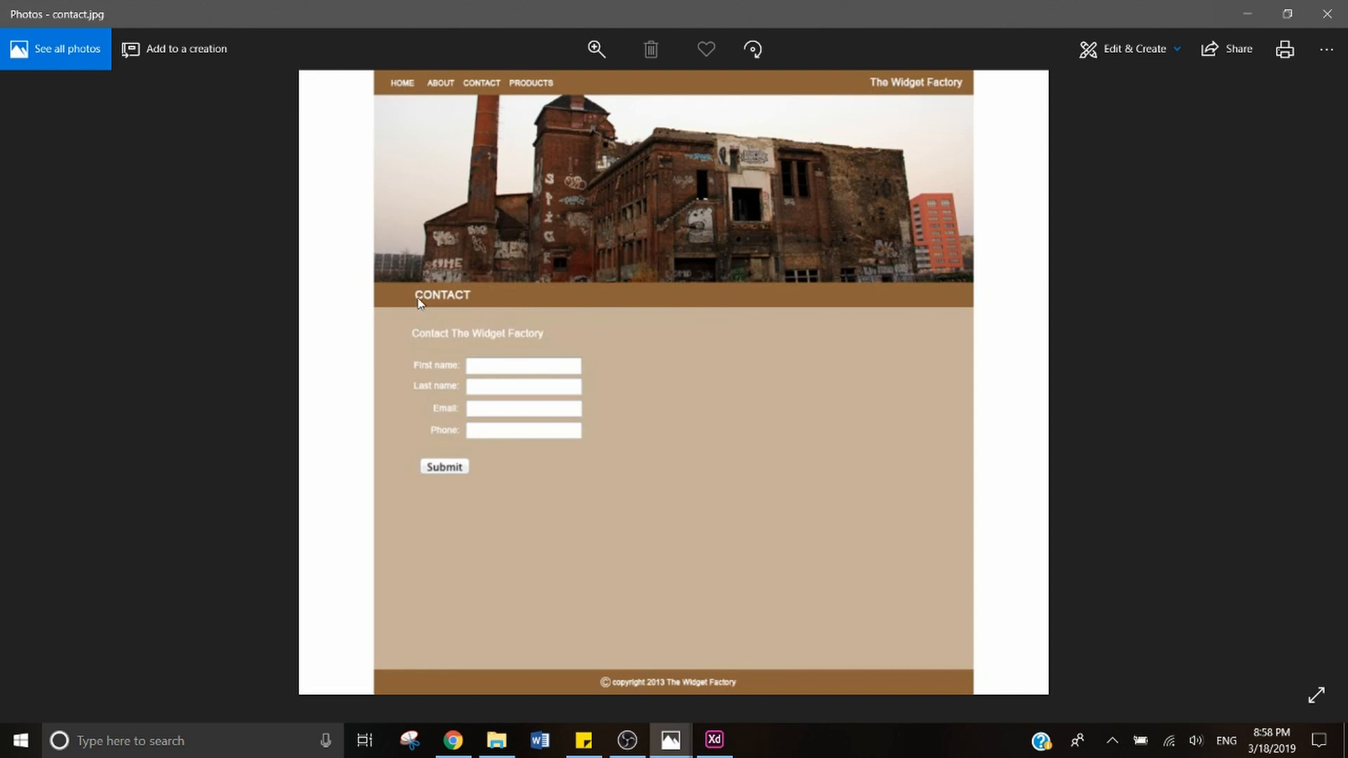
{"action": "key", "text": "alt+Tab"}
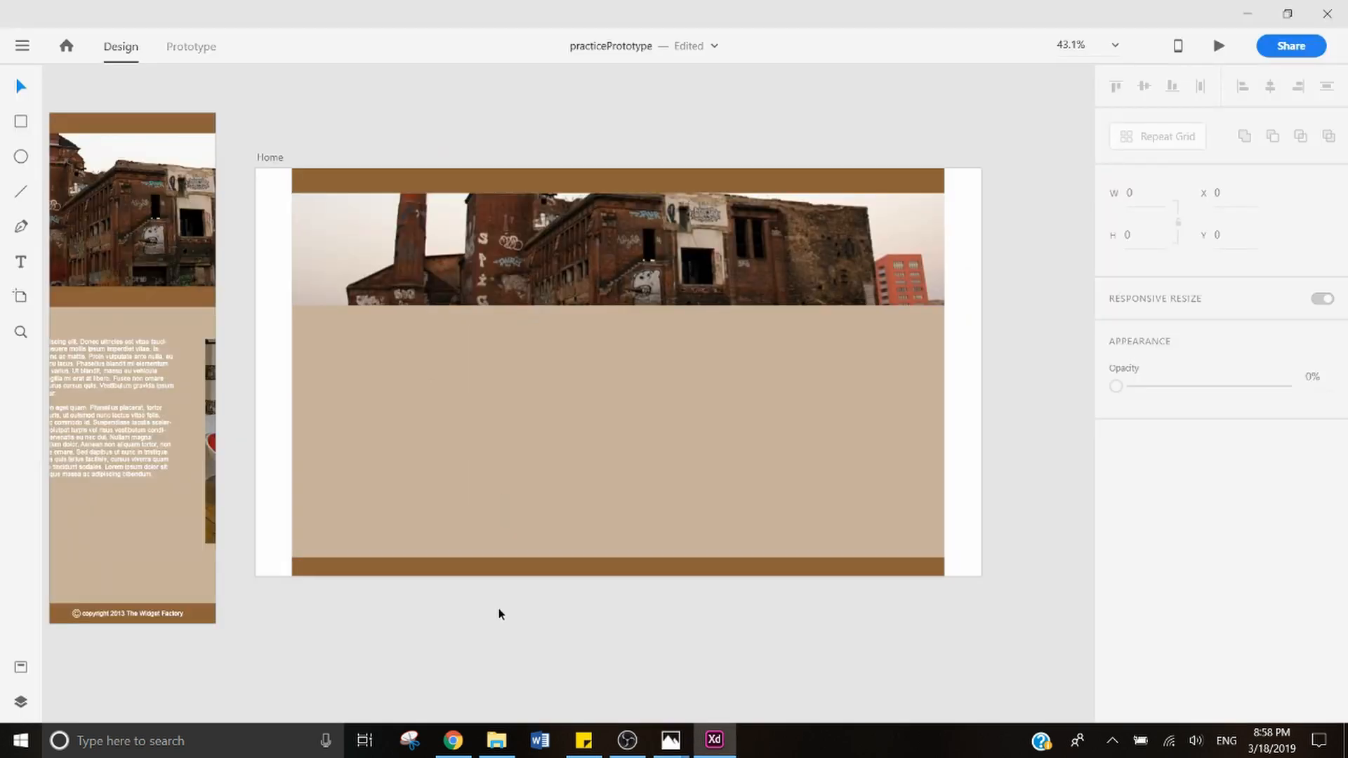
Step: Duplicate the brown header bar and place the copy directly below the factory banner
{"action": "left_click", "coordinate": [574, 184]}
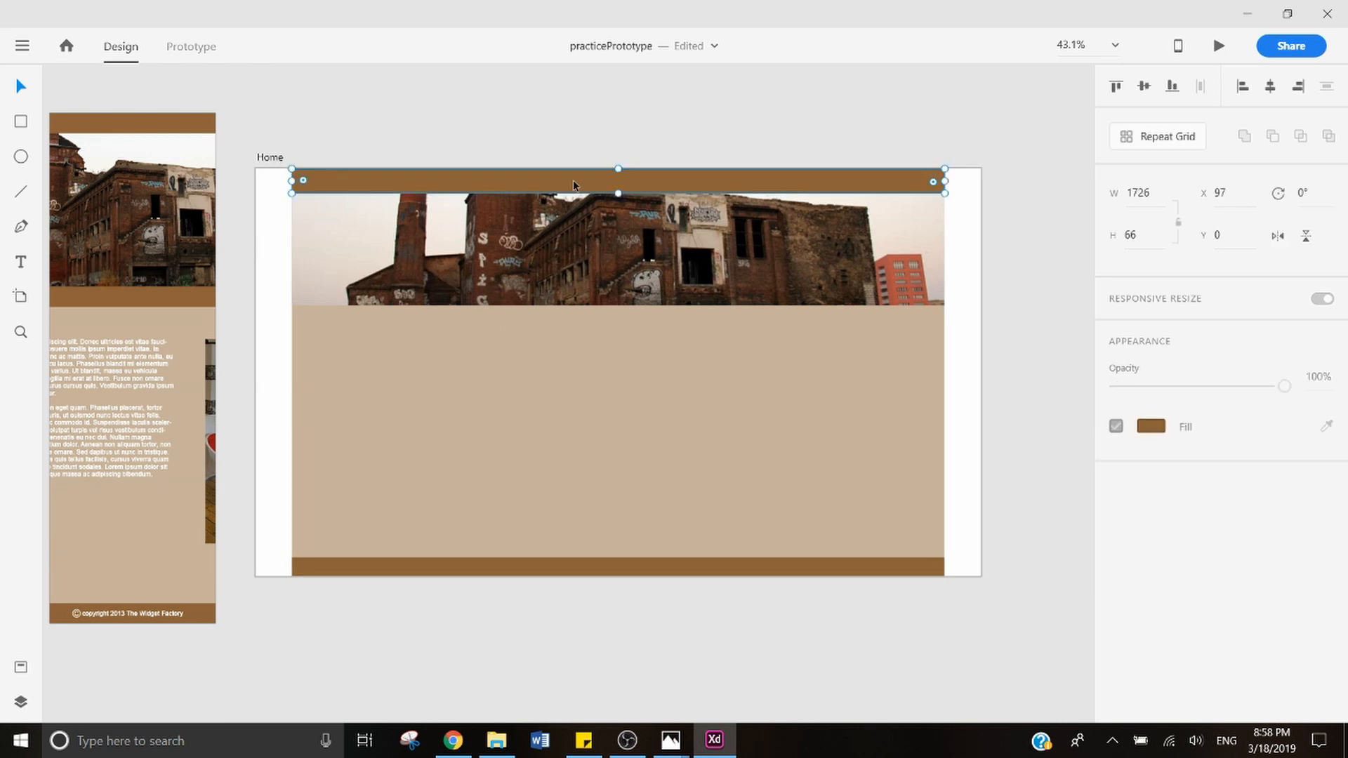
{"action": "left_click_drag", "start_coordinate": [568, 184], "coordinate": [566, 317]}
{"action": "left_click", "coordinate": [1018, 291]}
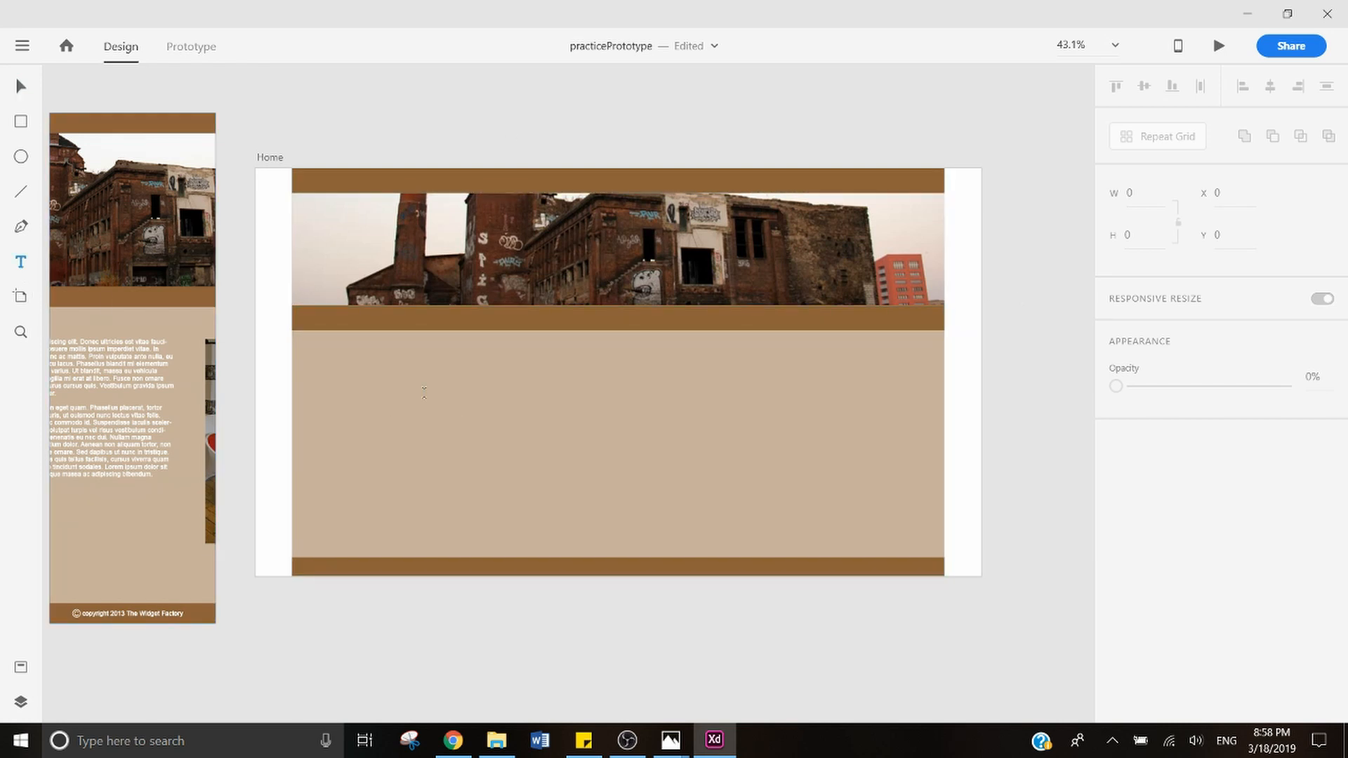
Step: Add a text label reading Home in the beige content area and set its font size to 35
{"action": "left_click", "coordinate": [424, 393]}
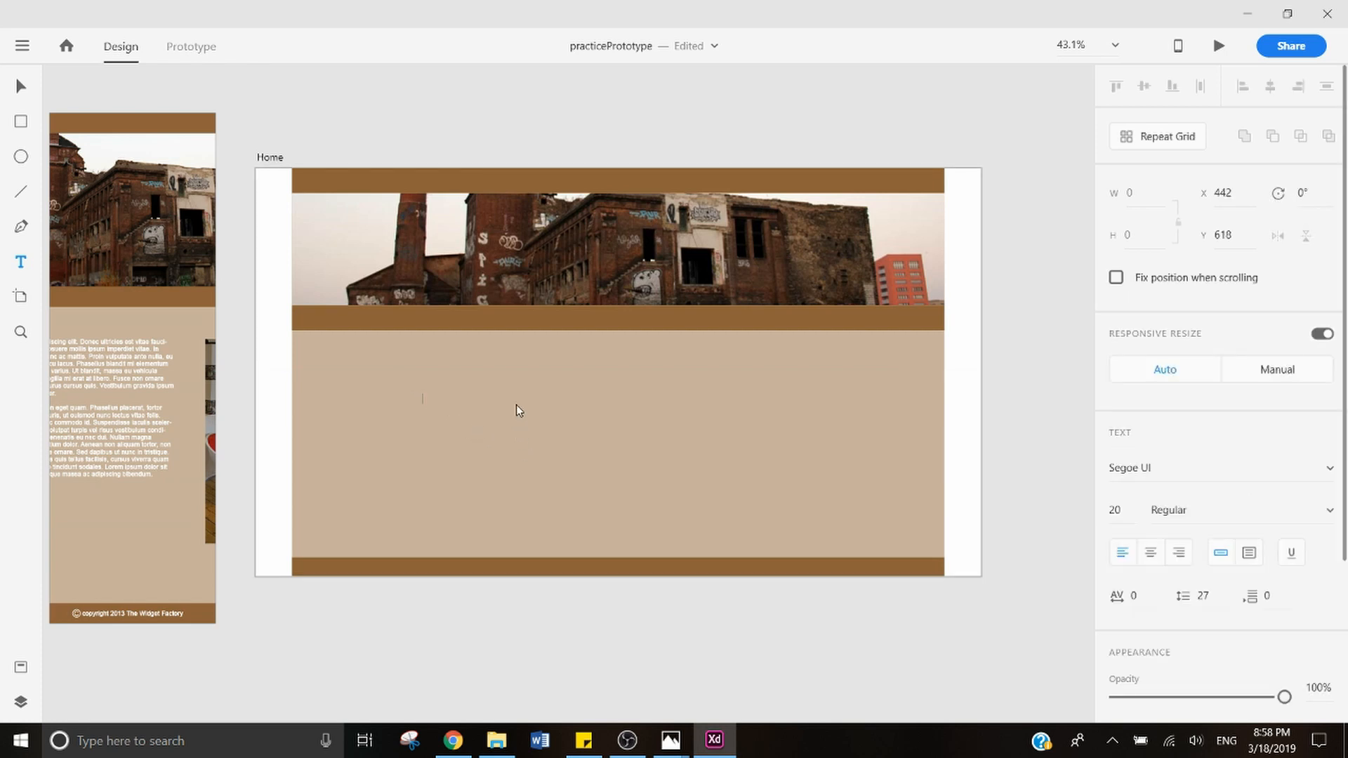
{"action": "type", "text": "Home"}
{"action": "double_click", "coordinate": [436, 395]}
{"action": "left_click", "coordinate": [1129, 510]}
{"action": "double_click", "coordinate": [1130, 510]}
{"action": "type", "text": "35"}
{"action": "key", "text": "Return"}
{"action": "key", "text": "Escape"}
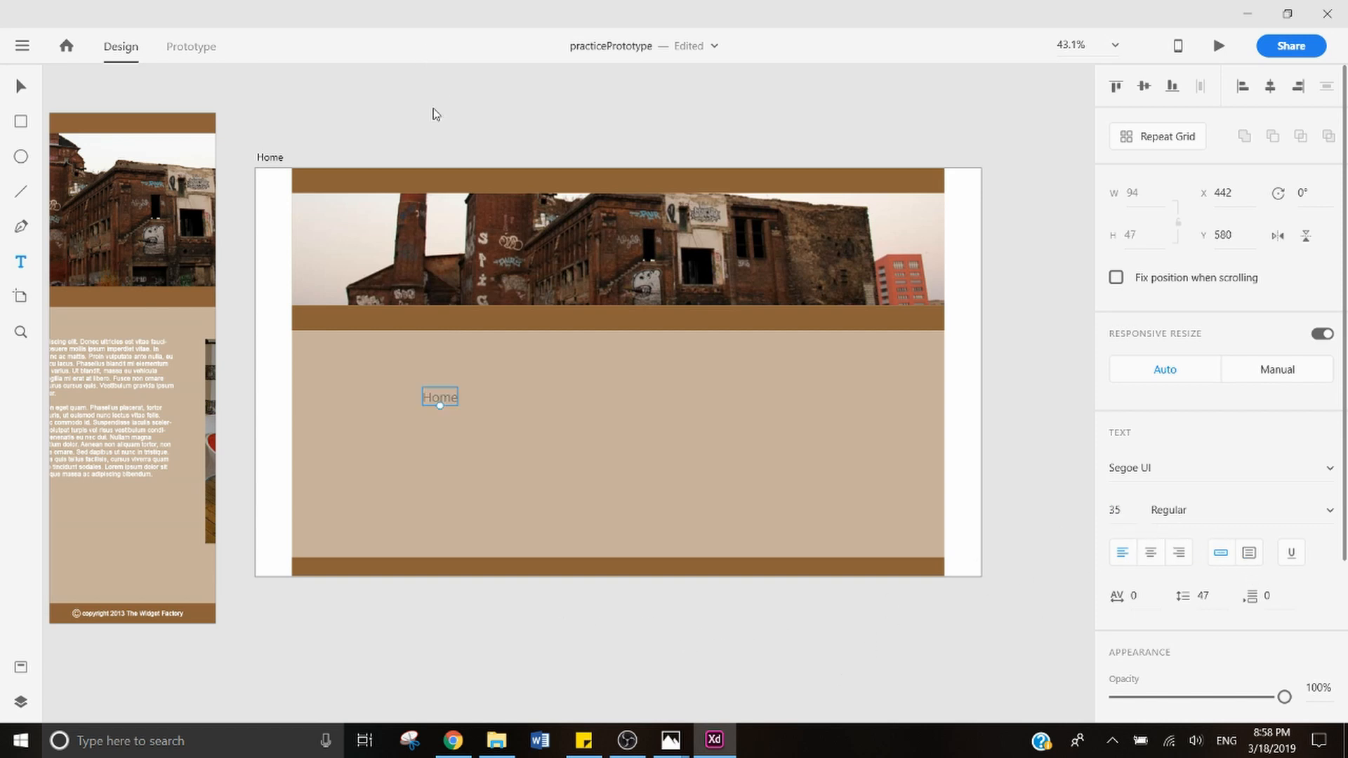
{"action": "left_click", "coordinate": [554, 115]}
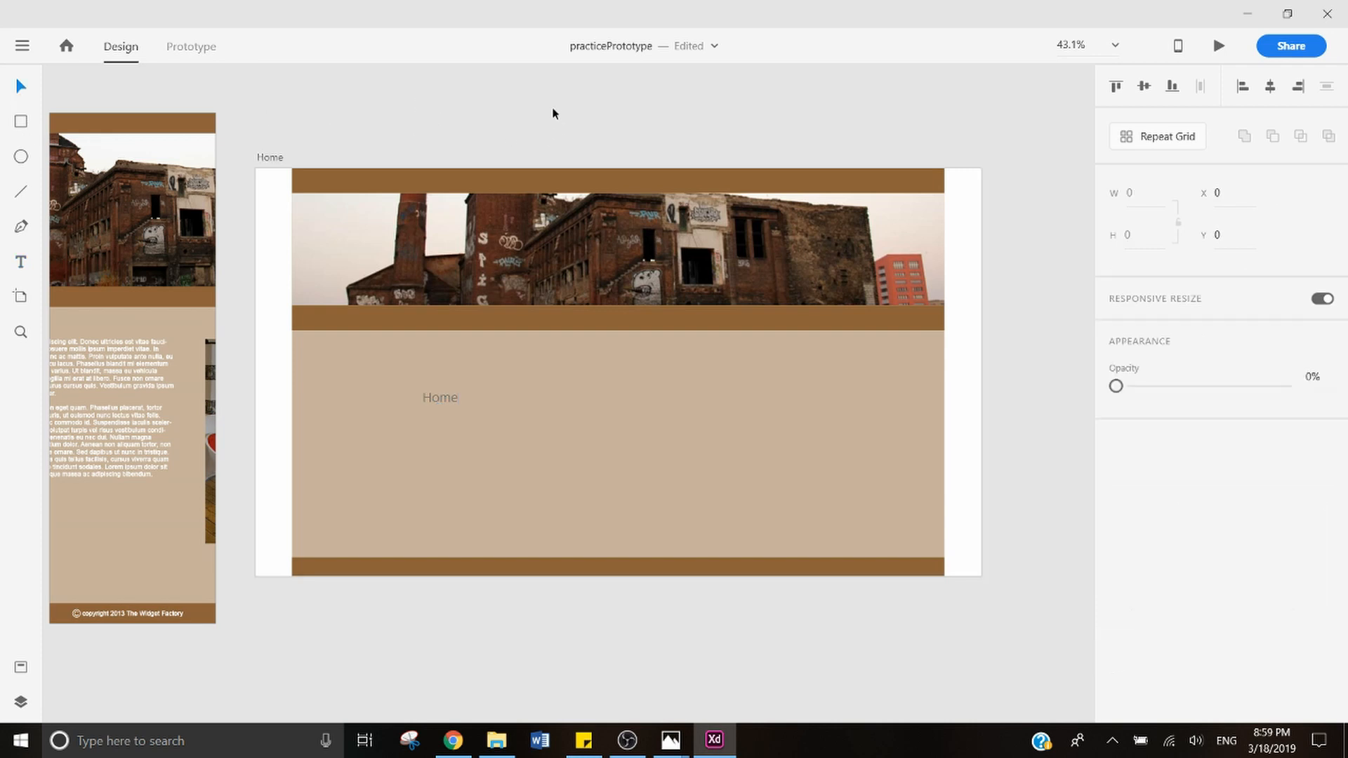
Step: Move the Home label off the artboard below the footer and recolour its fill with white sampled from the artboard
{"action": "left_click", "coordinate": [447, 395]}
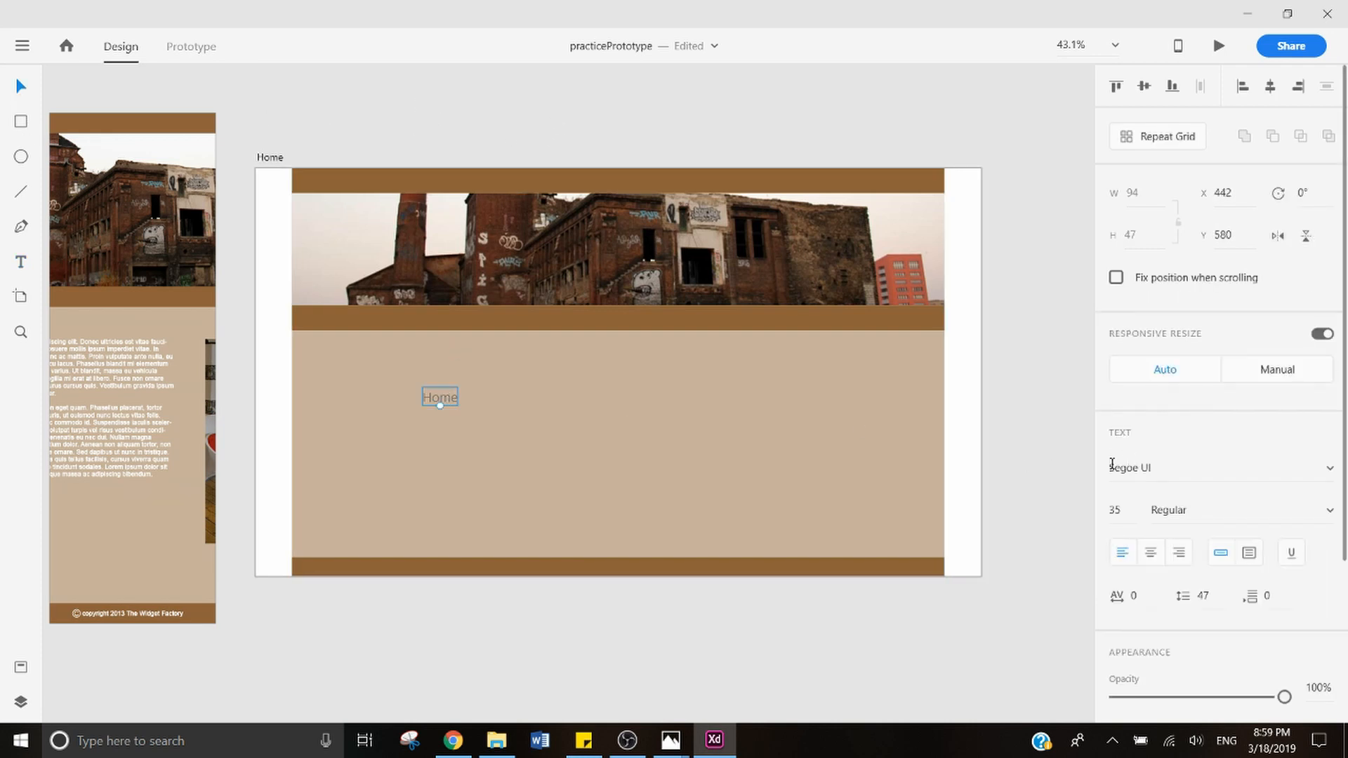
{"action": "left_click_drag", "start_coordinate": [493, 401], "coordinate": [743, 630]}
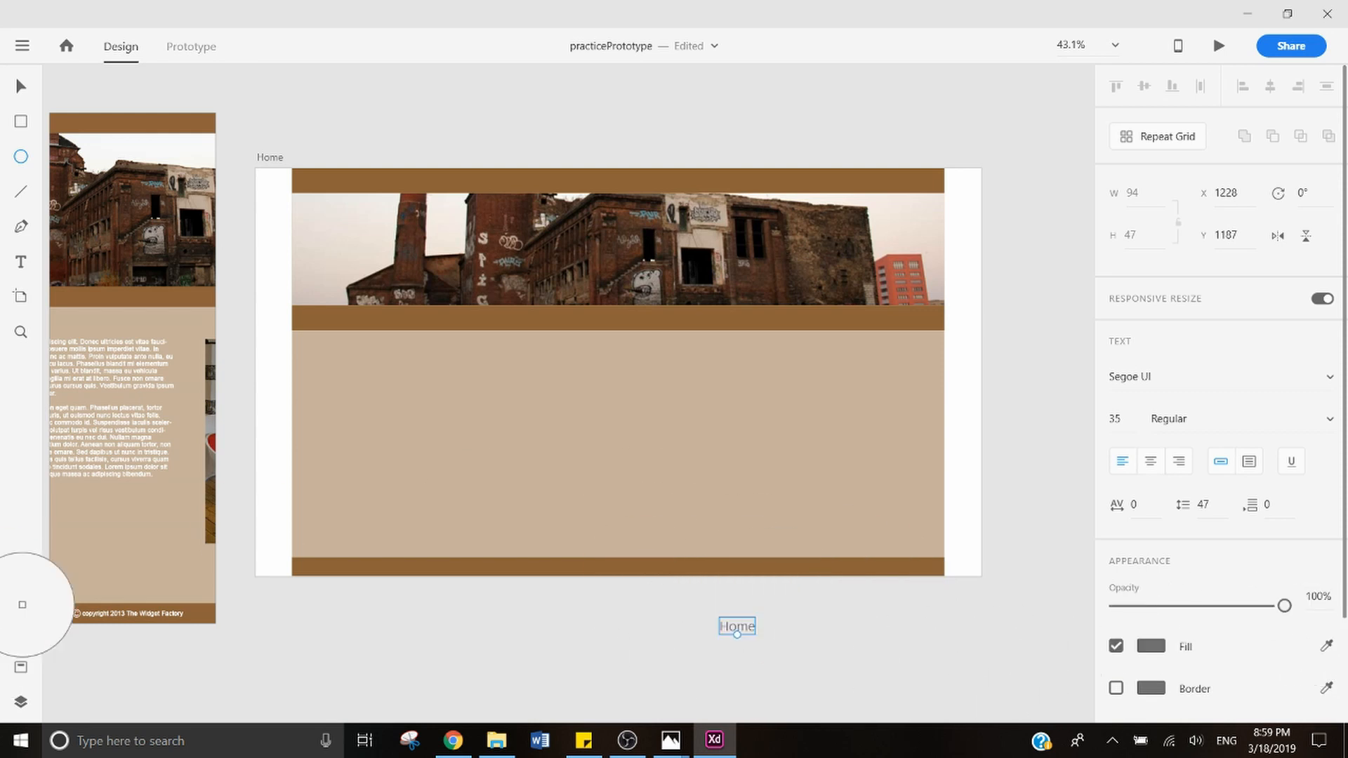
{"action": "left_click", "coordinate": [277, 404]}
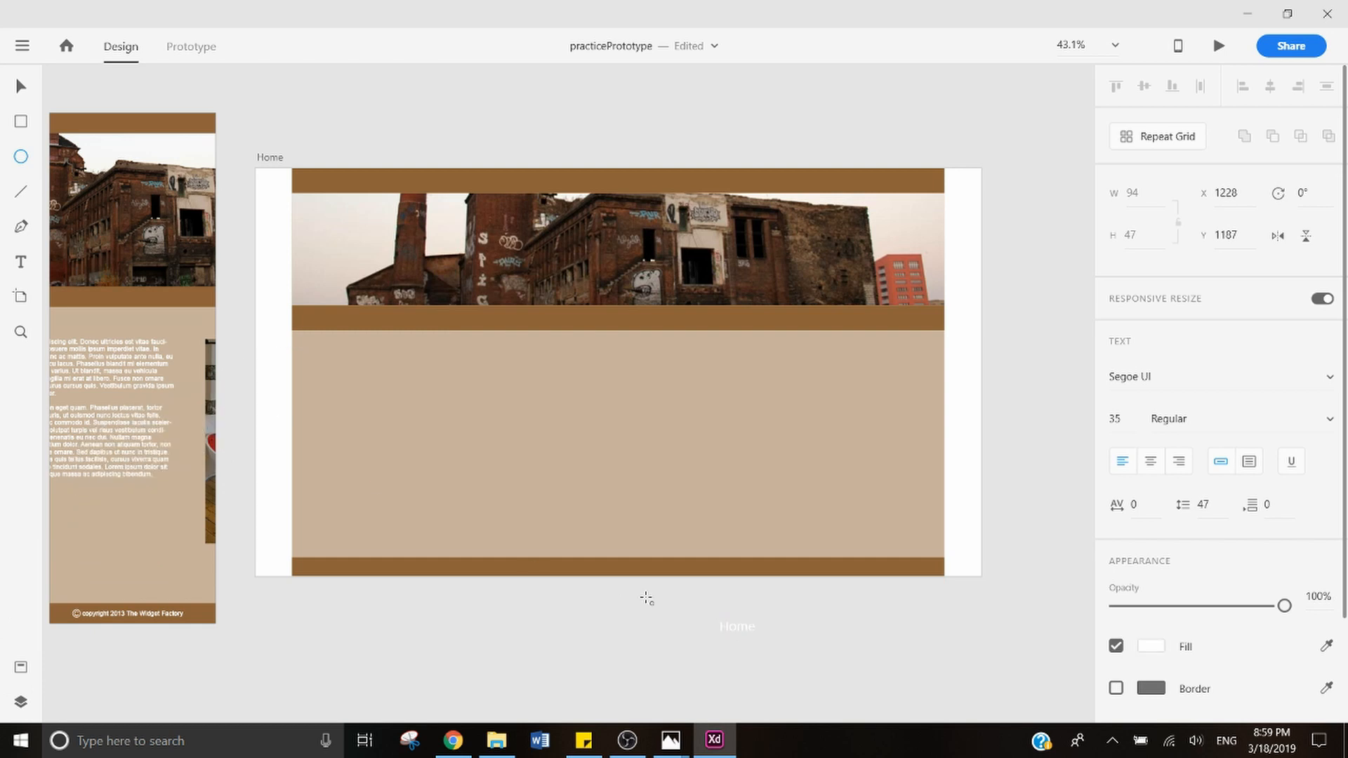
{"action": "key", "text": "v"}
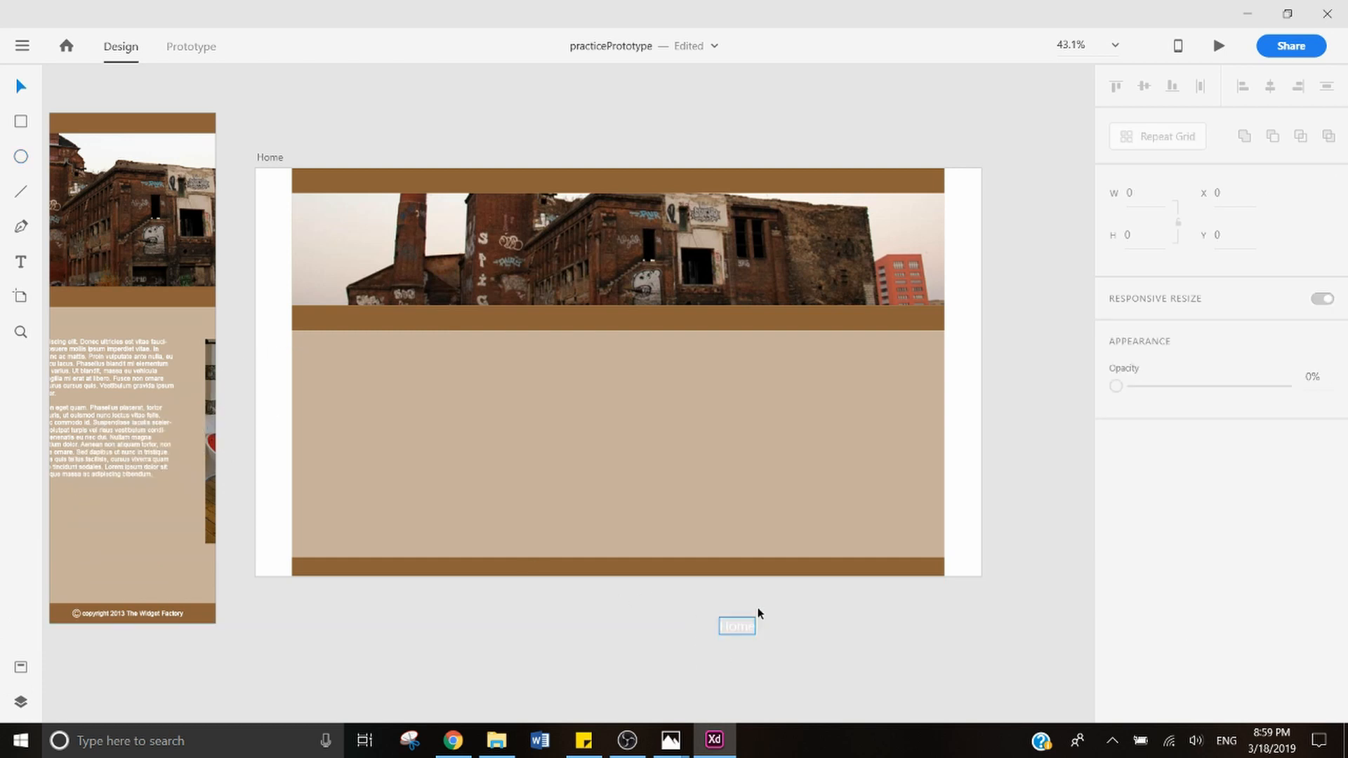
Step: Place the white Home label at the left end of the header bar, at about X 140, Y 10
{"action": "left_click_drag", "start_coordinate": [738, 626], "coordinate": [325, 182]}
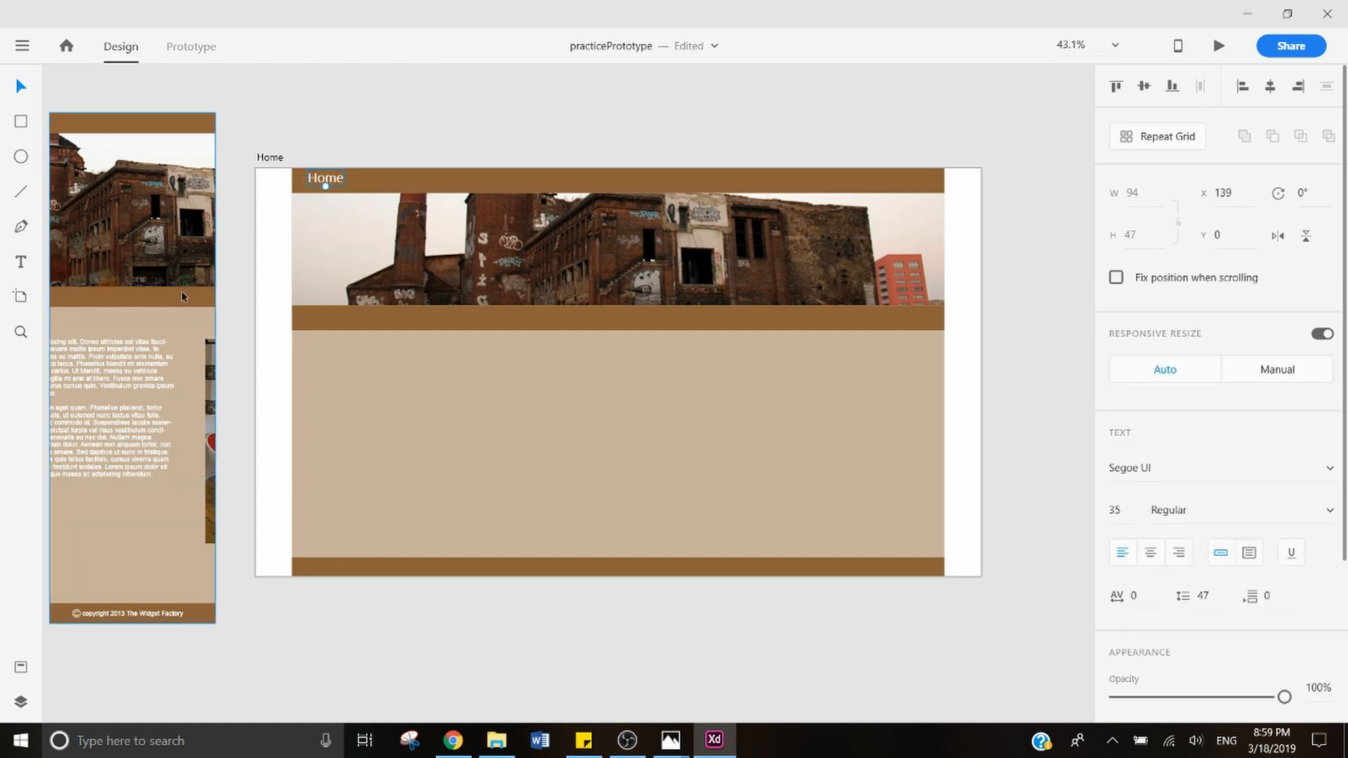
{"action": "scroll", "coordinate": [181, 292], "scroll_direction": "up", "scroll_amount": 3}
{"action": "scroll", "coordinate": [396, 263], "scroll_direction": "up", "scroll_amount": 1}
{"action": "left_click_drag", "start_coordinate": [439, 182], "coordinate": [440, 191]}
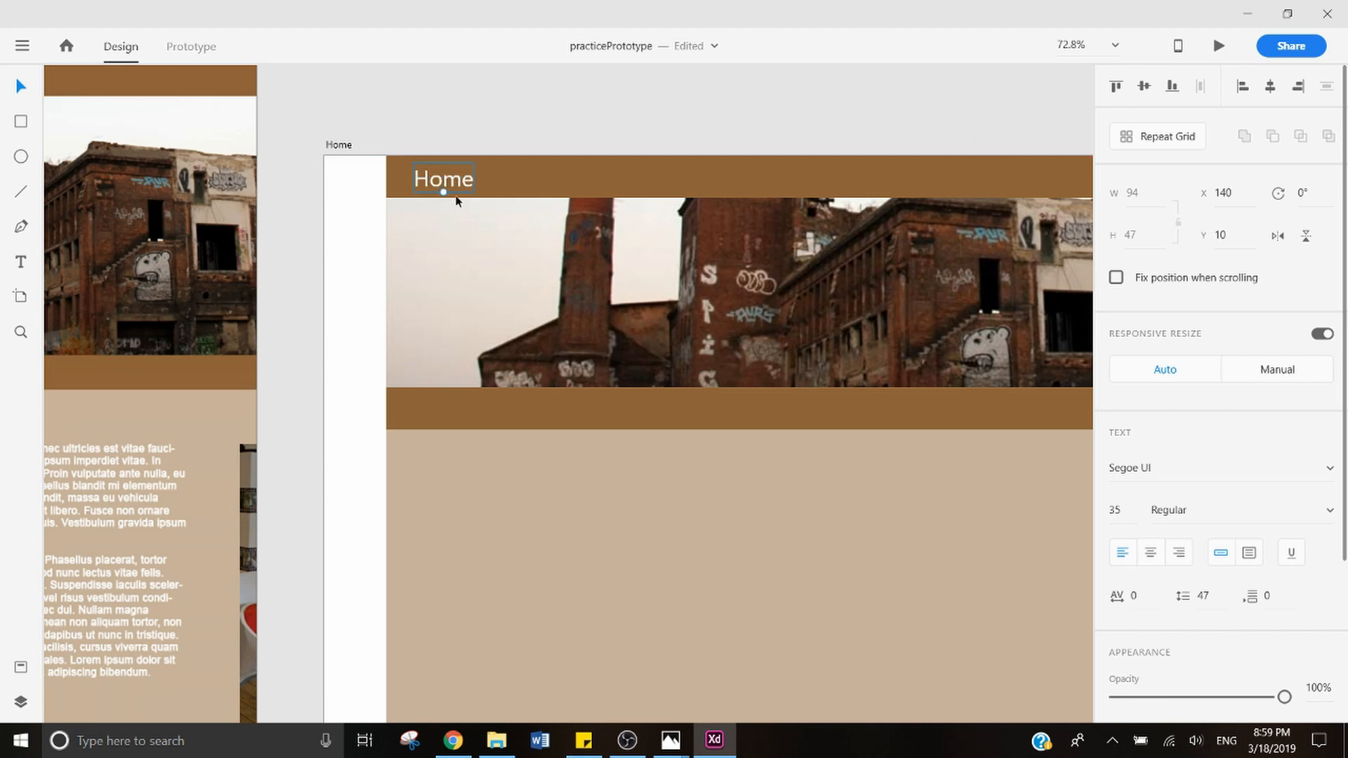
{"action": "left_click", "coordinate": [592, 129]}
Step: Switch to Photos to examine the navigation labels in contact.jpg, and return to Adobe XD
{"action": "scroll", "coordinate": [777, 448], "scroll_direction": "down", "scroll_amount": 3}
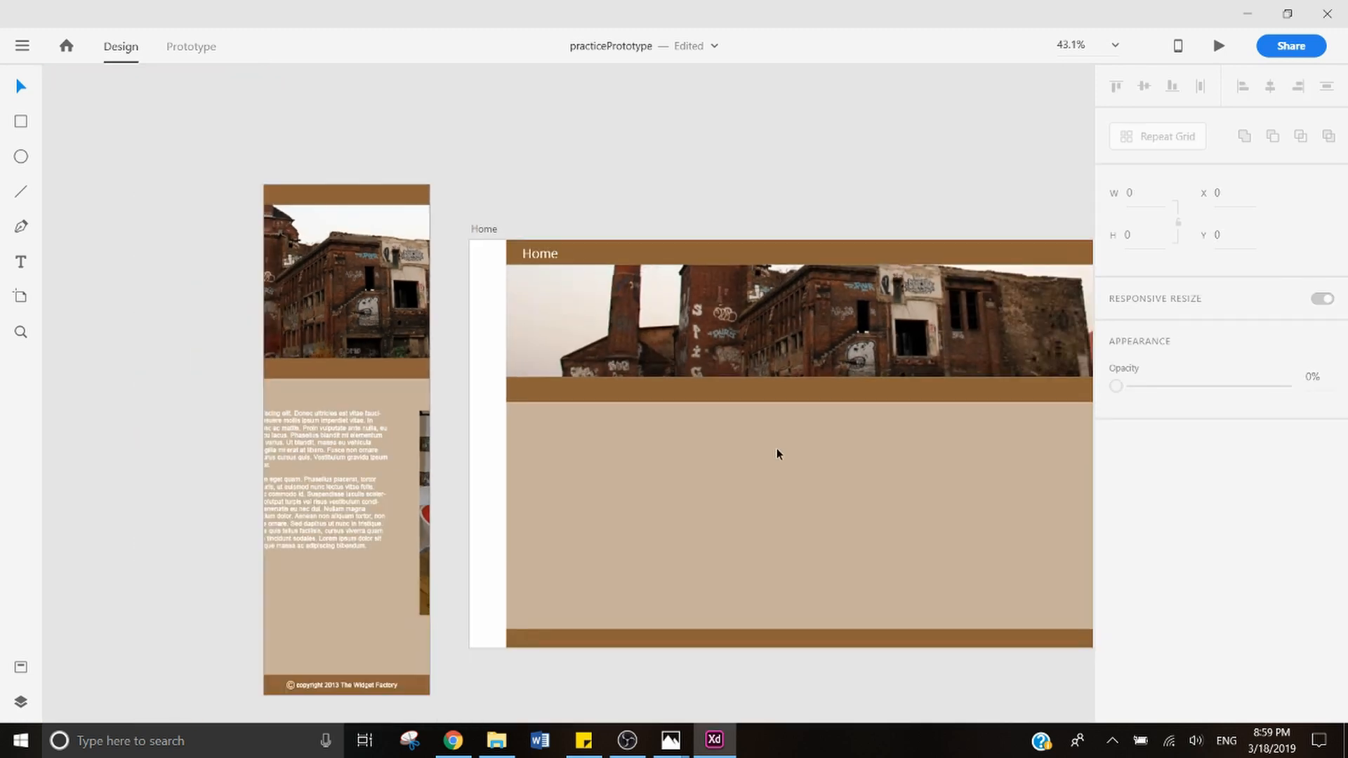
{"action": "scroll", "coordinate": [773, 457], "scroll_direction": "right", "scroll_amount": 5}
{"action": "key", "text": "alt+Tab"}
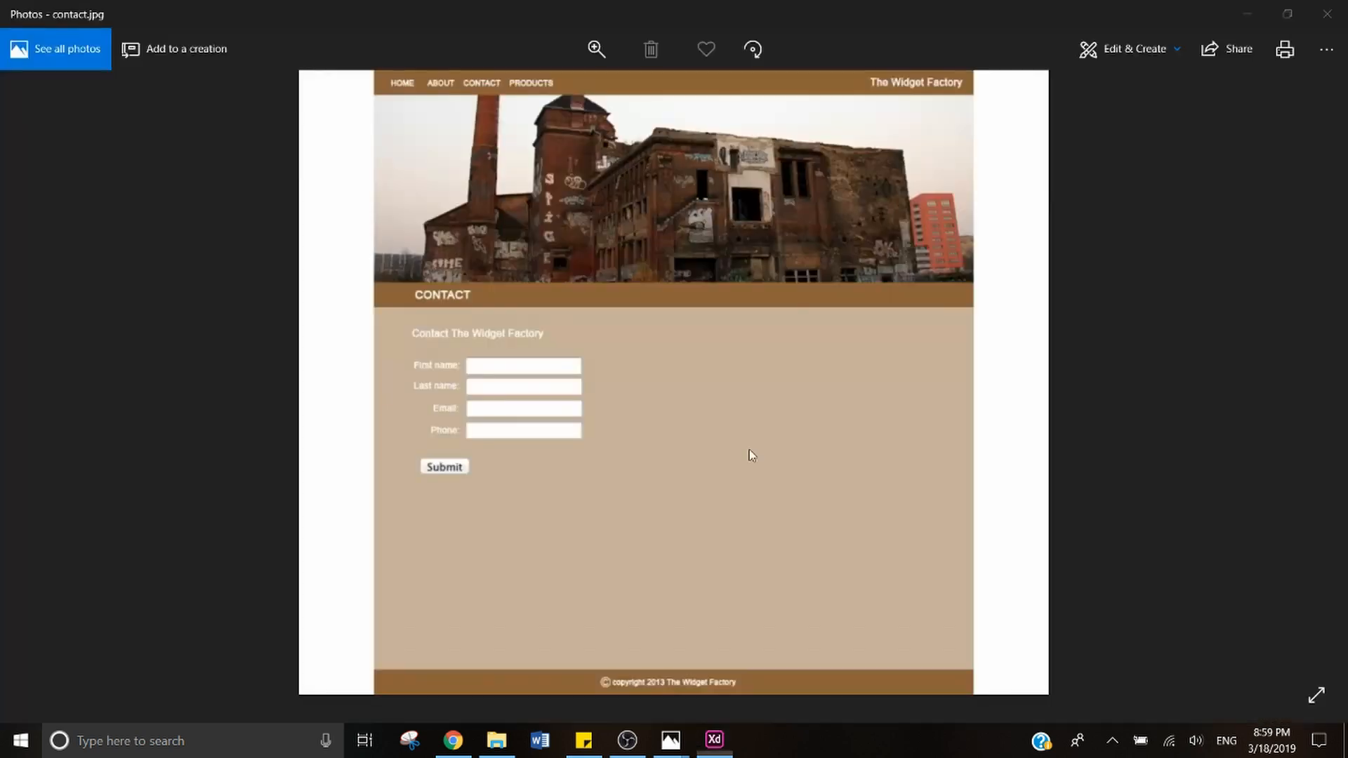
{"action": "key", "text": "alt+Tab"}
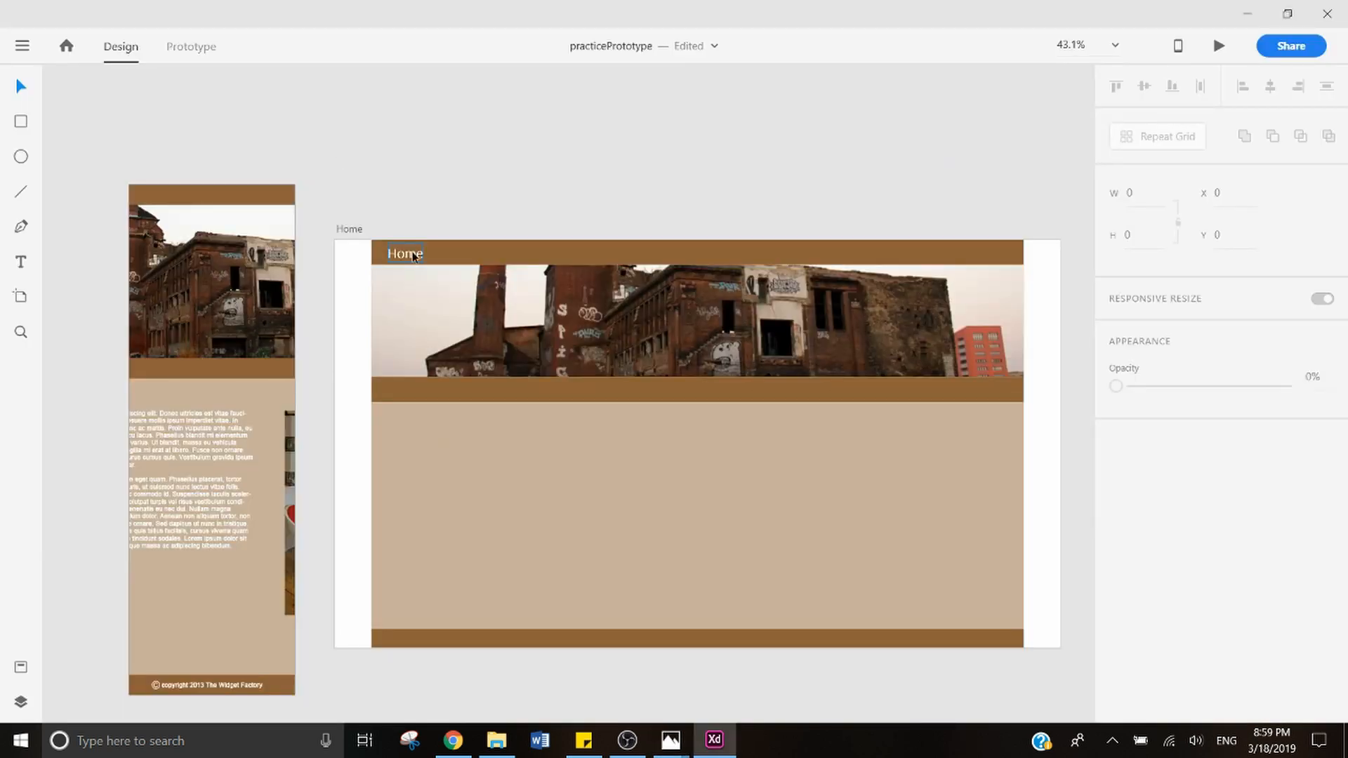
Step: Duplicate the Home label to its right in the header bar, centre-align the copy and change its text to About
{"action": "left_click", "coordinate": [413, 256]}
{"action": "left_click_drag", "start_coordinate": [413, 258], "coordinate": [475, 258]}
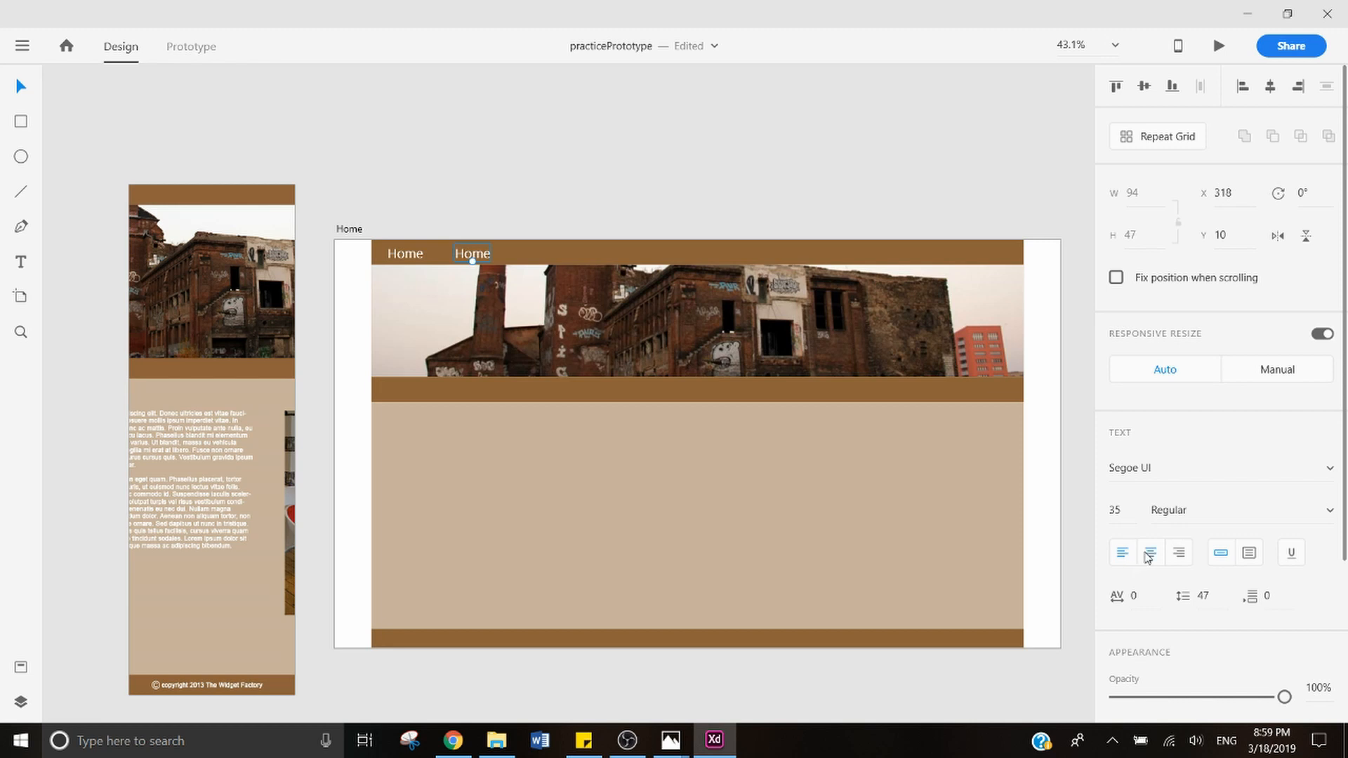
{"action": "left_click", "coordinate": [1150, 554]}
{"action": "double_click", "coordinate": [472, 256]}
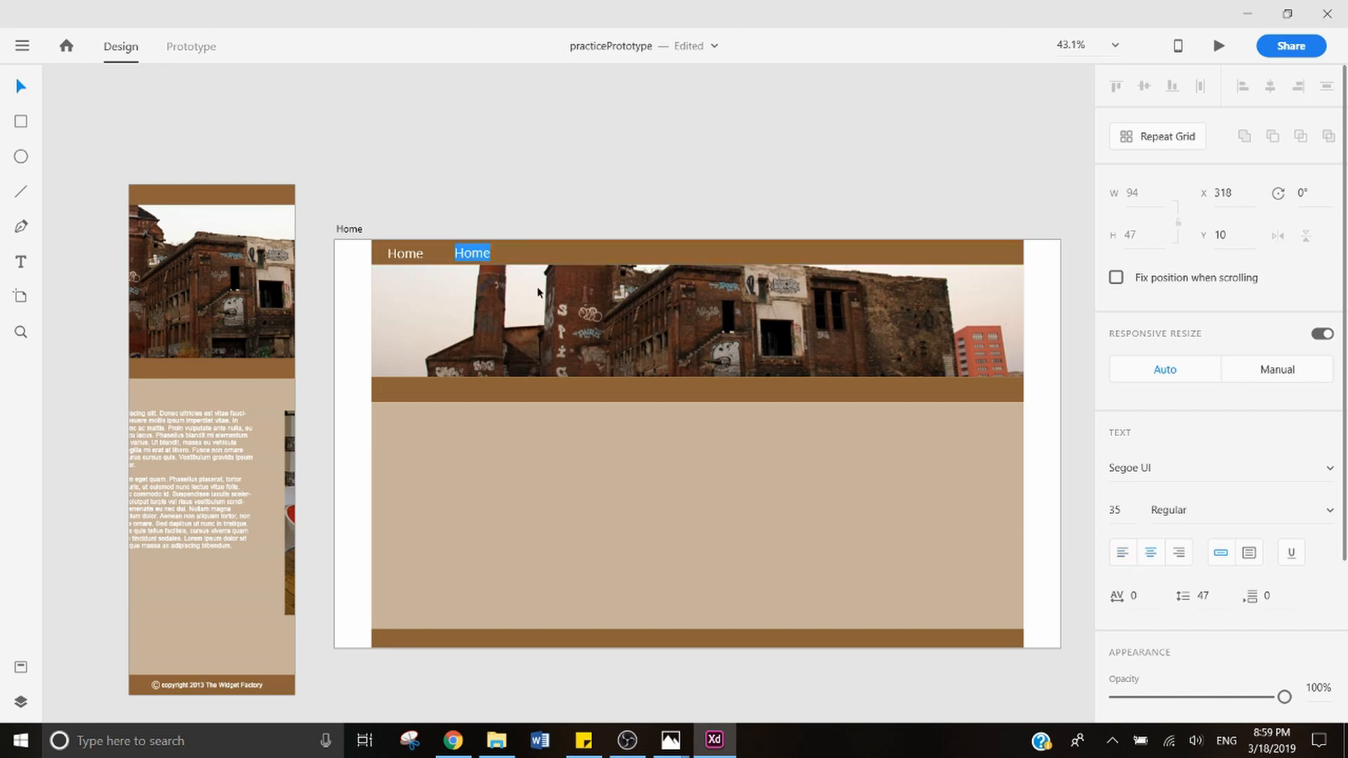
{"action": "type", "text": "About"}
{"action": "key", "text": "Escape"}
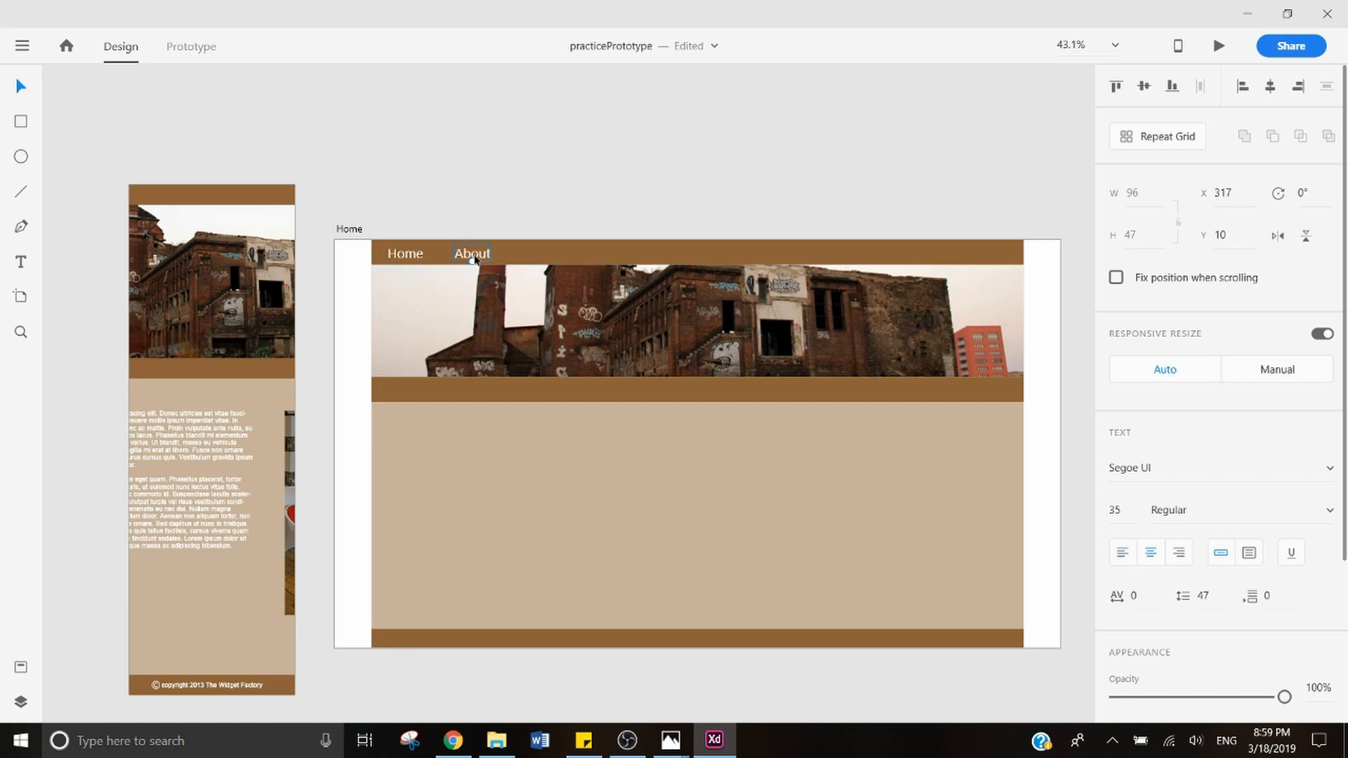
Step: Move the About label closer to Home, duplicate it at about X 410 and change the copy's text to Contact
{"action": "left_click_drag", "start_coordinate": [475, 254], "coordinate": [510, 259]}
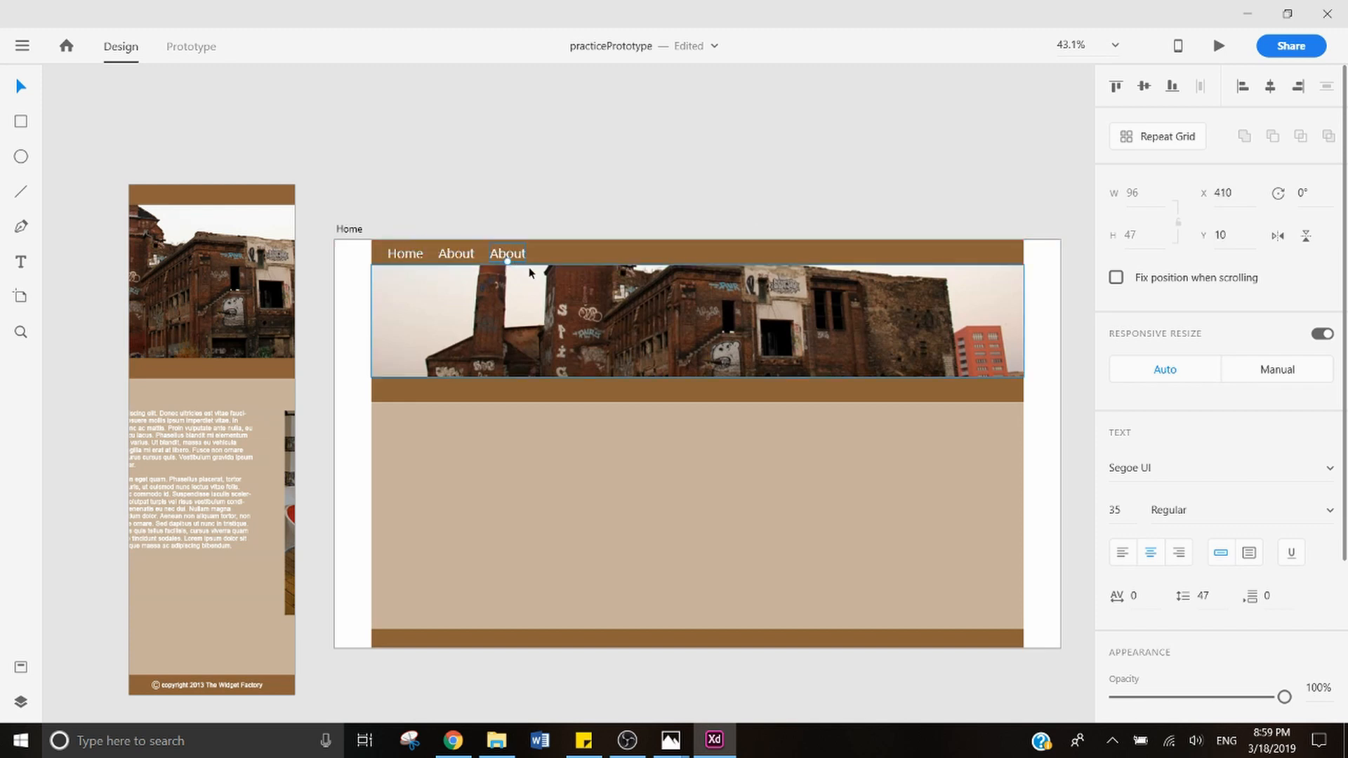
{"action": "double_click", "coordinate": [520, 255]}
{"action": "type", "text": "C"}
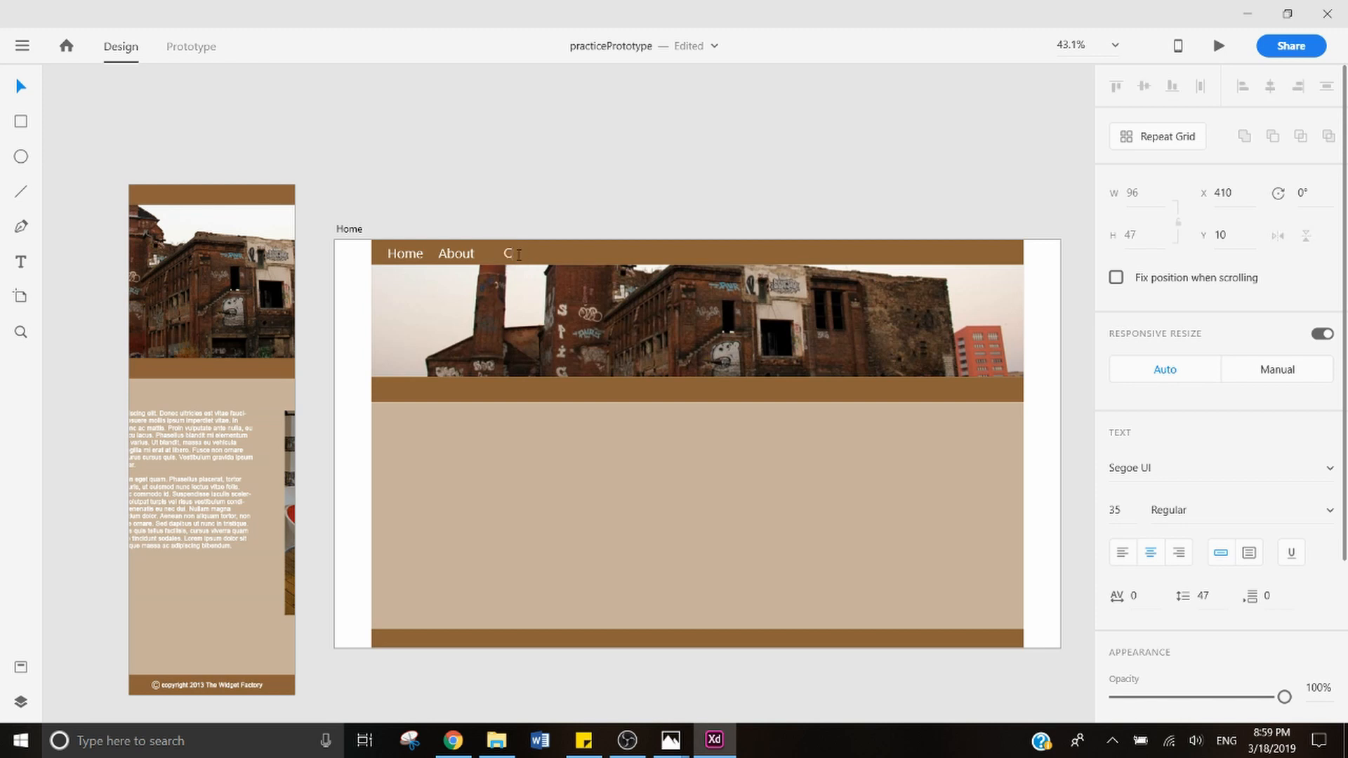
{"action": "type", "text": "ontact"}
{"action": "key", "text": "Escape"}
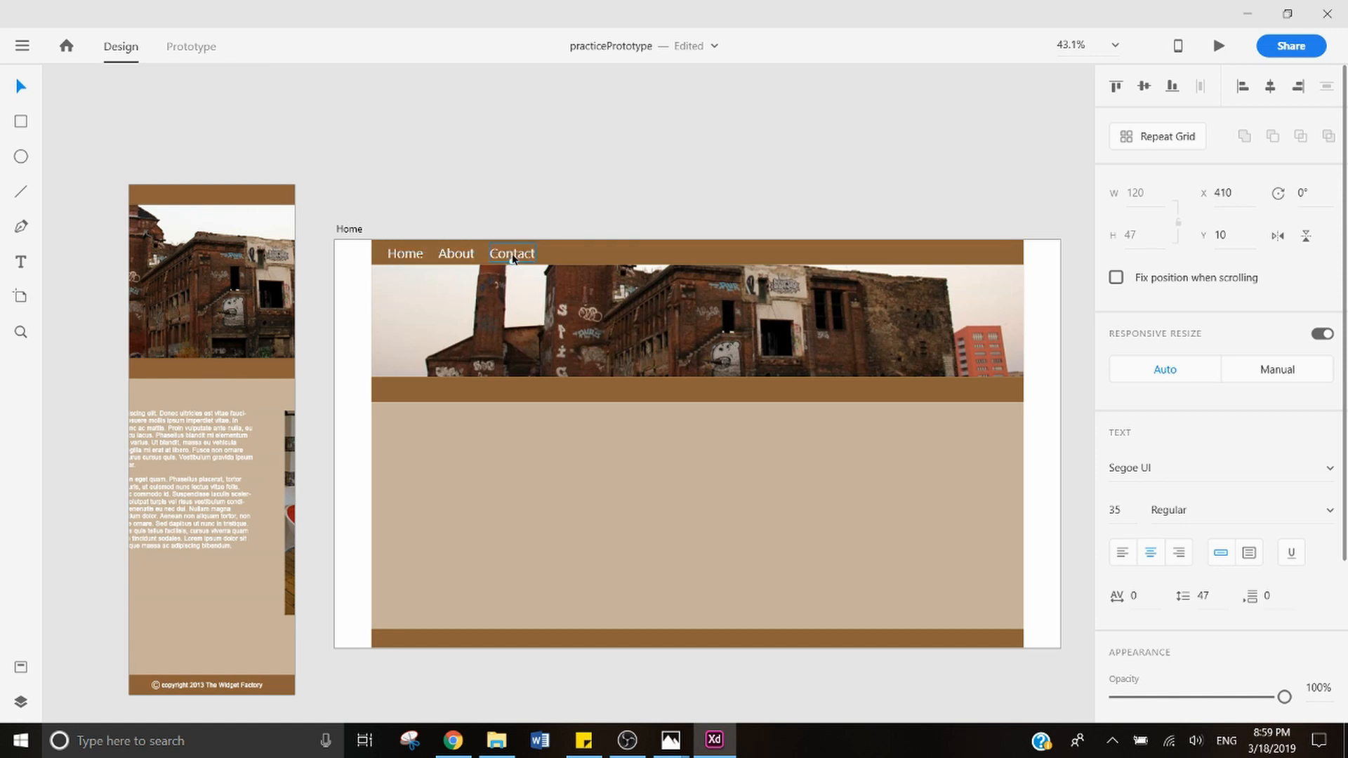
Step: Duplicate the Contact label at about X 570 in the header bar and change the copy's text to Products
{"action": "left_click_drag", "start_coordinate": [511, 258], "coordinate": [576, 257], "text": "alt"}
{"action": "double_click", "coordinate": [577, 256]}
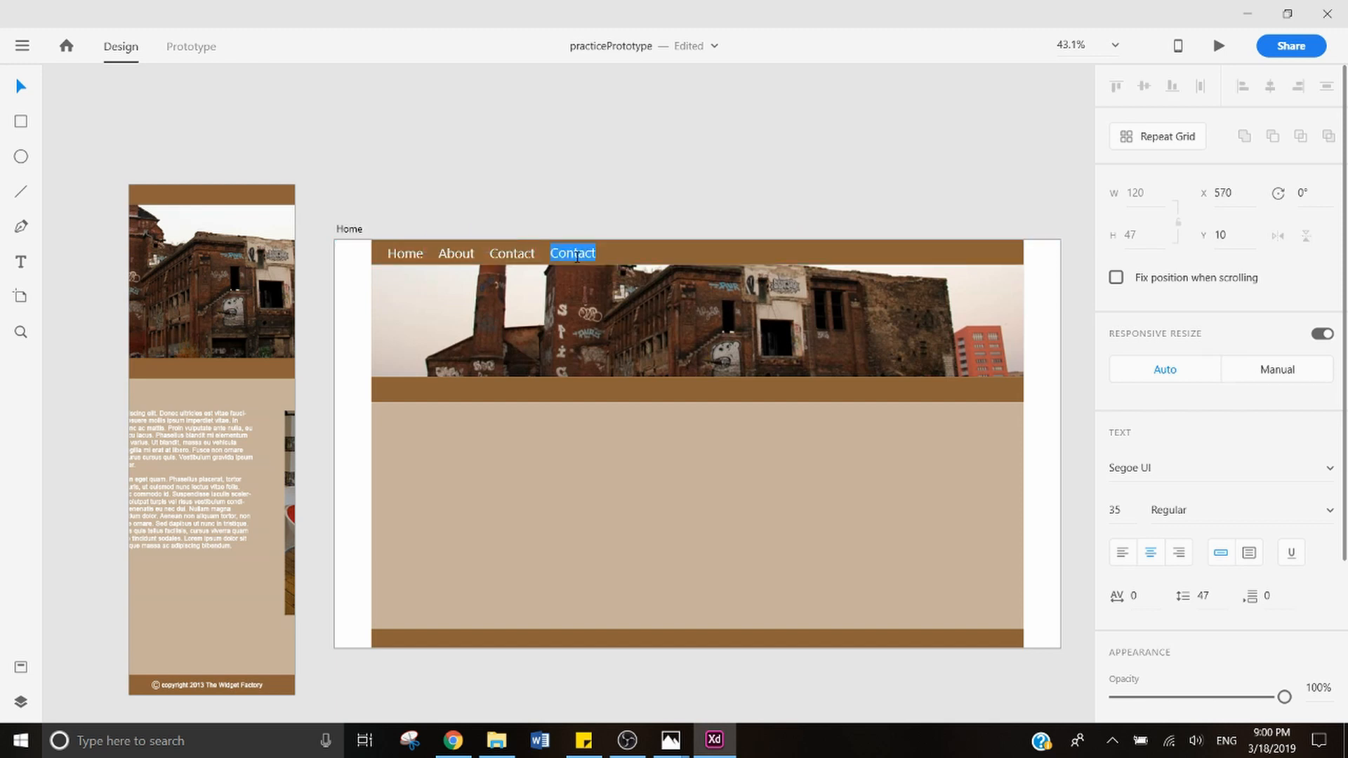
{"action": "key", "text": "BackSpace"}
{"action": "type", "text": "Products"}
{"action": "left_click", "coordinate": [570, 251]}
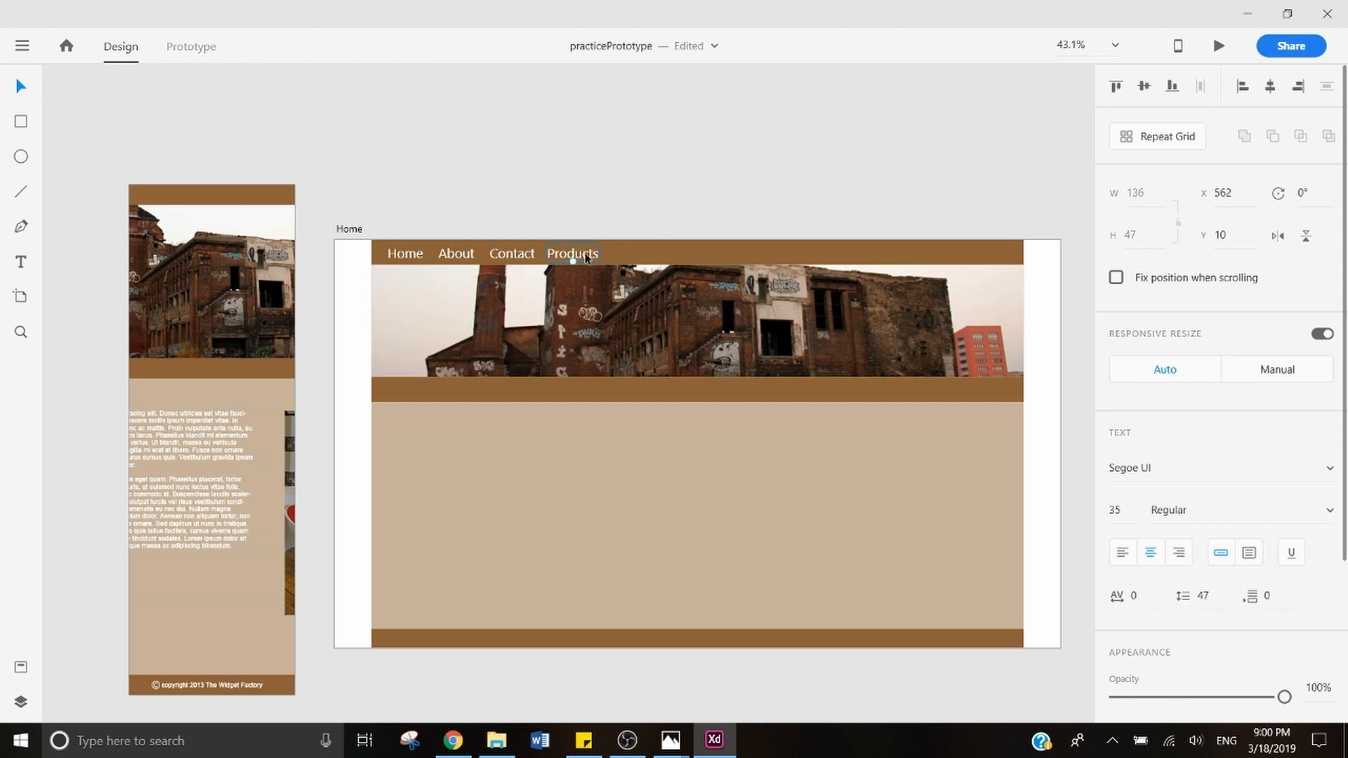
{"action": "left_click", "coordinate": [605, 208]}
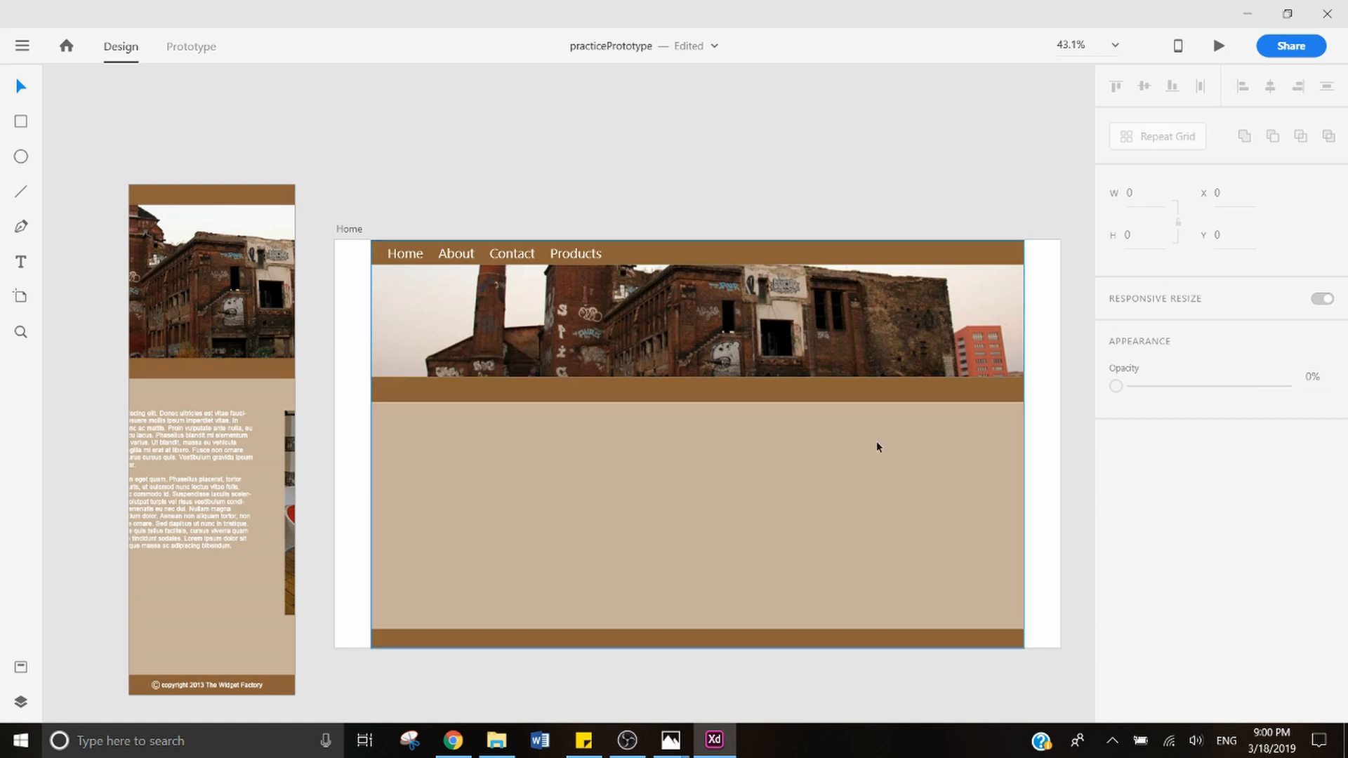
Step: Duplicate the Products label at the right end of the header bar and change the copy's text to The Widget Factory
{"action": "left_click", "coordinate": [593, 254]}
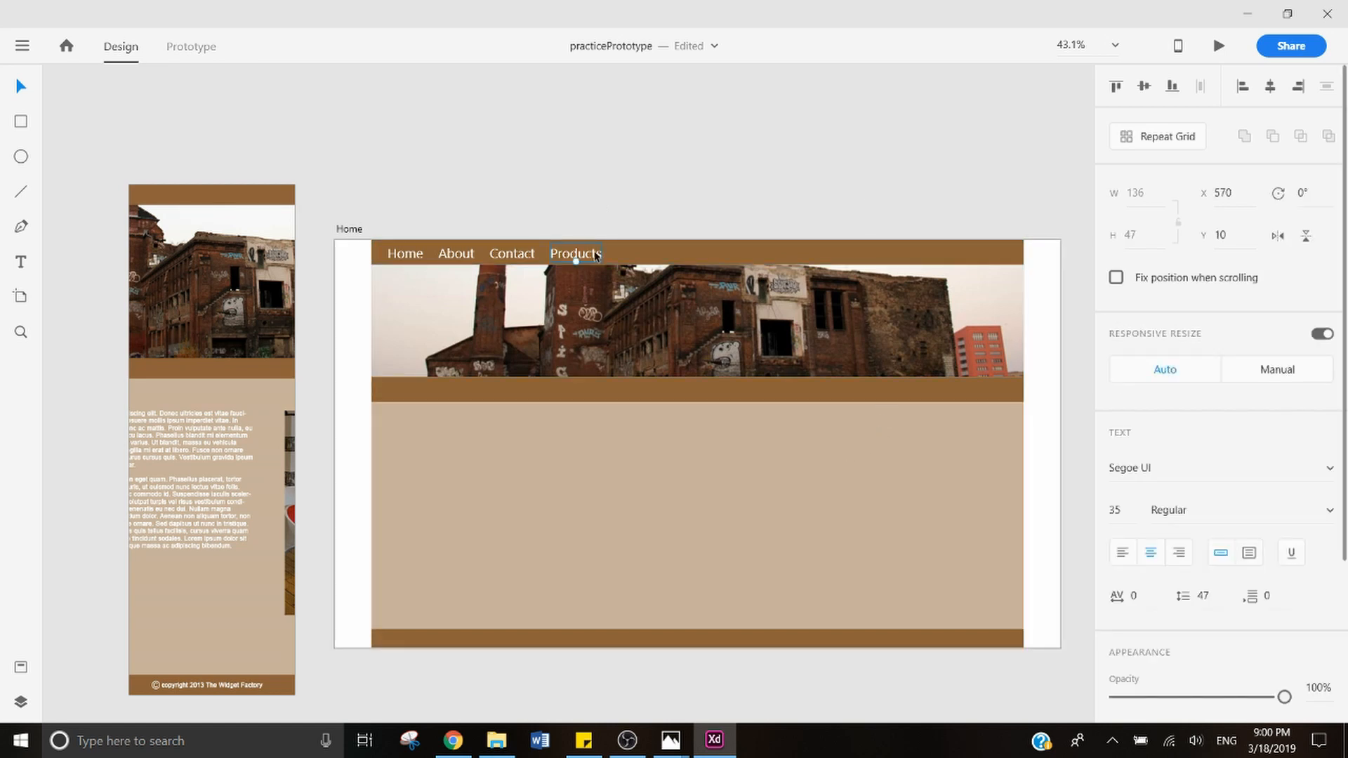
{"action": "left_click_drag", "start_coordinate": [594, 254], "coordinate": [986, 255]}
{"action": "double_click", "coordinate": [985, 253]}
{"action": "type", "text": "The"}
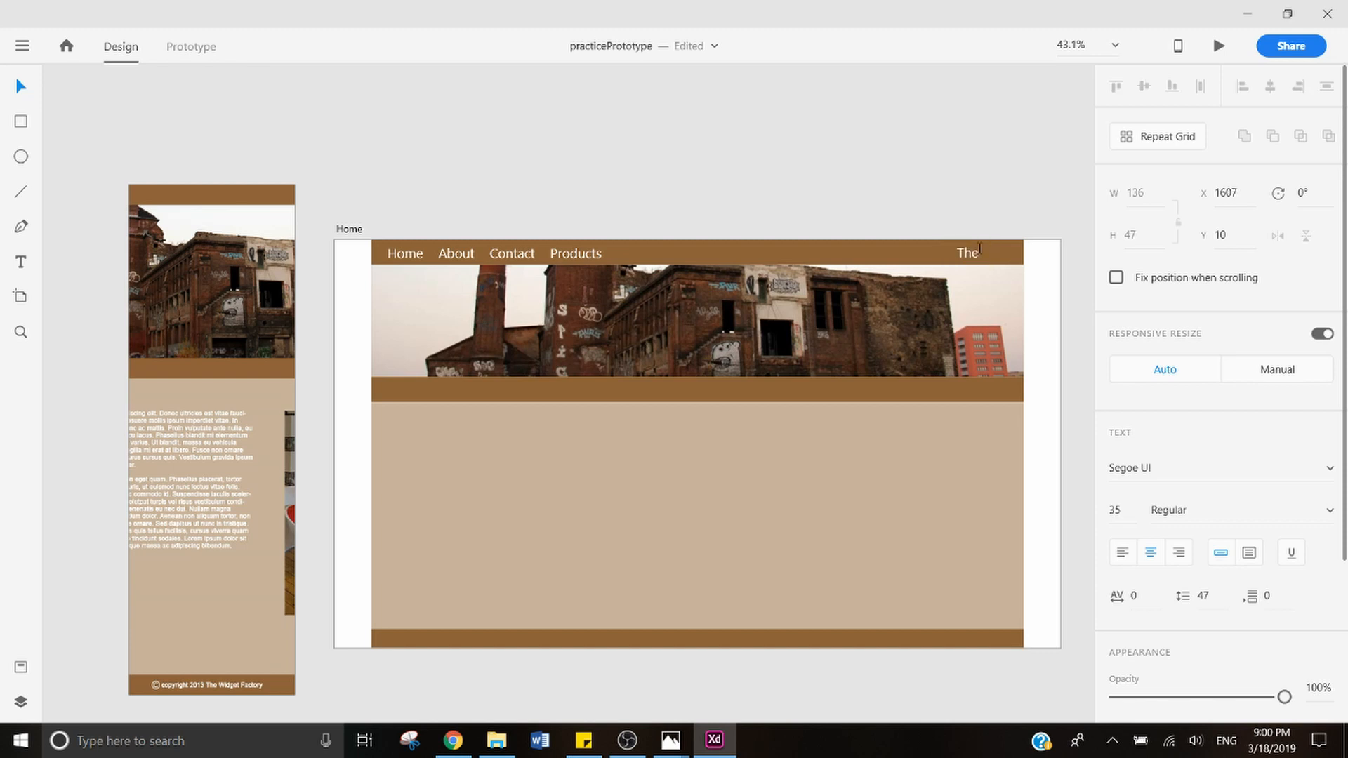
{"action": "type", "text": " Widget Factory"}
Step: Set The Widget Factory title to Bold and shift it left so it fits inside the header bar
{"action": "left_click", "coordinate": [1331, 513]}
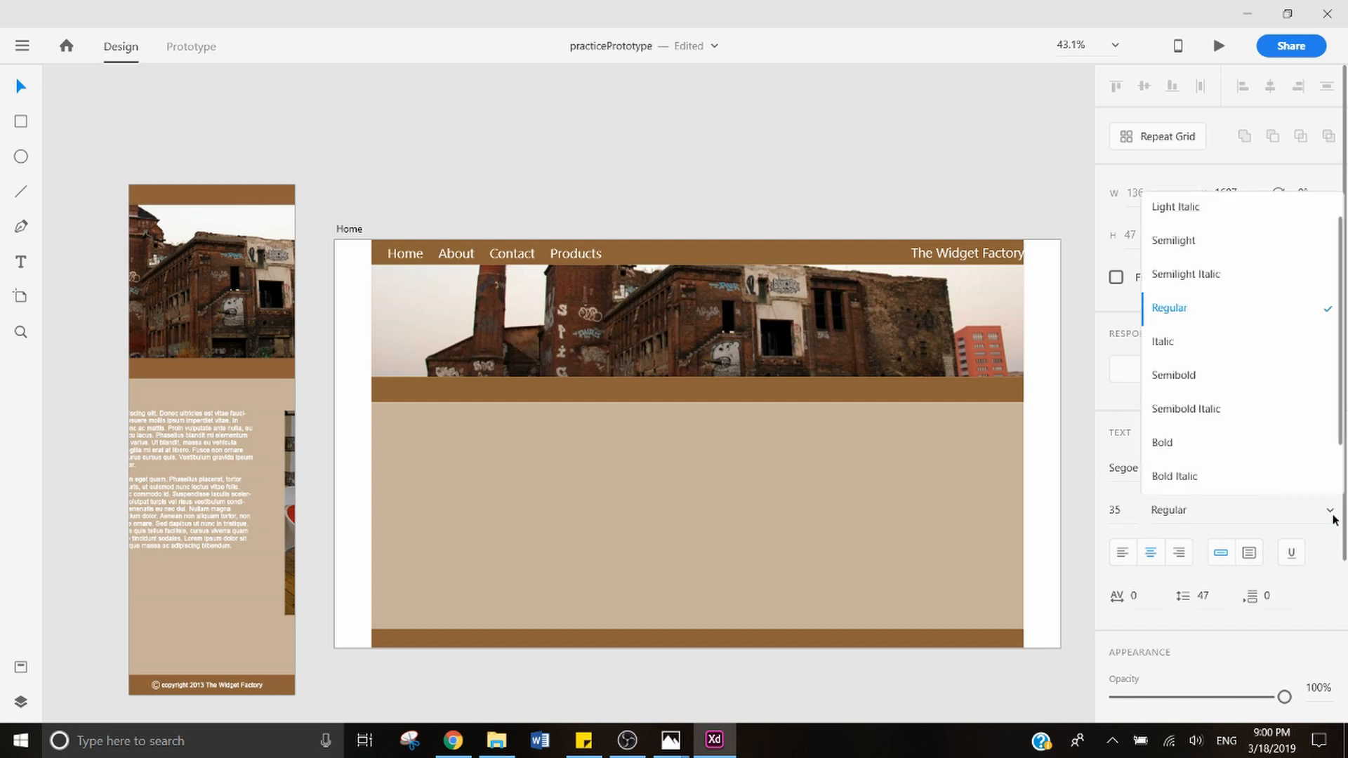
{"action": "left_click", "coordinate": [1278, 441]}
{"action": "key", "text": "Escape"}
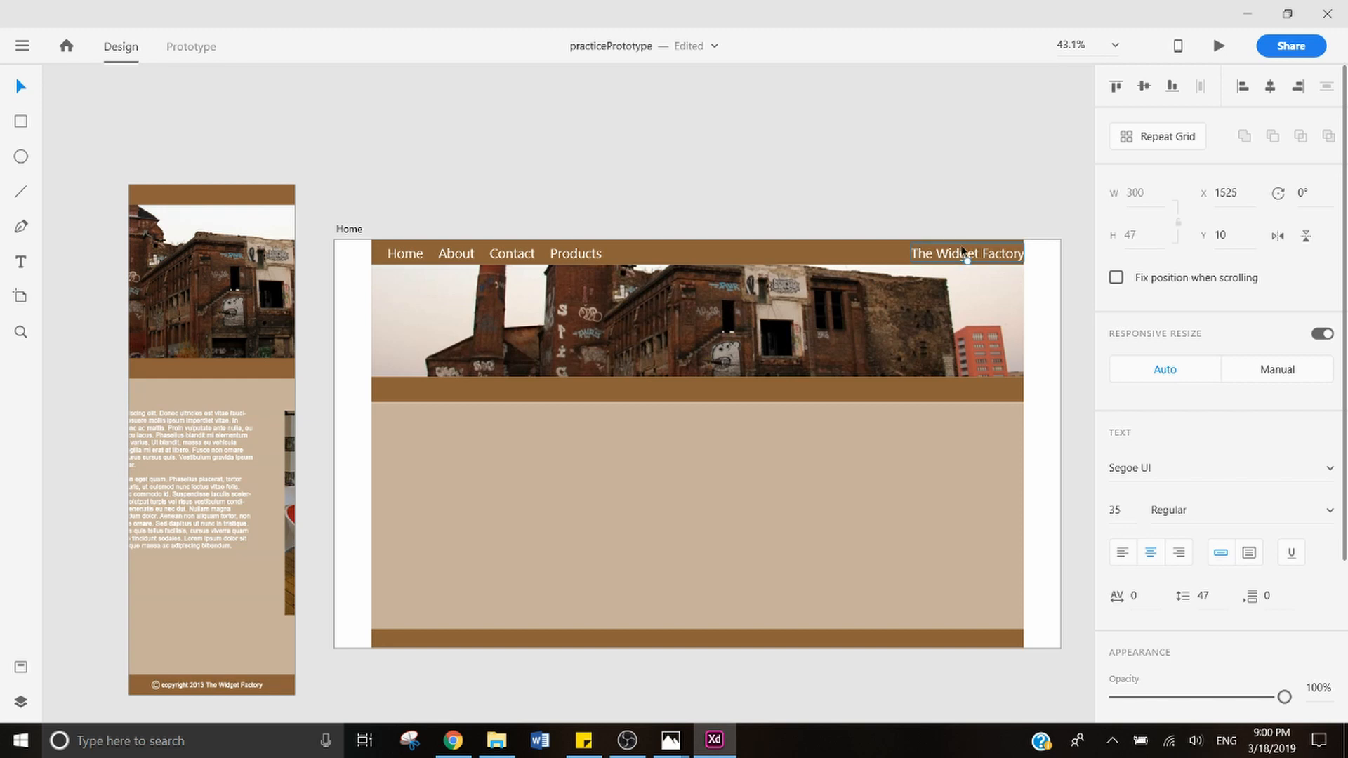
{"action": "left_click", "coordinate": [1336, 518]}
{"action": "left_click", "coordinate": [1192, 388]}
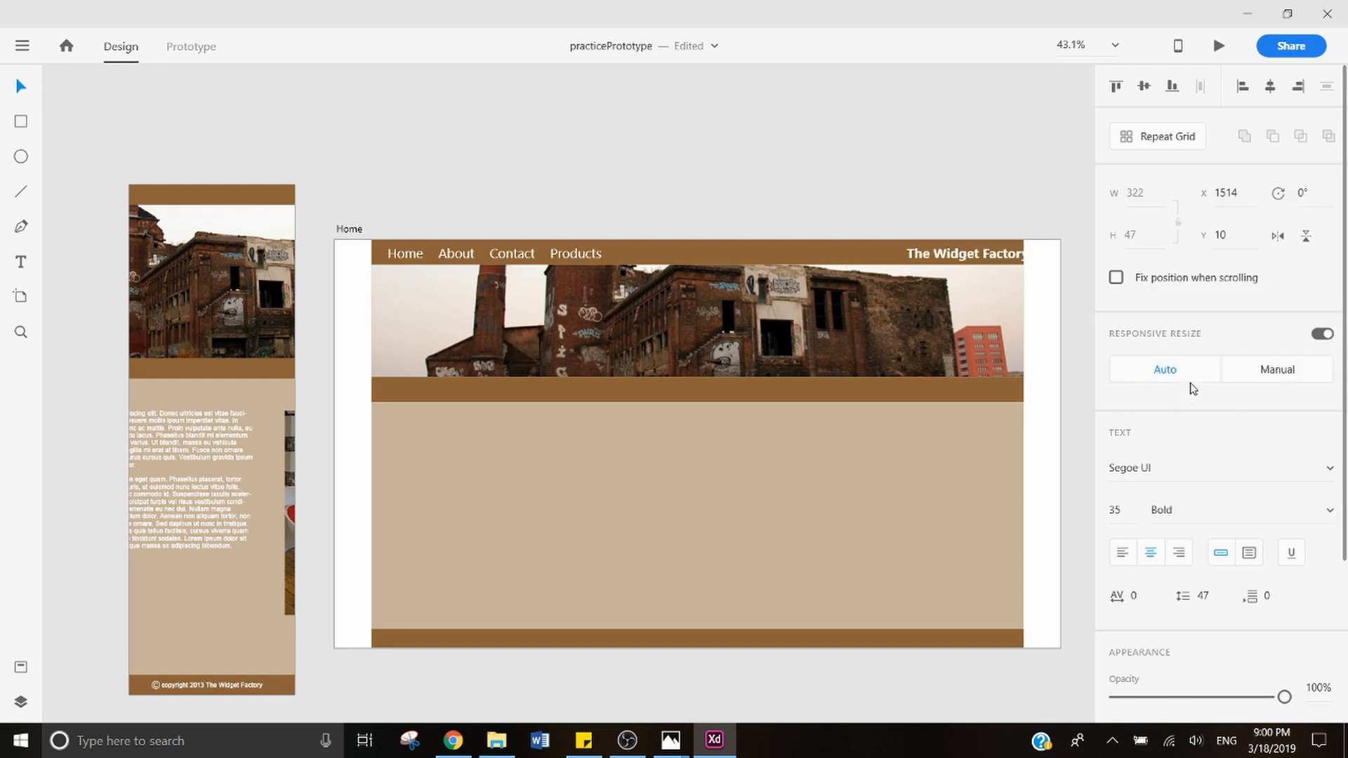
{"action": "left_click", "coordinate": [944, 223]}
{"action": "left_click_drag", "start_coordinate": [965, 250], "coordinate": [954, 246]}
{"action": "left_click", "coordinate": [959, 181]}
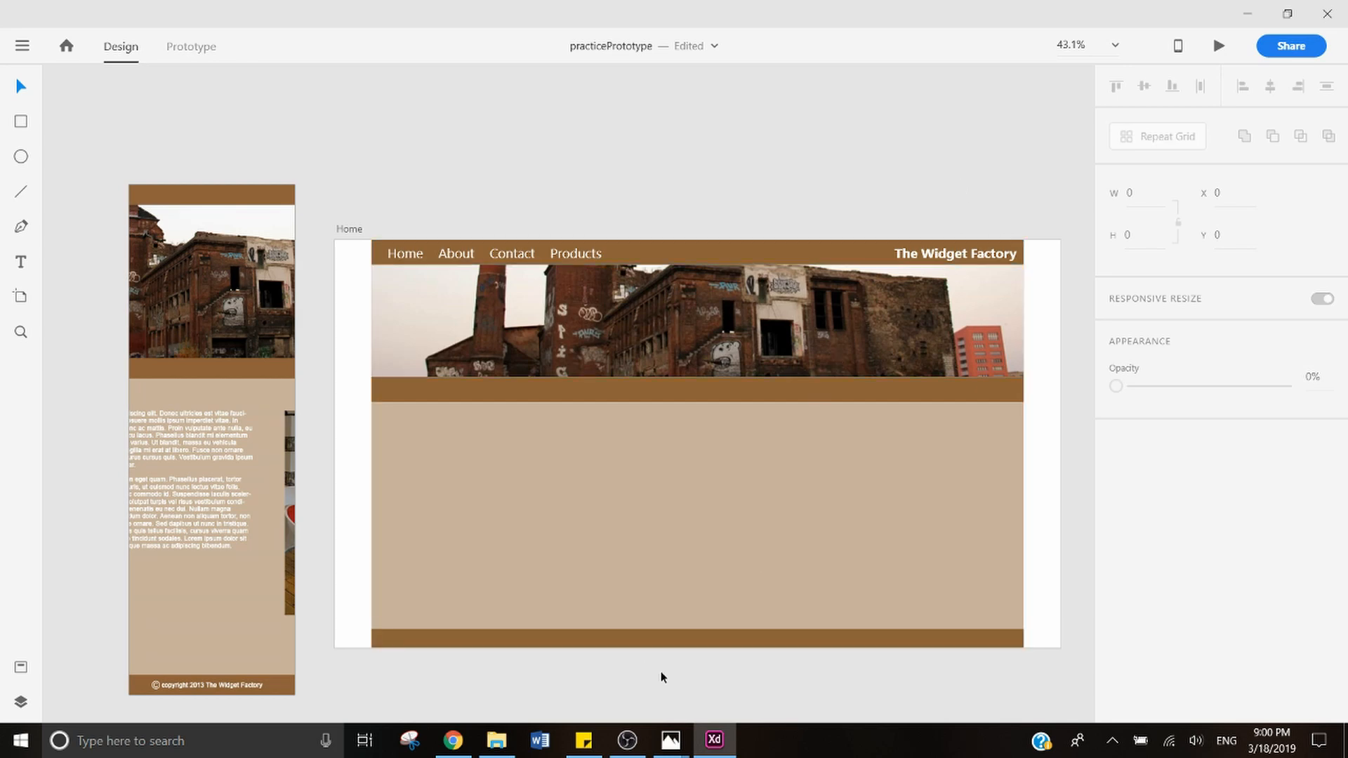
Step: Switch to Photos to examine the page title in products-page.jpg, and return to Adobe XD
{"action": "mouse_move", "coordinate": [681, 749]}
{"action": "left_click", "coordinate": [504, 627]}
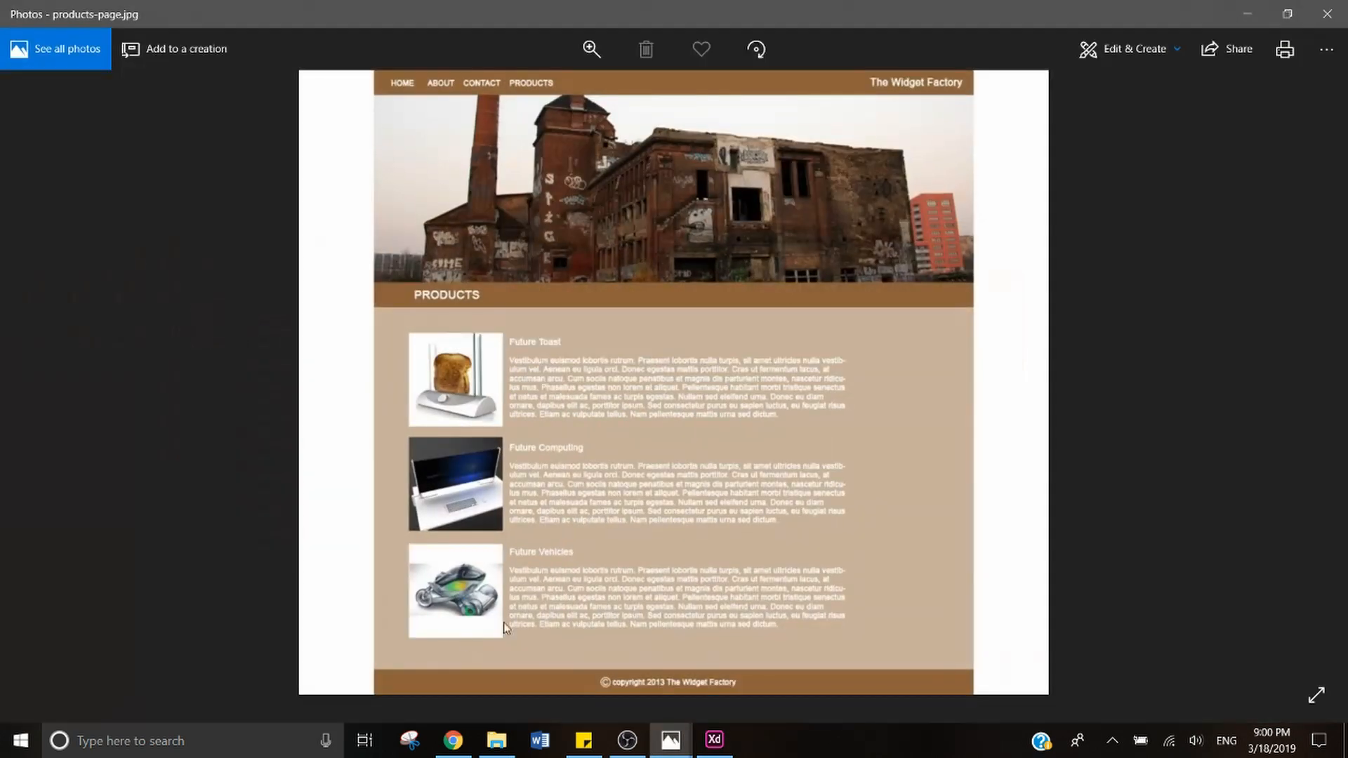
{"action": "left_click", "coordinate": [1244, 14]}
Step: Duplicate the Products label into the title bar below the banner at about Y 372 and change the copy's text to Home
{"action": "left_click", "coordinate": [570, 259]}
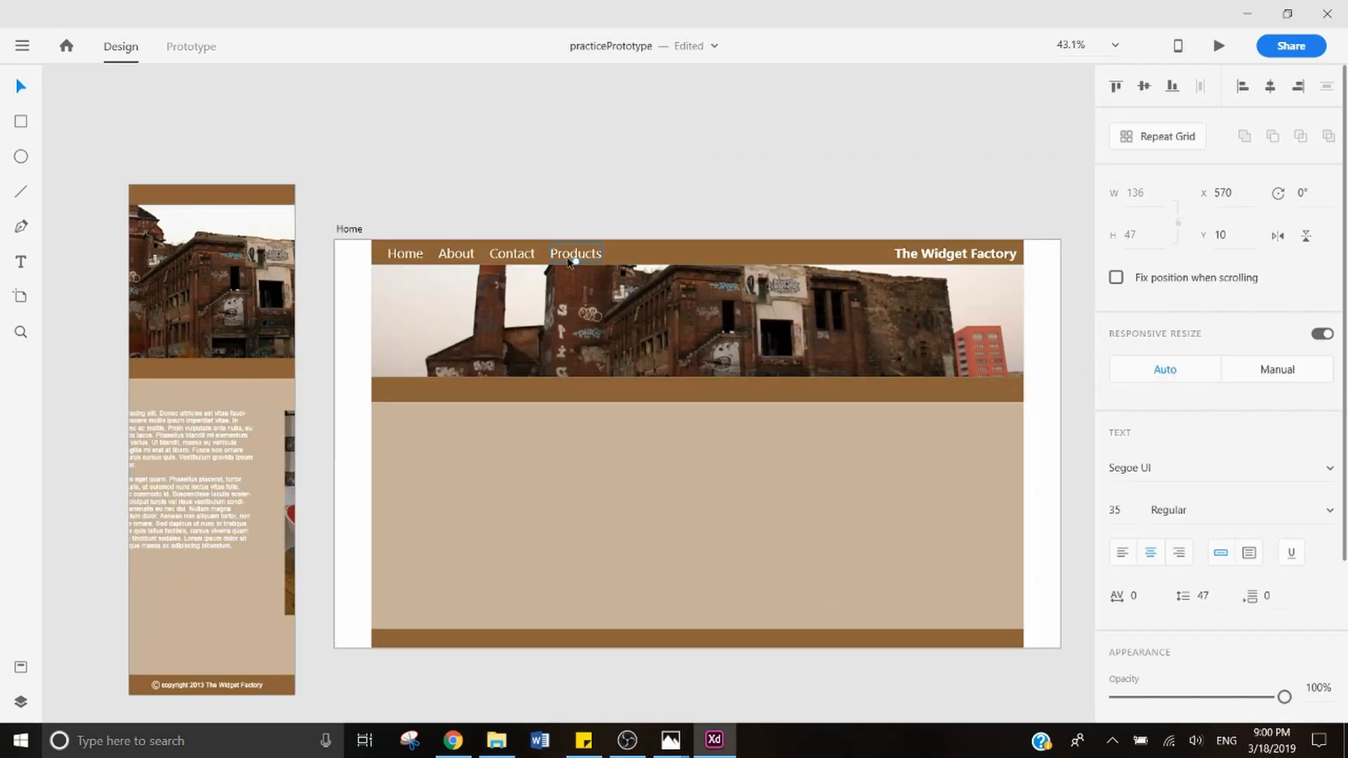
{"action": "left_click_drag", "start_coordinate": [584, 259], "coordinate": [435, 394]}
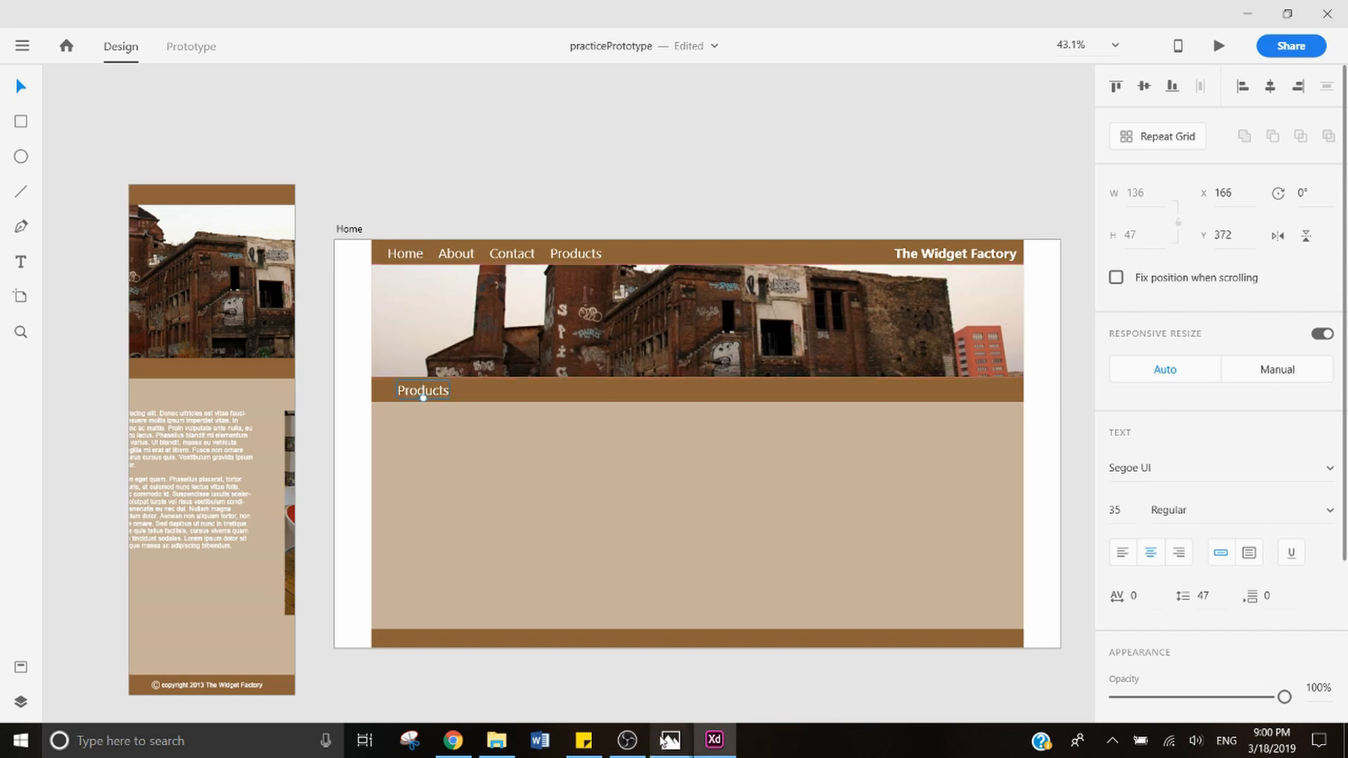
{"action": "left_click", "coordinate": [670, 741]}
{"action": "left_click", "coordinate": [949, 670]}
{"action": "key", "text": "alt+Tab"}
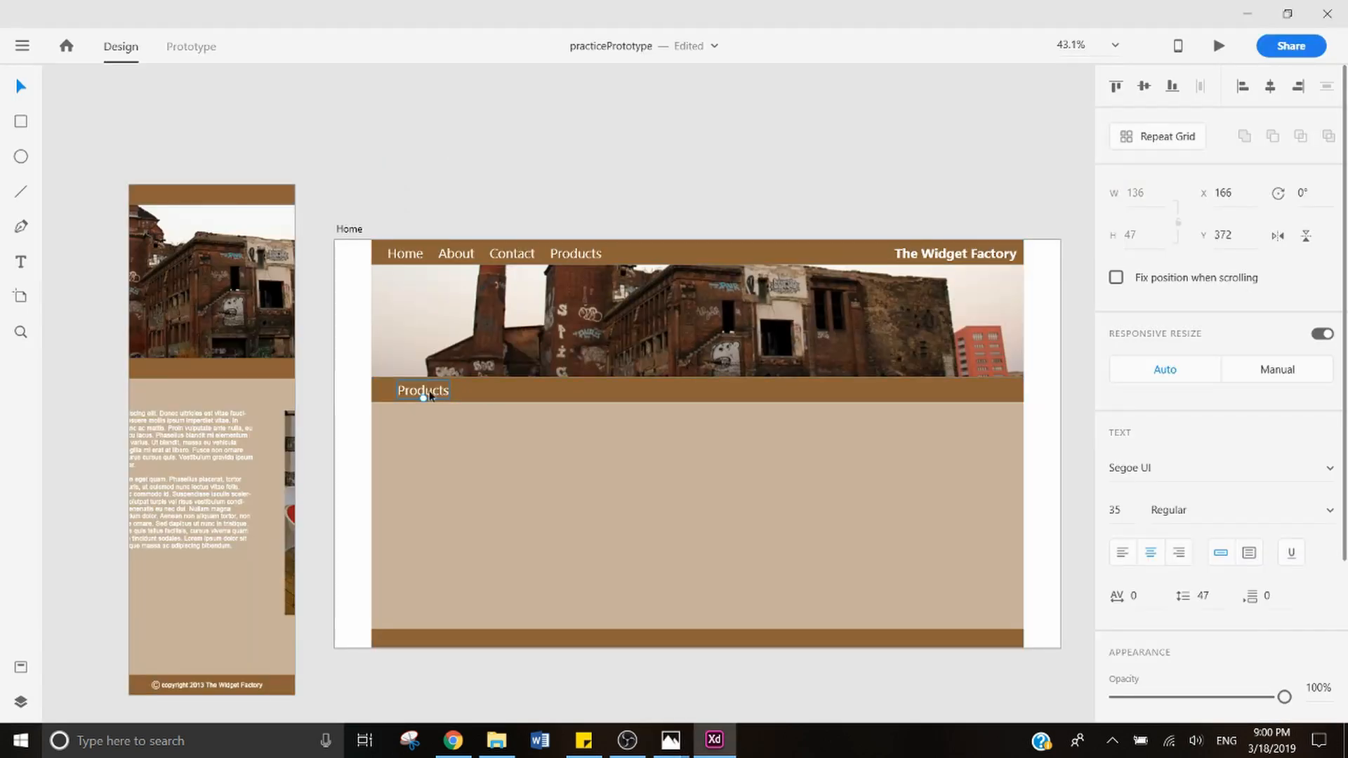
{"action": "double_click", "coordinate": [423, 391]}
{"action": "type", "text": "Home"}
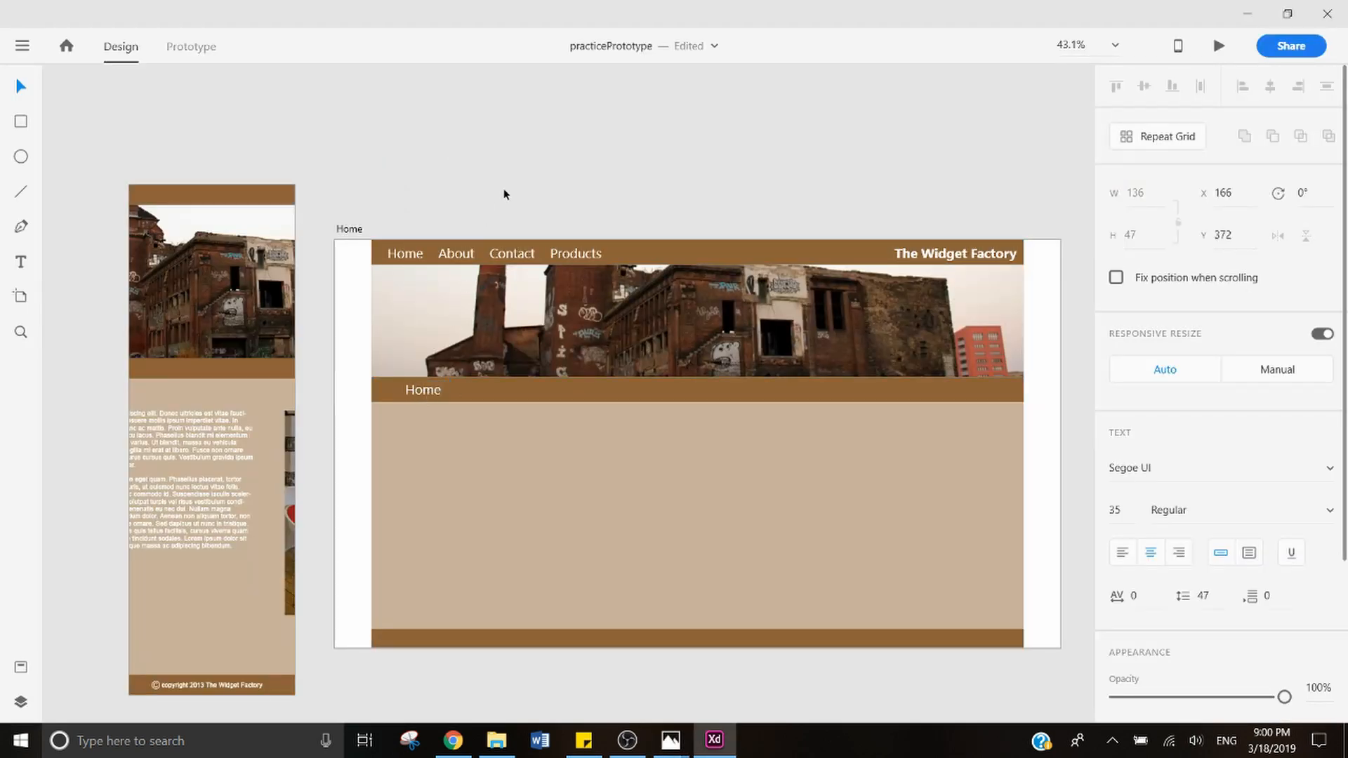
{"action": "key", "text": "Escape"}
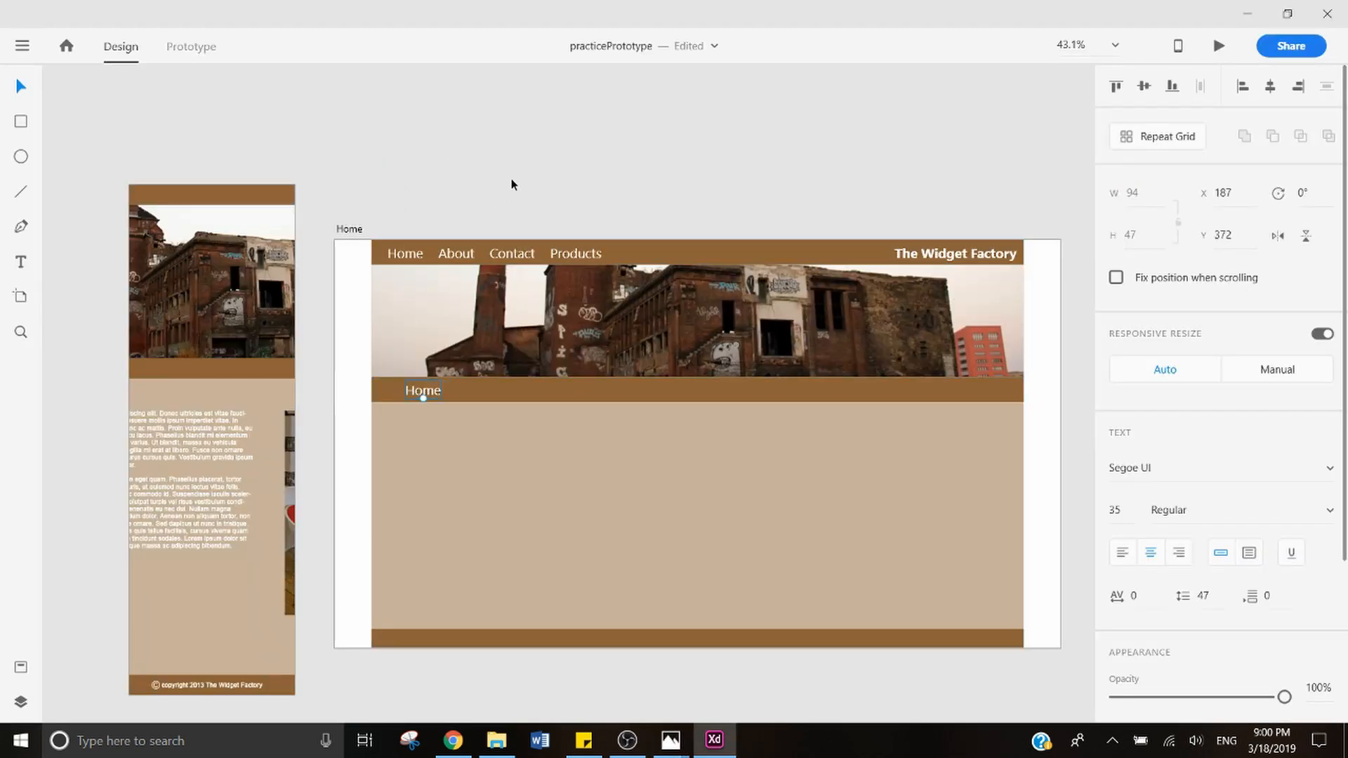
Step: Switch to Photos to examine the page title in home.jpg, and return to Adobe XD
{"action": "double_click", "coordinate": [428, 391]}
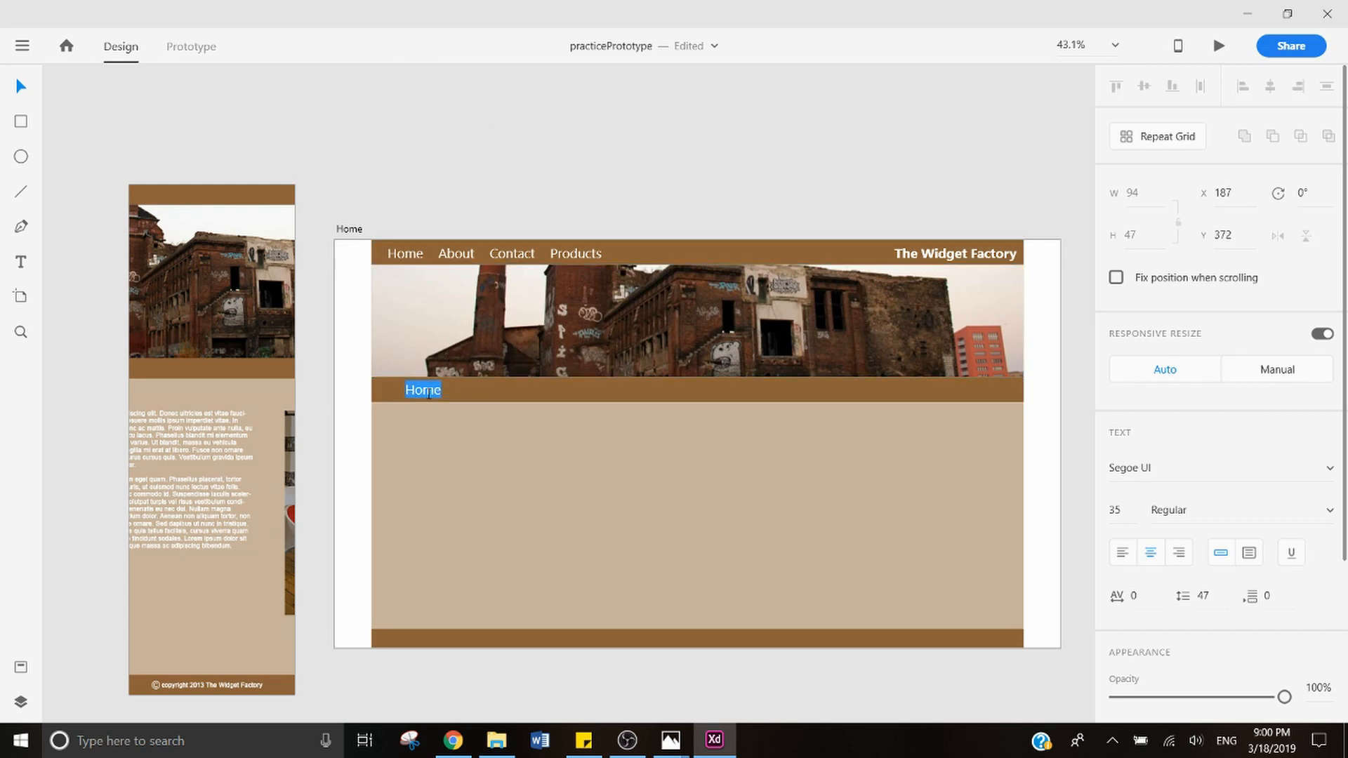
{"action": "left_click", "coordinate": [526, 189]}
{"action": "left_click", "coordinate": [679, 741]}
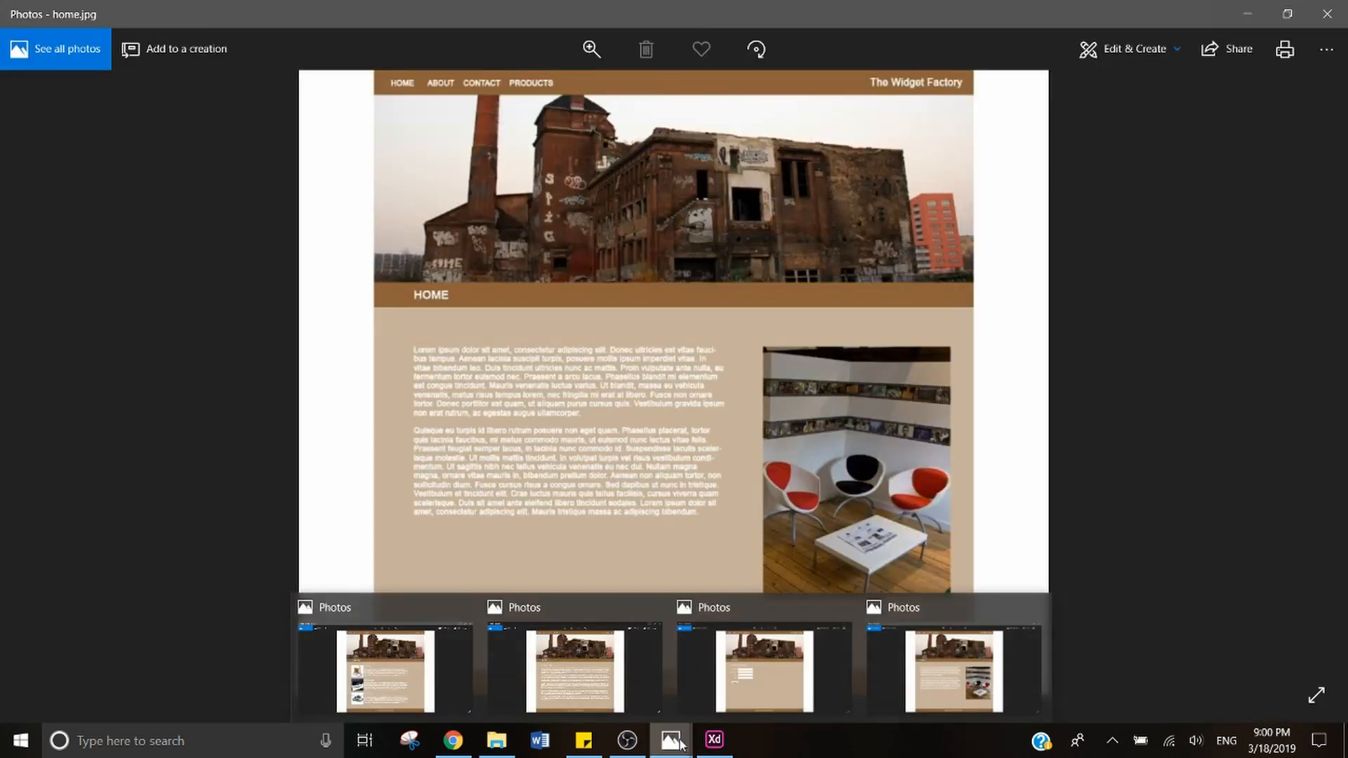
{"action": "left_click", "coordinate": [711, 736]}
Step: Set the font size of the Home title in the bar below the banner to 40
{"action": "left_click_drag", "start_coordinate": [428, 397], "coordinate": [424, 395]}
{"action": "double_click", "coordinate": [434, 391]}
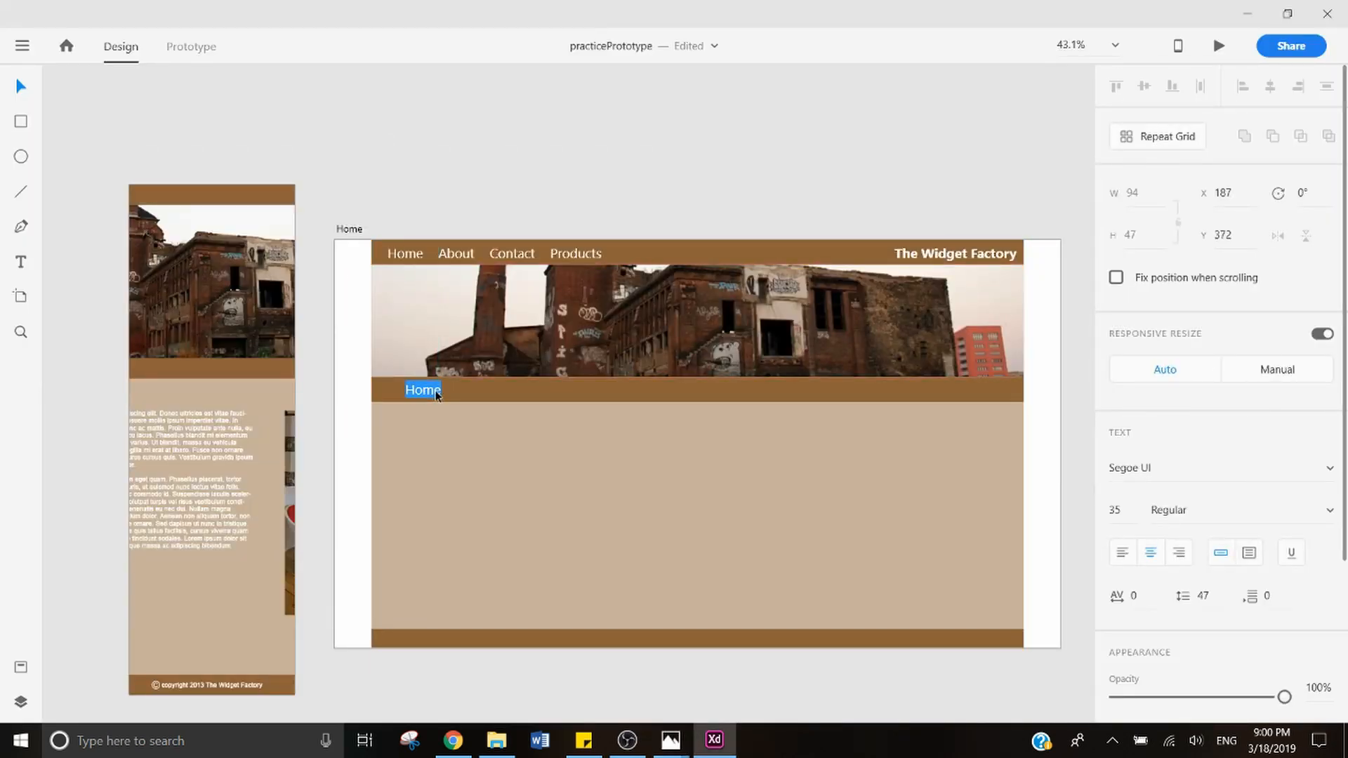
{"action": "left_click", "coordinate": [1122, 512]}
{"action": "type", "text": "40"}
{"action": "key", "text": "Return"}
{"action": "left_click", "coordinate": [1278, 520]}
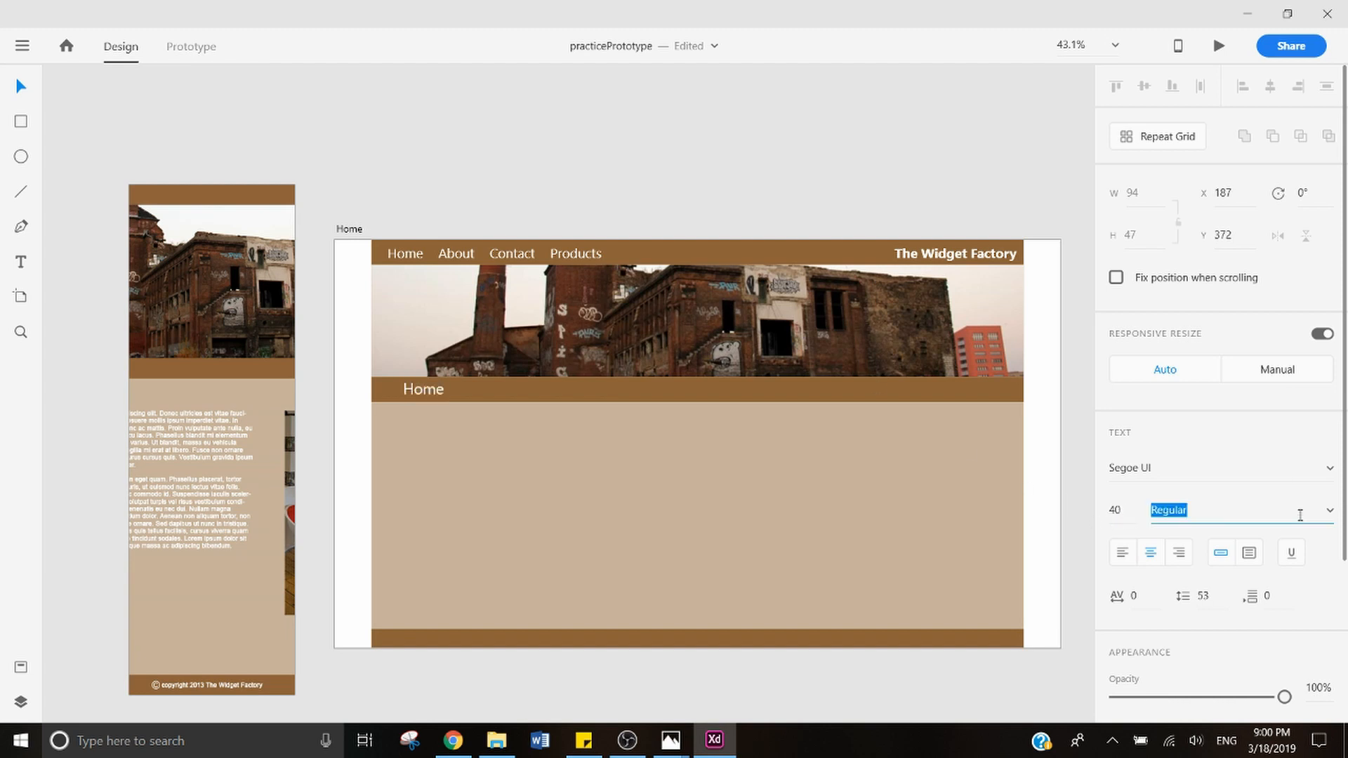
Step: Shift the Home title left within the title bar to about X 156
{"action": "left_click", "coordinate": [418, 391]}
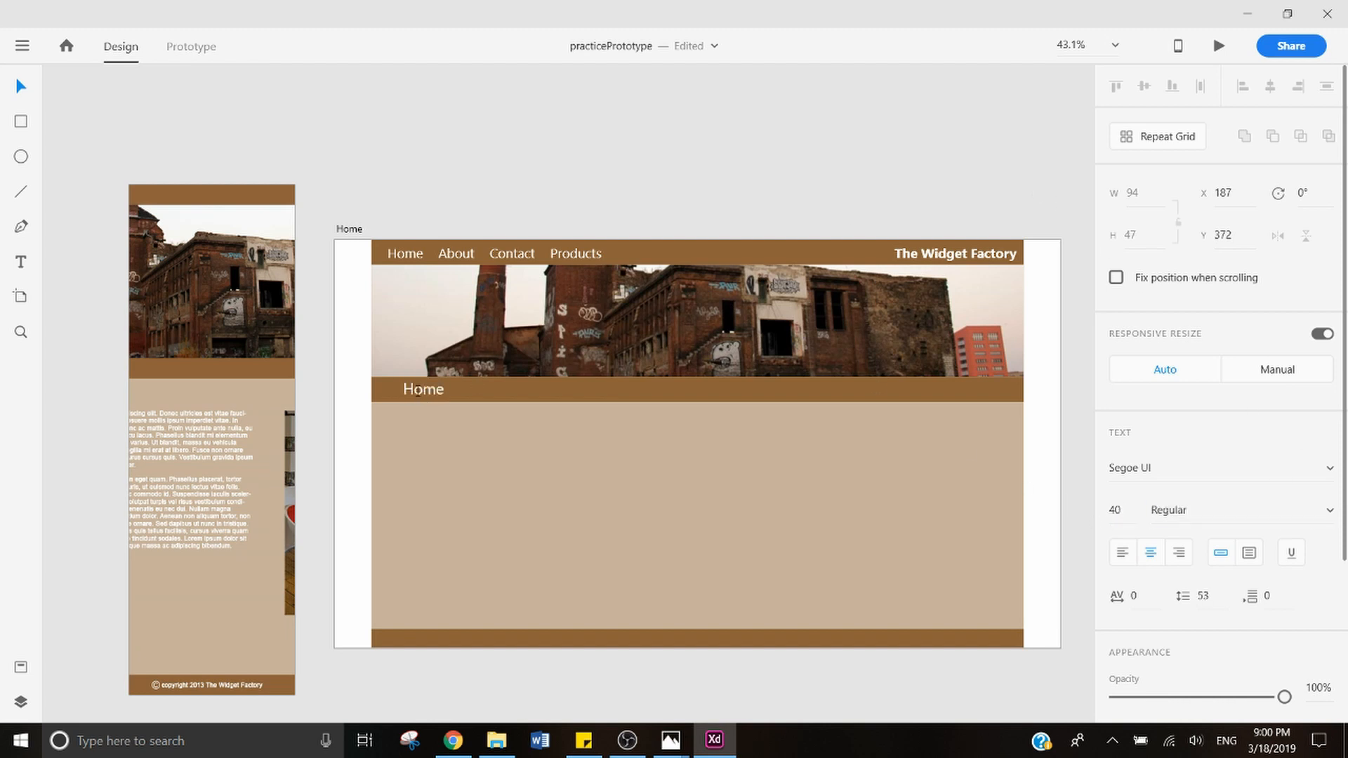
{"action": "left_click", "coordinate": [498, 232]}
{"action": "left_click_drag", "start_coordinate": [427, 395], "coordinate": [418, 397]}
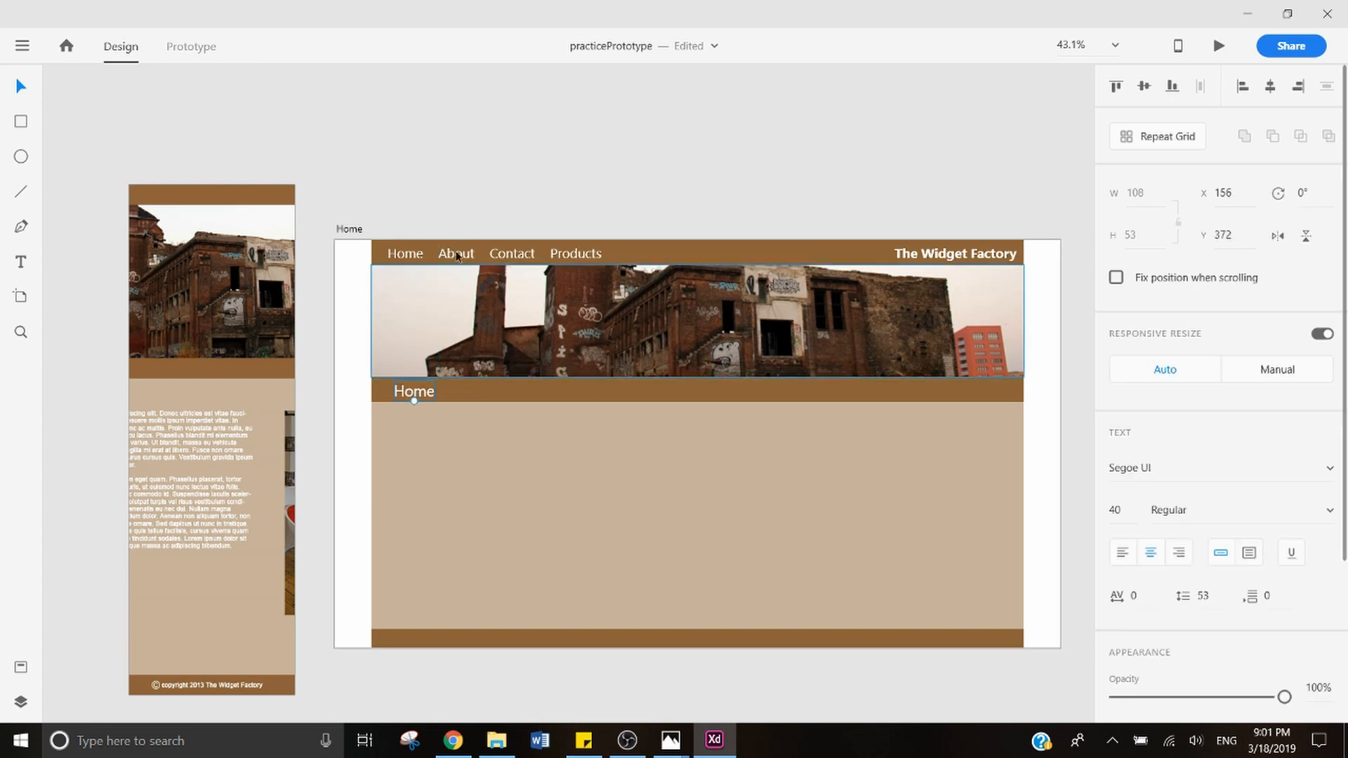
{"action": "left_click", "coordinate": [498, 135]}
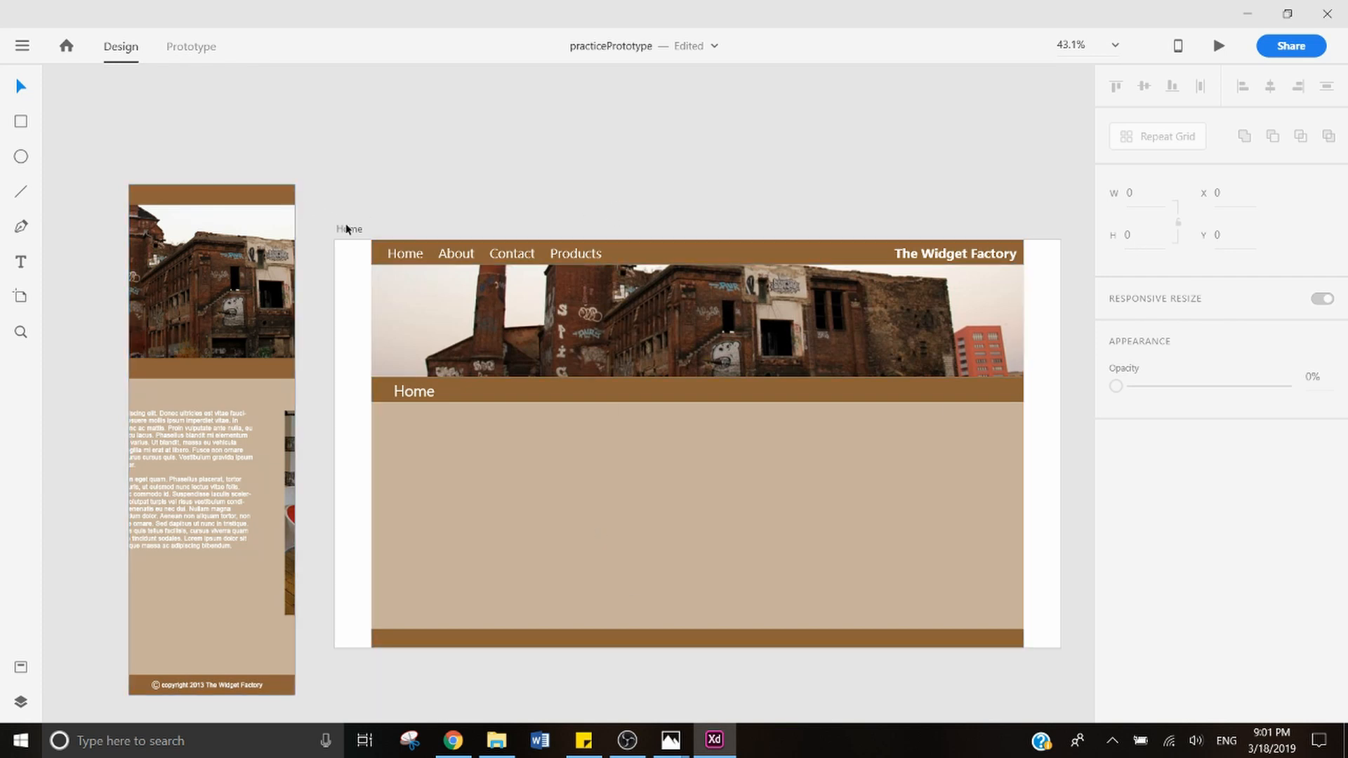
Step: Duplicate the Contact navigation label into the middle of the footer bar at about X 900, Y 1032
{"action": "mouse_move", "coordinate": [670, 741]}
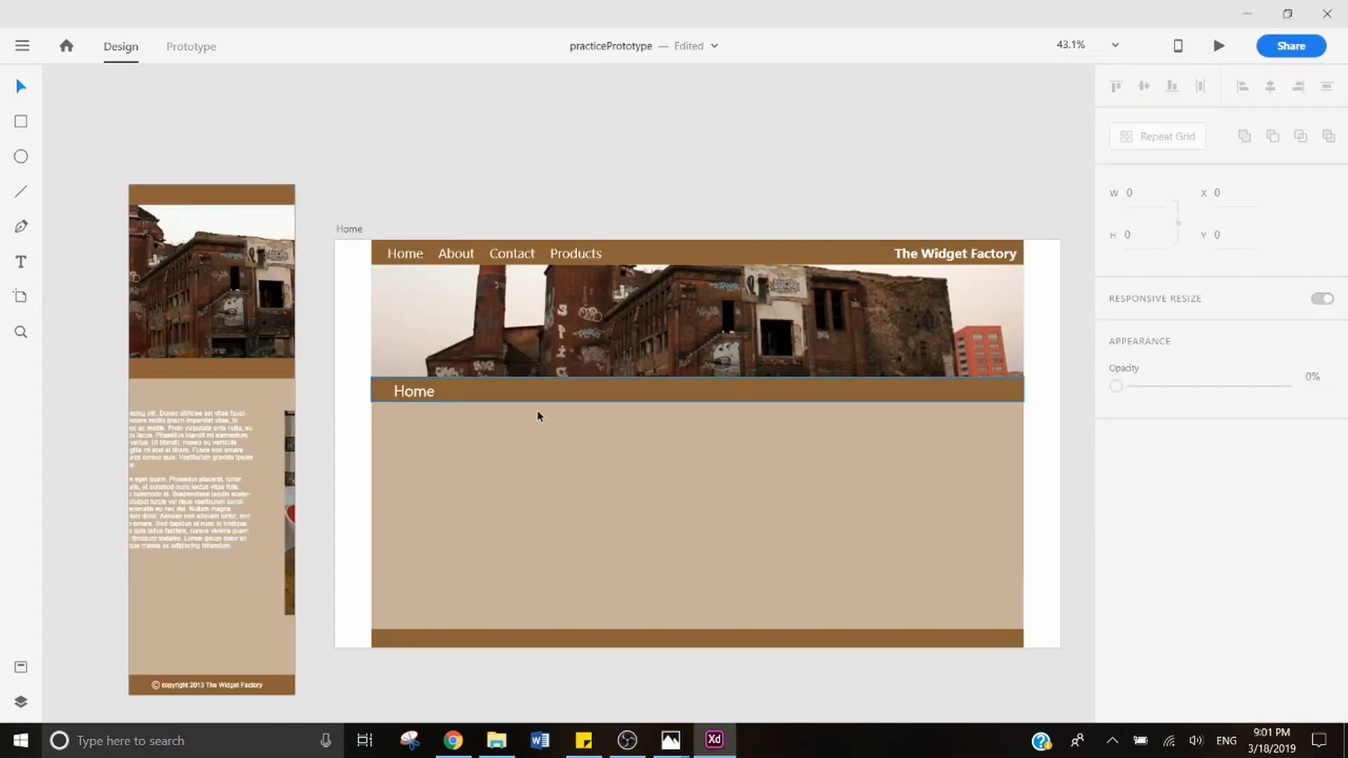
{"action": "left_click", "coordinate": [520, 253]}
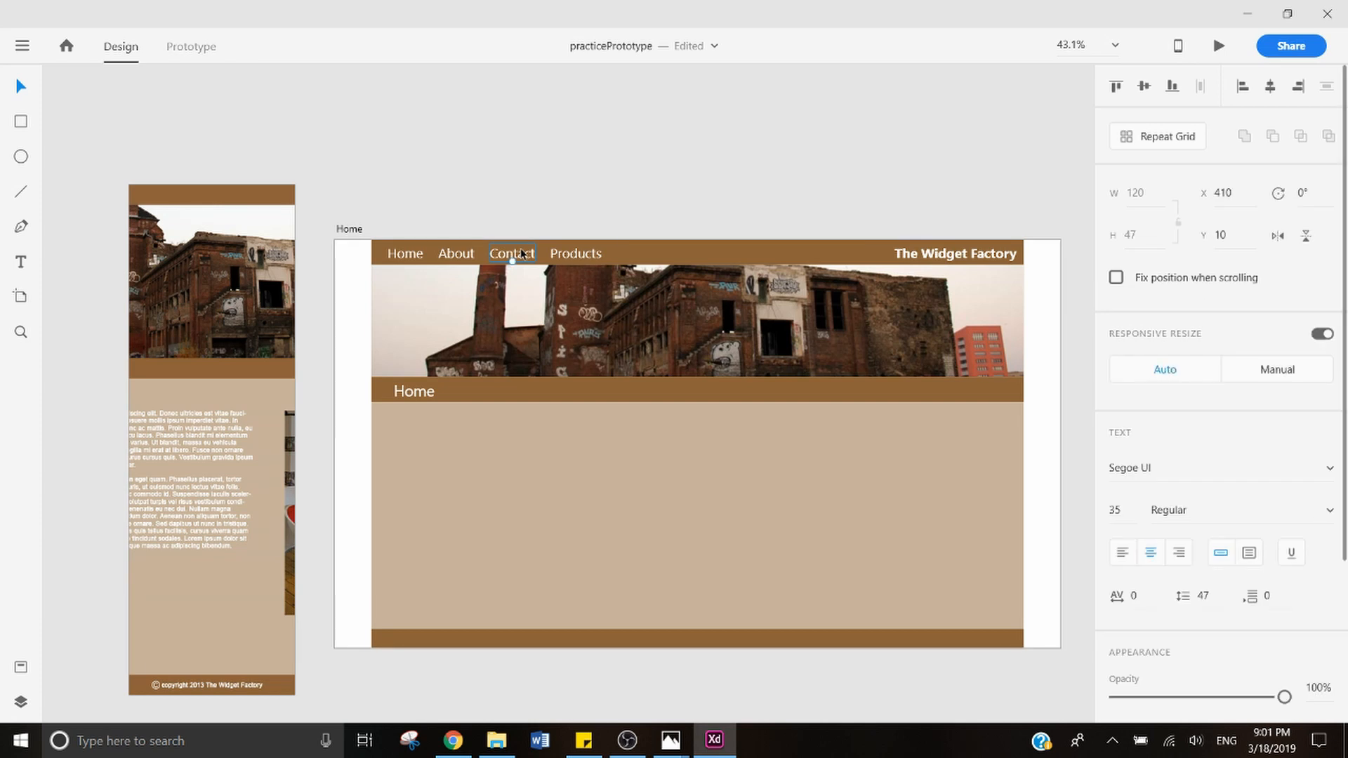
{"action": "left_click_drag", "start_coordinate": [522, 254], "coordinate": [669, 648]}
{"action": "scroll", "coordinate": [723, 644], "scroll_direction": "up", "scroll_amount": 3}
{"action": "scroll", "coordinate": [671, 642], "scroll_direction": "up", "scroll_amount": 2}
{"action": "scroll", "coordinate": [690, 639], "scroll_direction": "up", "scroll_amount": 1}
{"action": "scroll", "coordinate": [678, 639], "scroll_direction": "up", "scroll_amount": 5}
{"action": "scroll", "coordinate": [716, 503], "scroll_direction": "down", "scroll_amount": 4}
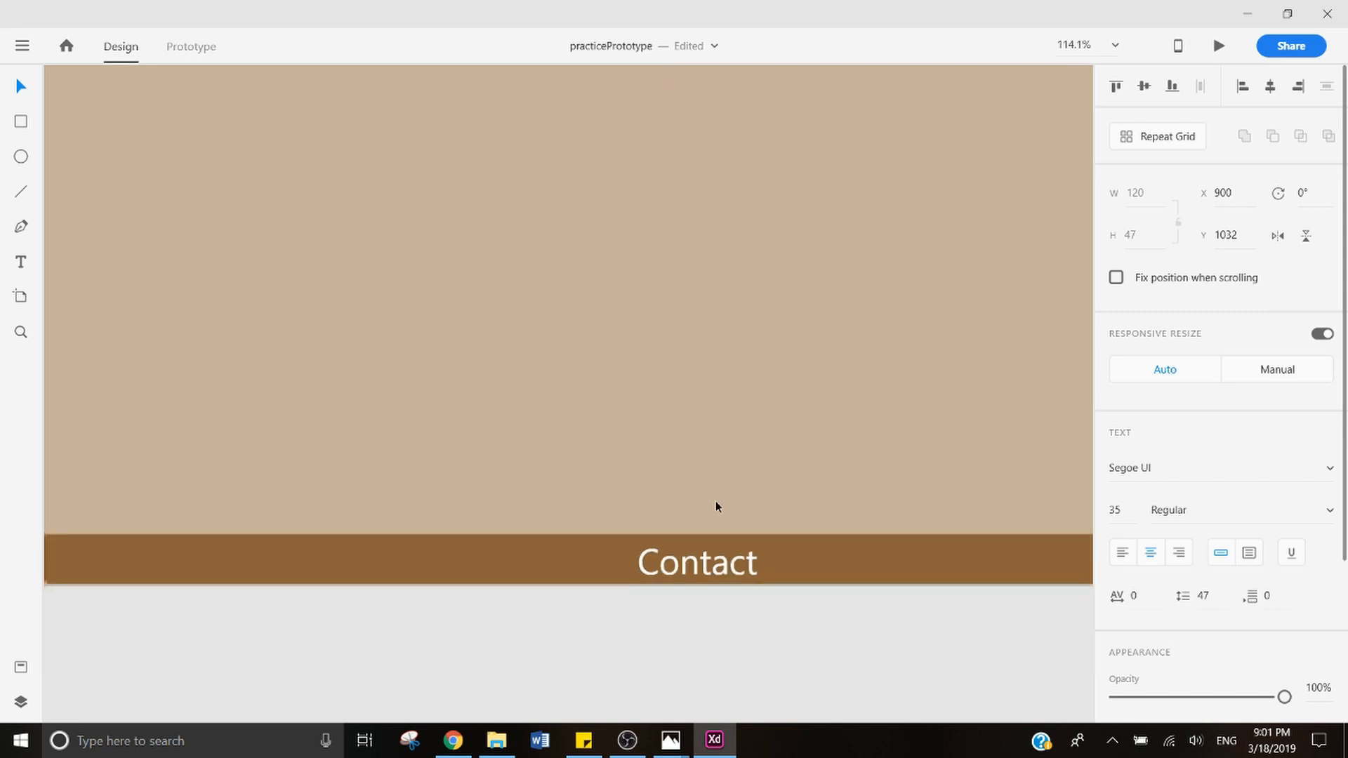
{"action": "scroll", "coordinate": [715, 508], "scroll_direction": "down", "scroll_amount": 4}
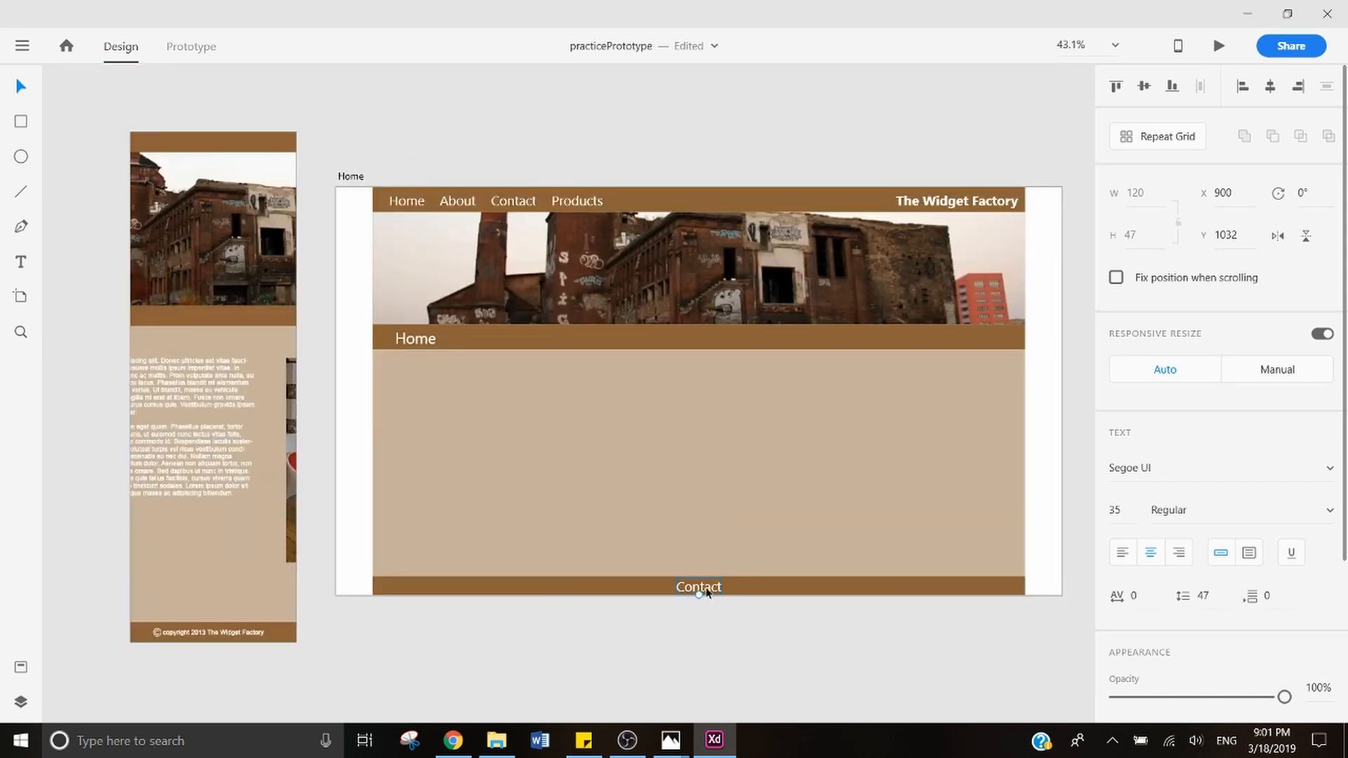
Step: Change the footer label's text to "&copy; copyright 2013 The Widget Factory"
{"action": "double_click", "coordinate": [707, 590]}
{"action": "type", "text": "copyright"}
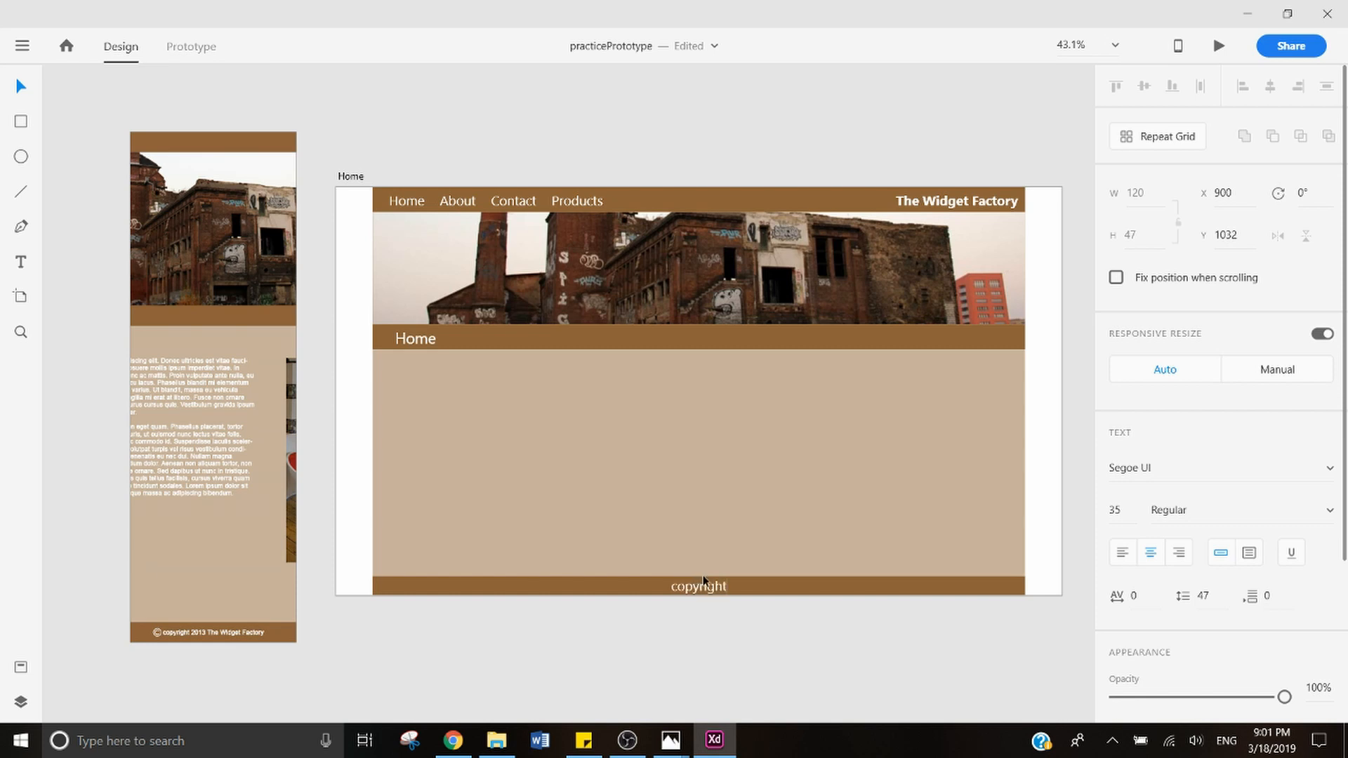
{"action": "type", "text": " 2013 The Widget Factory"}
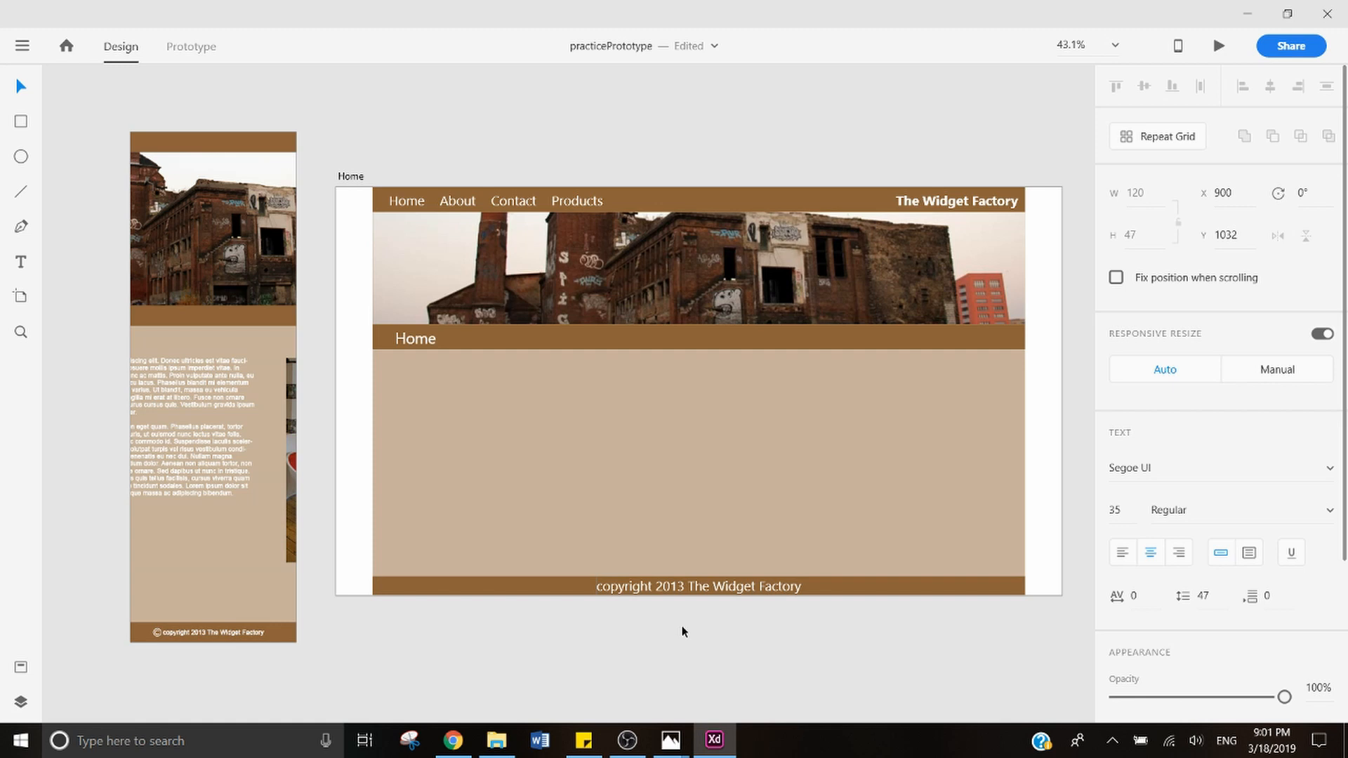
{"action": "type", "text": "&copy;"}
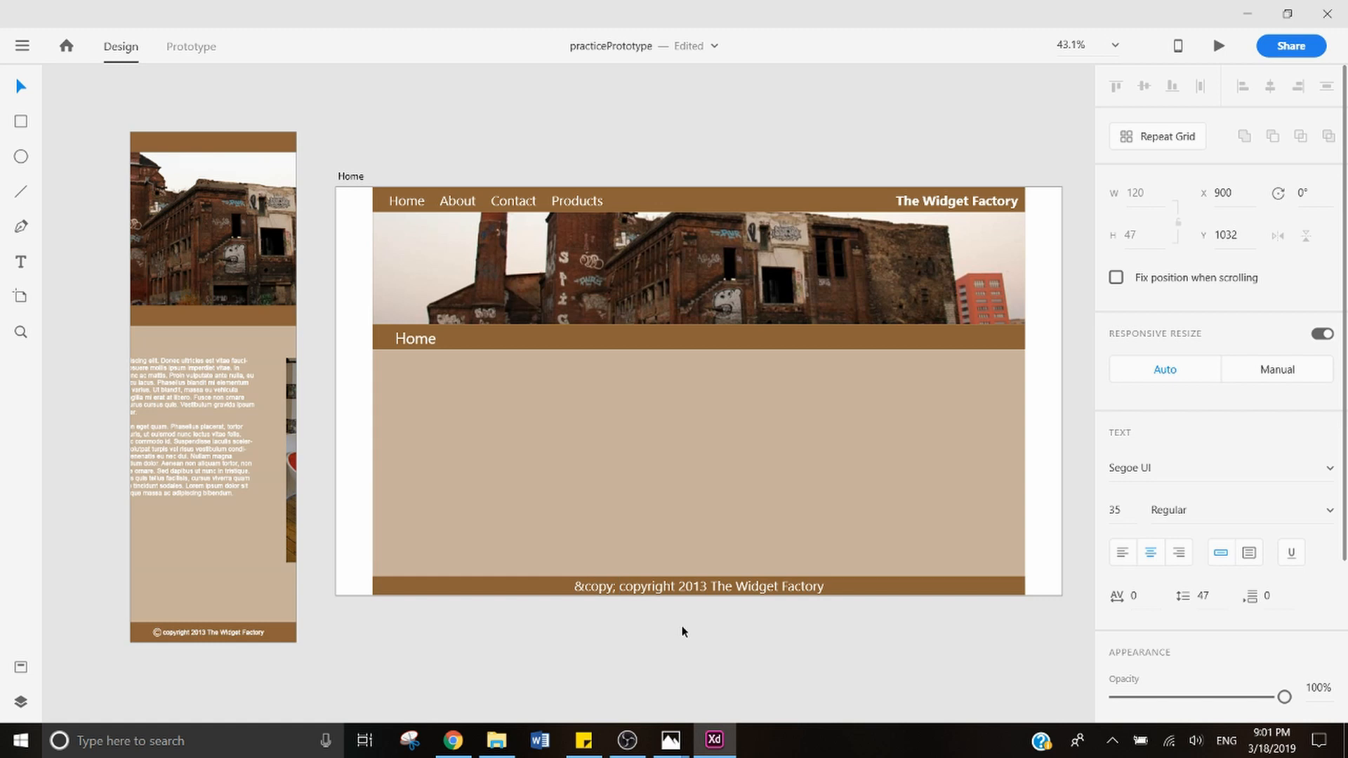
{"action": "key", "text": "Escape"}
{"action": "left_click", "coordinate": [379, 382]}
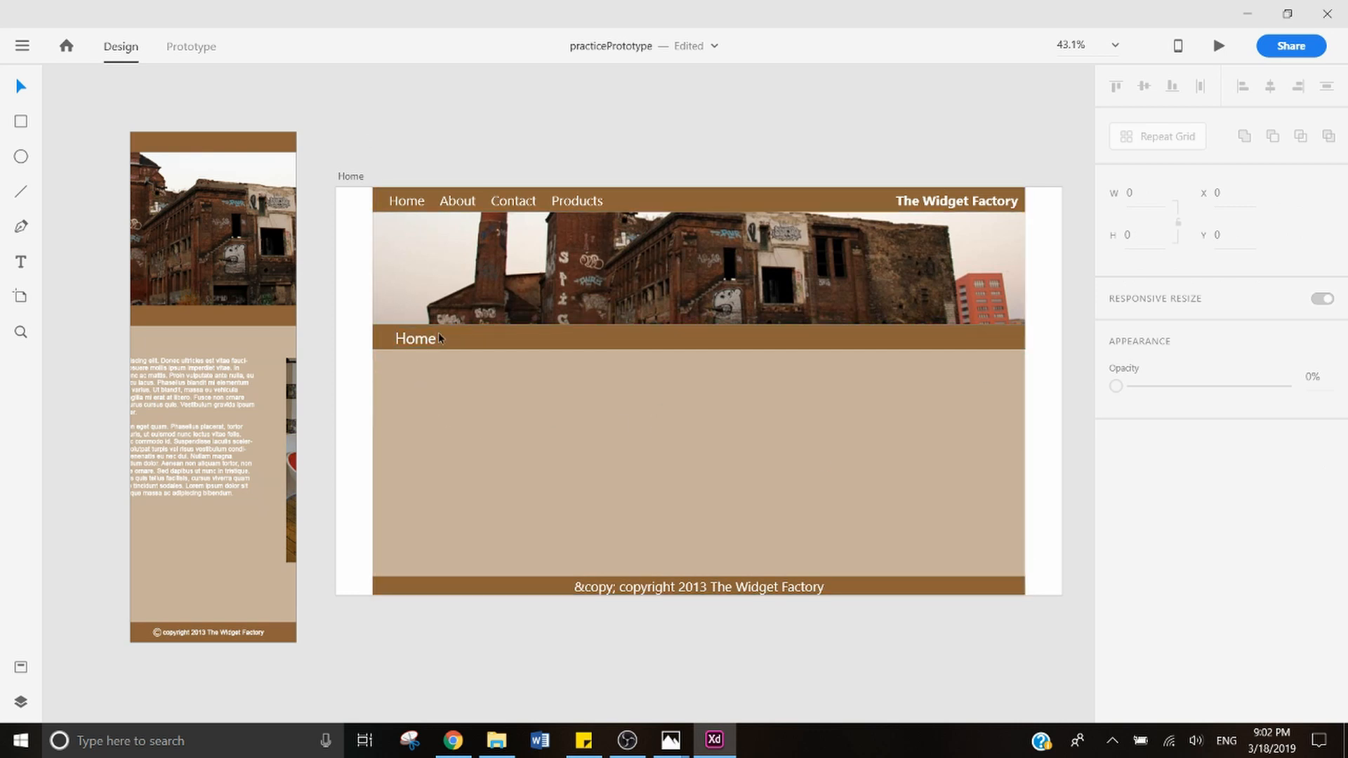
Step: Duplicate the Home artboard three times
{"action": "left_click", "coordinate": [354, 177]}
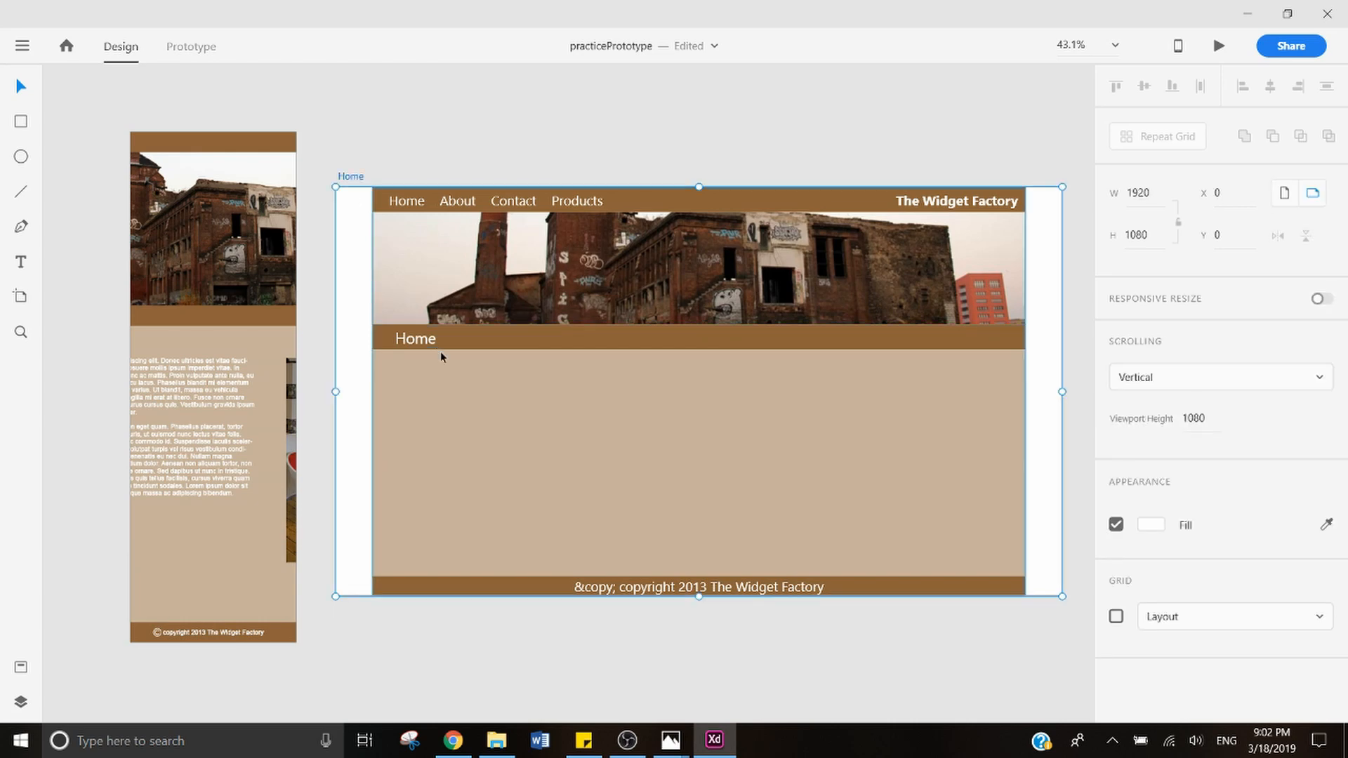
{"action": "left_click", "coordinate": [365, 166]}
{"action": "left_click", "coordinate": [353, 177]}
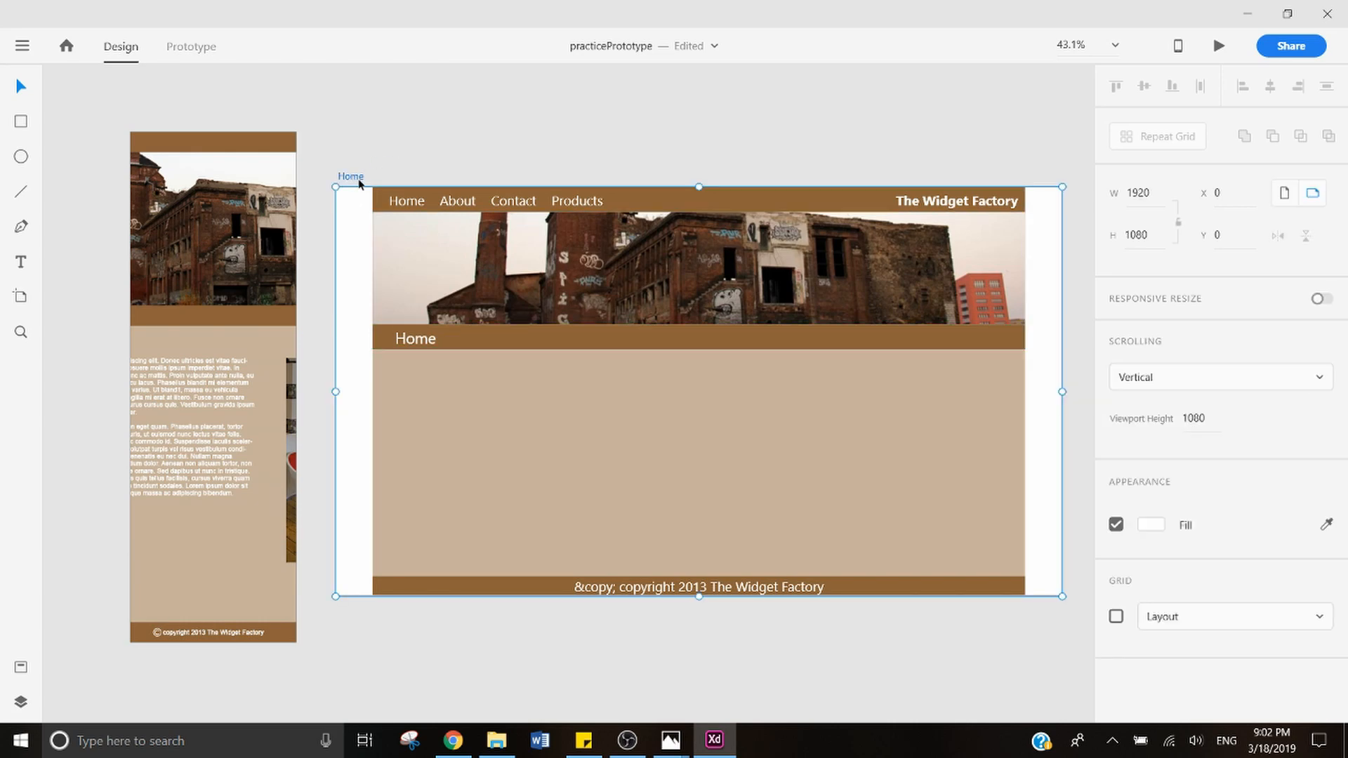
{"action": "key", "text": "ctrl+d"}
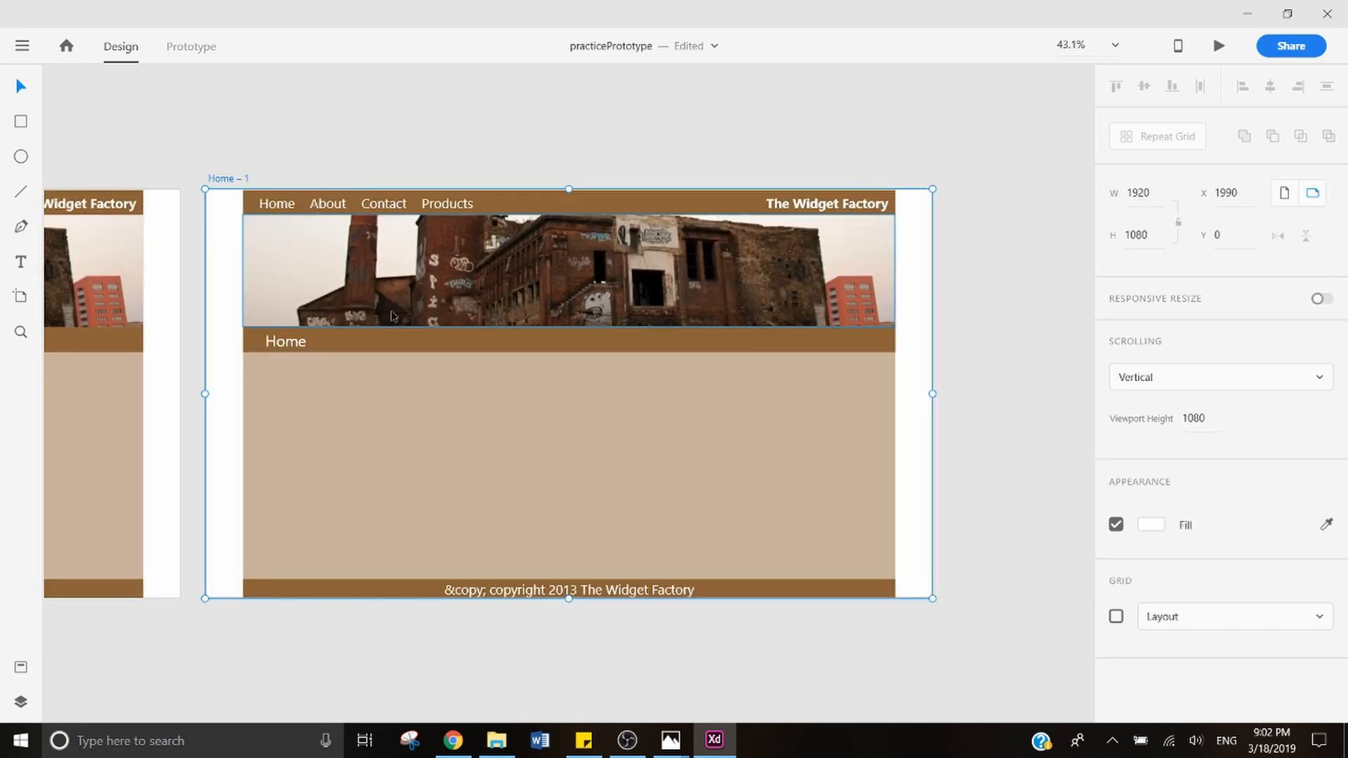
{"action": "key", "text": "ctrl+d"}
{"action": "key", "text": "ctrl+d"}
Step: Rename the Home – 2 artboard to About and the Home – 3 artboard to Contact
{"action": "scroll", "coordinate": [402, 343], "scroll_direction": "down", "scroll_amount": 2}
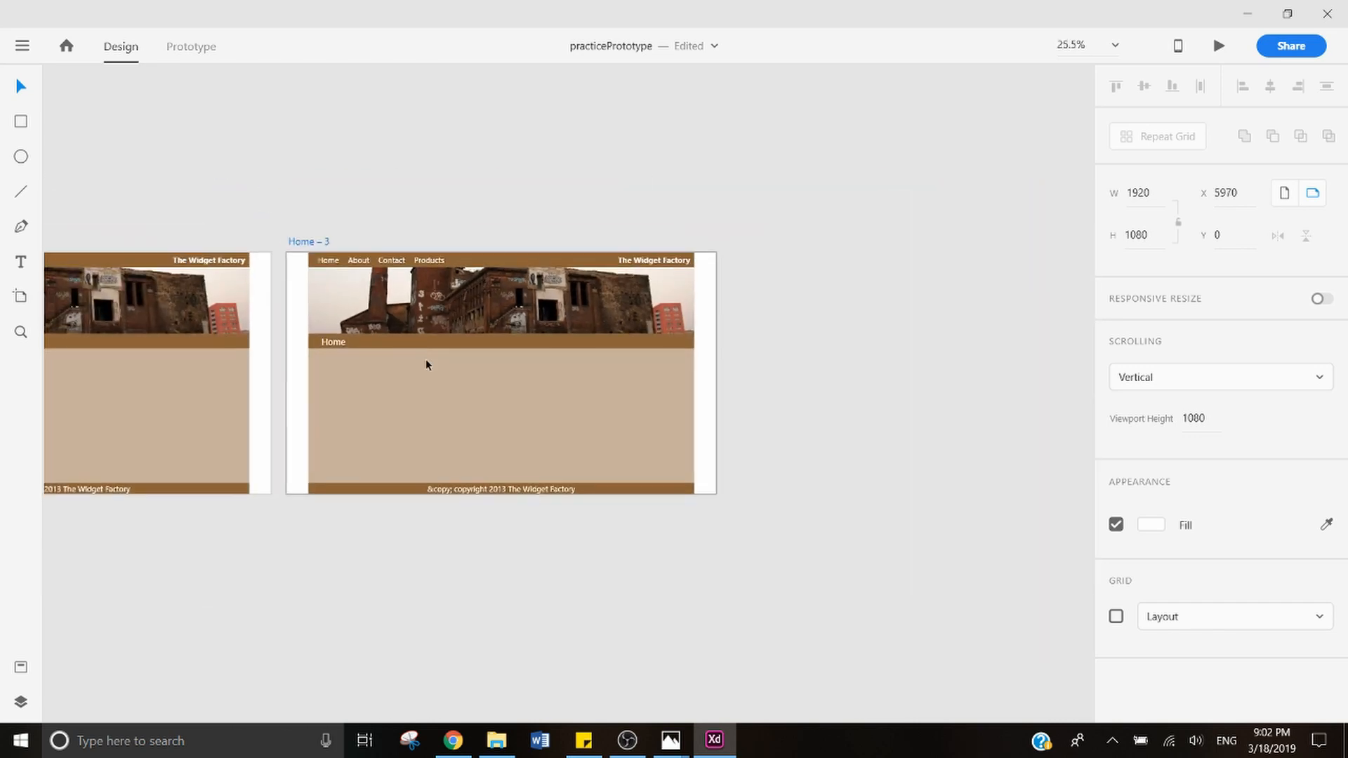
{"action": "scroll", "coordinate": [441, 407], "scroll_direction": "left", "scroll_amount": 2}
{"action": "scroll", "coordinate": [443, 415], "scroll_direction": "left", "scroll_amount": 3}
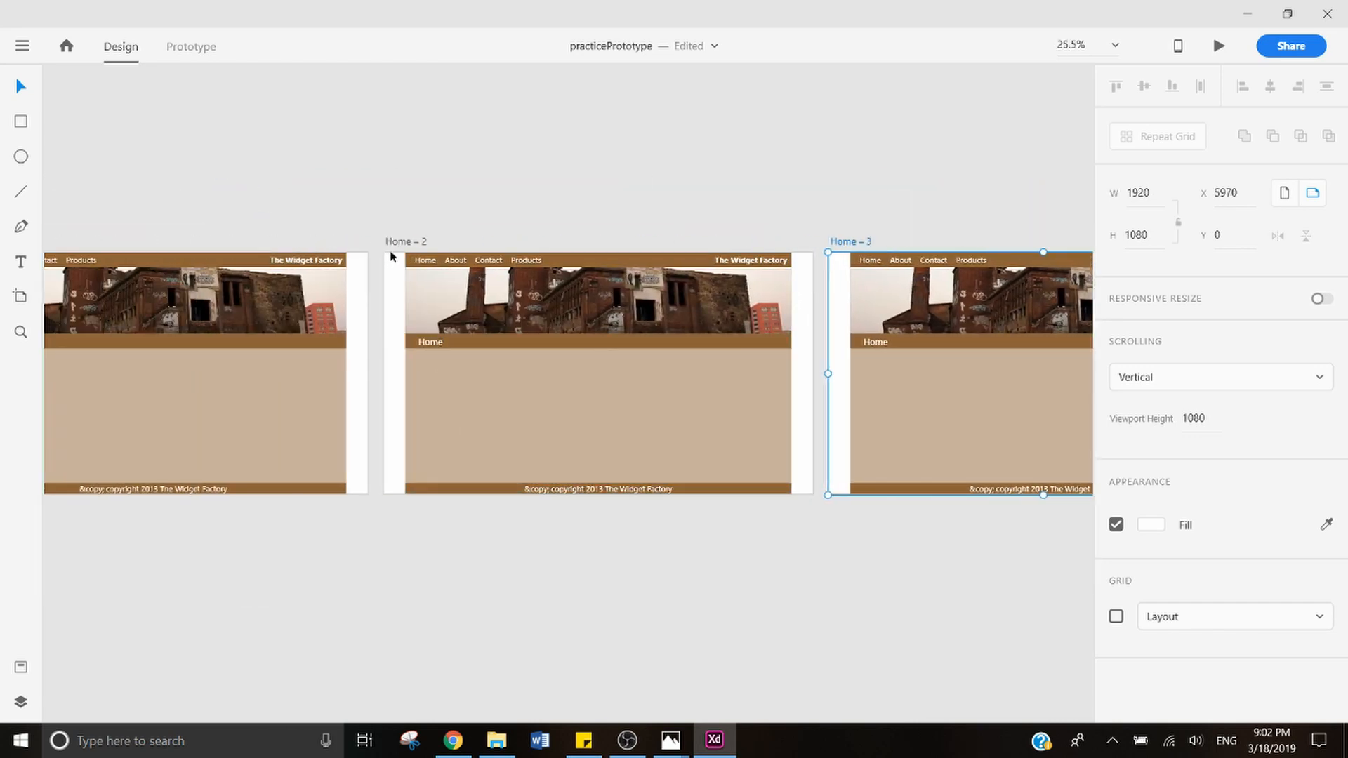
{"action": "left_click", "coordinate": [408, 242]}
{"action": "double_click", "coordinate": [408, 242]}
{"action": "type", "text": "About"}
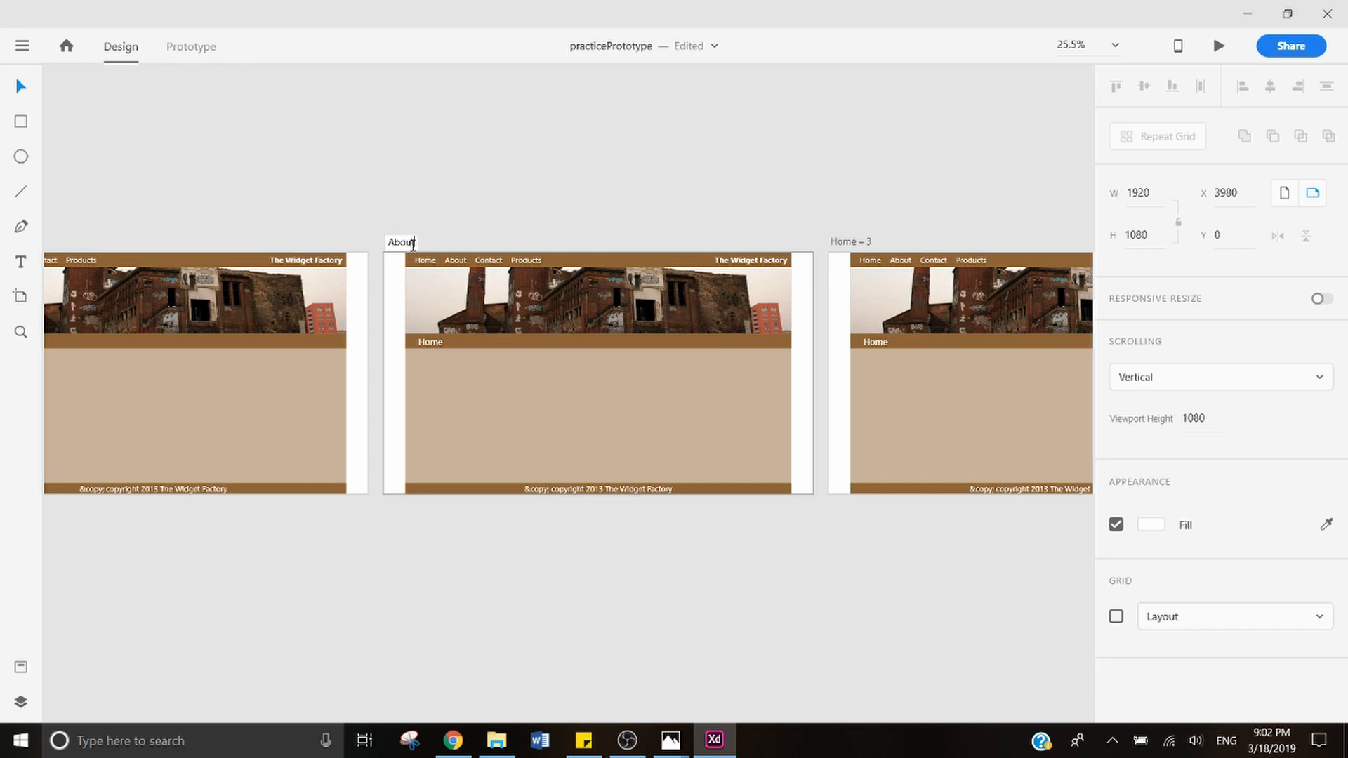
{"action": "key", "text": "Return"}
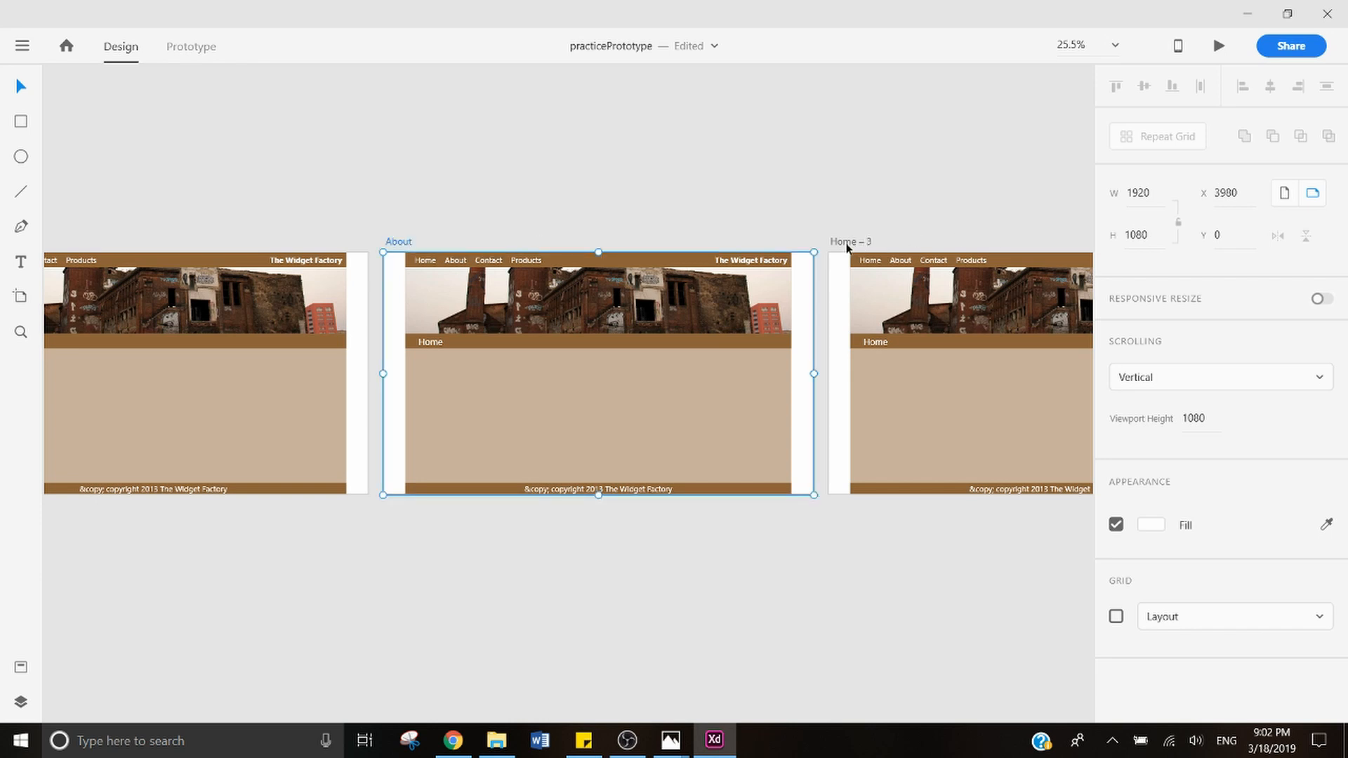
{"action": "double_click", "coordinate": [866, 242]}
{"action": "type", "text": "Contact"}
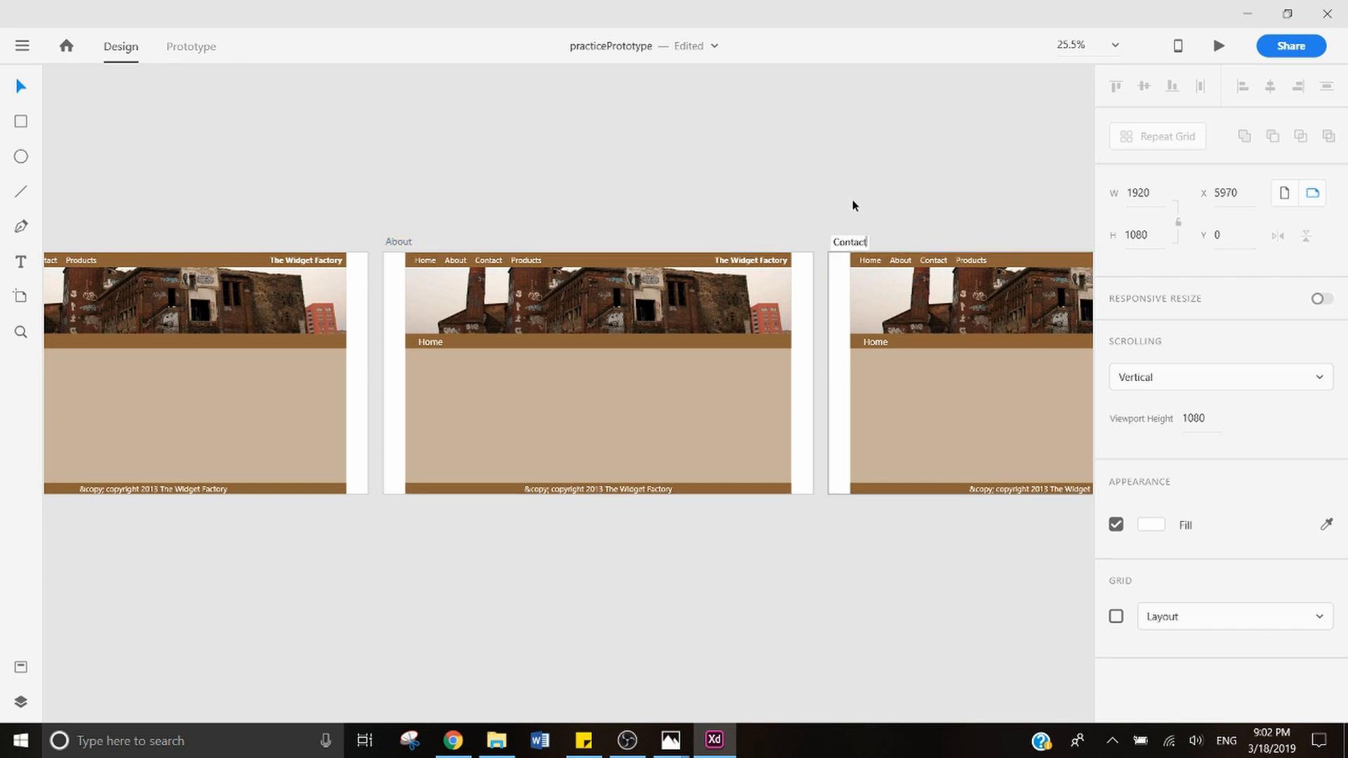
{"action": "key", "text": "Return"}
Step: Rename the Home – 1 artboard to Products
{"action": "scroll", "coordinate": [852, 199], "scroll_direction": "right", "scroll_amount": 3}
{"action": "scroll", "coordinate": [816, 238], "scroll_direction": "right", "scroll_amount": 7}
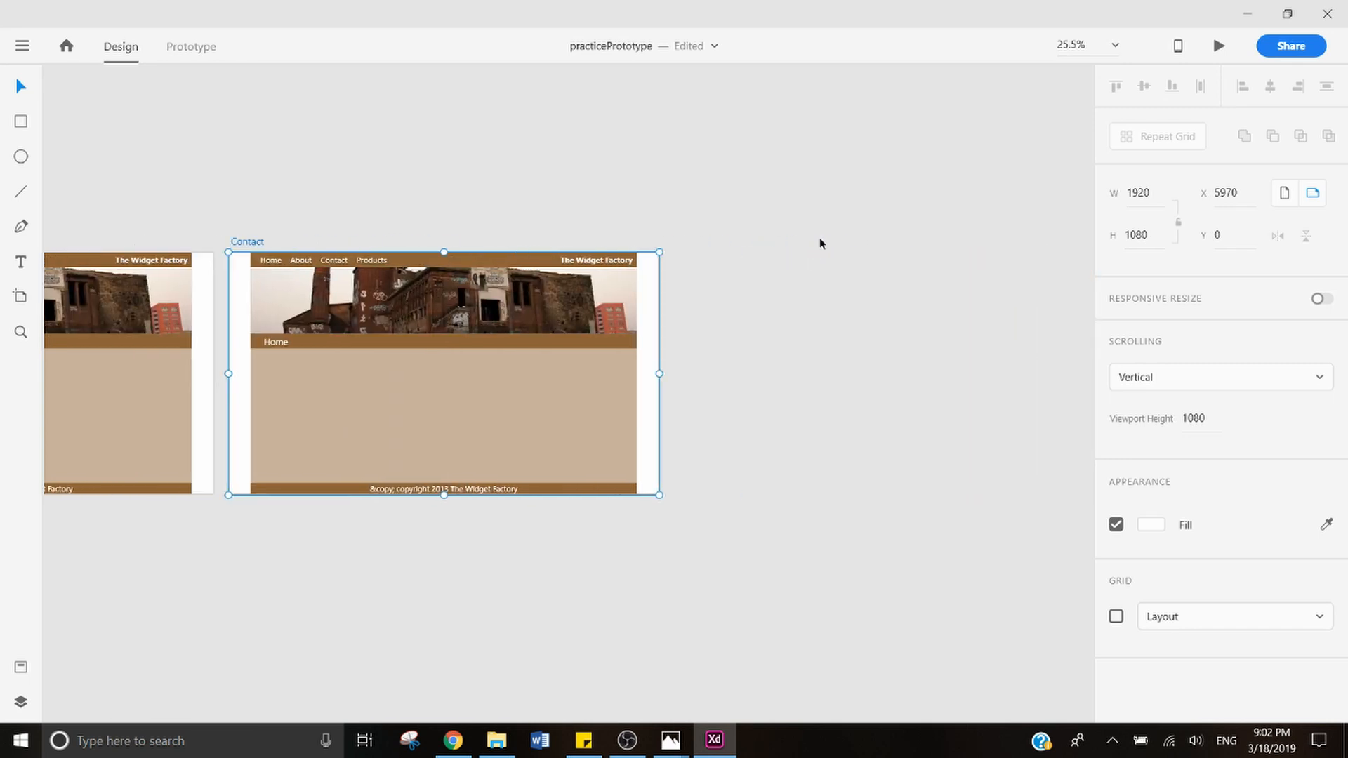
{"action": "scroll", "coordinate": [569, 330], "scroll_direction": "left", "scroll_amount": 8}
{"action": "scroll", "coordinate": [482, 279], "scroll_direction": "left", "scroll_amount": 7}
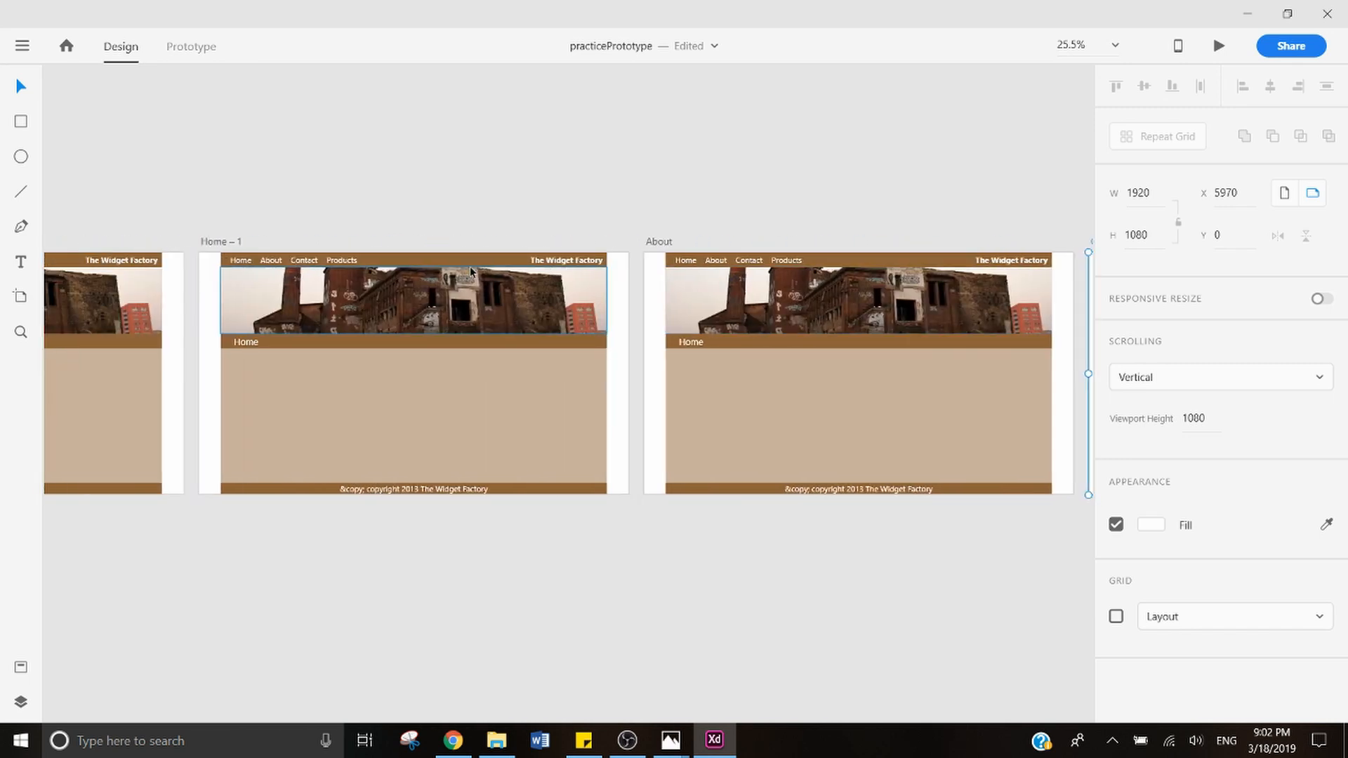
{"action": "double_click", "coordinate": [354, 242]}
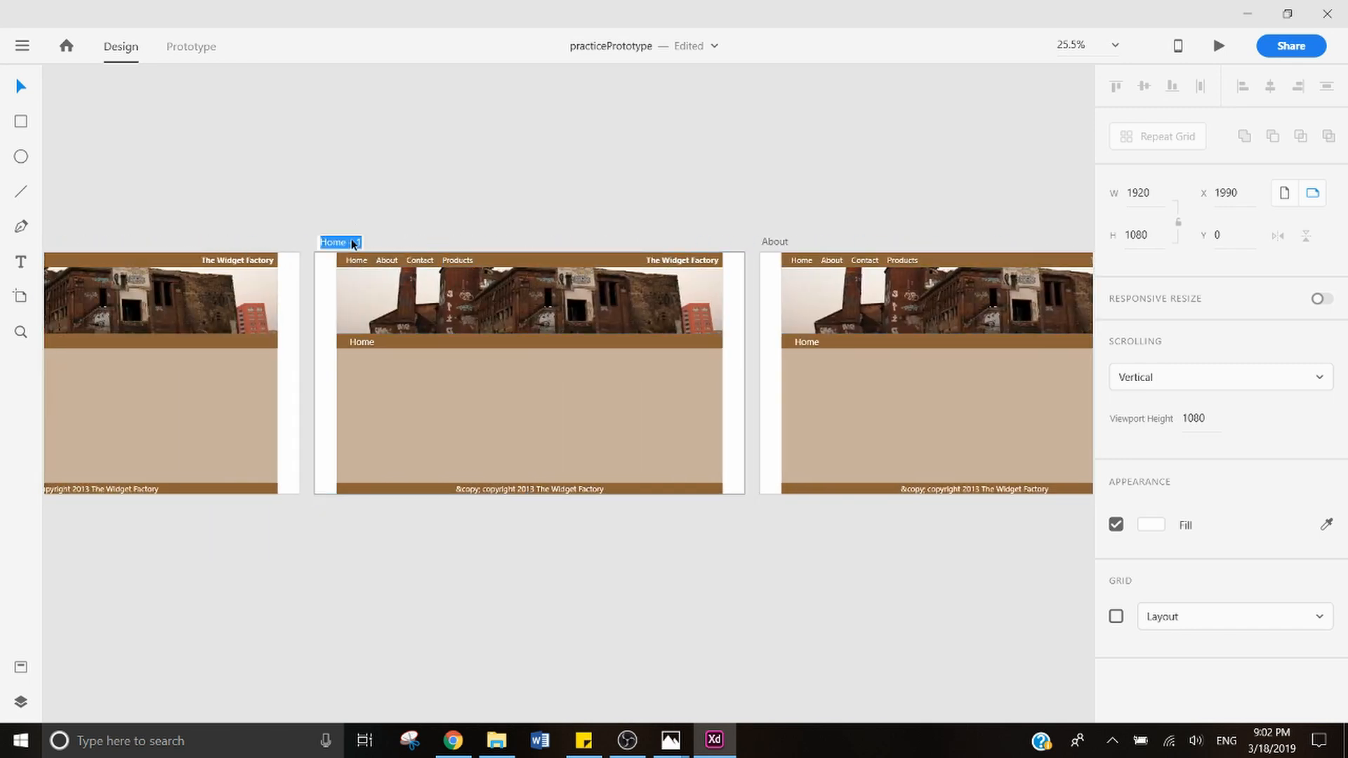
{"action": "type", "text": "Products"}
{"action": "key", "text": "Return"}
{"action": "left_click", "coordinate": [379, 180]}
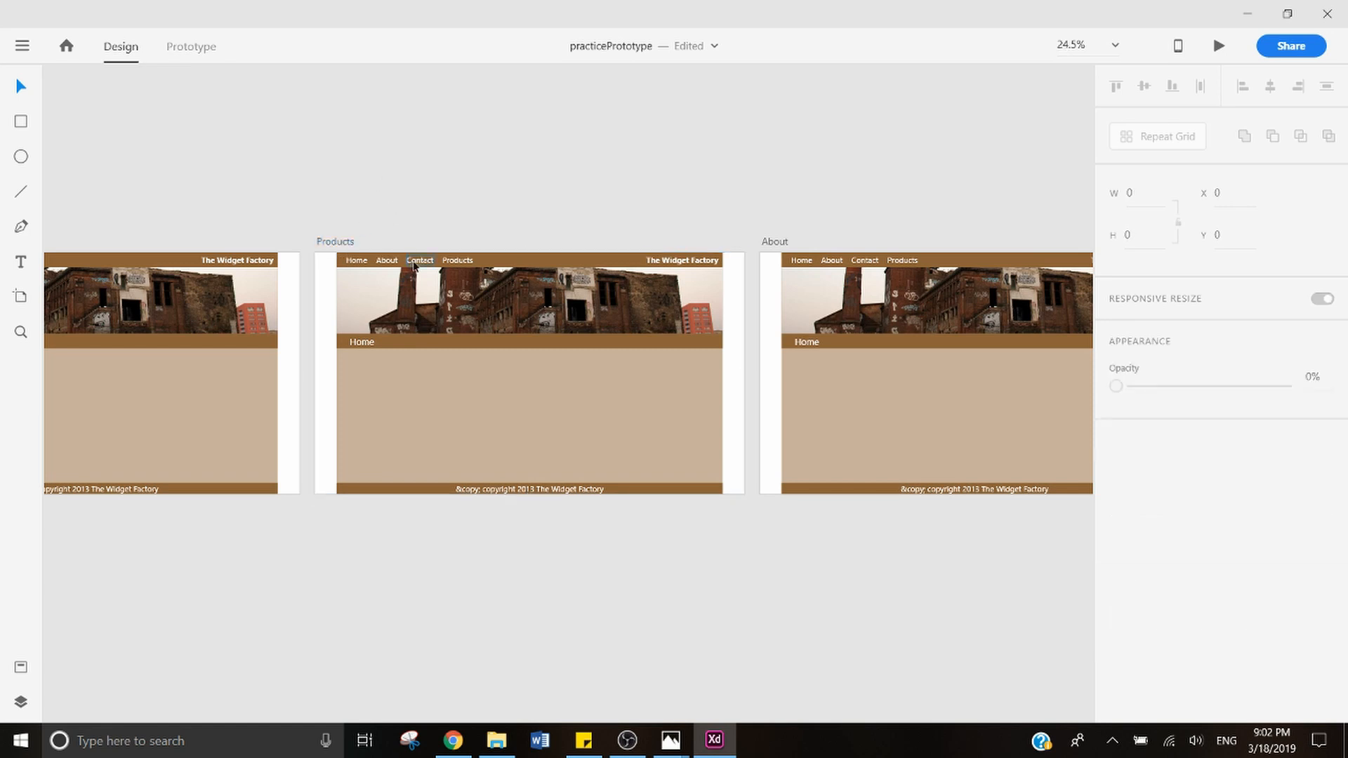
Step: Move the Products artboard directly below the Home artboard, to about X 0, Y 1318
{"action": "scroll", "coordinate": [414, 266], "scroll_direction": "down", "scroll_amount": 5, "text": "ctrl"}
{"action": "left_click", "coordinate": [406, 269]}
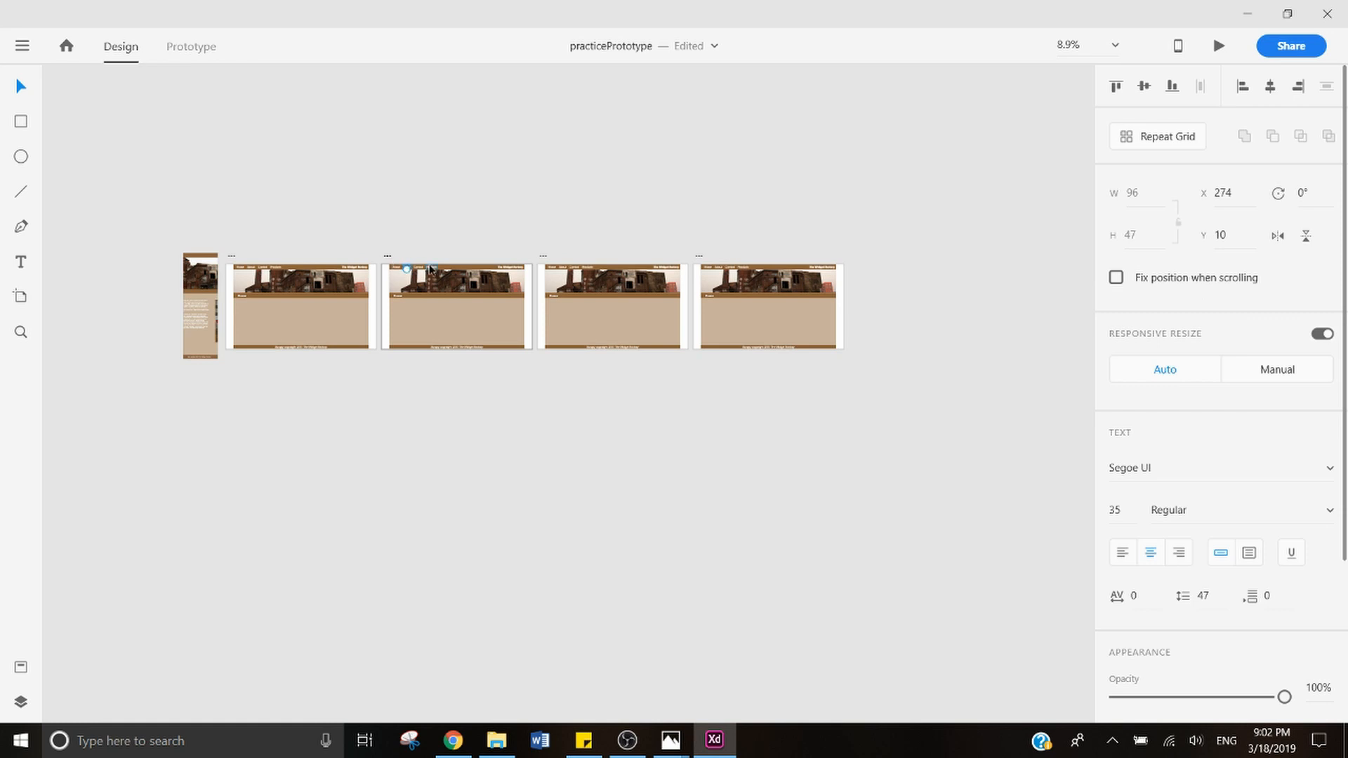
{"action": "left_click", "coordinate": [389, 257]}
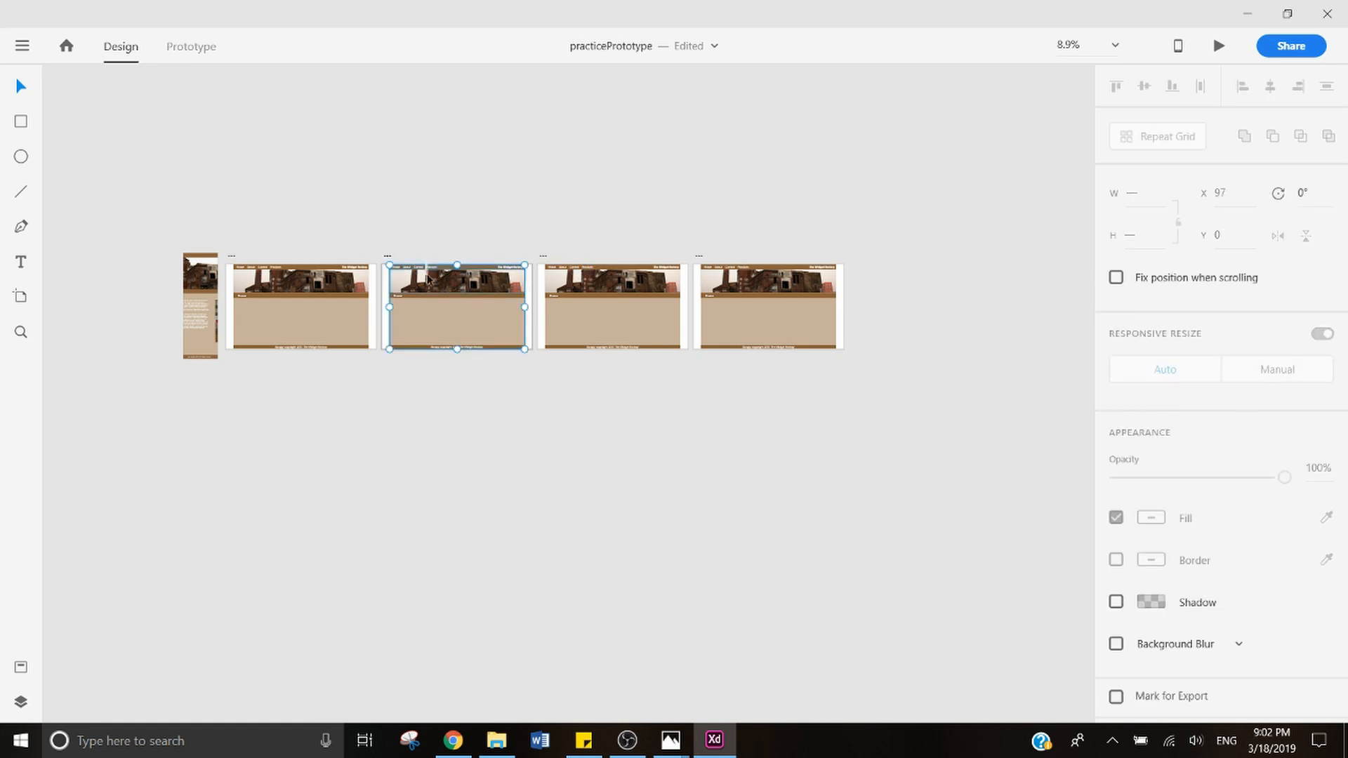
{"action": "left_click", "coordinate": [387, 256]}
{"action": "left_click_drag", "start_coordinate": [388, 258], "coordinate": [232, 362]}
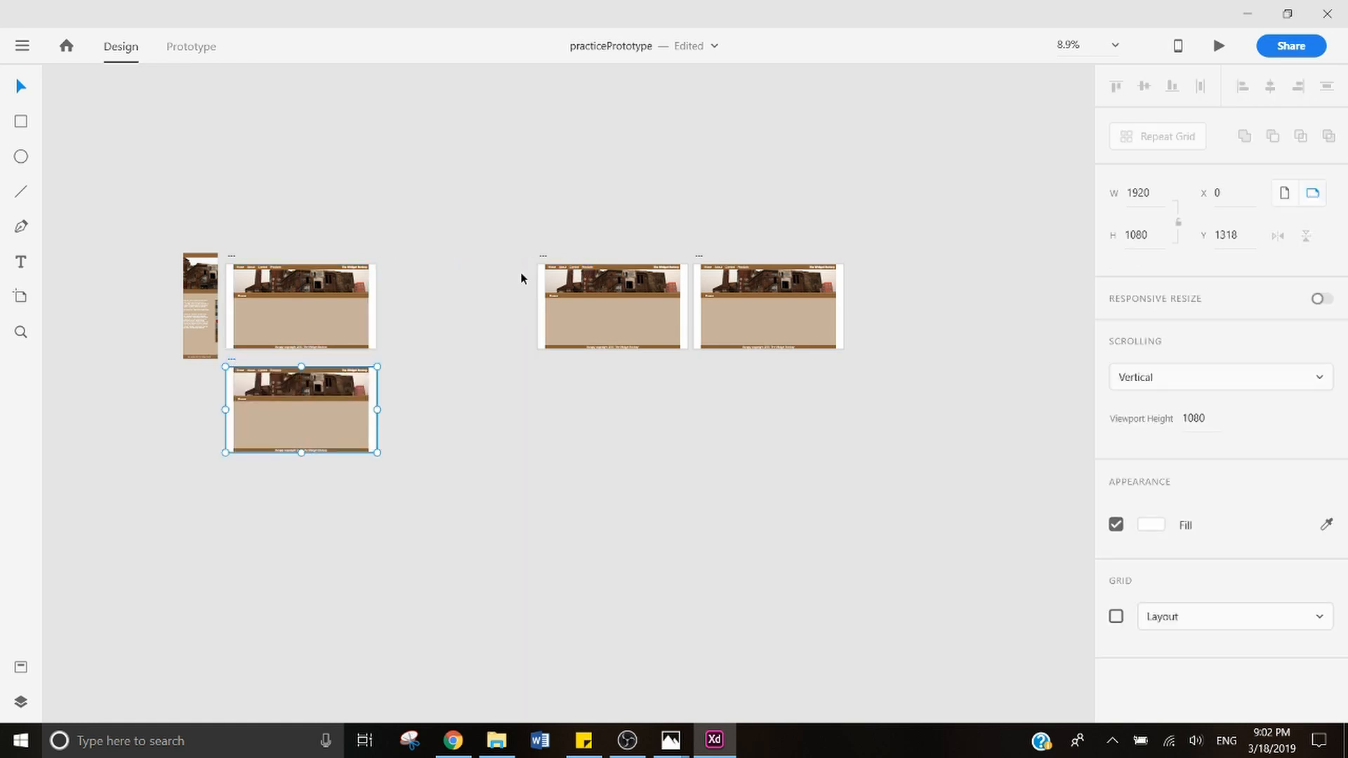
Step: Move the About artboard next to Home and the Products artboard directly below About, at about X 2088, Y 1327
{"action": "left_click_drag", "start_coordinate": [545, 258], "coordinate": [394, 259]}
{"action": "left_click", "coordinate": [271, 380]}
{"action": "left_click_drag", "start_coordinate": [235, 361], "coordinate": [400, 365]}
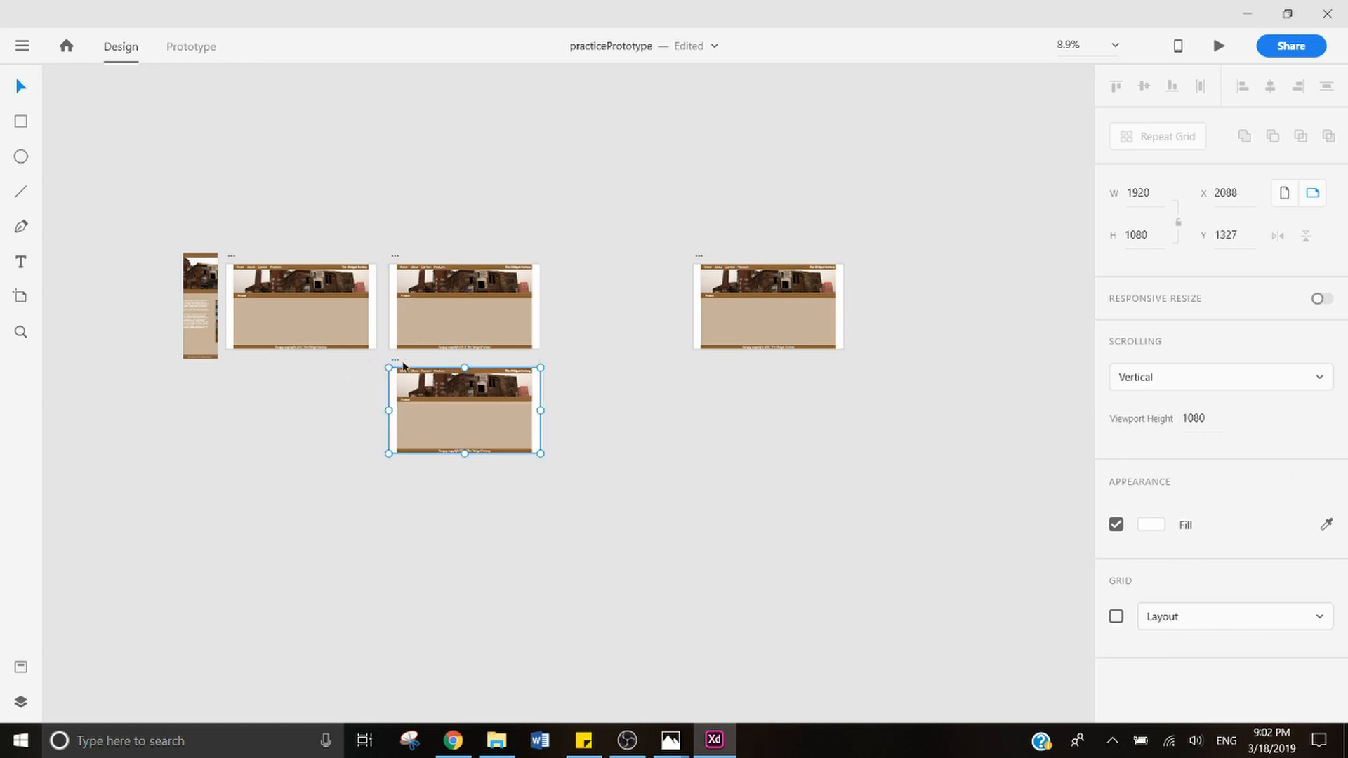
Step: Move the Contact artboard directly below Home, at X 0, Y 1327, to complete the two-by-two artboard grid
{"action": "left_click", "coordinate": [701, 259]}
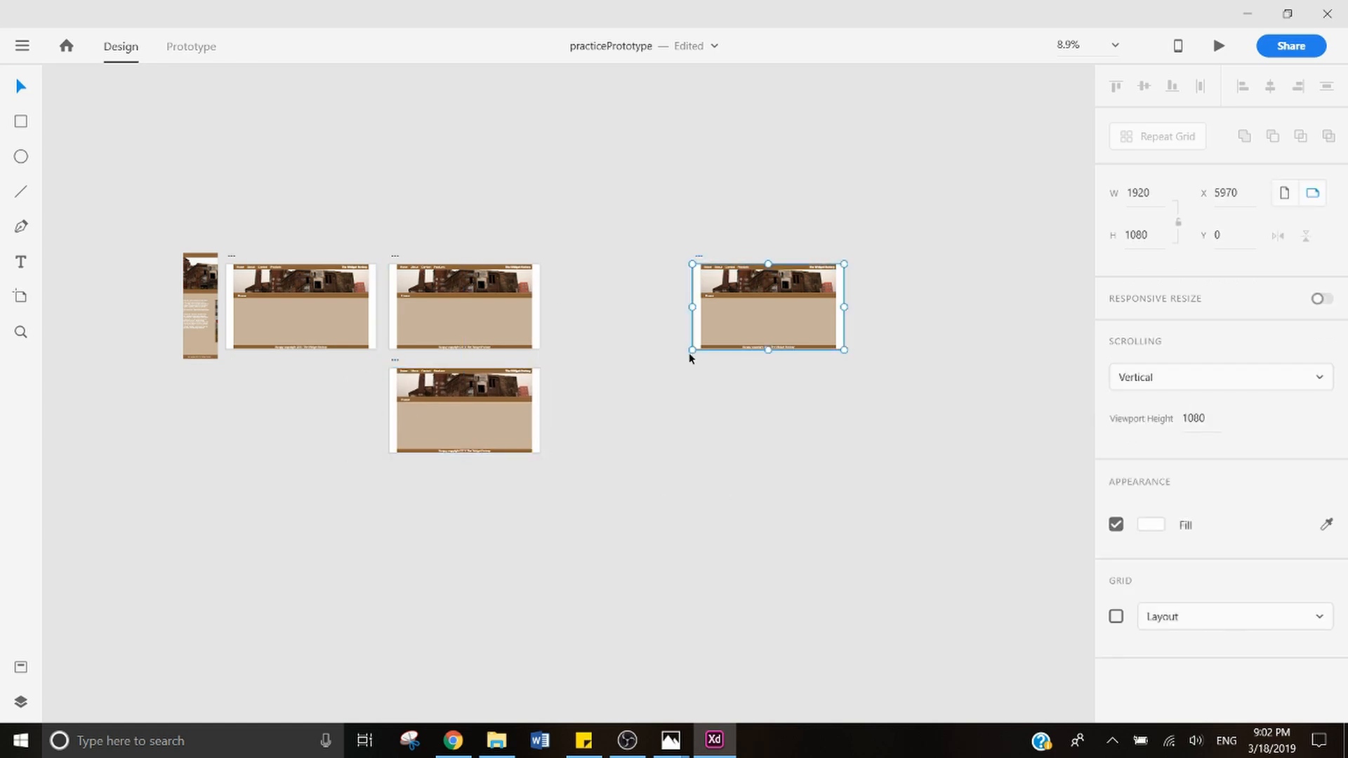
{"action": "left_click_drag", "start_coordinate": [701, 258], "coordinate": [229, 362]}
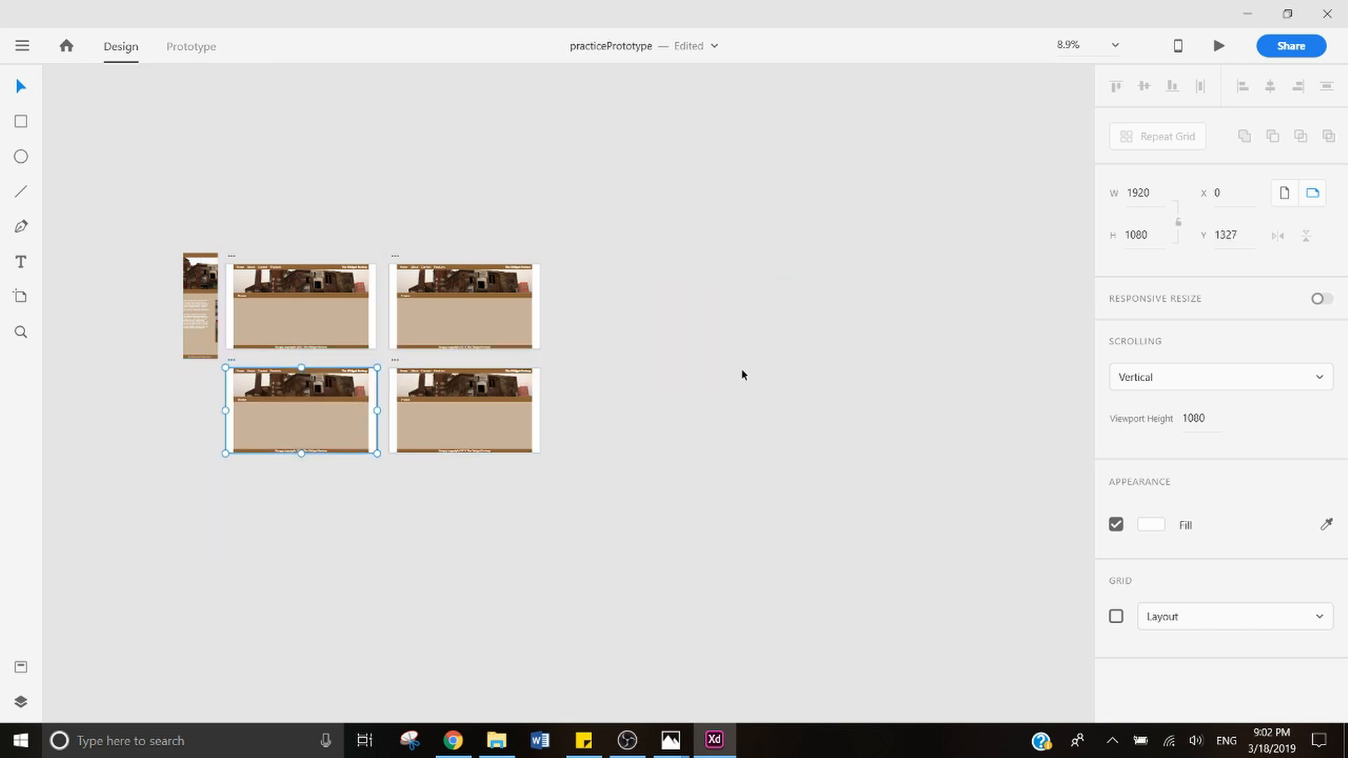
{"action": "left_click", "coordinate": [742, 369]}
{"action": "scroll", "coordinate": [459, 420], "scroll_direction": "up", "scroll_amount": 5, "text": "ctrl"}
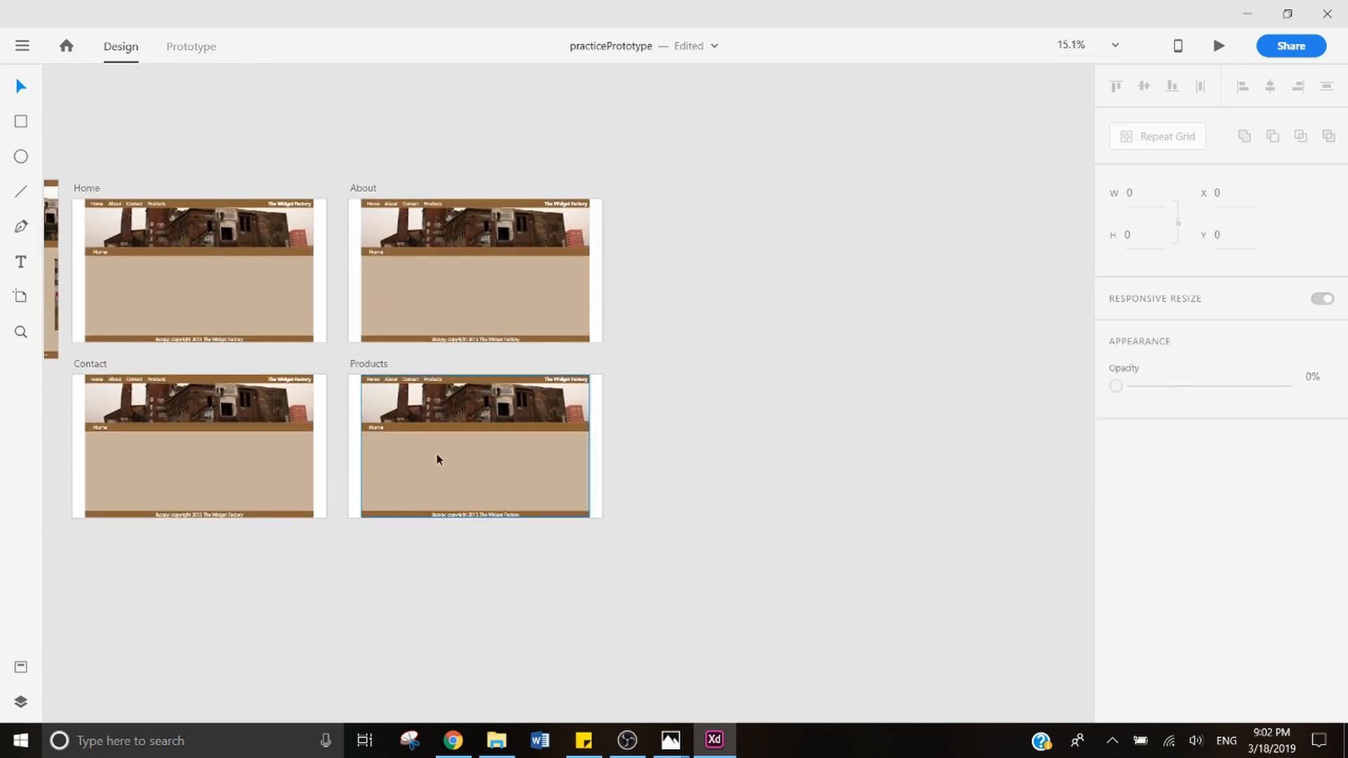
{"action": "scroll", "coordinate": [436, 462], "scroll_direction": "up", "scroll_amount": 1}
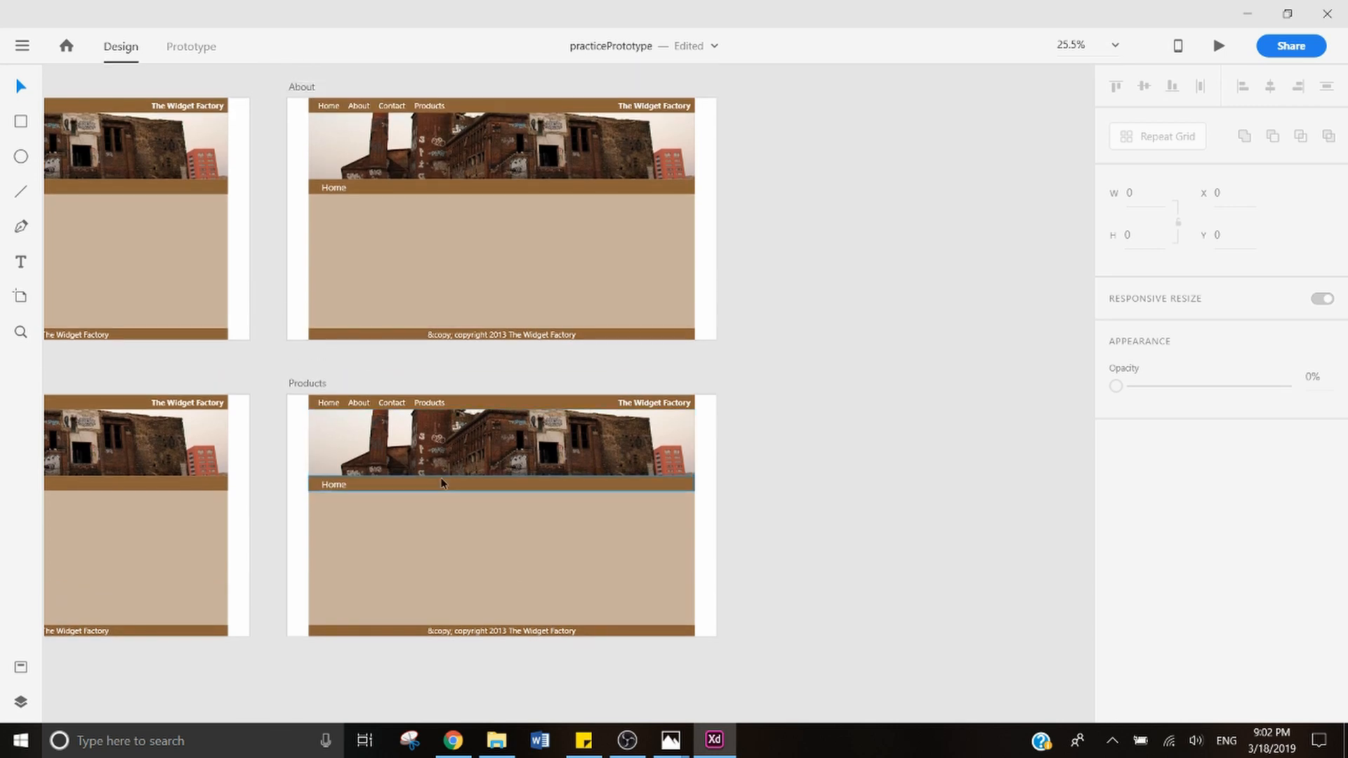
Step: Delete the narrow reference layout image beside the Home artboard
{"action": "scroll", "coordinate": [443, 482], "scroll_direction": "down", "scroll_amount": 2, "text": "ctrl"}
{"action": "scroll", "coordinate": [442, 482], "scroll_direction": "left", "scroll_amount": 5}
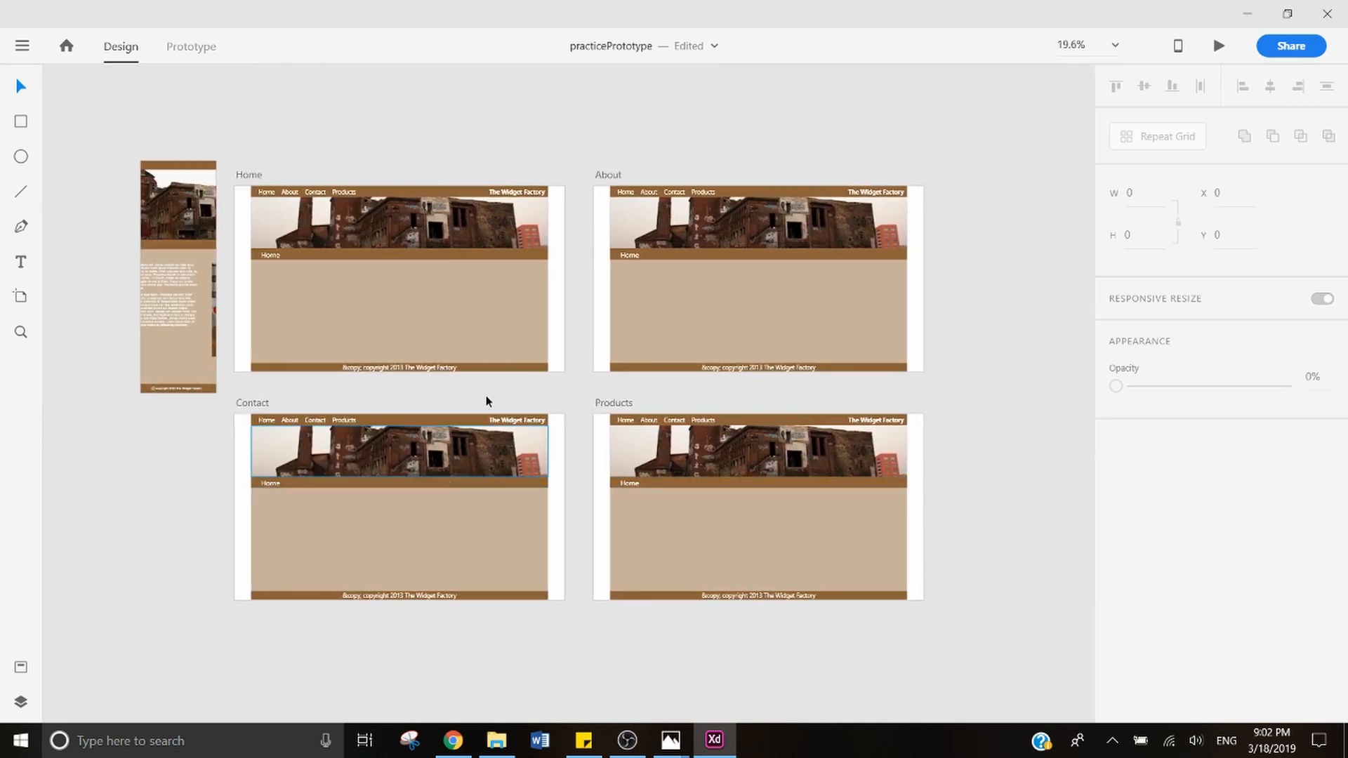
{"action": "left_click", "coordinate": [168, 206]}
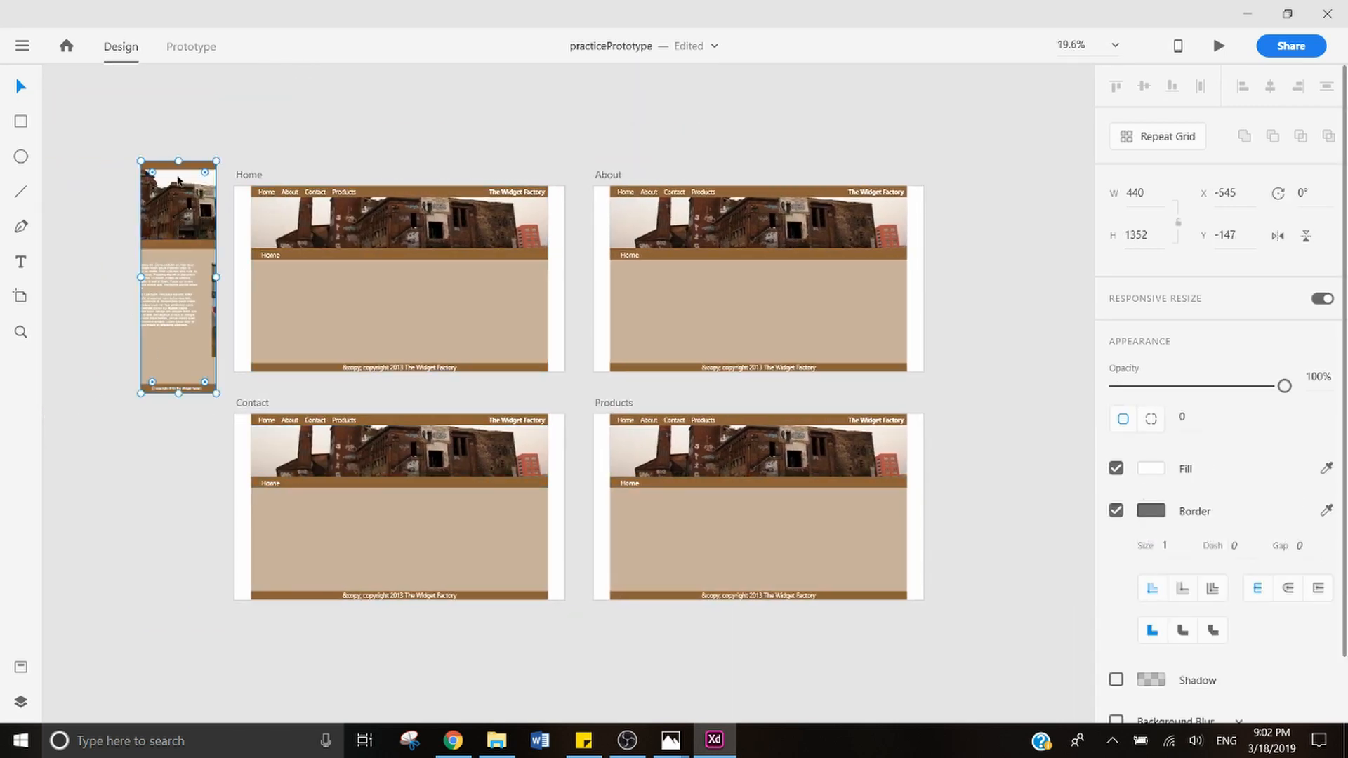
{"action": "left_click_drag", "start_coordinate": [179, 181], "coordinate": [106, 167]}
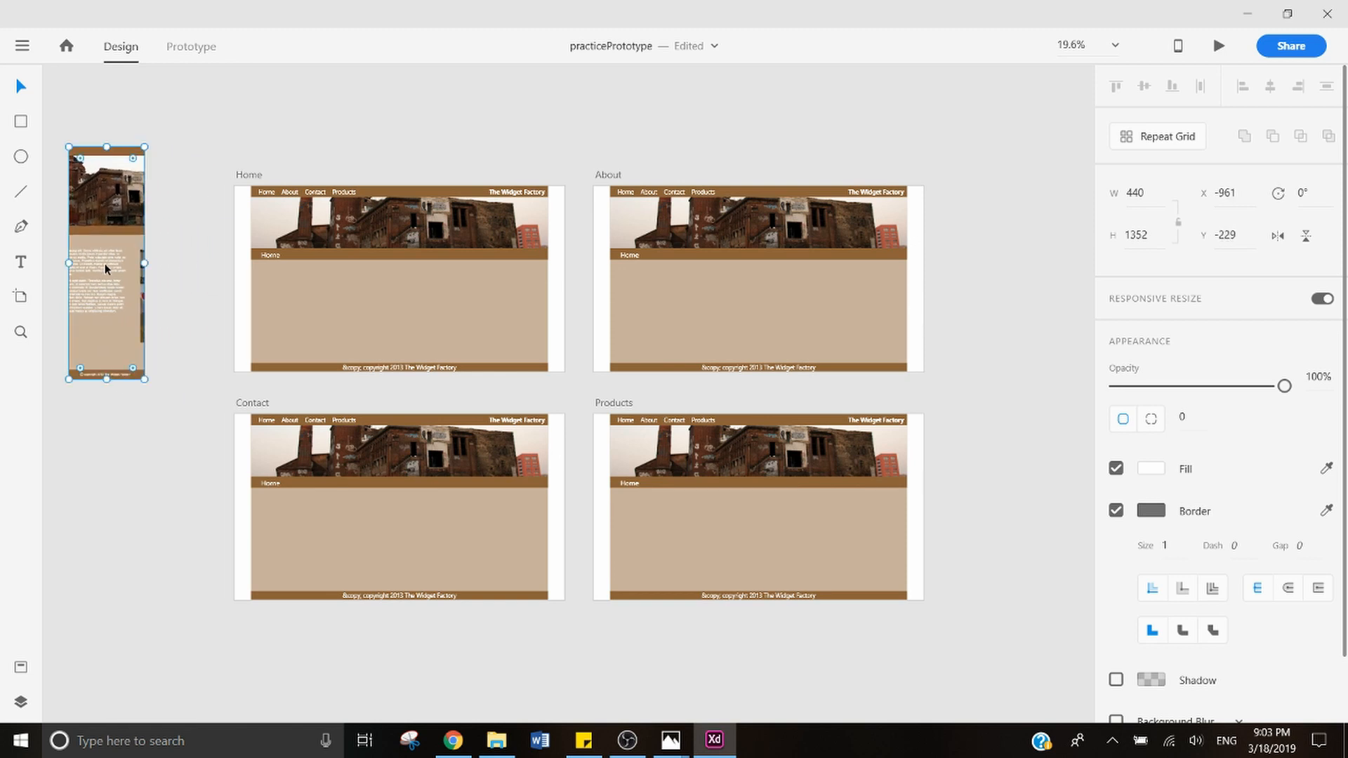
{"action": "key", "text": "Delete"}
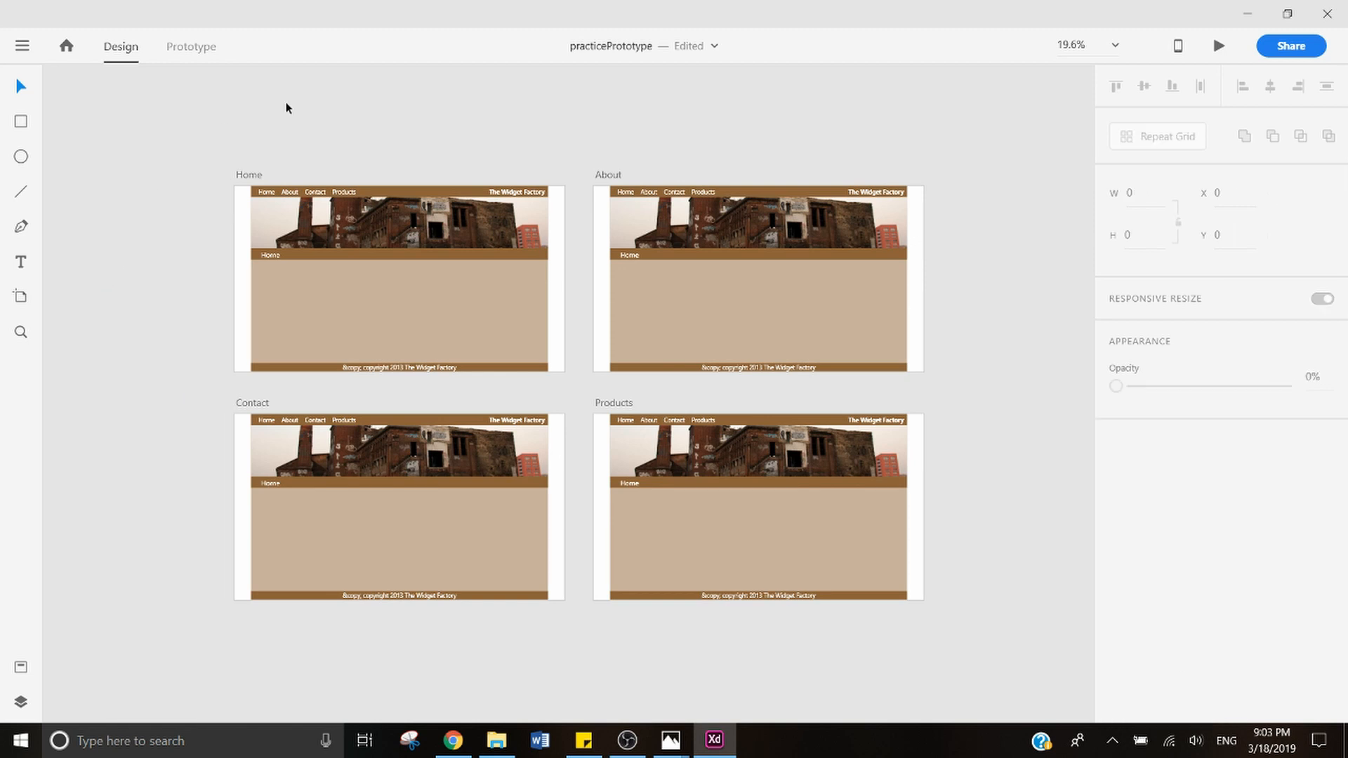
Step: Check the Home page's content layout in the home.jpg reference in Photos, and return to the Home artboard
{"action": "scroll", "coordinate": [310, 442], "scroll_direction": "up", "scroll_amount": 5, "text": "ctrl"}
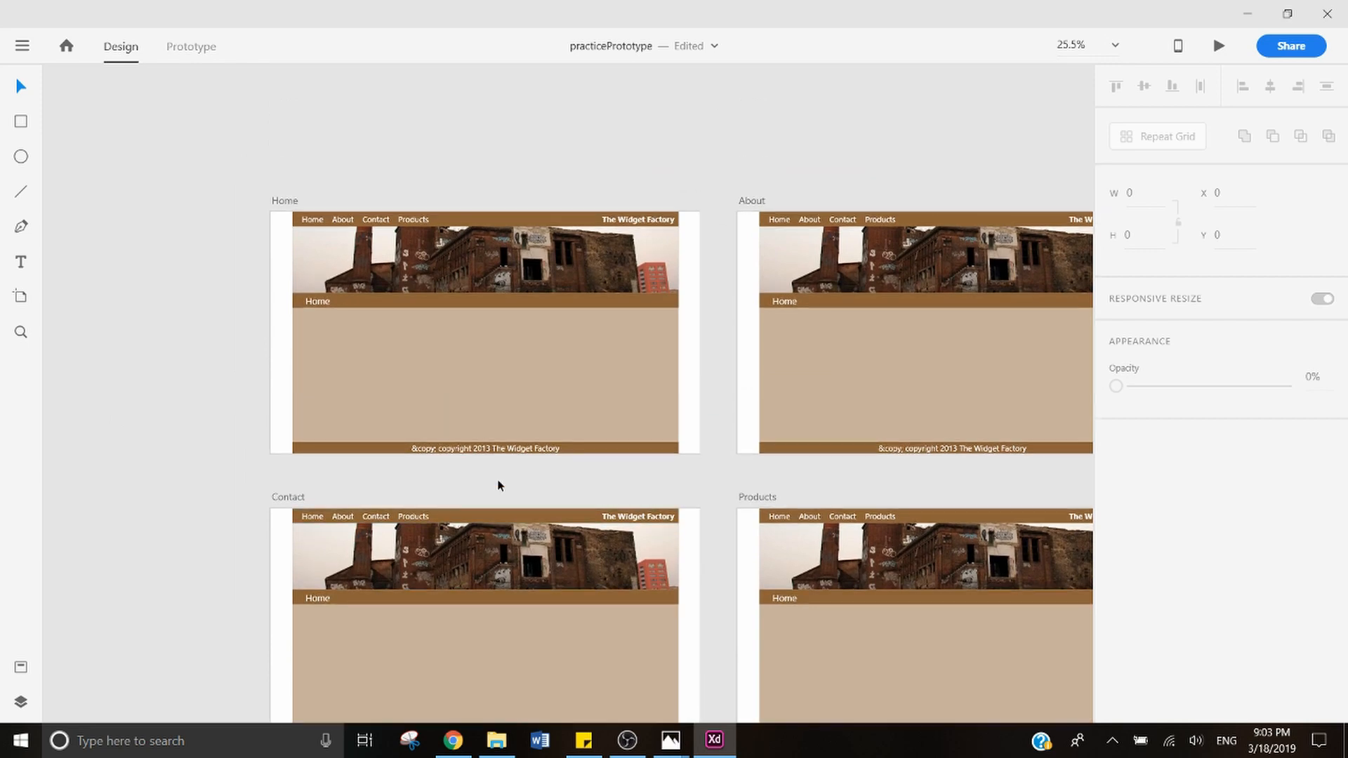
{"action": "scroll", "coordinate": [490, 518], "scroll_direction": "up", "scroll_amount": 2, "text": "ctrl"}
{"action": "scroll", "coordinate": [470, 524], "scroll_direction": "up", "scroll_amount": 2}
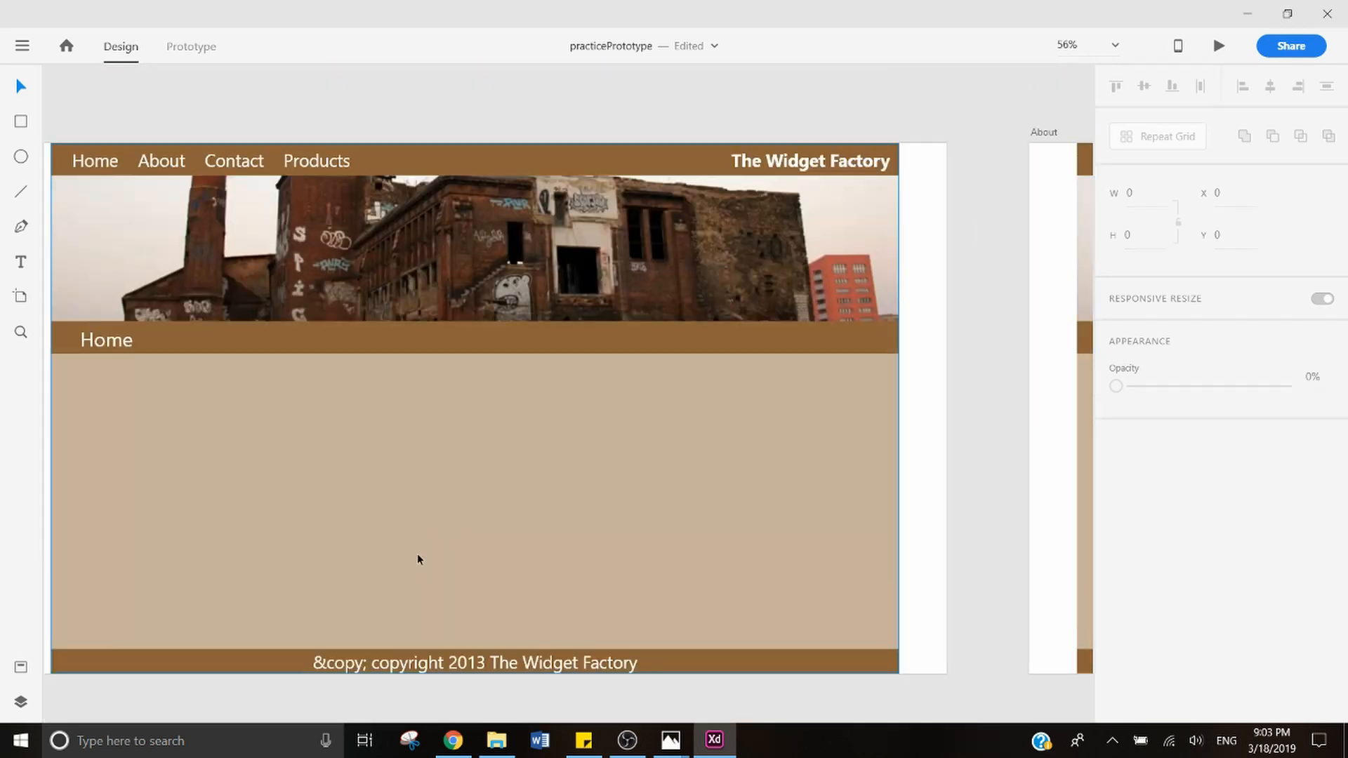
{"action": "scroll", "coordinate": [414, 554], "scroll_direction": "down", "scroll_amount": 1, "text": "ctrl"}
{"action": "scroll", "coordinate": [410, 556], "scroll_direction": "left", "scroll_amount": 2}
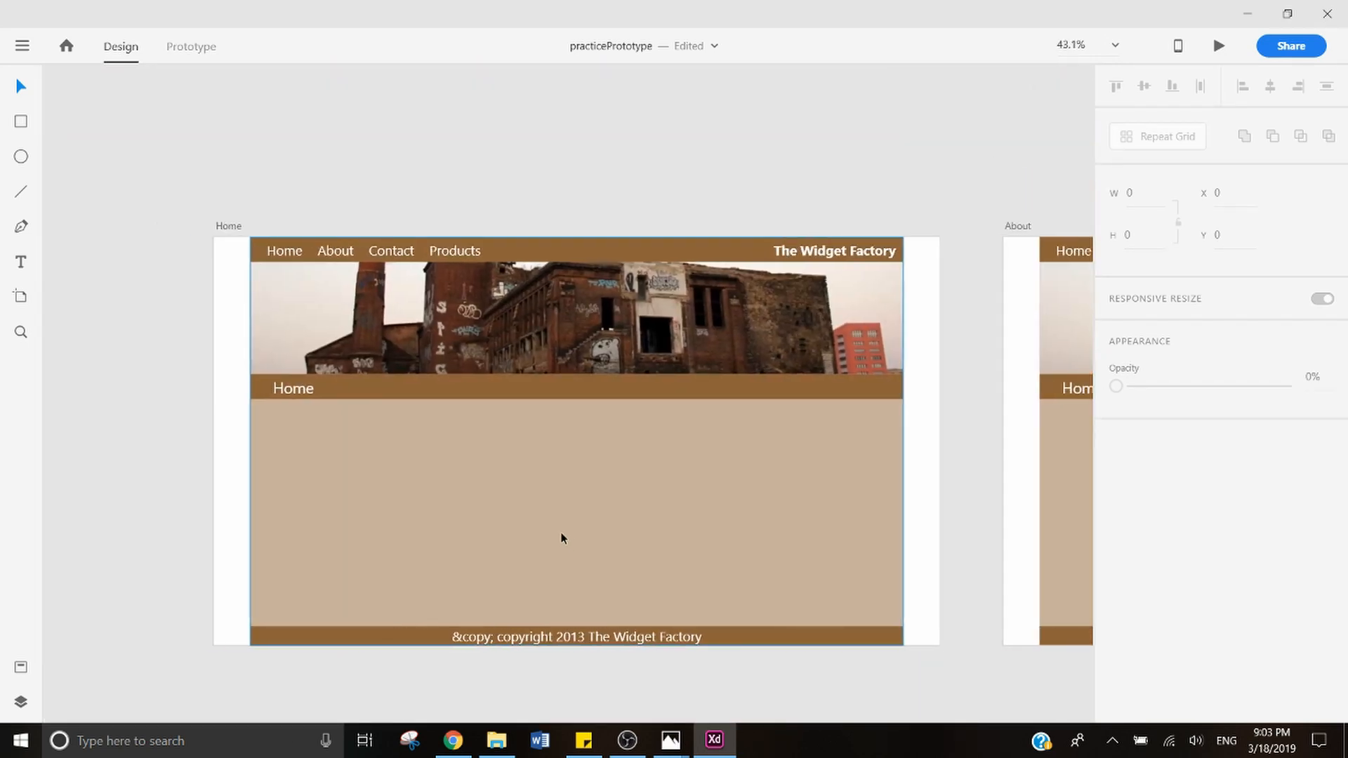
{"action": "scroll", "coordinate": [559, 536], "scroll_direction": "down", "scroll_amount": 1}
{"action": "mouse_move", "coordinate": [664, 737]}
{"action": "left_click", "coordinate": [569, 667]}
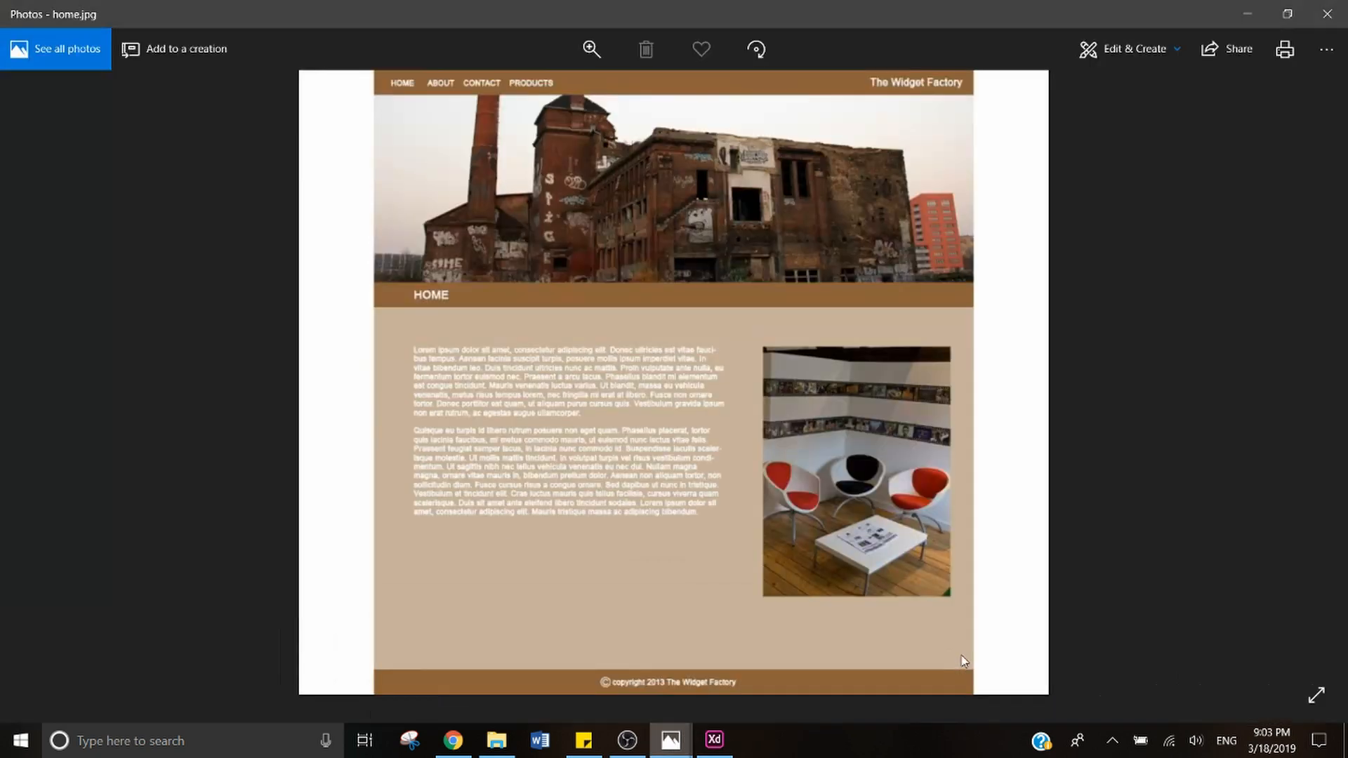
{"action": "key", "text": "alt+Tab"}
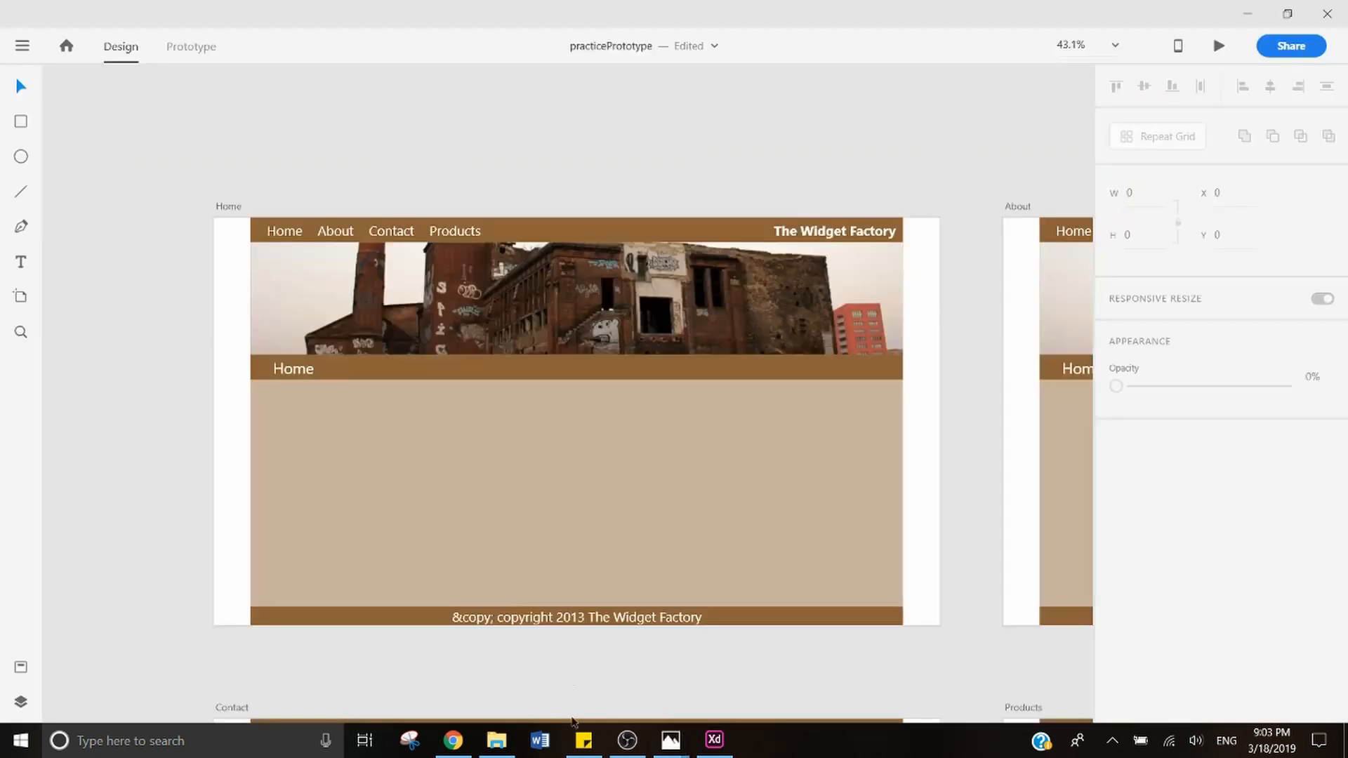
Step: Switch to Chrome and search the web for "lorem ipsum generator" in a new tab
{"action": "left_click", "coordinate": [453, 740]}
{"action": "left_click", "coordinate": [658, 16]}
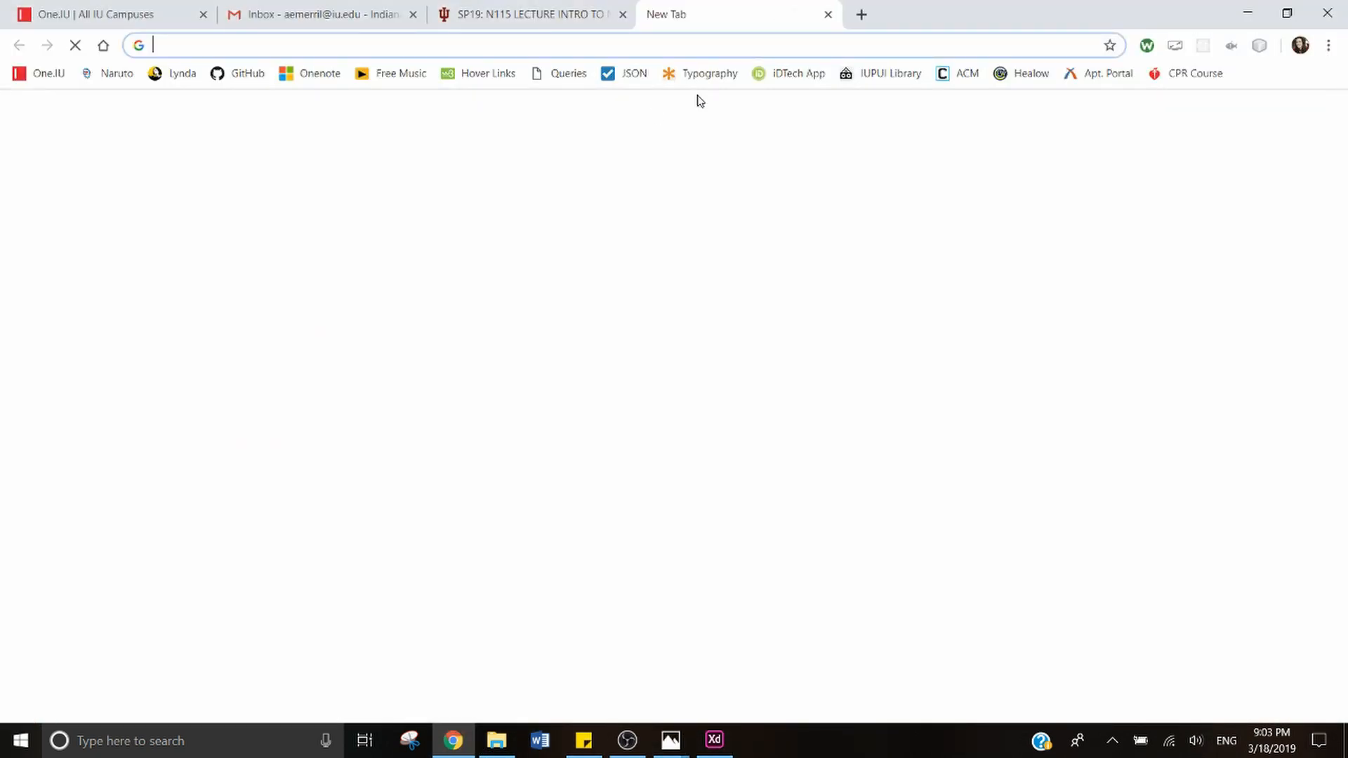
{"action": "type", "text": "lipsum"}
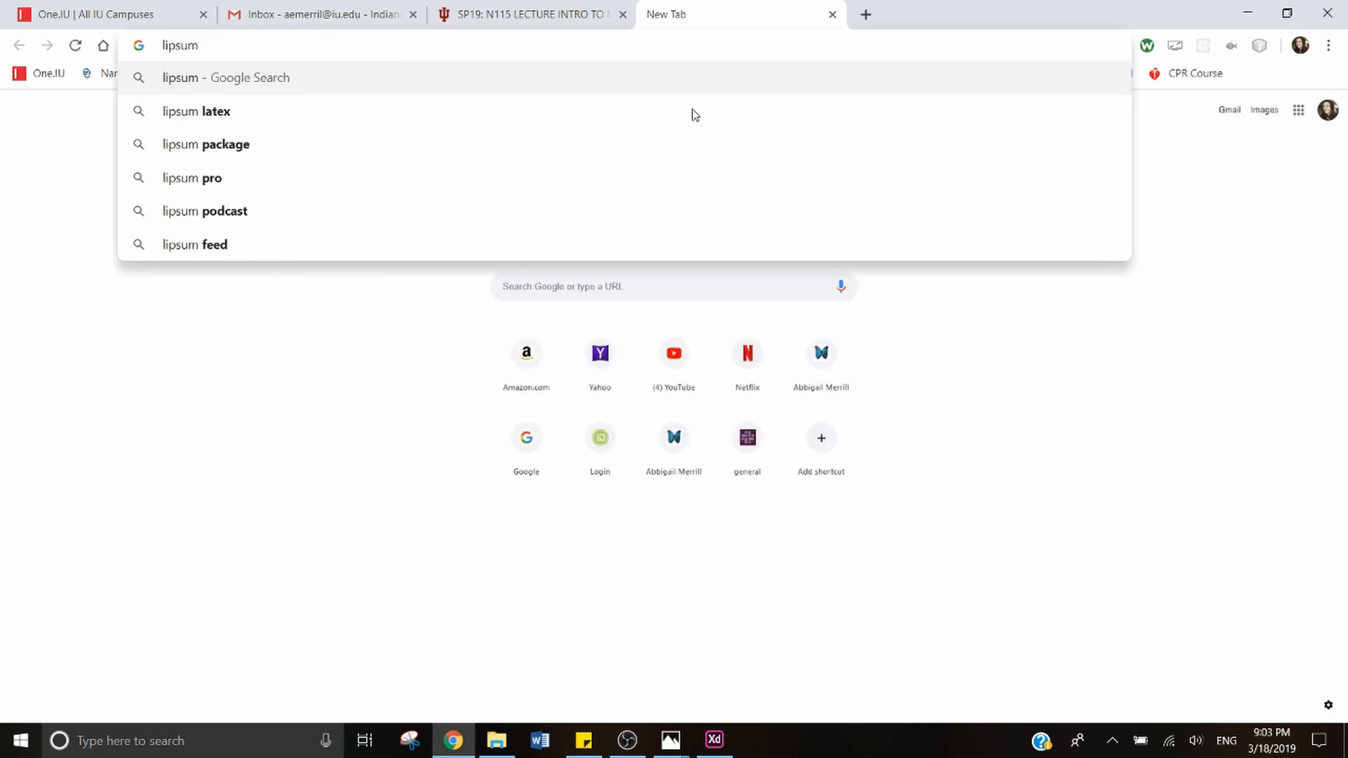
{"action": "key", "text": "BackSpace"}
{"action": "key", "text": "BackSpace"}
{"action": "key", "text": "BackSpace"}
{"action": "key", "text": "BackSpace"}
{"action": "key", "text": "BackSpace"}
{"action": "key", "text": "BackSpace"}
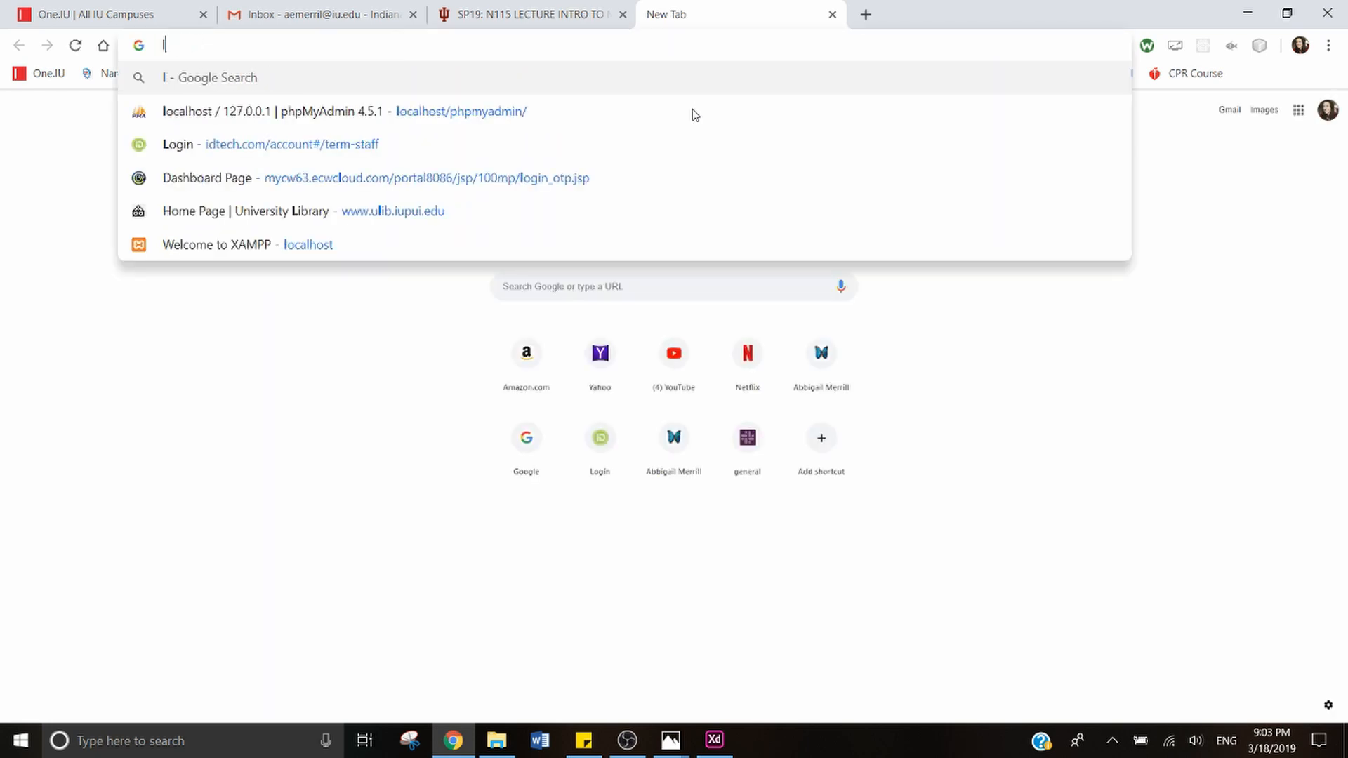
{"action": "type", "text": "orem ipsum generat"}
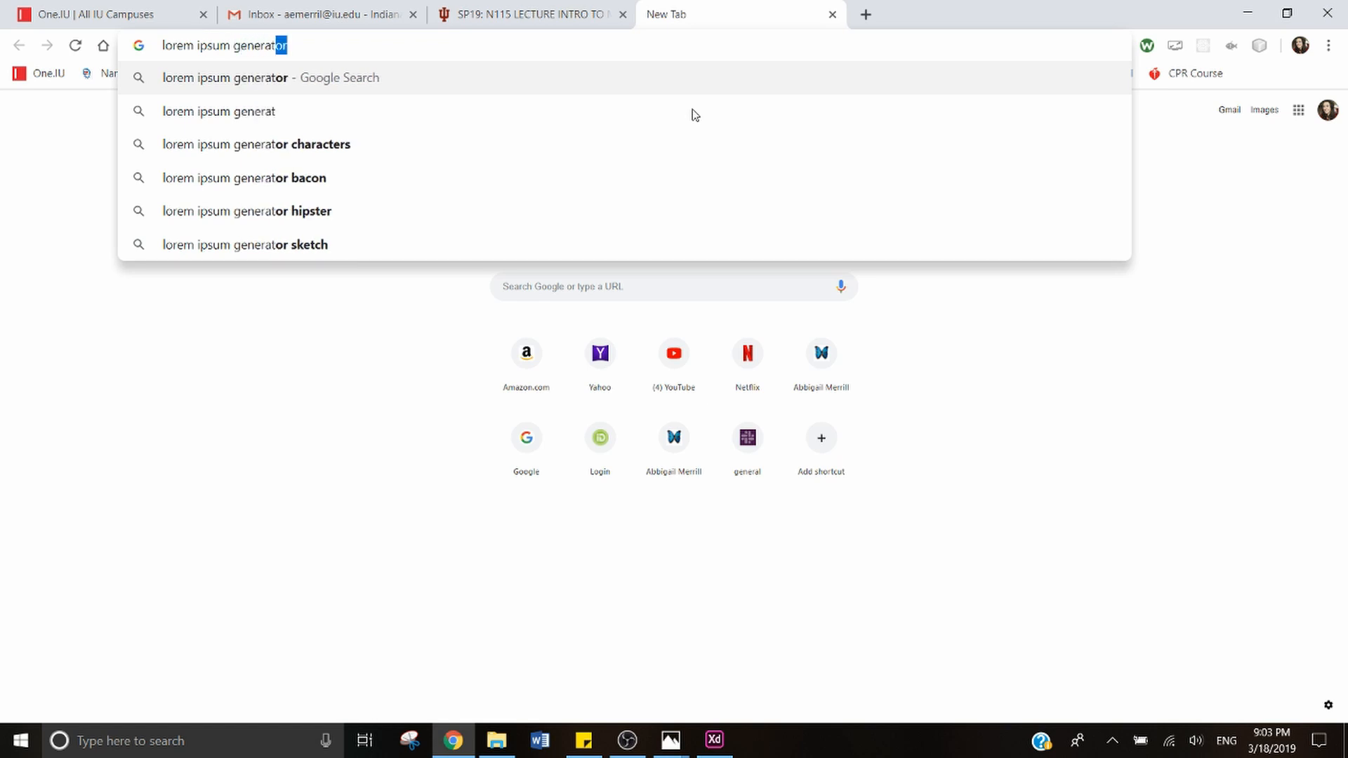
{"action": "key", "text": "Return"}
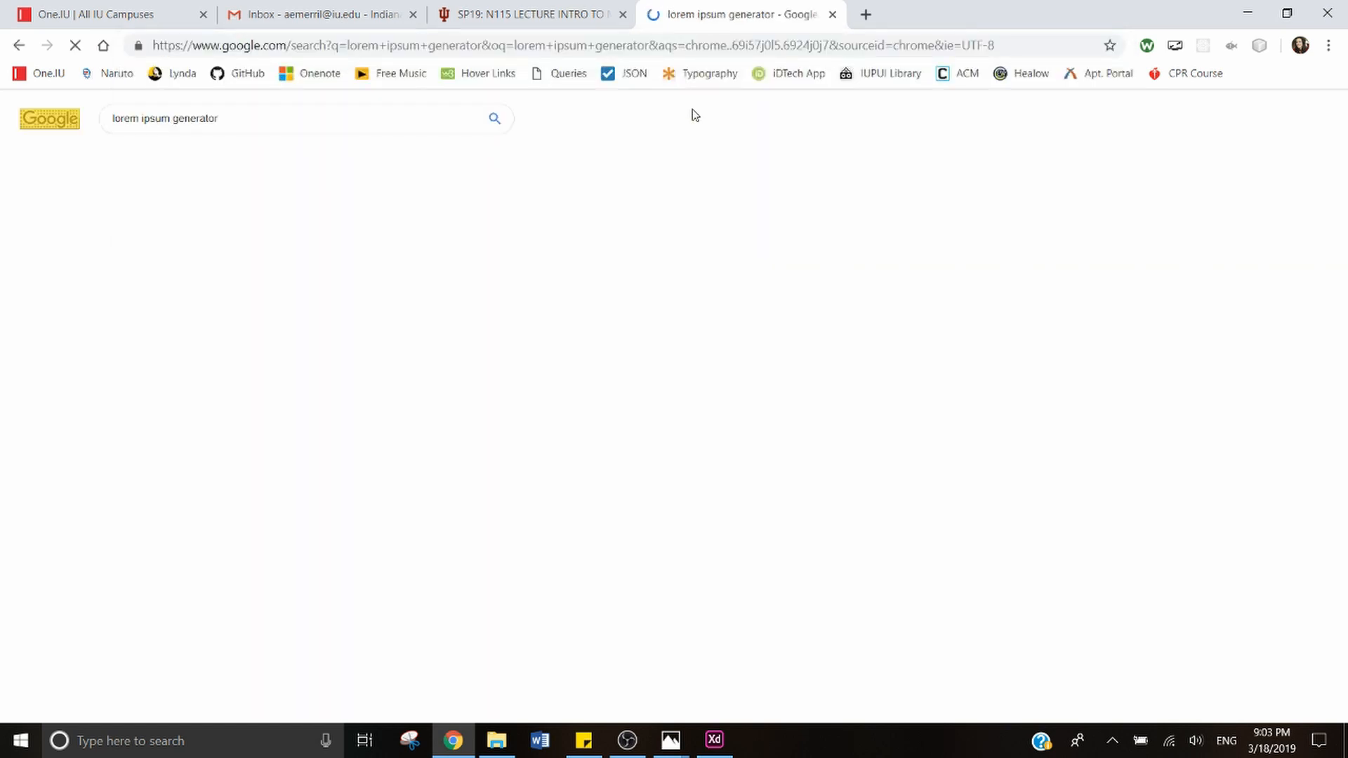
Step: Open lipsum.com from the results and generate 2 paragraphs of Lorem Ipsum text
{"action": "left_click", "coordinate": [289, 212]}
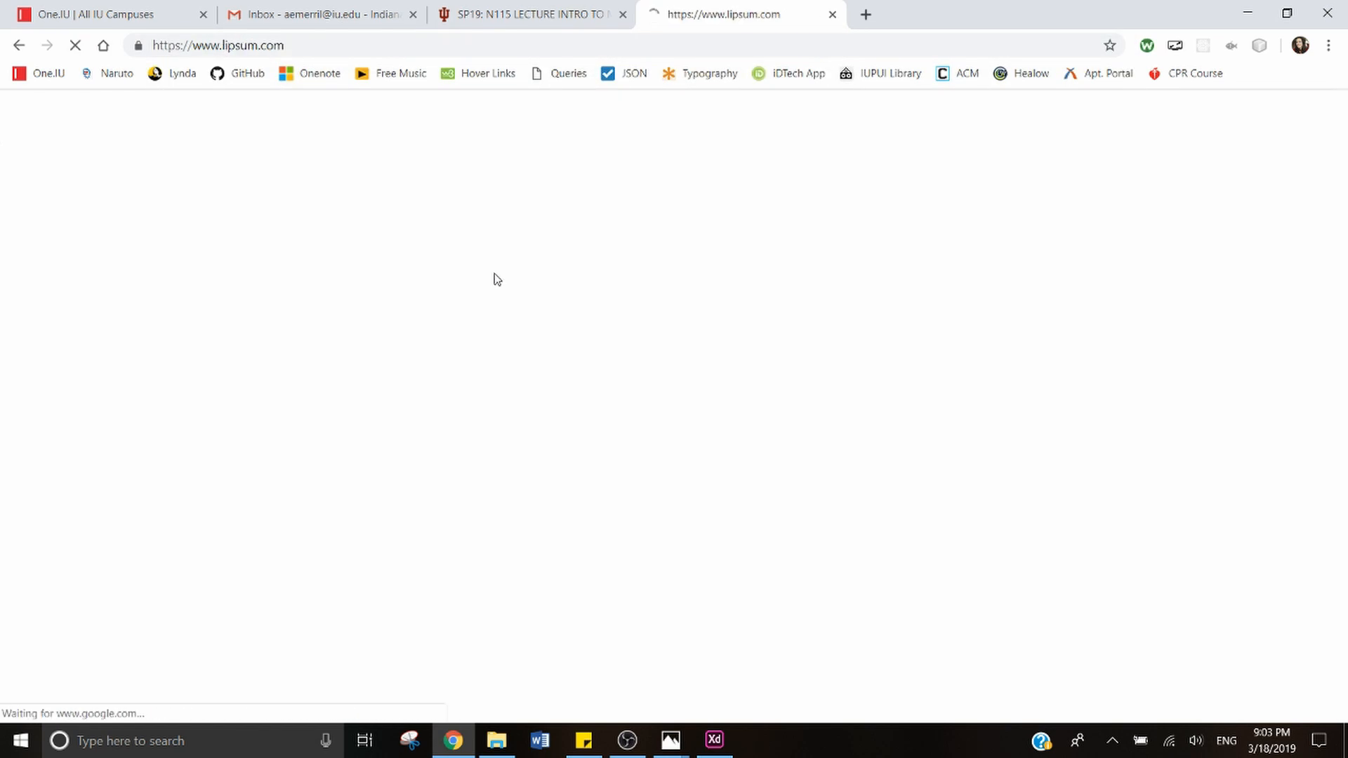
{"action": "scroll", "coordinate": [709, 413], "scroll_direction": "down", "scroll_amount": 3}
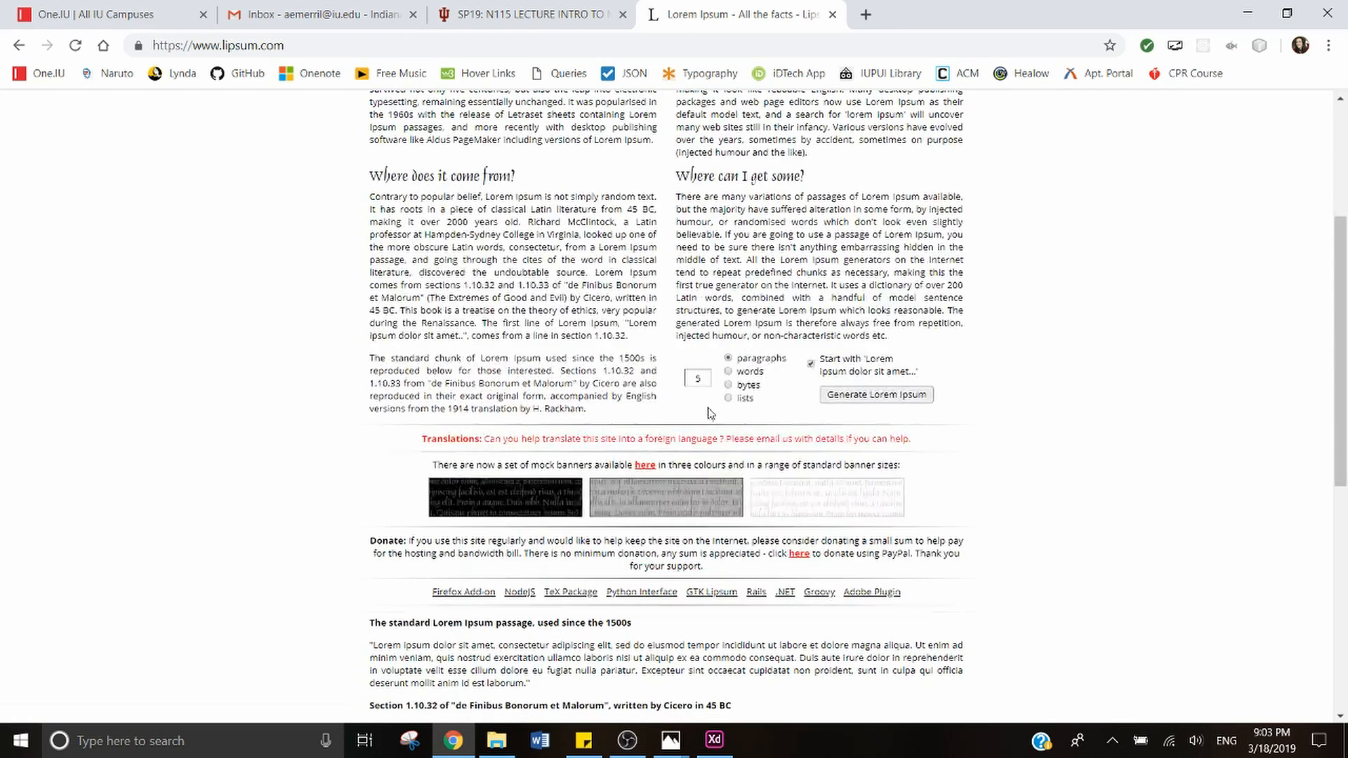
{"action": "left_click_drag", "start_coordinate": [704, 383], "coordinate": [668, 387]}
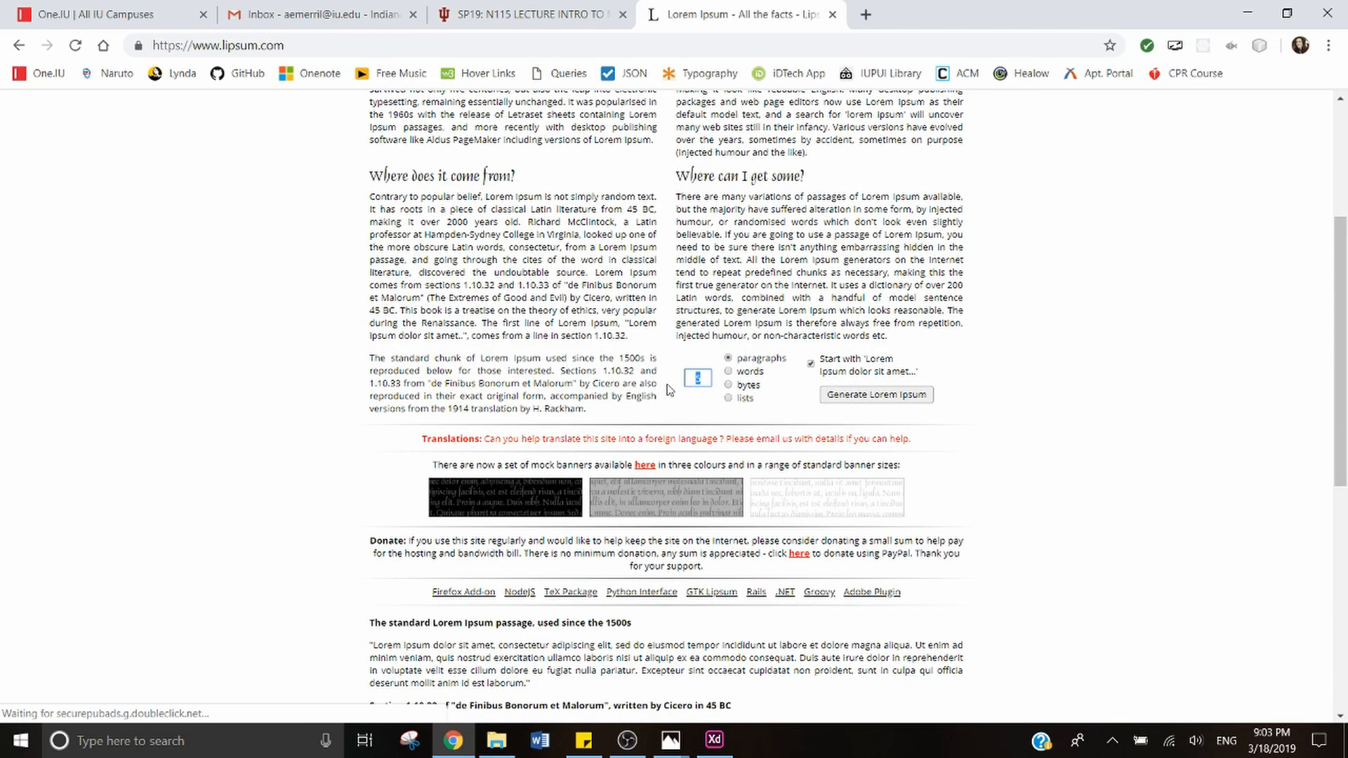
{"action": "type", "text": "2"}
{"action": "key", "text": "Return"}
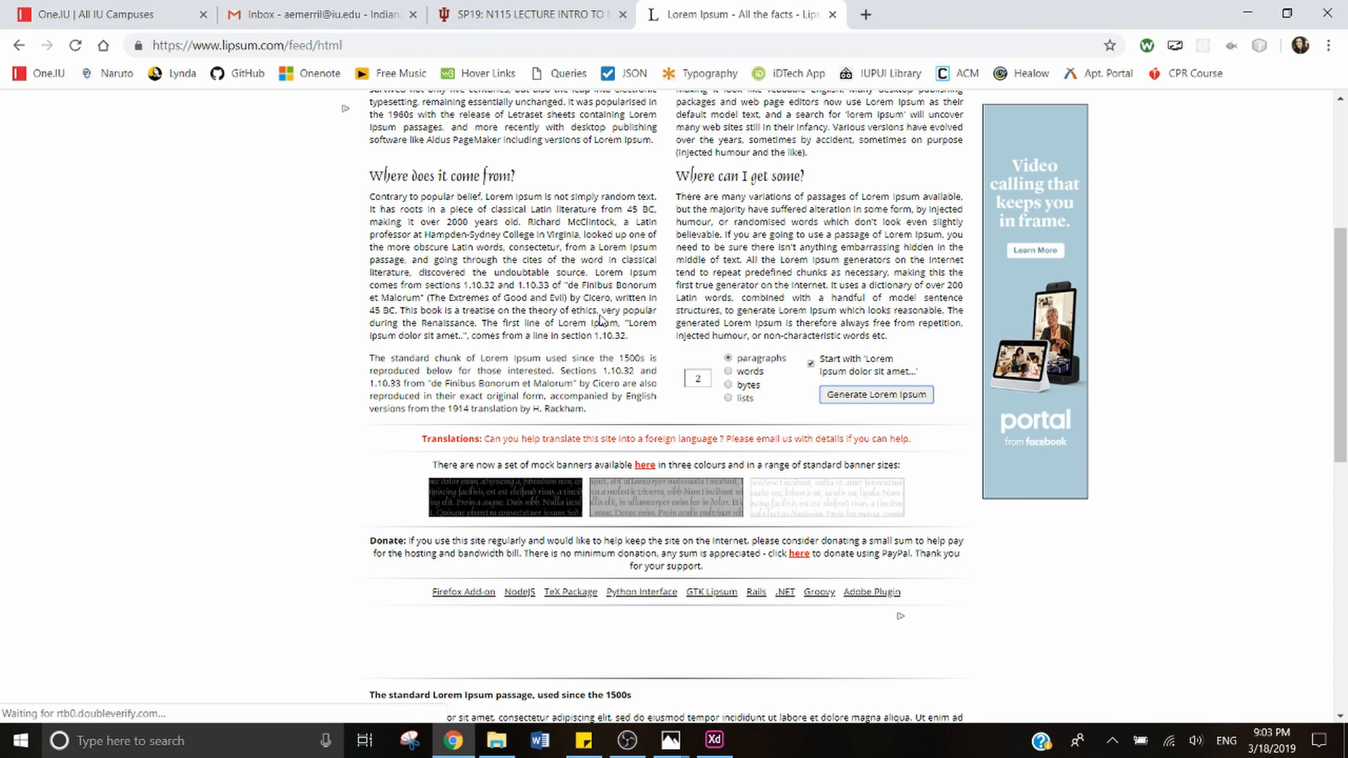
Step: Back in Adobe XD, paste the two generated paragraphs into the Home artboard's content area and set the text size to 25
{"action": "key", "text": "alt+Tab"}
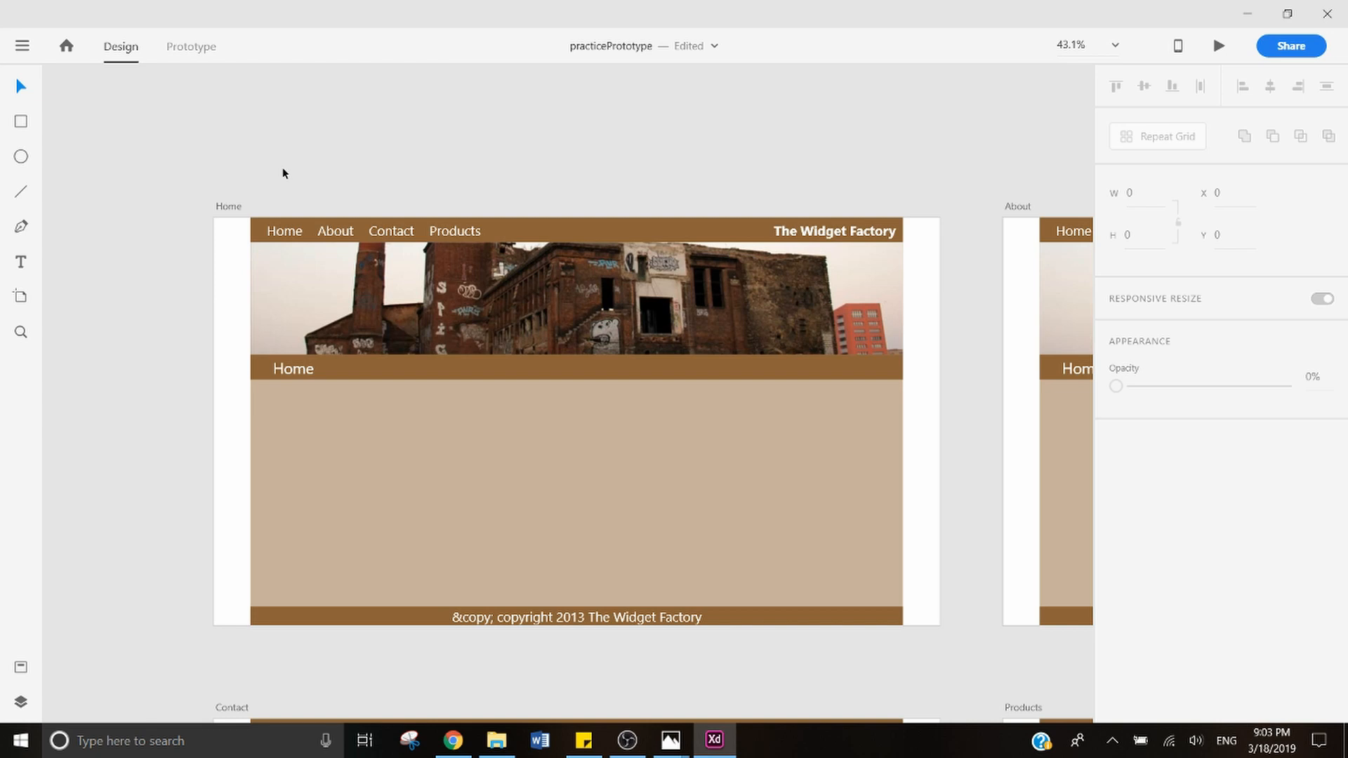
{"action": "key", "text": "ctrl+v"}
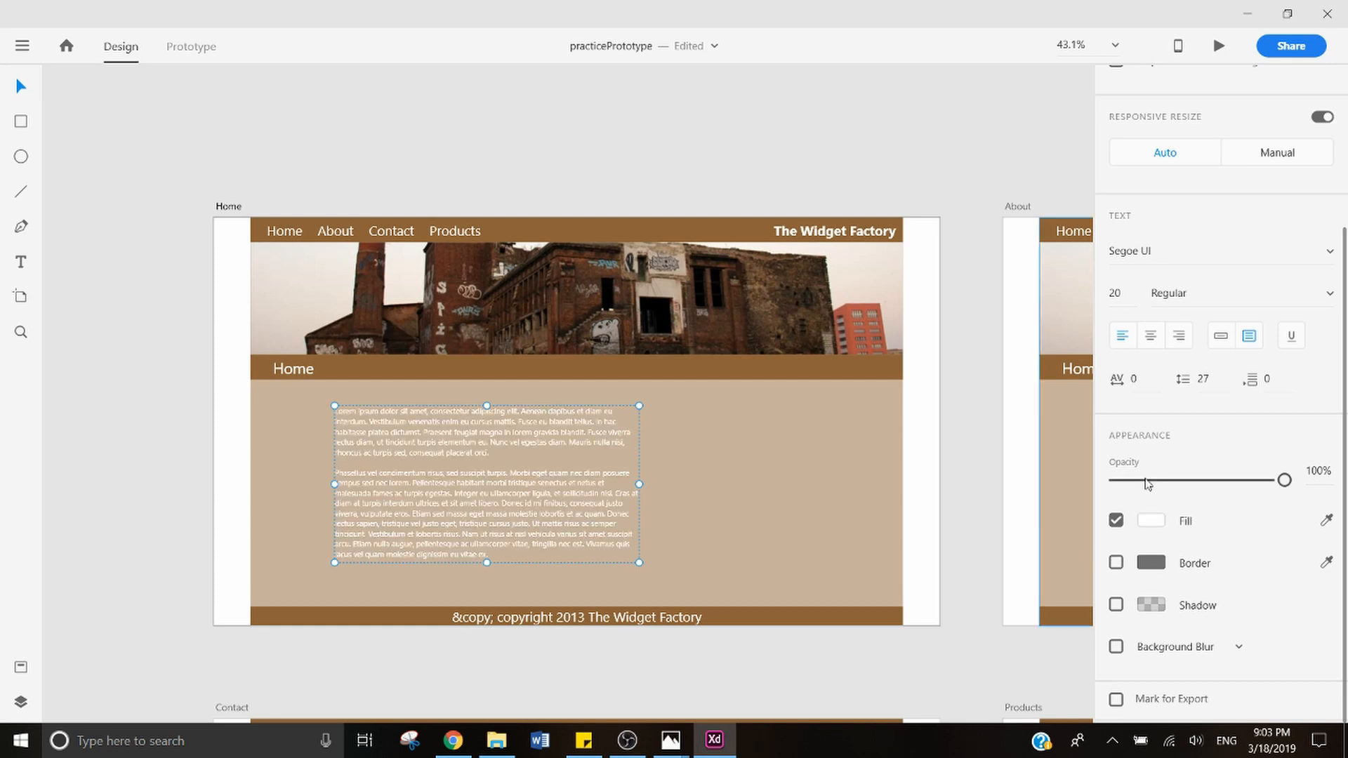
{"action": "scroll", "coordinate": [1147, 483], "scroll_direction": "up", "scroll_amount": 3}
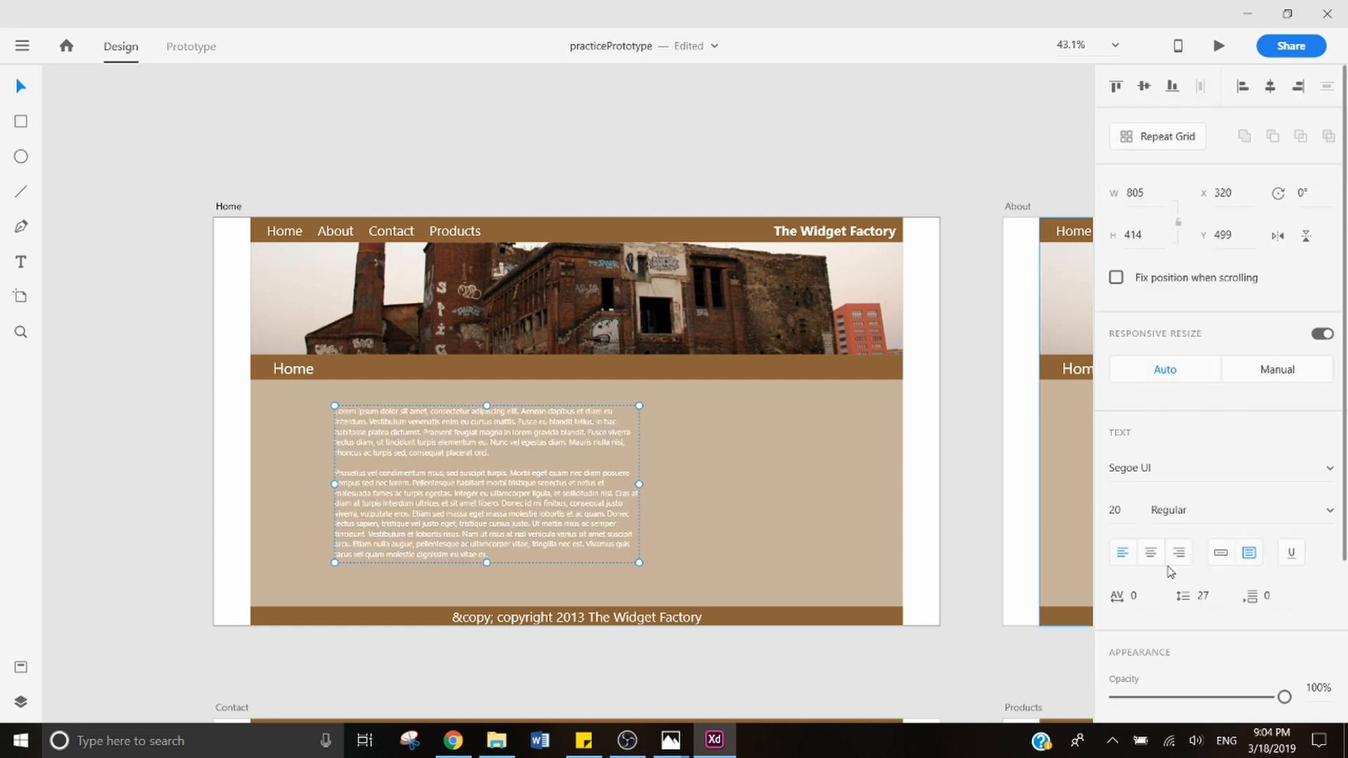
{"action": "double_click", "coordinate": [1132, 513]}
{"action": "type", "text": "35"}
{"action": "key", "text": "Return"}
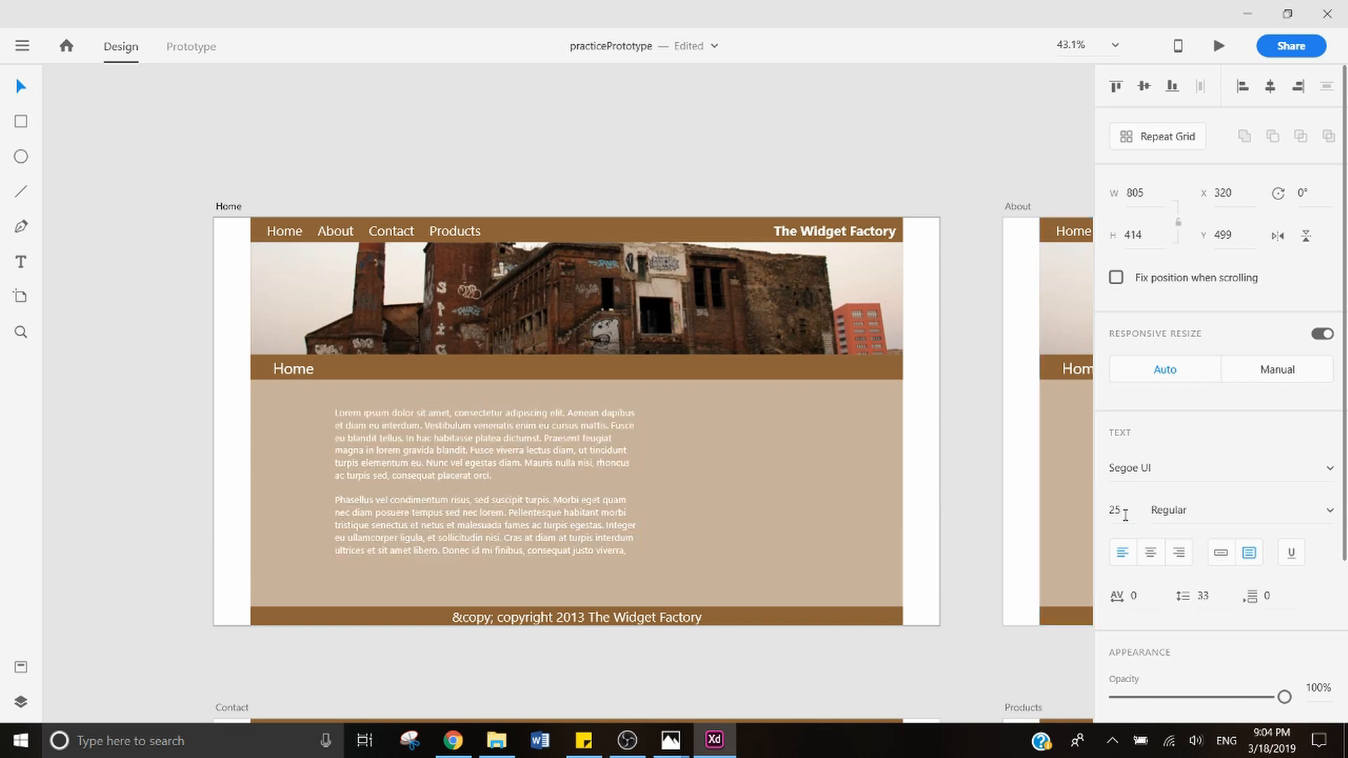
Step: Enlarge the paragraph text box on the Home artboard to about 805 by 805
{"action": "left_click", "coordinate": [383, 443]}
{"action": "left_click_drag", "start_coordinate": [488, 564], "coordinate": [500, 688]}
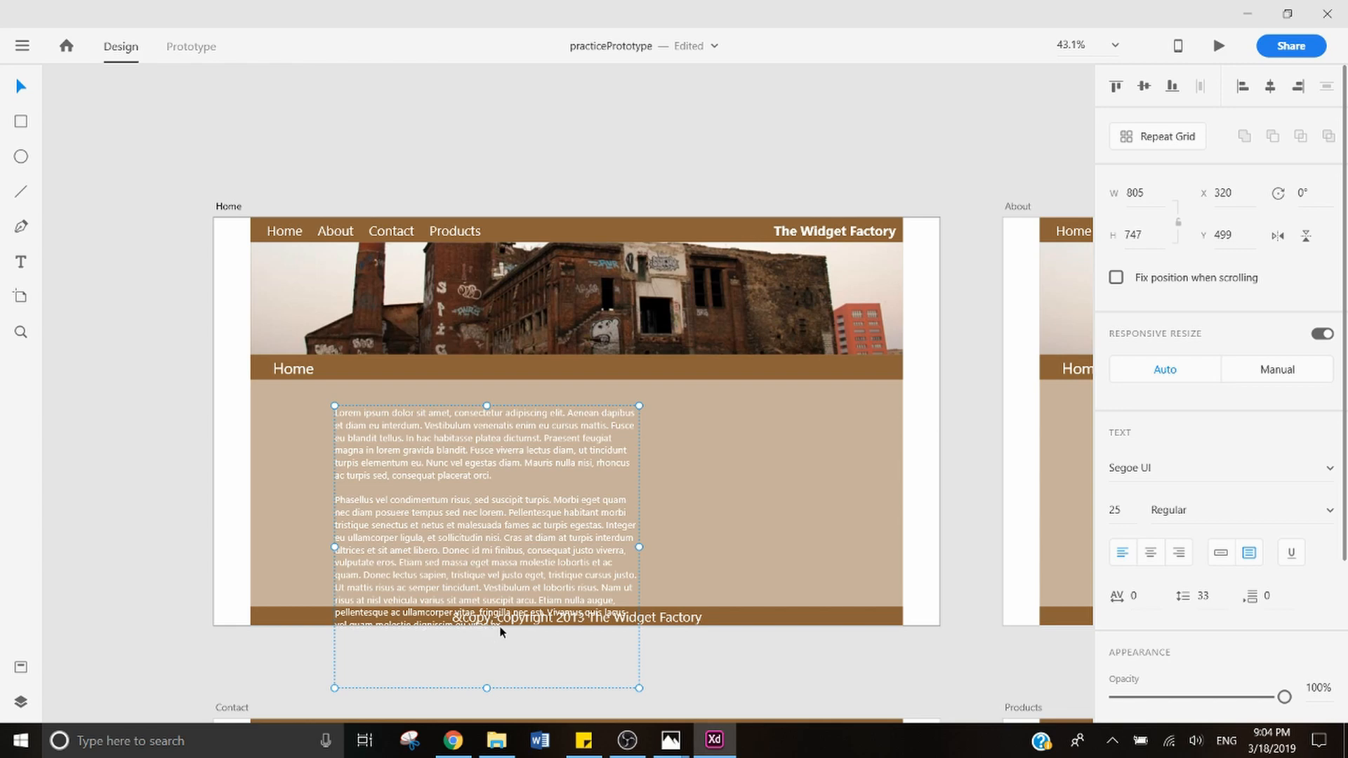
{"action": "mouse_move", "coordinate": [487, 406]}
{"action": "left_mouse_down"}
{"action": "mouse_move", "coordinate": [493, 275]}
{"action": "mouse_move", "coordinate": [493, 384]}
{"action": "left_mouse_up"}
Step: Shorten the placeholder text, ending the first paragraph at "eu blandit tellus." and the second at "vulputate eros."
{"action": "double_click", "coordinate": [499, 608]}
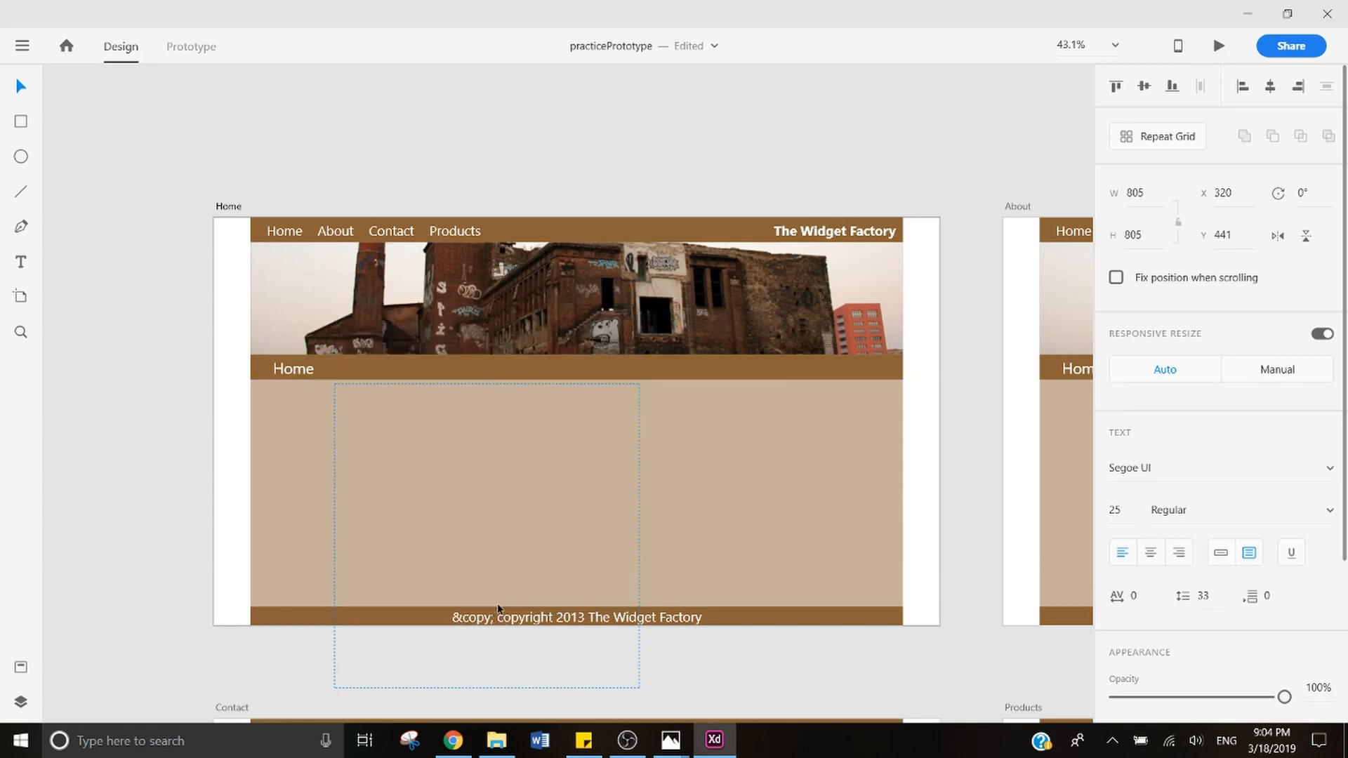
{"action": "key", "text": "ctrl+a"}
{"action": "left_click_drag", "start_coordinate": [512, 603], "coordinate": [400, 542]}
{"action": "key", "text": "BackSpace"}
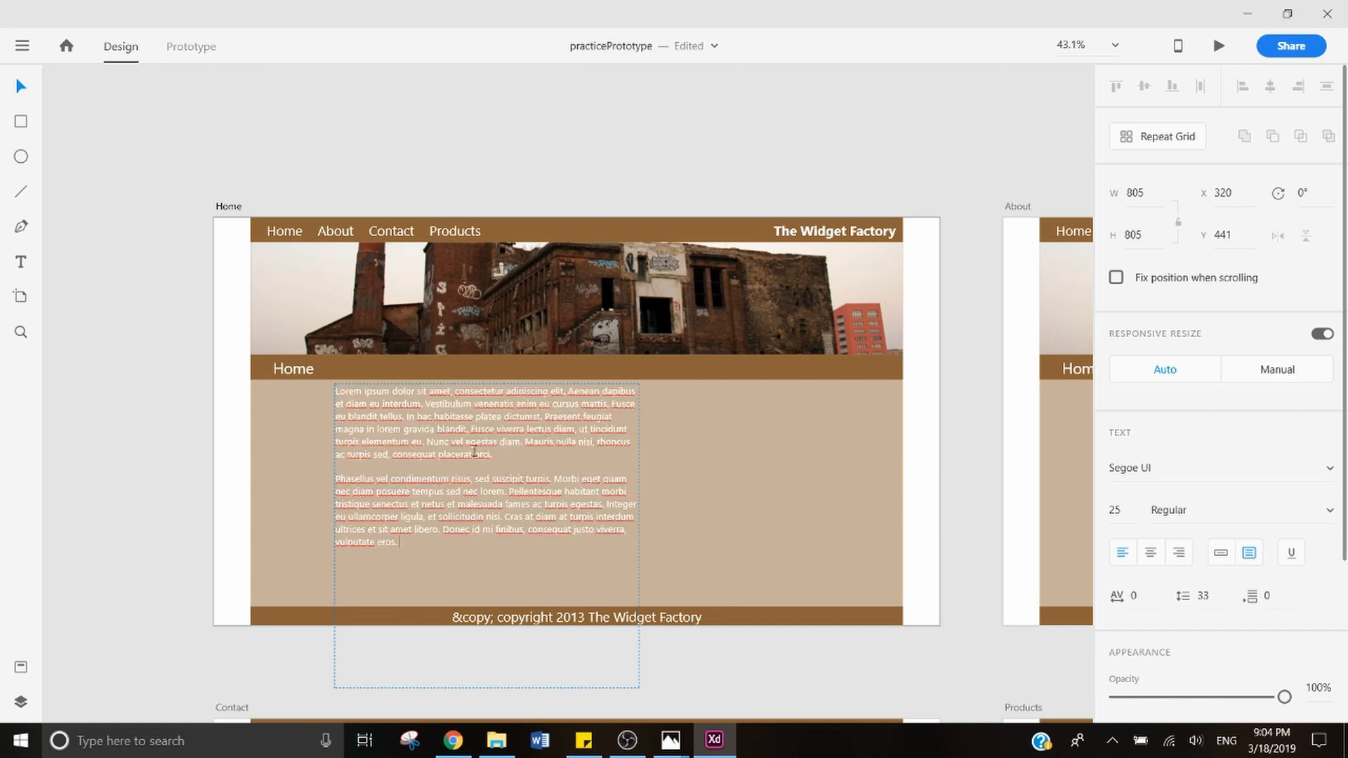
{"action": "left_click_drag", "start_coordinate": [492, 453], "coordinate": [412, 421]}
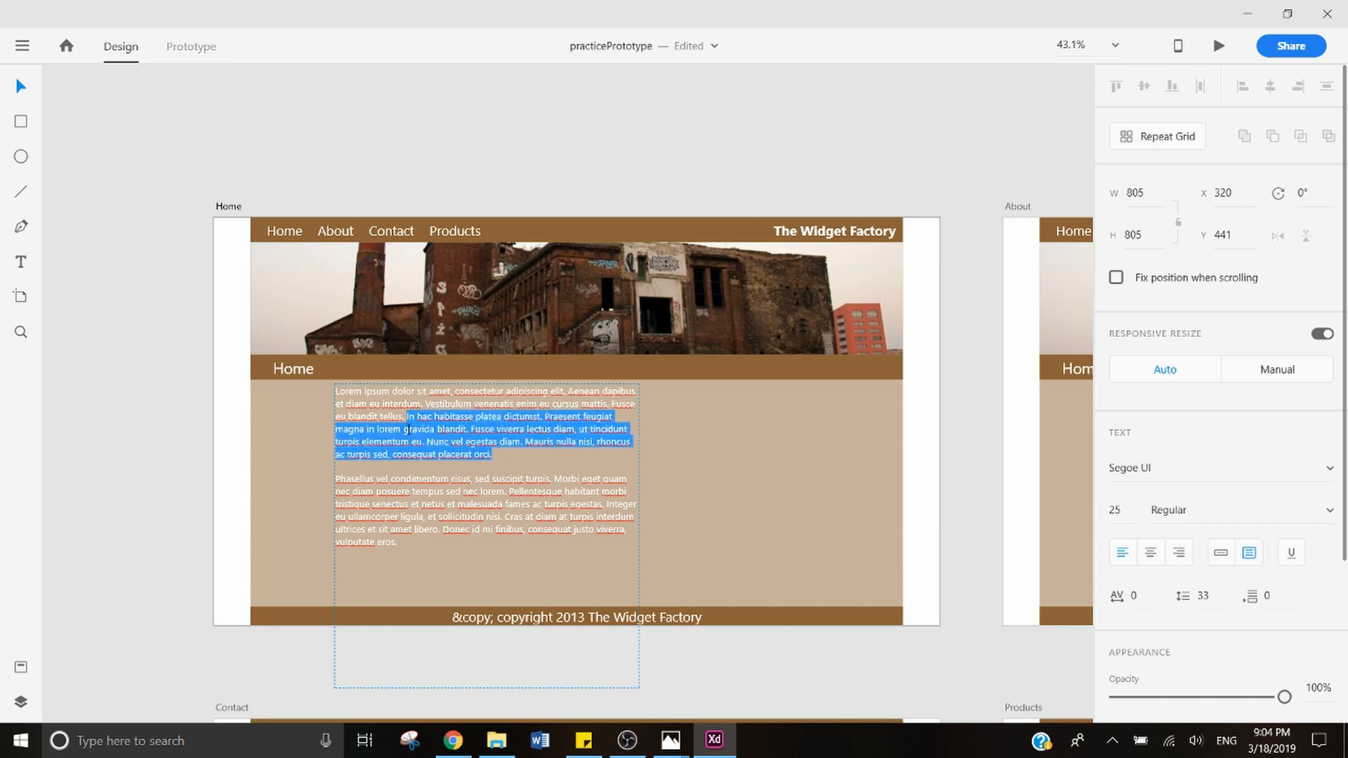
{"action": "key", "text": "BackSpace"}
{"action": "key", "text": "Escape"}
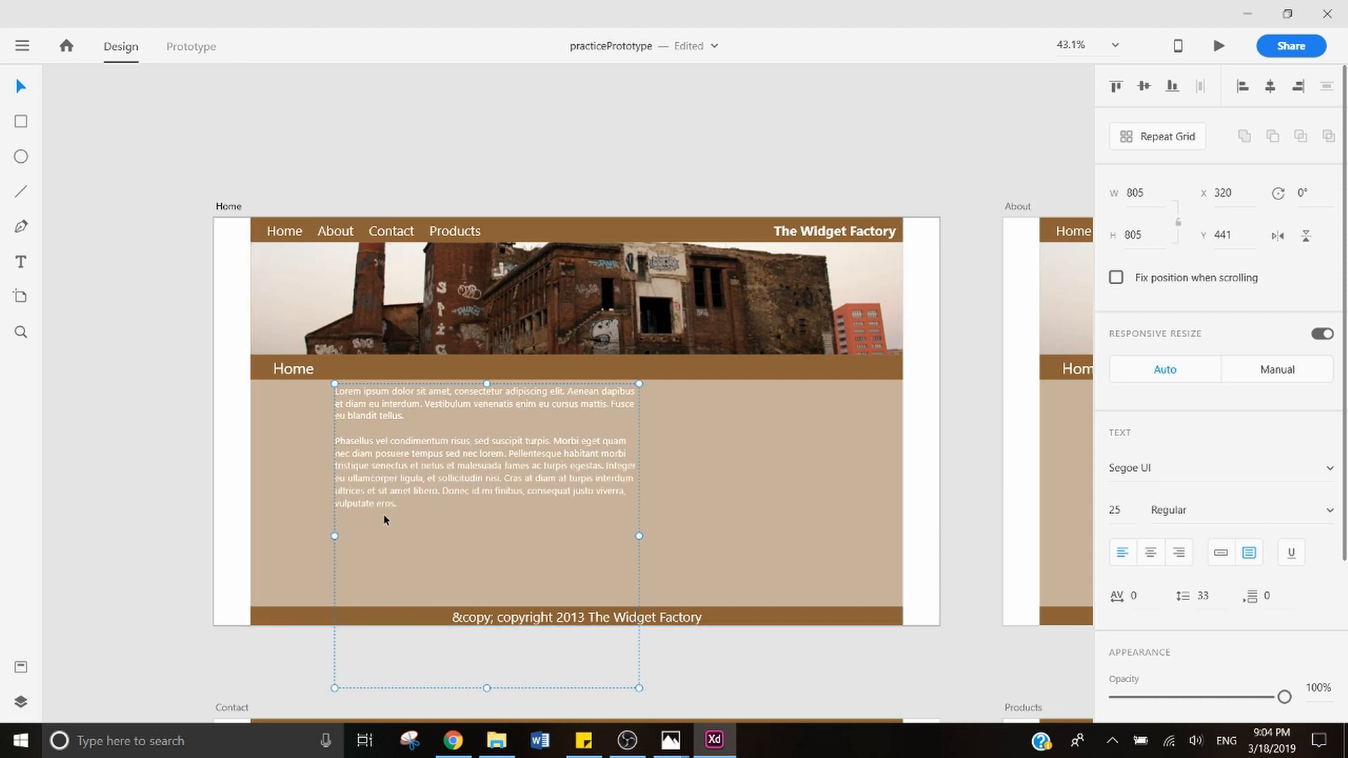
Step: Narrow and shorten the paragraph text box and place it in the left half of the Home content area
{"action": "left_click_drag", "start_coordinate": [487, 688], "coordinate": [448, 511]}
{"action": "left_click_drag", "start_coordinate": [618, 548], "coordinate": [518, 579]}
{"action": "mouse_move", "coordinate": [422, 532]}
{"action": "left_mouse_down"}
{"action": "mouse_move", "coordinate": [426, 511]}
{"action": "mouse_move", "coordinate": [436, 519]}
{"action": "left_mouse_up"}
{"action": "left_click", "coordinate": [653, 106]}
Step: Draw a rectangle about 661 by 388 beside the paragraphs on the Home artboard and remove its border
{"action": "left_click", "coordinate": [21, 121]}
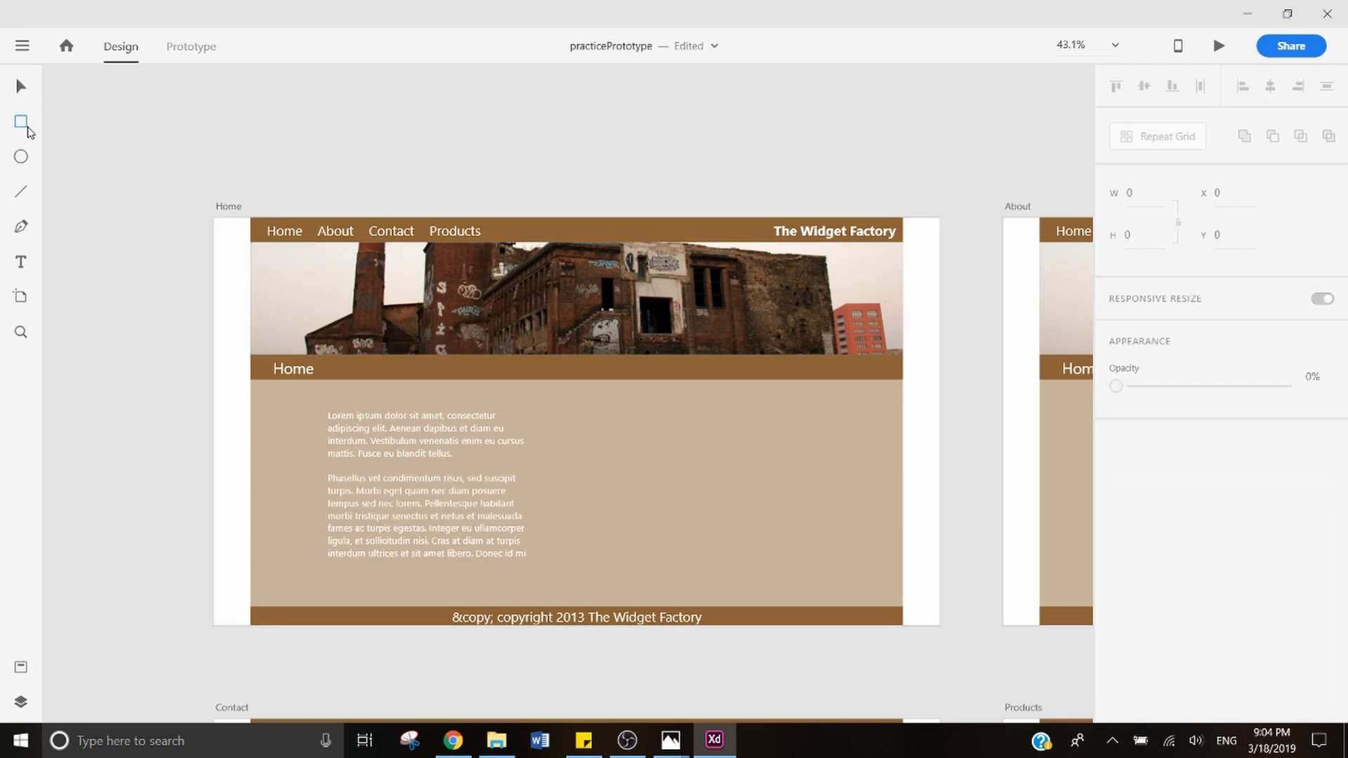
{"action": "mouse_move", "coordinate": [585, 410]}
{"action": "left_mouse_down"}
{"action": "mouse_move", "coordinate": [847, 553]}
{"action": "mouse_move", "coordinate": [835, 556]}
{"action": "left_mouse_up"}
{"action": "left_click", "coordinate": [1116, 602]}
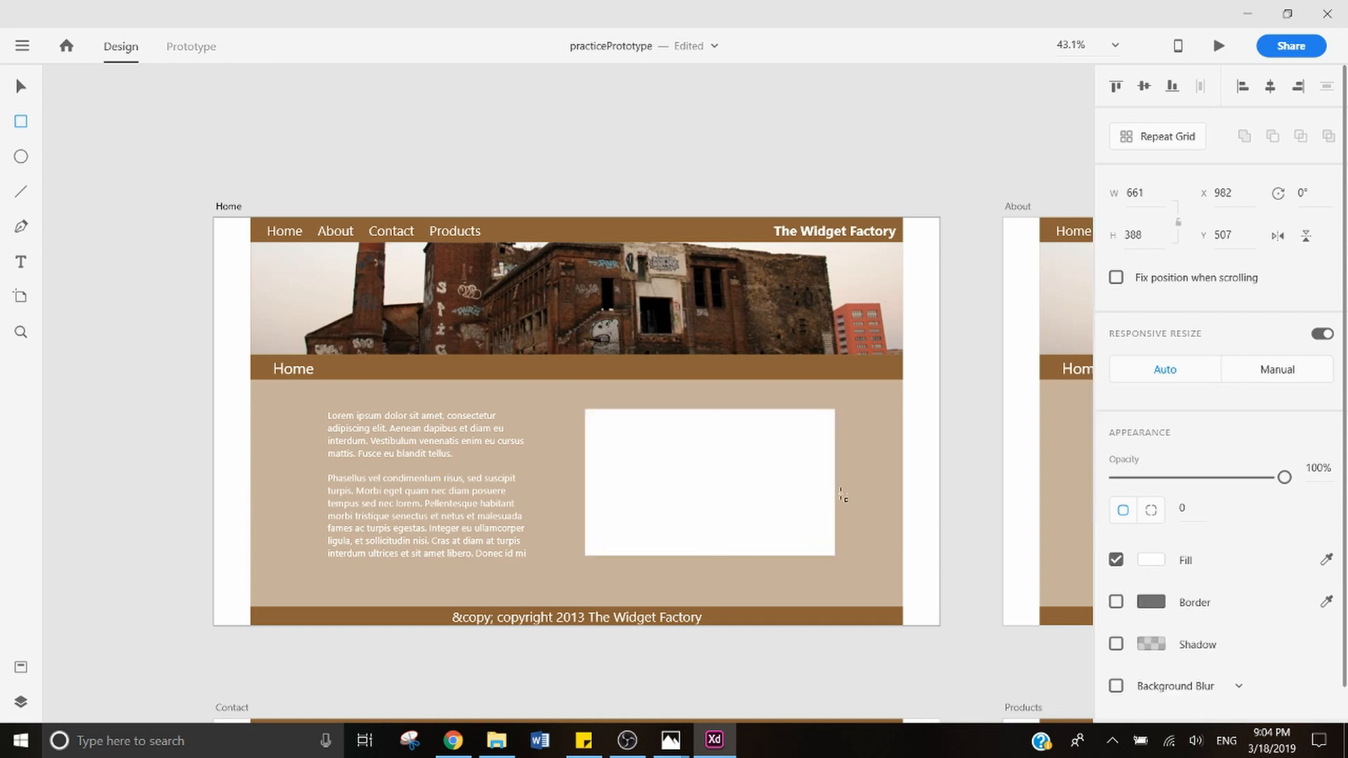
Step: Resize the white rectangle to about 373 by 395 and move it to about X 1209, Y 507
{"action": "key", "text": "v"}
{"action": "left_click_drag", "start_coordinate": [836, 483], "coordinate": [731, 496]}
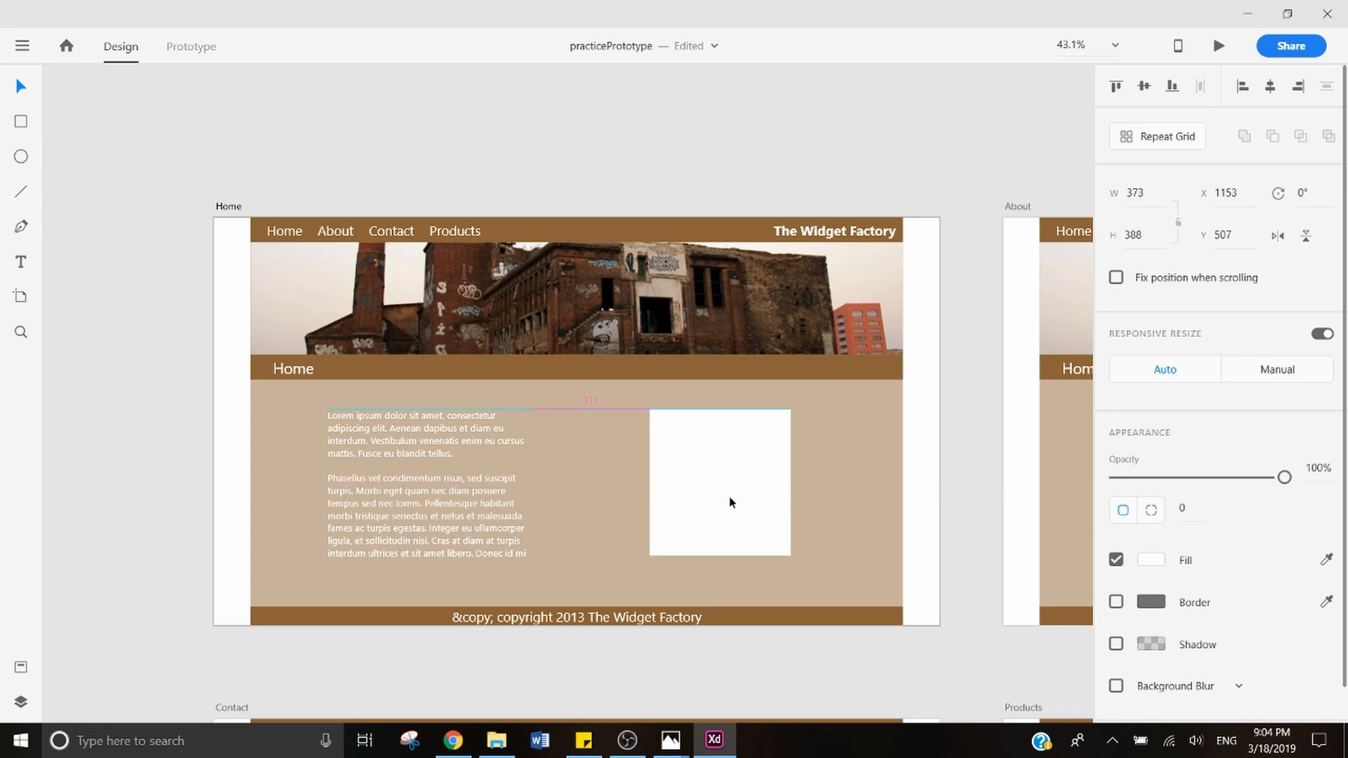
{"action": "left_click", "coordinate": [772, 671]}
{"action": "mouse_move", "coordinate": [750, 546]}
{"action": "left_mouse_down"}
{"action": "mouse_move", "coordinate": [741, 529]}
{"action": "mouse_move", "coordinate": [758, 524]}
{"action": "mouse_move", "coordinate": [743, 554]}
{"action": "left_mouse_up"}
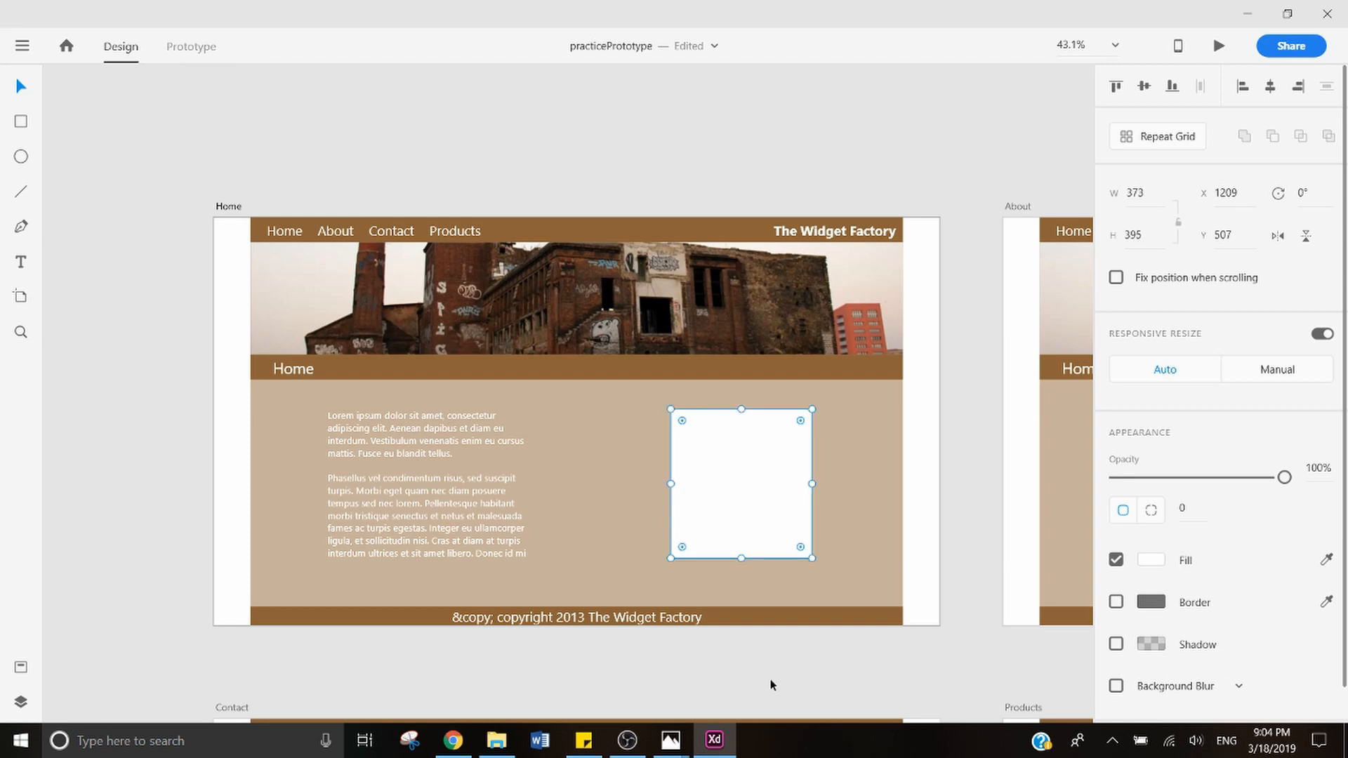
{"action": "left_click", "coordinate": [773, 679]}
Step: Fill the white rectangle with the chairs image from the homeworkFiles images folder and save the document
{"action": "left_click", "coordinate": [496, 740]}
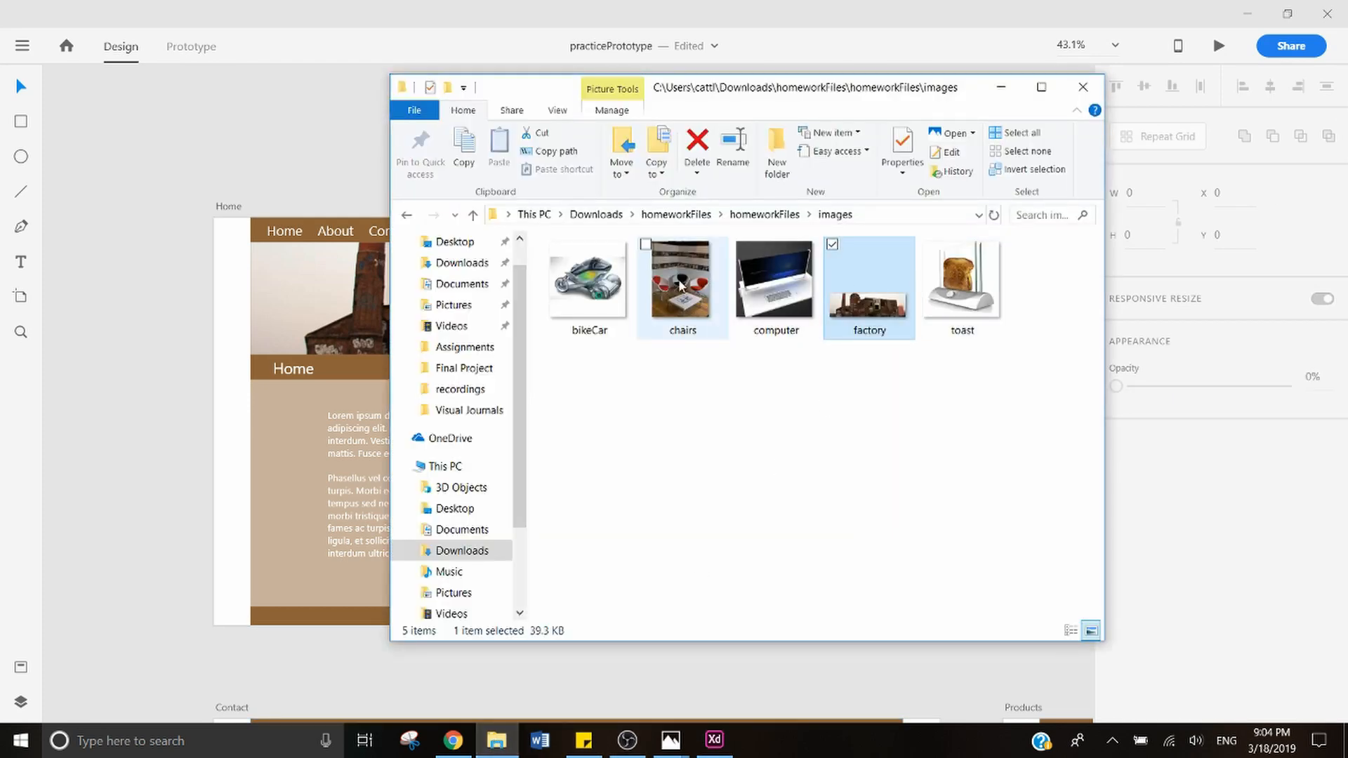
{"action": "left_click_drag", "start_coordinate": [858, 84], "coordinate": [365, 80]}
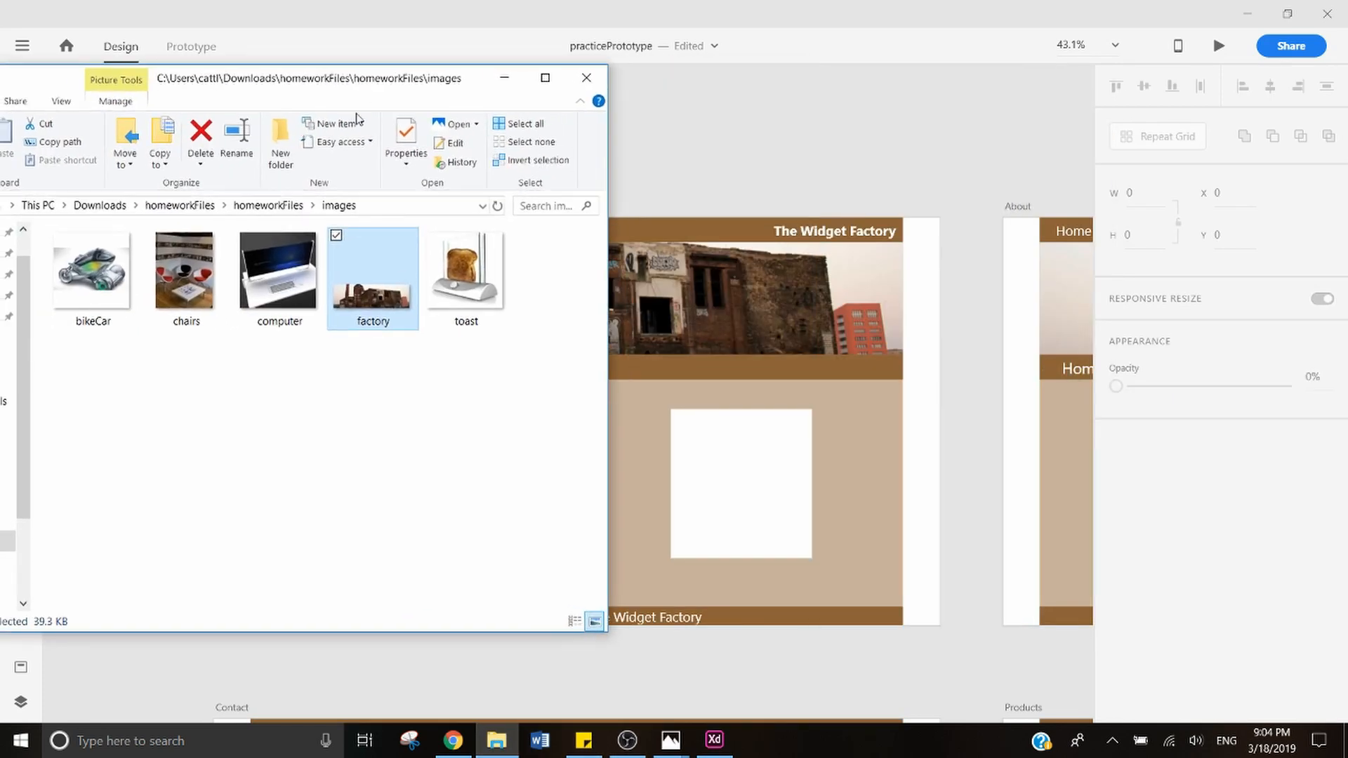
{"action": "left_click", "coordinate": [188, 278]}
{"action": "left_click_drag", "start_coordinate": [189, 280], "coordinate": [746, 450]}
{"action": "left_click", "coordinate": [814, 656]}
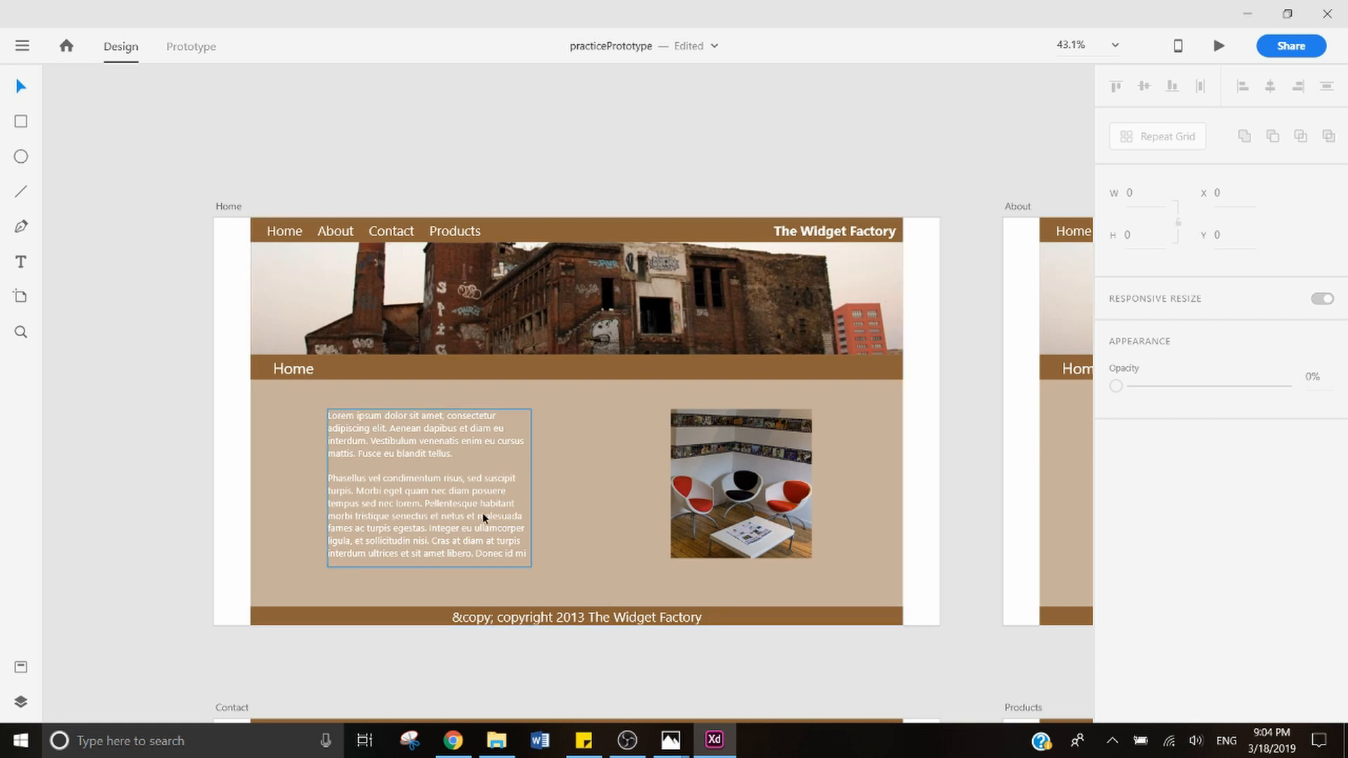
{"action": "key", "text": "ctrl+s"}
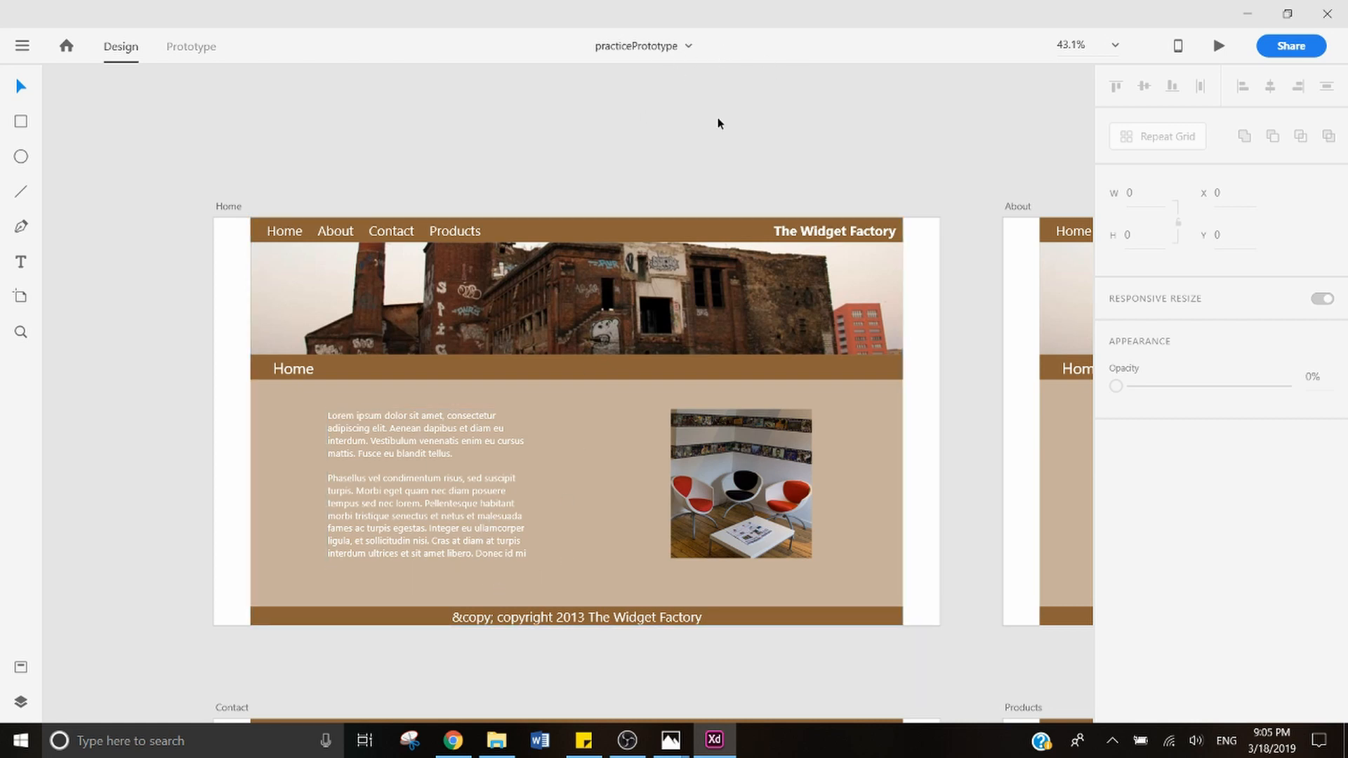
Step: Examine the about.jpg layout in Photos for the content of the About page
{"action": "scroll", "coordinate": [586, 344], "scroll_direction": "right", "scroll_amount": 3}
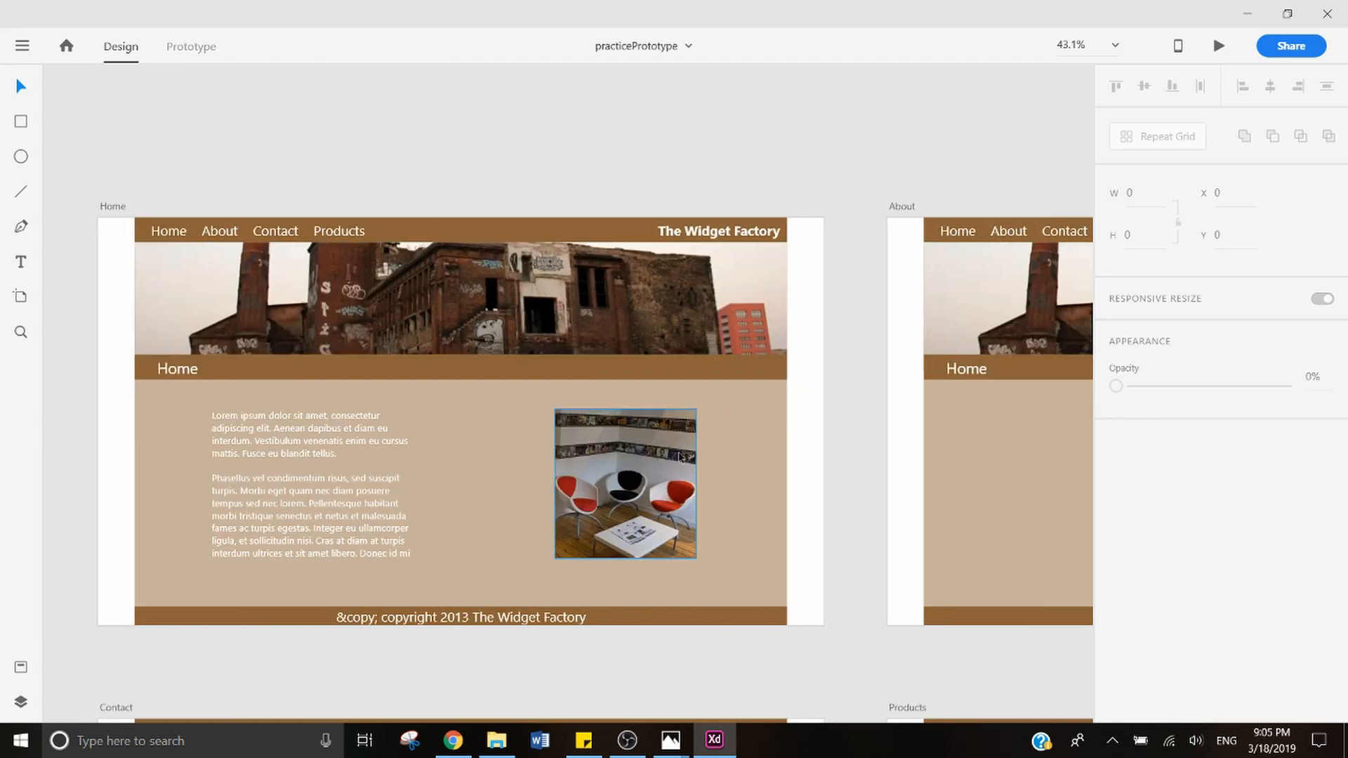
{"action": "scroll", "coordinate": [751, 343], "scroll_direction": "right", "scroll_amount": 15}
{"action": "mouse_move", "coordinate": [687, 732]}
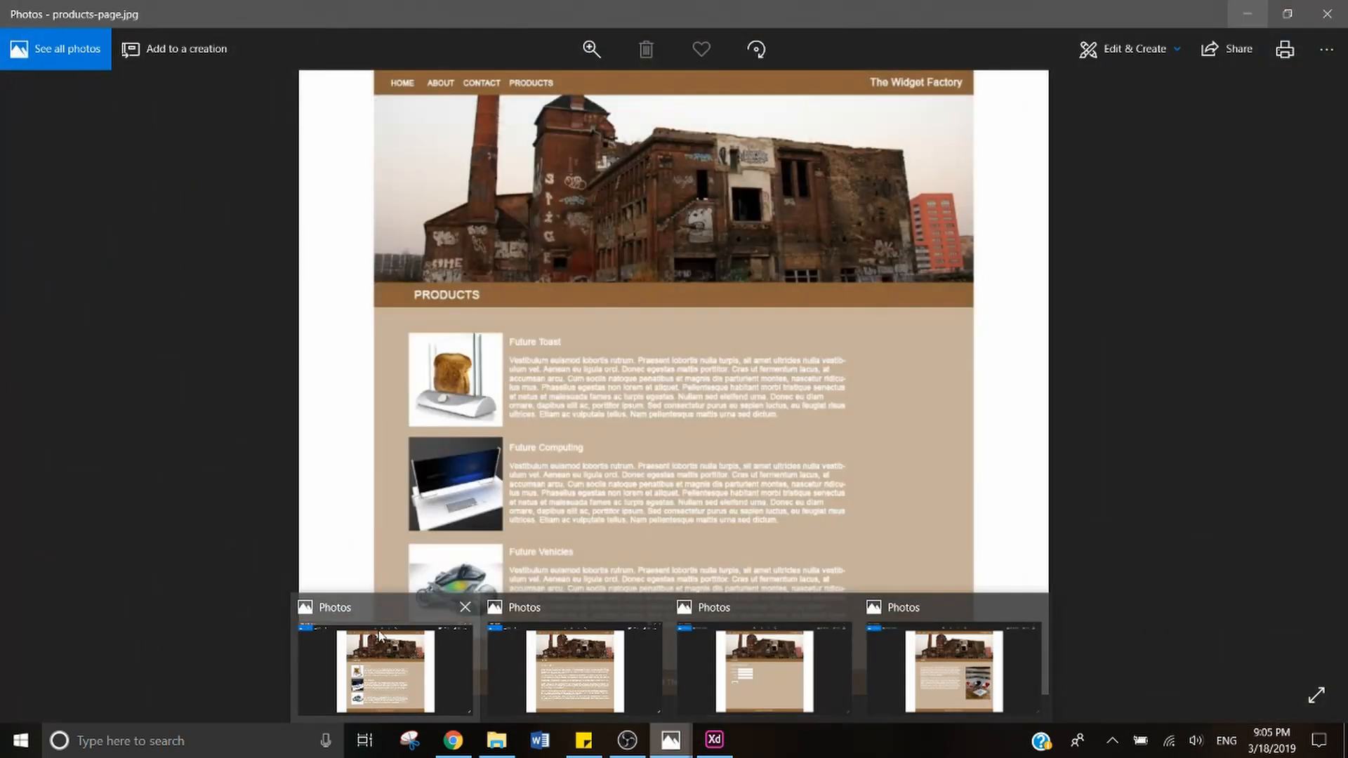
{"action": "mouse_move", "coordinate": [848, 672]}
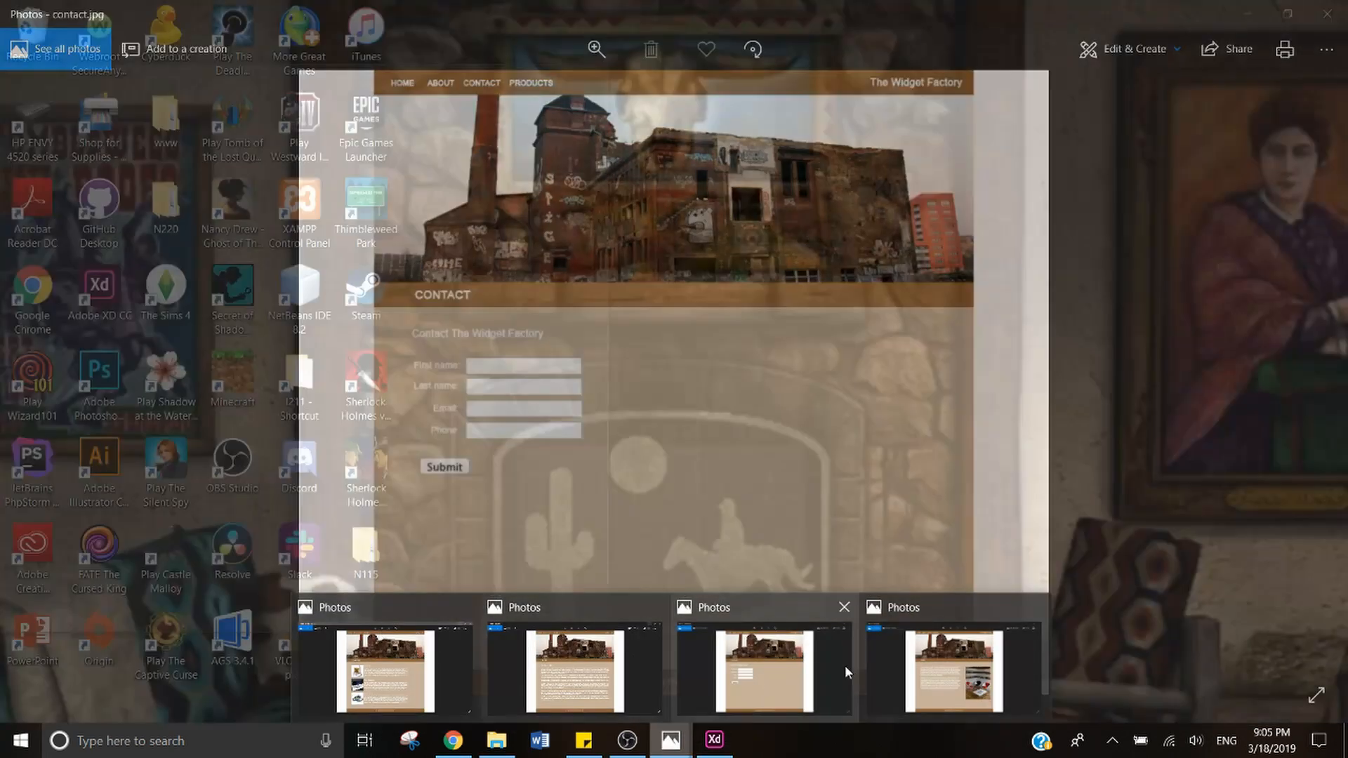
{"action": "left_click", "coordinate": [576, 667]}
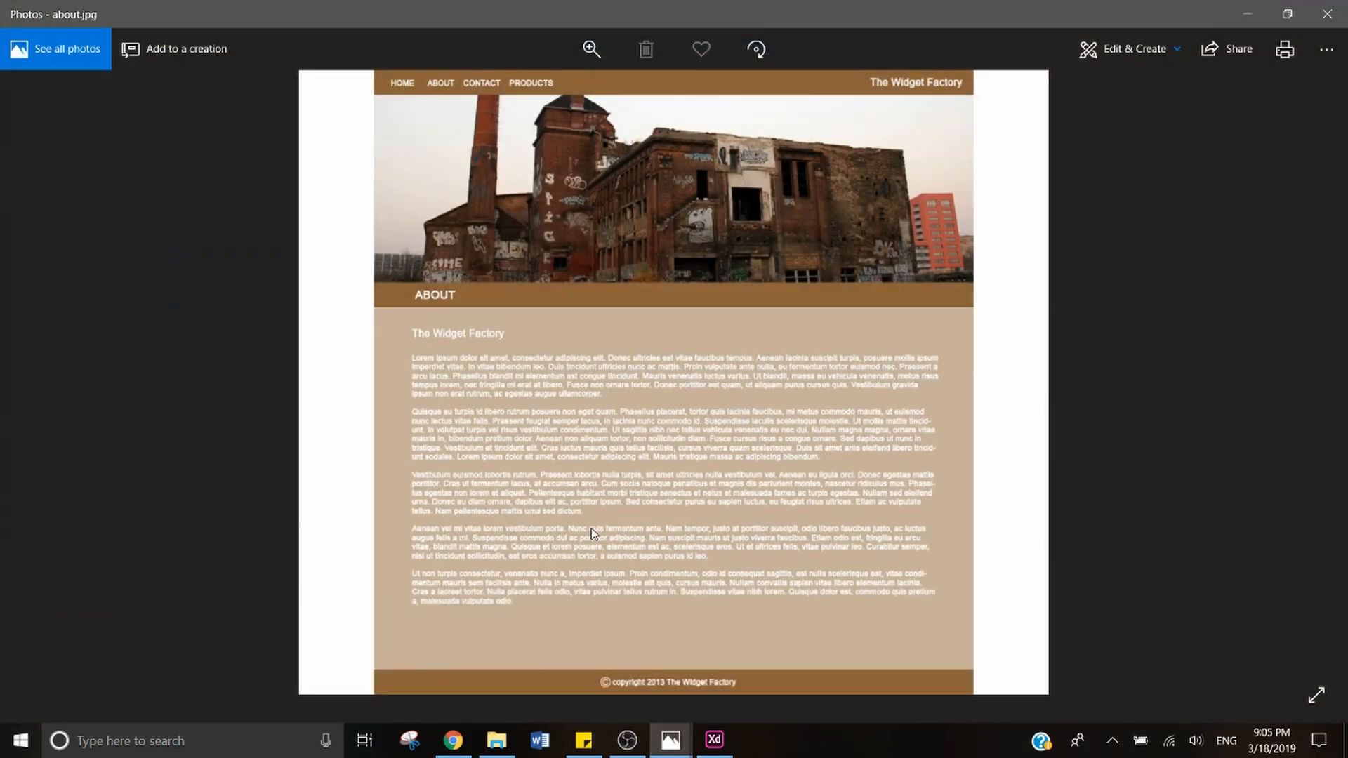
{"action": "left_click", "coordinate": [453, 741]}
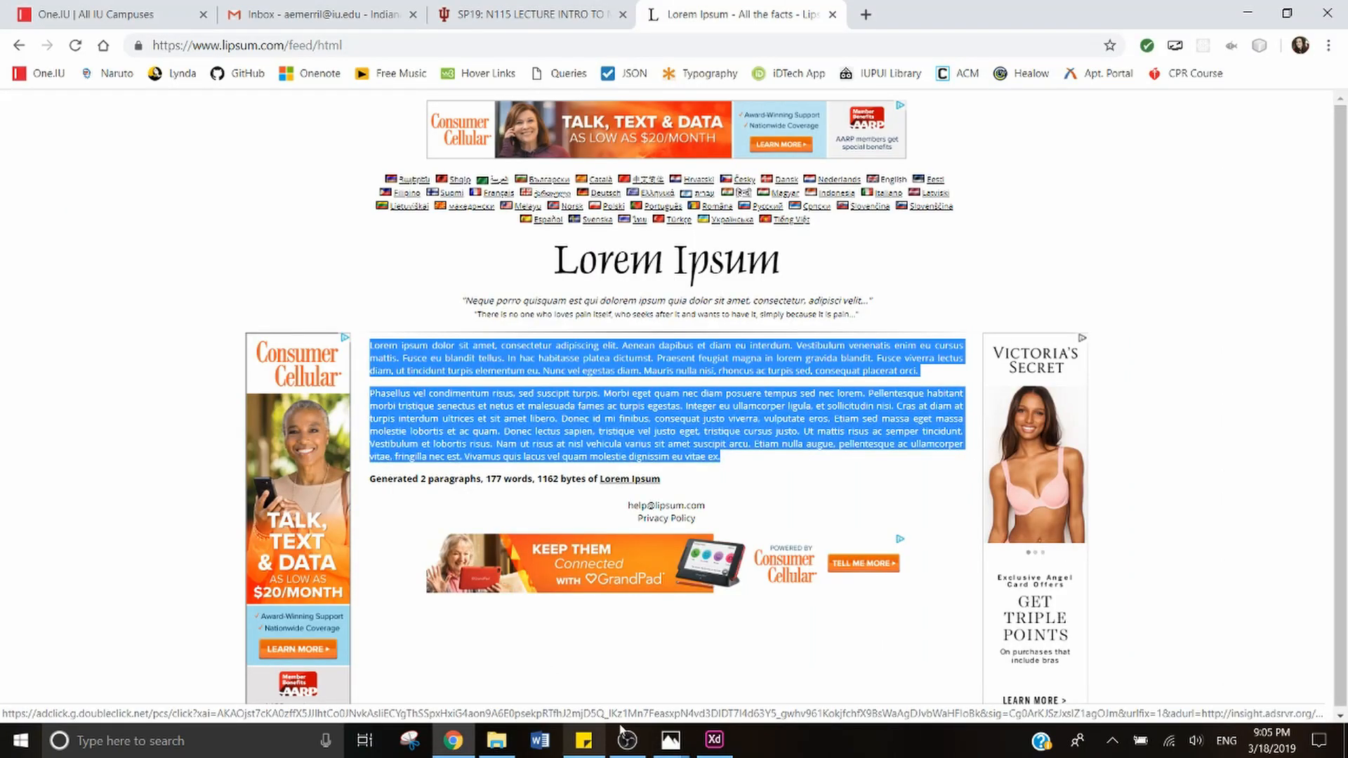
{"action": "left_click", "coordinate": [714, 740]}
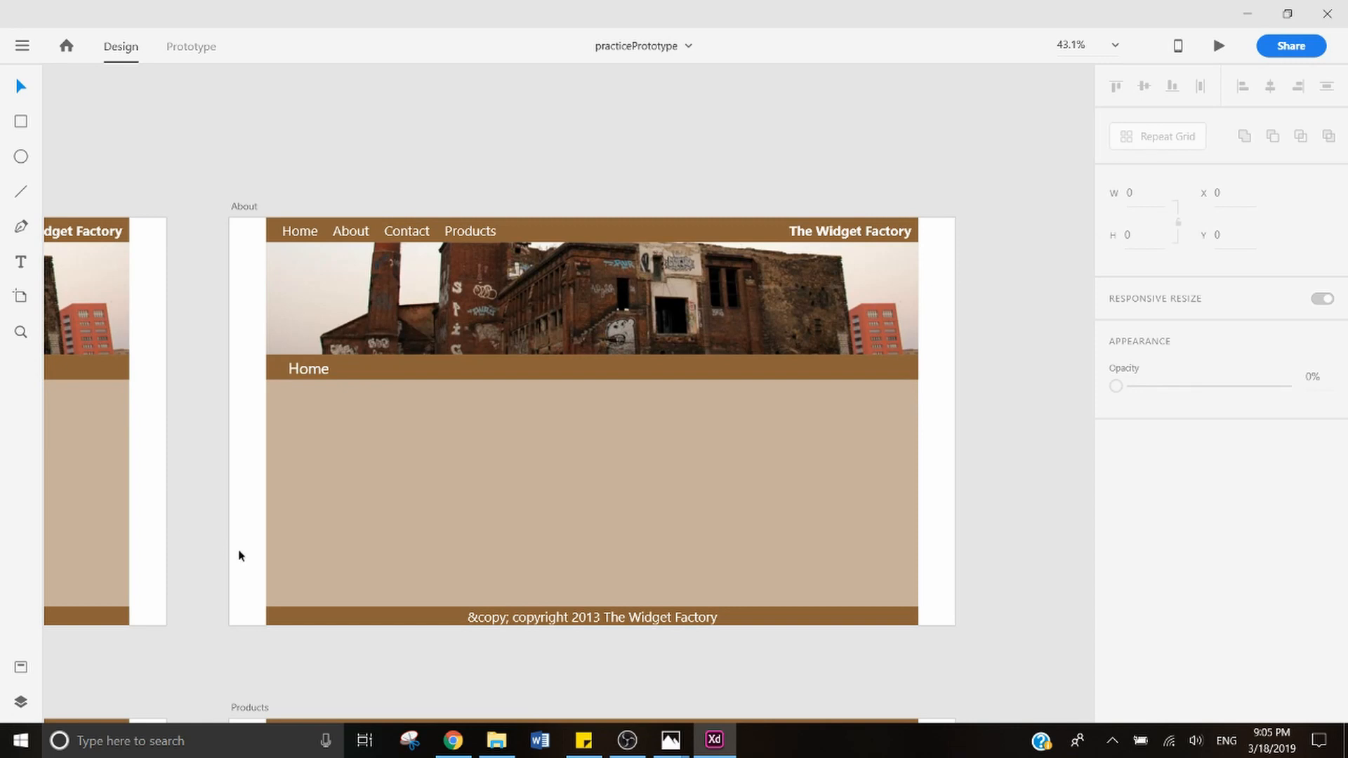
Step: Copy the Home paragraph text box to the About artboard at about X 264, Y 457 and widen it to about 1404
{"action": "scroll", "coordinate": [239, 556], "scroll_direction": "left", "scroll_amount": 8}
{"action": "left_click", "coordinate": [154, 466]}
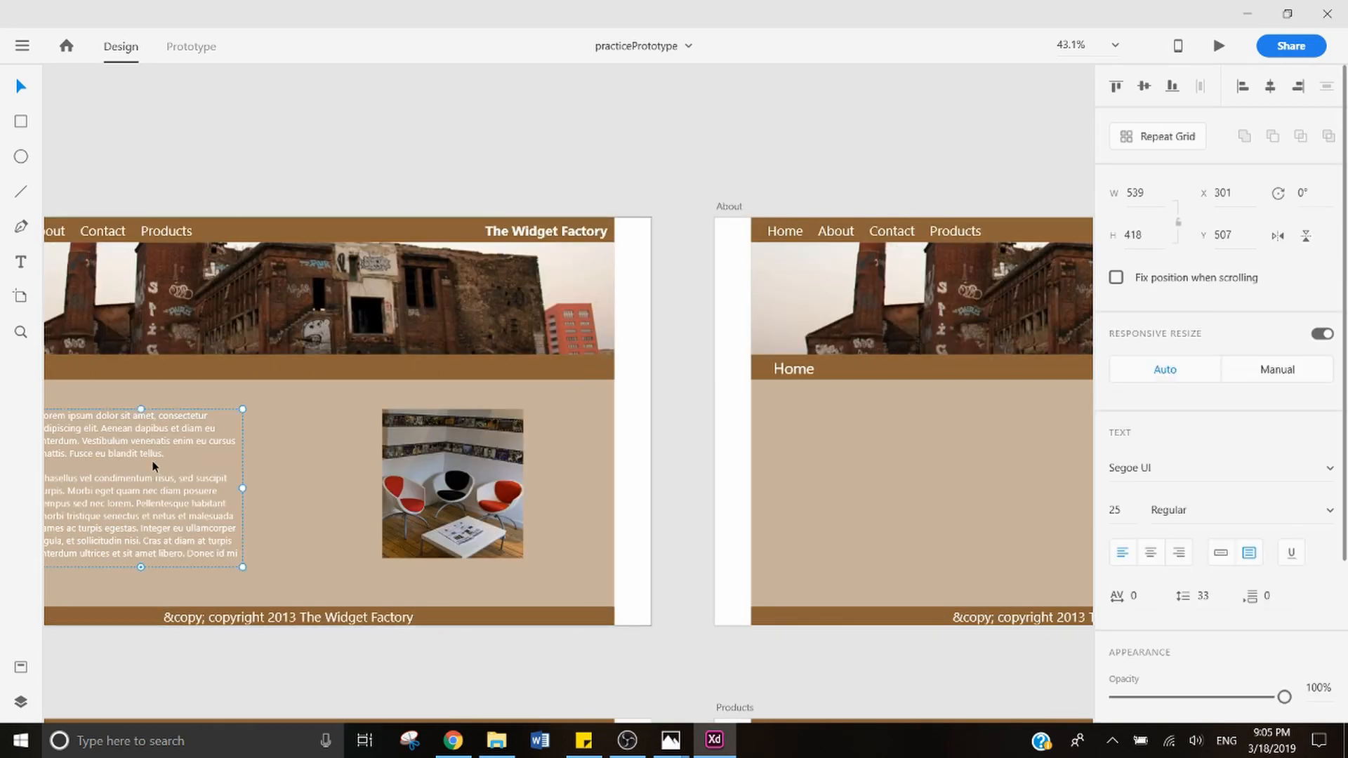
{"action": "key", "text": "ctrl+c"}
{"action": "scroll", "coordinate": [496, 478], "scroll_direction": "right", "scroll_amount": 7}
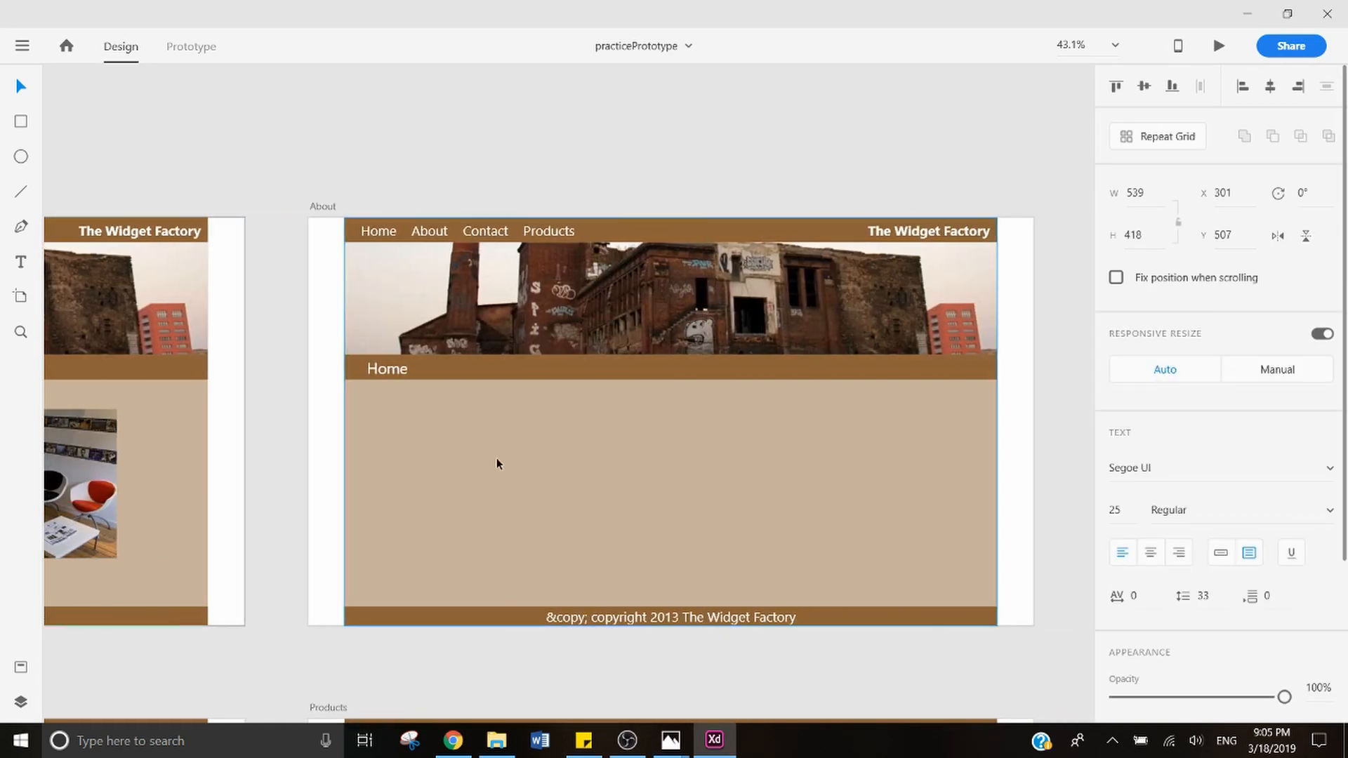
{"action": "key", "text": "ctrl+v"}
{"action": "left_click_drag", "start_coordinate": [137, 442], "coordinate": [456, 500]}
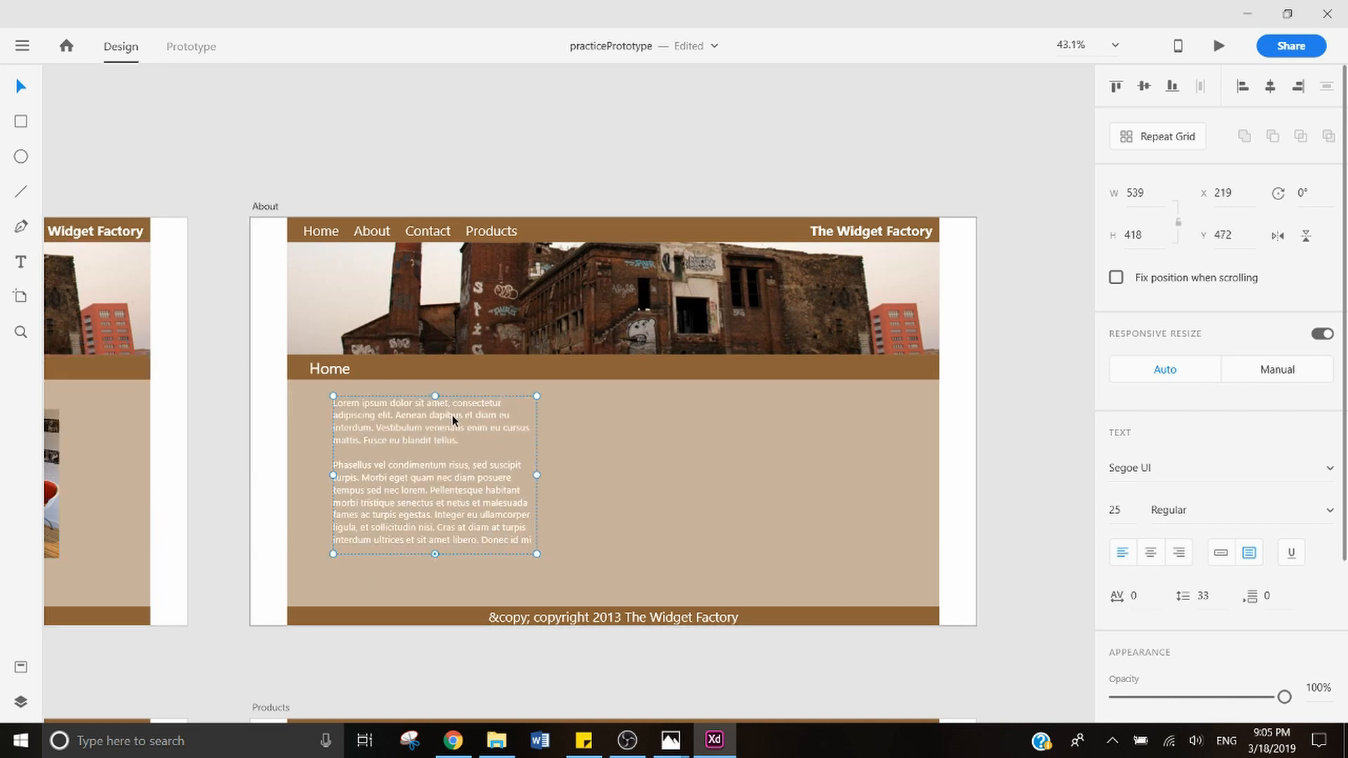
{"action": "mouse_move", "coordinate": [452, 415]}
{"action": "left_mouse_down"}
{"action": "mouse_move", "coordinate": [524, 418]}
{"action": "mouse_move", "coordinate": [458, 409]}
{"action": "mouse_move", "coordinate": [469, 411]}
{"action": "left_mouse_up"}
{"action": "left_click_drag", "start_coordinate": [553, 470], "coordinate": [881, 500]}
Step: Append two more copies of the two lorem ipsum paragraphs inside the About text box, separated by a blank line
{"action": "double_click", "coordinate": [415, 445]}
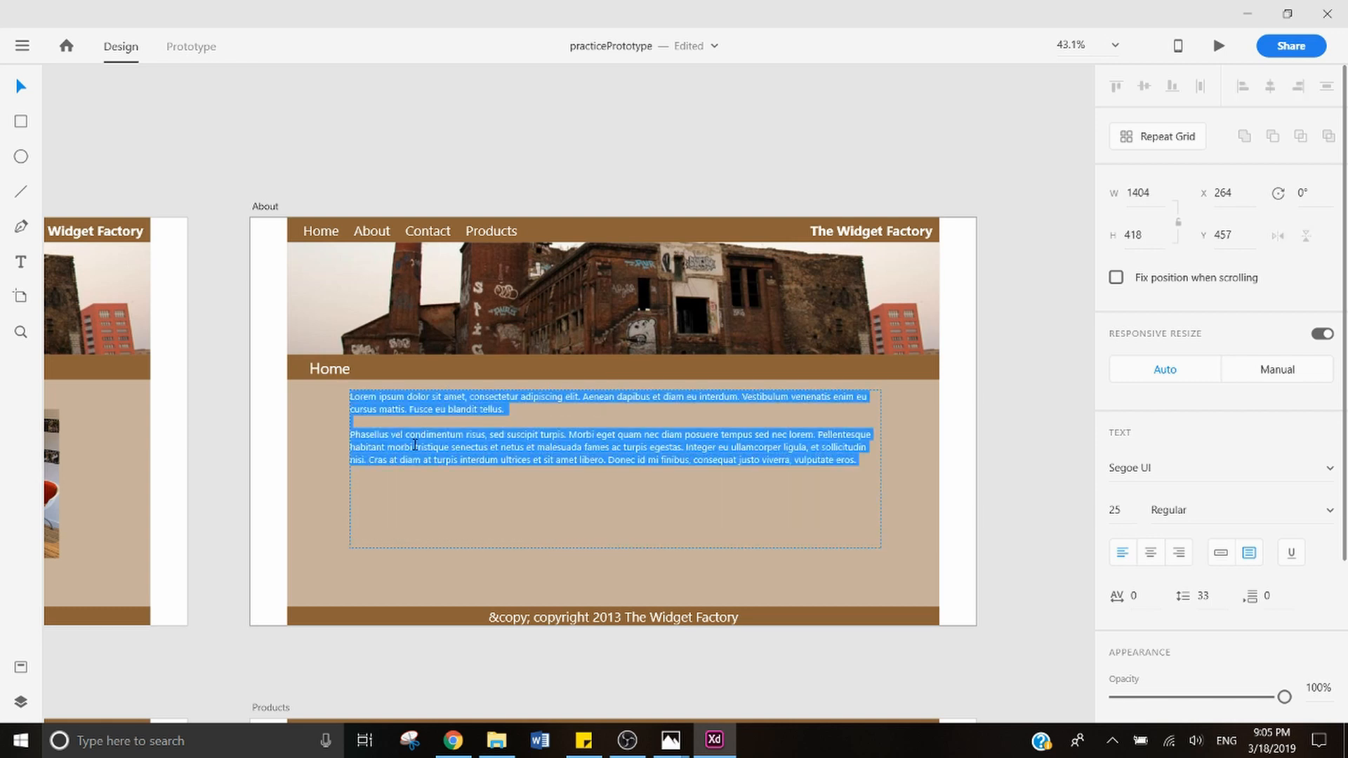
{"action": "left_click", "coordinate": [352, 436]}
{"action": "left_click", "coordinate": [873, 457], "text": "shift"}
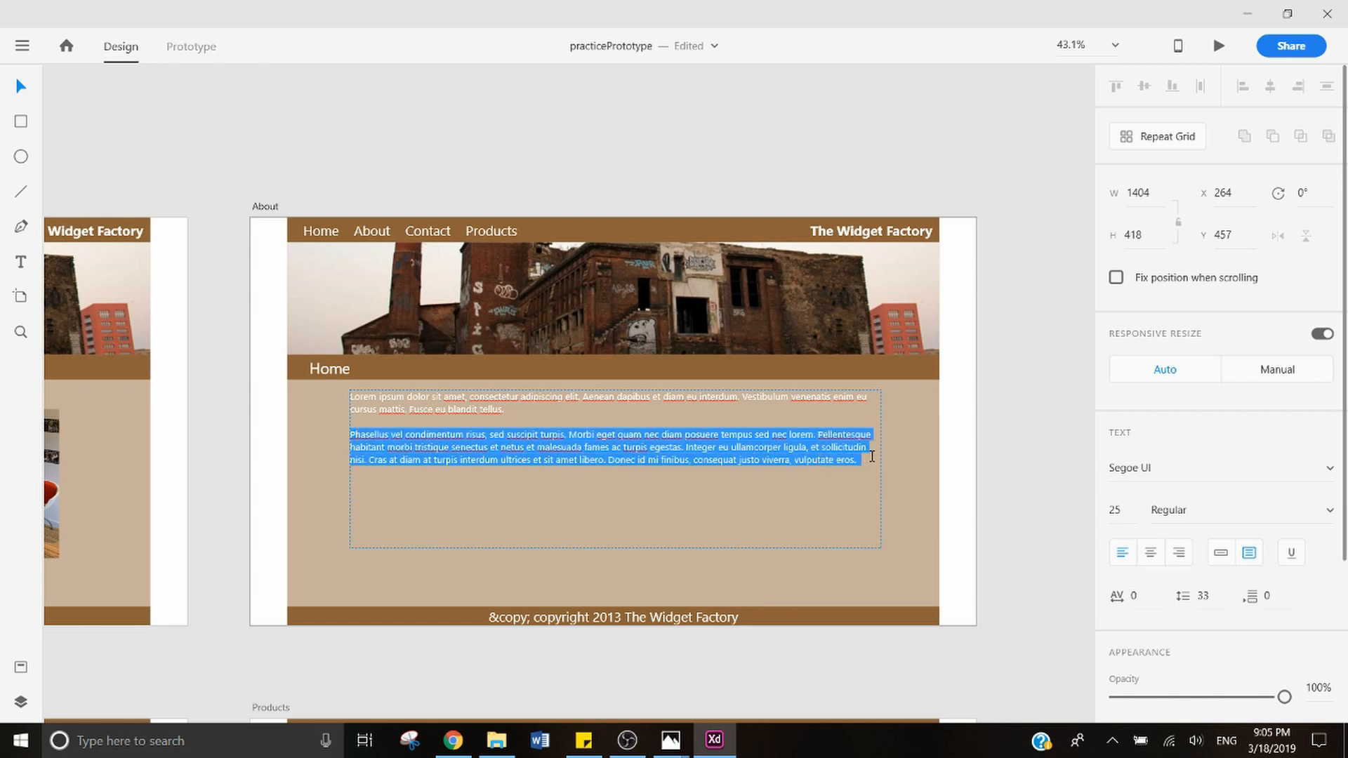
{"action": "left_click", "coordinate": [696, 491]}
{"action": "left_click_drag", "start_coordinate": [876, 454], "coordinate": [353, 399]}
{"action": "left_click", "coordinate": [873, 460]}
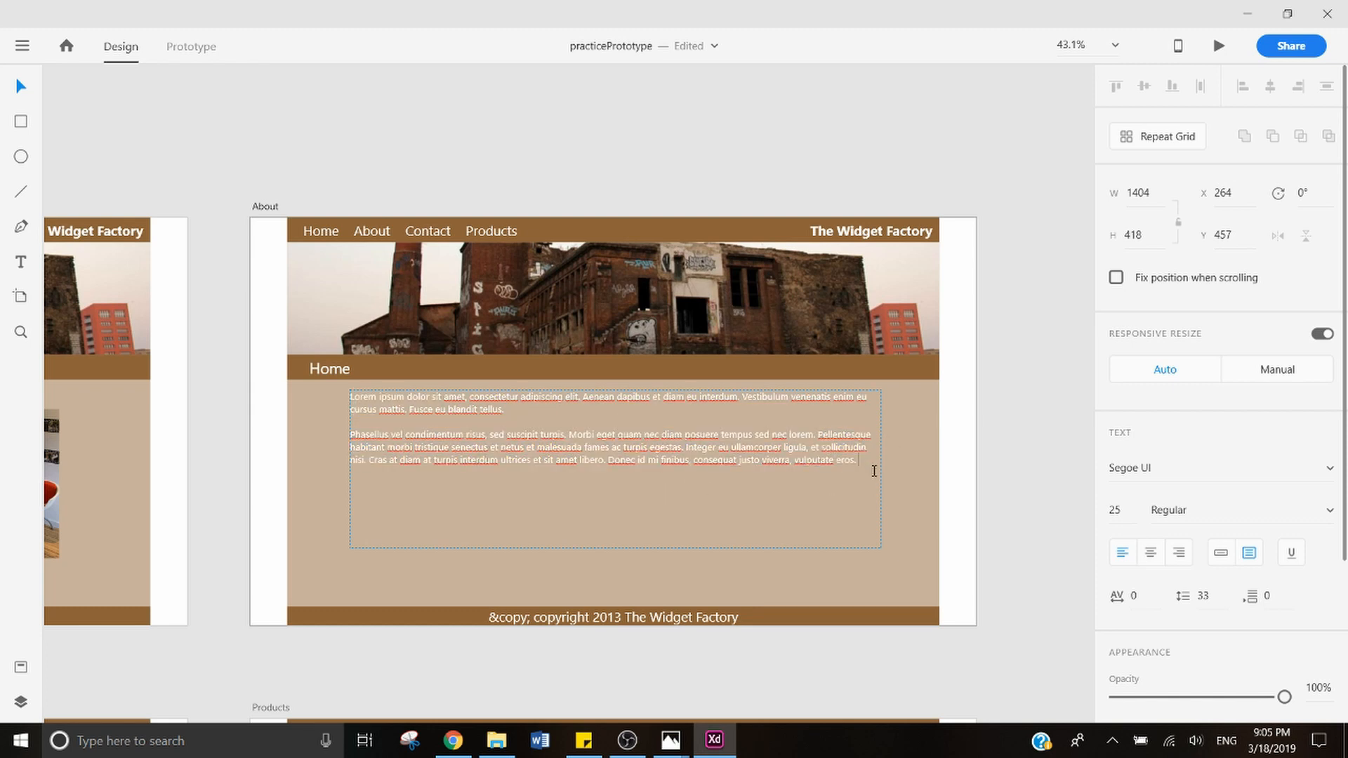
{"action": "key", "text": "Return"}
{"action": "key", "text": "Return"}
{"action": "key", "text": "ctrl+v"}
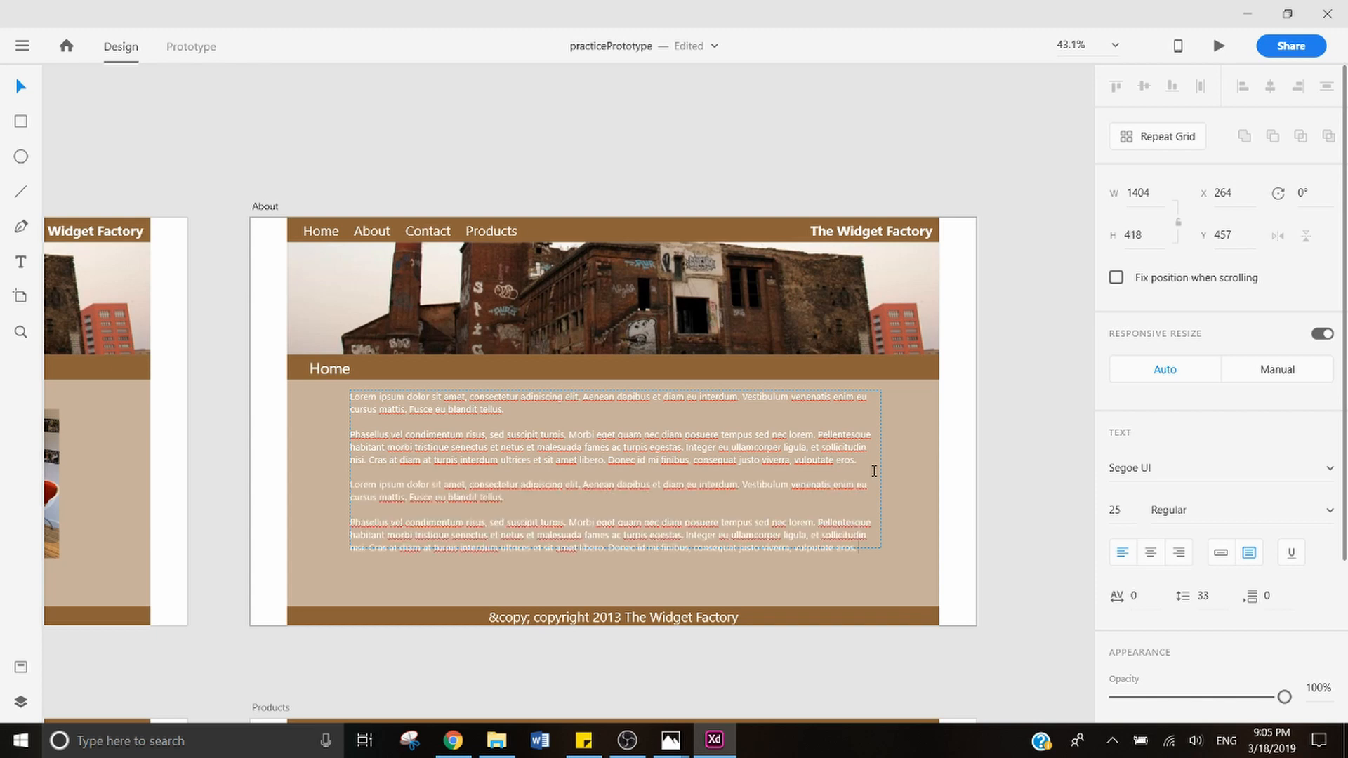
{"action": "key", "text": "ctrl+v"}
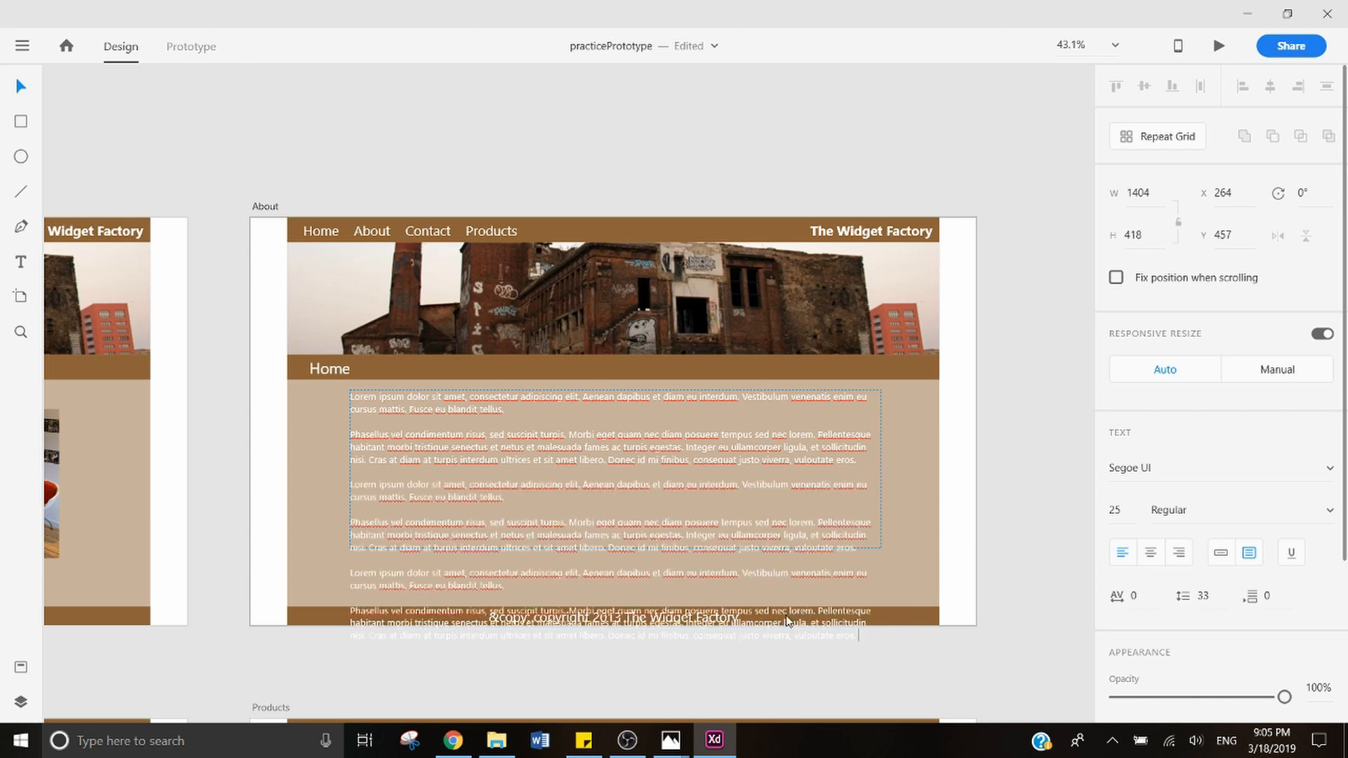
Step: Delete the last "Phasellus" paragraph from the About text and extend the text box to about 560 high
{"action": "left_click_drag", "start_coordinate": [858, 636], "coordinate": [360, 598]}
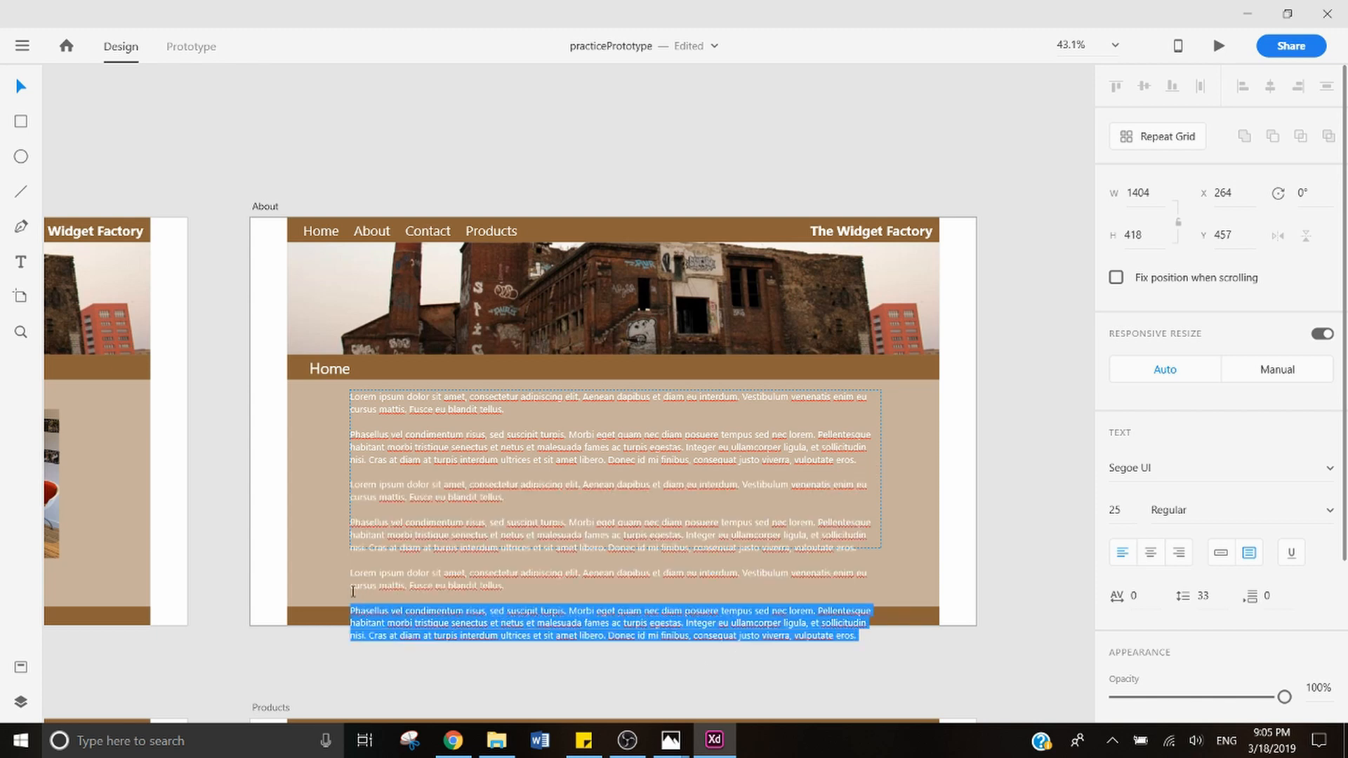
{"action": "key", "text": "BackSpace"}
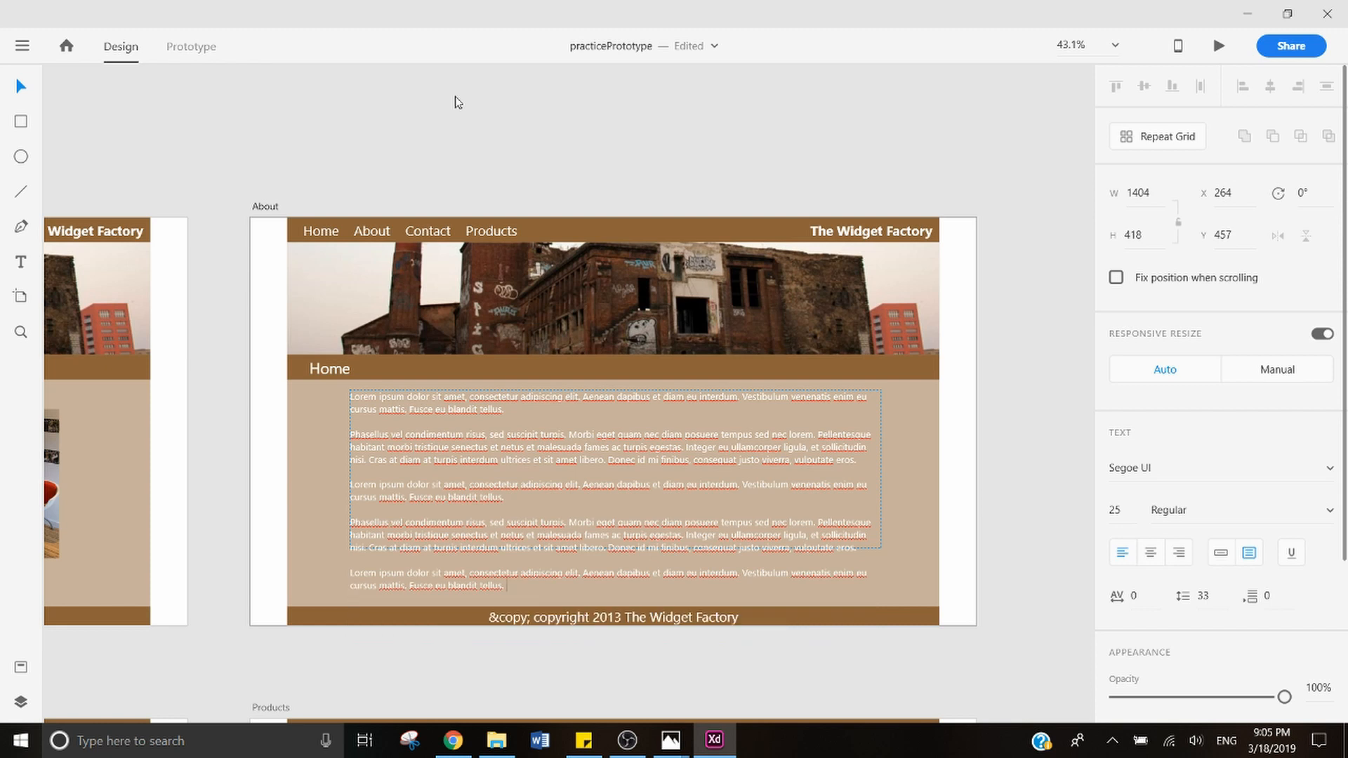
{"action": "key", "text": "Escape"}
{"action": "left_click_drag", "start_coordinate": [612, 554], "coordinate": [608, 602]}
{"action": "key", "text": "ctrl+z"}
{"action": "left_click", "coordinate": [560, 660]}
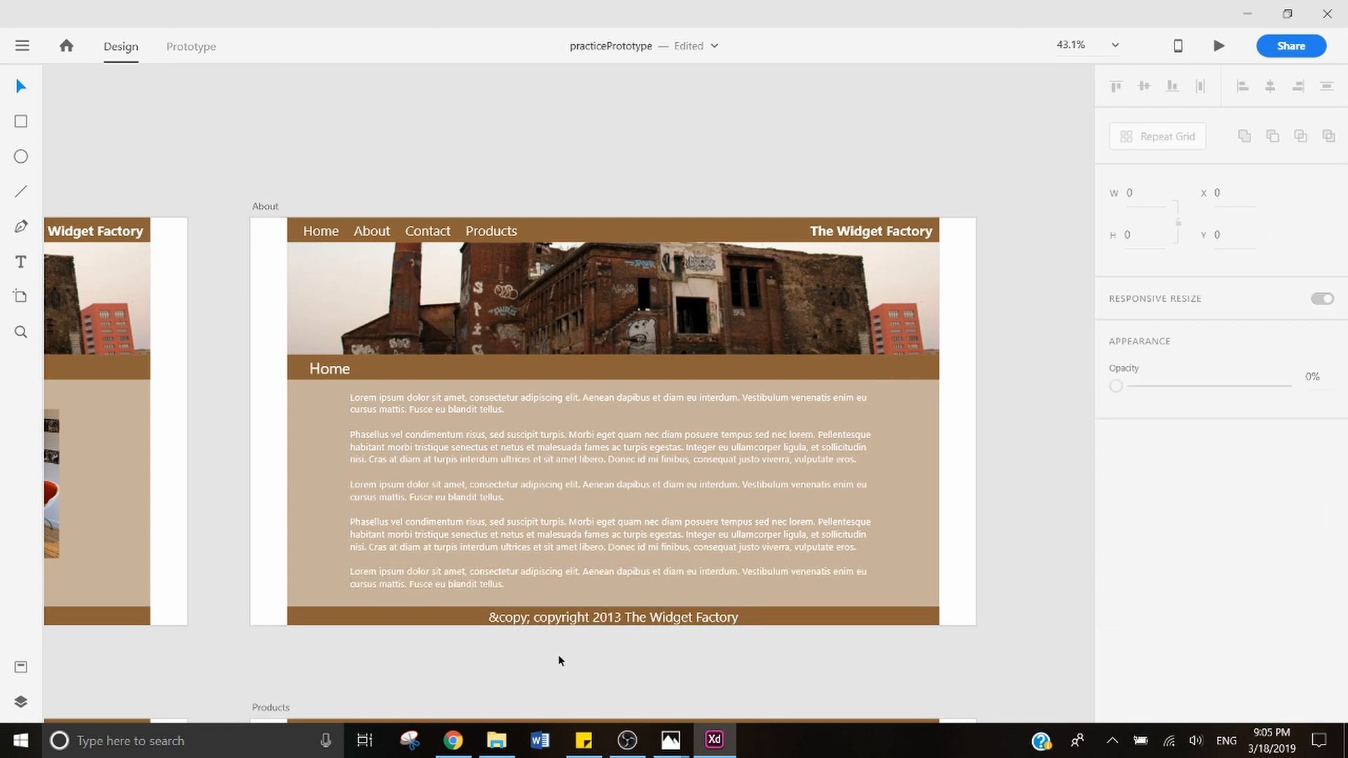
Step: Change the page heading on the About artboard to "About" and check the supplied layouts
{"action": "double_click", "coordinate": [345, 371]}
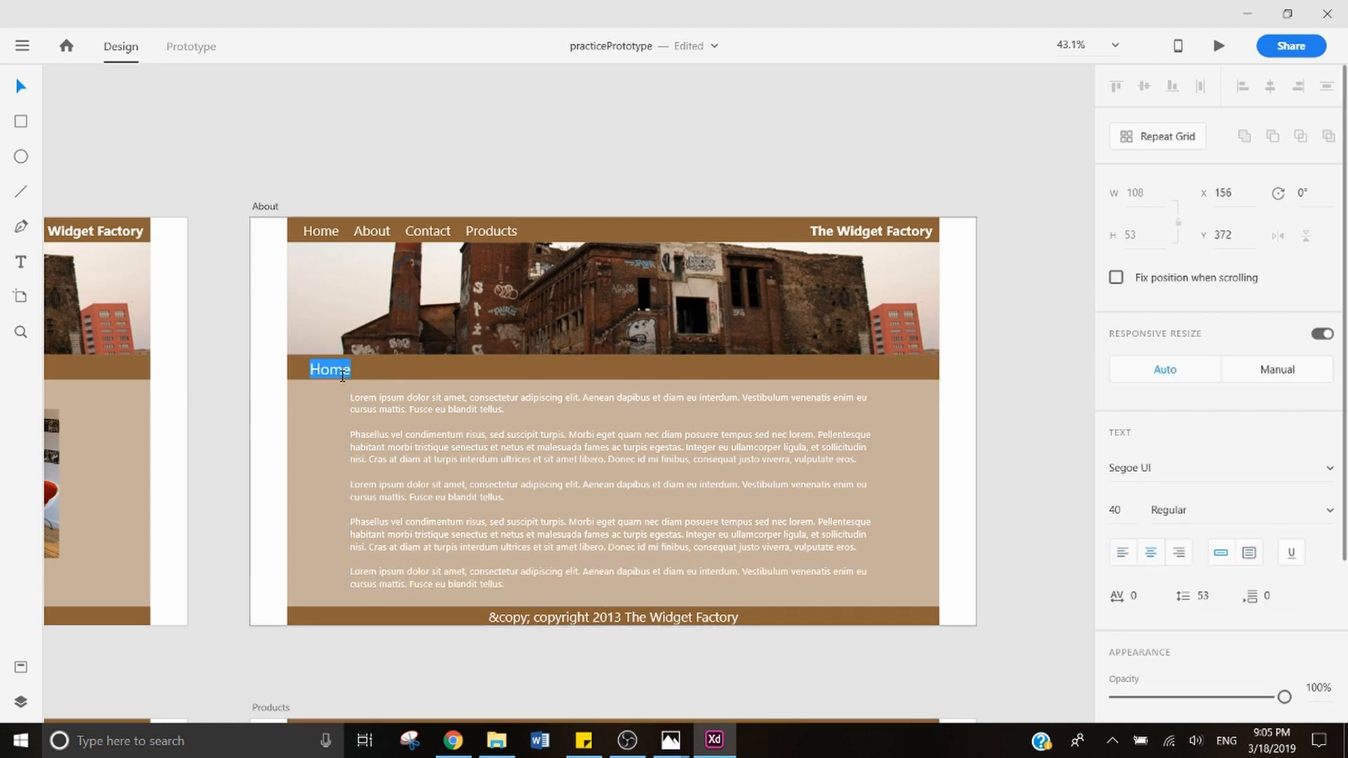
{"action": "type", "text": "About"}
{"action": "key", "text": "Escape"}
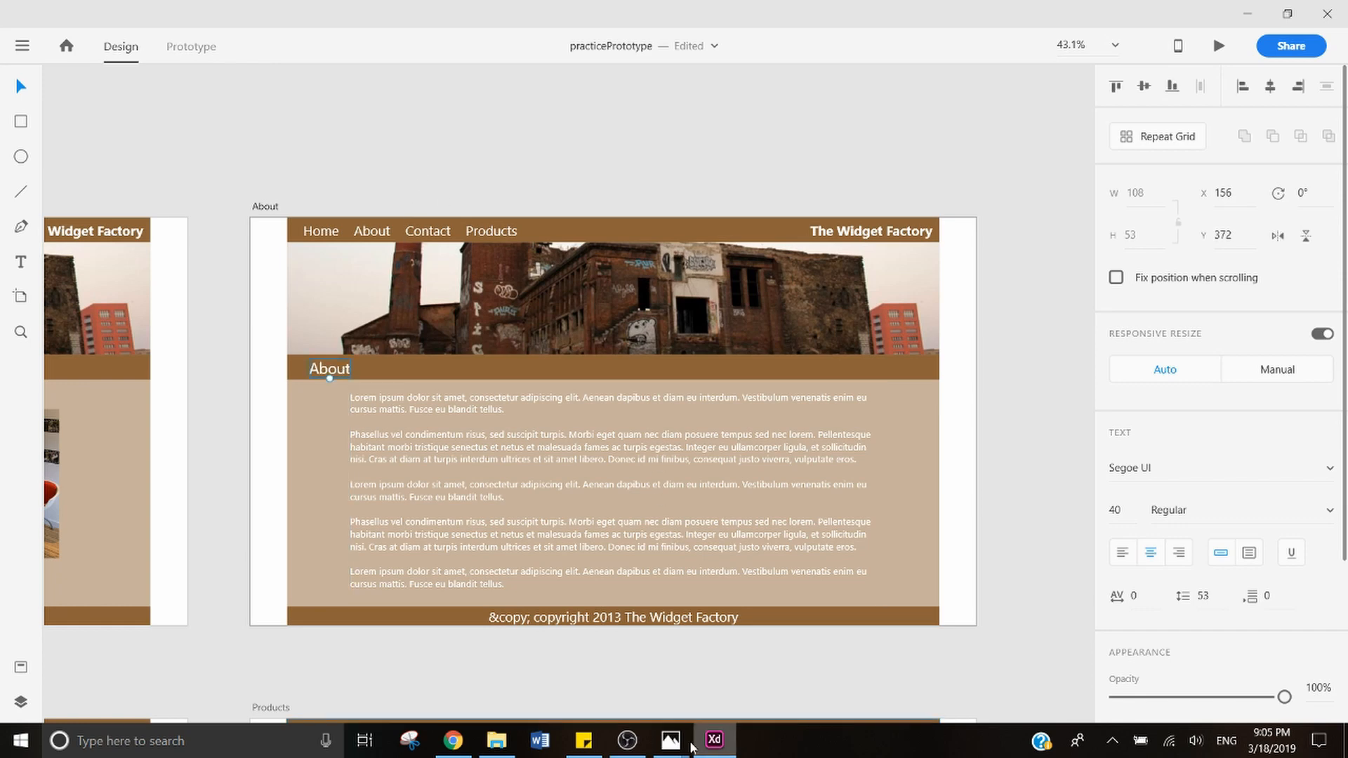
{"action": "mouse_move", "coordinate": [671, 739]}
{"action": "mouse_move", "coordinate": [815, 680]}
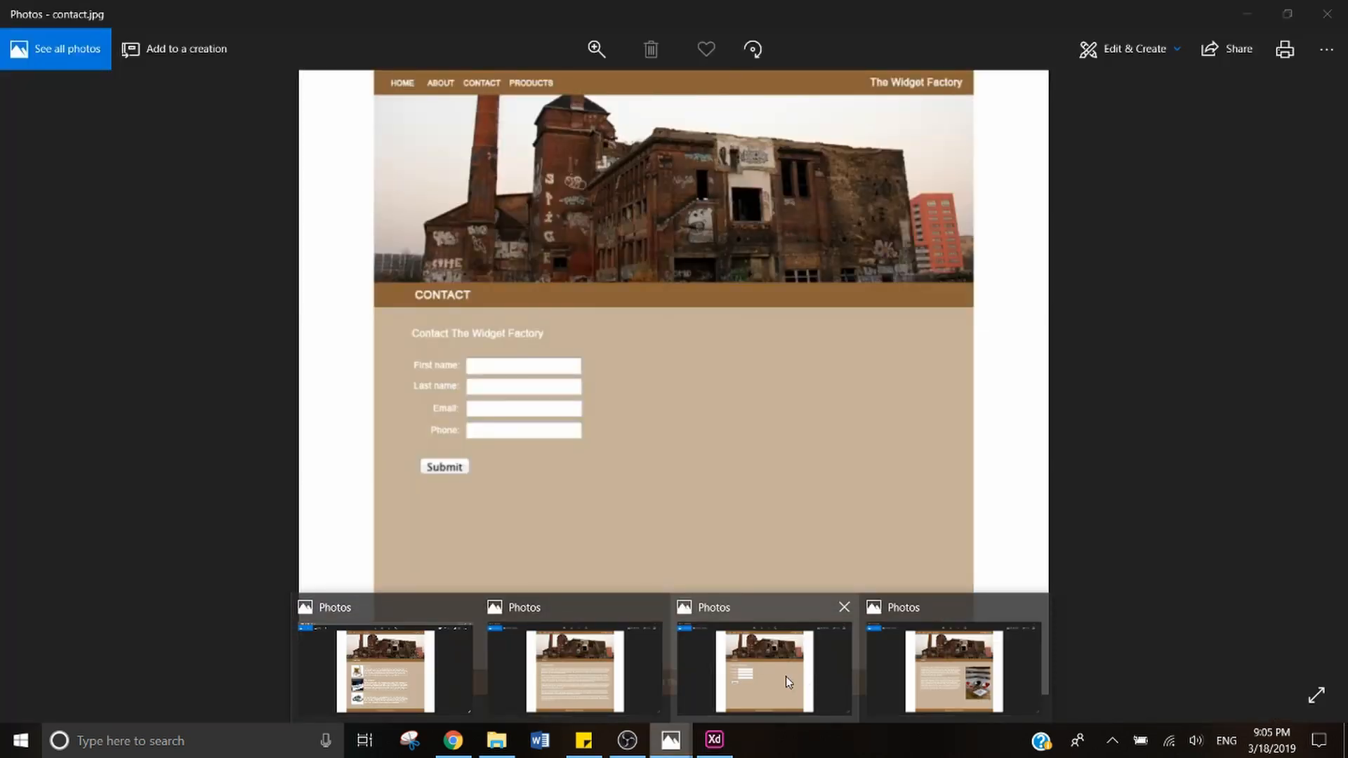
{"action": "mouse_move", "coordinate": [432, 680]}
{"action": "mouse_move", "coordinate": [549, 669]}
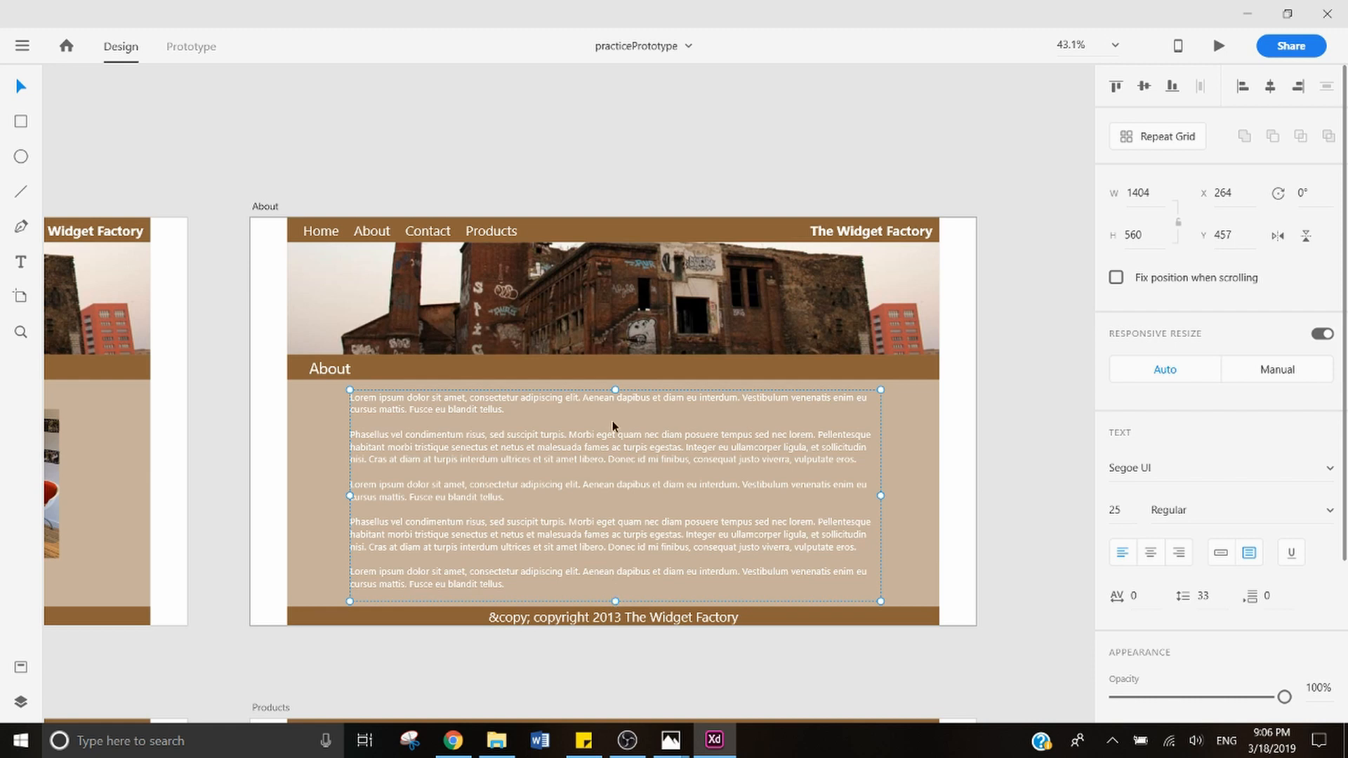
Step: Lower the top edge of the About text box to about Y 493 and extend its height to about 537
{"action": "left_click_drag", "start_coordinate": [614, 602], "coordinate": [615, 603]}
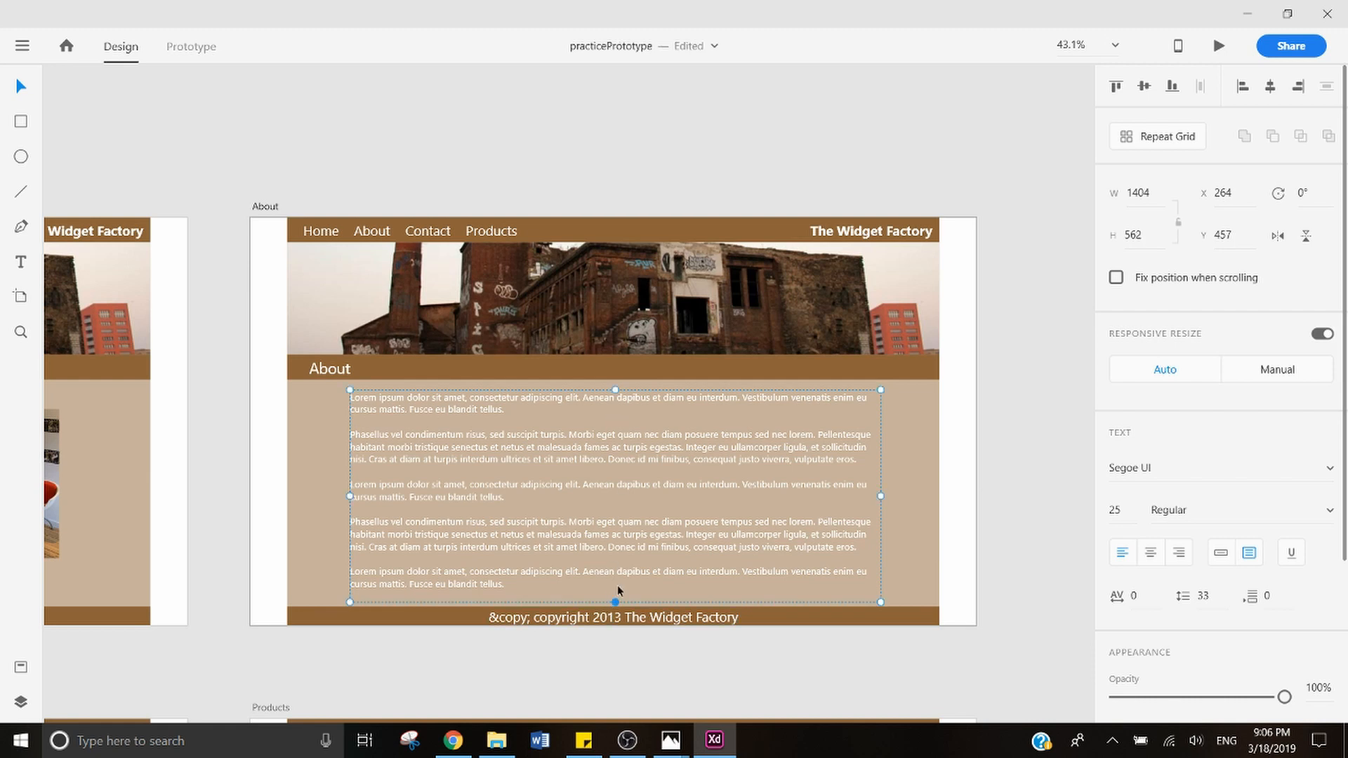
{"action": "left_click_drag", "start_coordinate": [615, 390], "coordinate": [615, 404]}
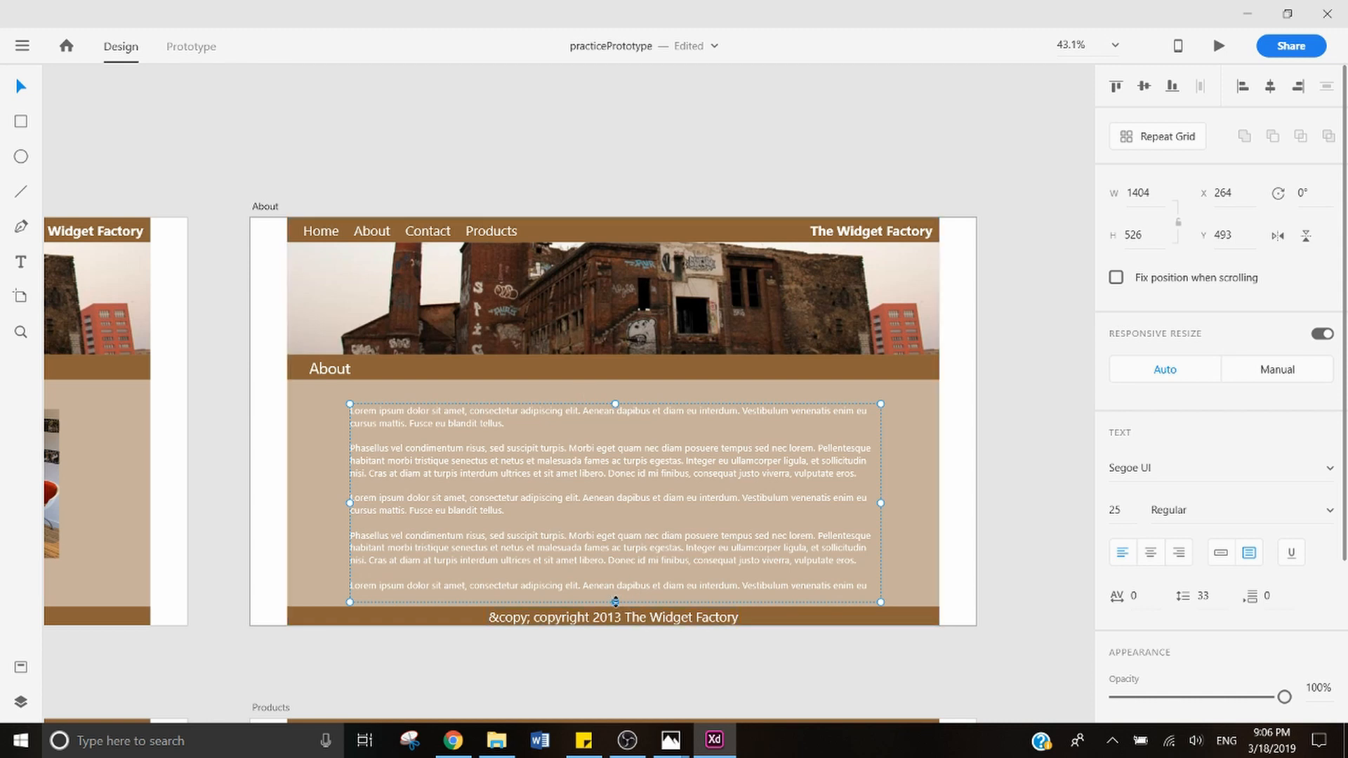
{"action": "left_click_drag", "start_coordinate": [616, 602], "coordinate": [615, 607]}
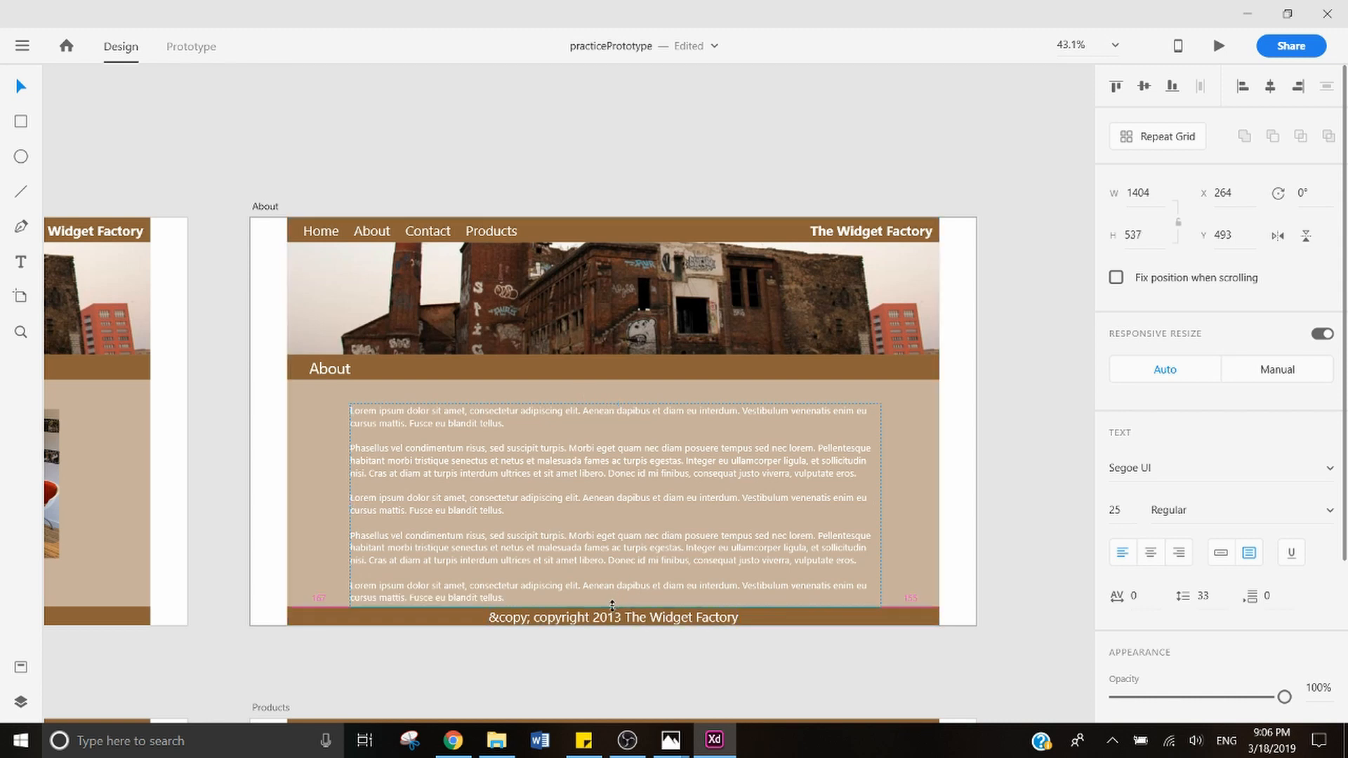
{"action": "left_click", "coordinate": [380, 692]}
Step: Duplicate the About heading just above the paragraphs and change the copy's text to "The Widget Factory"
{"action": "left_click", "coordinate": [328, 376]}
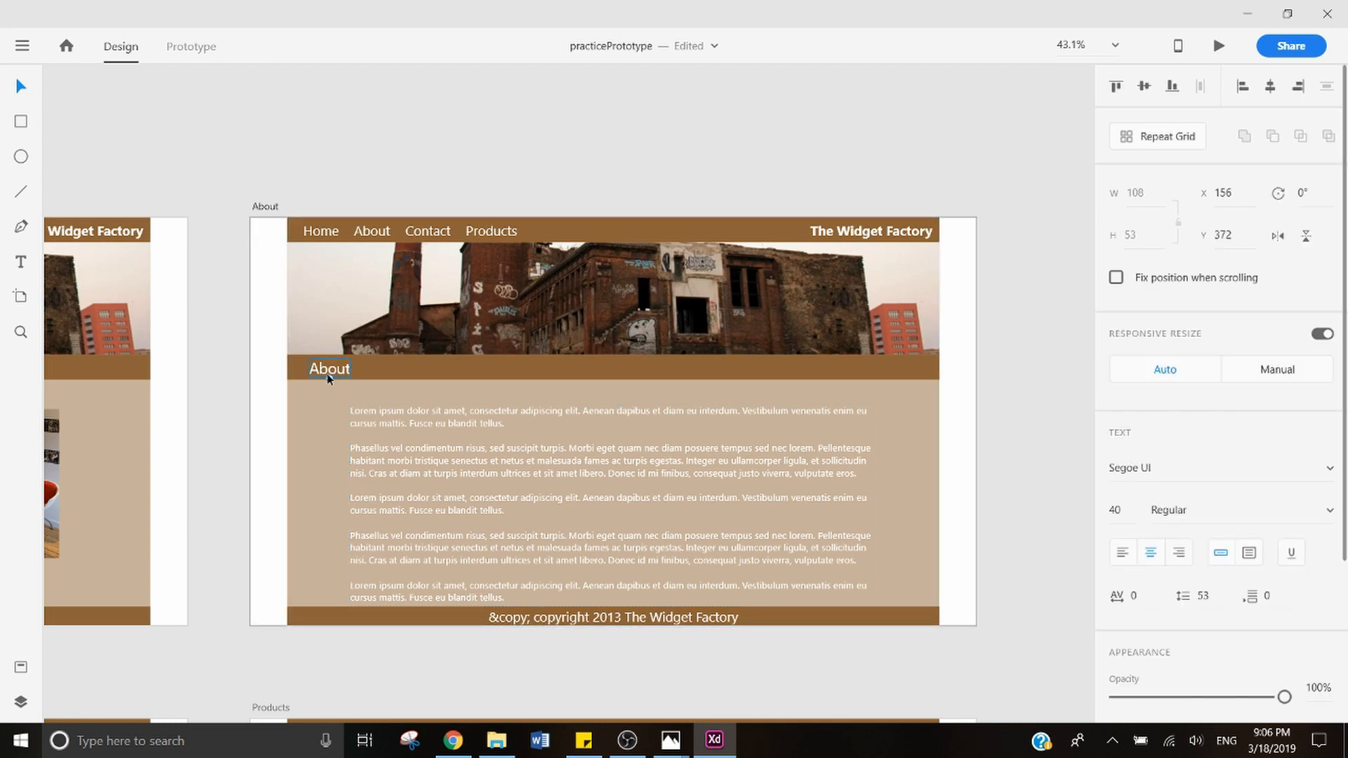
{"action": "left_click_drag", "start_coordinate": [337, 372], "coordinate": [363, 395]}
{"action": "double_click", "coordinate": [366, 396]}
{"action": "type", "text": "The Widg"}
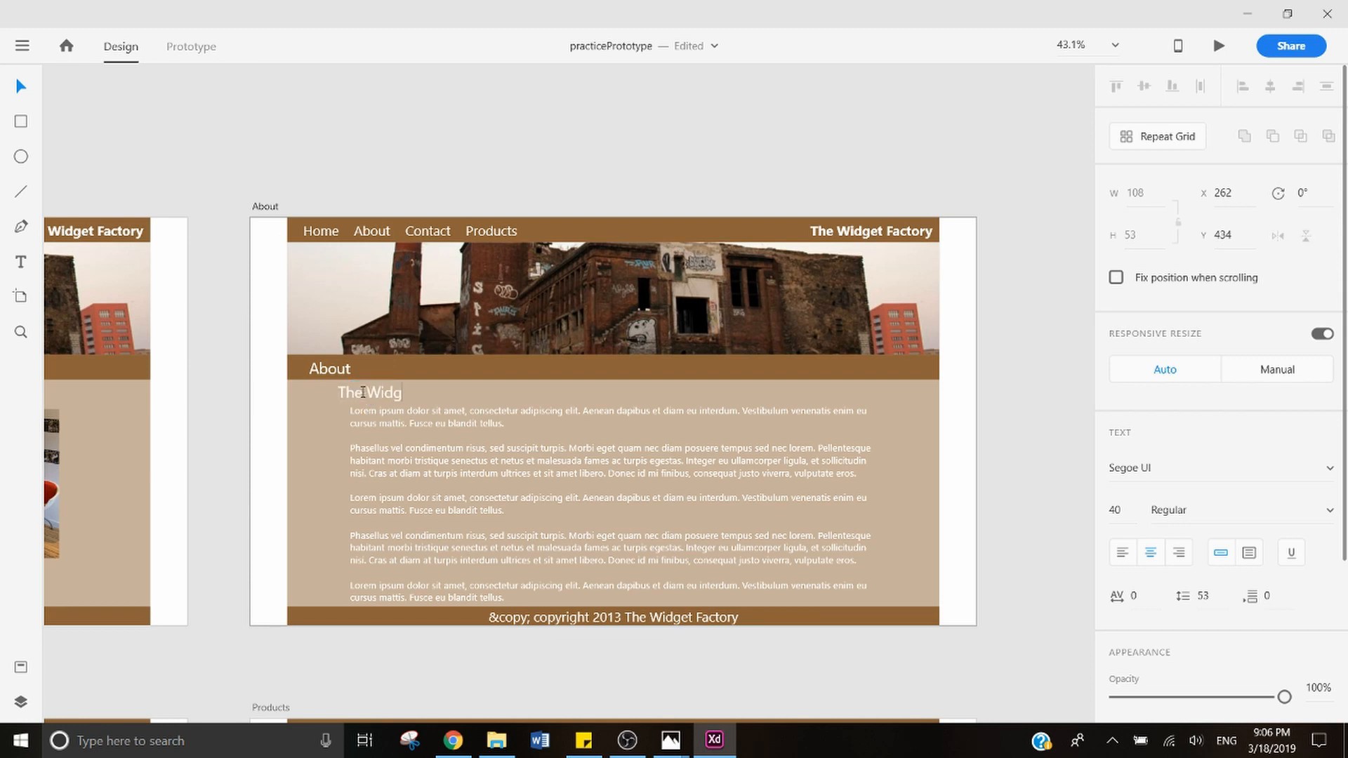
{"action": "type", "text": "et Factoru"}
{"action": "key", "text": "BackSpace"}
{"action": "type", "text": "y"}
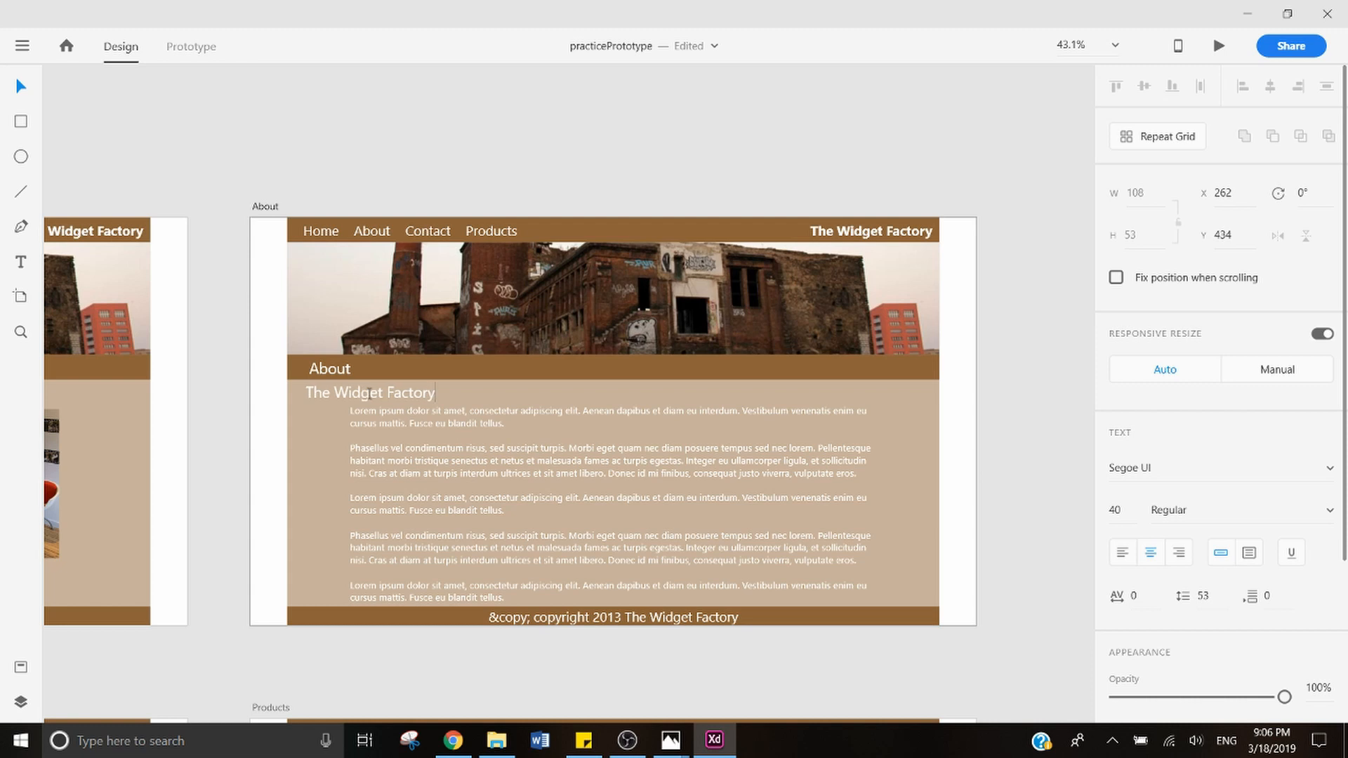
Step: Set "The Widget Factory" subheading to font size 32 and align it with the start of the paragraphs
{"action": "double_click", "coordinate": [329, 392]}
{"action": "left_click_drag", "start_coordinate": [318, 392], "coordinate": [436, 392]}
{"action": "left_click", "coordinate": [1117, 512]}
{"action": "double_click", "coordinate": [1117, 511]}
{"action": "type", "text": "32"}
{"action": "key", "text": "Escape"}
{"action": "key", "text": "Escape"}
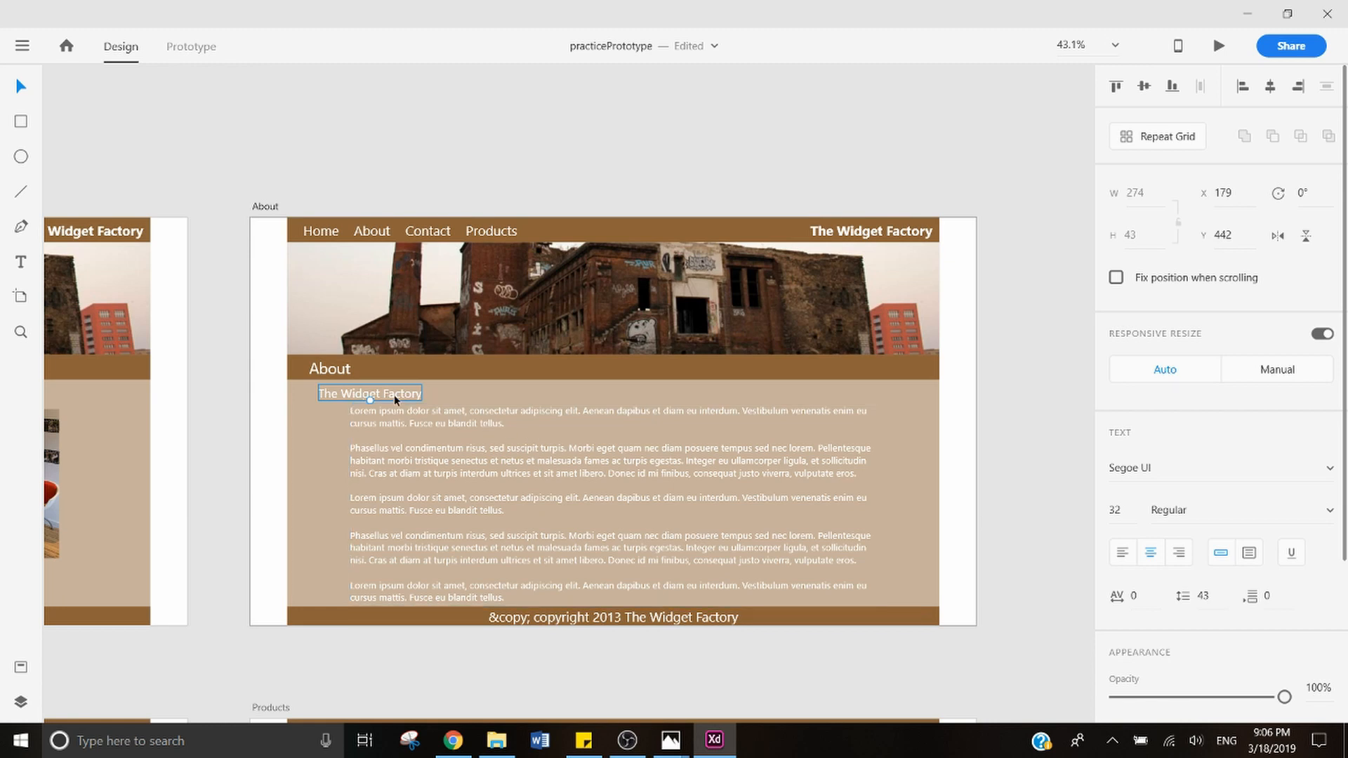
{"action": "left_click_drag", "start_coordinate": [394, 391], "coordinate": [421, 392]}
{"action": "left_click", "coordinate": [512, 205]}
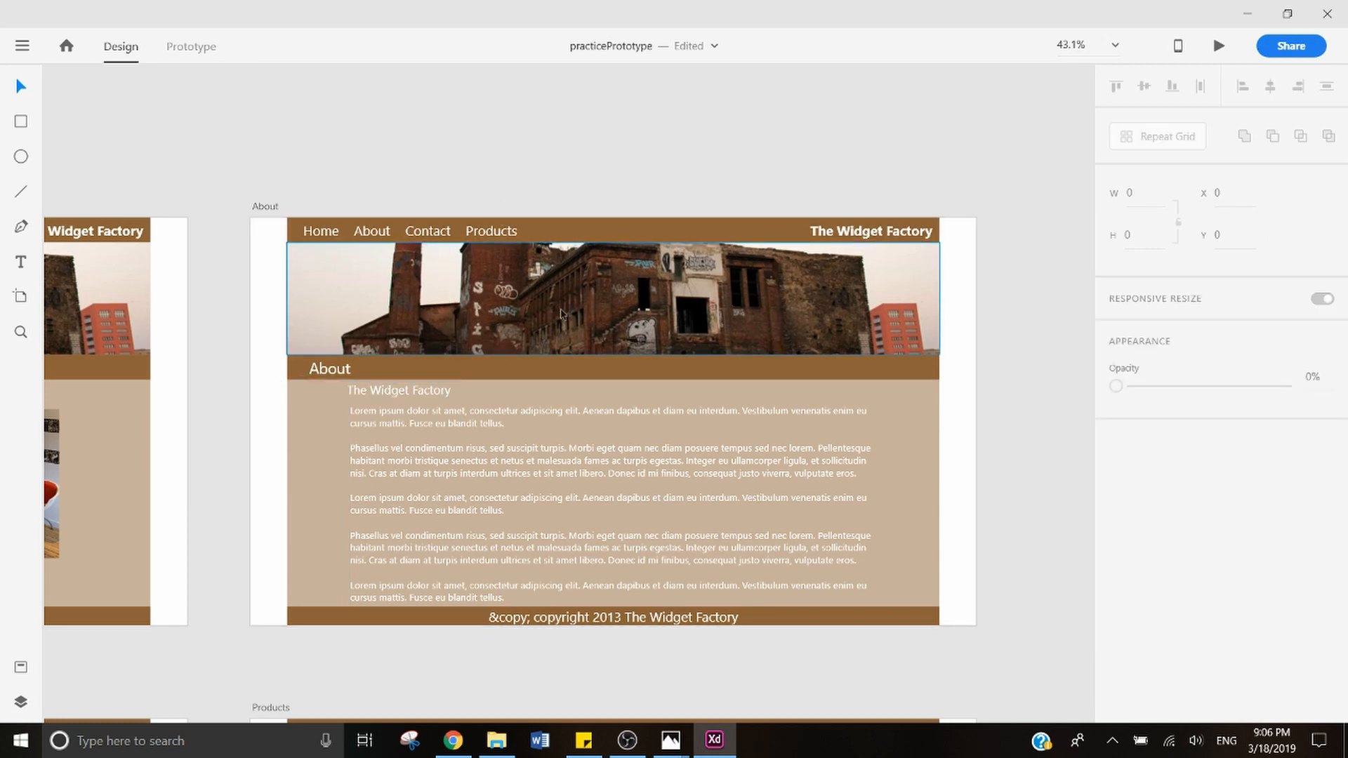
Step: Save the document and check the contact.jpg layout for the Contact page
{"action": "scroll", "coordinate": [562, 318], "scroll_direction": "down", "scroll_amount": 10}
{"action": "scroll", "coordinate": [513, 442], "scroll_direction": "left", "scroll_amount": 12}
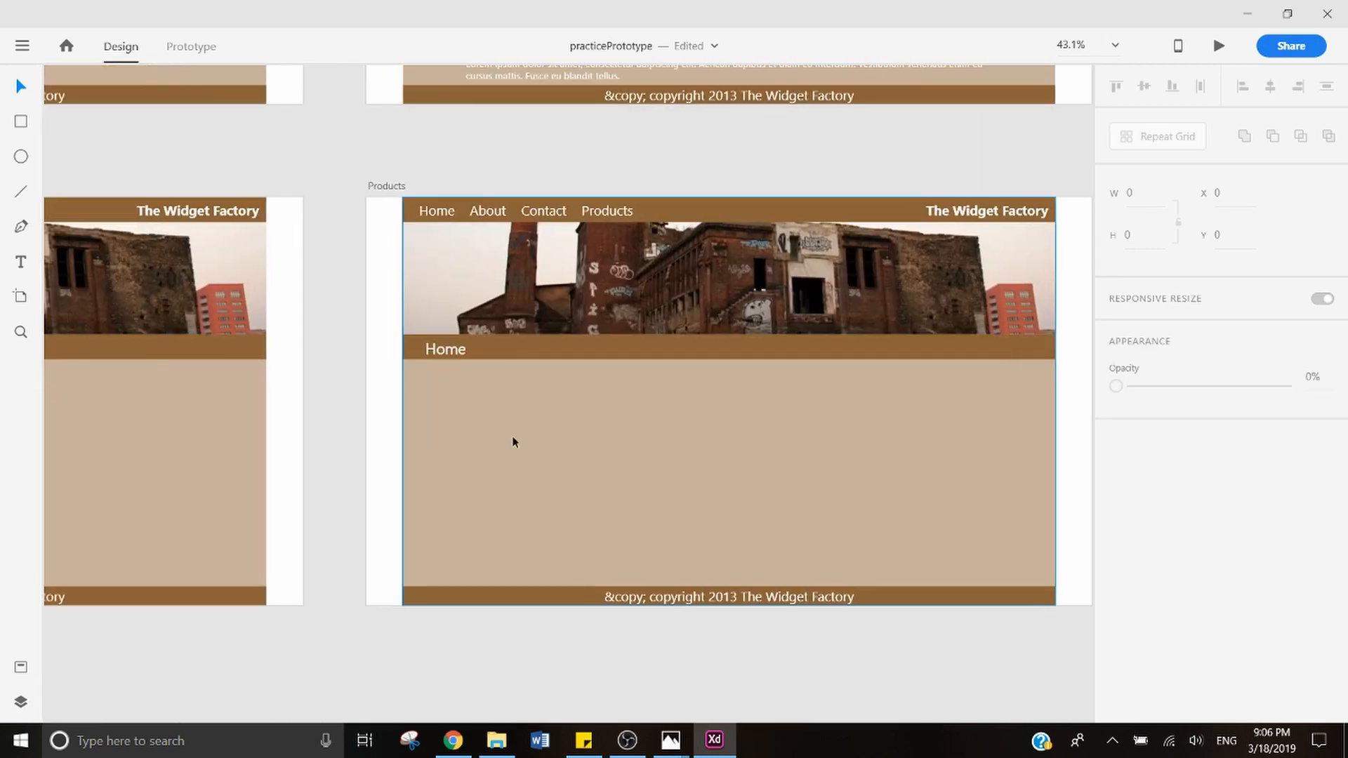
{"action": "key", "text": "ctrl+s"}
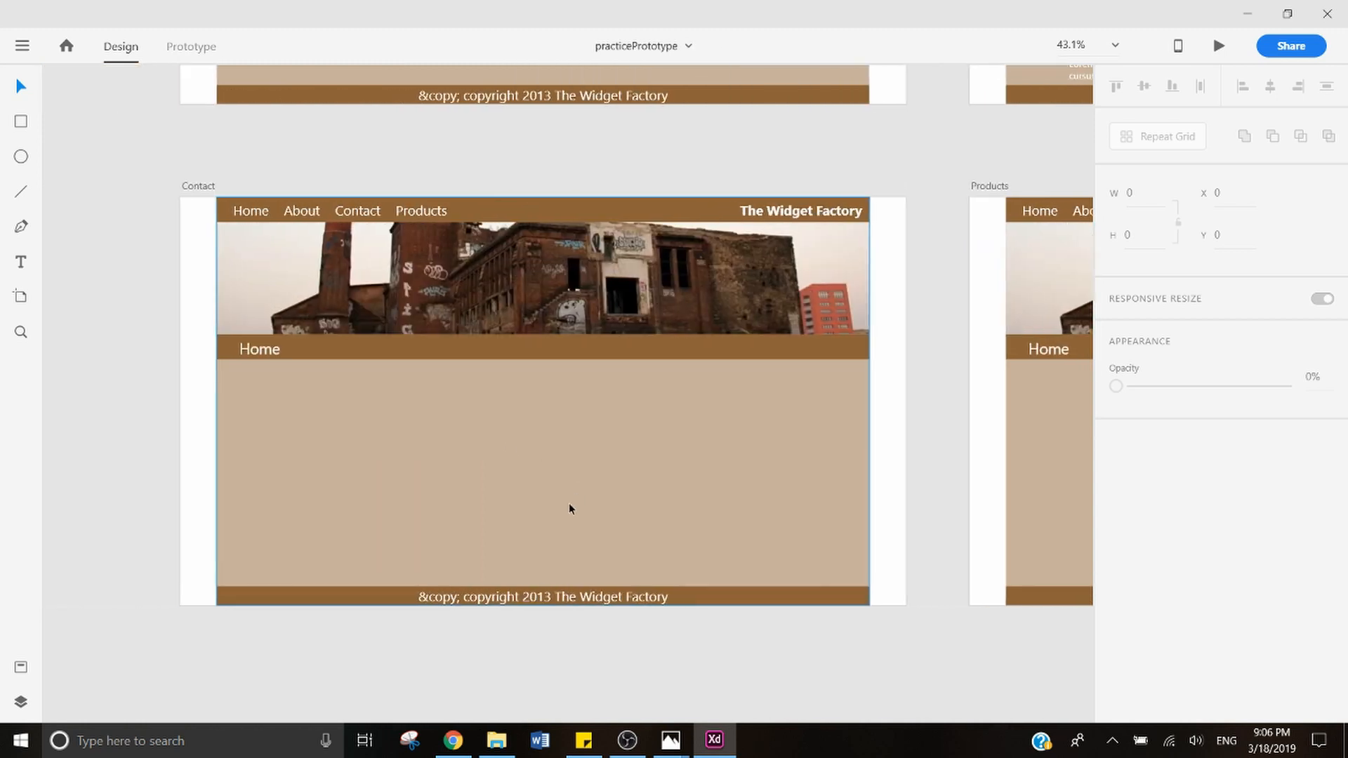
{"action": "left_click", "coordinate": [674, 738]}
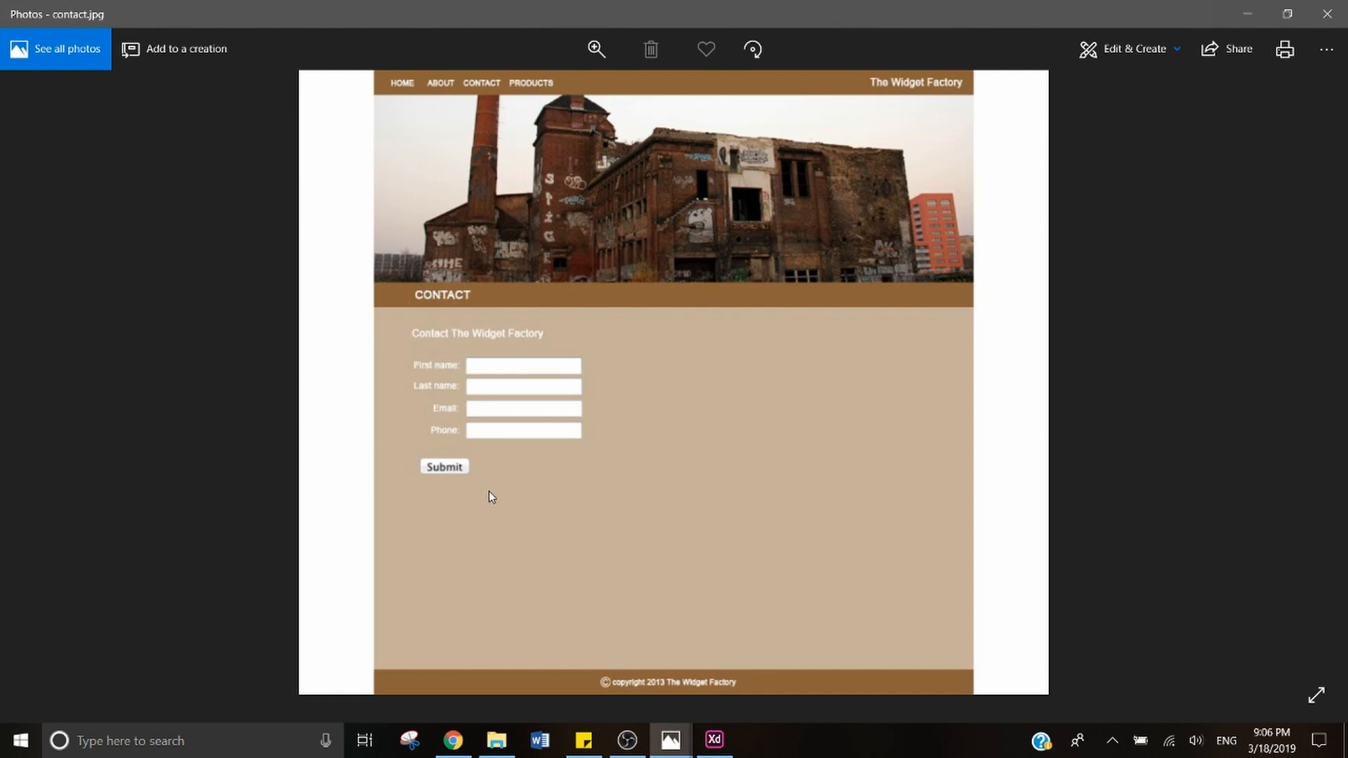
{"action": "key", "text": "alt+Tab"}
Step: Change the page heading on the Contact artboard to "Contact"
{"action": "double_click", "coordinate": [264, 350]}
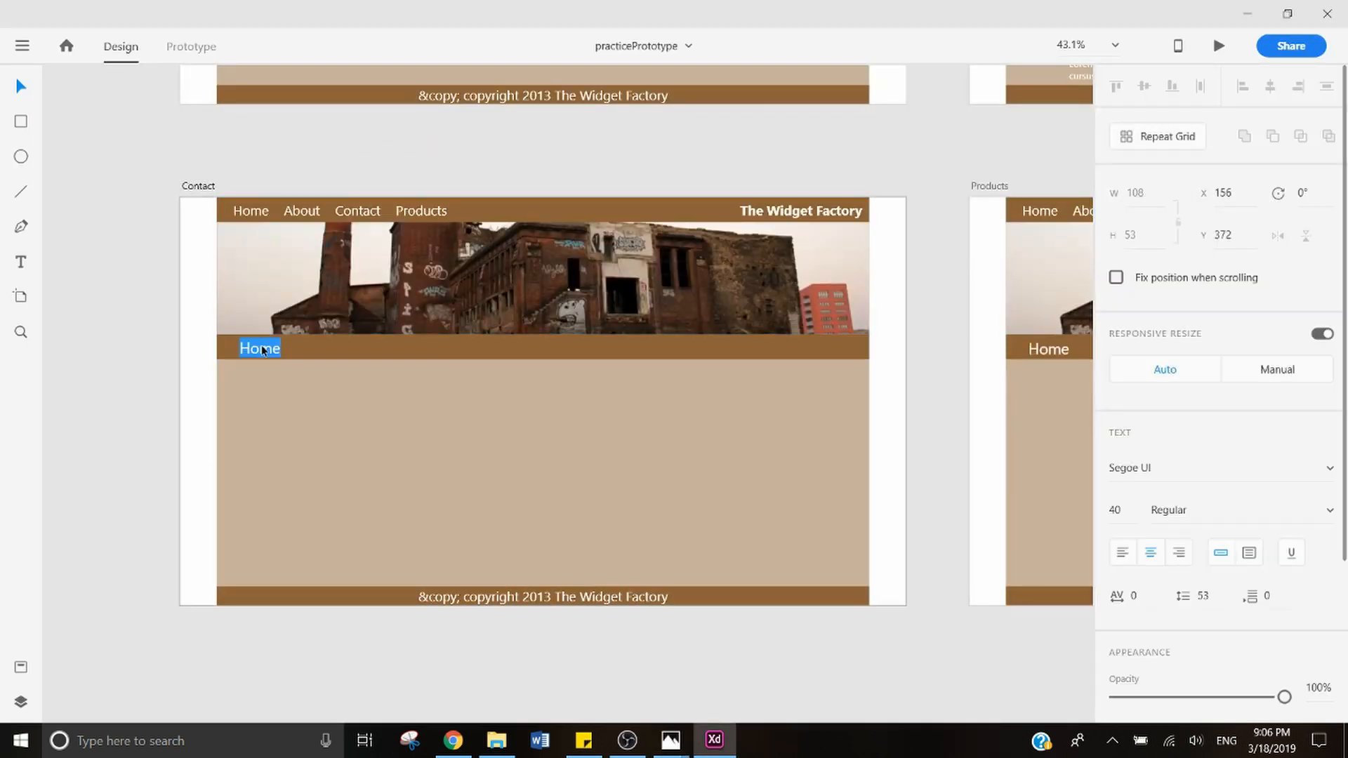
{"action": "type", "text": "Cntac\\\\\\"}
{"action": "key", "text": "BackSpace"}
{"action": "key", "text": "BackSpace"}
{"action": "key", "text": "BackSpace"}
{"action": "key", "text": "BackSpace"}
{"action": "key", "text": "BackSpace"}
{"action": "key", "text": "BackSpace"}
{"action": "key", "text": "BackSpace"}
{"action": "key", "text": "BackSpace"}
{"action": "type", "text": "onta"}
{"action": "key", "text": "BackSpace"}
{"action": "key", "text": "BackSpace"}
{"action": "key", "text": "BackSpace"}
{"action": "type", "text": "ontact The Wed"}
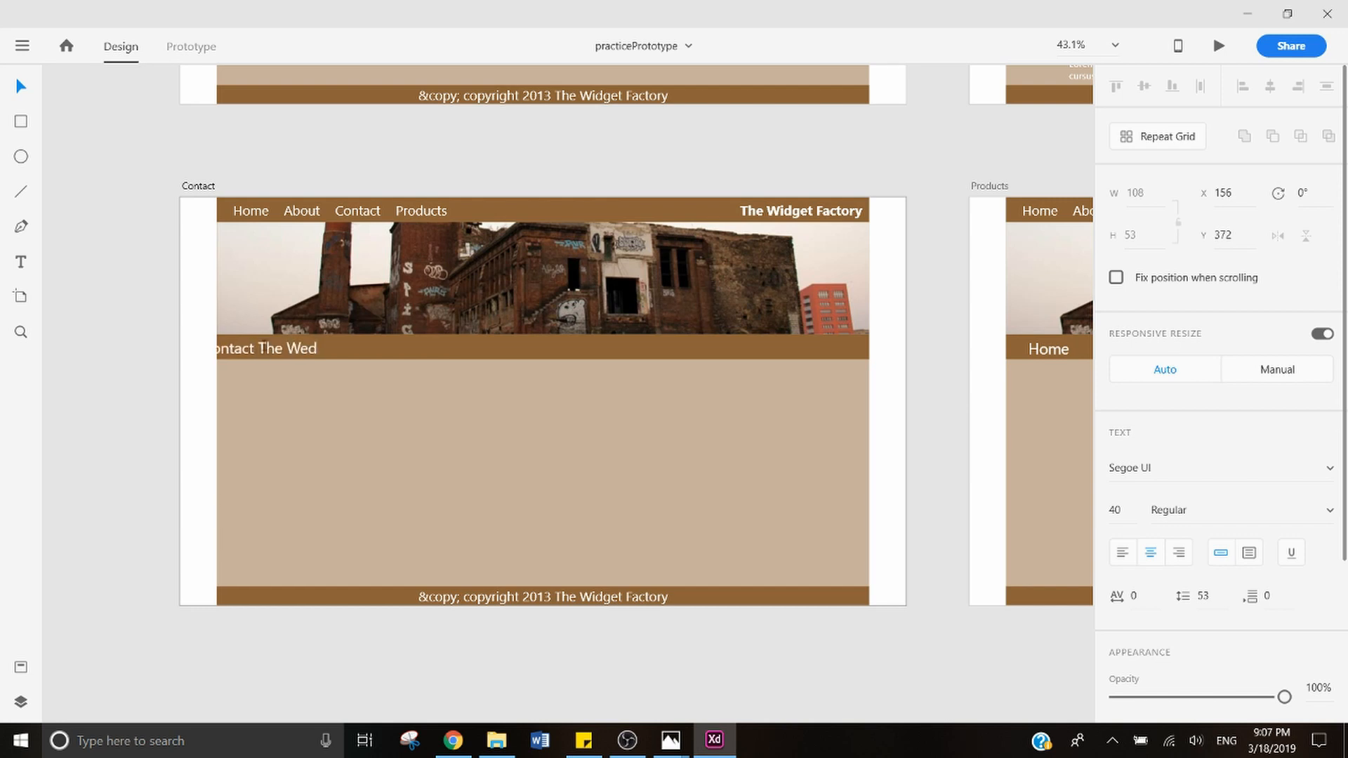
{"action": "key", "text": "BackSpace"}
{"action": "key", "text": "BackSpace"}
{"action": "key", "text": "BackSpace"}
{"action": "key", "text": "BackSpace"}
{"action": "key", "text": "BackSpace"}
{"action": "key", "text": "BackSpace"}
{"action": "key", "text": "BackSpace"}
{"action": "key", "text": "BackSpace"}
{"action": "left_click", "coordinate": [258, 353]}
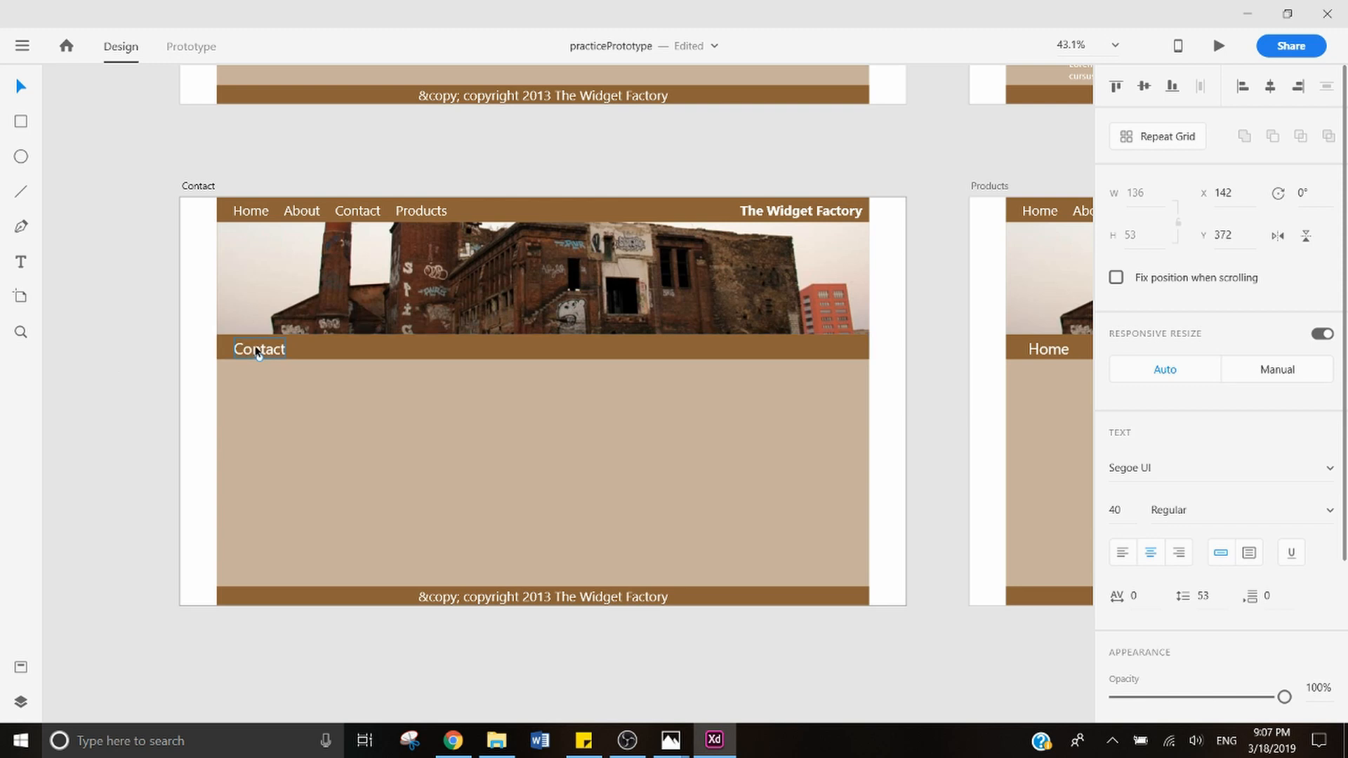
Step: Copy "The Widget Factory" subheading from the About artboard to just below the page heading on the Contact artboard
{"action": "left_click", "coordinate": [156, 400]}
{"action": "scroll", "coordinate": [265, 379], "scroll_direction": "down", "scroll_amount": 3}
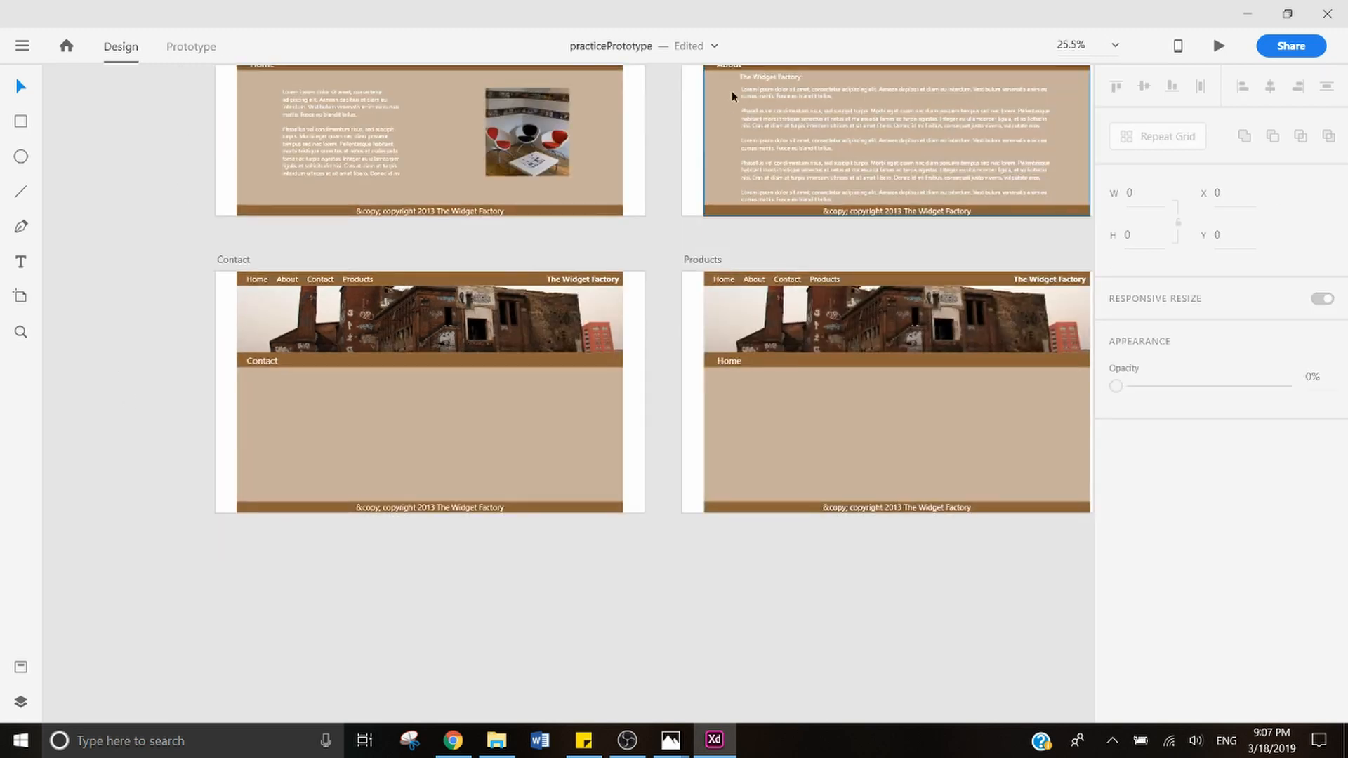
{"action": "left_click", "coordinate": [773, 81]}
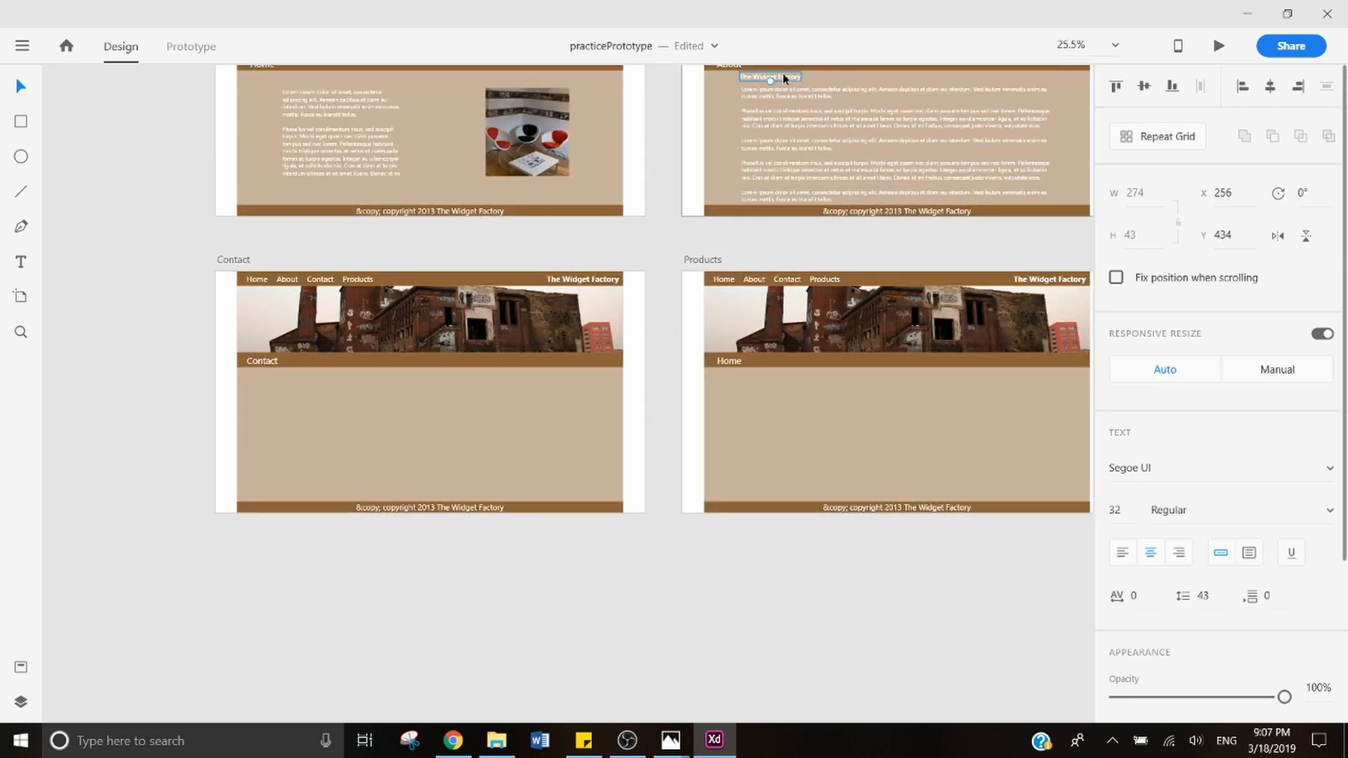
{"action": "left_click_drag", "start_coordinate": [782, 73], "coordinate": [292, 379]}
{"action": "scroll", "coordinate": [182, 419], "scroll_direction": "up", "scroll_amount": 4}
{"action": "scroll", "coordinate": [705, 361], "scroll_direction": "down", "scroll_amount": 2}
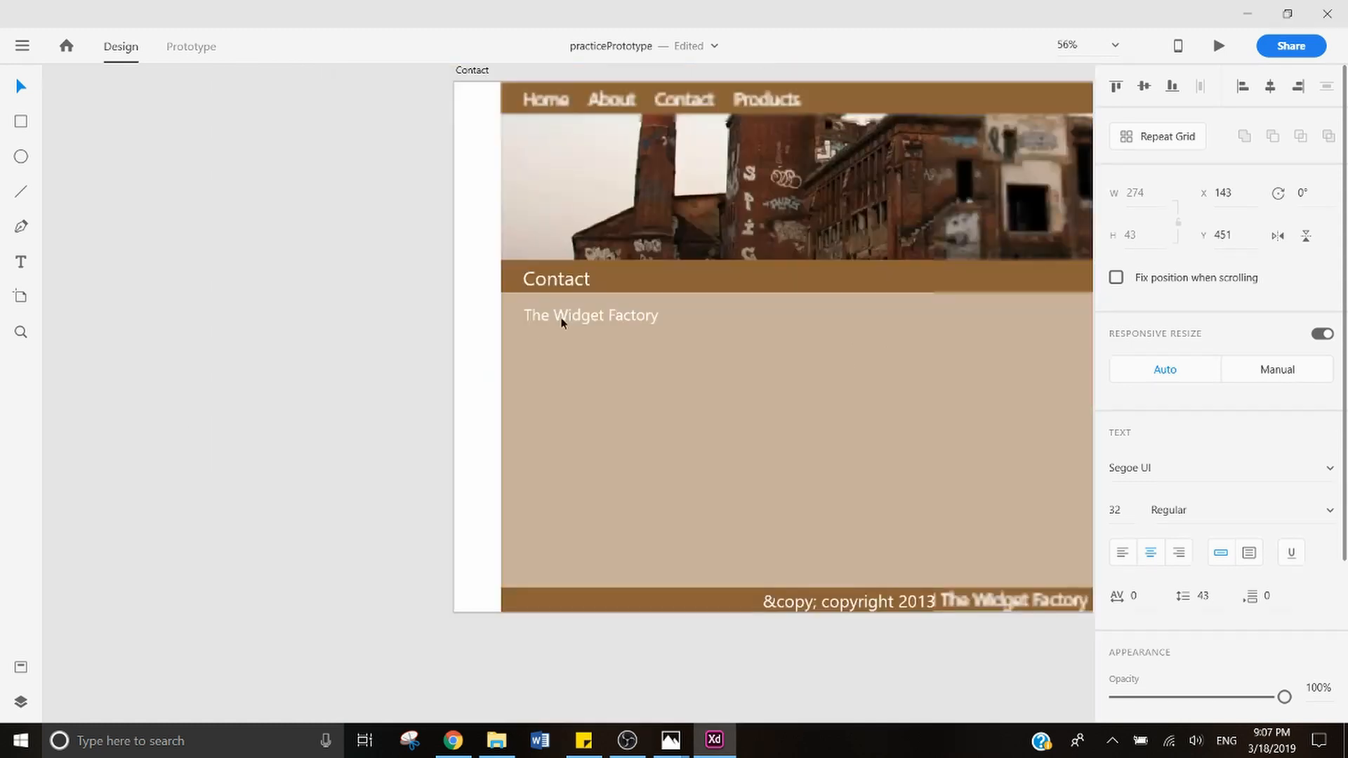
{"action": "left_click_drag", "start_coordinate": [580, 318], "coordinate": [594, 319]}
Step: Check the contact.jpg layout and change the copied subheading's text to "Contact the Widget Factory"
{"action": "double_click", "coordinate": [594, 319]}
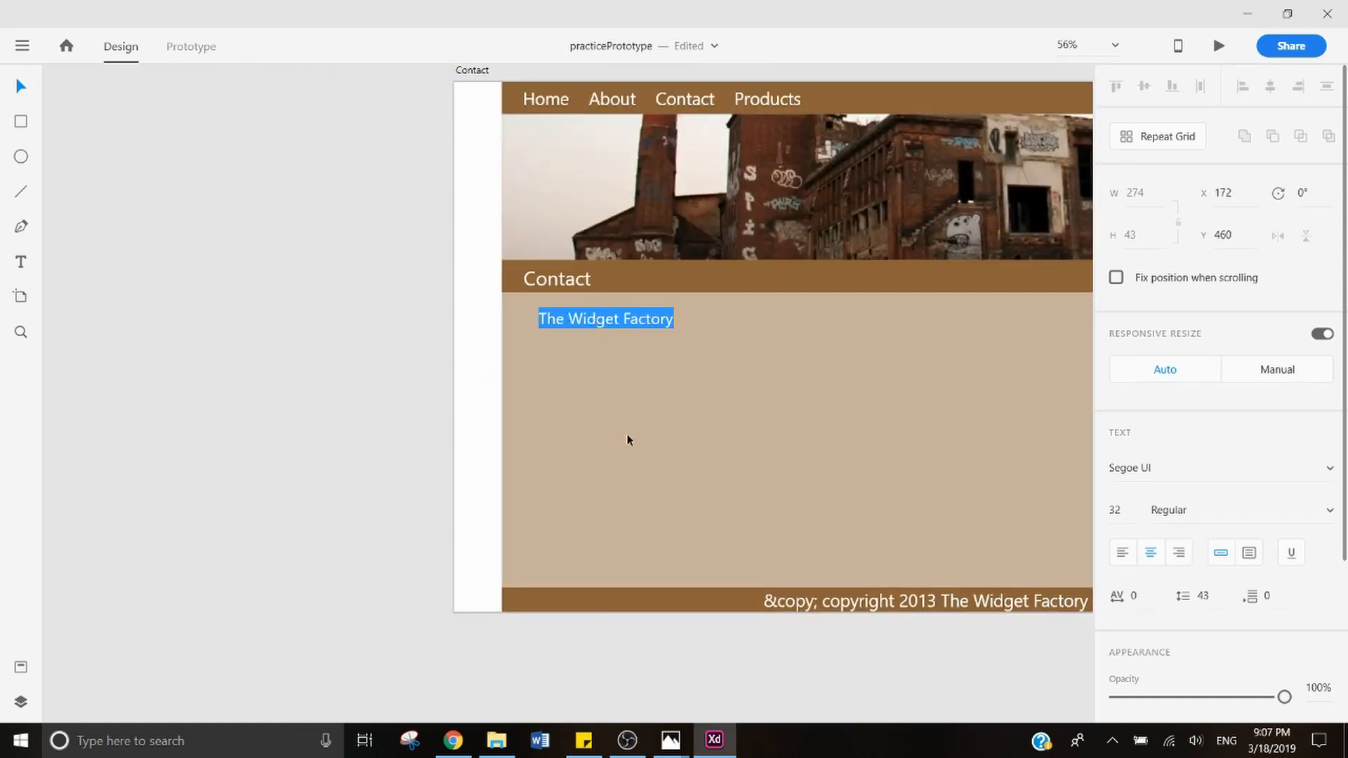
{"action": "mouse_move", "coordinate": [671, 744]}
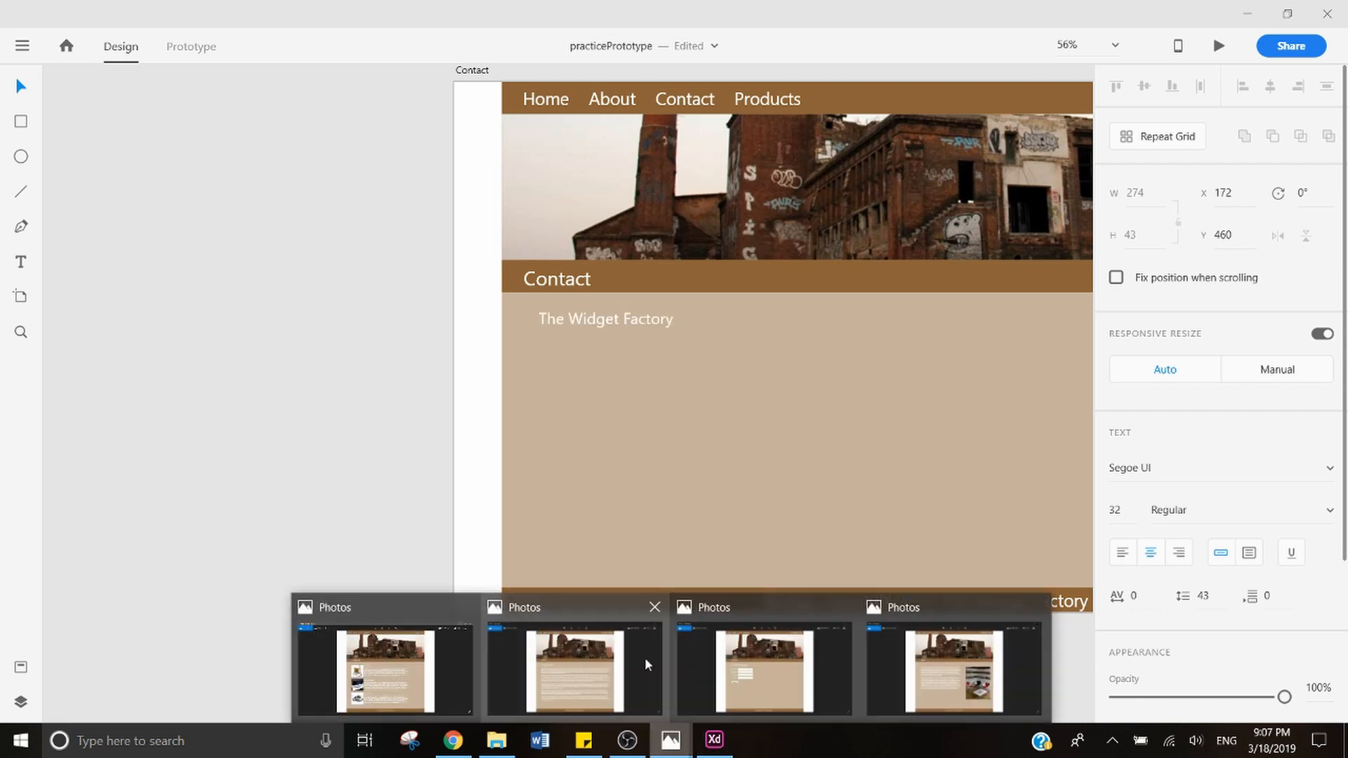
{"action": "left_click", "coordinate": [748, 680]}
{"action": "key", "text": "alt+Tab"}
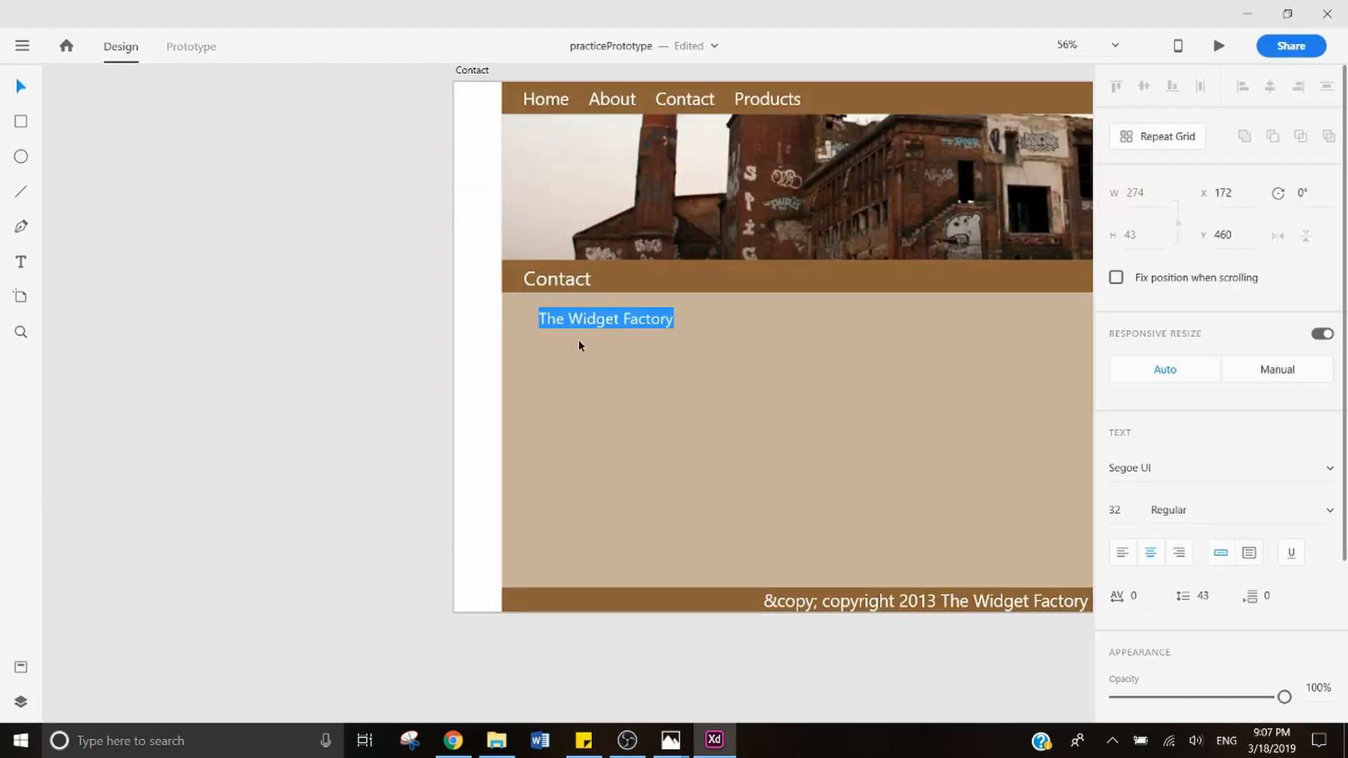
{"action": "left_click", "coordinate": [577, 320]}
{"action": "left_click", "coordinate": [546, 278]}
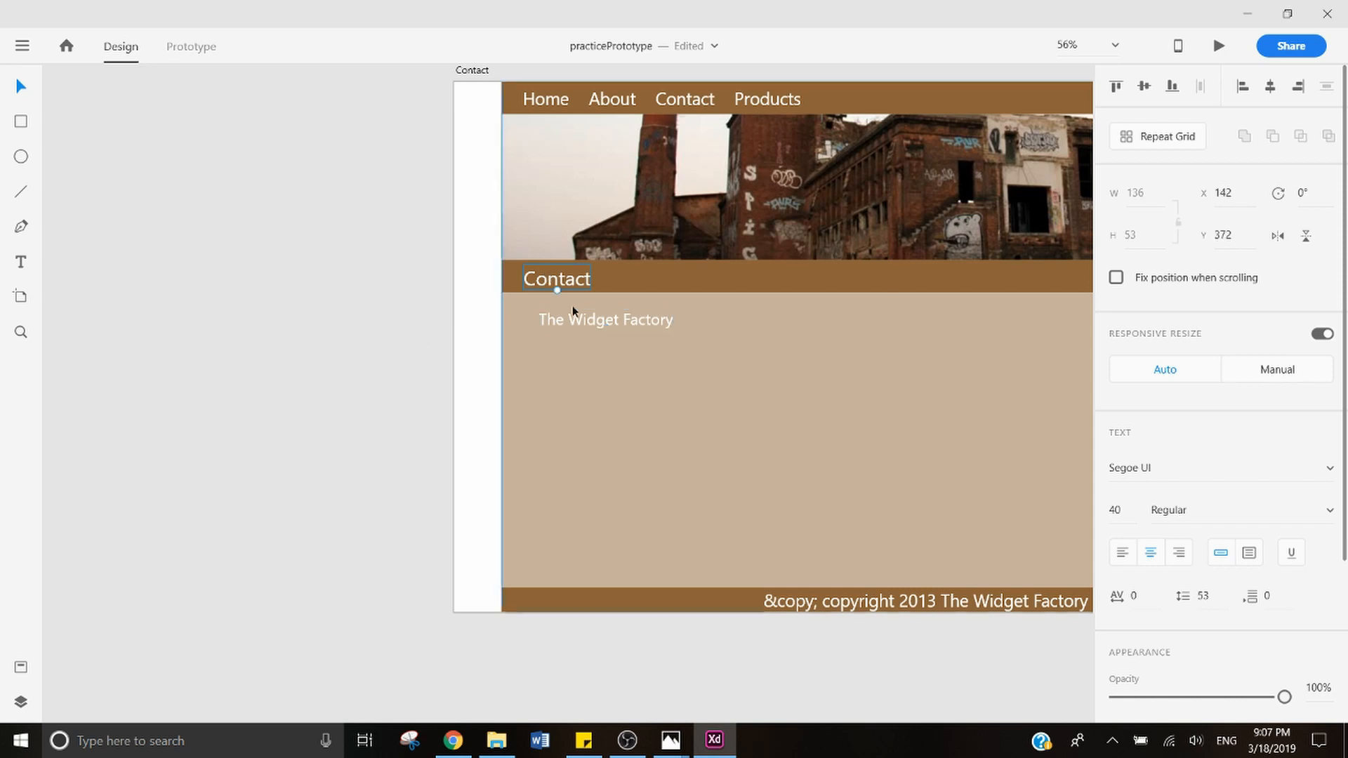
{"action": "left_click_drag", "start_coordinate": [599, 317], "coordinate": [575, 317]}
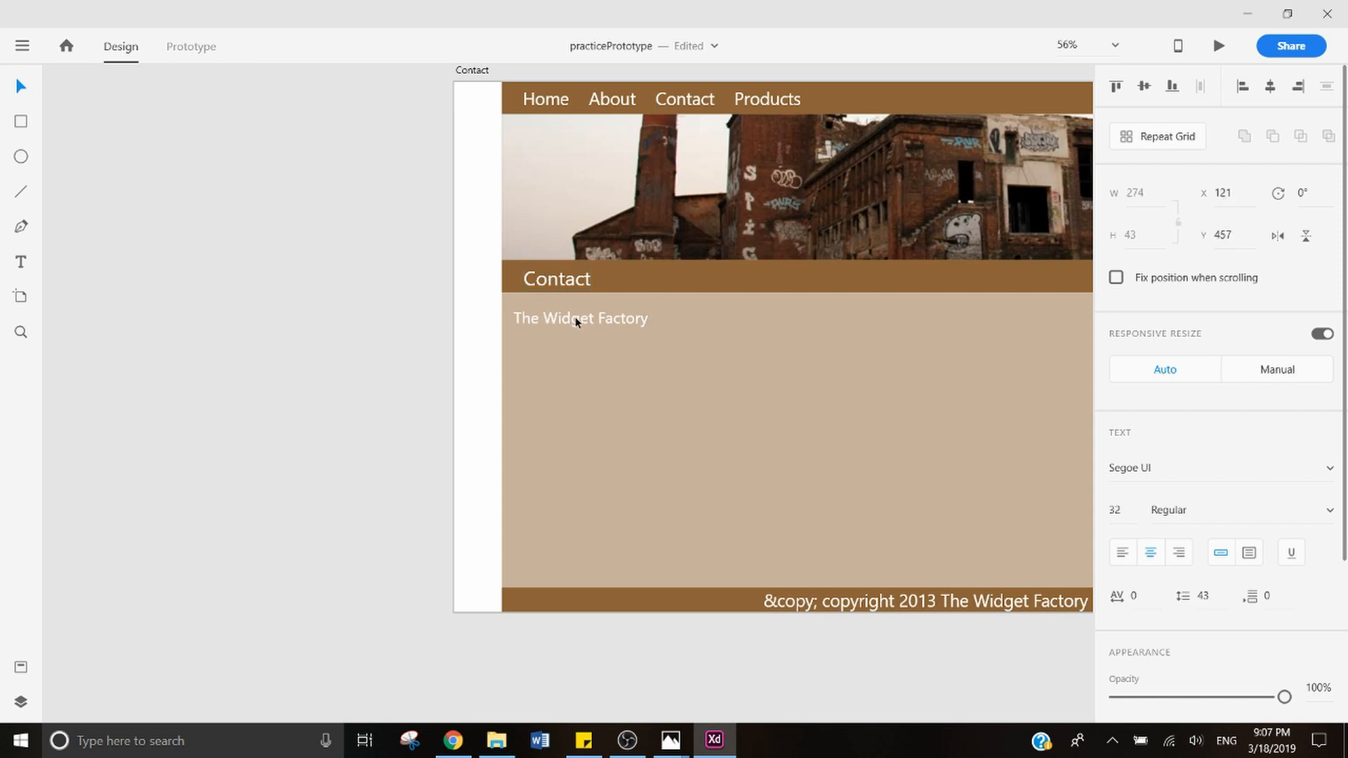
{"action": "double_click", "coordinate": [575, 317]}
{"action": "type", "text": "contact"}
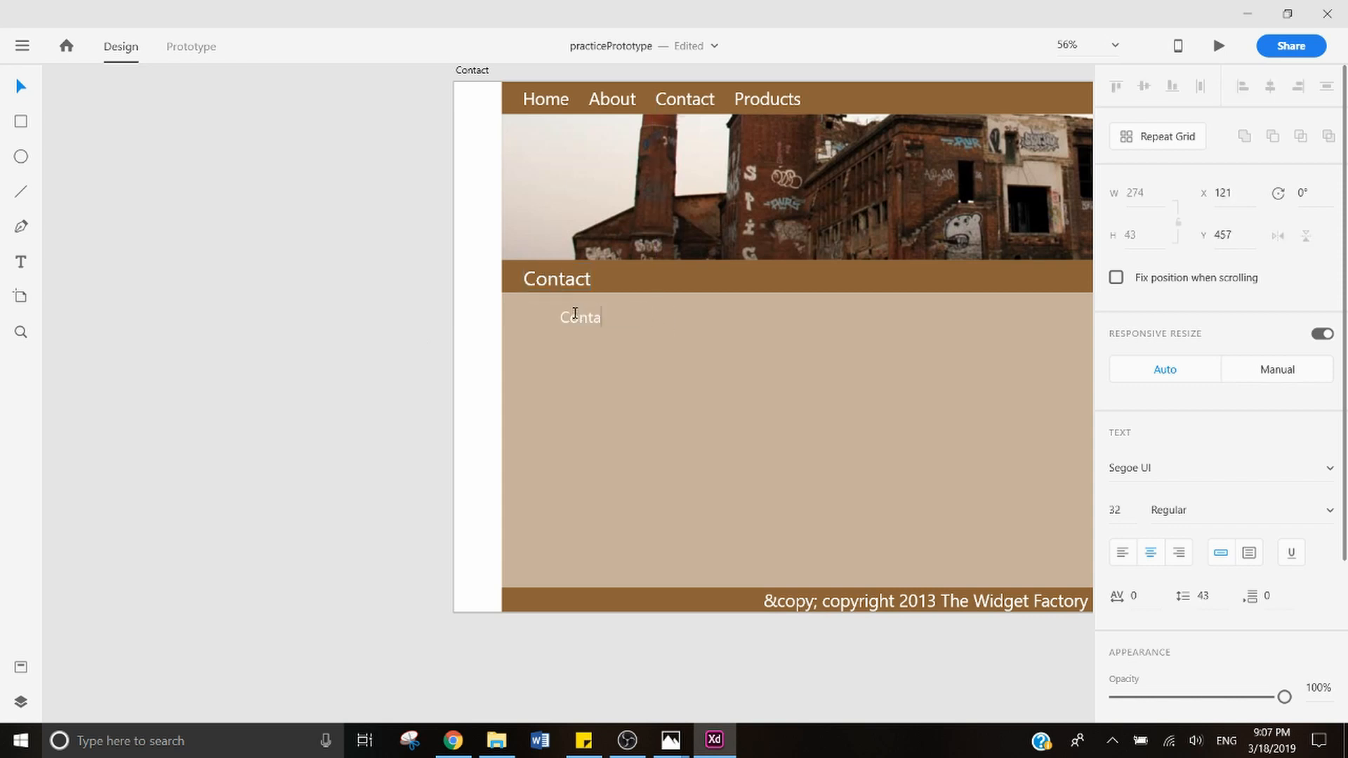
{"action": "type", "text": " the Widget Factory"}
{"action": "left_click", "coordinate": [298, 328]}
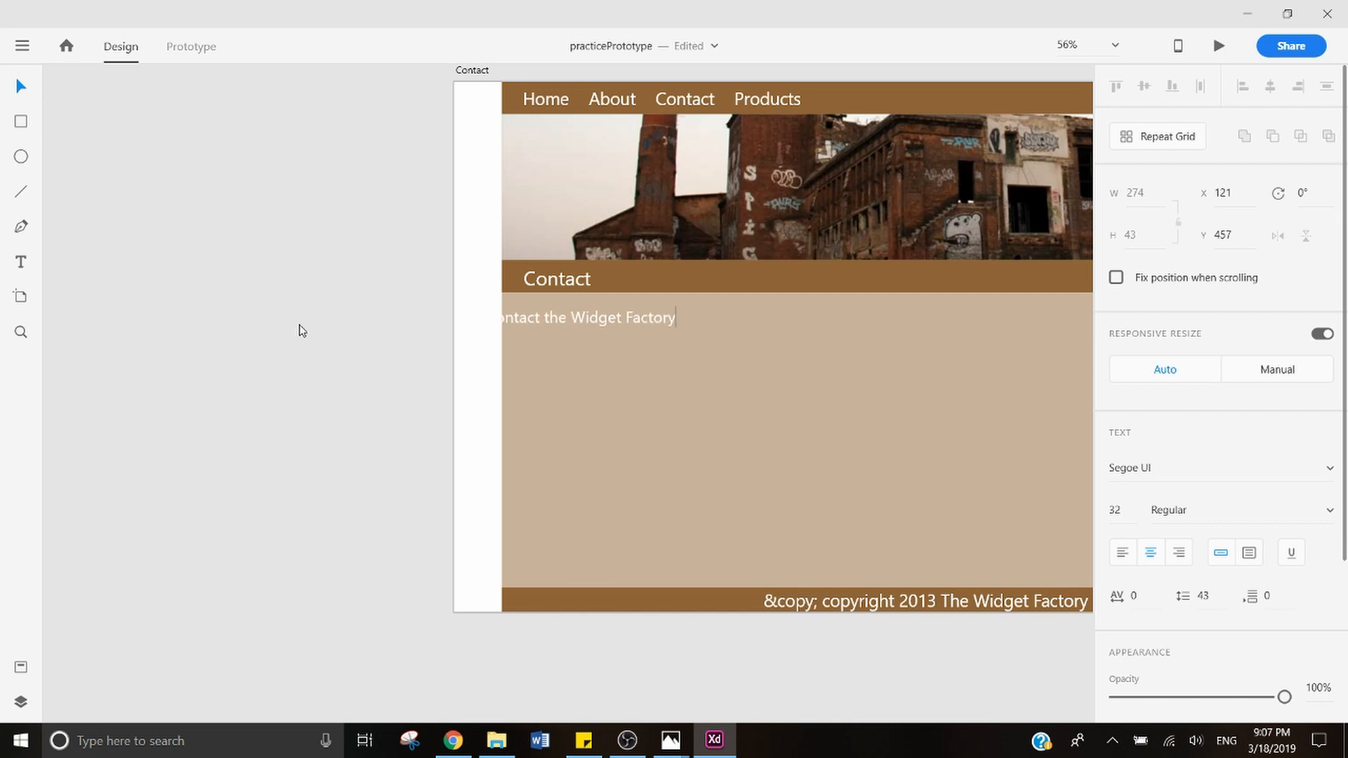
Step: Align the "Contact the Widget Factory" subheading with the start of the Contact heading, comparing it with the contact.jpg layout
{"action": "left_click", "coordinate": [581, 319]}
{"action": "left_click_drag", "start_coordinate": [581, 319], "coordinate": [626, 317]}
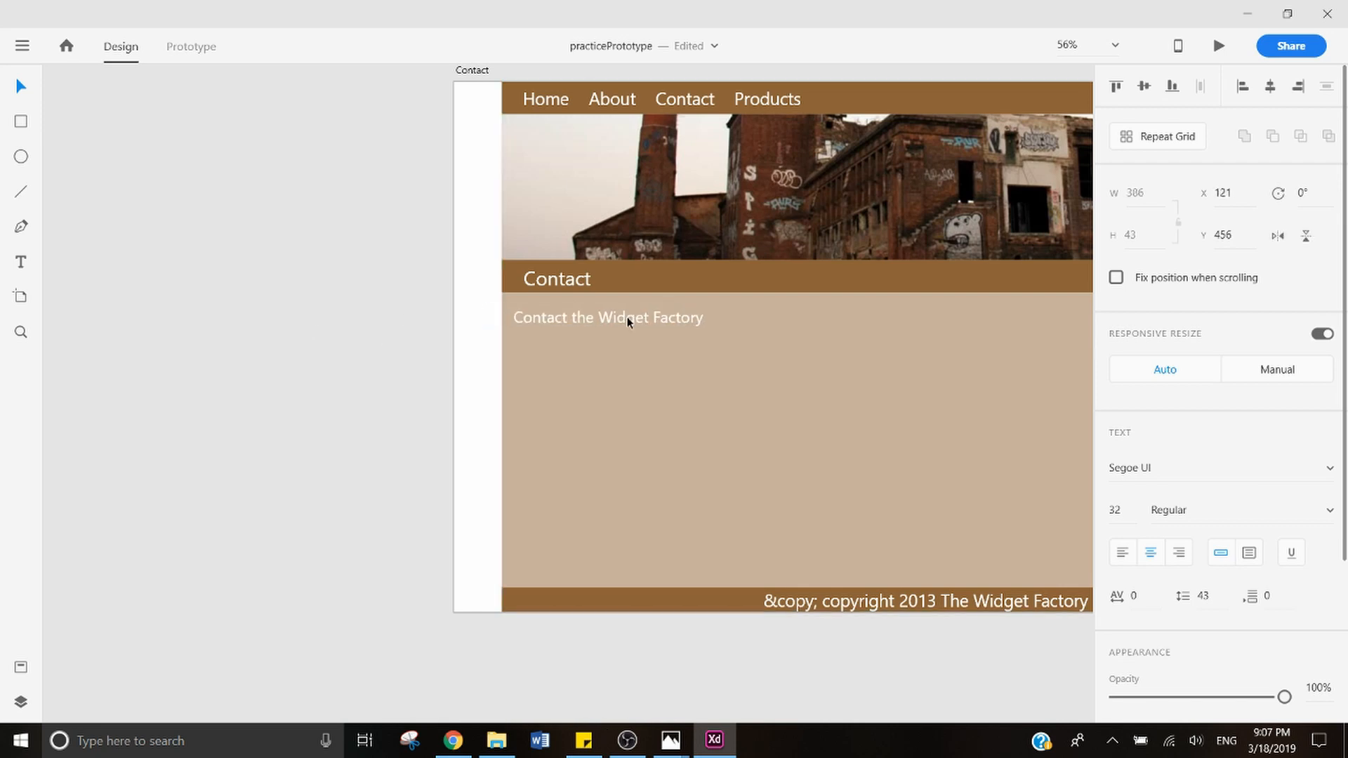
{"action": "left_click", "coordinate": [349, 374]}
{"action": "left_click", "coordinate": [662, 713]}
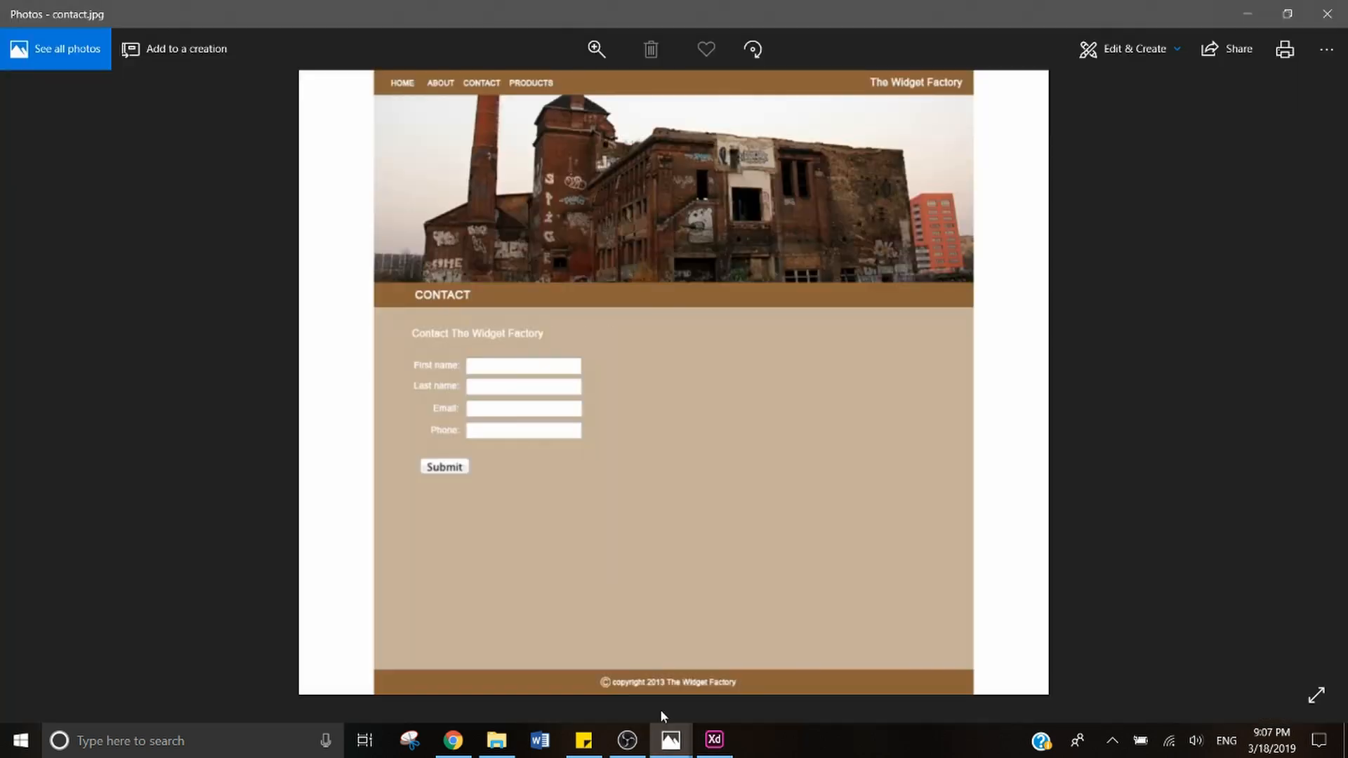
{"action": "key", "text": "alt+Tab"}
{"action": "left_click_drag", "start_coordinate": [599, 327], "coordinate": [617, 323]}
{"action": "left_click", "coordinate": [281, 370]}
Step: Duplicate the "Contact the Widget Factory" subheading just below itself and set the copy's font size to 26
{"action": "scroll", "coordinate": [512, 455], "scroll_direction": "down", "scroll_amount": 3}
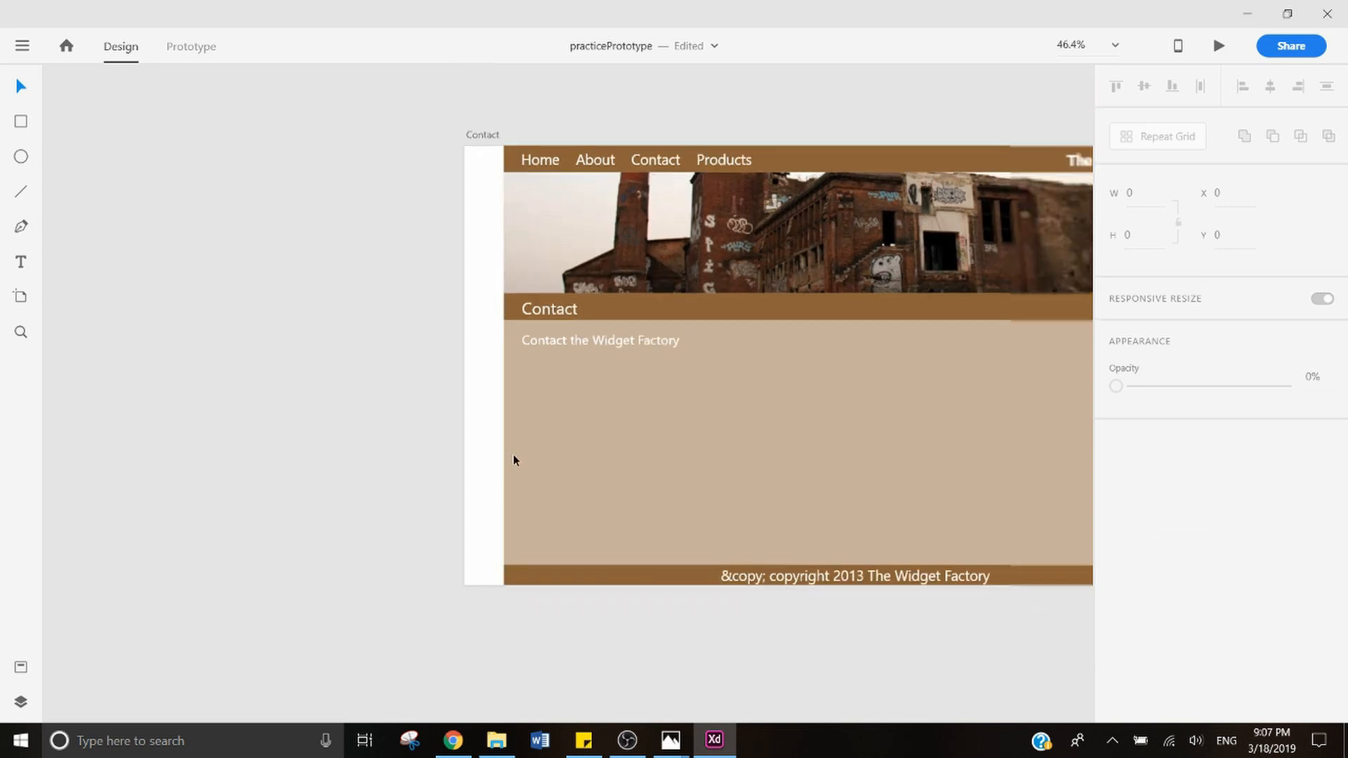
{"action": "scroll", "coordinate": [514, 455], "scroll_direction": "up", "scroll_amount": 4}
{"action": "scroll", "coordinate": [735, 470], "scroll_direction": "right", "scroll_amount": 1}
{"action": "scroll", "coordinate": [662, 436], "scroll_direction": "down", "scroll_amount": 2}
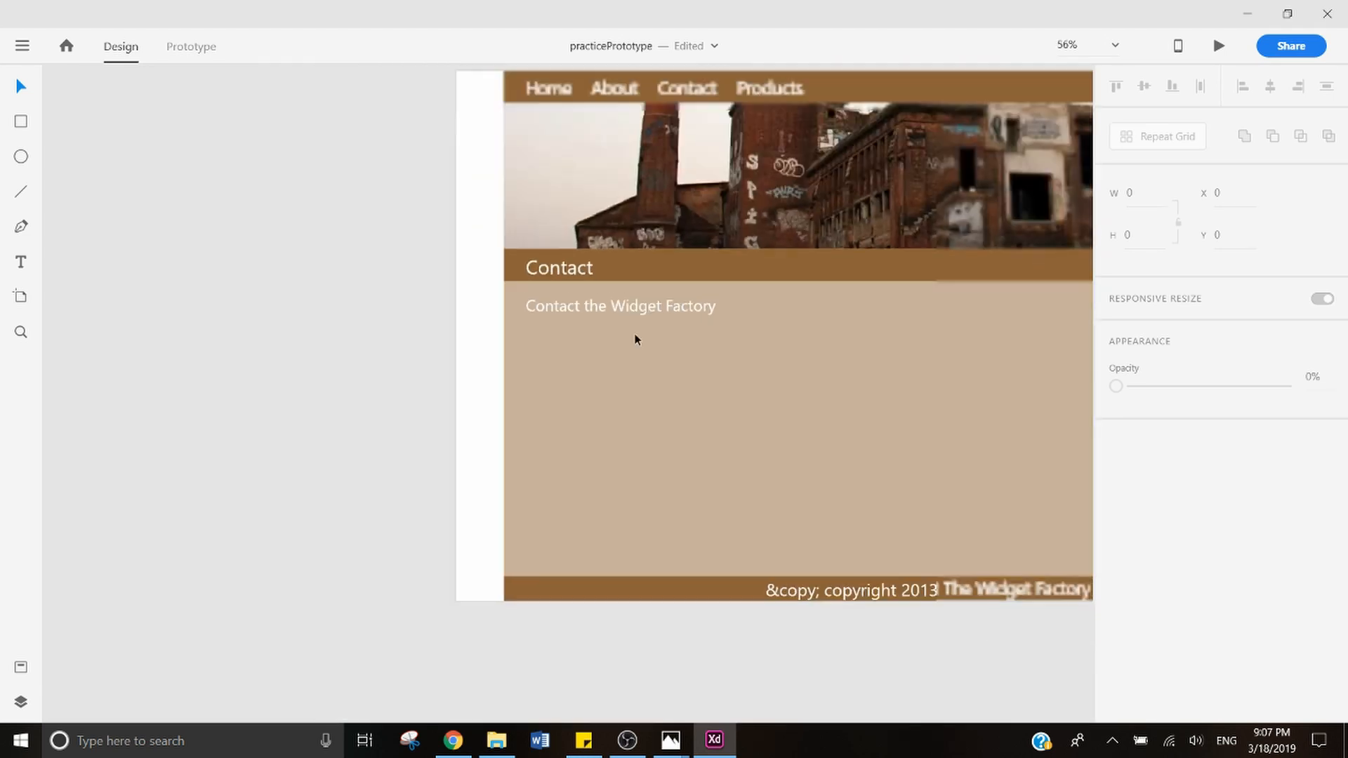
{"action": "left_click", "coordinate": [631, 316]}
{"action": "left_click", "coordinate": [632, 318]}
{"action": "left_click_drag", "start_coordinate": [632, 317], "coordinate": [633, 367]}
{"action": "left_click", "coordinate": [1117, 511]}
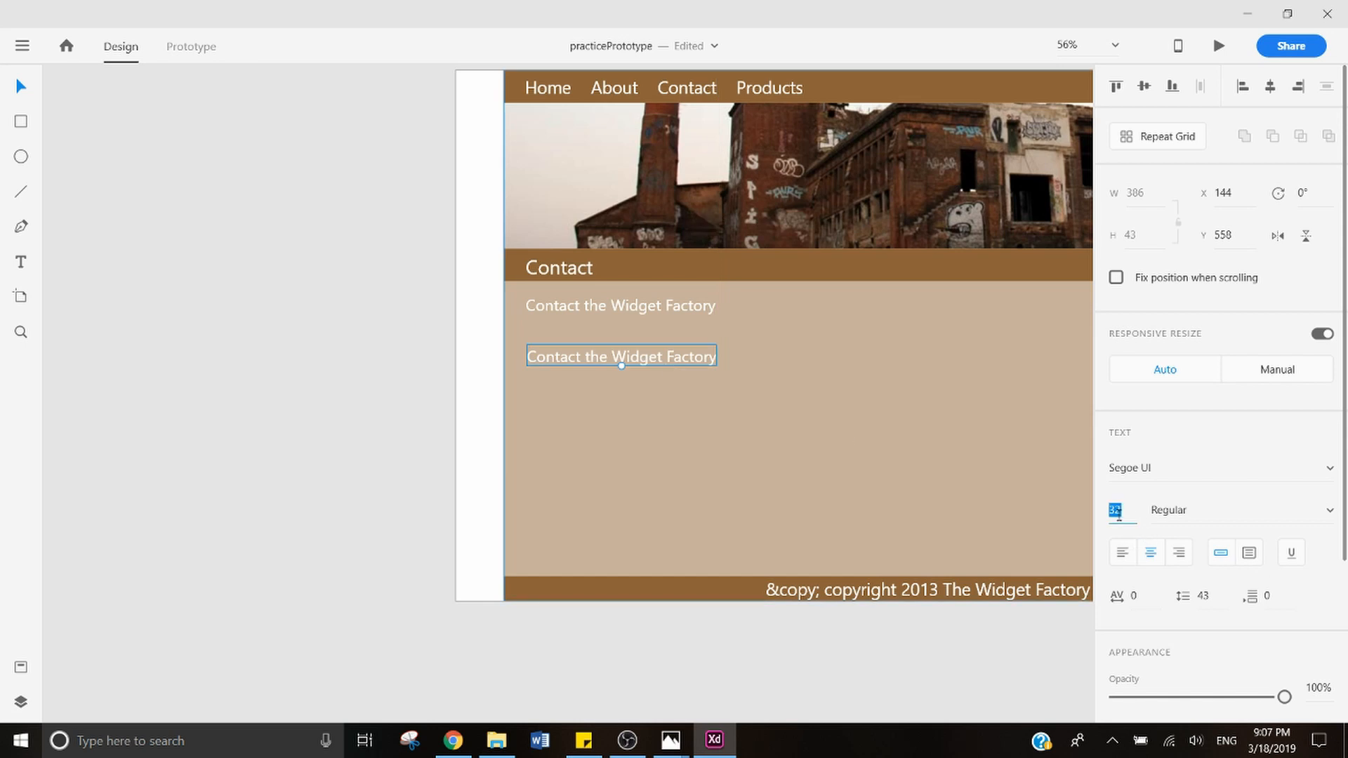
{"action": "type", "text": "2"}
{"action": "key", "text": "Return"}
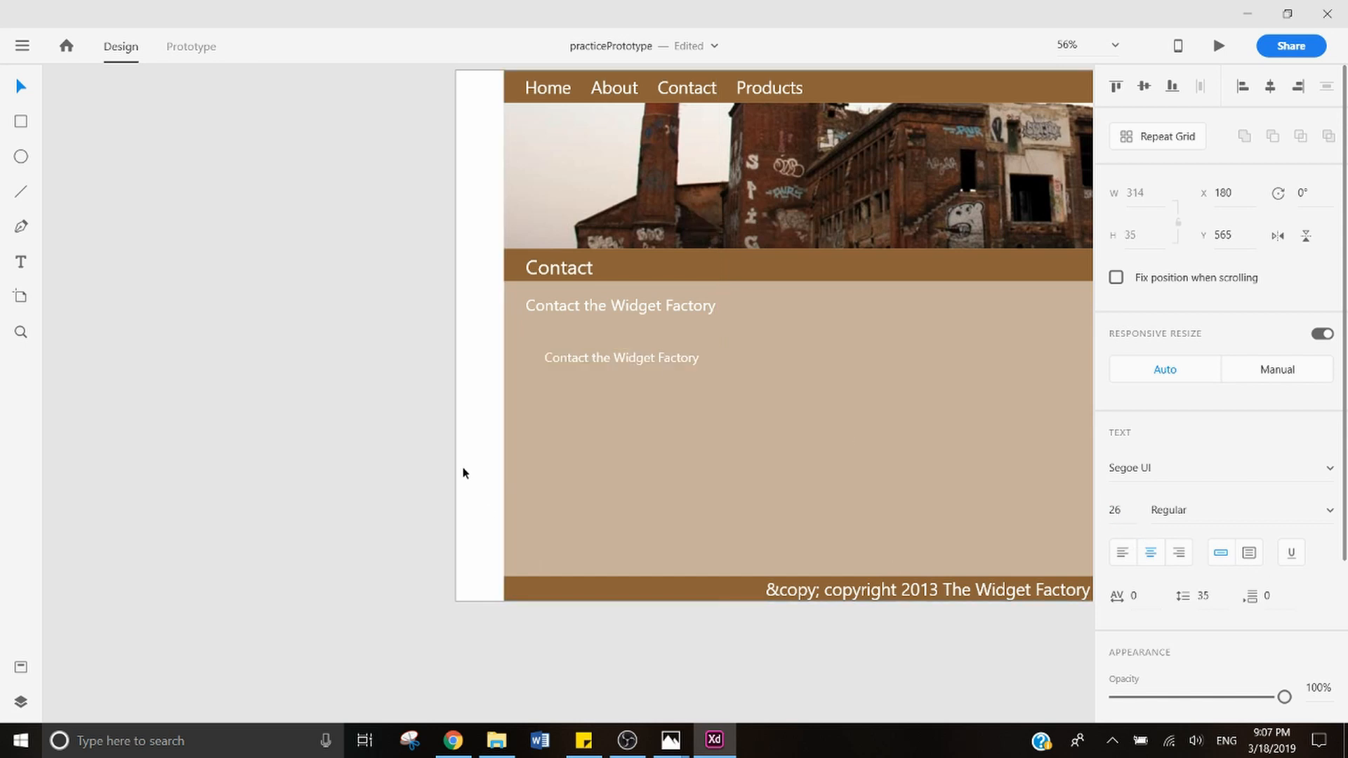
Step: Change the text of the smaller subheading copy to "First Name:"
{"action": "triple_click", "coordinate": [607, 361]}
{"action": "type", "text": "F"}
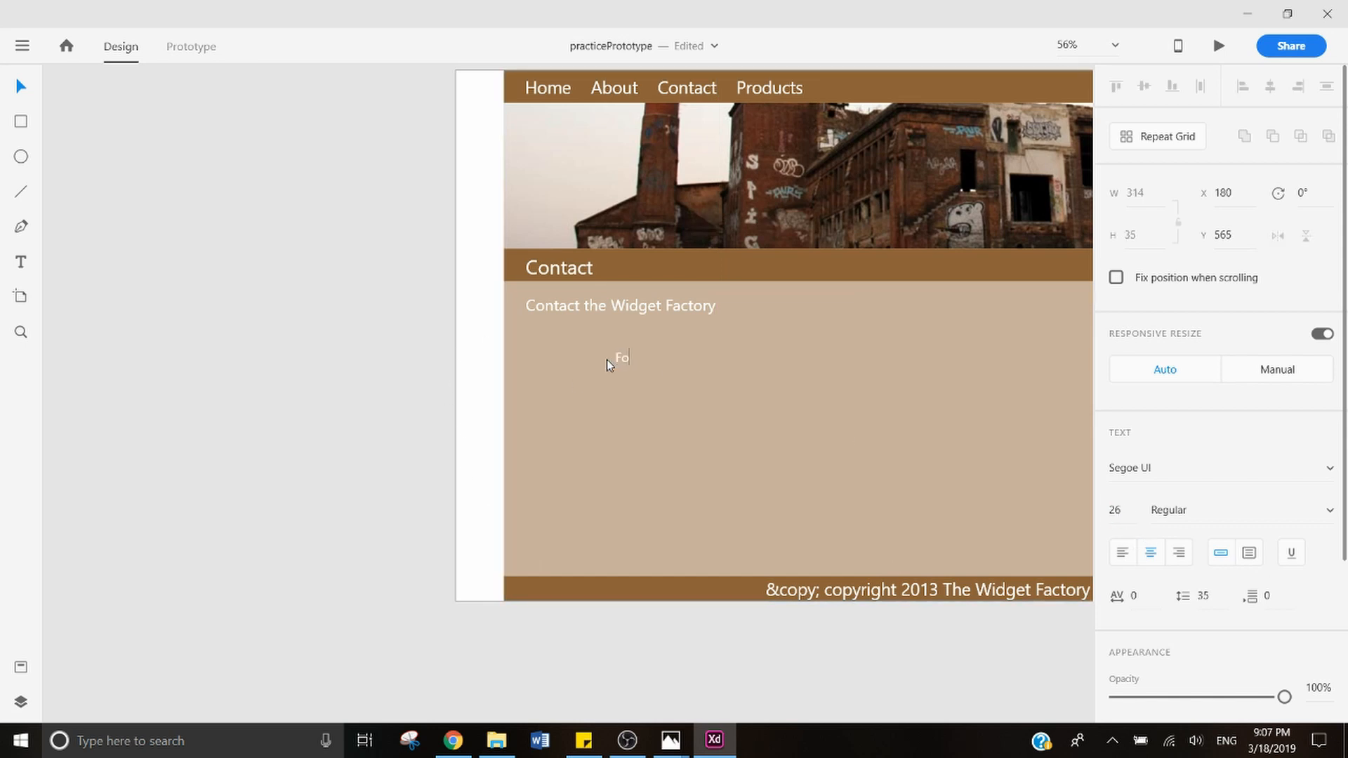
{"action": "type", "text": "irst Name:"}
{"action": "key", "text": "Escape"}
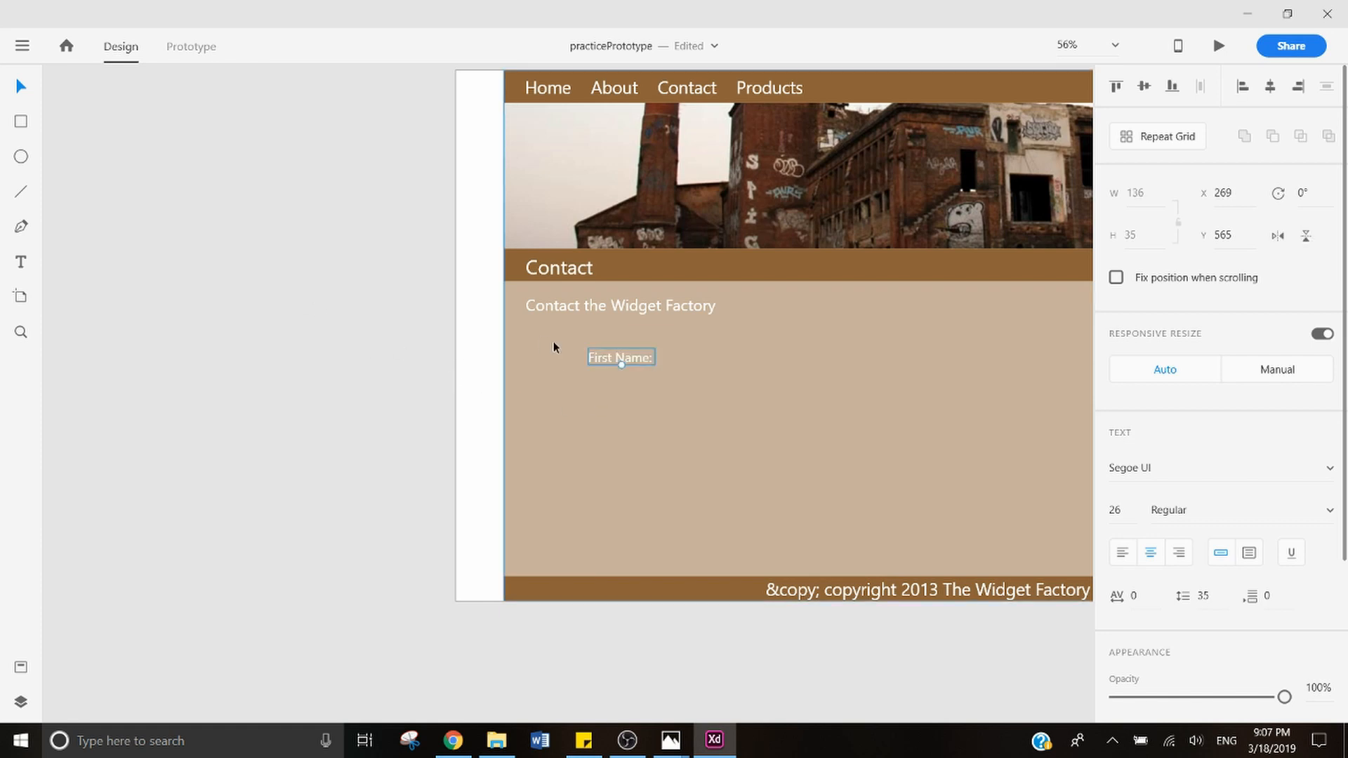
Step: Move the "First Name:" label under the subheading, duplicate it directly below and change the copy's text to "Last Name:"
{"action": "left_click_drag", "start_coordinate": [613, 356], "coordinate": [567, 366]}
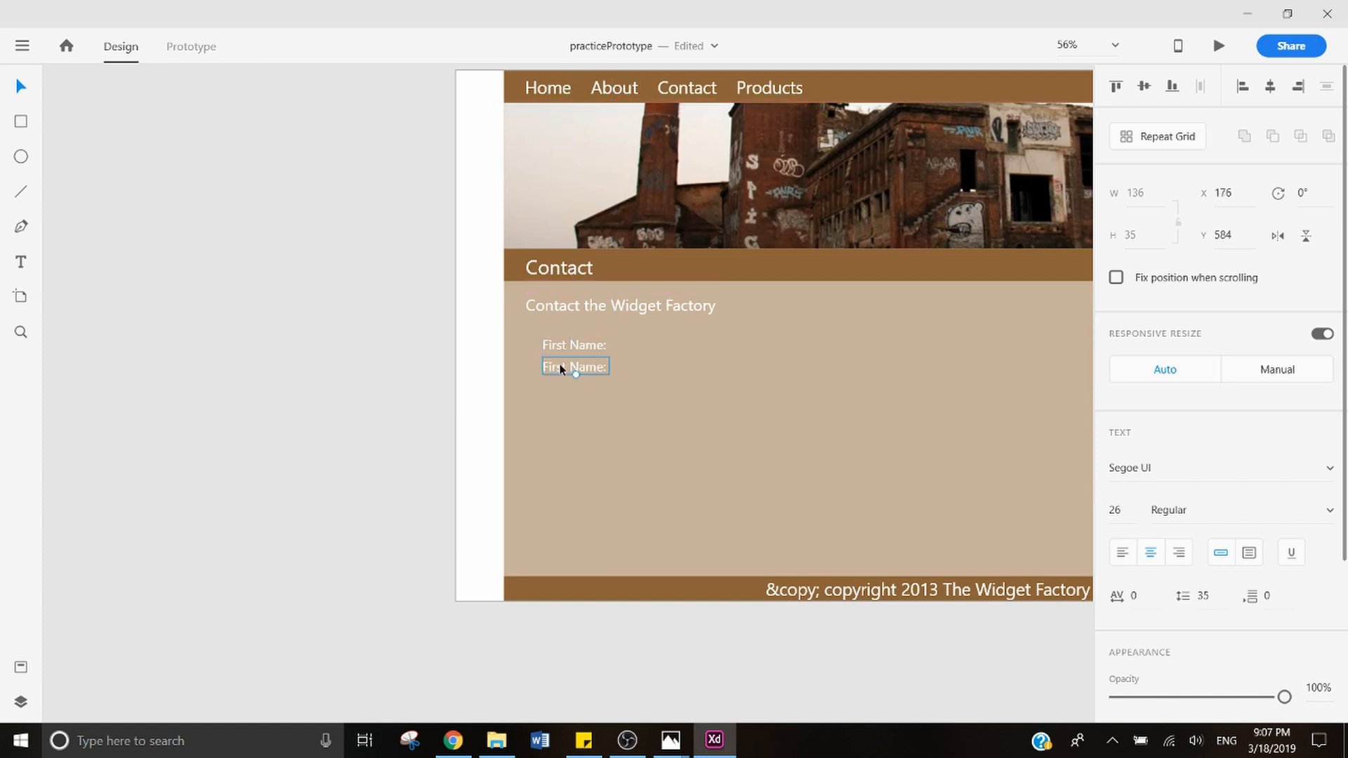
{"action": "double_click", "coordinate": [559, 364]}
{"action": "type", "text": "LAst N"}
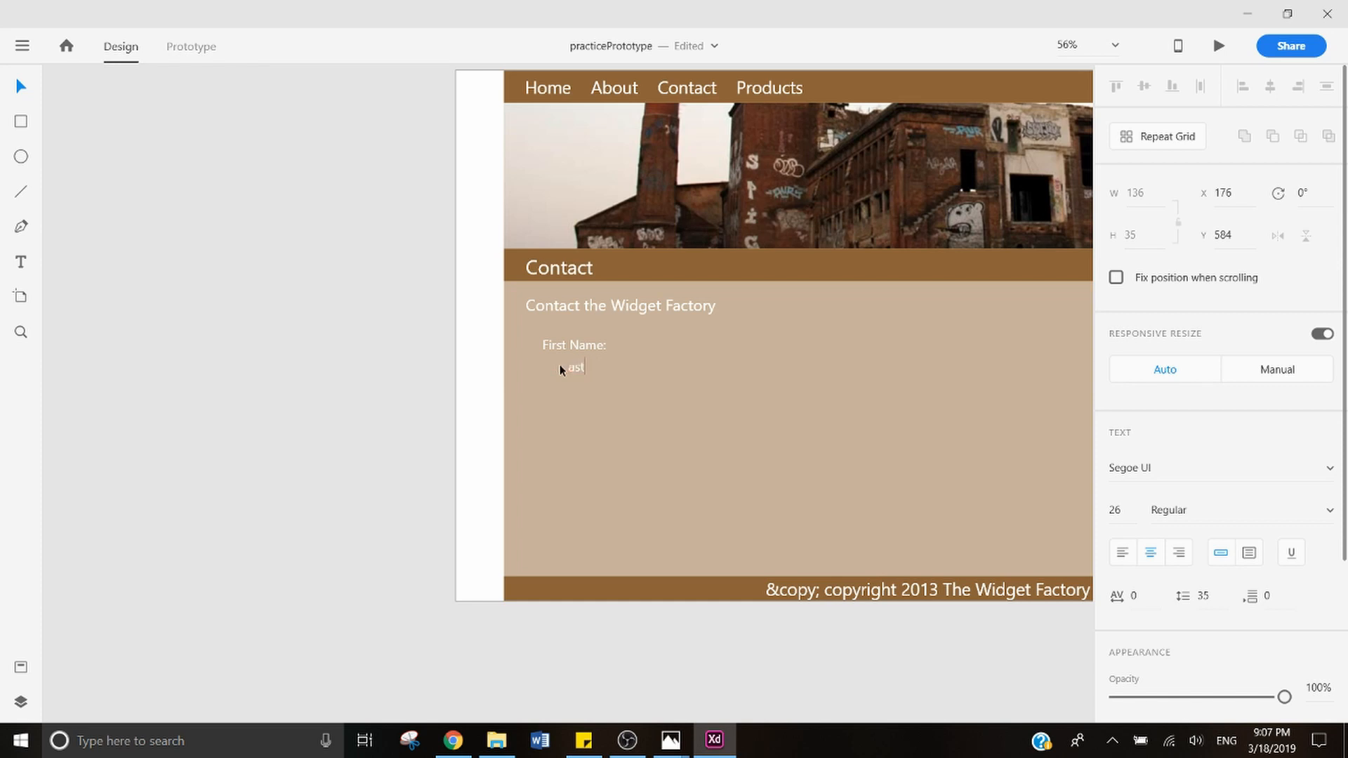
{"action": "type", "text": "Last Name:"}
{"action": "left_click", "coordinate": [441, 373]}
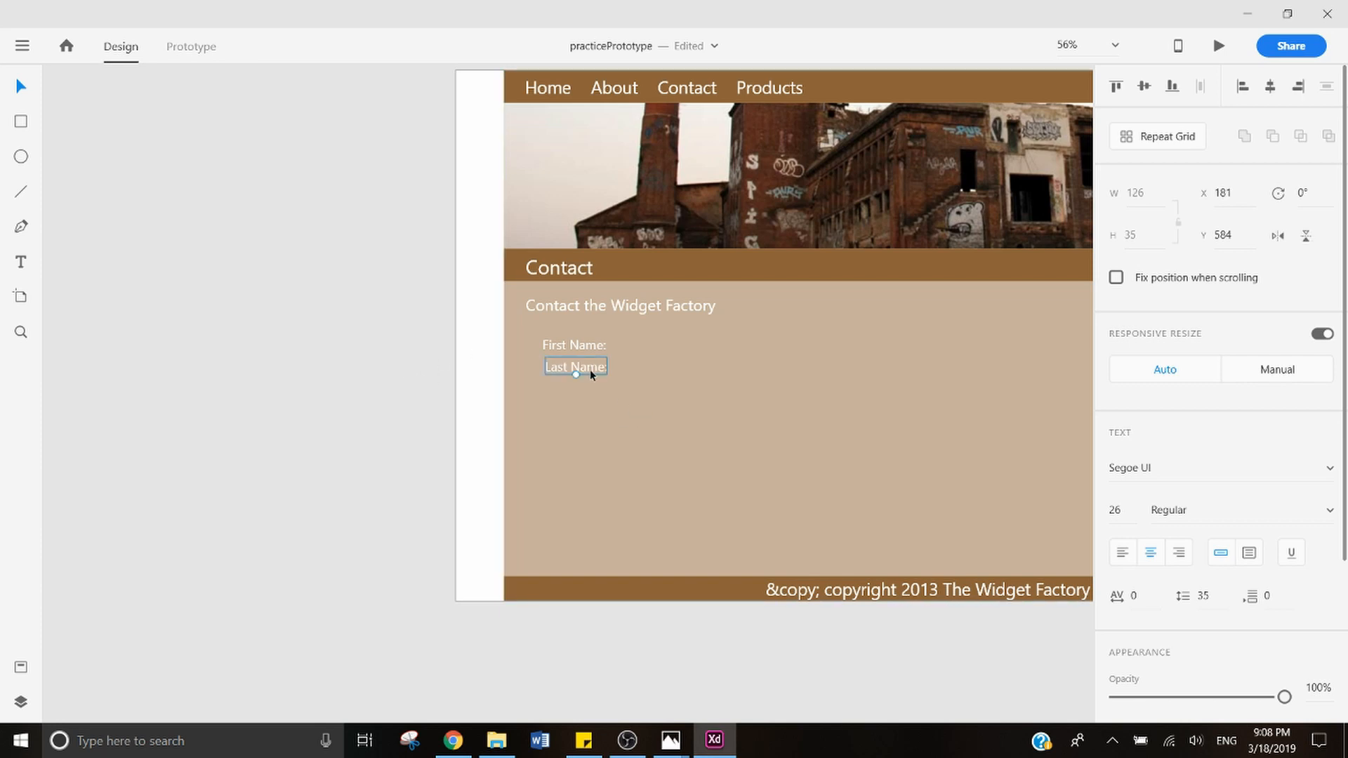
Step: Duplicate the "Last Name:" label directly below and change the copy's text to "Email:"
{"action": "left_click_drag", "start_coordinate": [586, 365], "coordinate": [588, 390]}
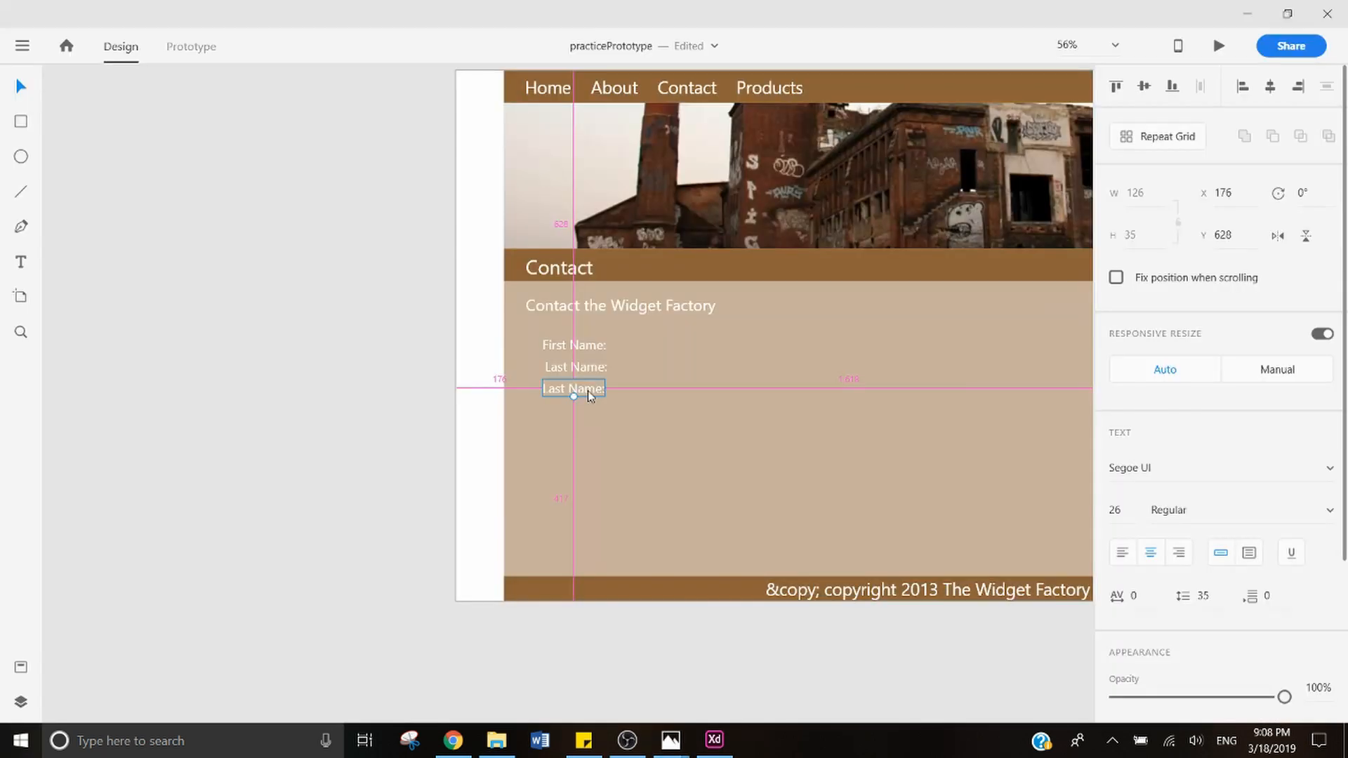
{"action": "double_click", "coordinate": [585, 389]}
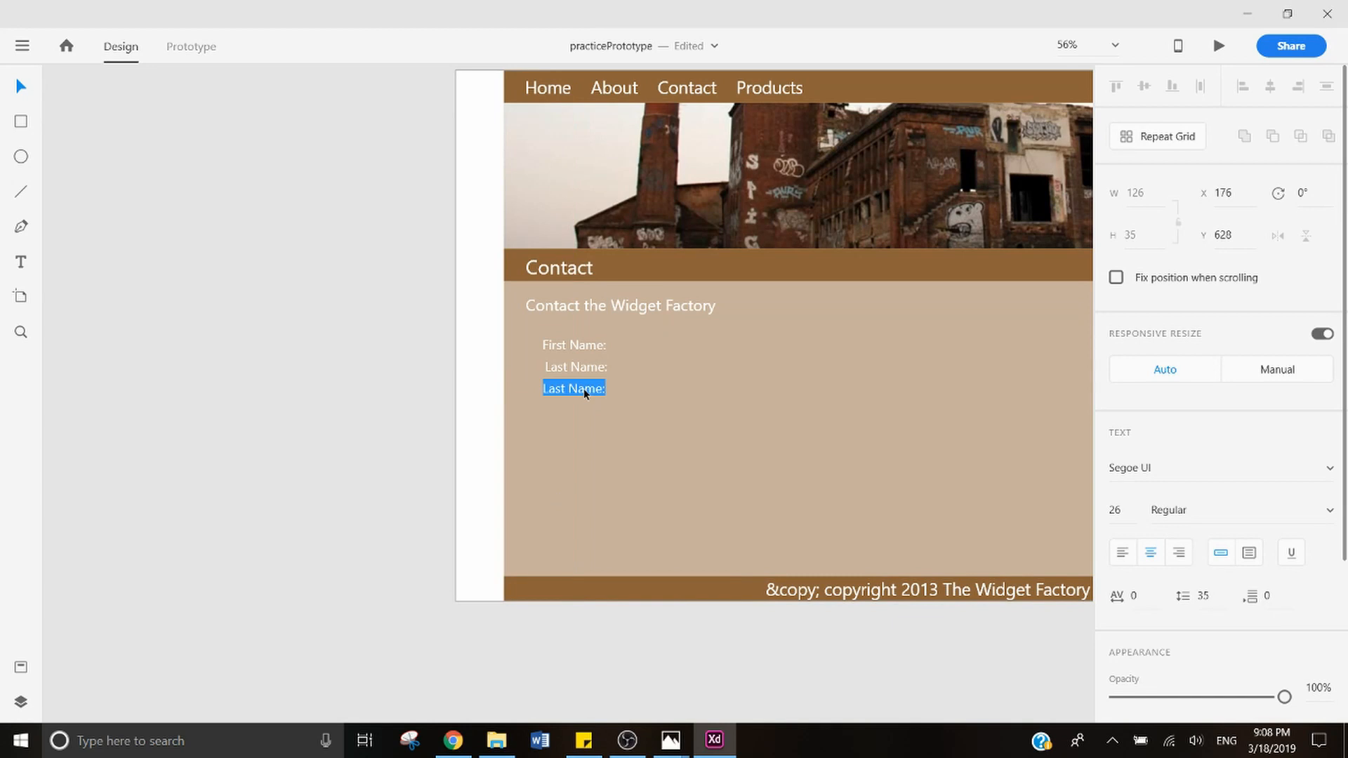
{"action": "type", "text": "Email:"}
{"action": "key", "text": "Escape"}
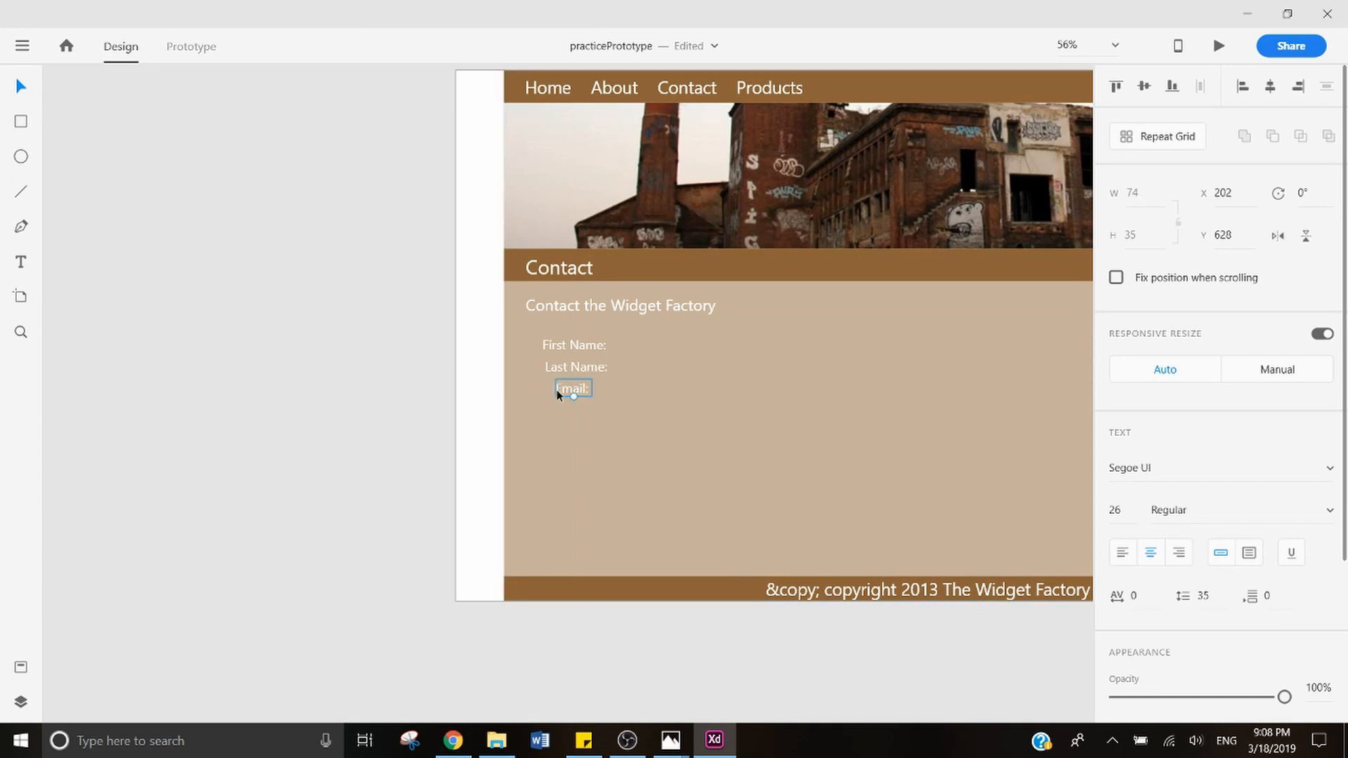
Step: Duplicate the "Email:" label below itself and change the copy's text to "Phone:"
{"action": "key", "text": "ctrl+d"}
{"action": "left_click_drag", "start_coordinate": [573, 391], "coordinate": [560, 420]}
{"action": "double_click", "coordinate": [561, 420]}
{"action": "type", "text": "Phone:"}
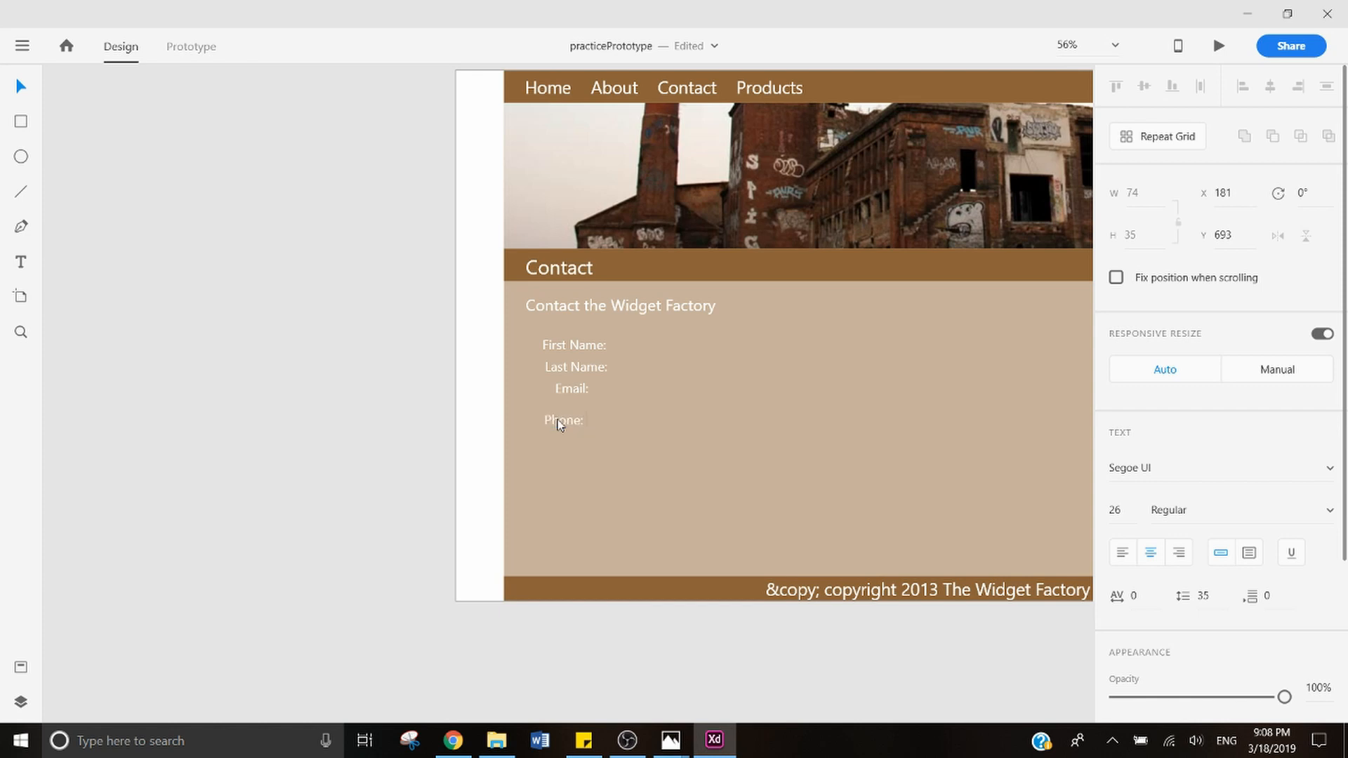
{"action": "key", "text": "Escape"}
Step: Space the four form labels evenly in a column and line up their right ends
{"action": "left_click_drag", "start_coordinate": [564, 351], "coordinate": [554, 423]}
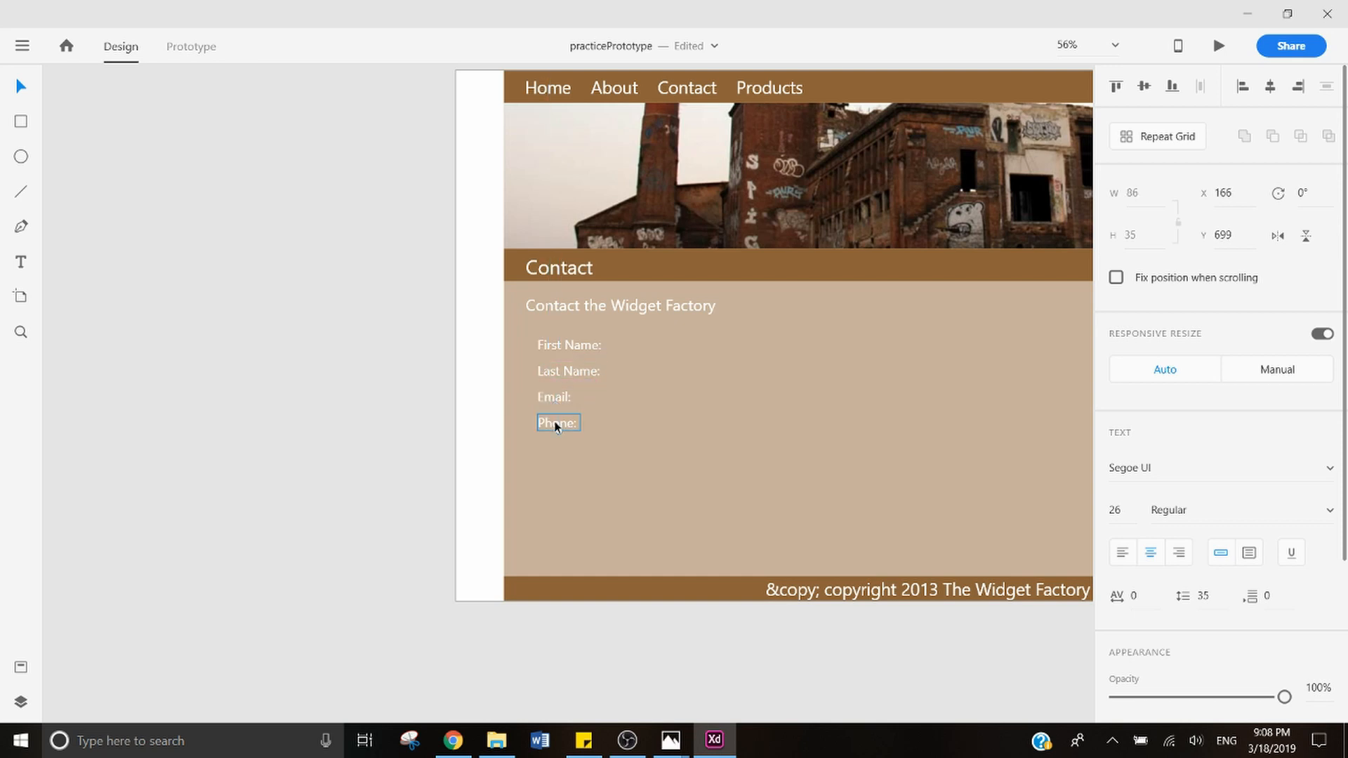
{"action": "left_click", "coordinate": [367, 444]}
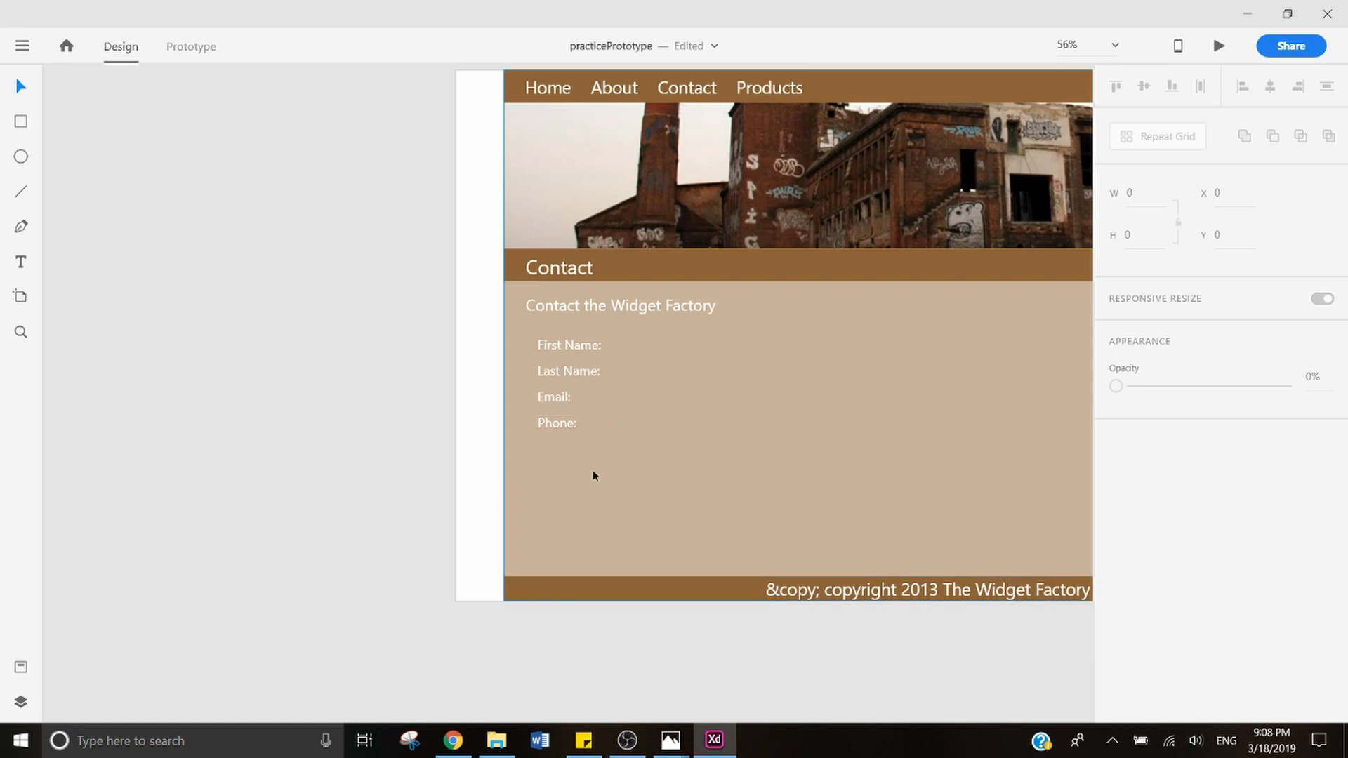
{"action": "left_click_drag", "start_coordinate": [548, 399], "coordinate": [582, 429]}
{"action": "left_click", "coordinate": [576, 377]}
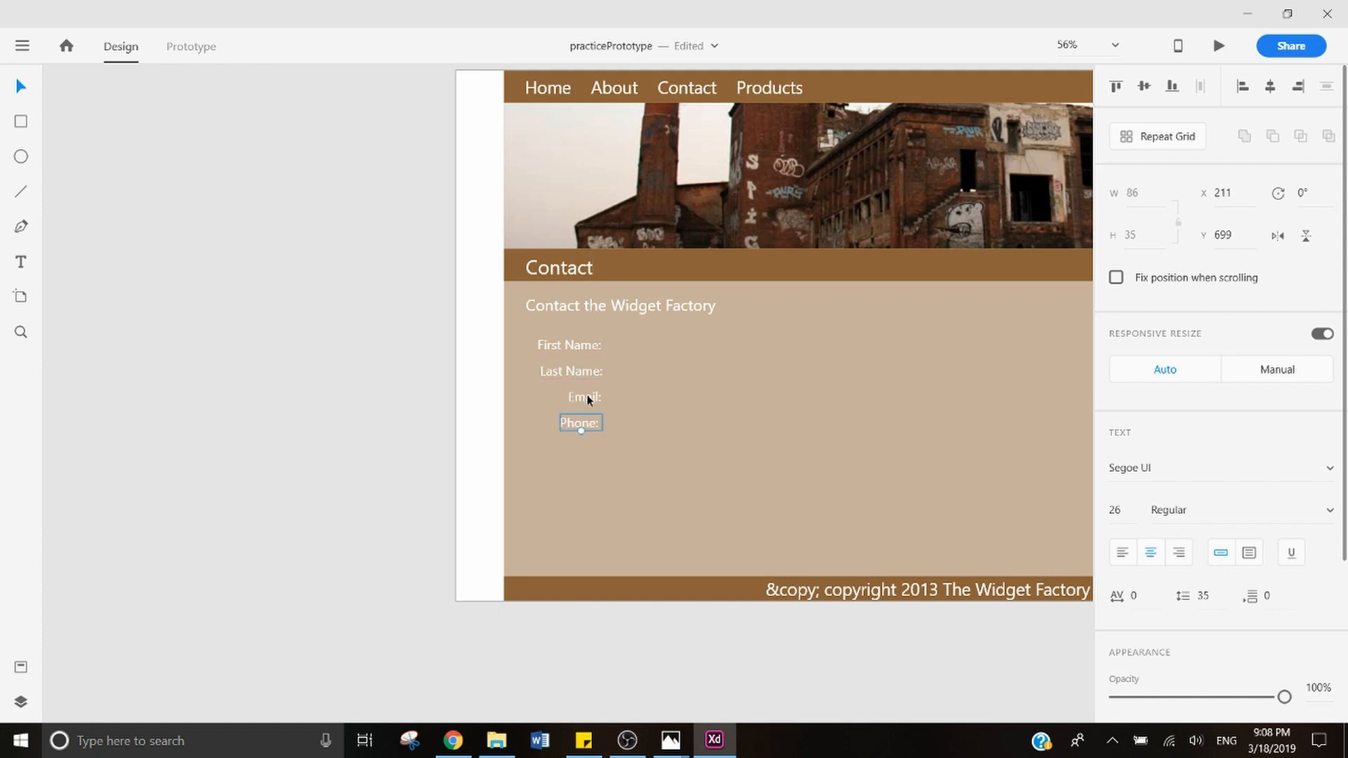
{"action": "left_click_drag", "start_coordinate": [589, 345], "coordinate": [589, 345]}
{"action": "left_click_drag", "start_coordinate": [589, 422], "coordinate": [586, 423]}
{"action": "left_click", "coordinate": [497, 476]}
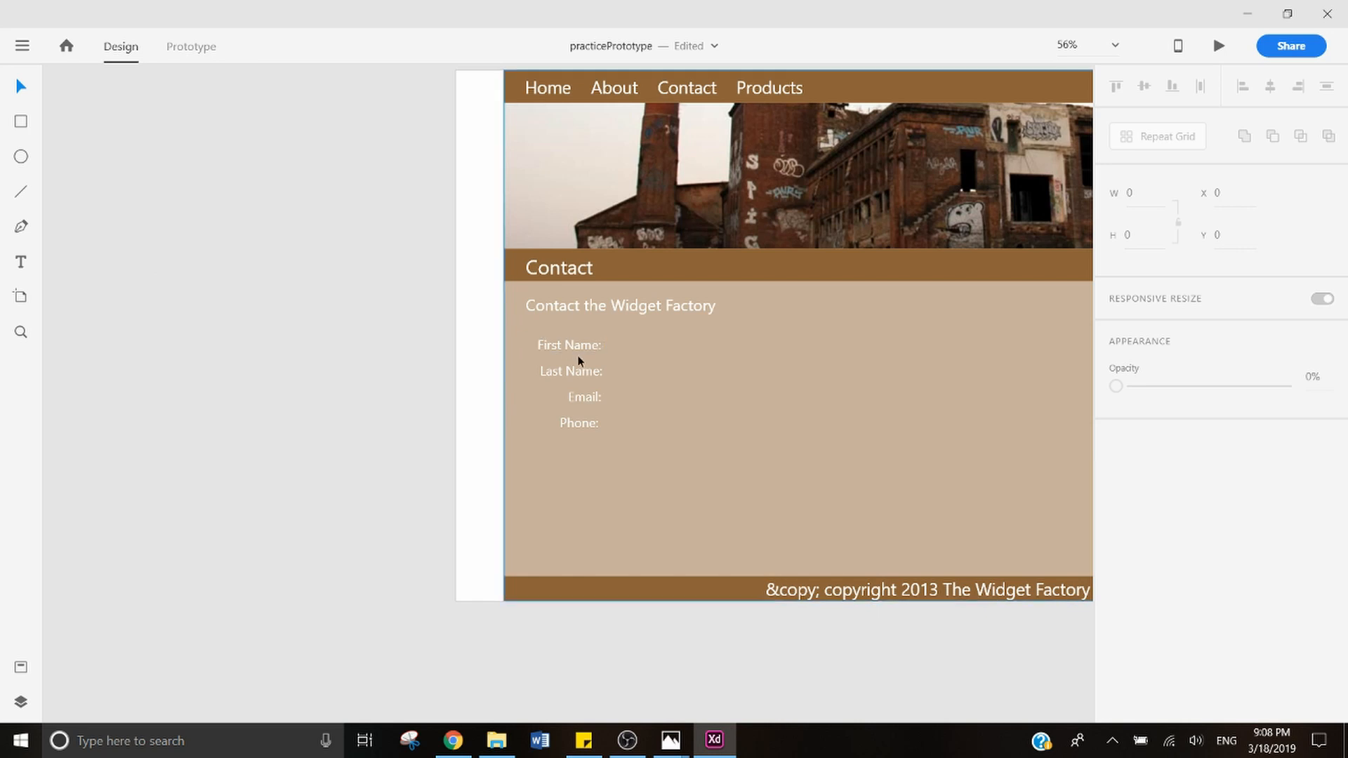
Step: Check the contact.jpg layout and draw an input-field rectangle about 269 by 35 beside the "First Name:" label
{"action": "key", "text": "alt+Tab"}
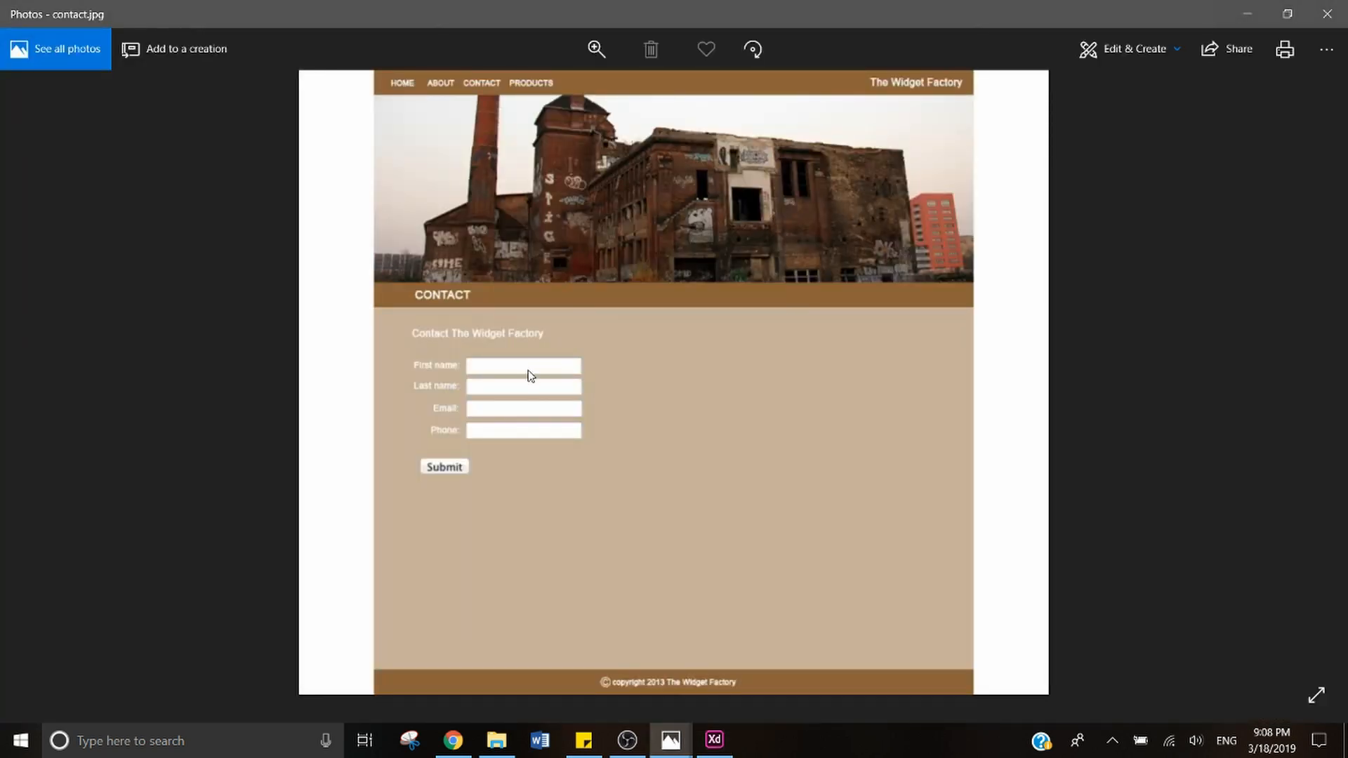
{"action": "key", "text": "alt+Tab"}
{"action": "left_click", "coordinate": [23, 121]}
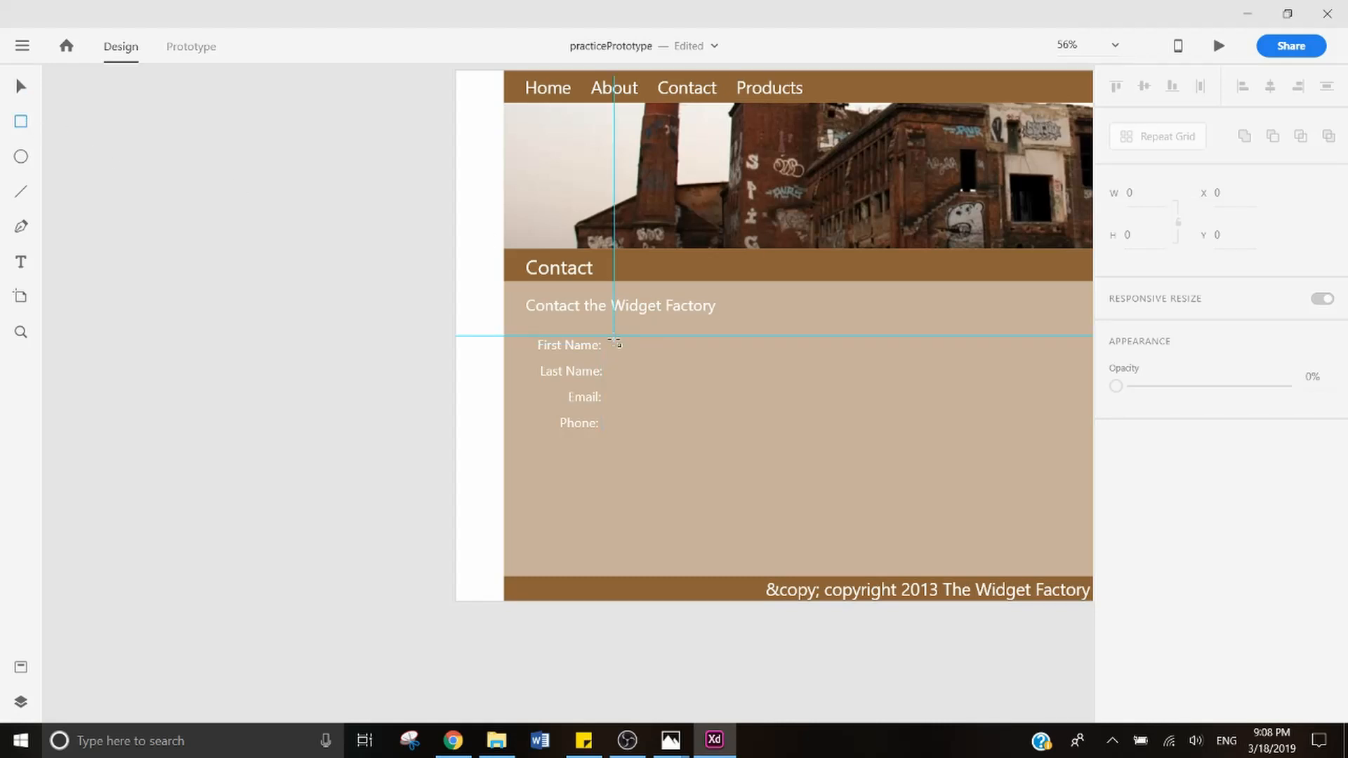
{"action": "left_click_drag", "start_coordinate": [615, 342], "coordinate": [750, 355]}
{"action": "key", "text": "v"}
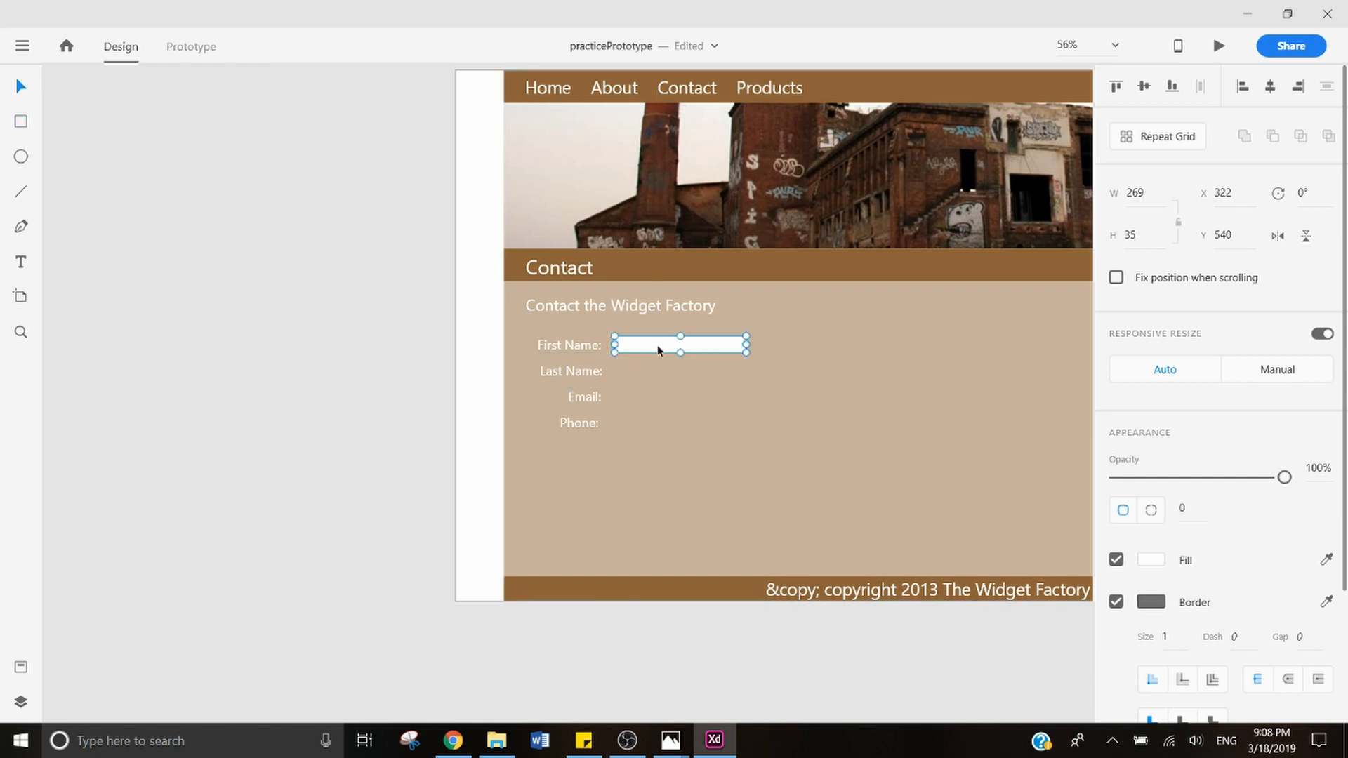
{"action": "left_click_drag", "start_coordinate": [660, 349], "coordinate": [659, 350]}
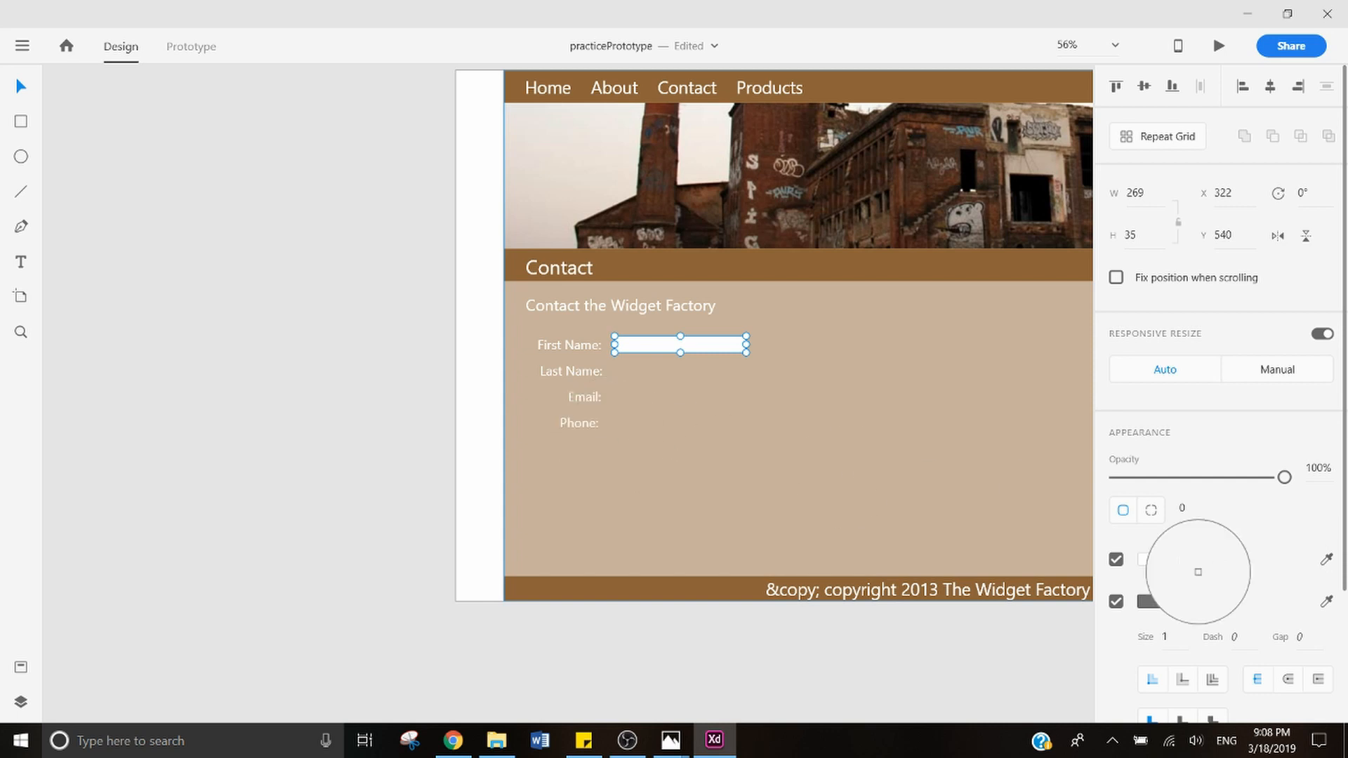
Step: Set the input-field rectangle's fill to the light grey #EBEBEB
{"action": "left_click", "coordinate": [1152, 560]}
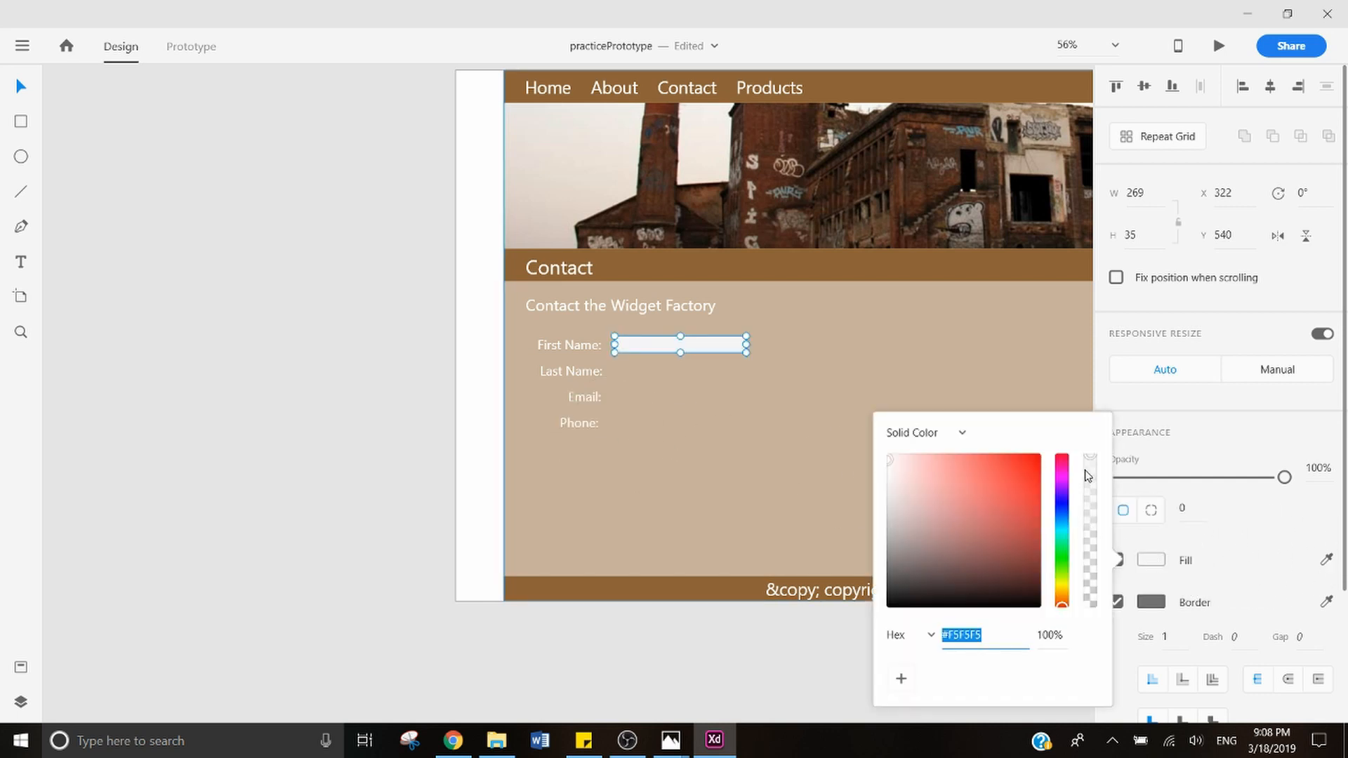
{"action": "mouse_move", "coordinate": [1091, 458]}
{"action": "left_mouse_down"}
{"action": "mouse_move", "coordinate": [1106, 535]}
{"action": "mouse_move", "coordinate": [1110, 488]}
{"action": "mouse_move", "coordinate": [1104, 632]}
{"action": "mouse_move", "coordinate": [1095, 453]}
{"action": "left_mouse_up"}
{"action": "left_click", "coordinate": [890, 460]}
{"action": "mouse_move", "coordinate": [886, 475]}
{"action": "left_mouse_down"}
{"action": "mouse_move", "coordinate": [882, 491]}
{"action": "mouse_move", "coordinate": [883, 466]}
{"action": "left_mouse_up"}
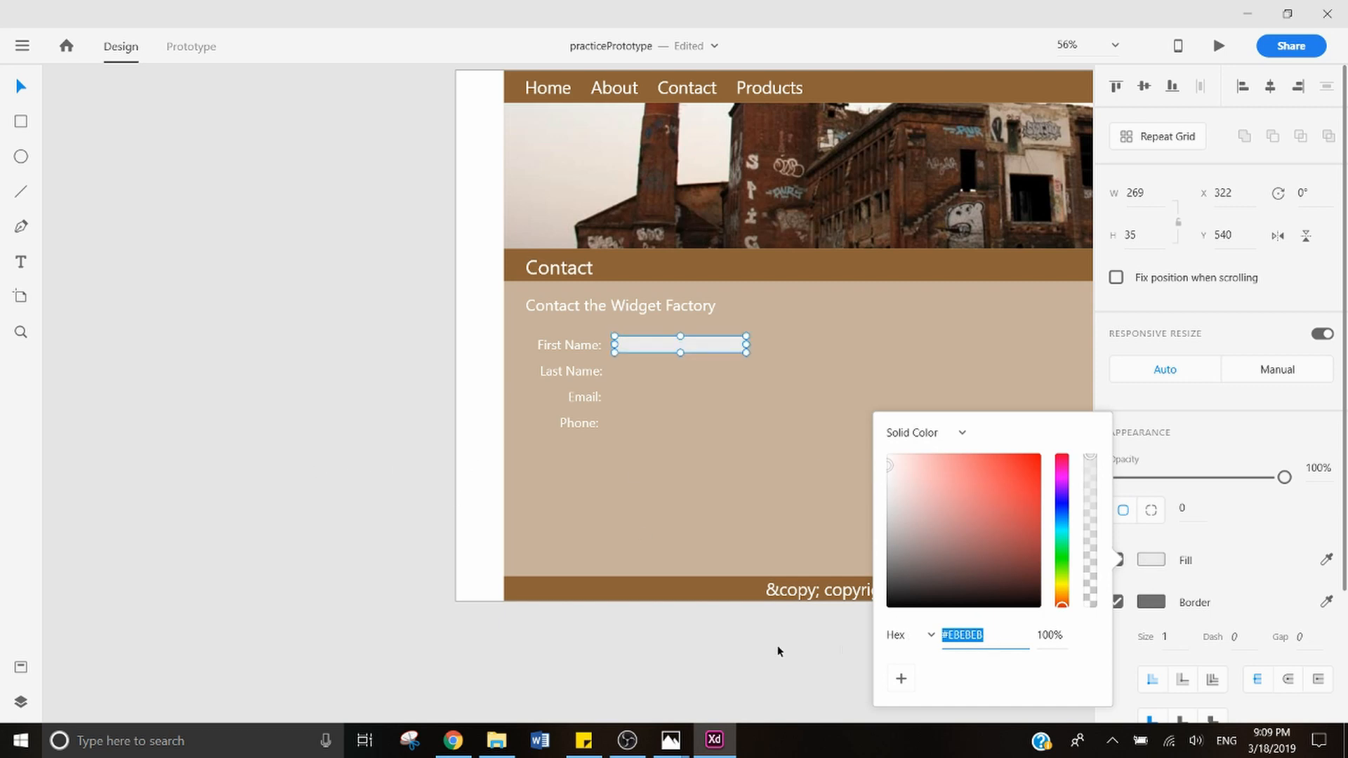
Step: Duplicate the "First Name:" input field twice to place copies beside the "Last Name:" and "Email:" labels
{"action": "left_click", "coordinate": [740, 653]}
{"action": "left_click", "coordinate": [682, 346]}
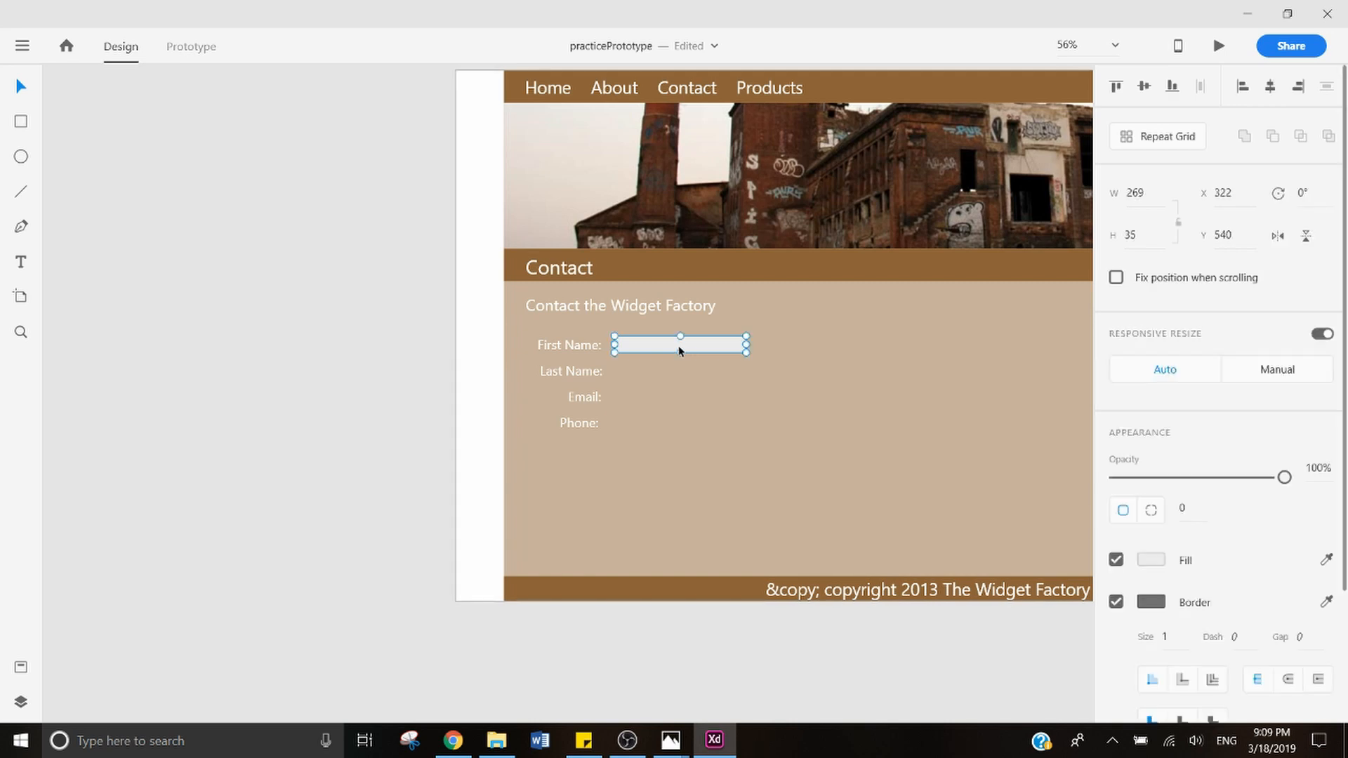
{"action": "left_click_drag", "start_coordinate": [680, 351], "coordinate": [678, 401]}
{"action": "left_click", "coordinate": [680, 383]}
{"action": "left_click_drag", "start_coordinate": [679, 351], "coordinate": [684, 386]}
{"action": "left_click", "coordinate": [672, 379]}
Step: Line up the input fields with their labels and add another copy beside "Phone:"
{"action": "scroll", "coordinate": [680, 400], "scroll_direction": "up", "scroll_amount": 3}
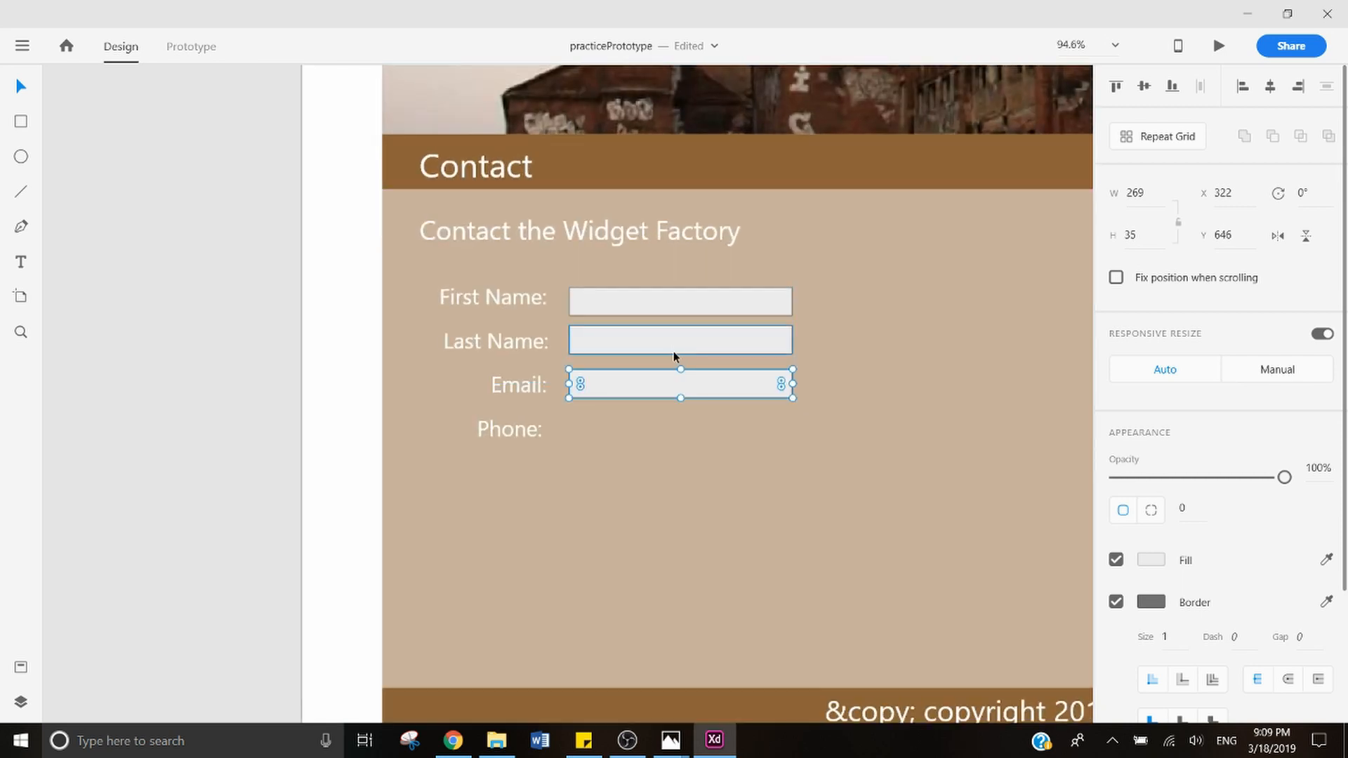
{"action": "left_click", "coordinate": [673, 332]}
{"action": "left_click_drag", "start_coordinate": [668, 301], "coordinate": [663, 426]}
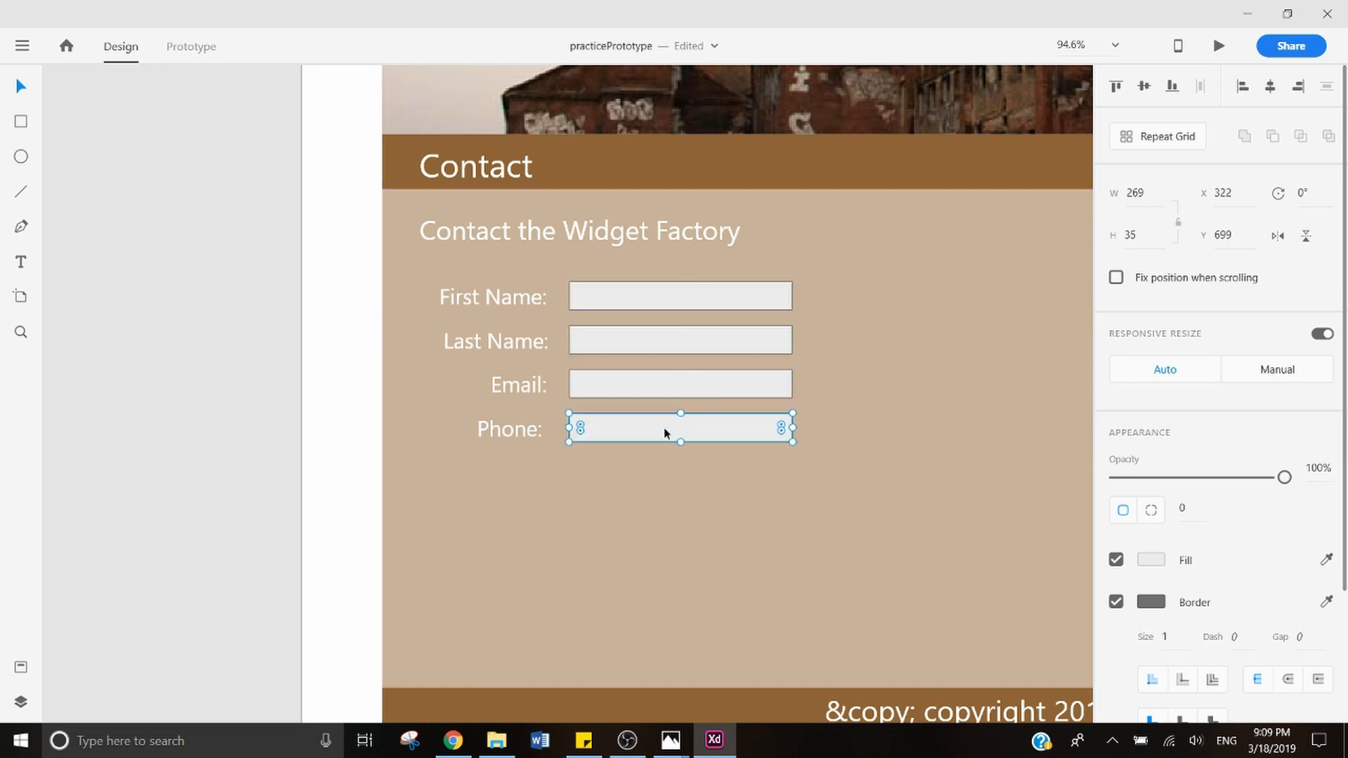
{"action": "left_click", "coordinate": [691, 510]}
Step: Draw a rounded button rectangle about 176 by 67 below the "Phone:" row and compare it with the contact.jpg layout
{"action": "scroll", "coordinate": [672, 465], "scroll_direction": "down", "scroll_amount": 5}
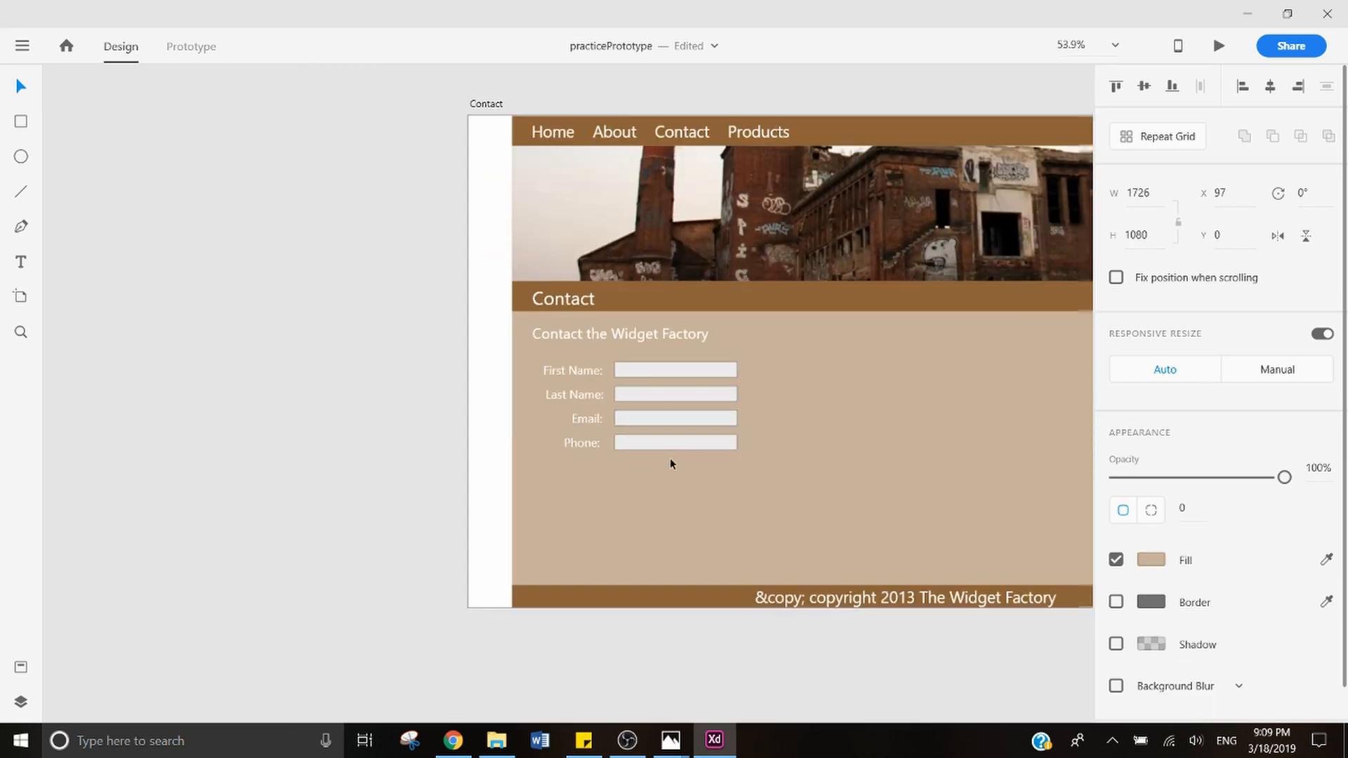
{"action": "scroll", "coordinate": [715, 491], "scroll_direction": "up", "scroll_amount": 2}
{"action": "key", "text": "r"}
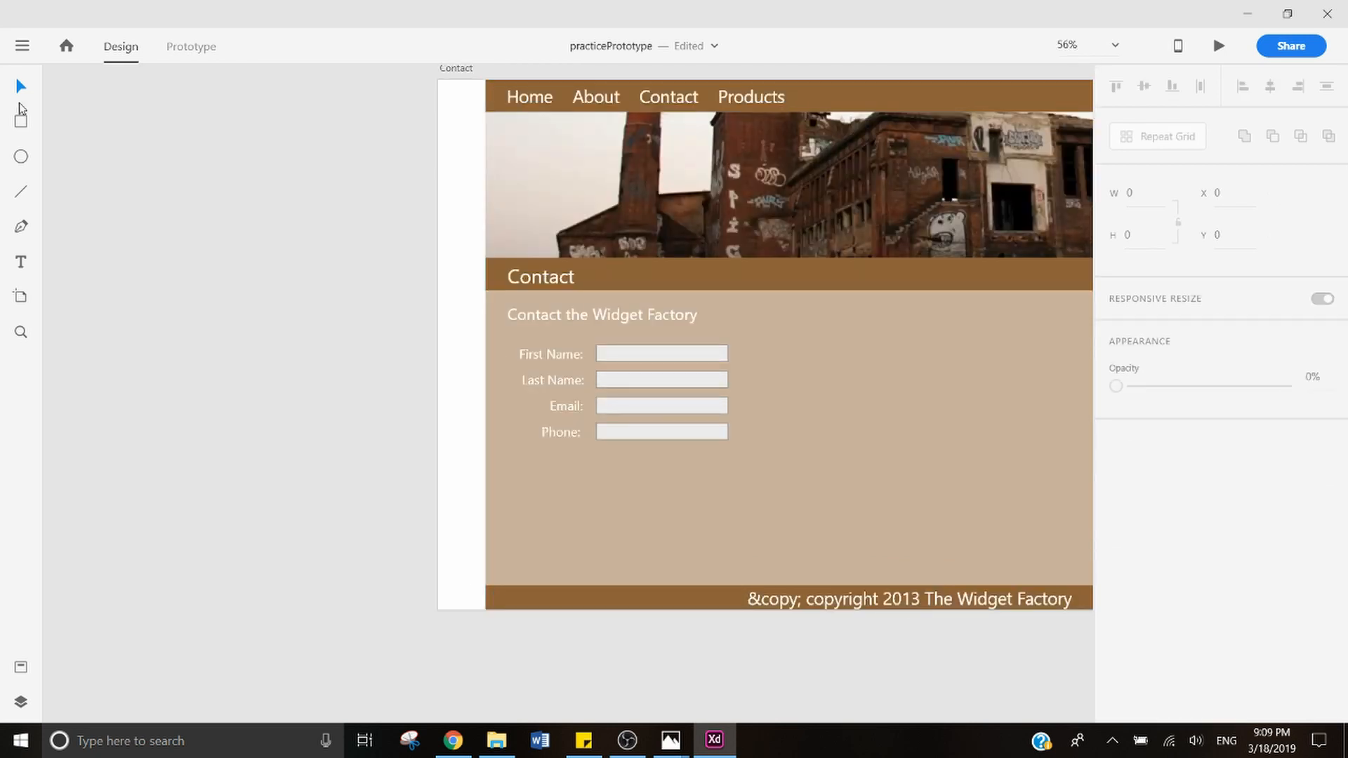
{"action": "mouse_move", "coordinate": [553, 460]}
{"action": "left_mouse_down"}
{"action": "mouse_move", "coordinate": [575, 482]}
{"action": "mouse_move", "coordinate": [640, 492]}
{"action": "mouse_move", "coordinate": [624, 477]}
{"action": "left_mouse_up"}
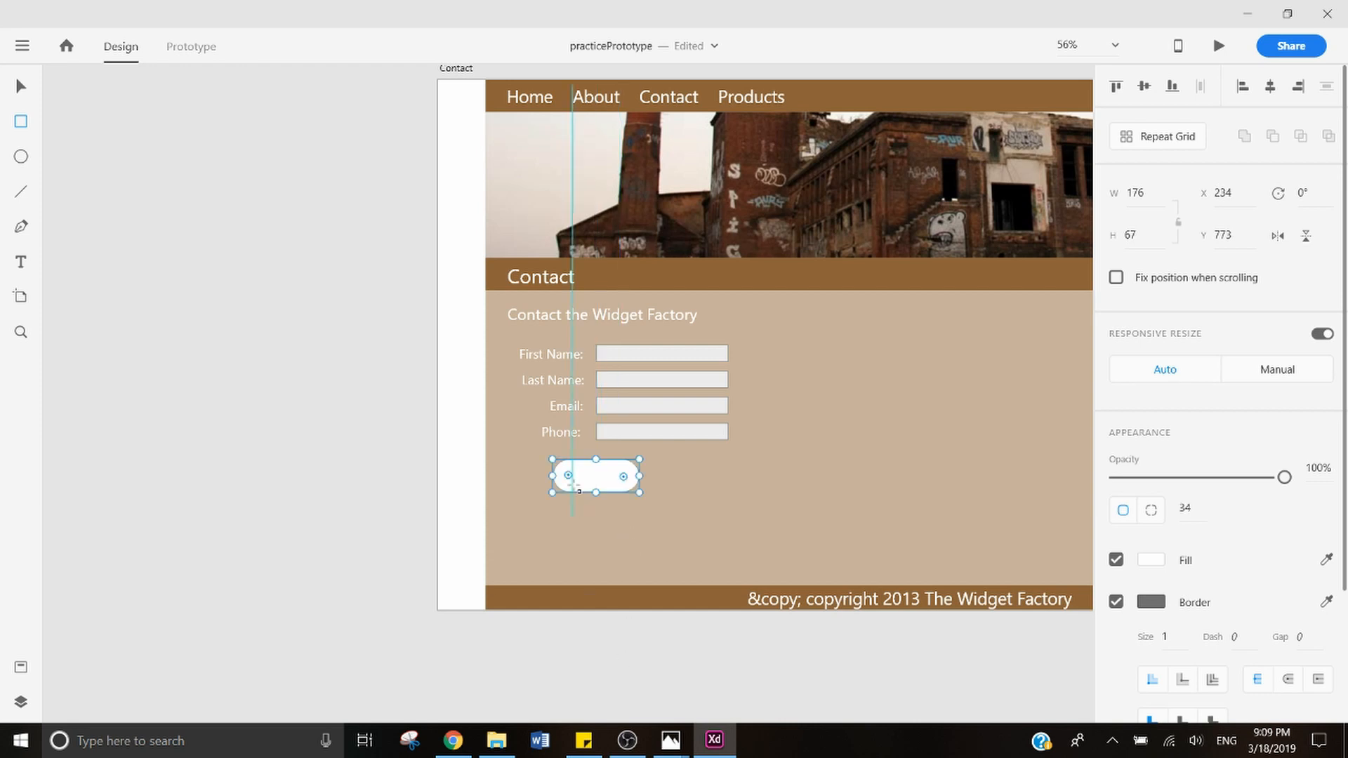
{"action": "key", "text": "alt+Tab"}
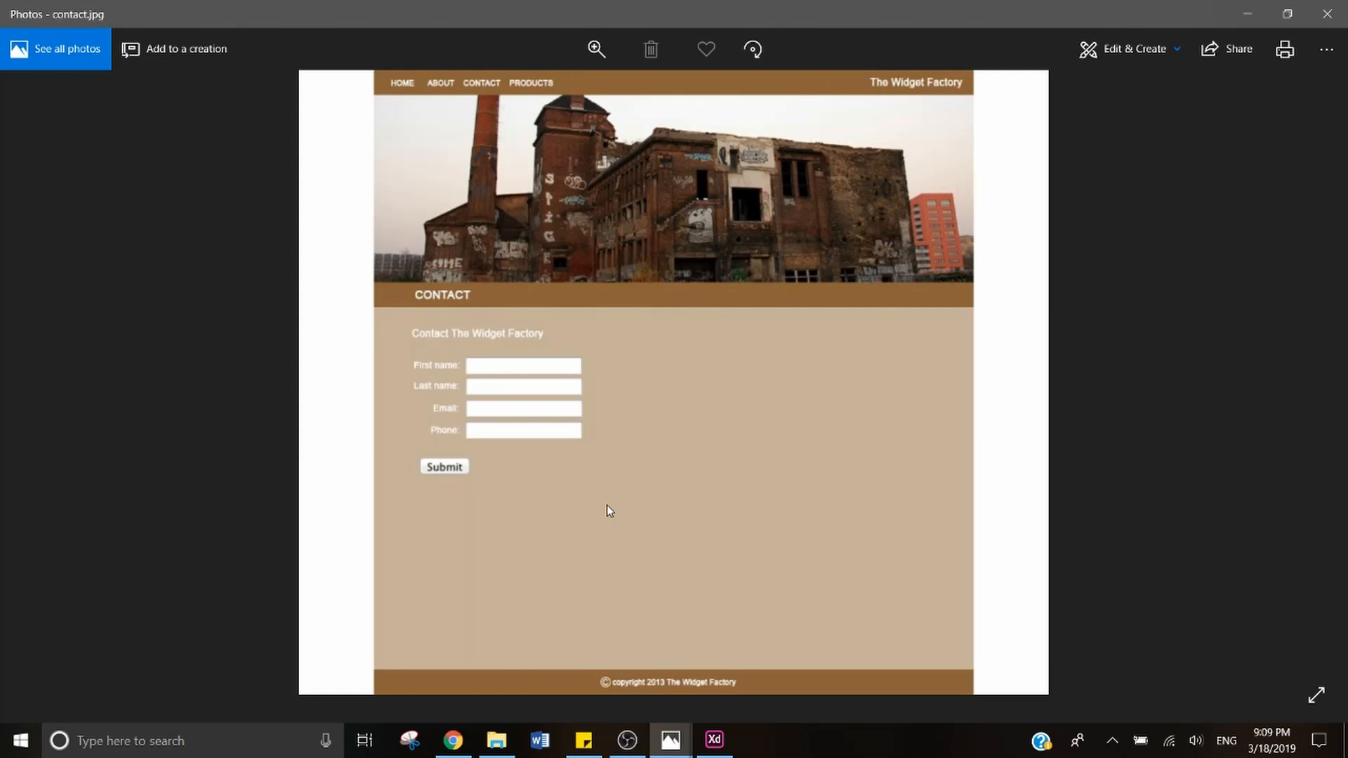
{"action": "key", "text": "alt+Tab"}
Step: Set the button's corner radius to 28, remove its border and shrink it to about 136 by 48
{"action": "left_click_drag", "start_coordinate": [596, 460], "coordinate": [639, 482]}
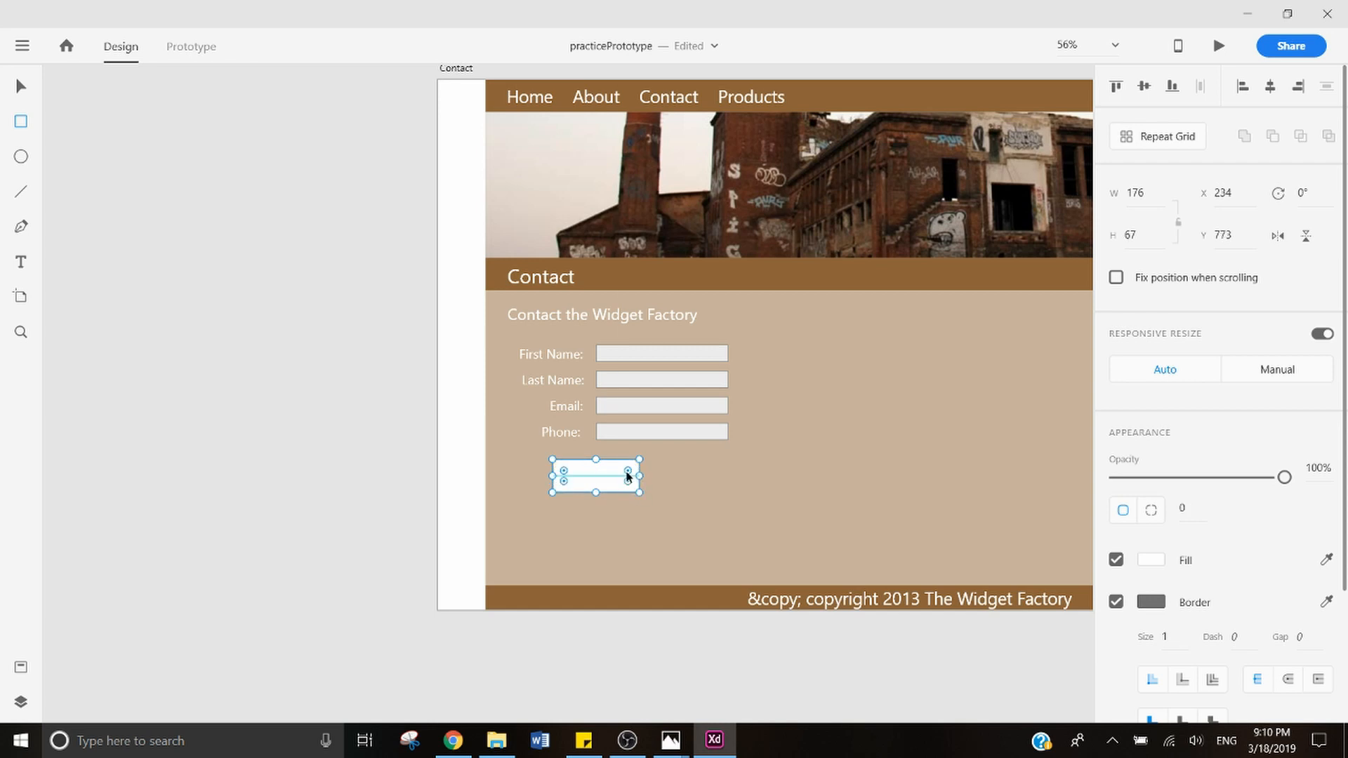
{"action": "key", "text": "ctrl+z"}
{"action": "left_click_drag", "start_coordinate": [626, 473], "coordinate": [627, 474]}
{"action": "left_click", "coordinate": [1117, 602]}
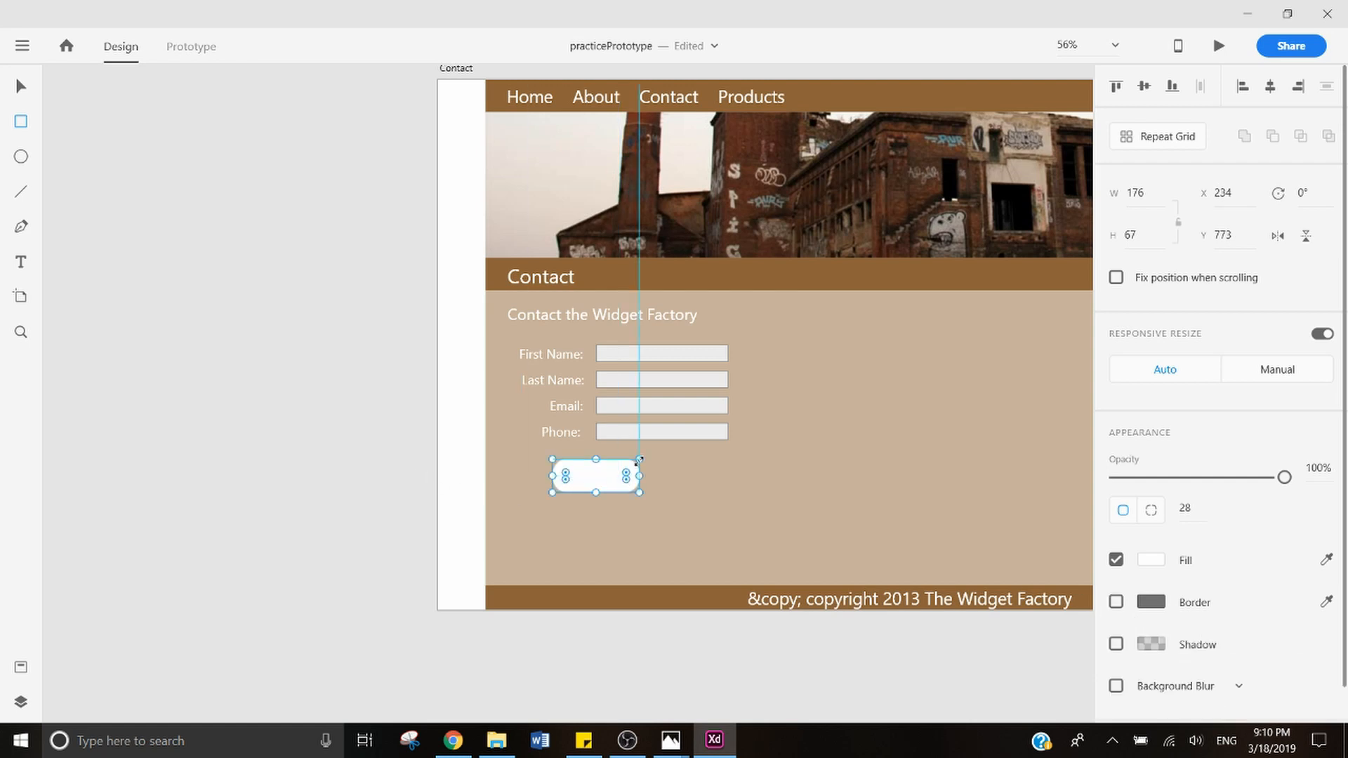
{"action": "left_click_drag", "start_coordinate": [639, 460], "coordinate": [620, 469]}
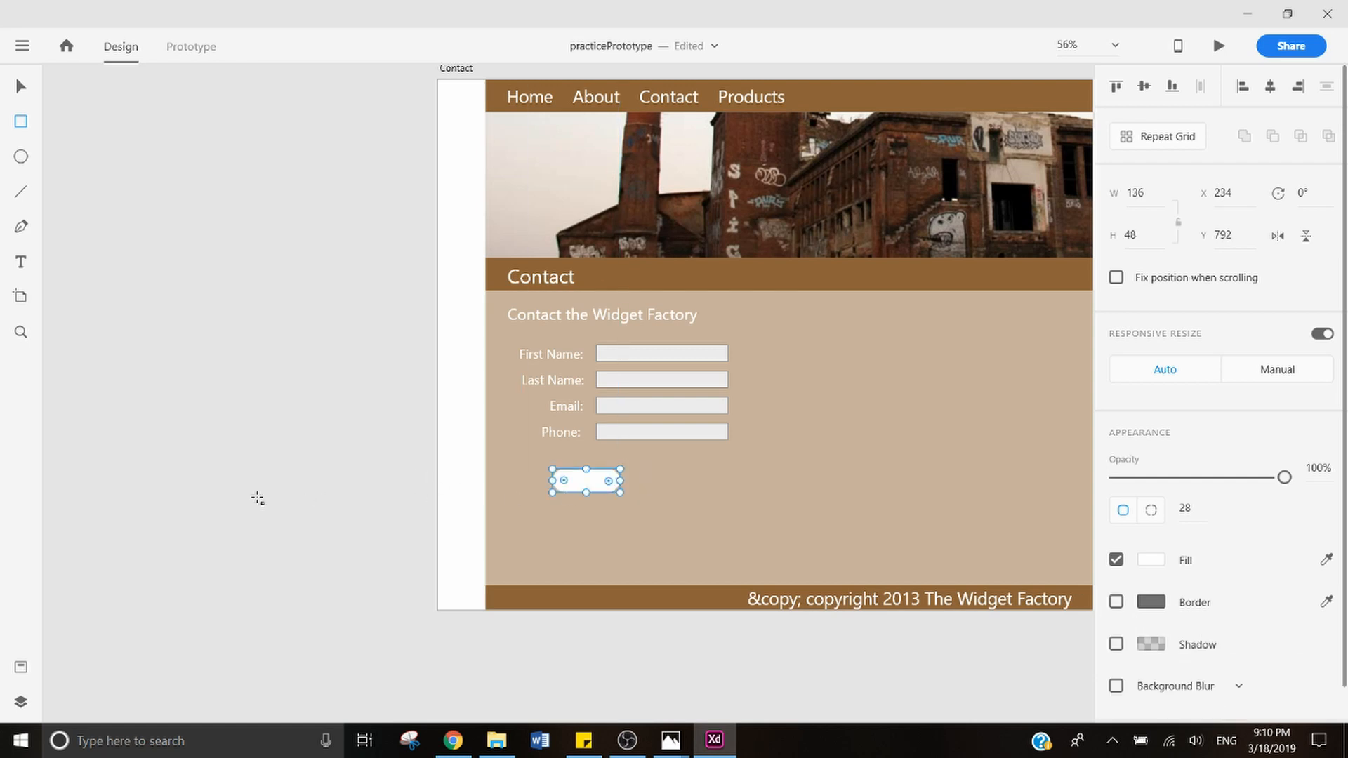
Step: Duplicate the "Phone:" label and place the copy on the white button
{"action": "key", "text": "v"}
{"action": "left_click", "coordinate": [561, 446]}
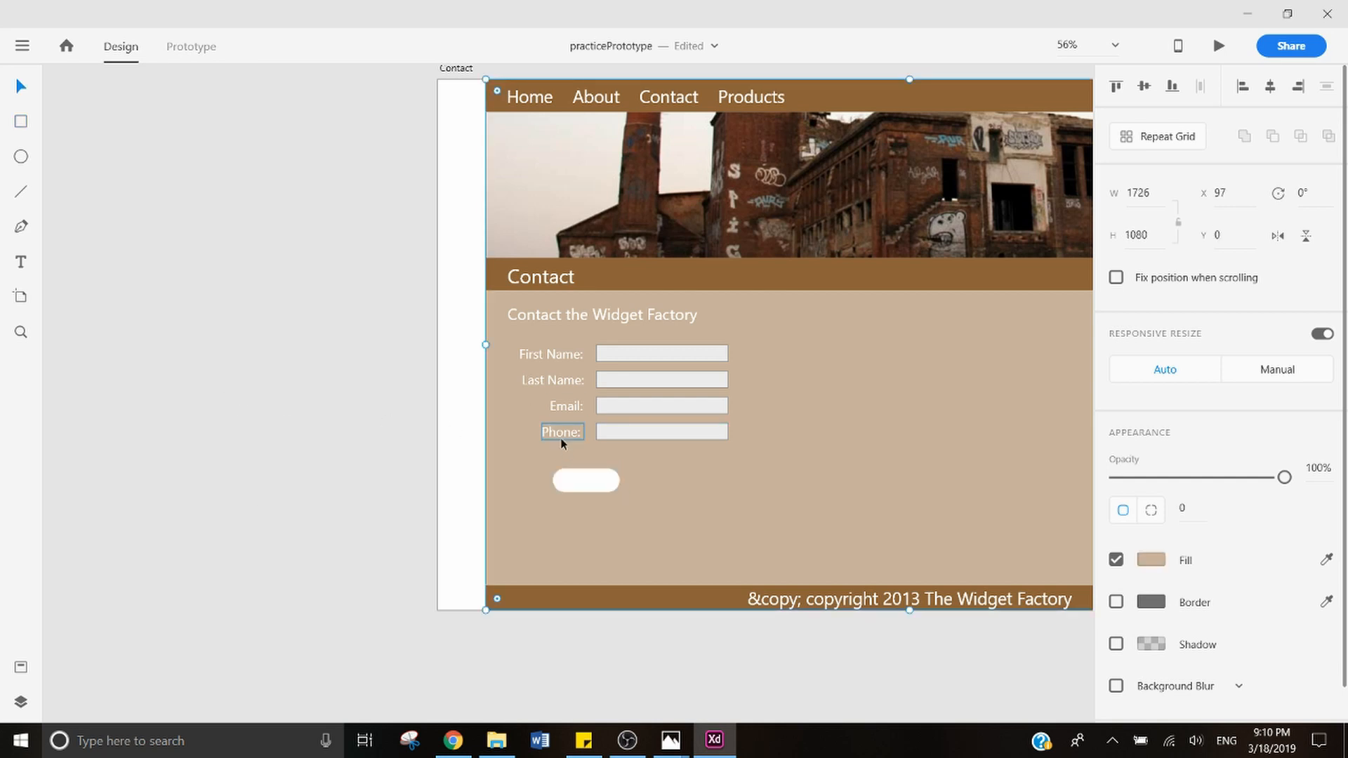
{"action": "double_click", "coordinate": [562, 435]}
{"action": "left_click_drag", "start_coordinate": [562, 437], "coordinate": [583, 485]}
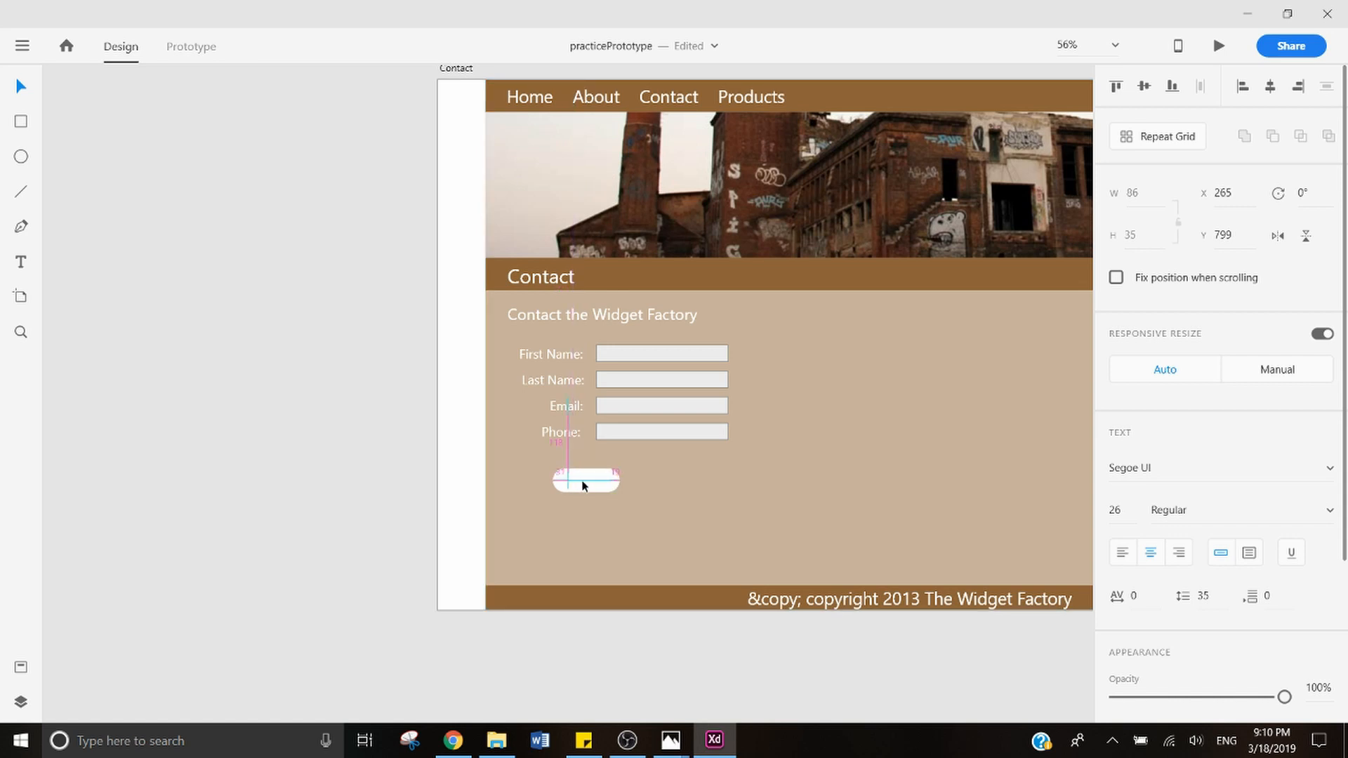
{"action": "left_click_drag", "start_coordinate": [583, 485], "coordinate": [582, 483]}
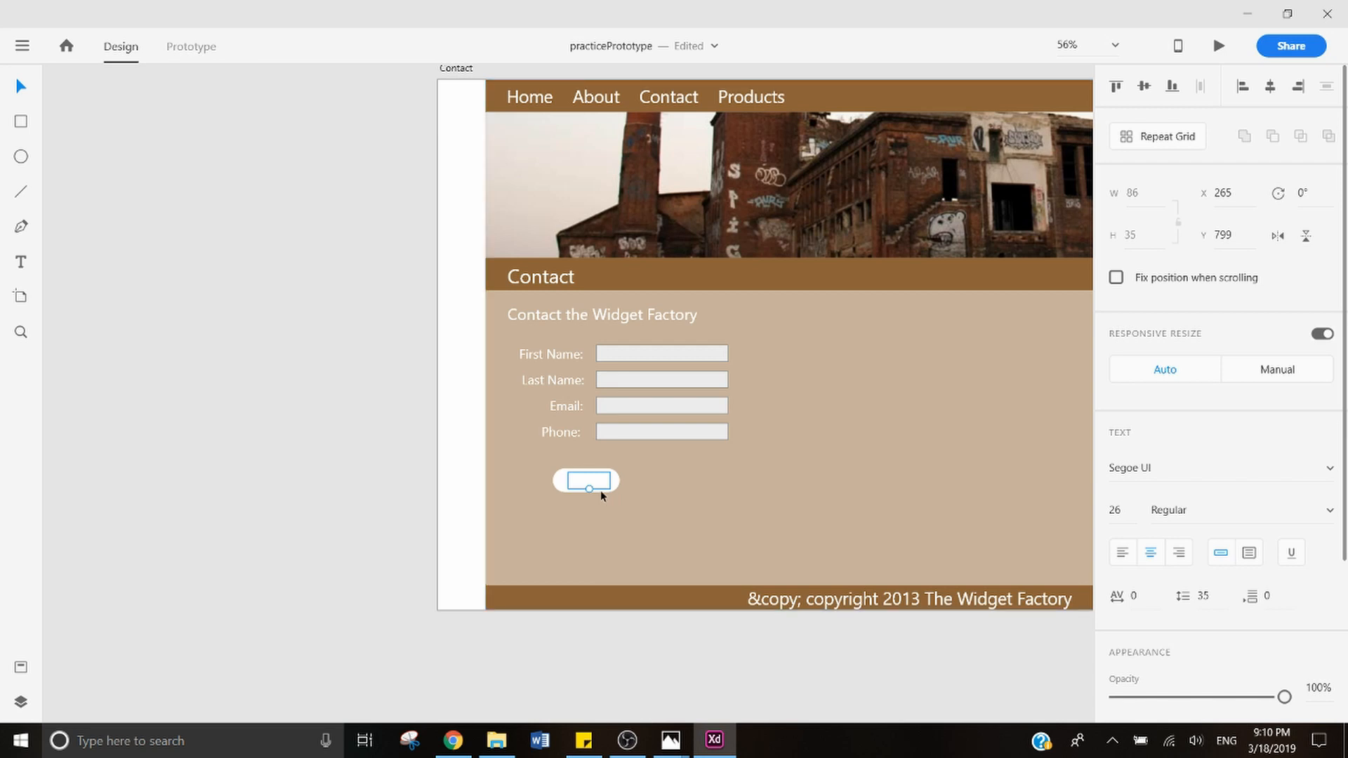
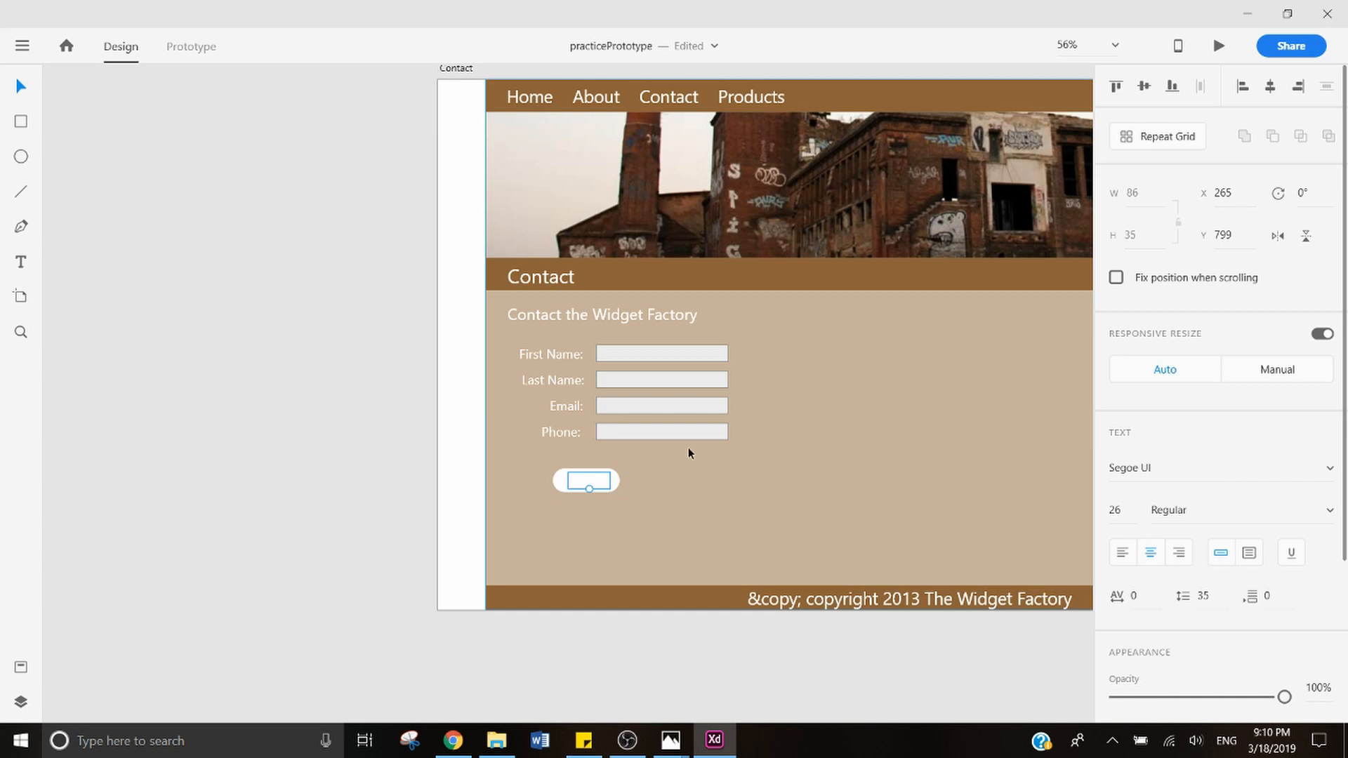
Step: Fill the copied label on the button with the brown sampled from the footer bar
{"action": "right_click", "coordinate": [592, 479]}
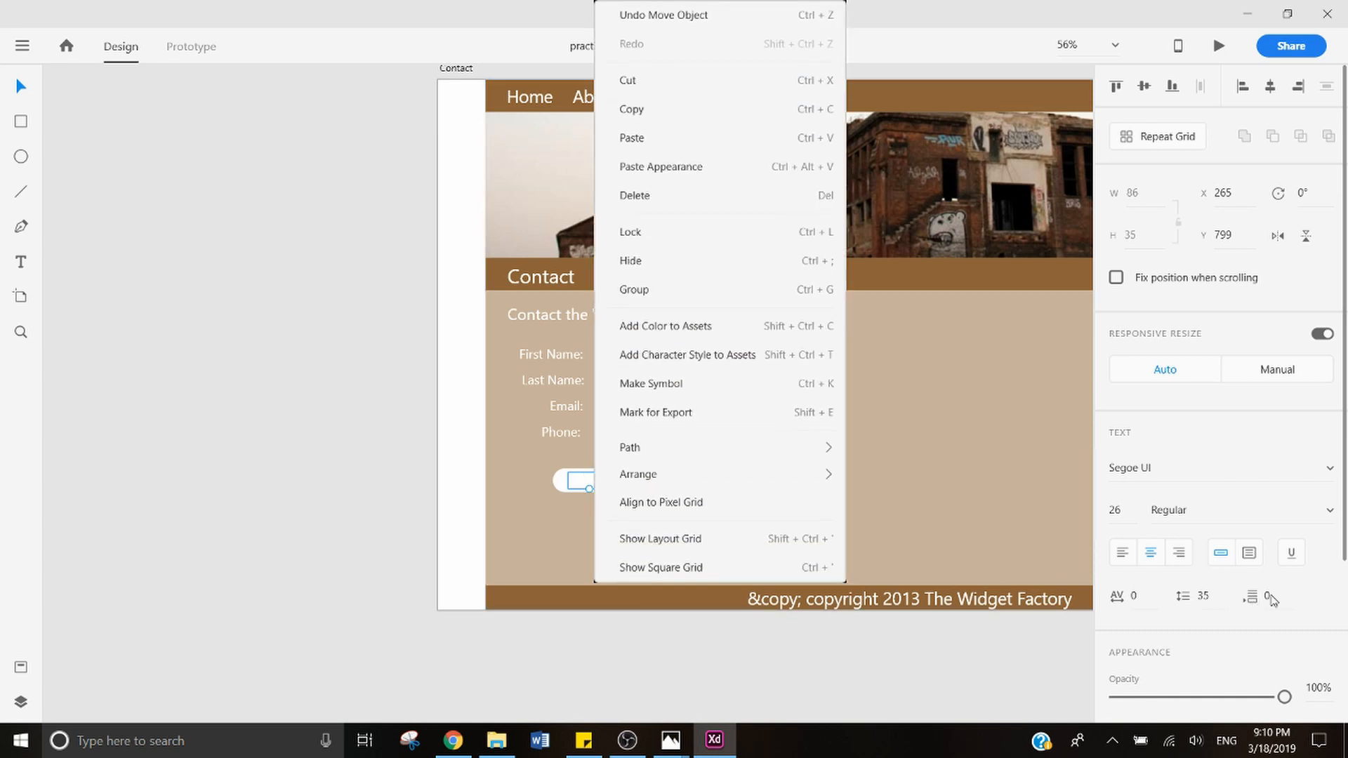
{"action": "scroll", "coordinate": [1271, 599], "scroll_direction": "down", "scroll_amount": 3}
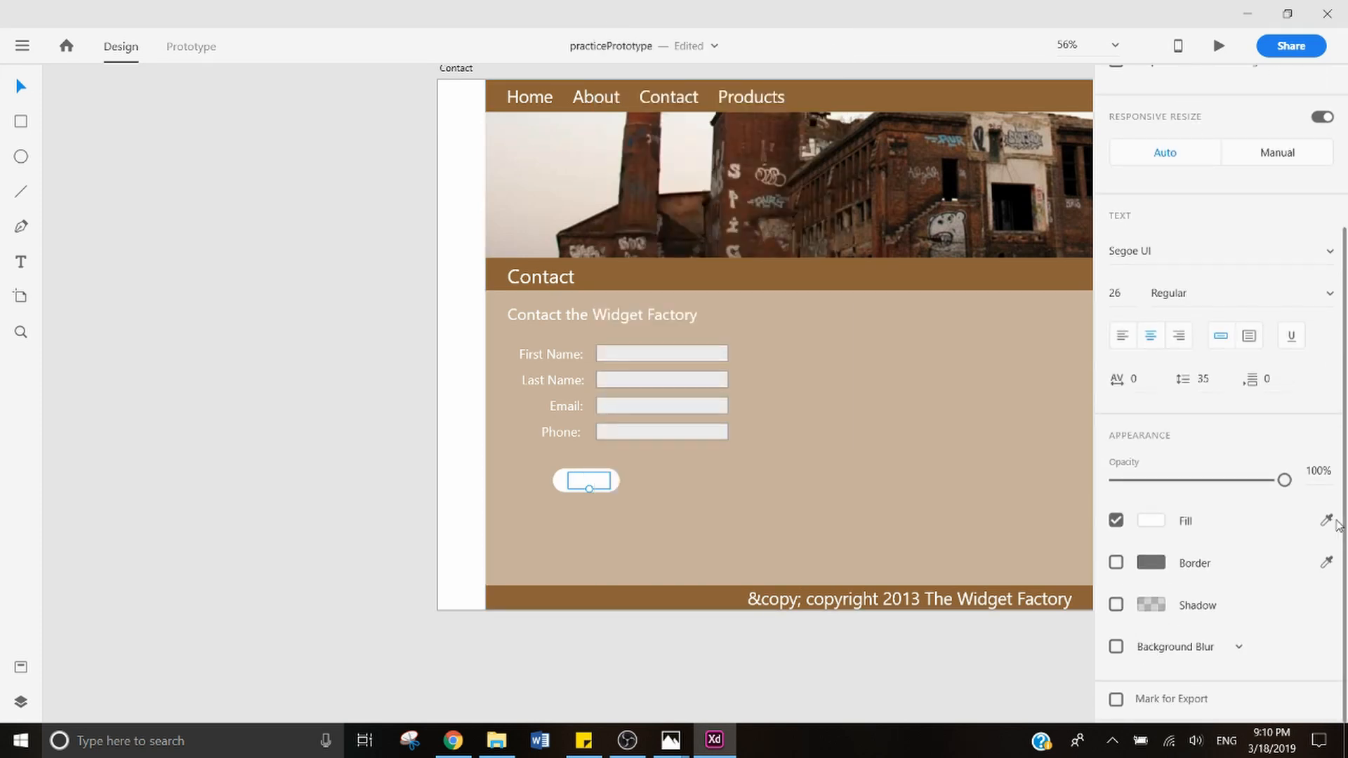
{"action": "left_click", "coordinate": [1326, 521]}
{"action": "left_click", "coordinate": [581, 591]}
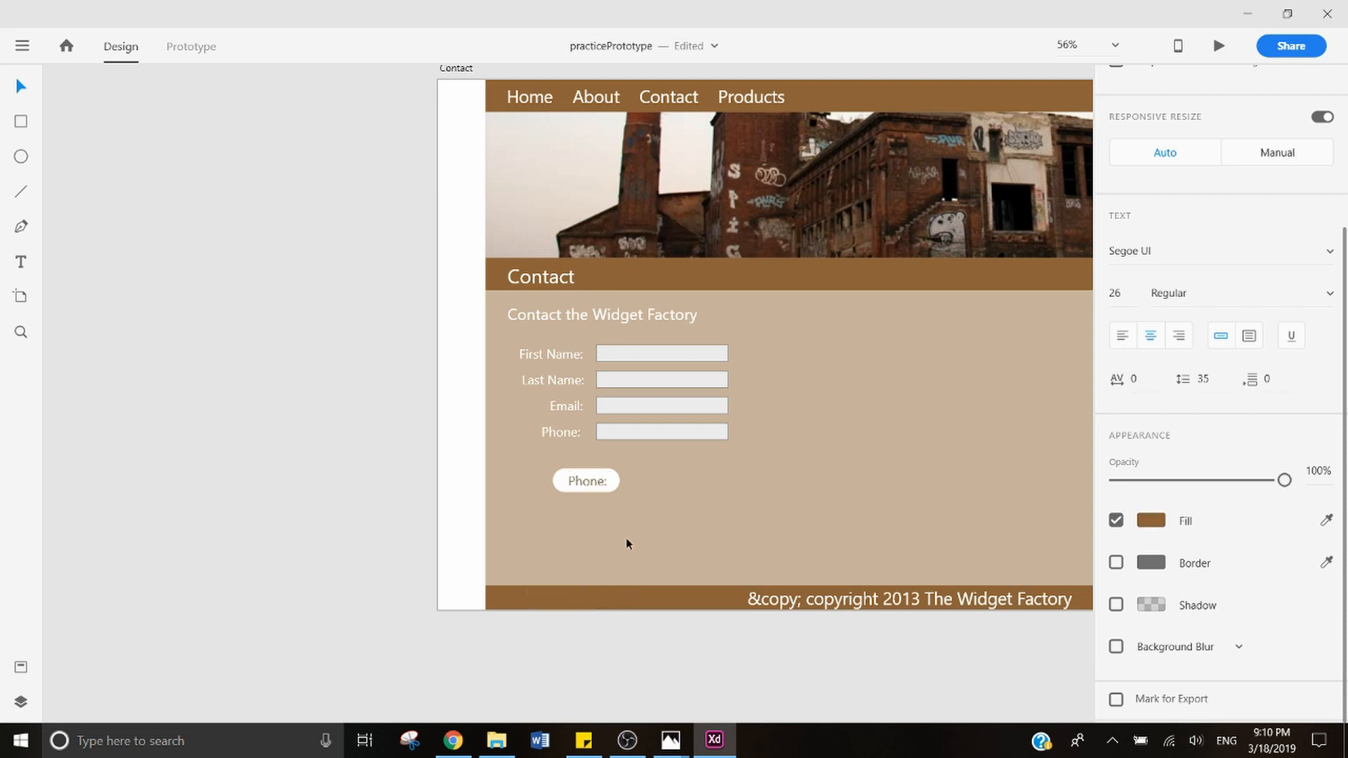
Step: Move the copied label slightly left to centre it on the button
{"action": "left_click", "coordinate": [593, 484]}
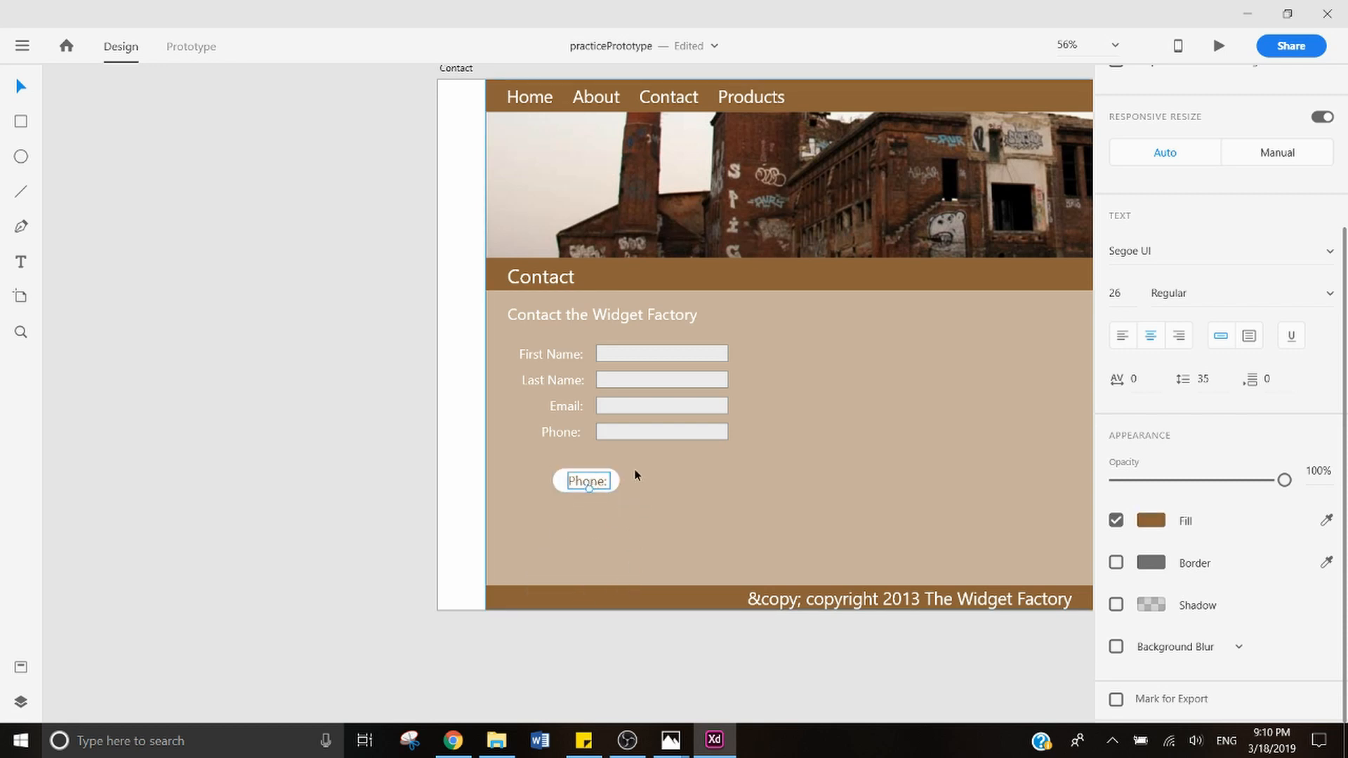
{"action": "key", "text": "BackSpace"}
{"action": "key", "text": "ctrl+z"}
{"action": "left_click_drag", "start_coordinate": [593, 480], "coordinate": [590, 481]}
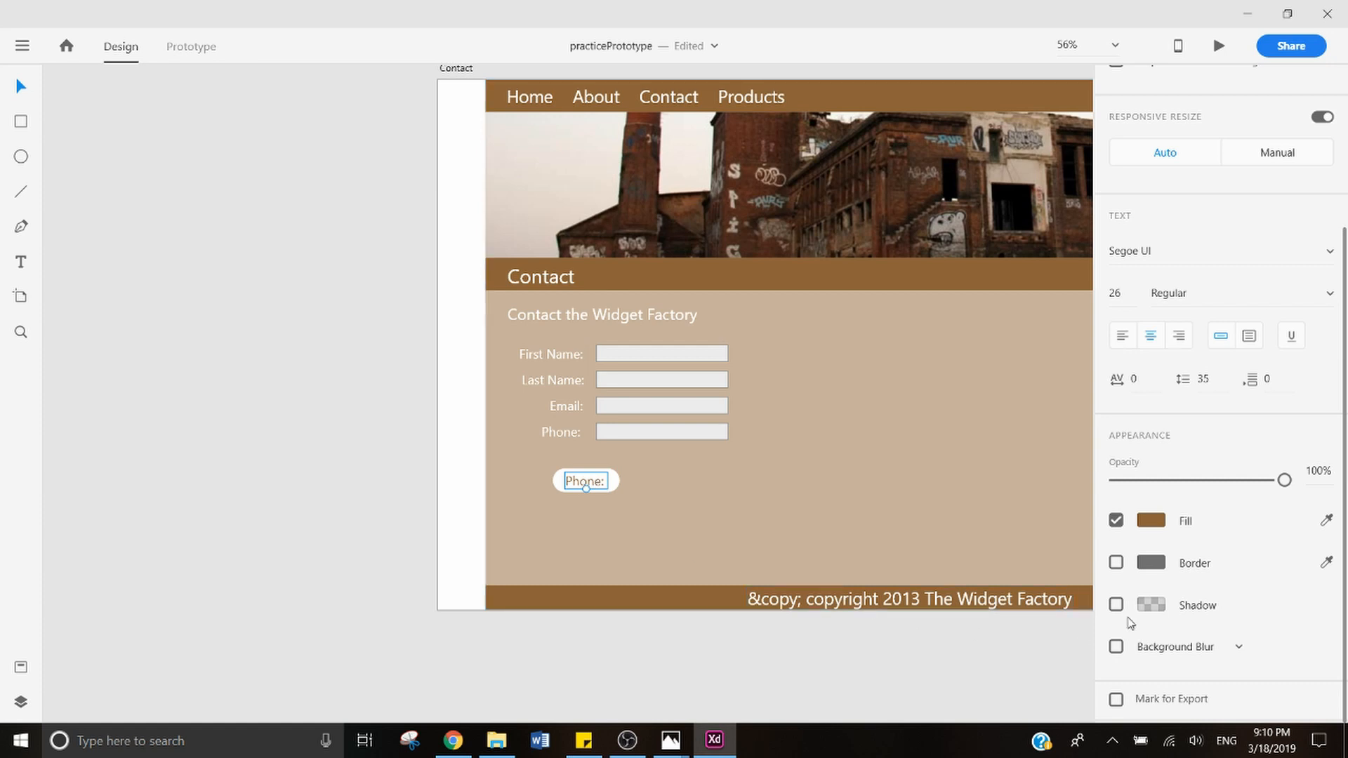
Step: Set the button label's text colour to the dark grey #555353
{"action": "left_click", "coordinate": [1327, 521]}
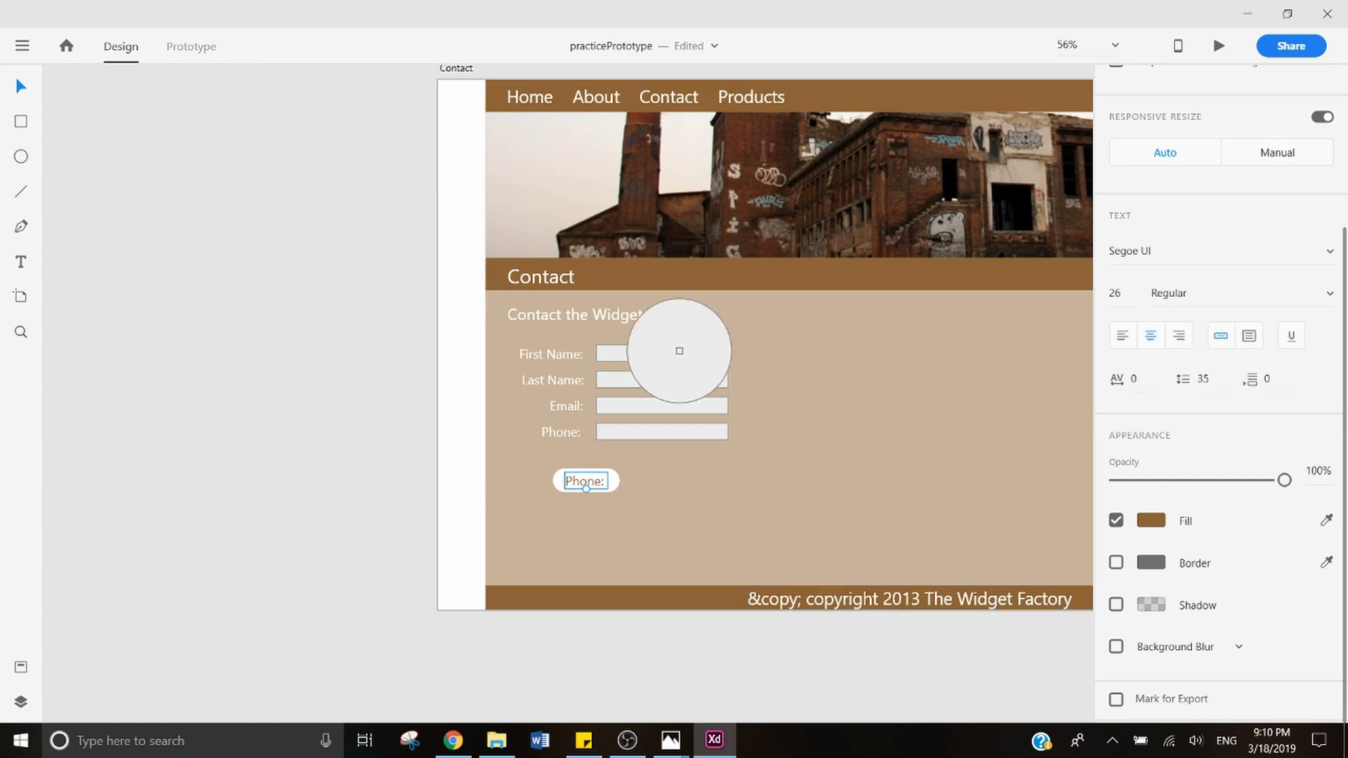
{"action": "left_click", "coordinate": [627, 356]}
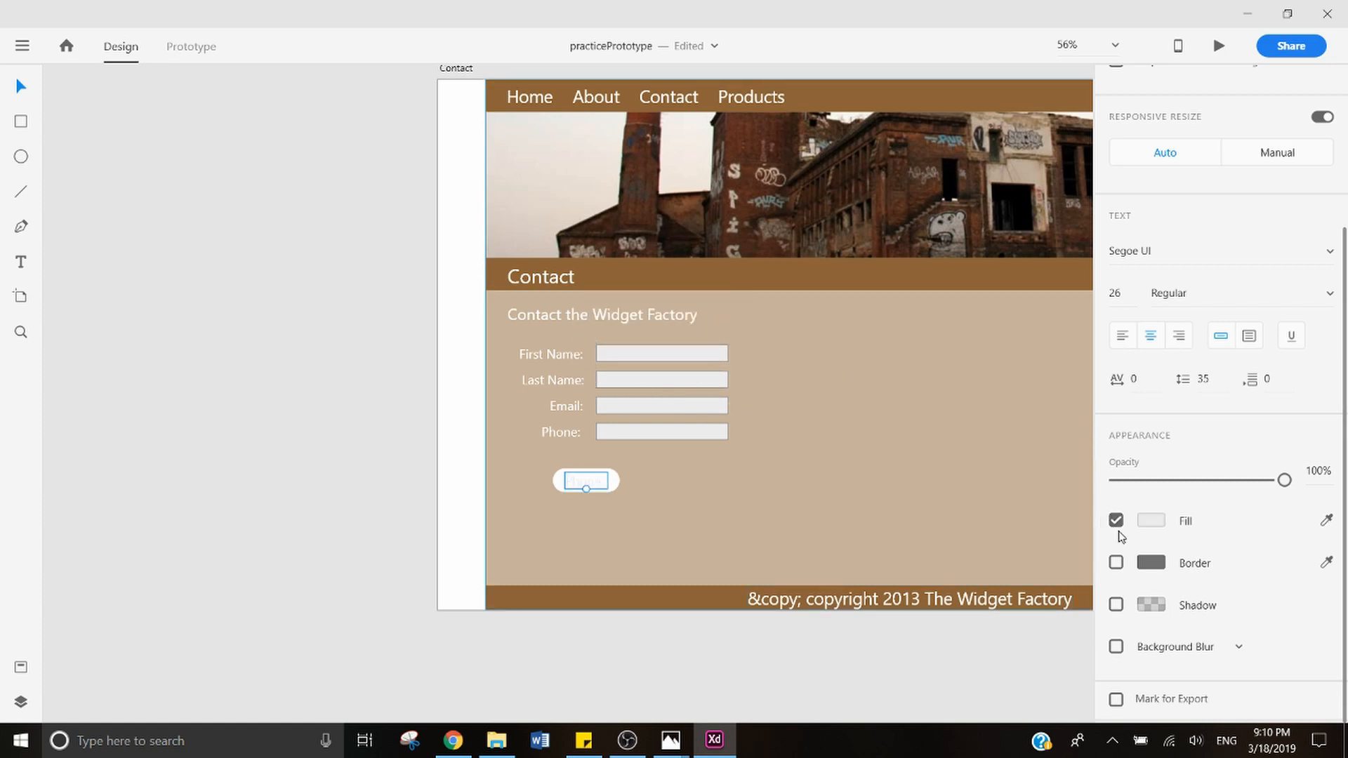
{"action": "left_click", "coordinate": [1150, 521]}
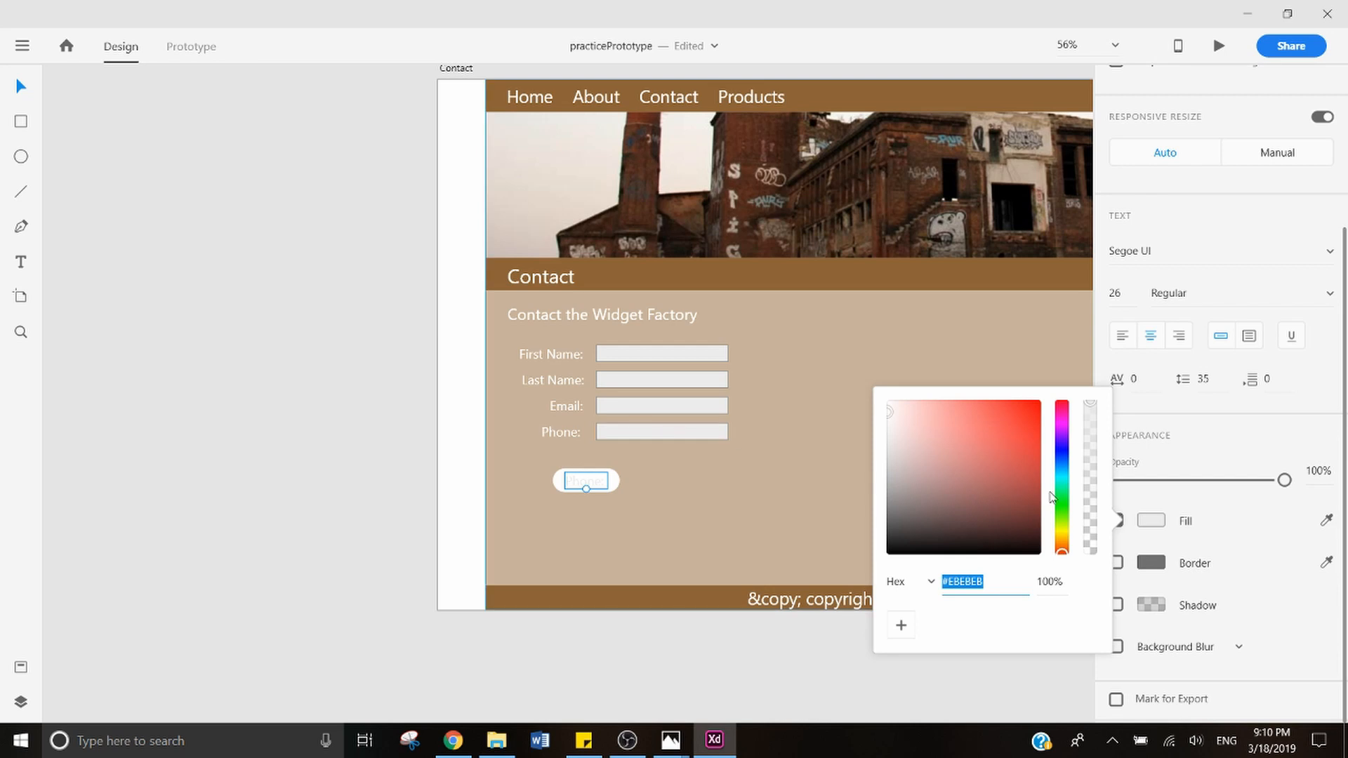
{"action": "left_click", "coordinate": [888, 424]}
{"action": "left_click_drag", "start_coordinate": [887, 430], "coordinate": [891, 504]}
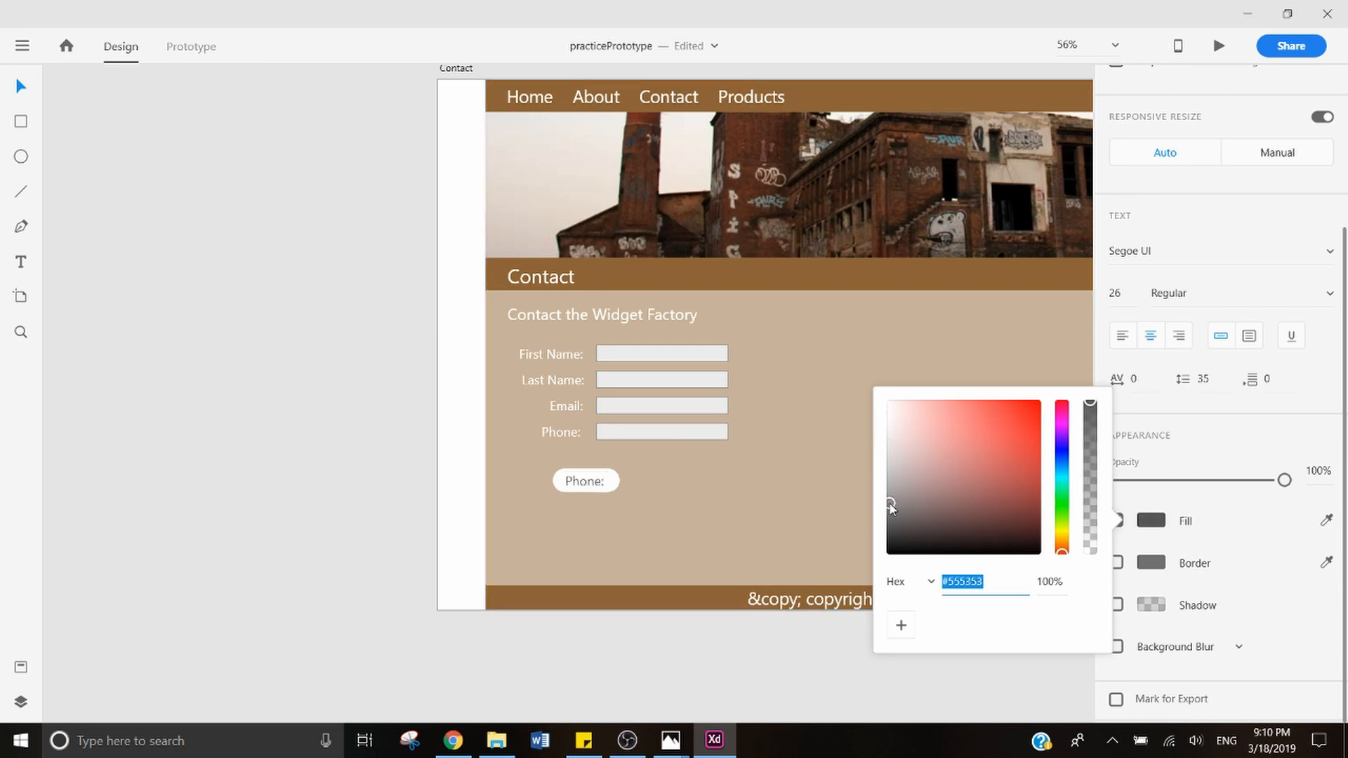
Step: Change the button label's text to "Submit" and centre it on the button
{"action": "left_click", "coordinate": [588, 483]}
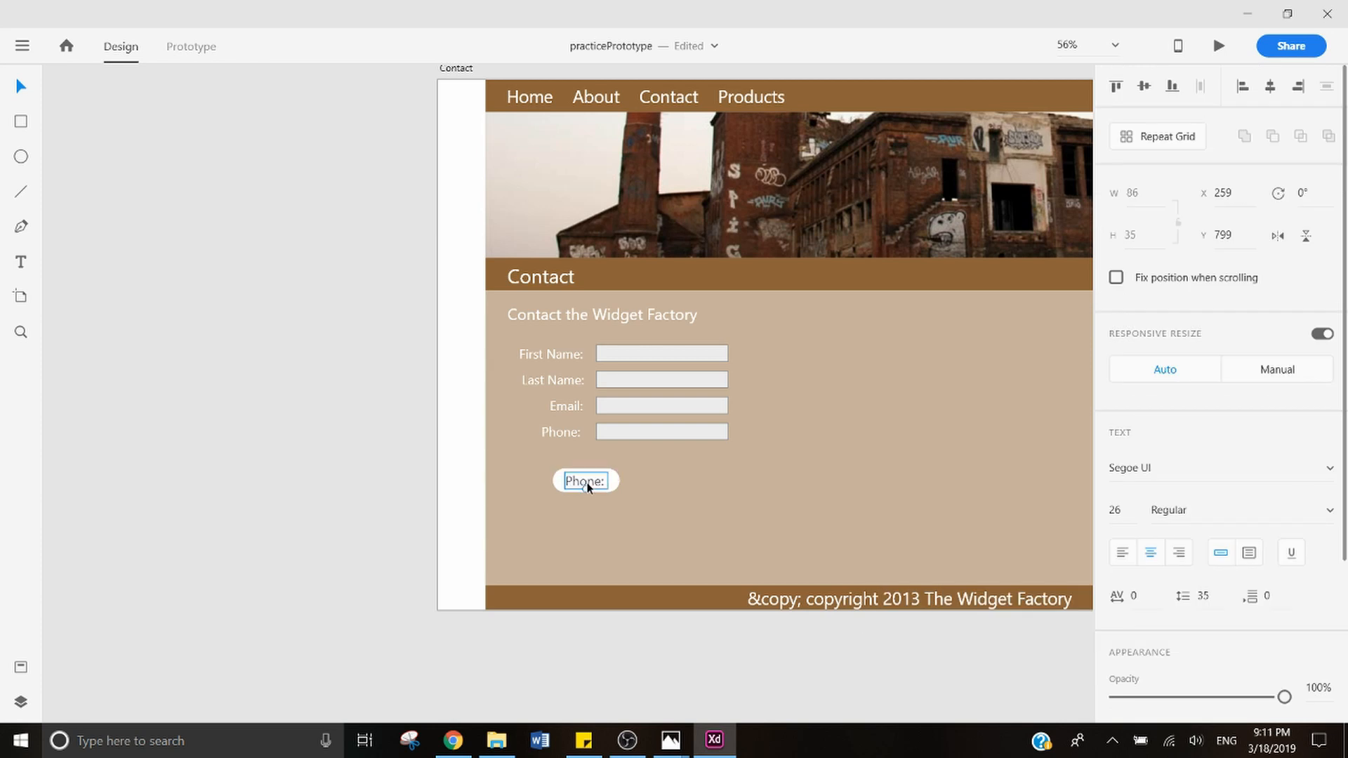
{"action": "double_click", "coordinate": [593, 488]}
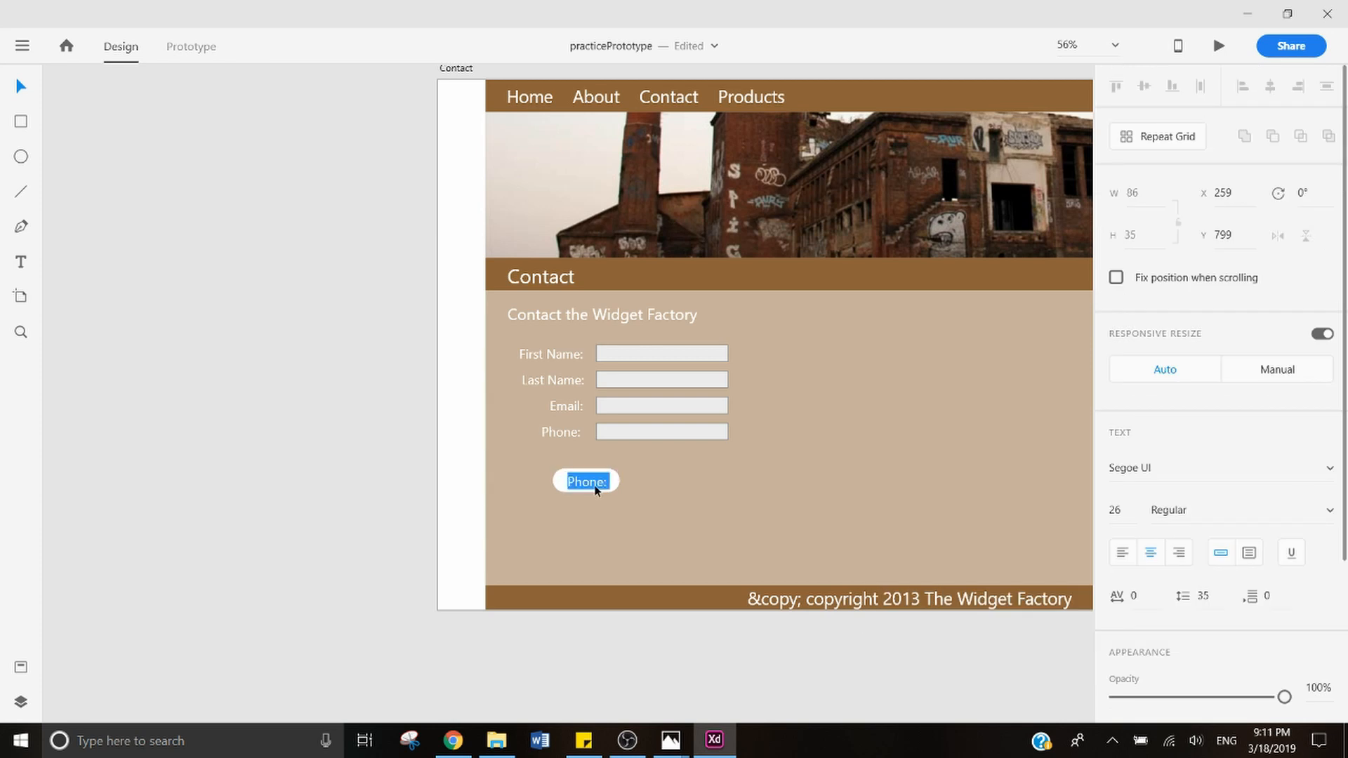
{"action": "type", "text": "Submit"}
{"action": "left_click", "coordinate": [613, 654]}
{"action": "left_click_drag", "start_coordinate": [593, 482], "coordinate": [589, 482]}
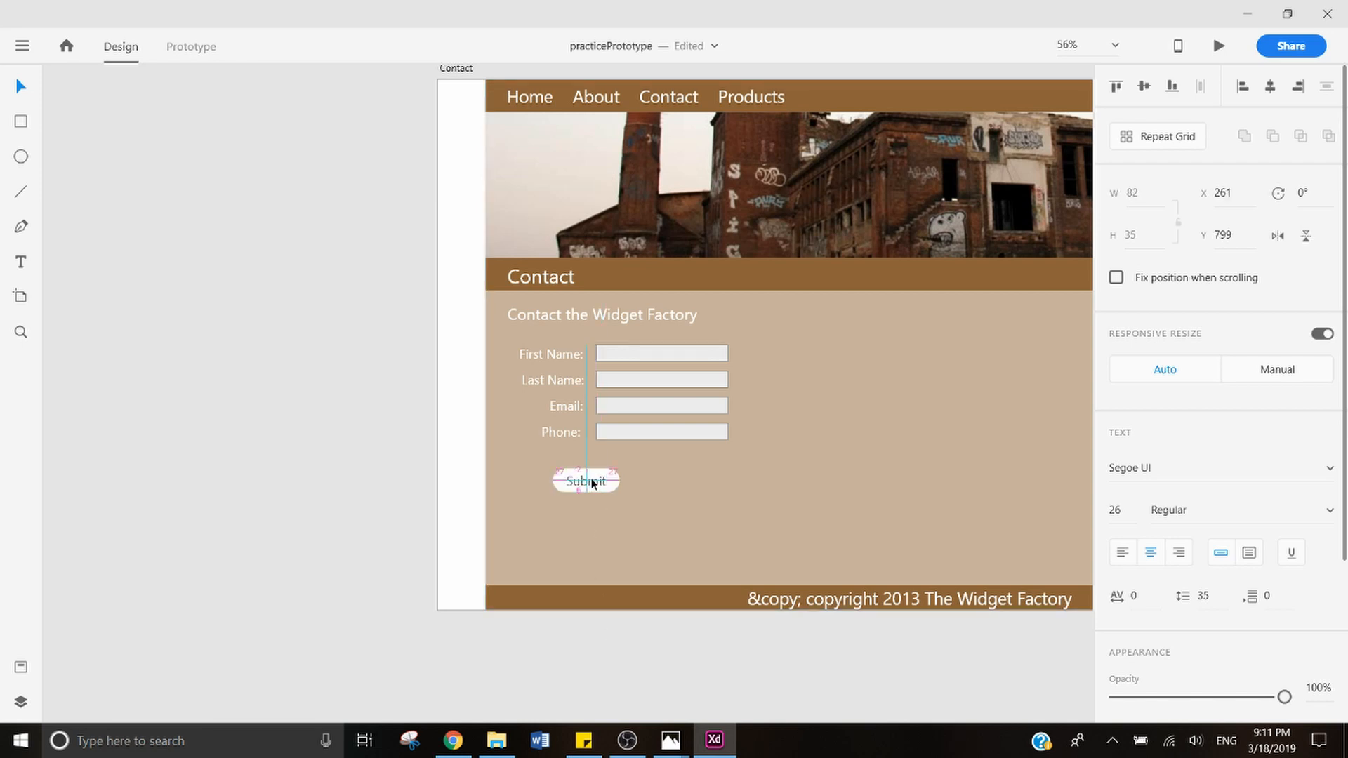
{"action": "left_click", "coordinate": [643, 634]}
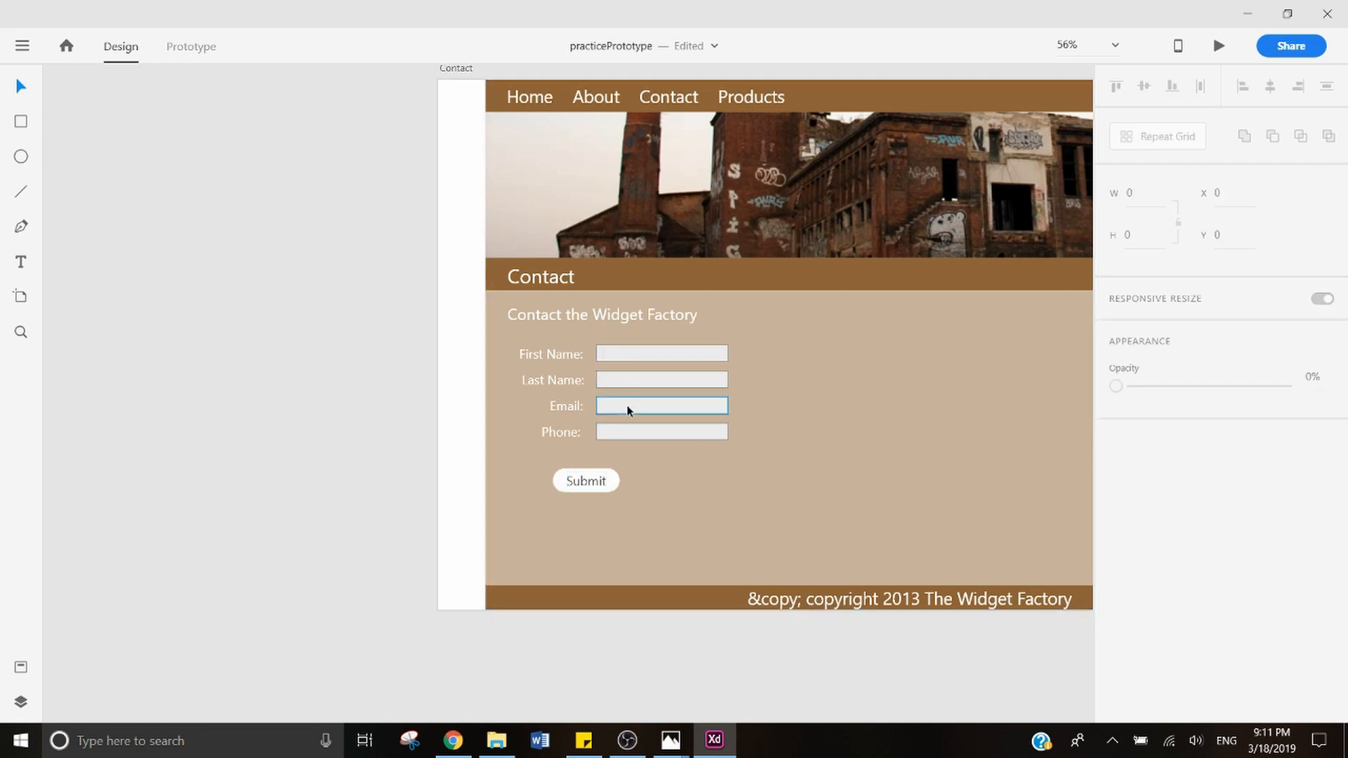
Step: Bring the Products artboard into view and check its intended layout in products-page.jpg
{"action": "scroll", "coordinate": [618, 456], "scroll_direction": "up", "scroll_amount": 1}
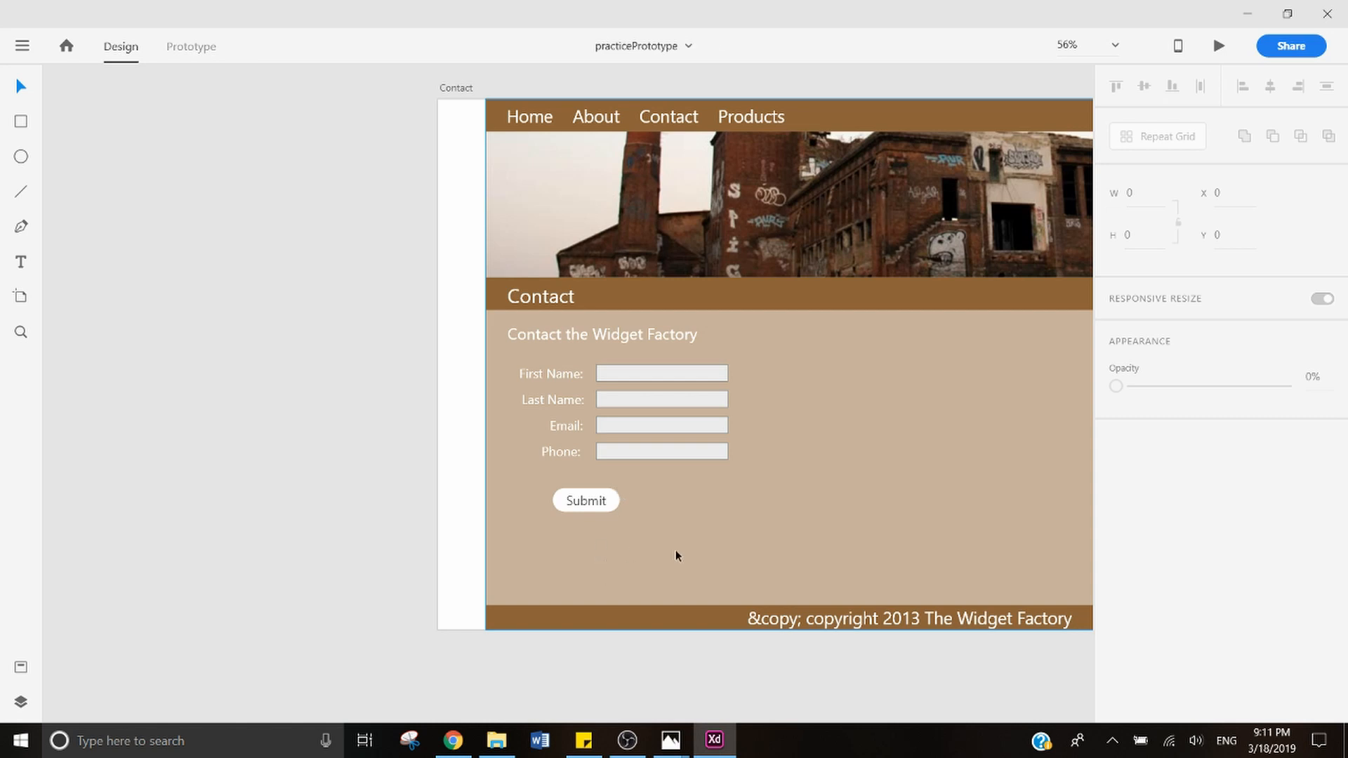
{"action": "scroll", "coordinate": [752, 537], "scroll_direction": "right", "scroll_amount": 5}
{"action": "scroll", "coordinate": [751, 491], "scroll_direction": "right", "scroll_amount": 8}
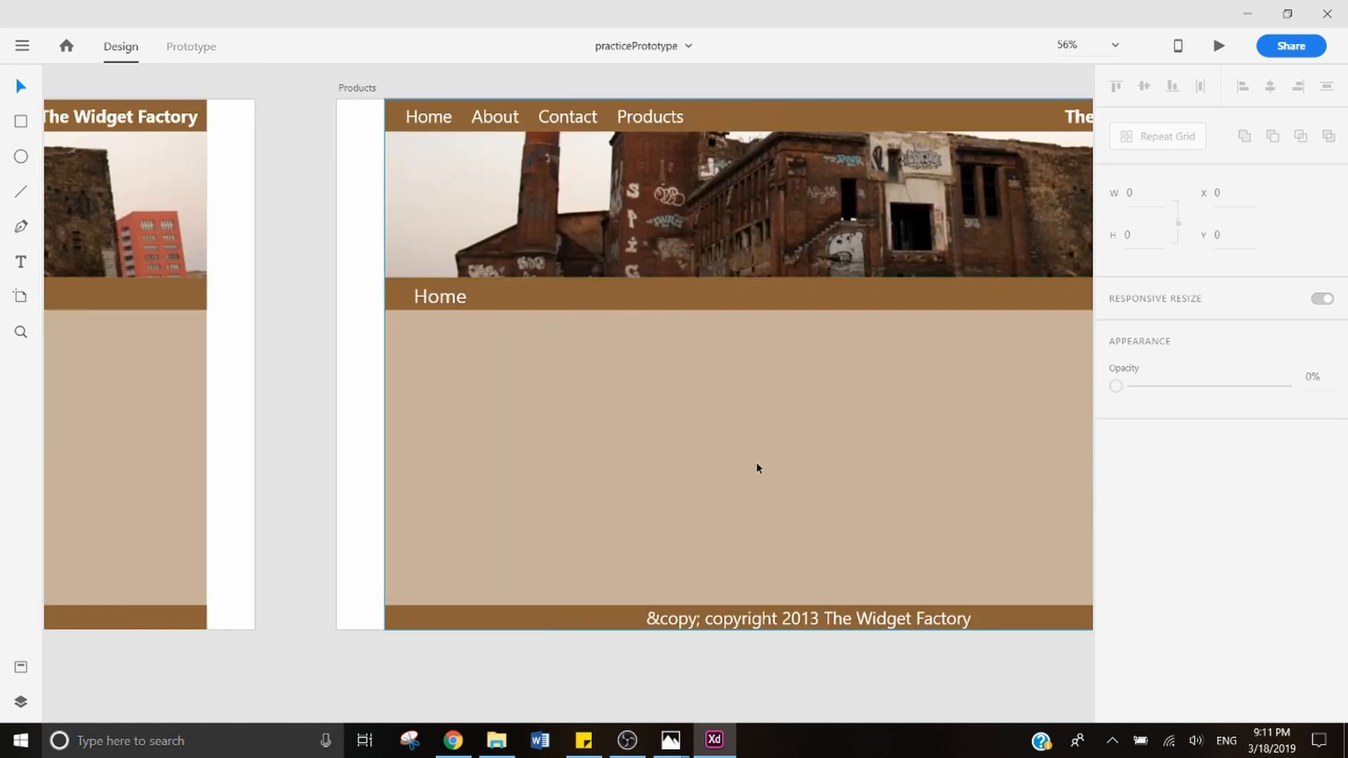
{"action": "mouse_move", "coordinate": [671, 739]}
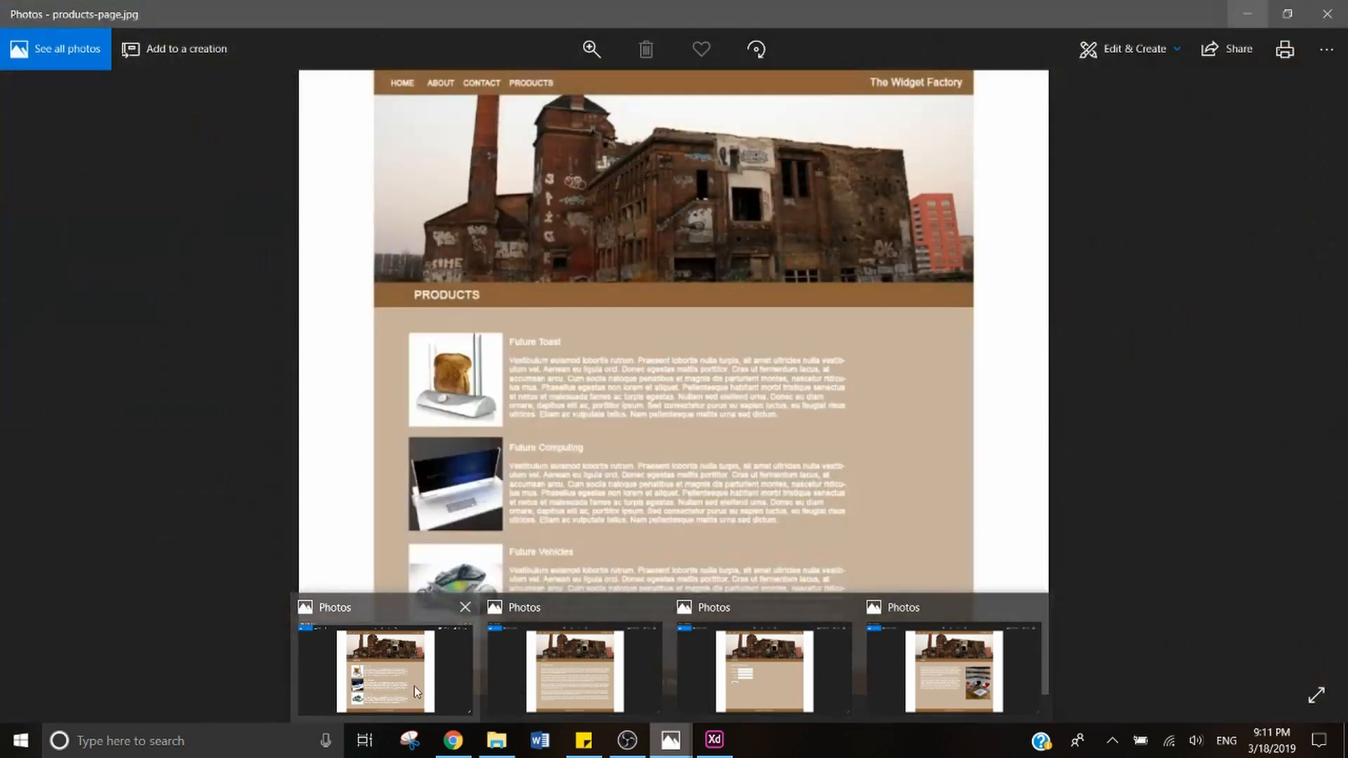
{"action": "left_click", "coordinate": [414, 685]}
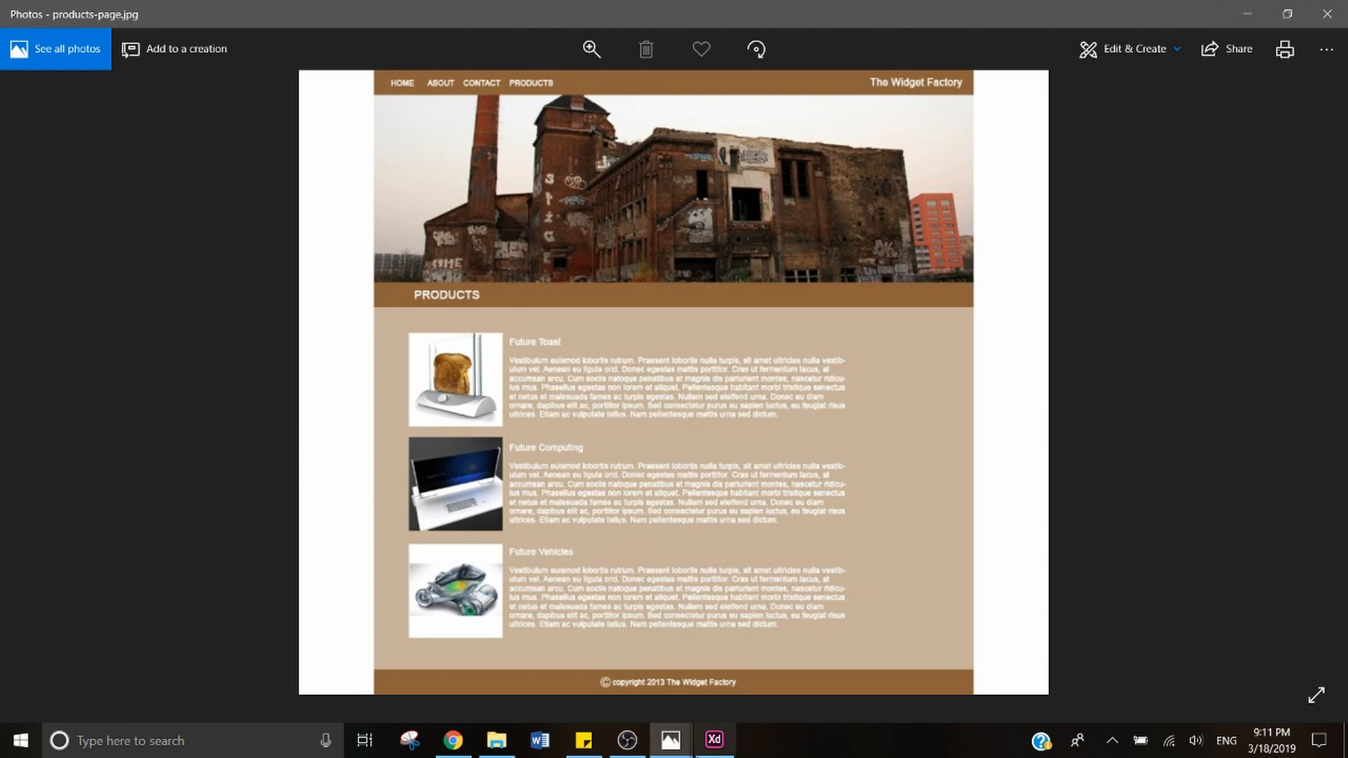
{"action": "left_click", "coordinate": [731, 741]}
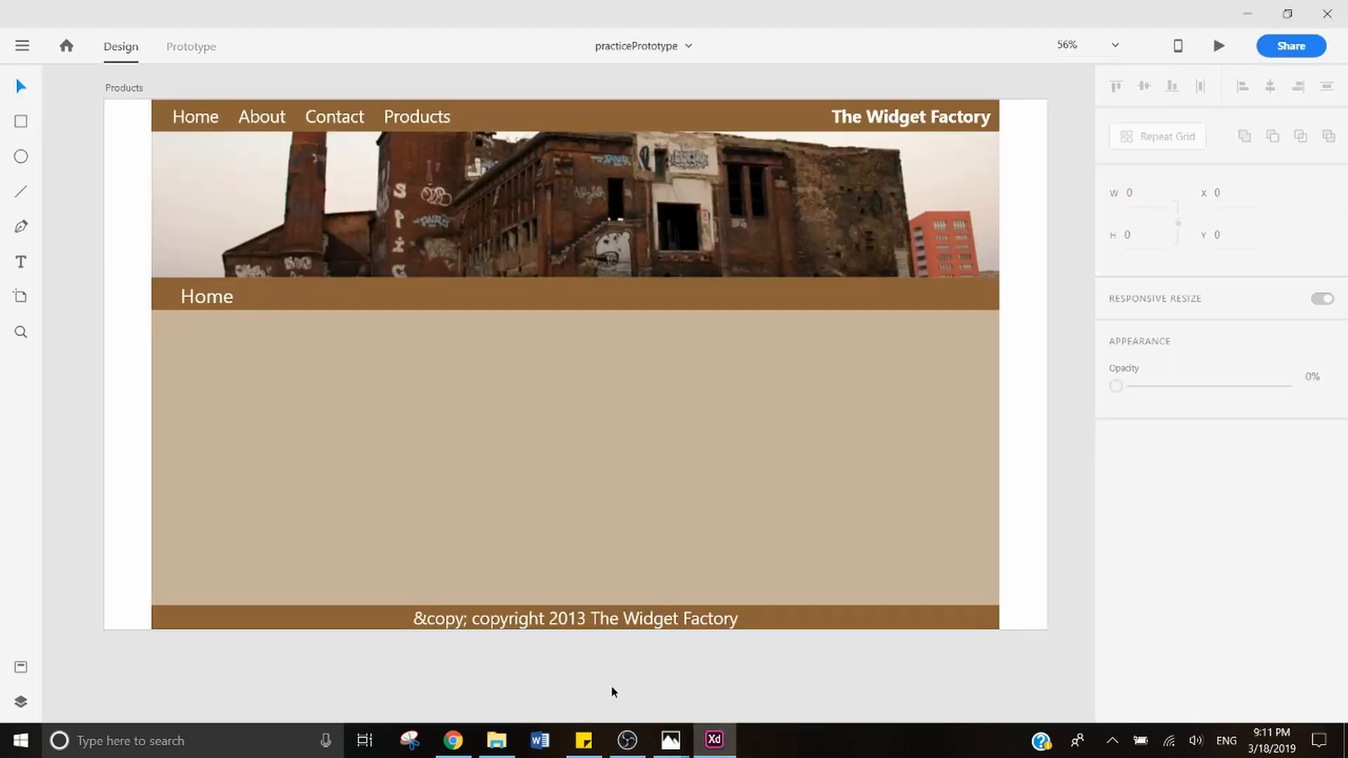
Step: Draw a borderless white image placeholder about 146 by 143 on the Products artboard and duplicate it twice below itself
{"action": "left_click", "coordinate": [21, 121]}
{"action": "left_click_drag", "start_coordinate": [234, 334], "coordinate": [306, 406]}
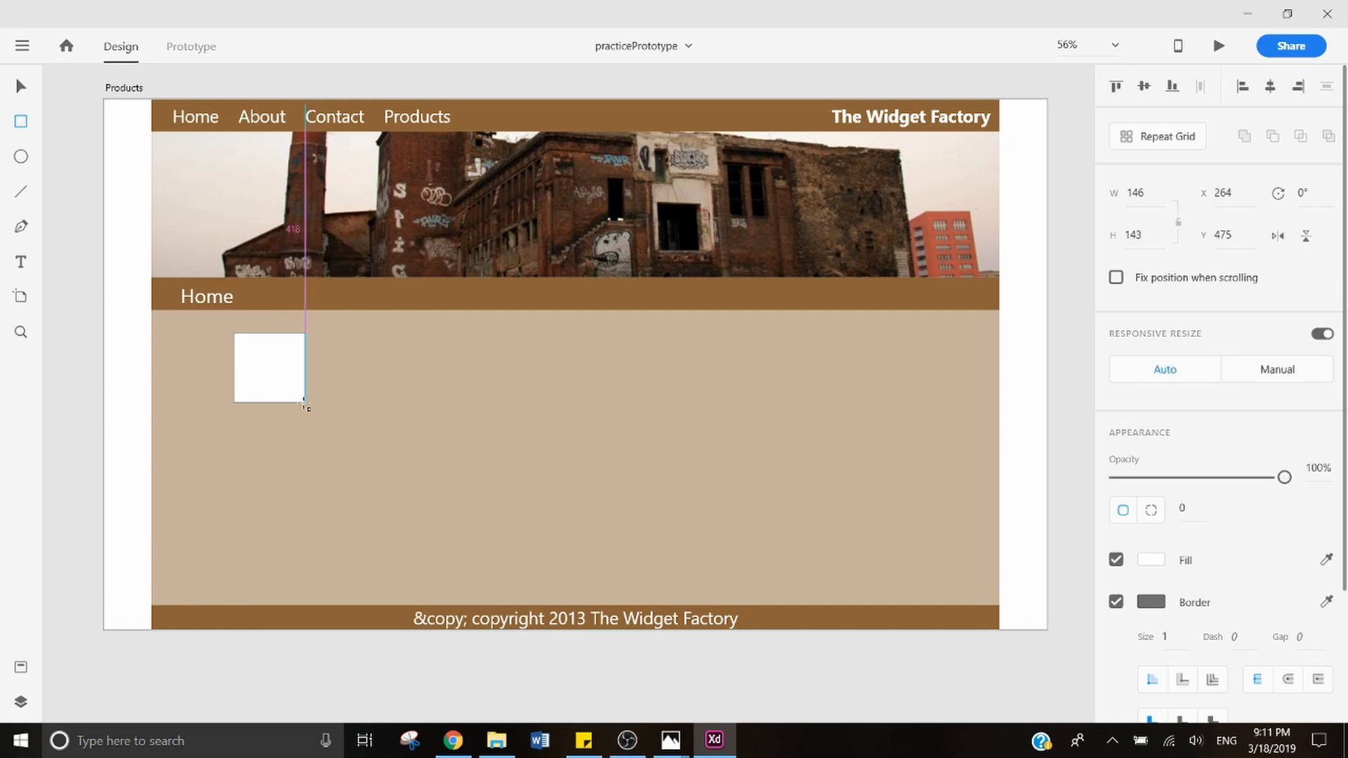
{"action": "left_click", "coordinate": [1117, 602]}
{"action": "key", "text": "v"}
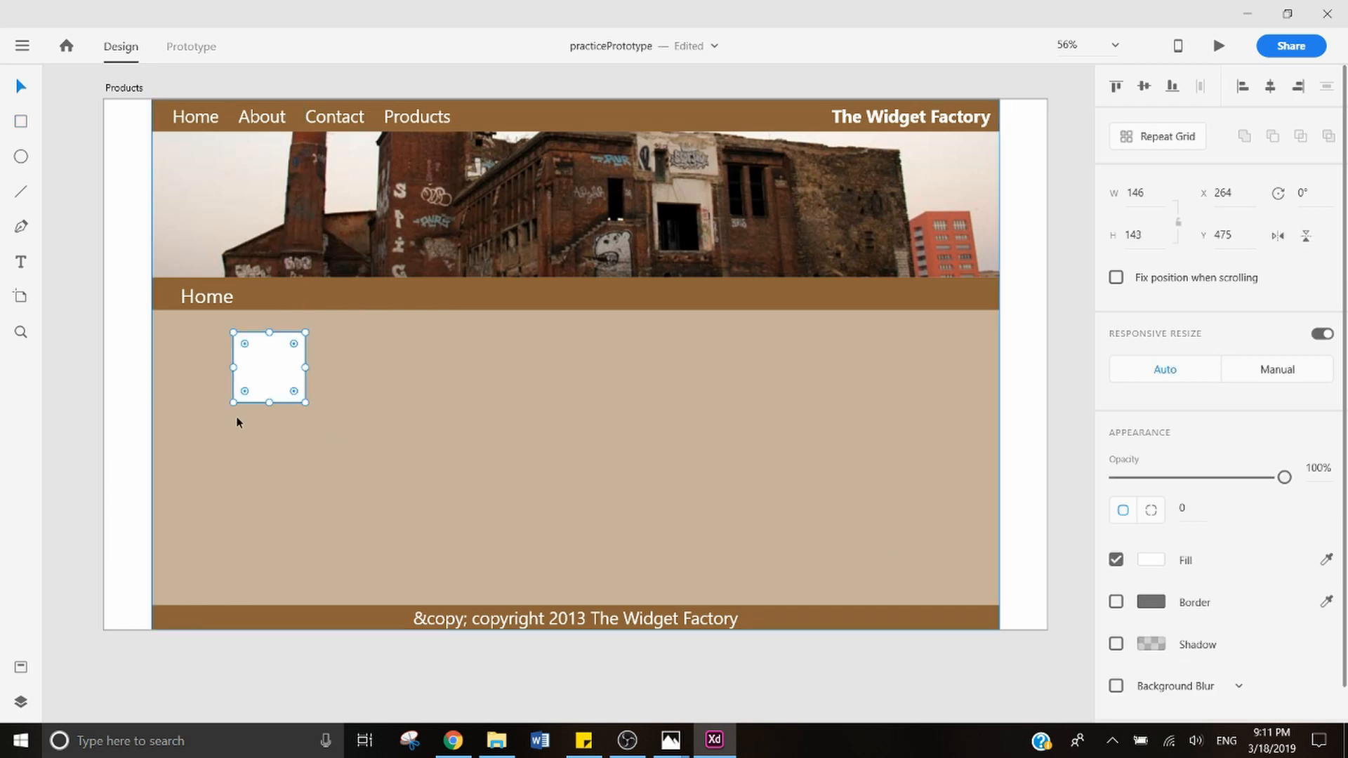
{"action": "left_click_drag", "start_coordinate": [257, 374], "coordinate": [259, 558]}
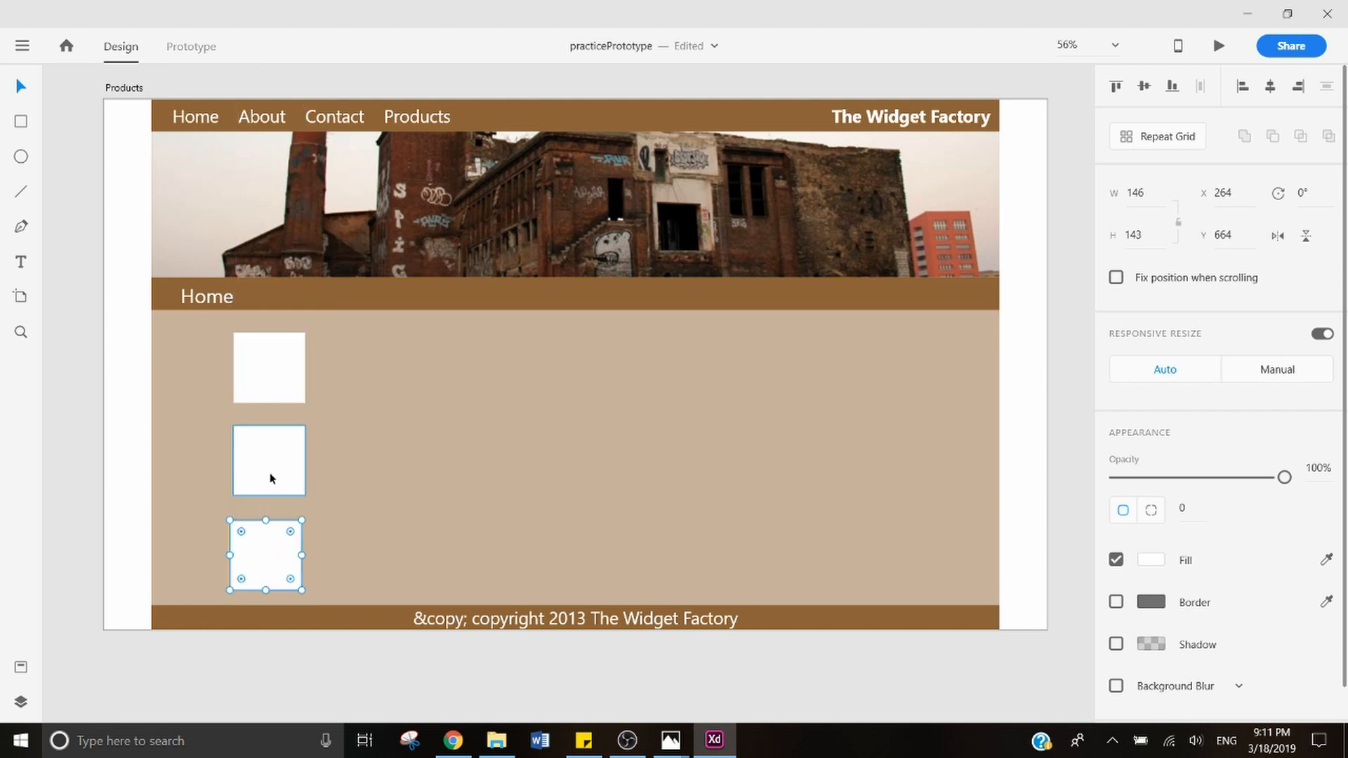
Step: Line up the second and third white image placeholders under the first at X 264 with even vertical spacing
{"action": "left_click_drag", "start_coordinate": [271, 475], "coordinate": [271, 482]}
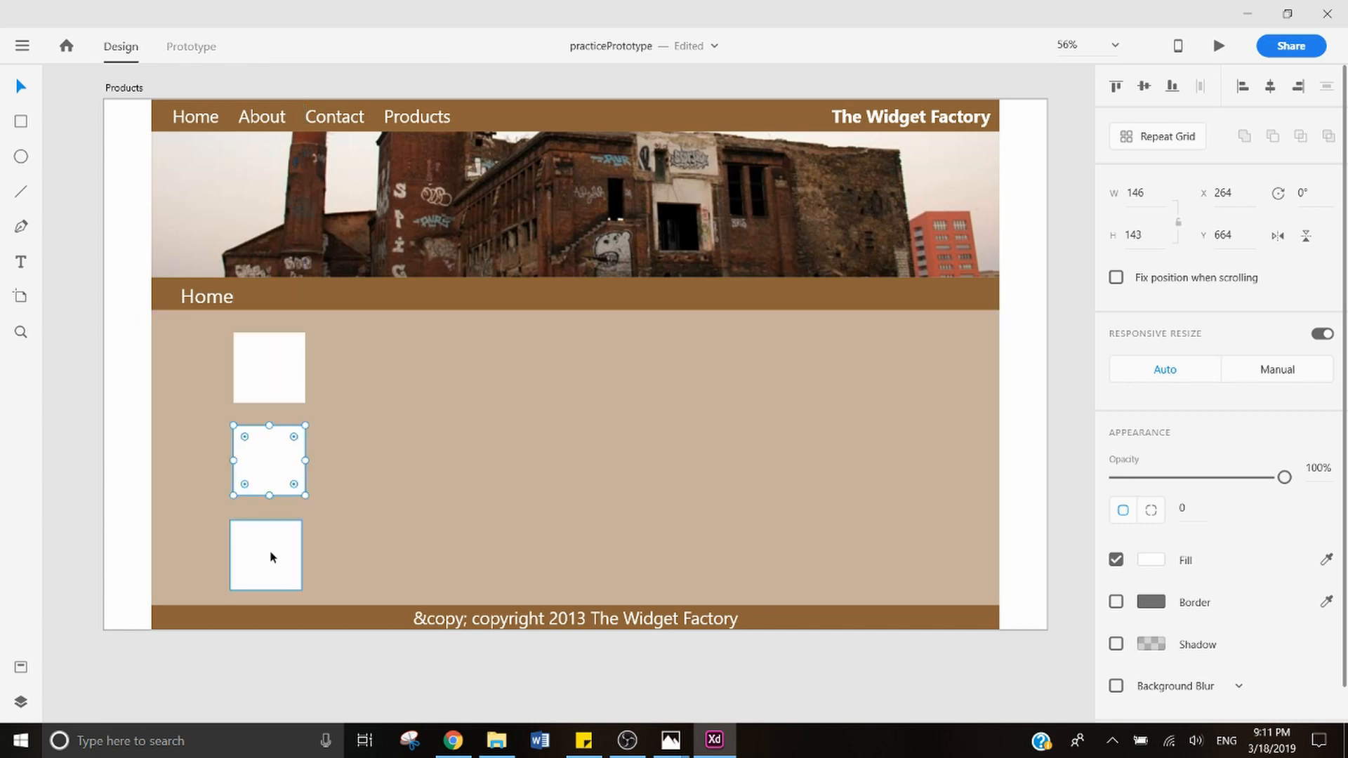
{"action": "left_click_drag", "start_coordinate": [272, 550], "coordinate": [272, 547]}
{"action": "left_click", "coordinate": [351, 667]}
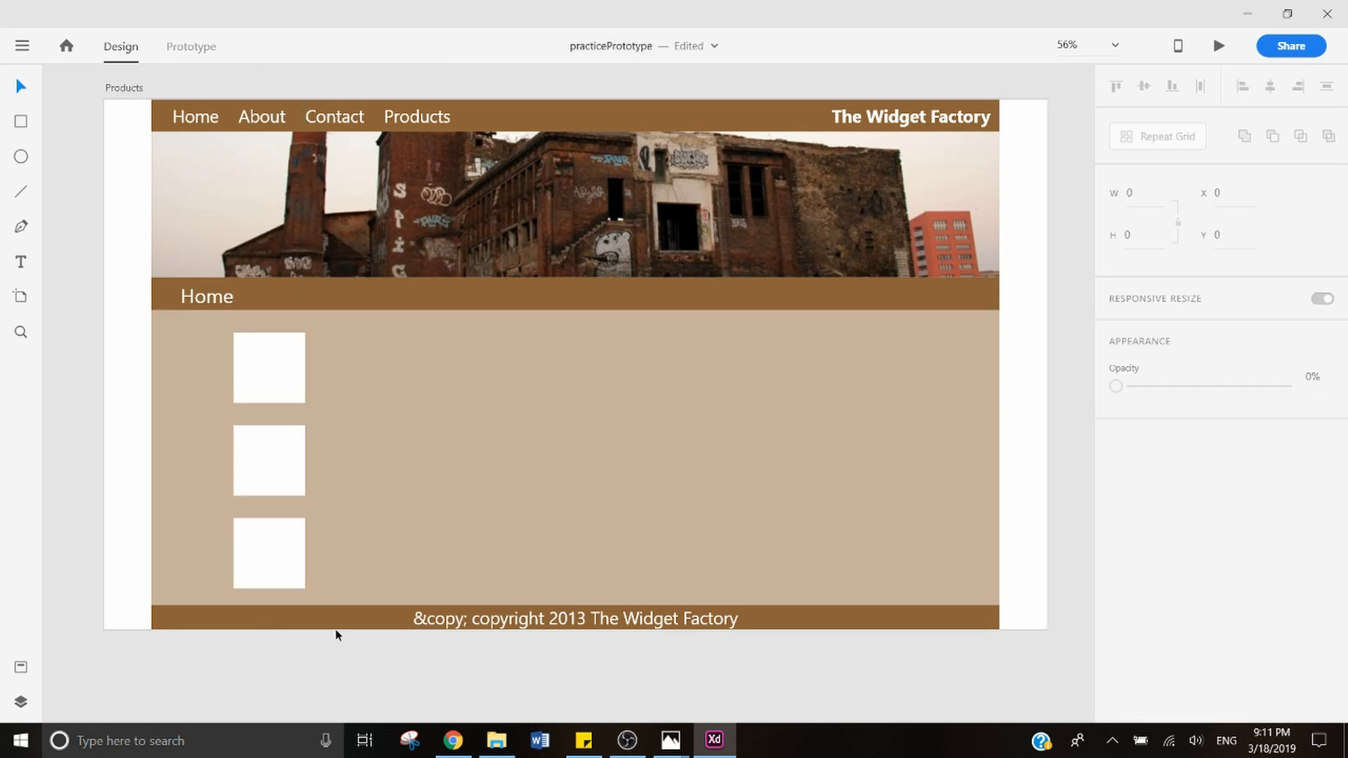
Step: Bring up the images folder beside the placeholders and check the order of the product pictures in products-page.jpg
{"action": "left_click", "coordinate": [497, 740]}
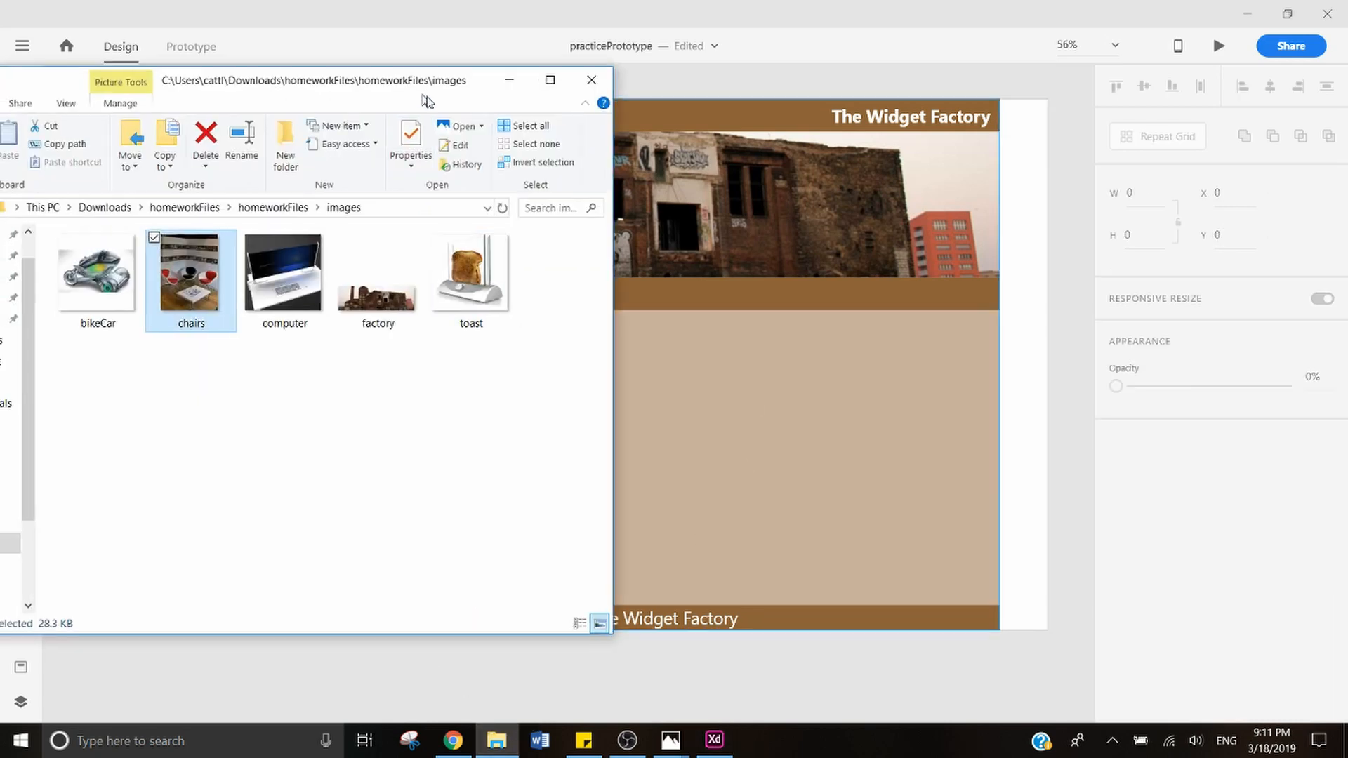
{"action": "left_click_drag", "start_coordinate": [428, 78], "coordinate": [951, 139]}
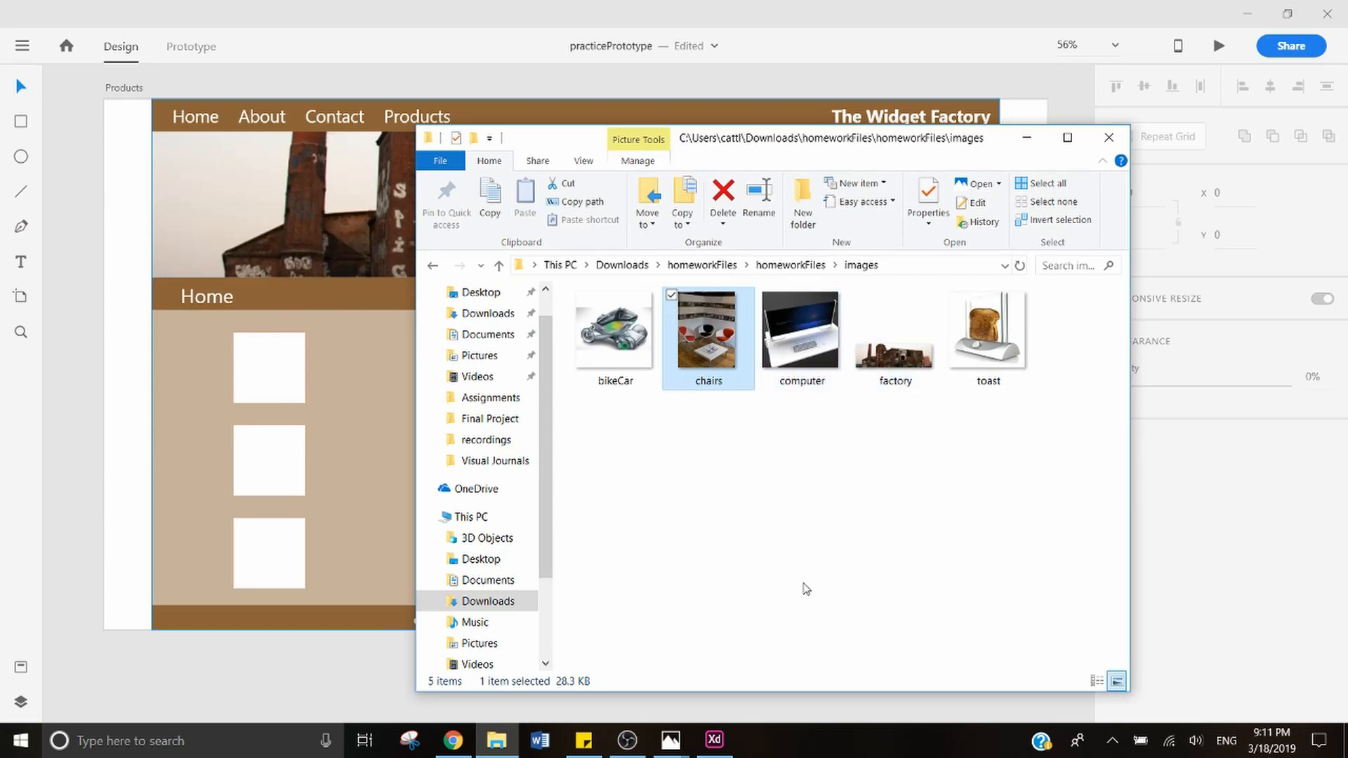
{"action": "mouse_move", "coordinate": [671, 741]}
{"action": "left_click", "coordinate": [432, 673]}
{"action": "key", "text": "alt+Tab"}
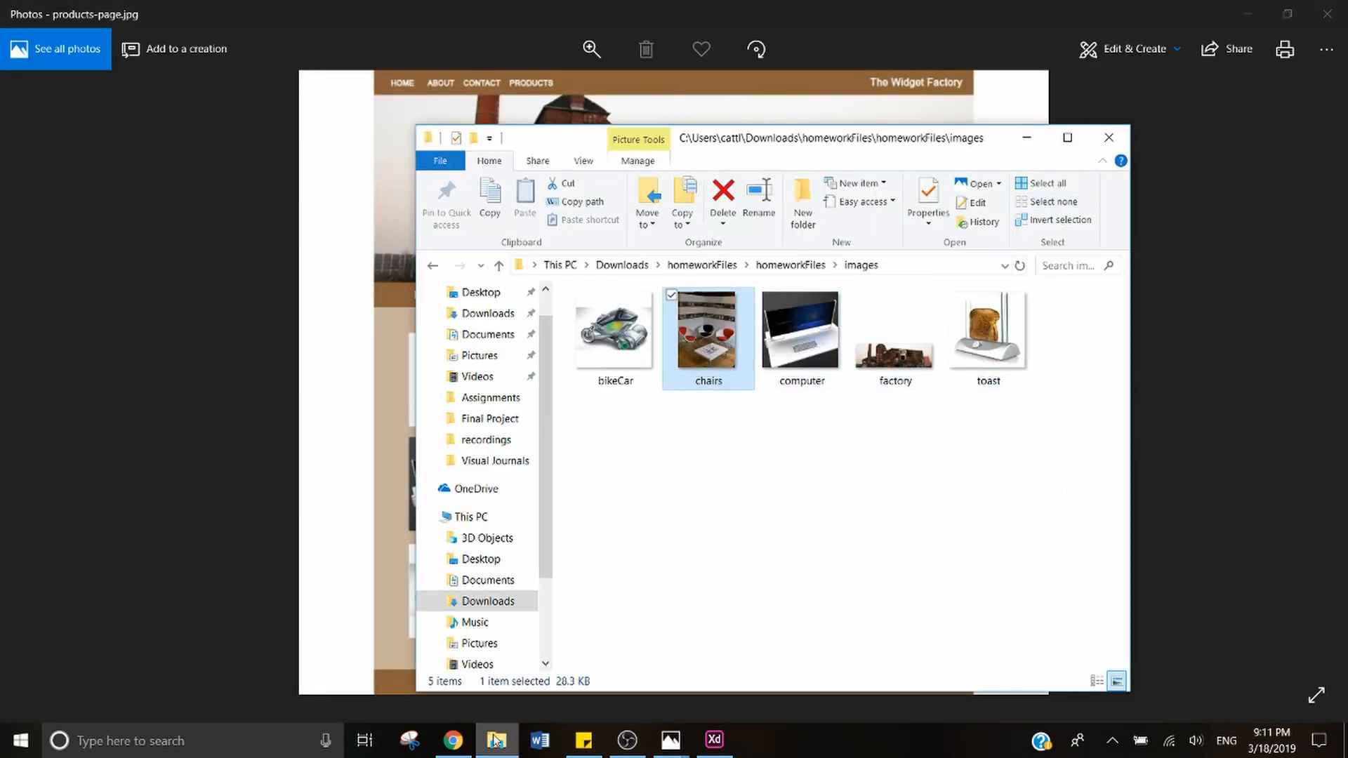
{"action": "left_click", "coordinate": [497, 741]}
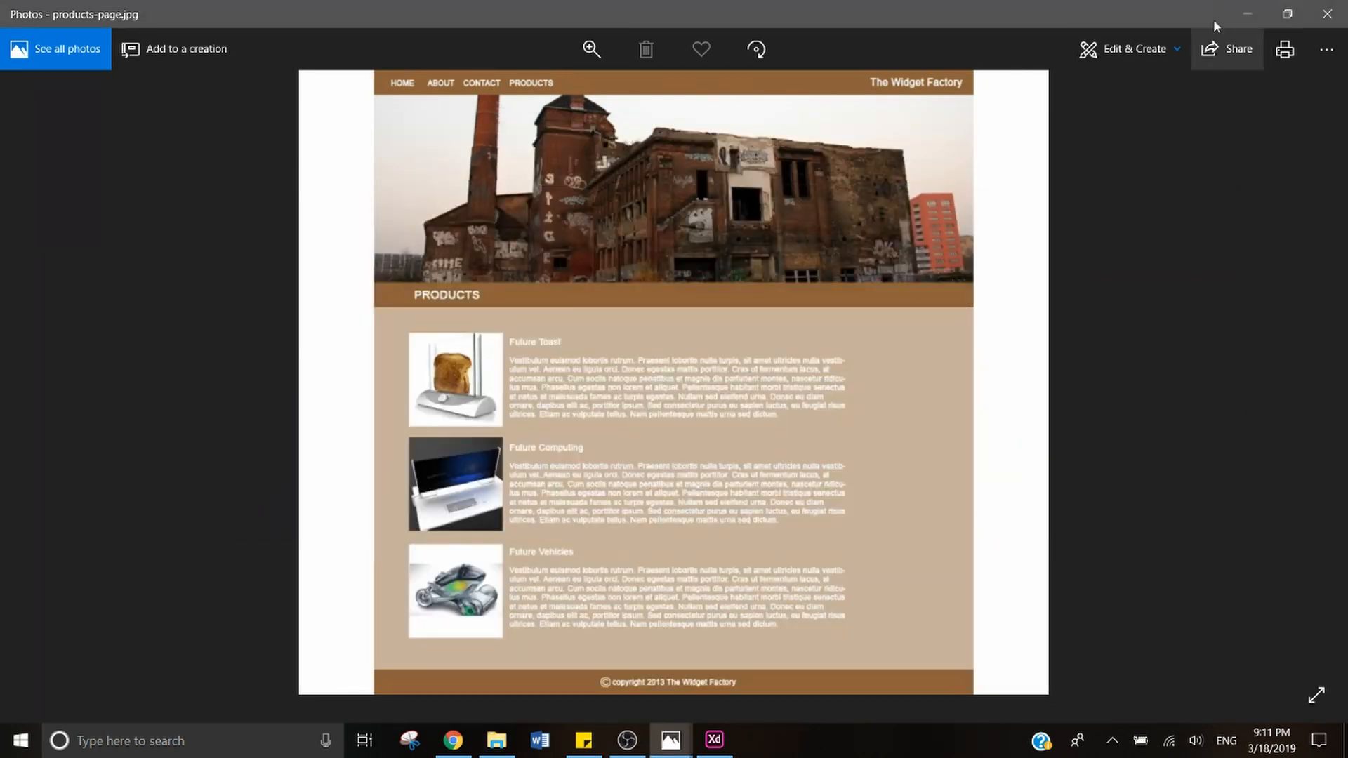
{"action": "left_click", "coordinate": [1244, 13]}
Step: Fill the three placeholders from top to bottom with the toast, computer and bikeCar images from the folder
{"action": "left_click_drag", "start_coordinate": [987, 330], "coordinate": [262, 337]}
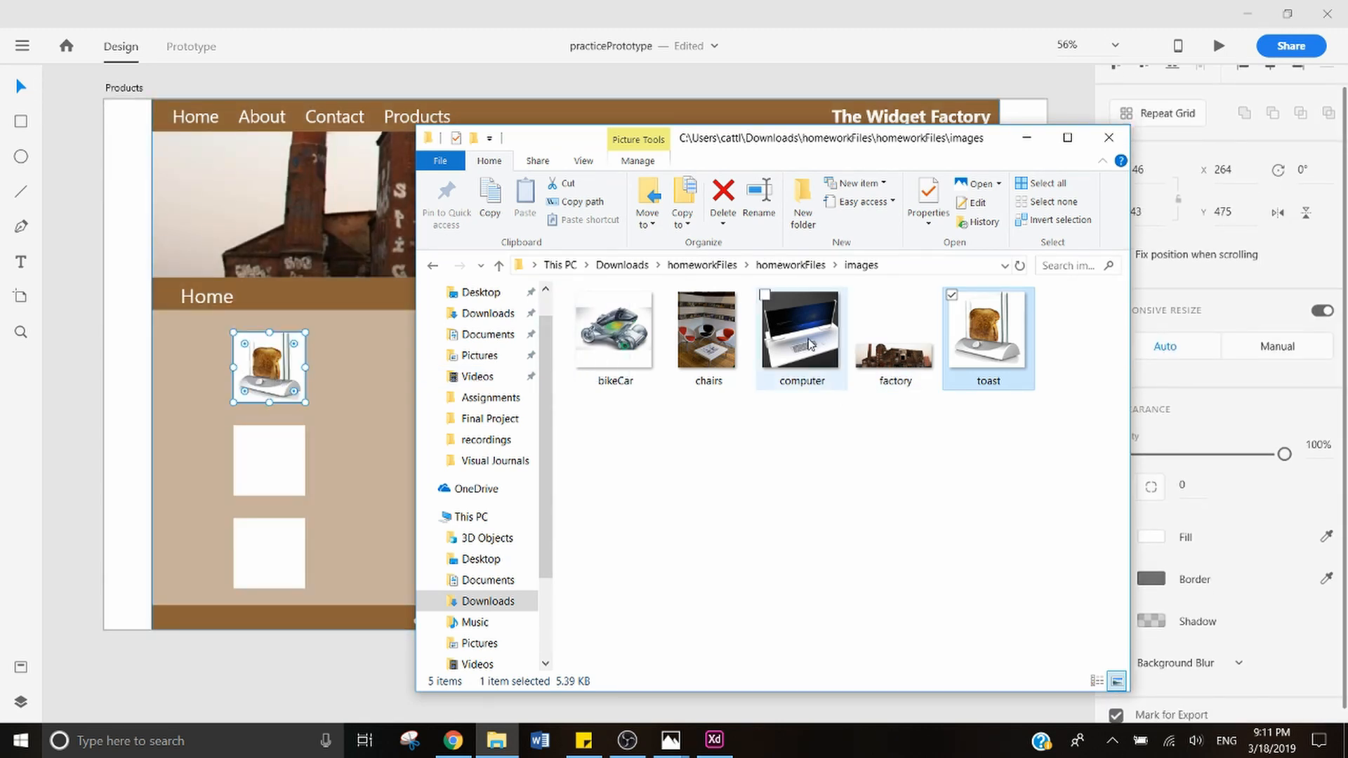
{"action": "left_click_drag", "start_coordinate": [811, 342], "coordinate": [259, 469]}
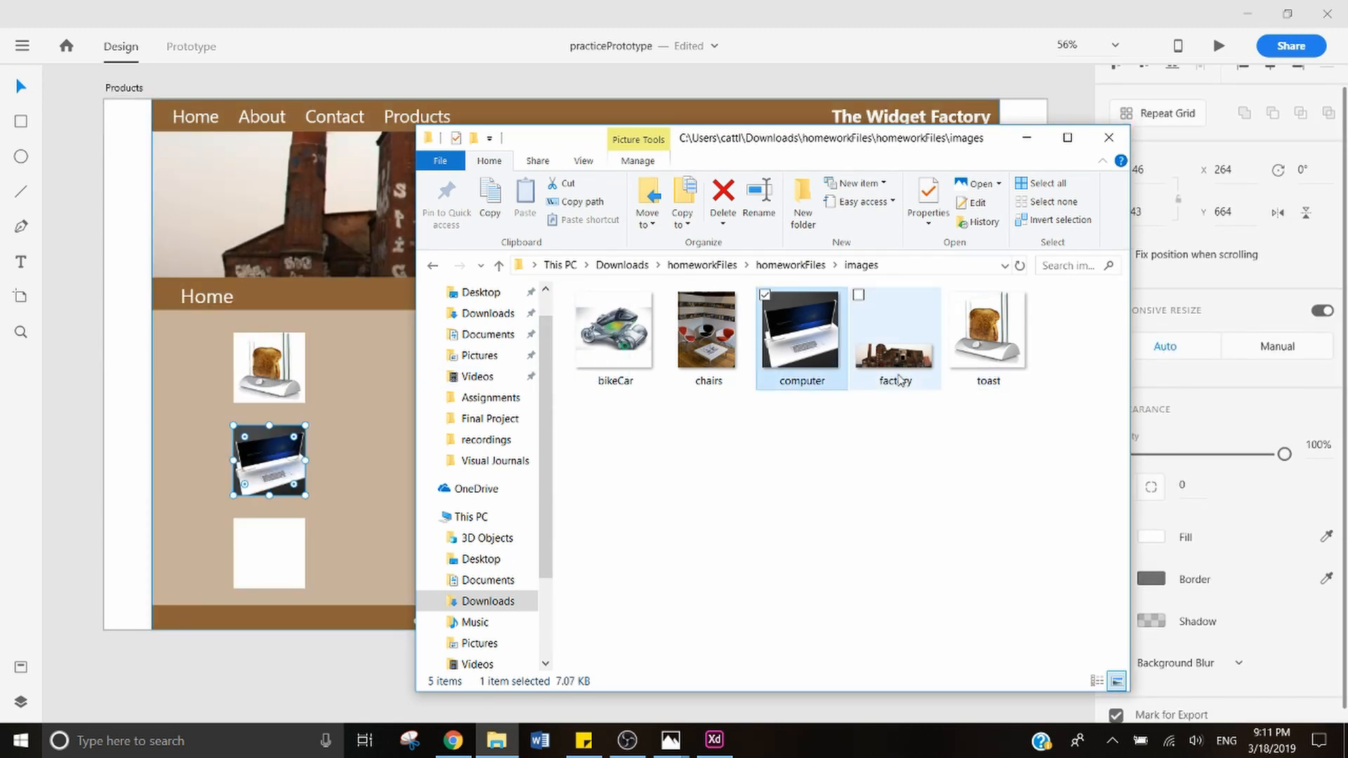
{"action": "left_click_drag", "start_coordinate": [616, 330], "coordinate": [289, 555]}
{"action": "left_click", "coordinate": [340, 659]}
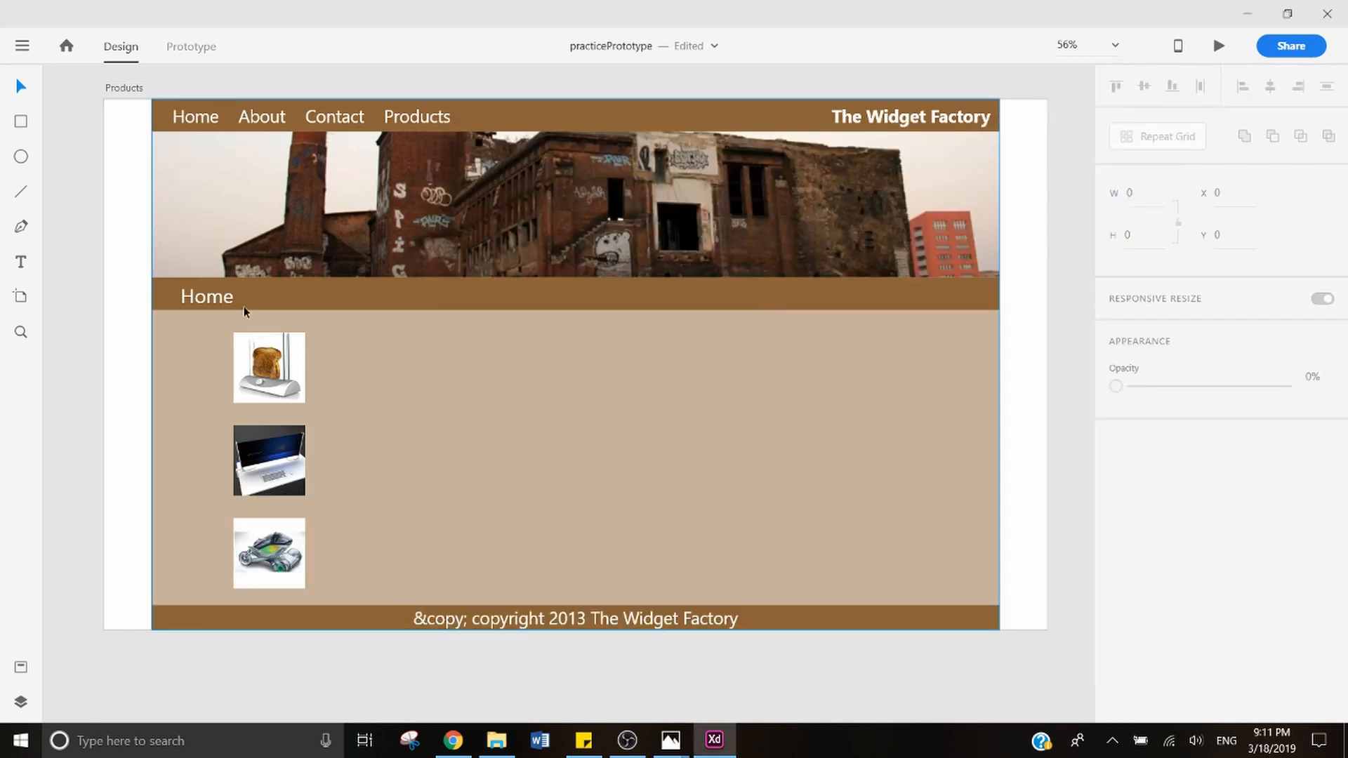
Step: Add a "Future Toast" title at font size 30 beside the toast image, based on a copy of the Home heading
{"action": "left_click", "coordinate": [227, 300]}
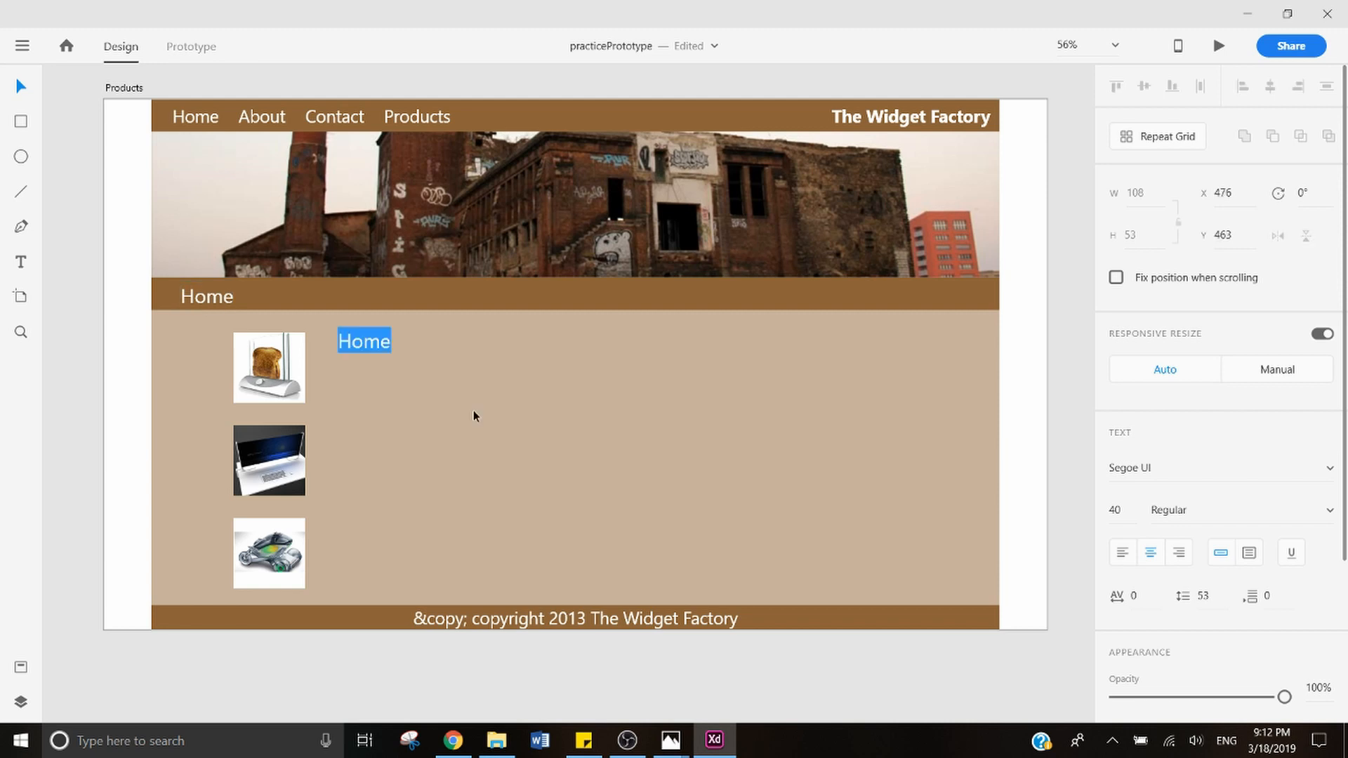
{"action": "type", "text": "Future Toast"}
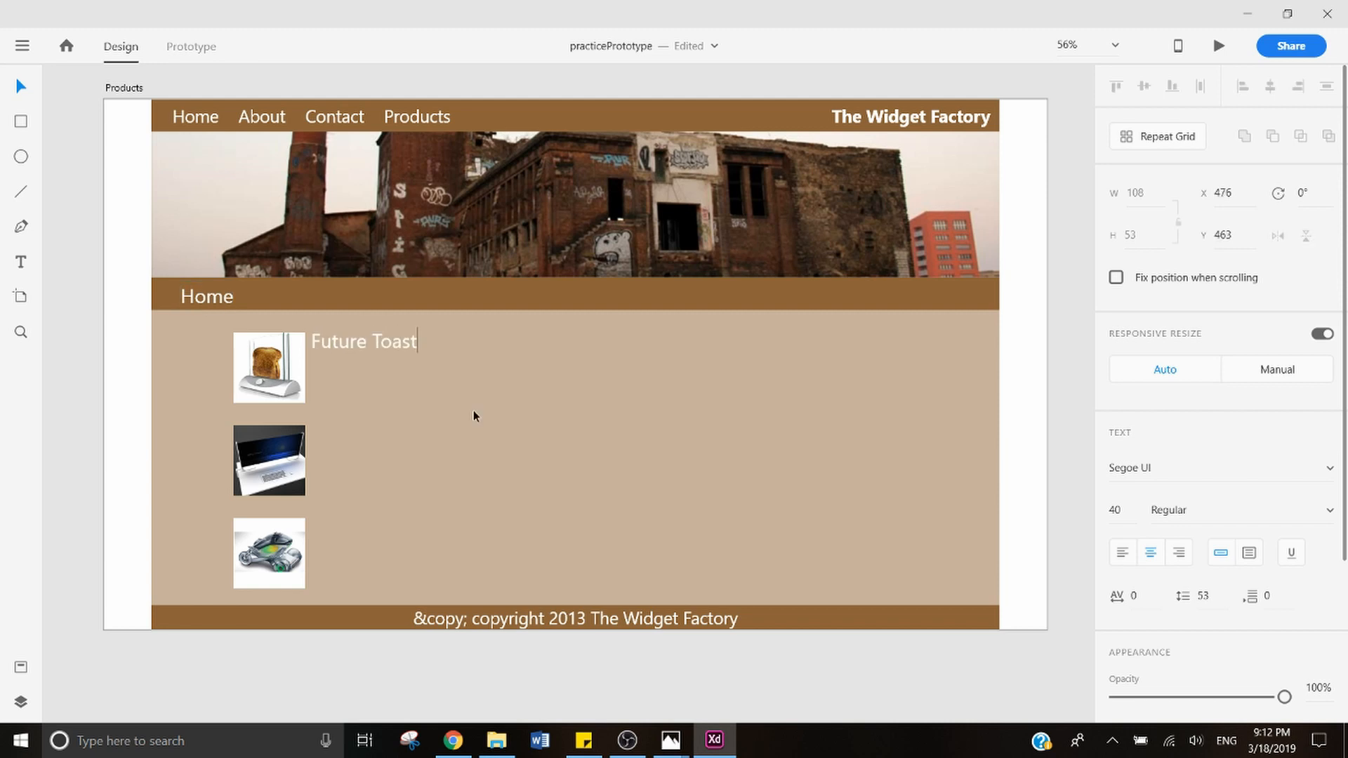
{"action": "left_click", "coordinate": [362, 351]}
{"action": "left_click_drag", "start_coordinate": [311, 343], "coordinate": [700, 420]}
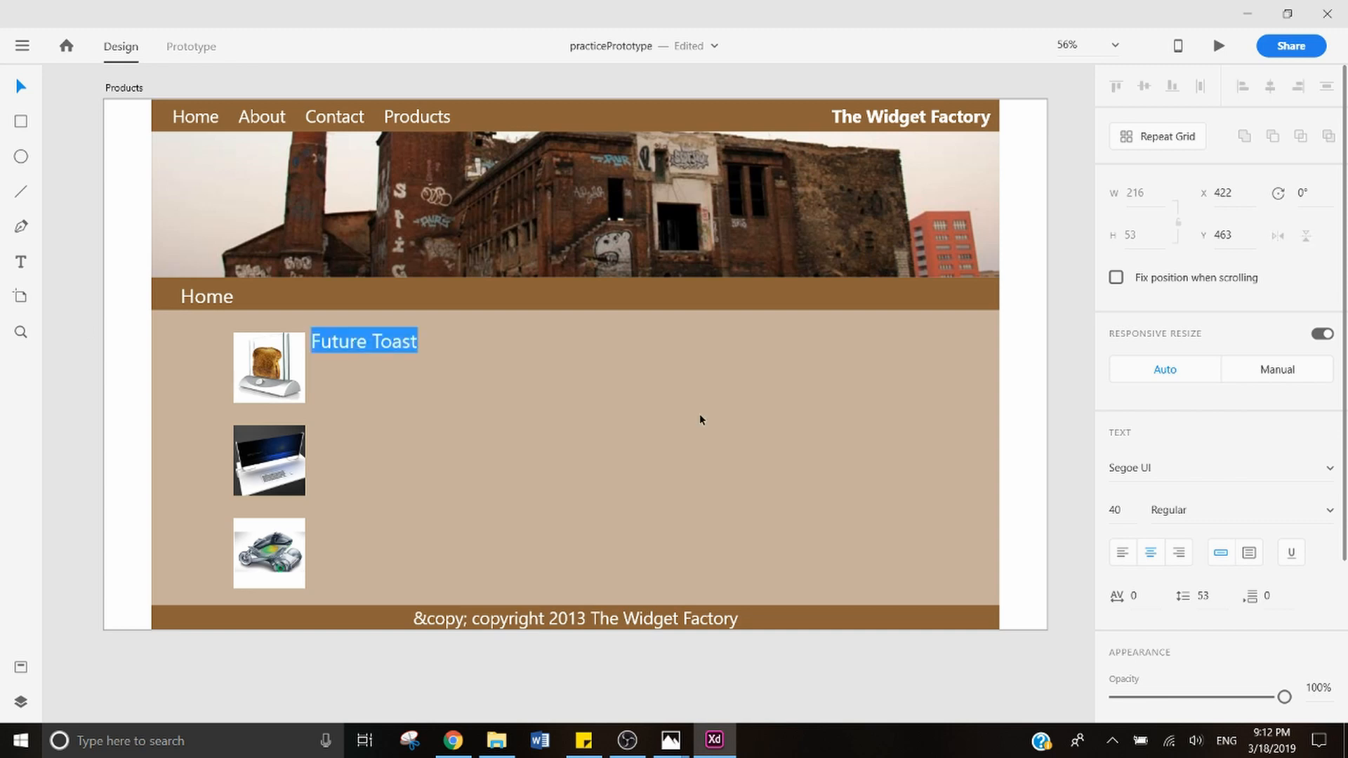
{"action": "left_click", "coordinate": [1119, 514]}
{"action": "type", "text": "30"}
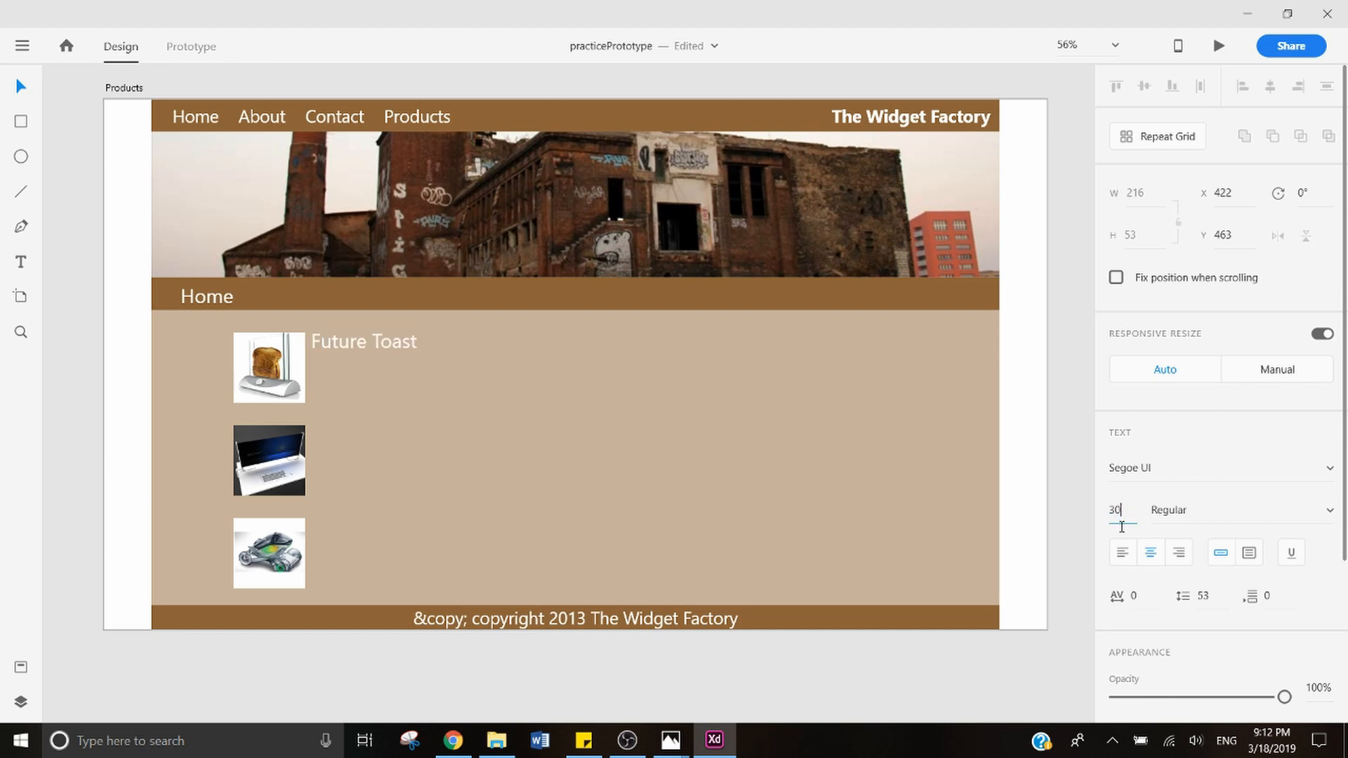
{"action": "key", "text": "Return"}
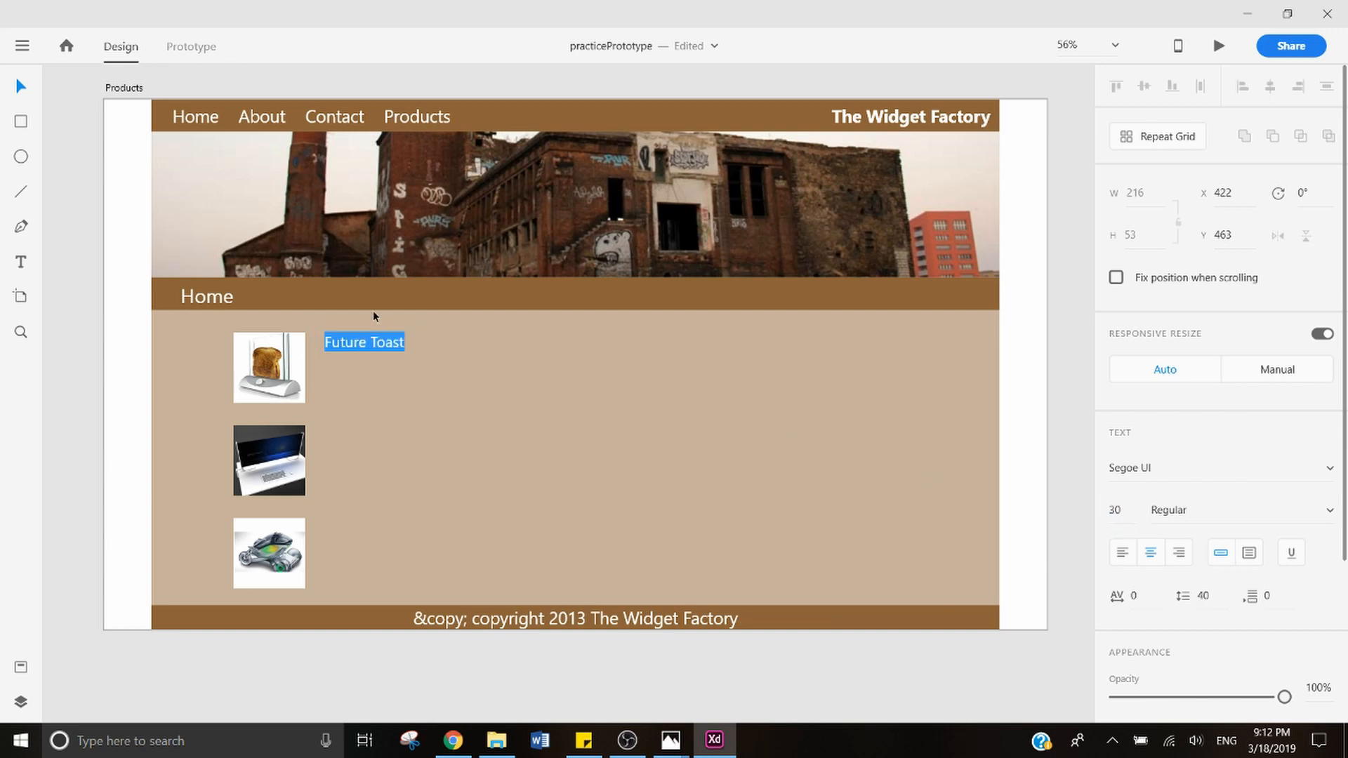
Step: Move the "Future Toast" title to X 476, Y 475, level with the top of the toast image
{"action": "left_click", "coordinate": [75, 344]}
{"action": "left_click_drag", "start_coordinate": [342, 340], "coordinate": [360, 341]}
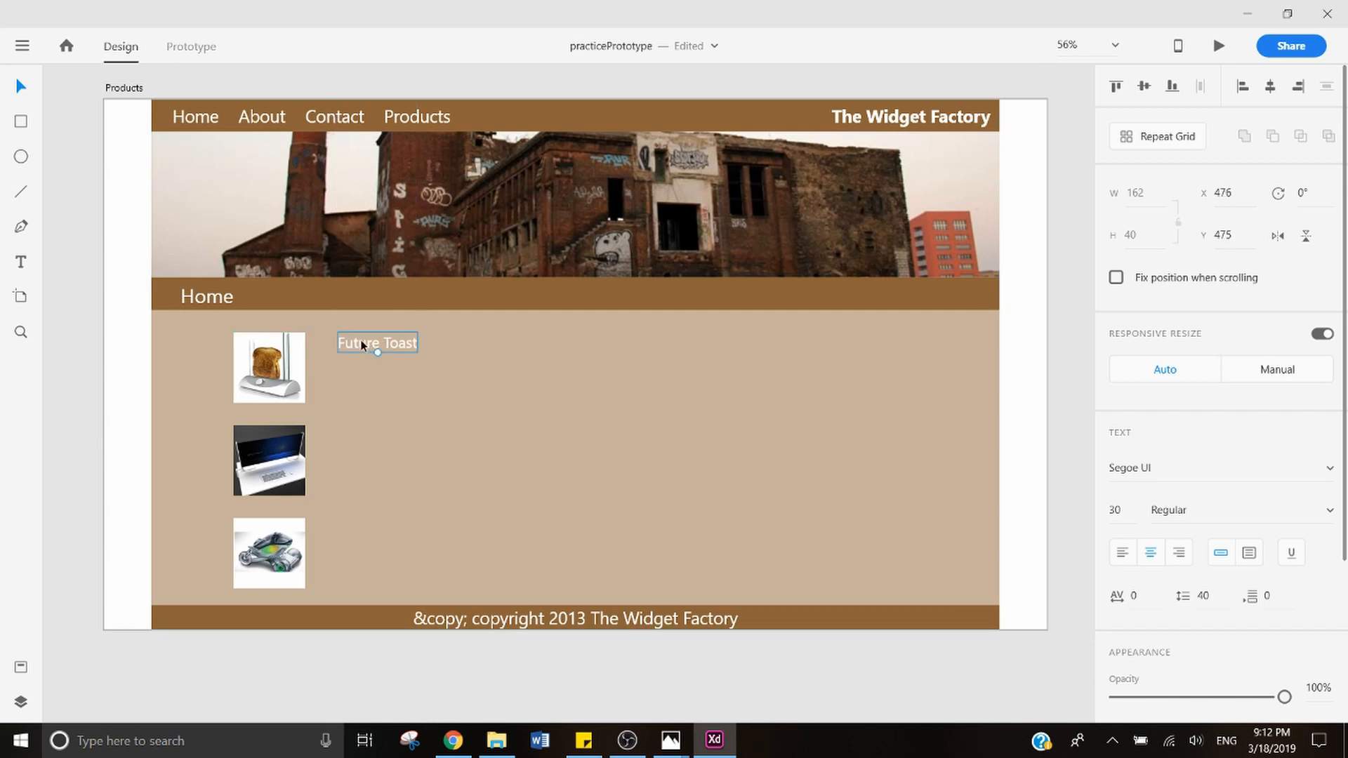
{"action": "left_click", "coordinate": [139, 317]}
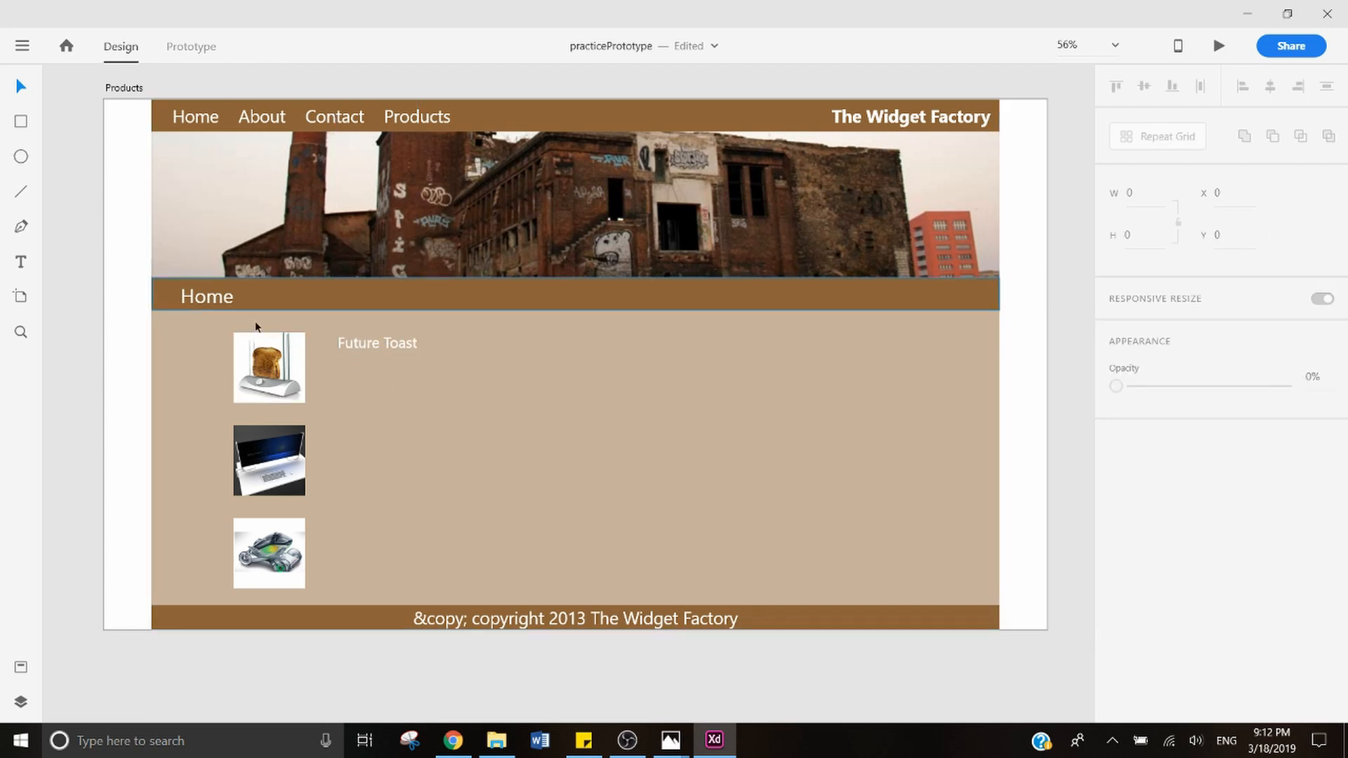
Step: Duplicate the "Future Toast" title just below itself and set the copy's font size to 20
{"action": "left_click", "coordinate": [364, 342]}
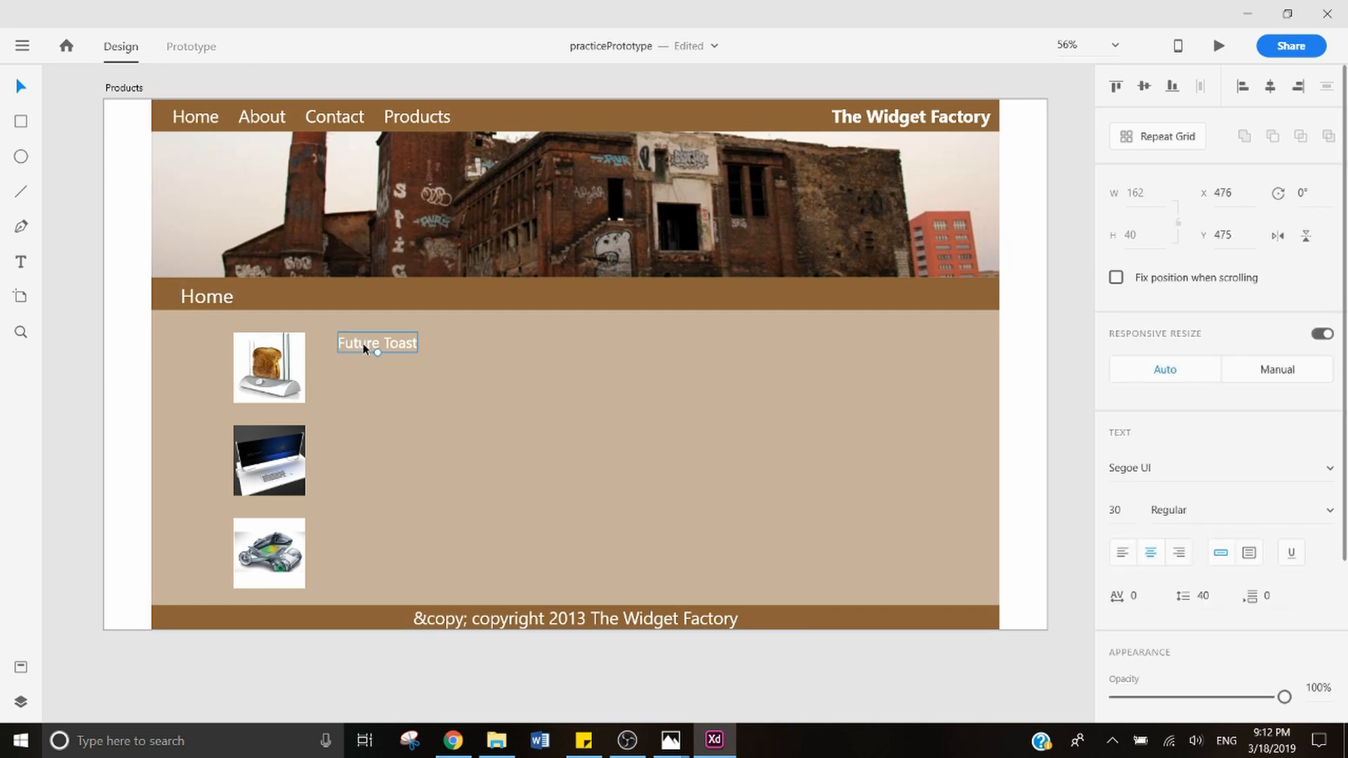
{"action": "left_click_drag", "start_coordinate": [363, 348], "coordinate": [364, 373], "text": "alt"}
{"action": "double_click", "coordinate": [375, 377]}
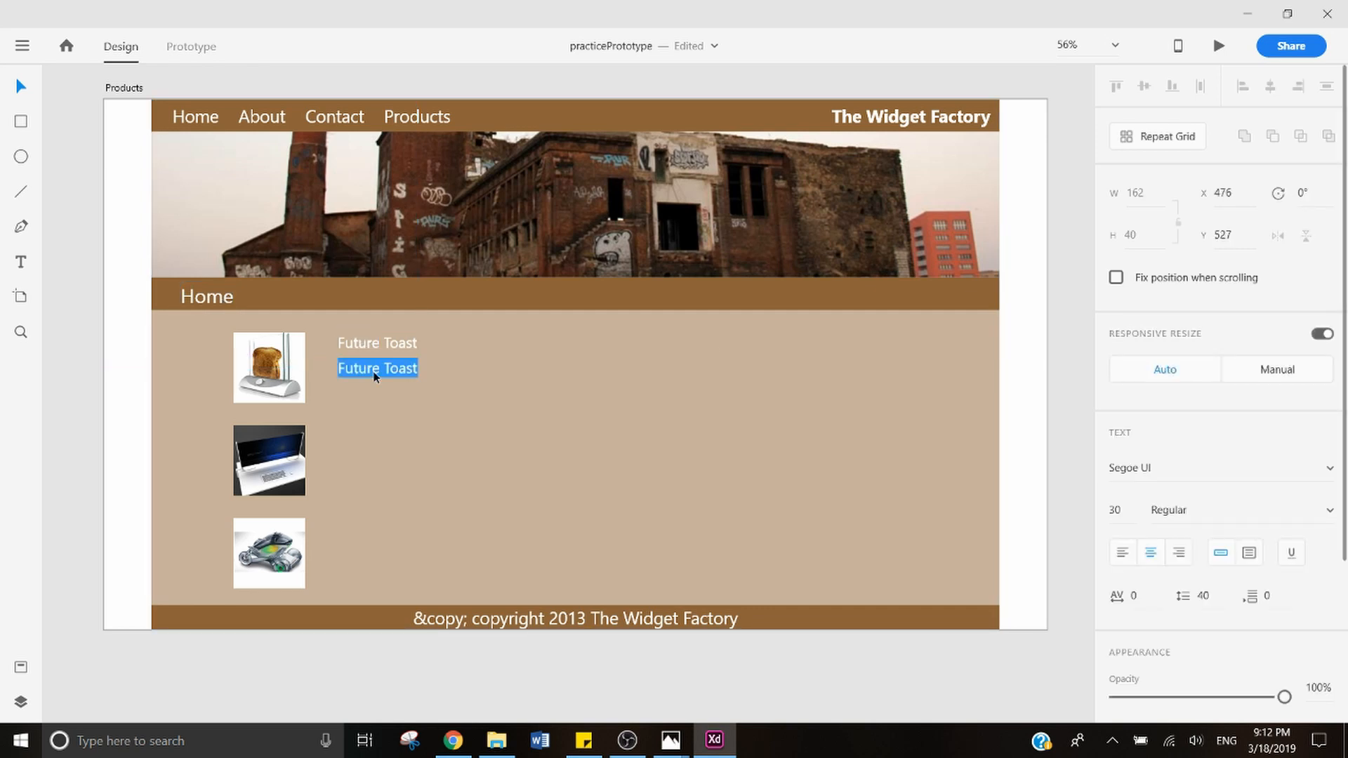
{"action": "left_click", "coordinate": [1124, 506]}
{"action": "type", "text": "26"}
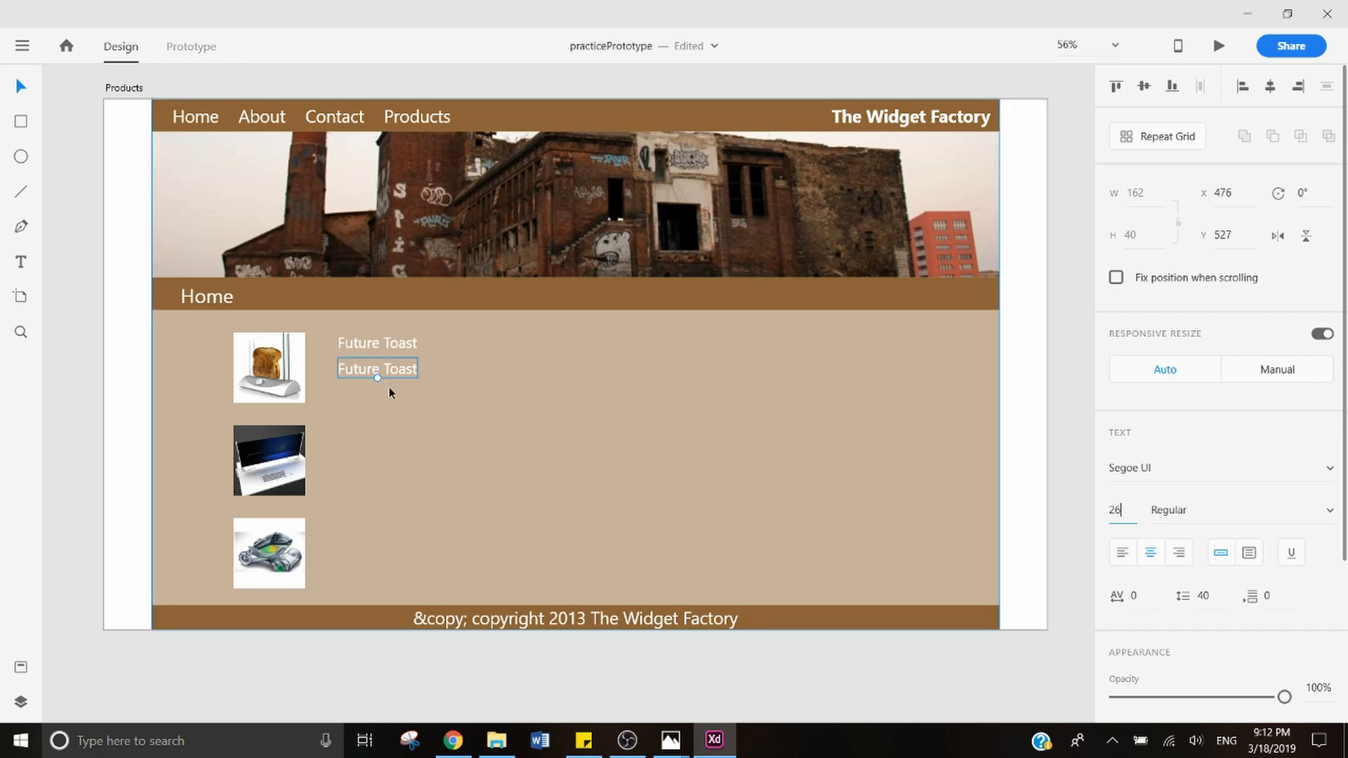
{"action": "key", "text": "Return"}
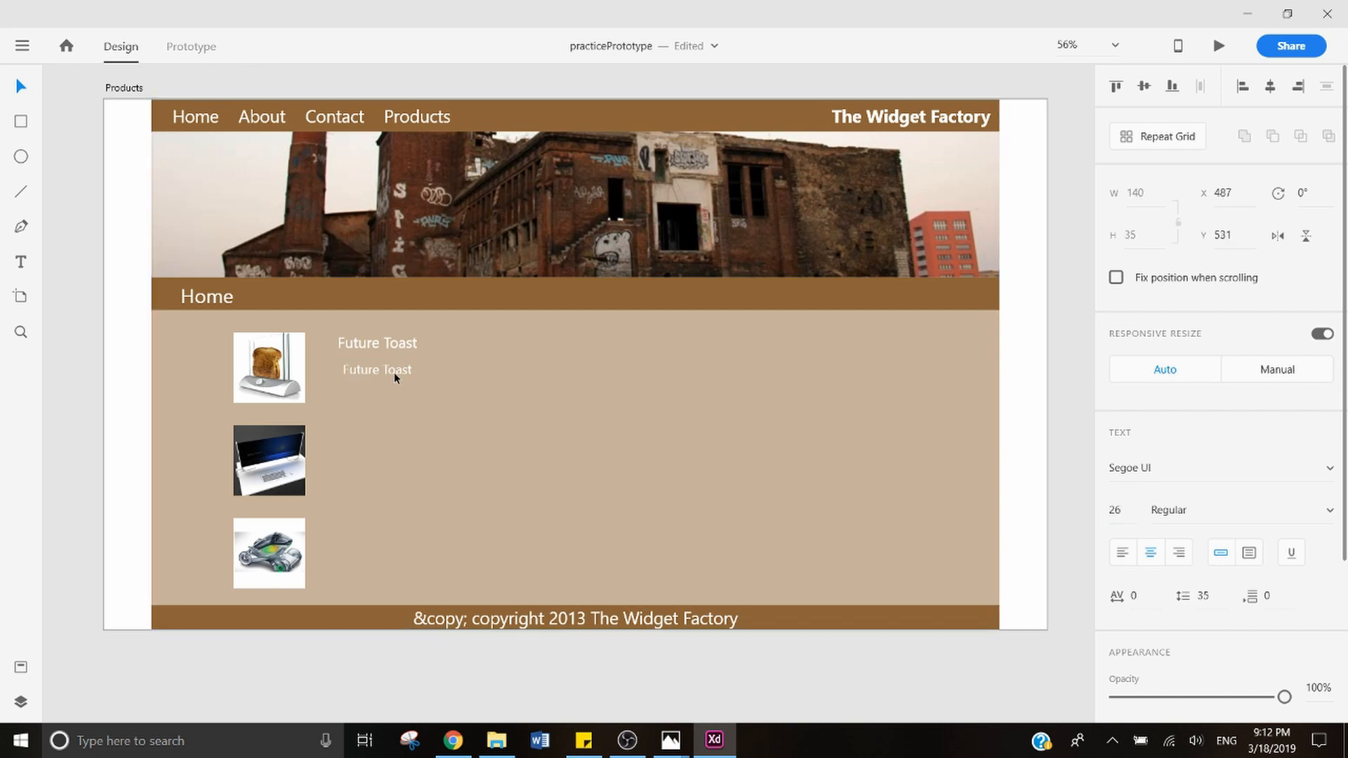
{"action": "double_click", "coordinate": [393, 371]}
{"action": "left_click", "coordinate": [1115, 510]}
{"action": "type", "text": "20"}
{"action": "key", "text": "Return"}
{"action": "double_click", "coordinate": [378, 373]}
{"action": "left_click_drag", "start_coordinate": [381, 381], "coordinate": [380, 398]}
{"action": "key", "text": "ctrl+z"}
{"action": "key", "text": "alt"}
{"action": "left_click", "coordinate": [111, 460]}
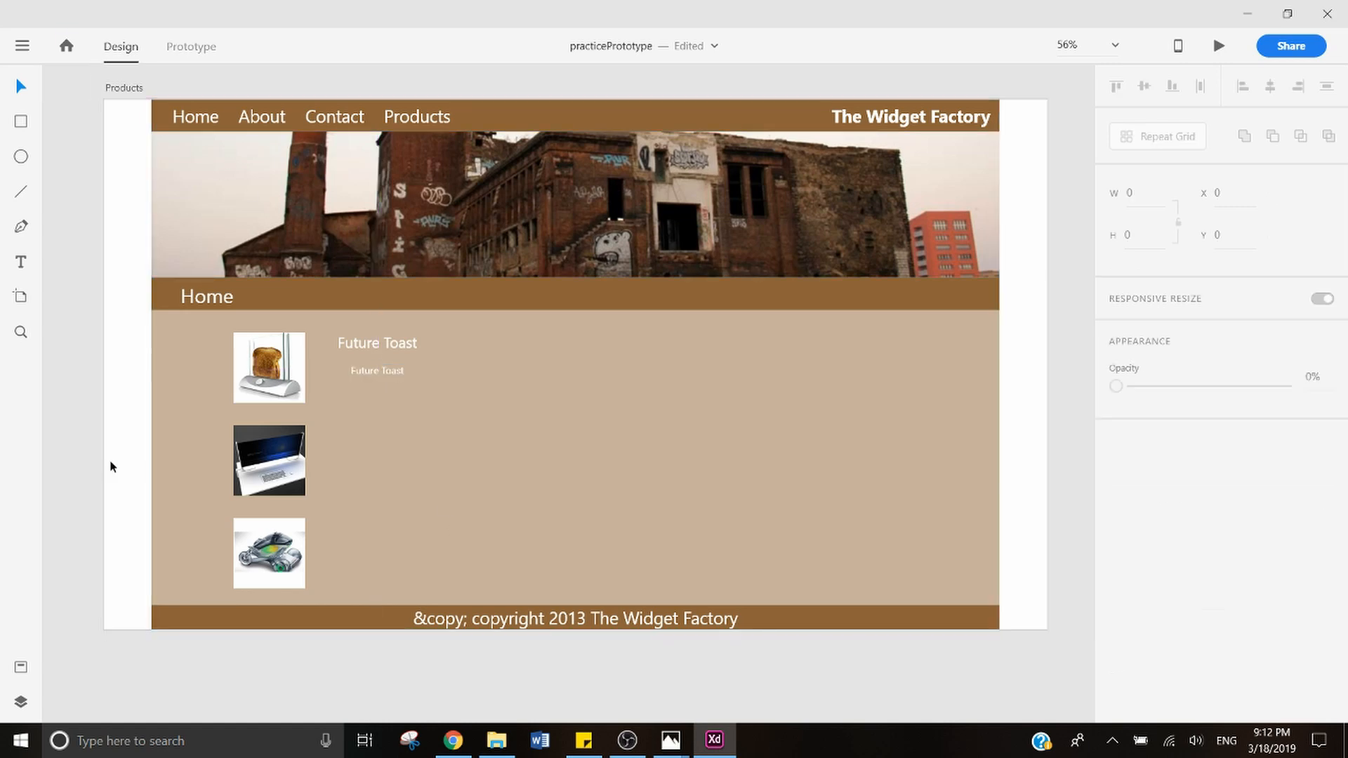
Step: Replace the small text under the "Future Toast" title with the lower "Phasellus vel condimentum" paragraph copied from the About artboard
{"action": "scroll", "coordinate": [118, 453], "scroll_direction": "down", "scroll_amount": 5}
{"action": "scroll", "coordinate": [157, 444], "scroll_direction": "up", "scroll_amount": 3}
{"action": "left_click", "coordinate": [209, 245]}
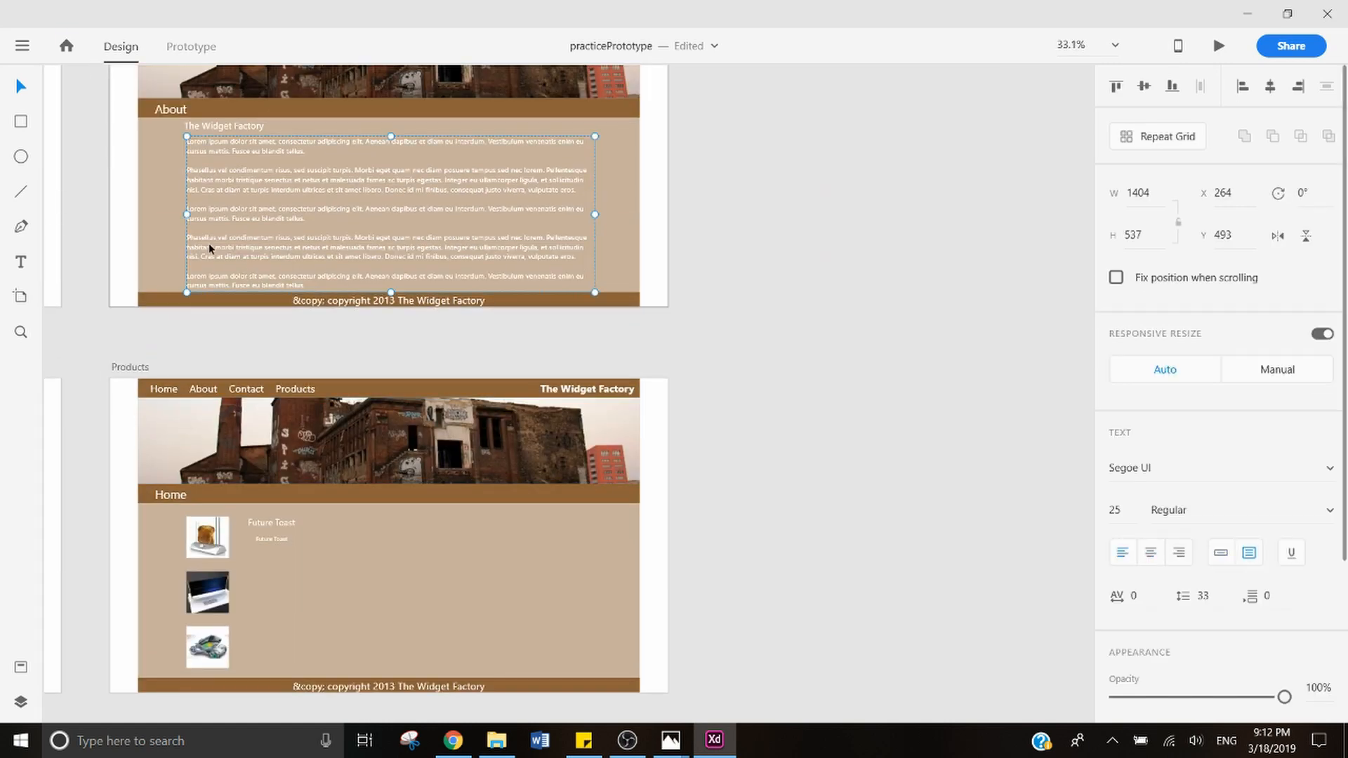
{"action": "double_click", "coordinate": [194, 238]}
{"action": "left_click", "coordinate": [304, 261]}
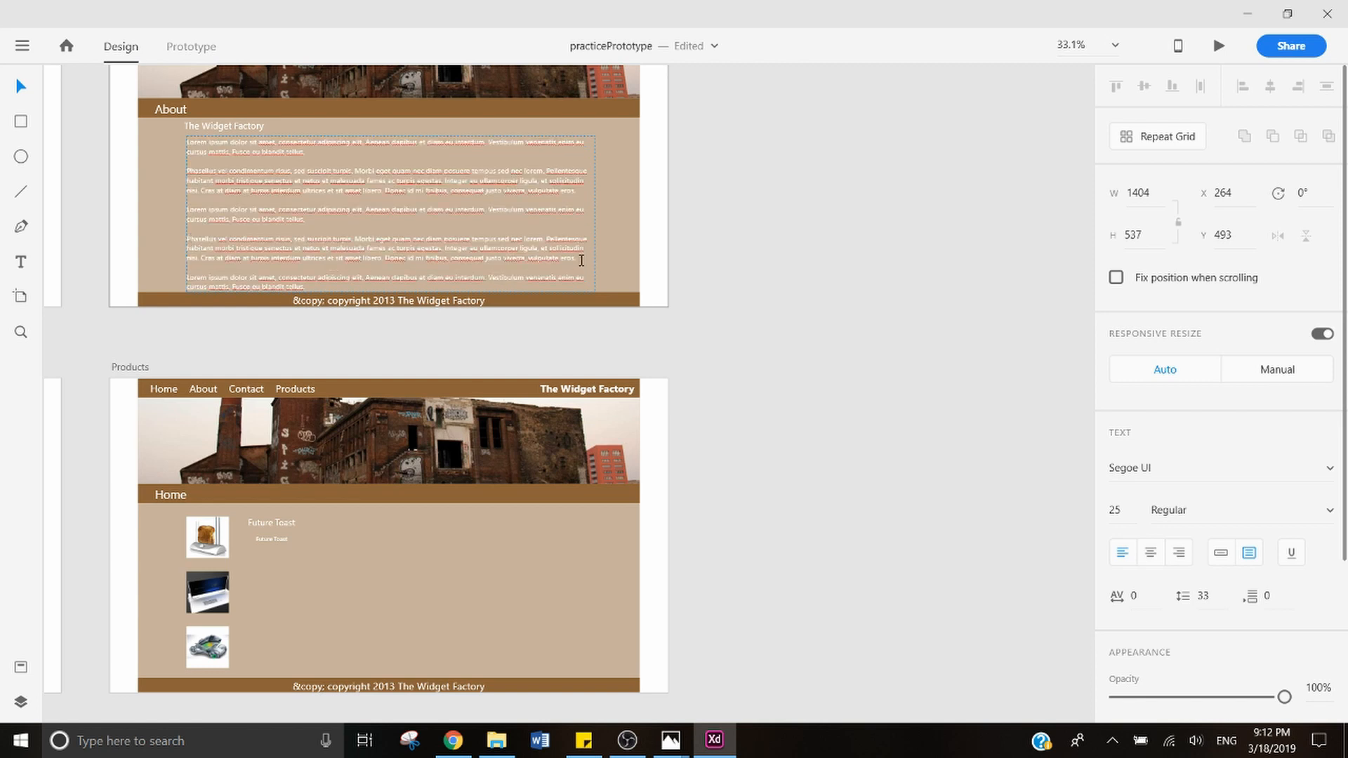
{"action": "left_click_drag", "start_coordinate": [579, 261], "coordinate": [166, 243]}
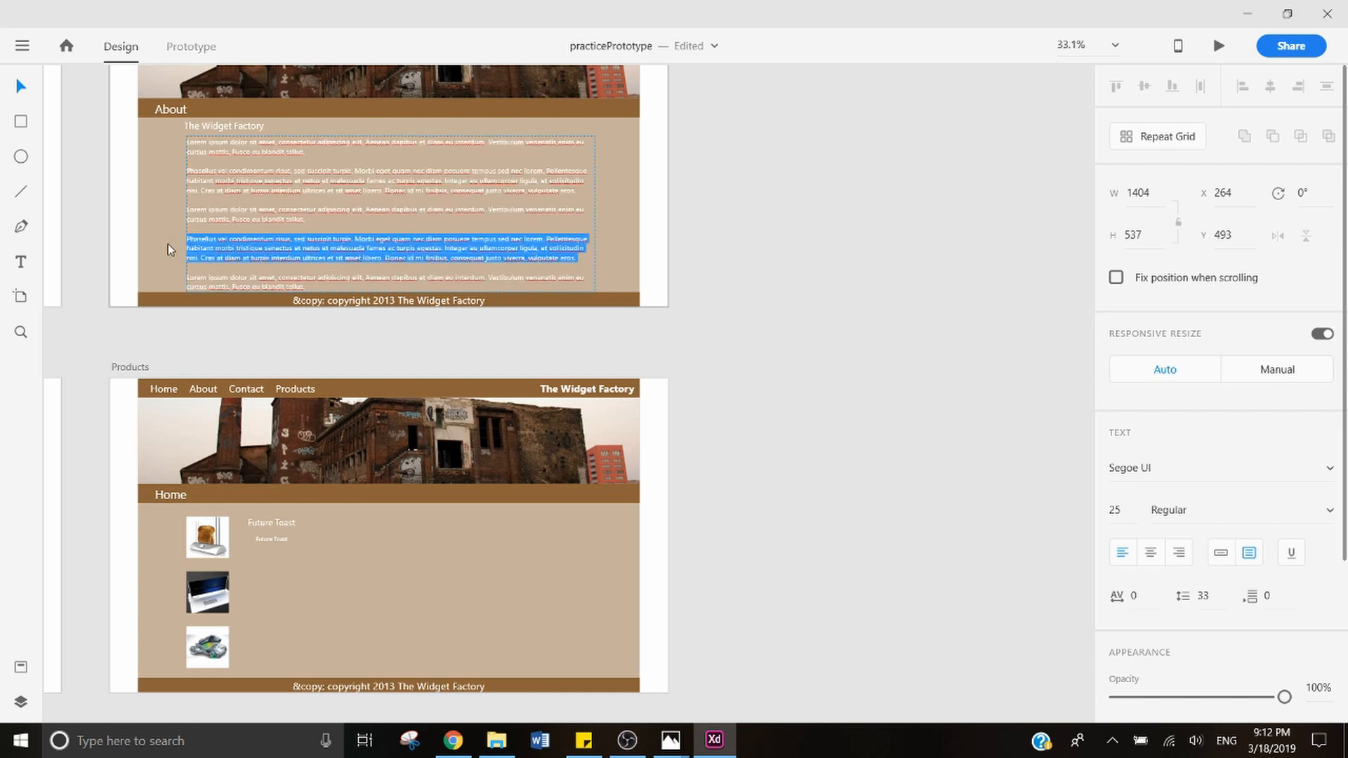
{"action": "left_click", "coordinate": [813, 412]}
{"action": "left_click", "coordinate": [681, 371]}
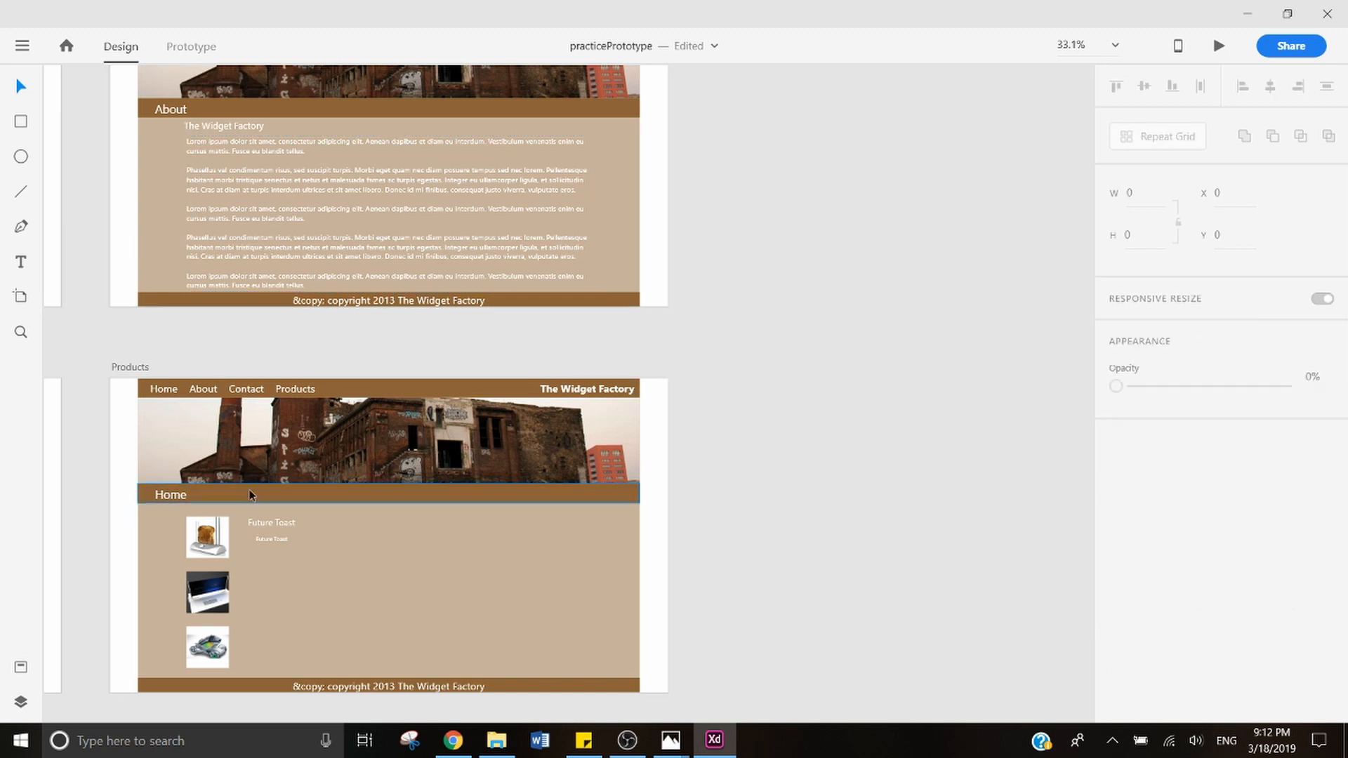
{"action": "double_click", "coordinate": [267, 539]}
{"action": "type", "text": "Phasellus vel condimentum risus, sed suscipit turpis. Morbi eget quam nec diam posuere tempus sed nec lorem. Pellentesque habitant morbi tristique senectus et netus et malesuada fames ac turpis egestas. Integer eu ullamcorper ligula, et sollicitudin nisl. Cras at diam at turpis interdum ultrices et sit amet libero. Donec id mi finibus, consequat justo viverra, vulputate eros."}
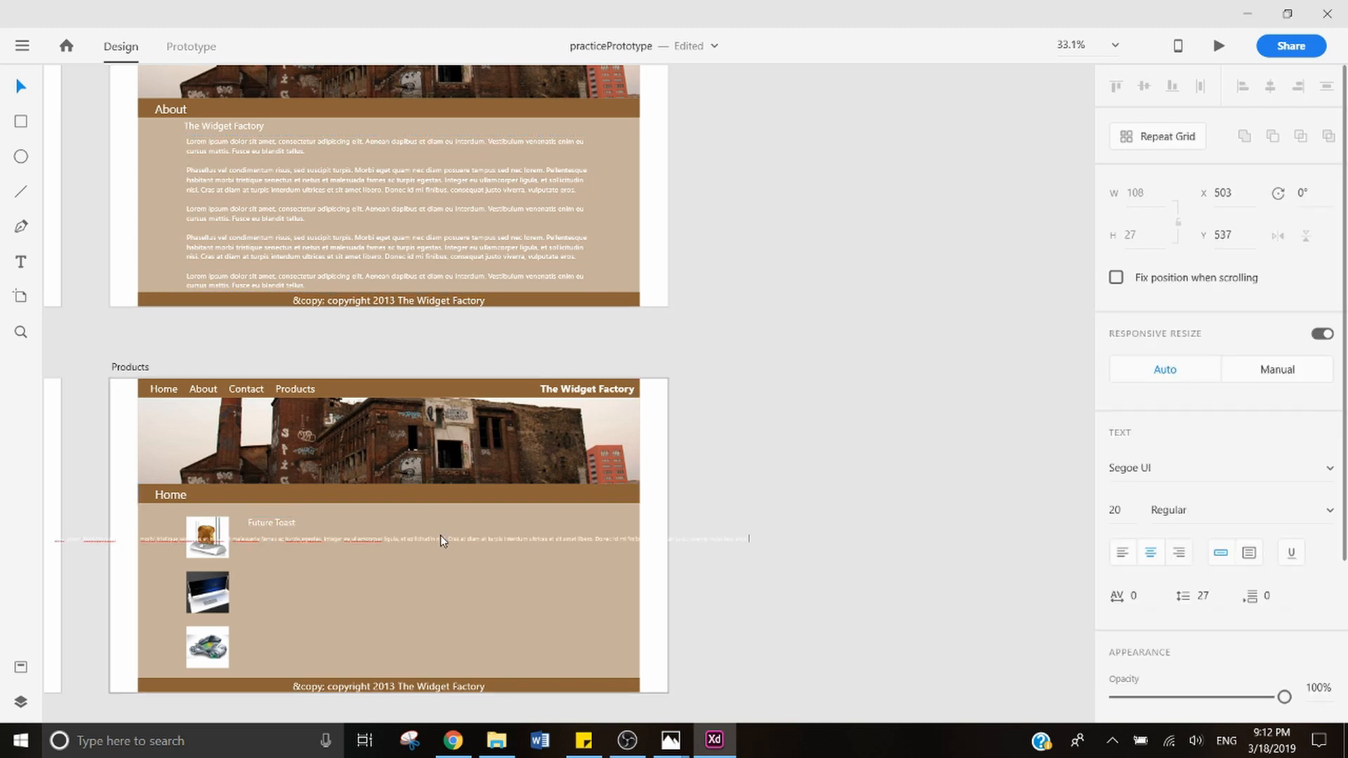
{"action": "key", "text": "Escape"}
Step: Try to reposition and resize the one-line description text on the Products artboard, and delete it
{"action": "scroll", "coordinate": [559, 645], "scroll_direction": "up", "scroll_amount": 1}
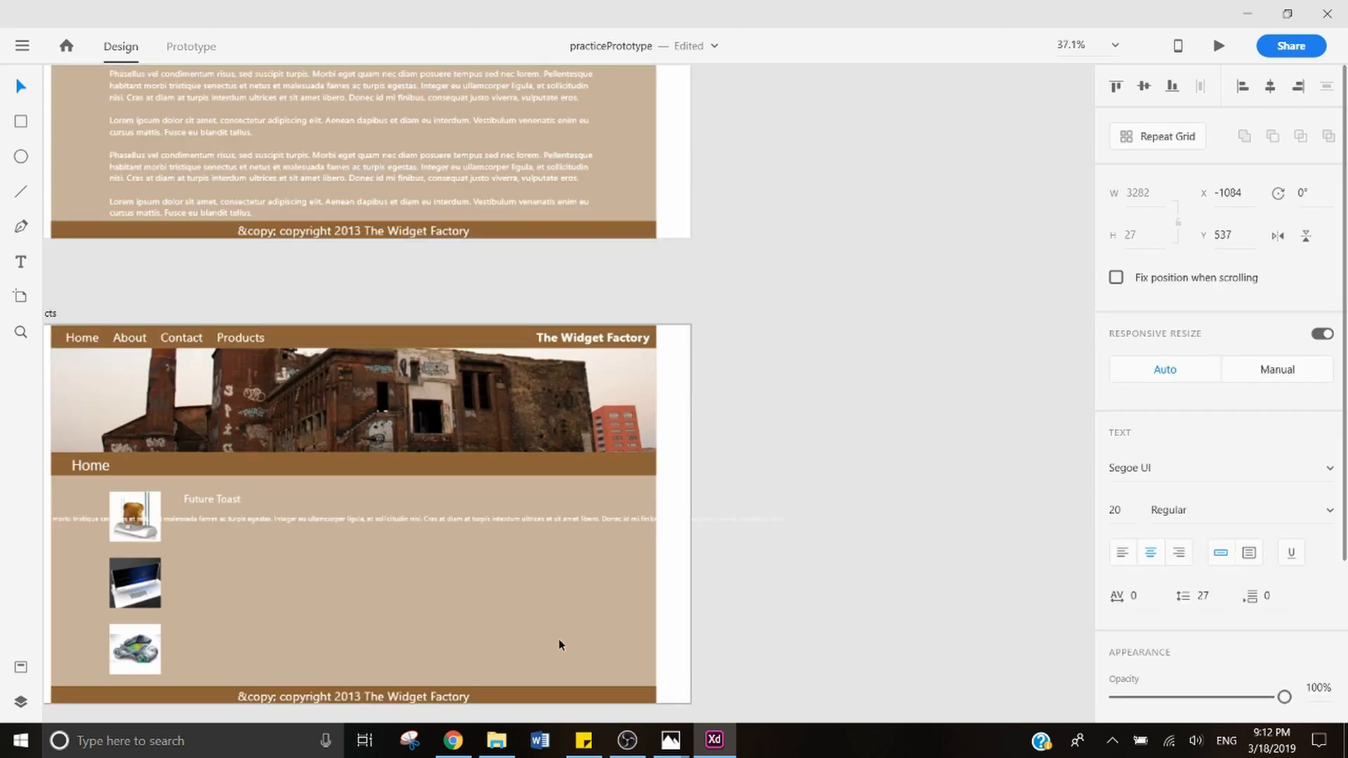
{"action": "scroll", "coordinate": [560, 645], "scroll_direction": "up", "scroll_amount": 2}
{"action": "left_click_drag", "start_coordinate": [878, 468], "coordinate": [1046, 446]}
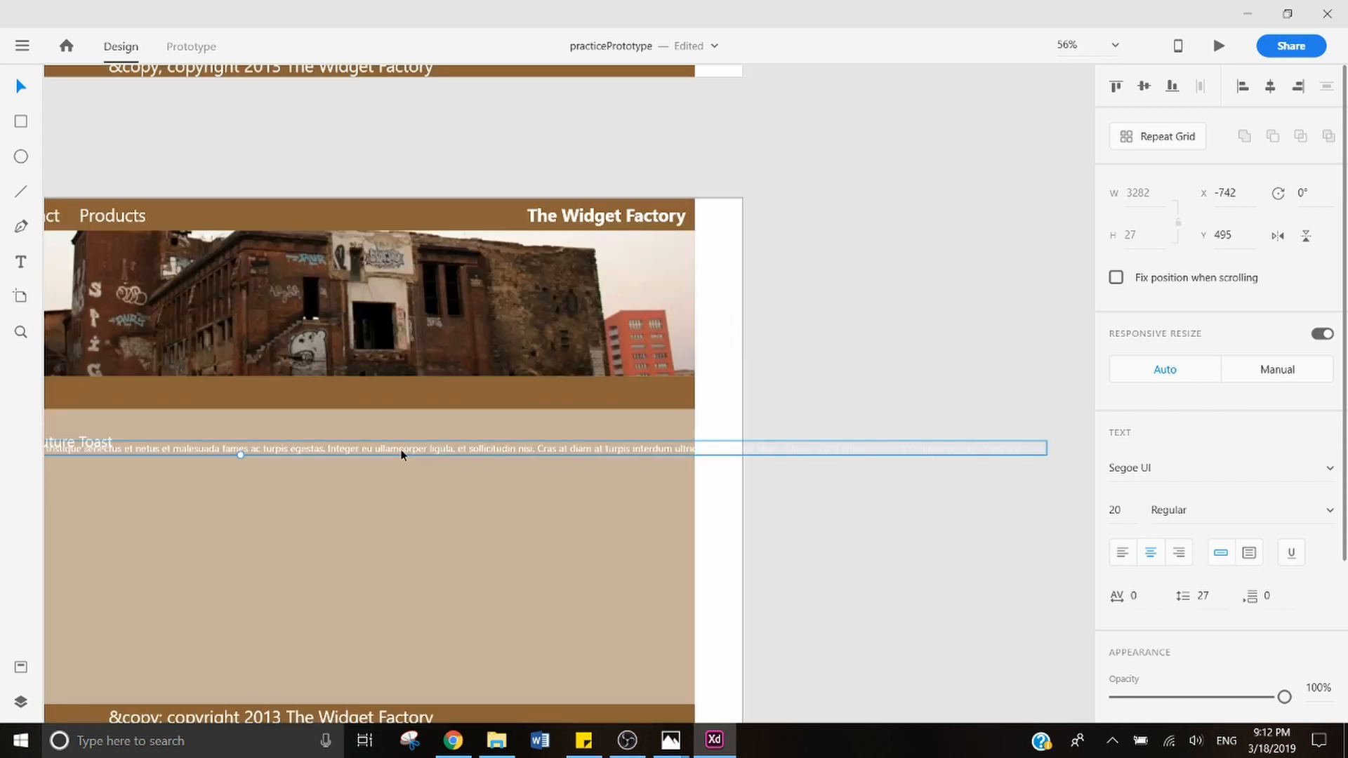
{"action": "left_click_drag", "start_coordinate": [401, 455], "coordinate": [344, 561]}
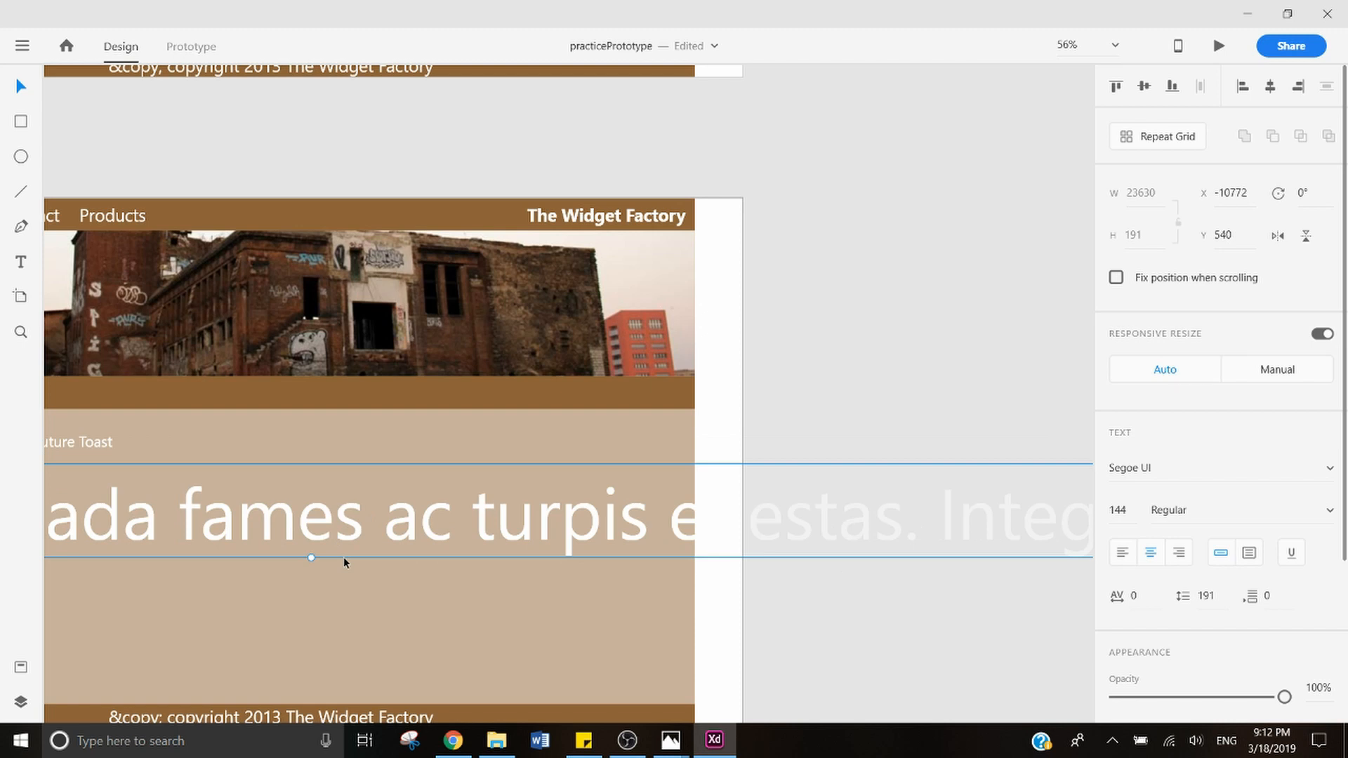
{"action": "key", "text": "ctrl+z"}
{"action": "key", "text": "ctrl+z"}
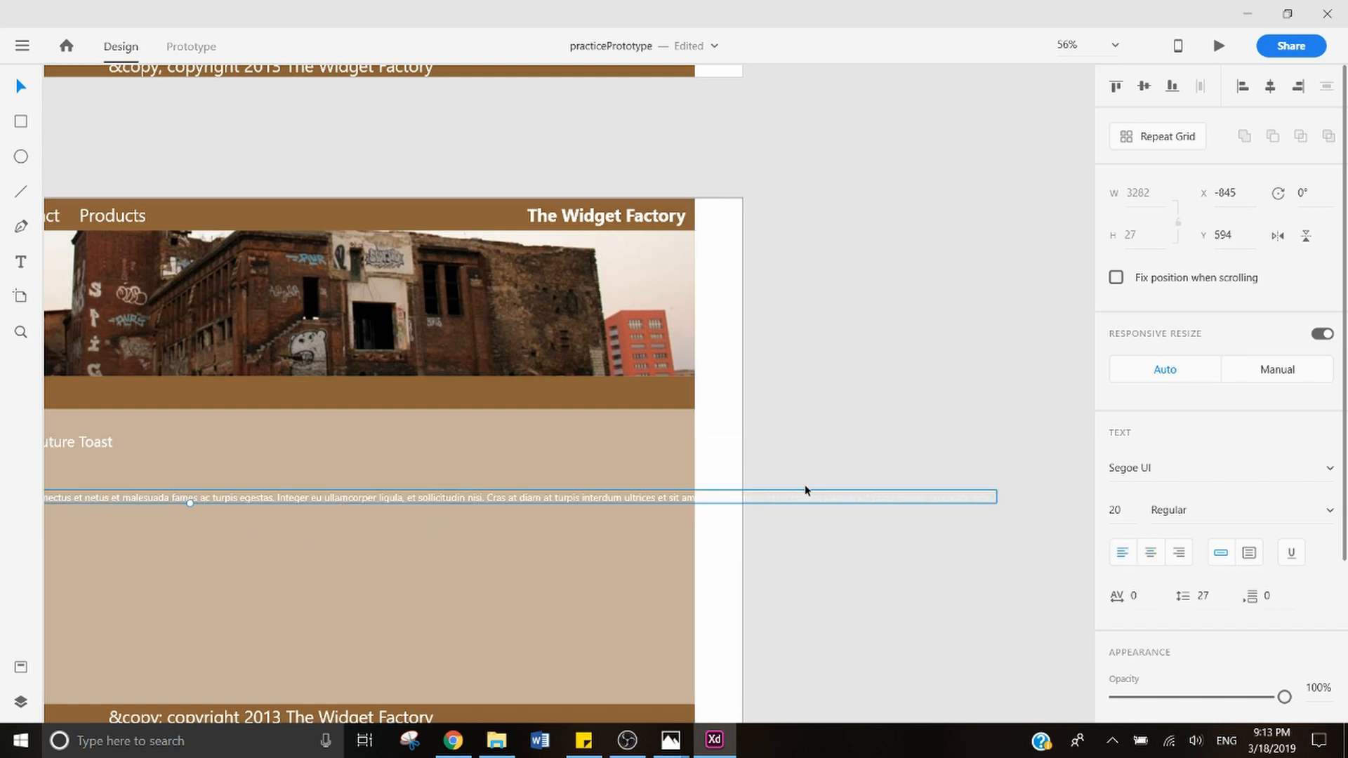
{"action": "key", "text": "Delete"}
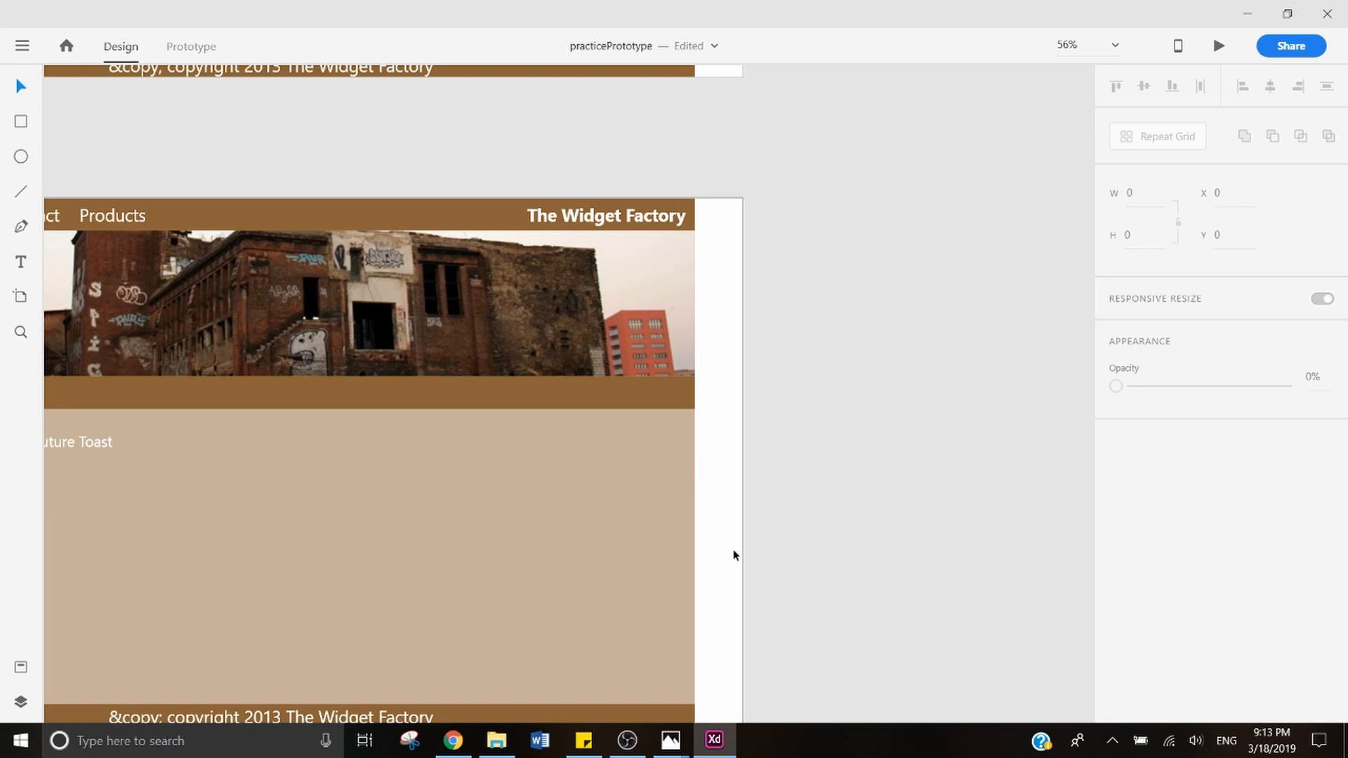
Step: Try to copy the entire body text of the About artboard onto Products, moving it beneath the "Future Toast" title
{"action": "scroll", "coordinate": [733, 550], "scroll_direction": "down", "scroll_amount": 1}
{"action": "scroll", "coordinate": [292, 529], "scroll_direction": "up", "scroll_amount": 1}
{"action": "scroll", "coordinate": [298, 534], "scroll_direction": "down", "scroll_amount": 2}
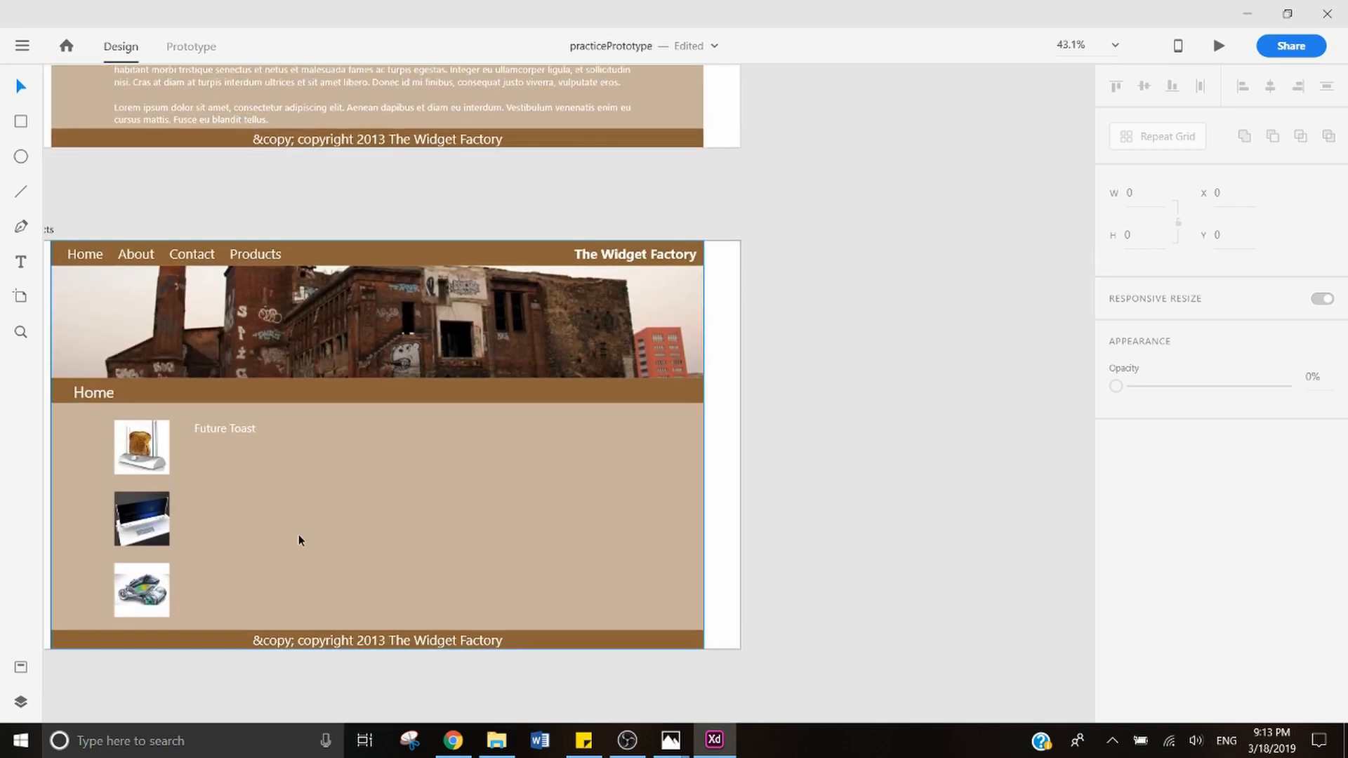
{"action": "scroll", "coordinate": [272, 528], "scroll_direction": "left", "scroll_amount": 2}
{"action": "scroll", "coordinate": [350, 539], "scroll_direction": "up", "scroll_amount": 3}
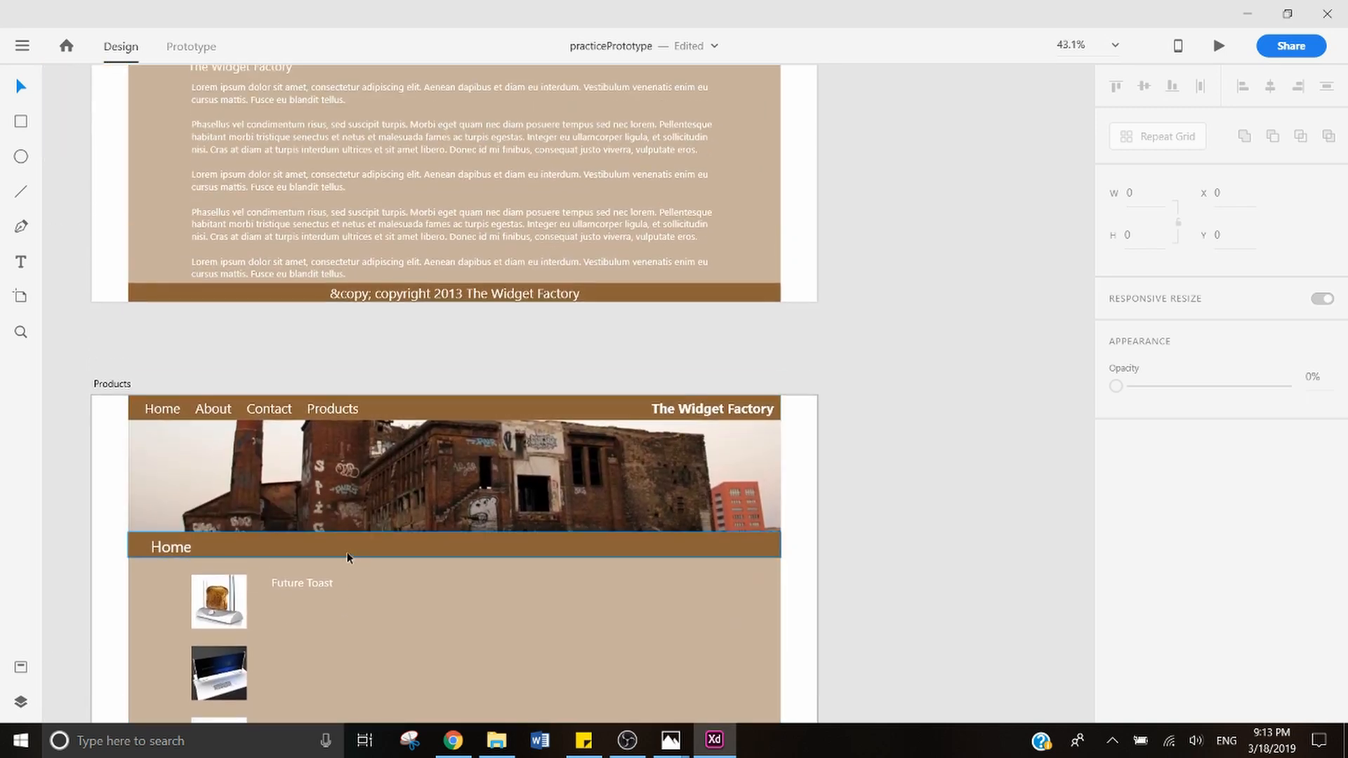
{"action": "double_click", "coordinate": [251, 266]}
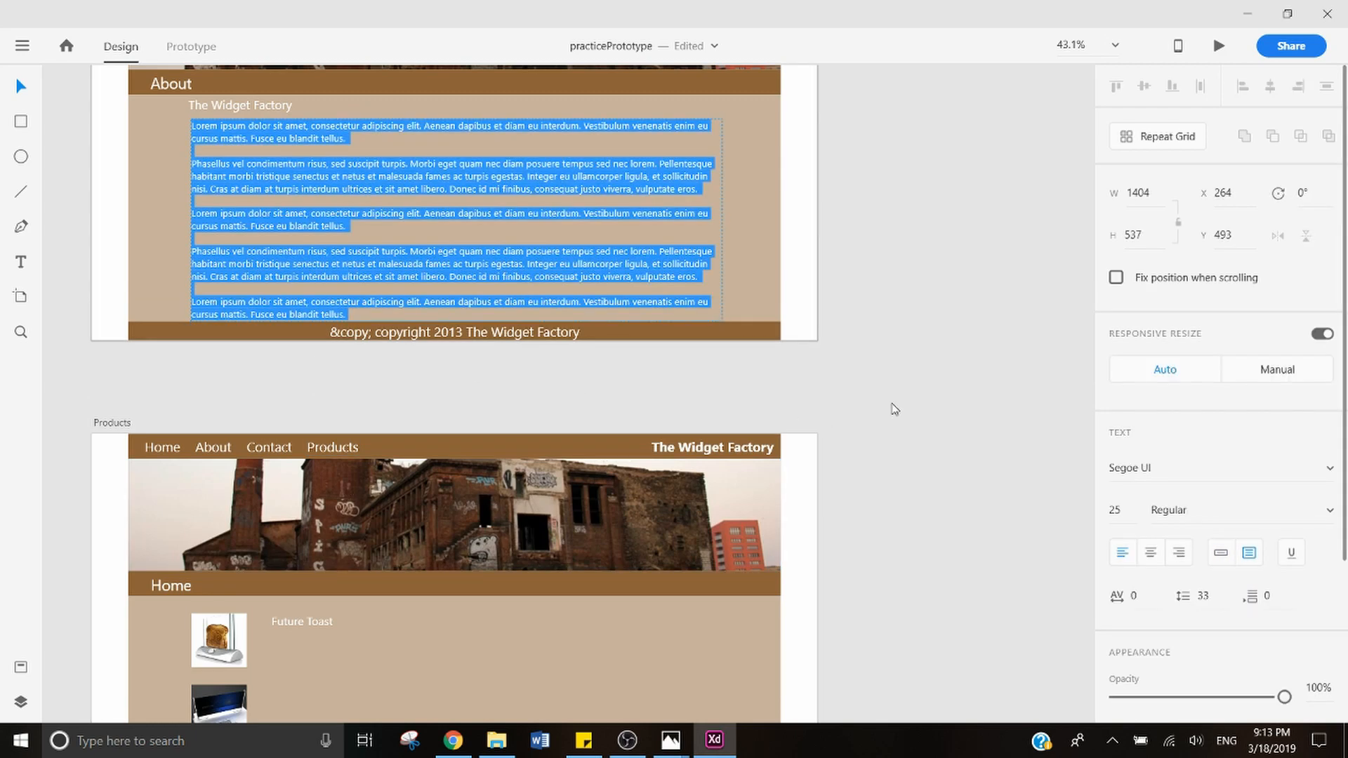
{"action": "left_click", "coordinate": [896, 429]}
{"action": "scroll", "coordinate": [730, 566], "scroll_direction": "down", "scroll_amount": 2}
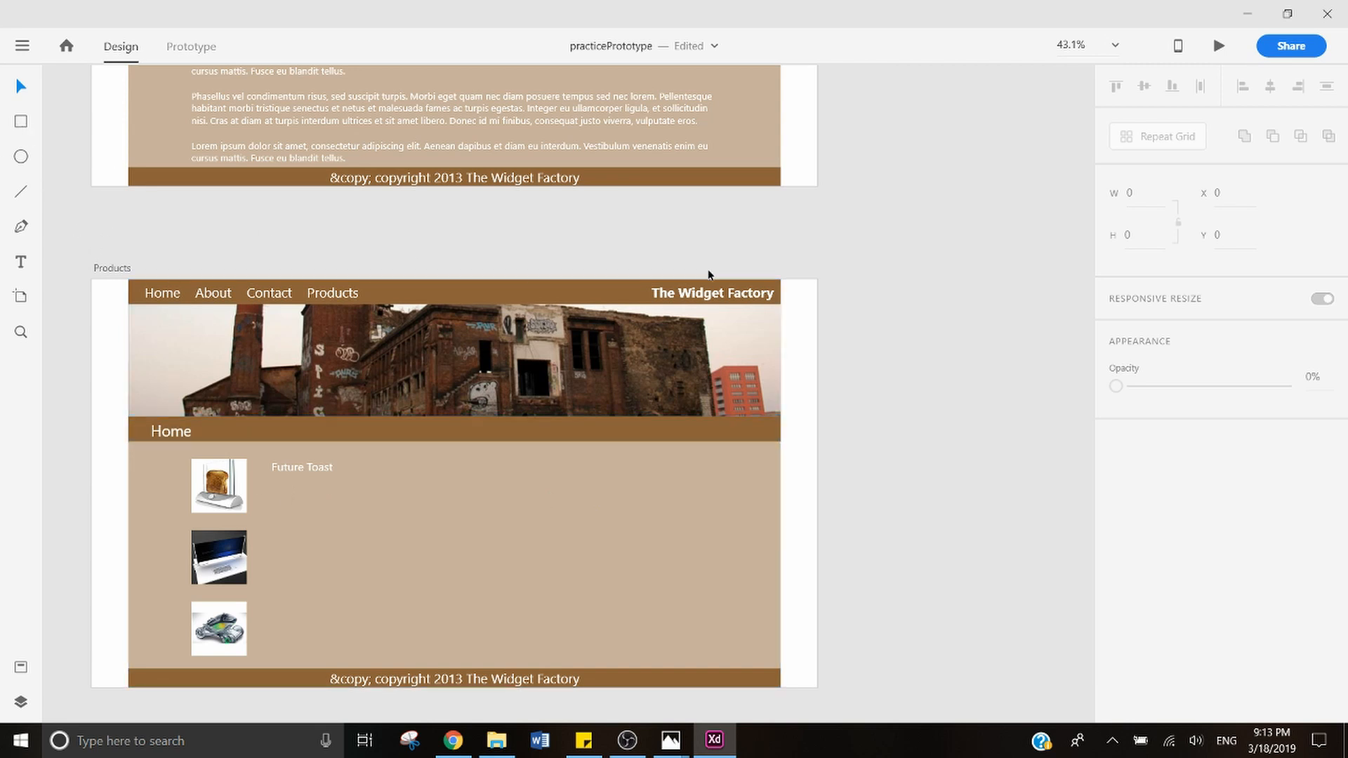
{"action": "right_click", "coordinate": [781, 258]}
{"action": "left_click", "coordinate": [818, 337]}
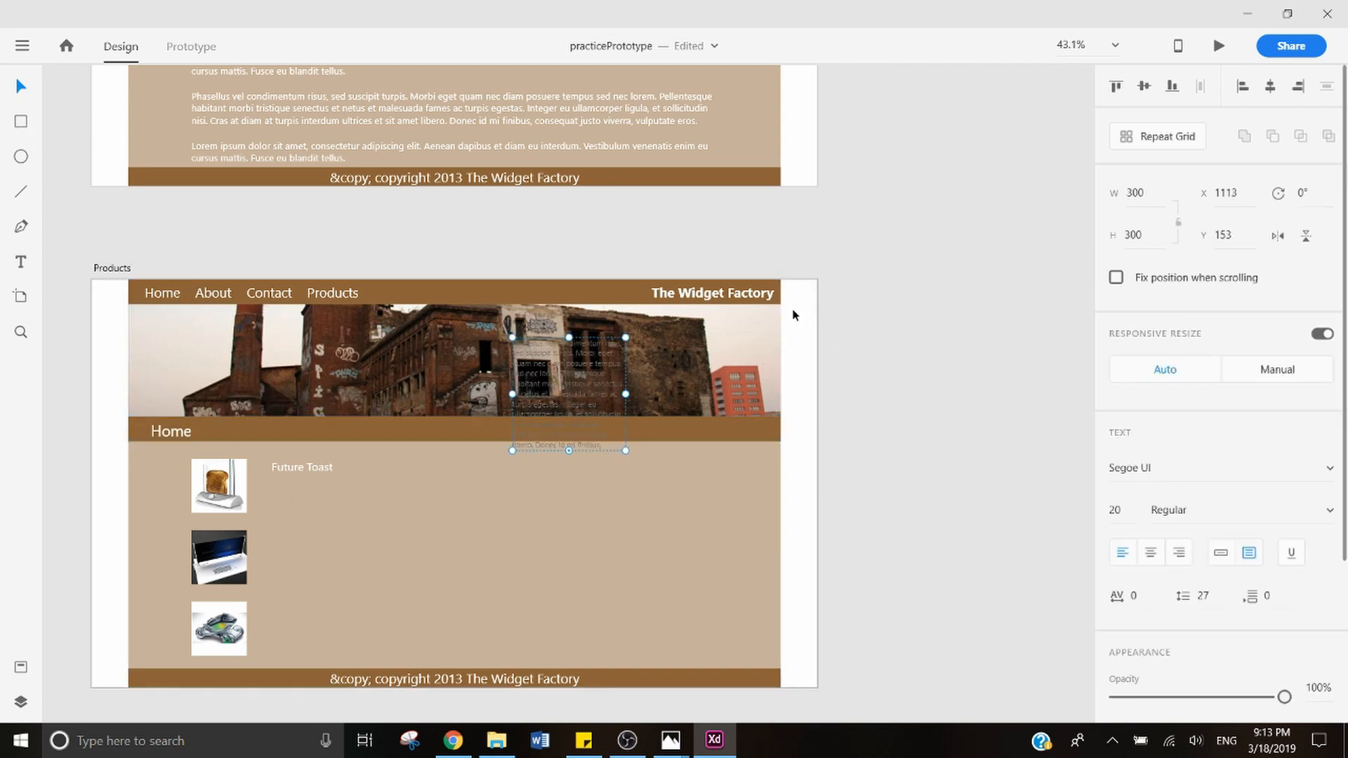
{"action": "left_click_drag", "start_coordinate": [547, 401], "coordinate": [307, 545]}
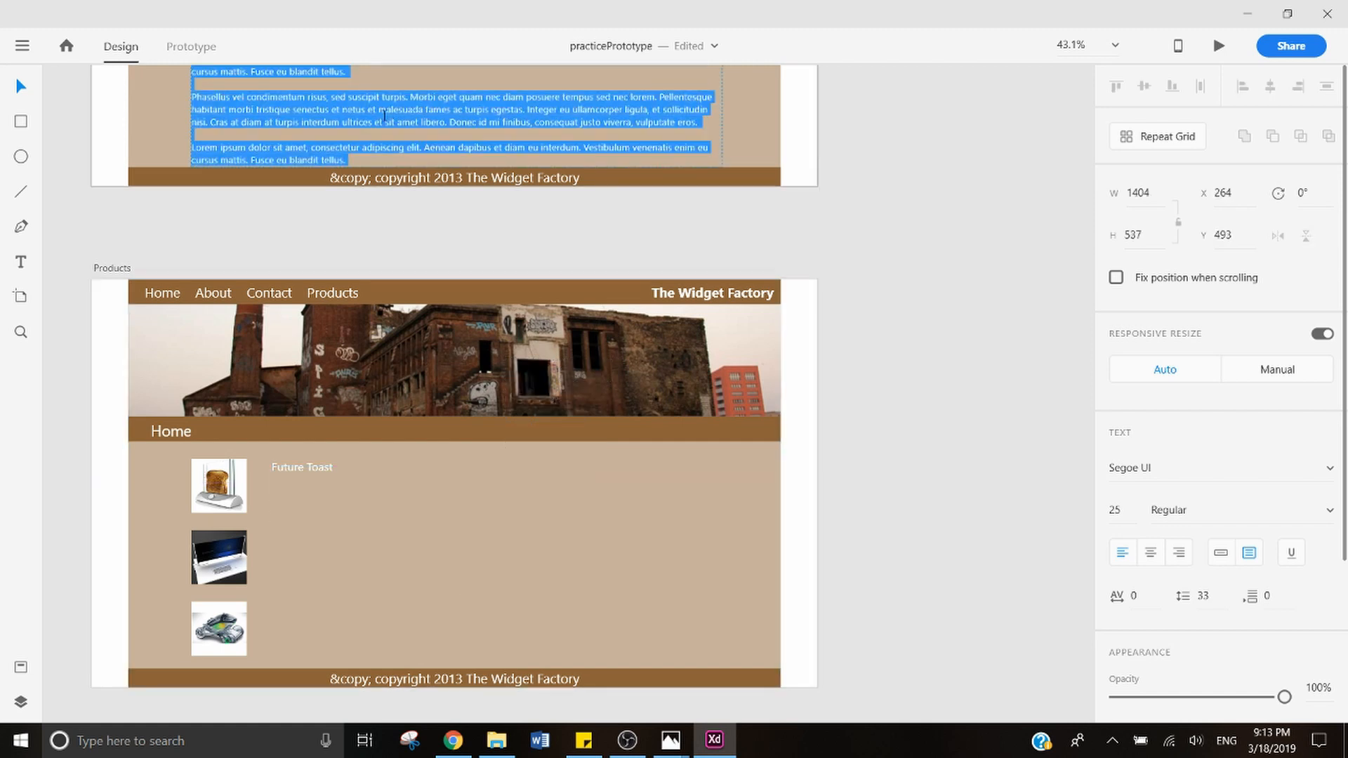
Step: Copy only the lower "Phasellus vel condimentum" paragraph from About onto Products, placing it under "Future Toast" at X 476, Y 495
{"action": "left_click", "coordinate": [380, 121]}
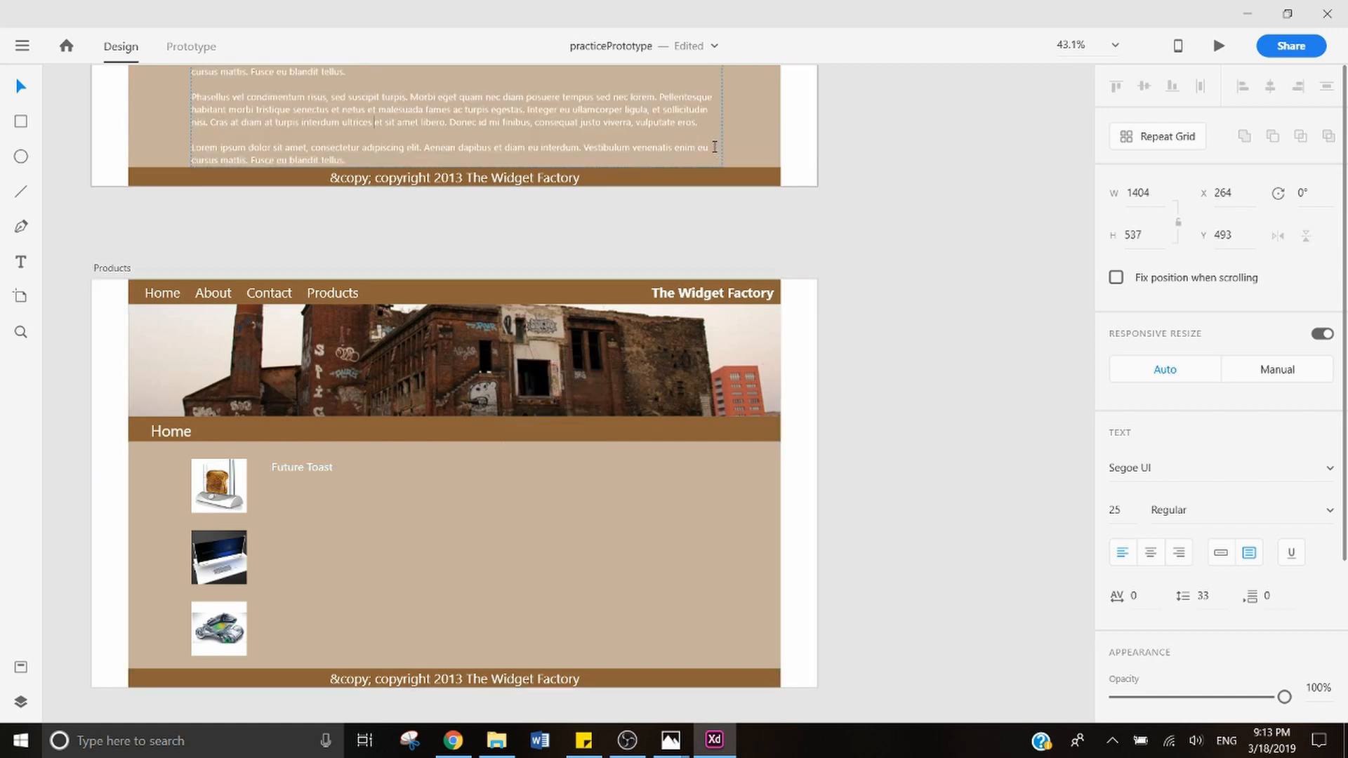
{"action": "left_click_drag", "start_coordinate": [700, 122], "coordinate": [178, 90]}
{"action": "key", "text": "ctrl+c"}
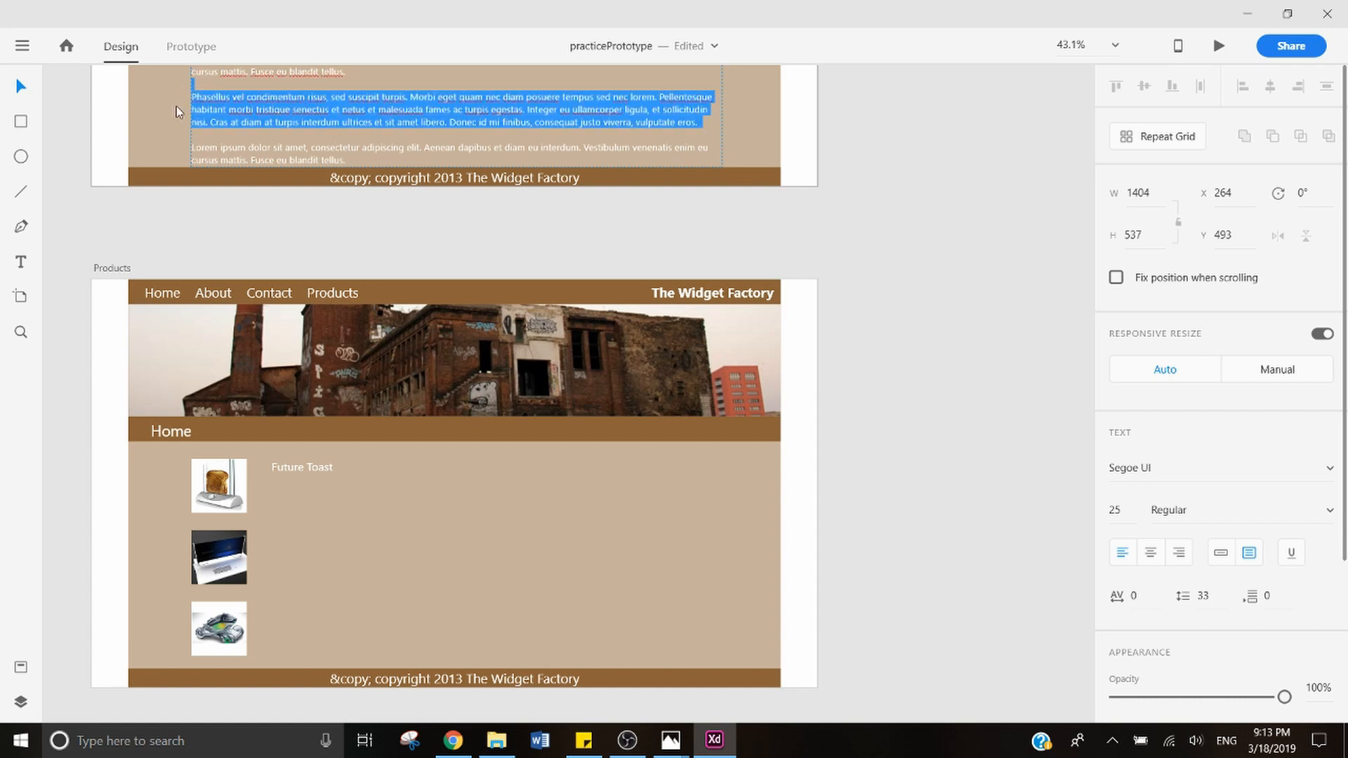
{"action": "left_click", "coordinate": [924, 286]}
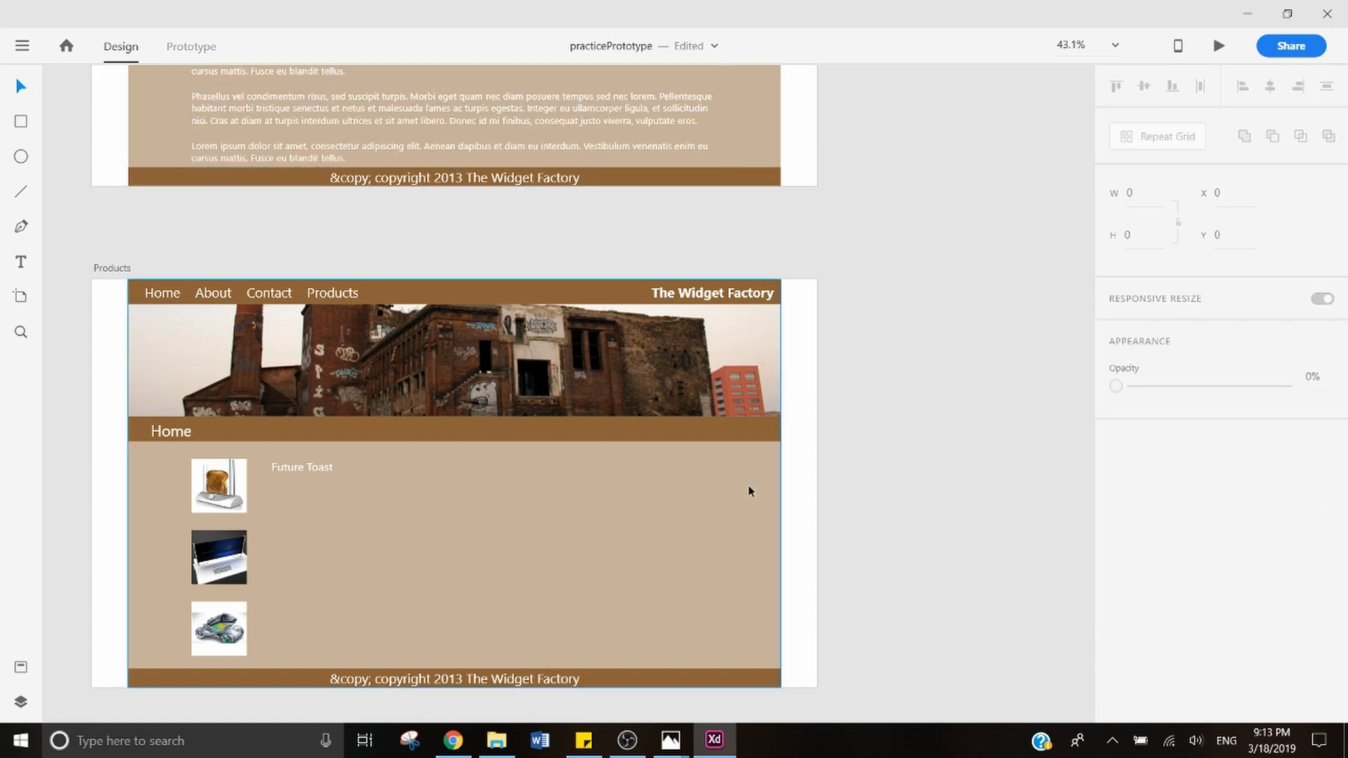
{"action": "key", "text": "ctrl+v"}
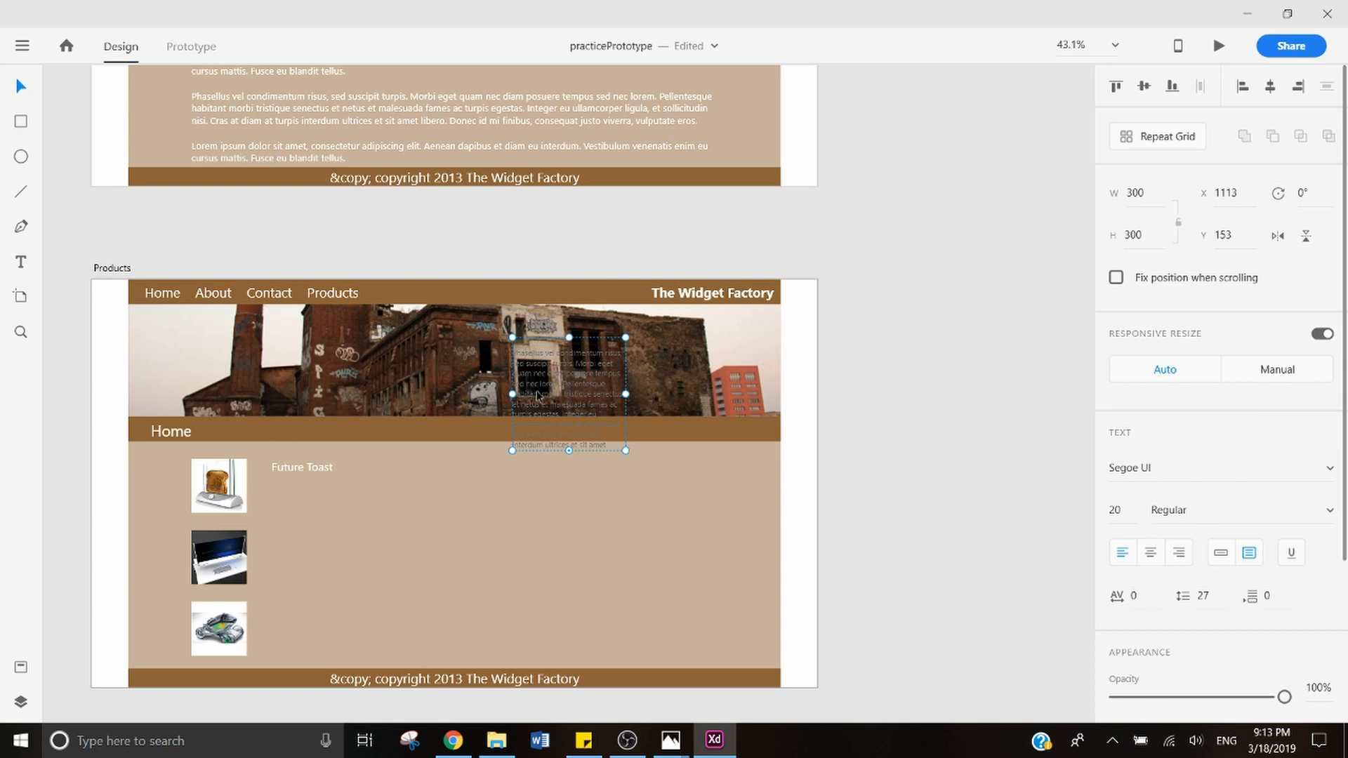
{"action": "left_click_drag", "start_coordinate": [538, 396], "coordinate": [300, 528]}
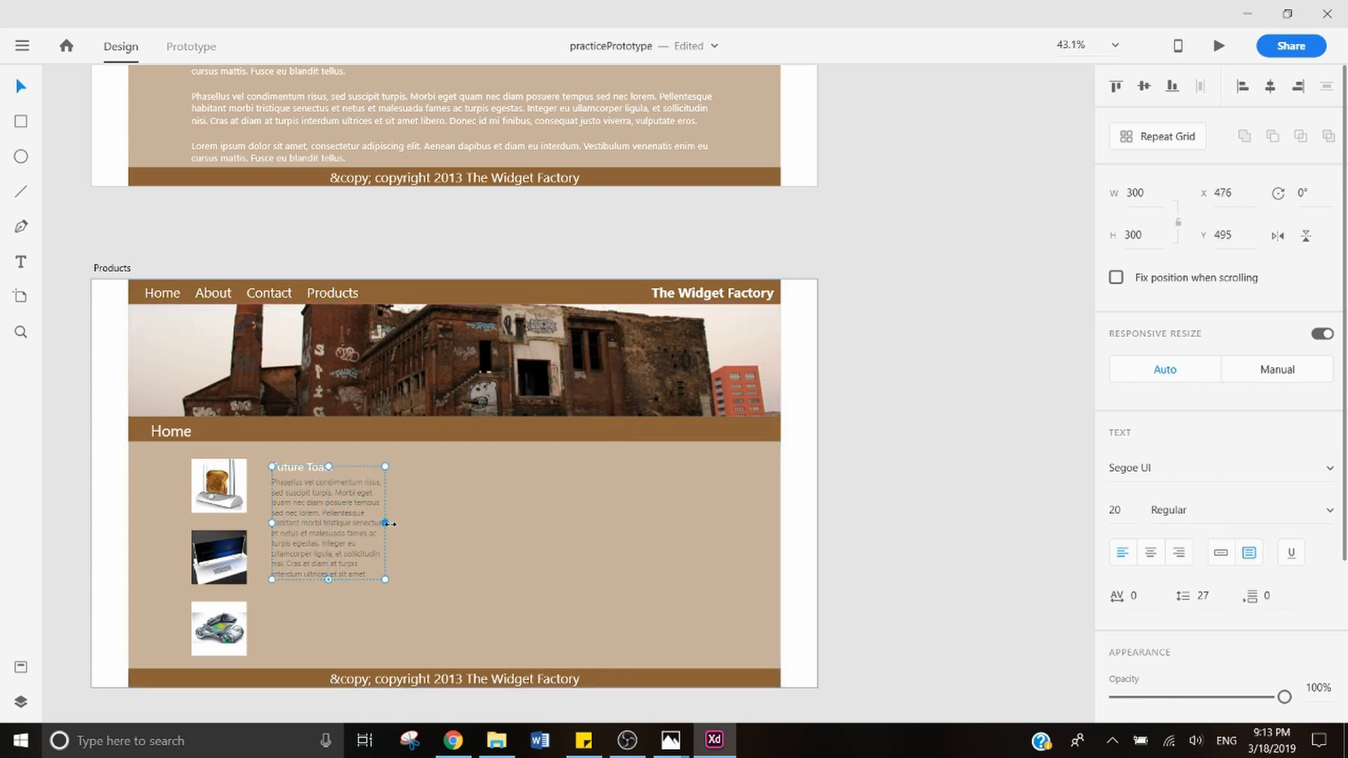
Step: Resize the toast description's text box to 964 by 139 and recolor its text with white sampled from the artboard margin
{"action": "left_click_drag", "start_coordinate": [388, 524], "coordinate": [636, 528]}
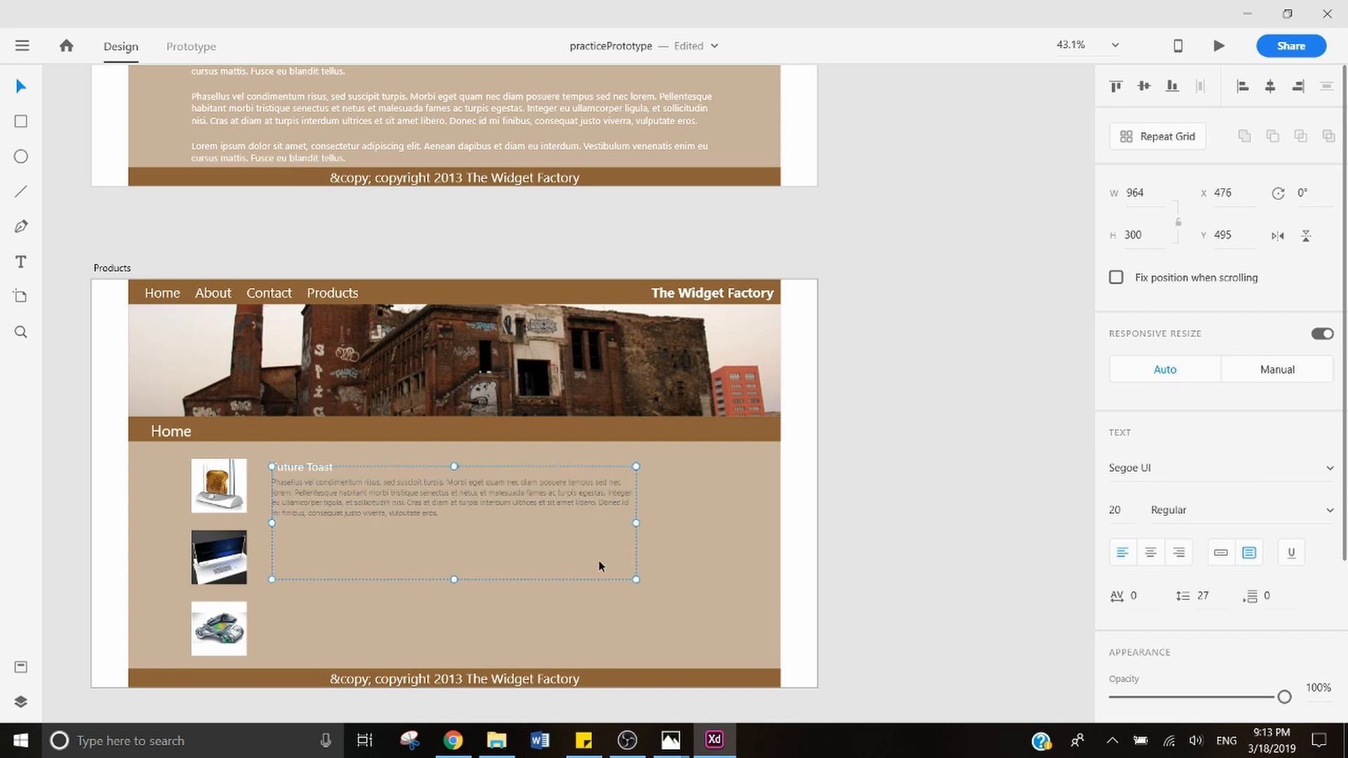
{"action": "left_click_drag", "start_coordinate": [455, 581], "coordinate": [454, 519]}
{"action": "key", "text": "i"}
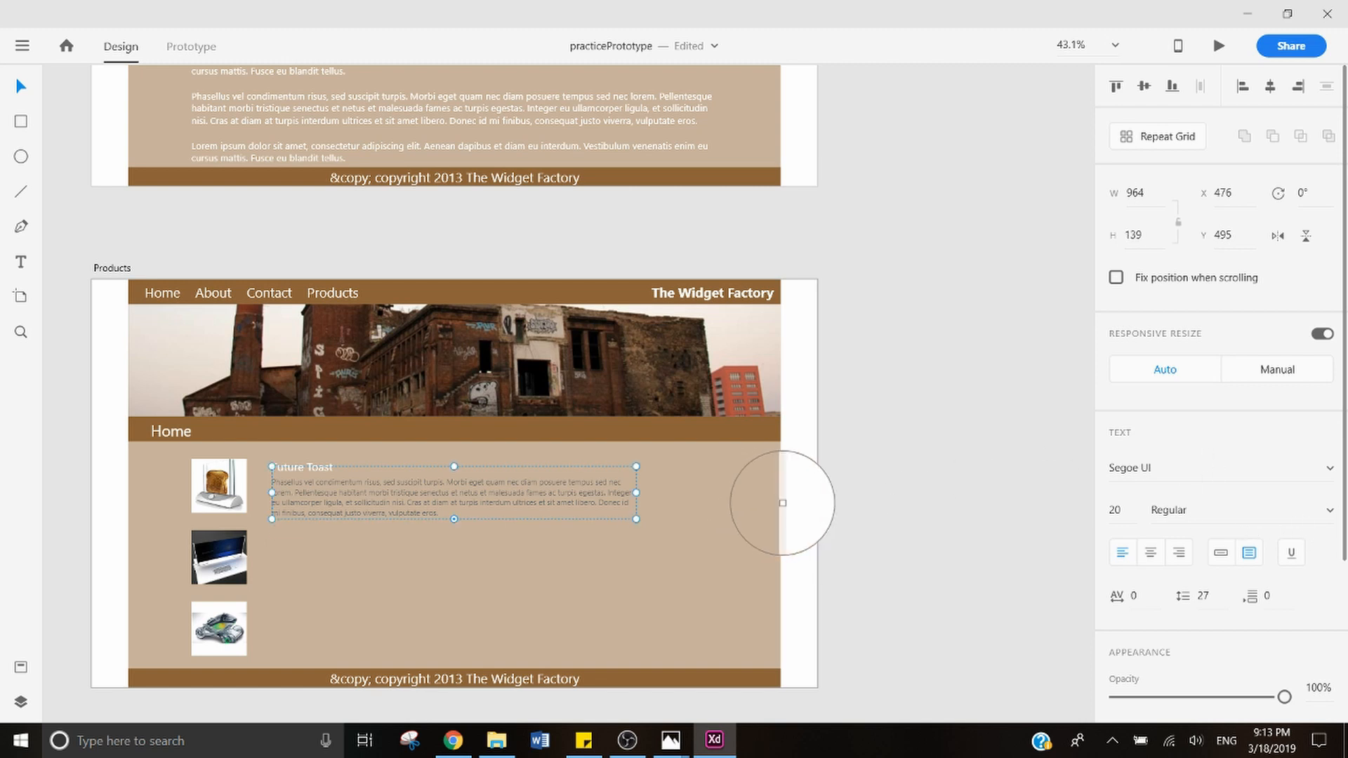
{"action": "left_click", "coordinate": [790, 502]}
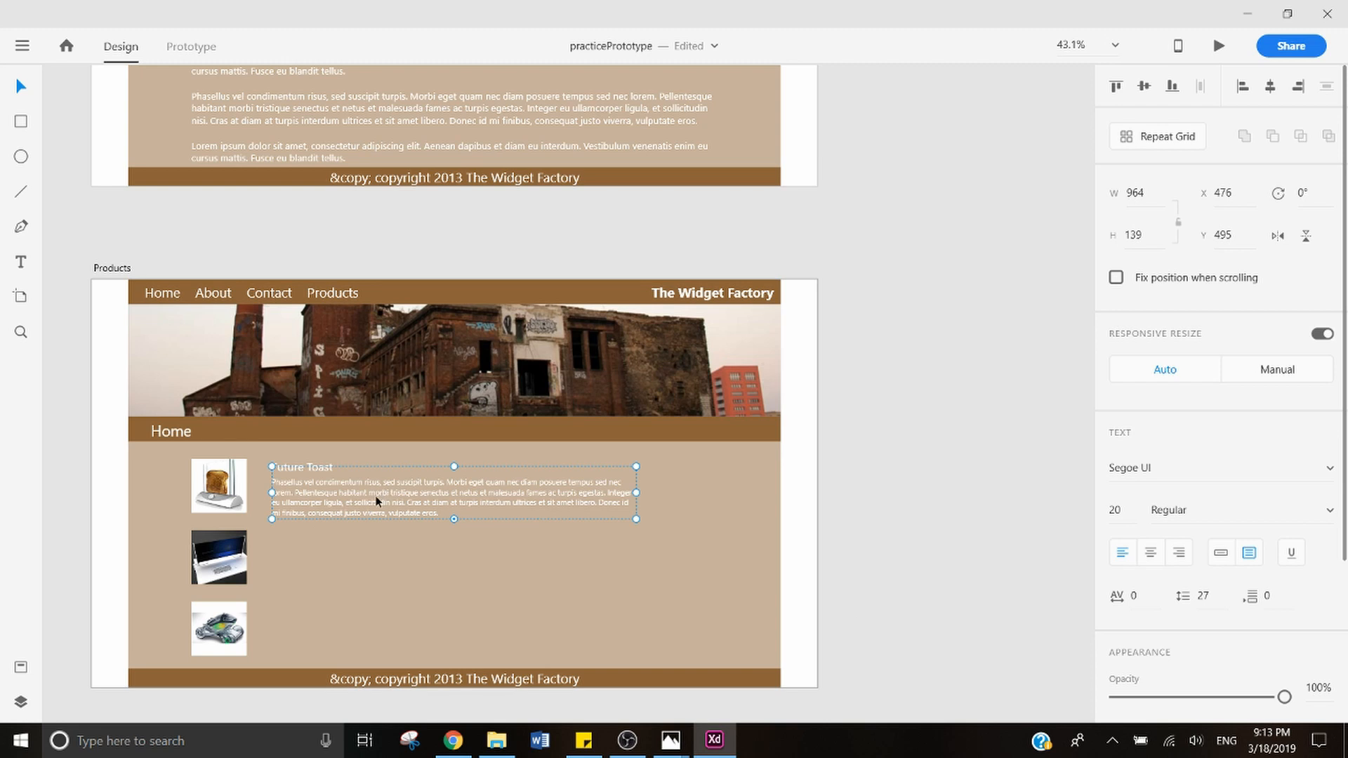
Step: Duplicate the "Future Toast" title beside the laptop image at X 476, Y 664, and change the copy to "Future Computing"
{"action": "left_click", "coordinate": [303, 468]}
{"action": "left_click_drag", "start_coordinate": [304, 469], "coordinate": [302, 540]}
{"action": "double_click", "coordinate": [303, 541]}
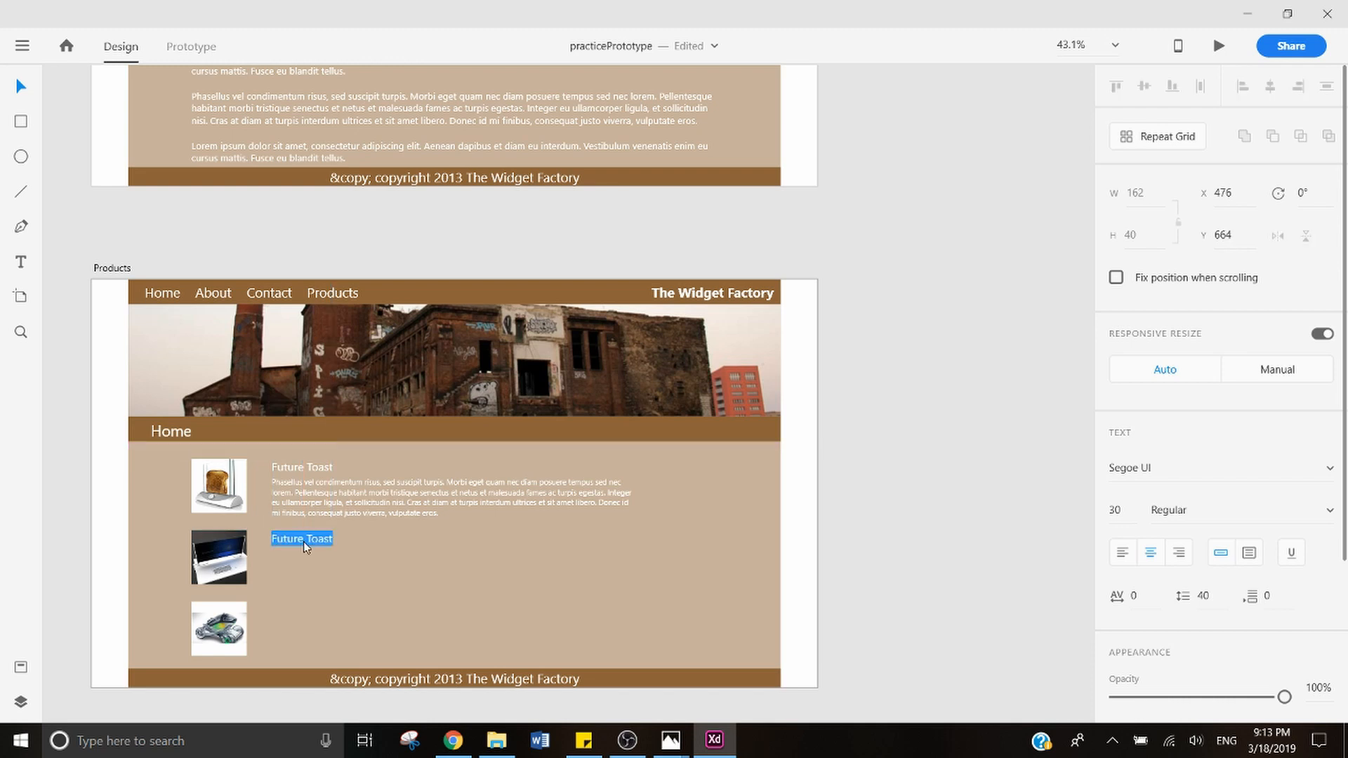
{"action": "triple_click", "coordinate": [320, 541]}
{"action": "triple_click", "coordinate": [320, 541]}
{"action": "double_click", "coordinate": [321, 541]}
{"action": "type", "text": "Computing"}
{"action": "key", "text": "Escape"}
{"action": "left_click_drag", "start_coordinate": [294, 545], "coordinate": [330, 539]}
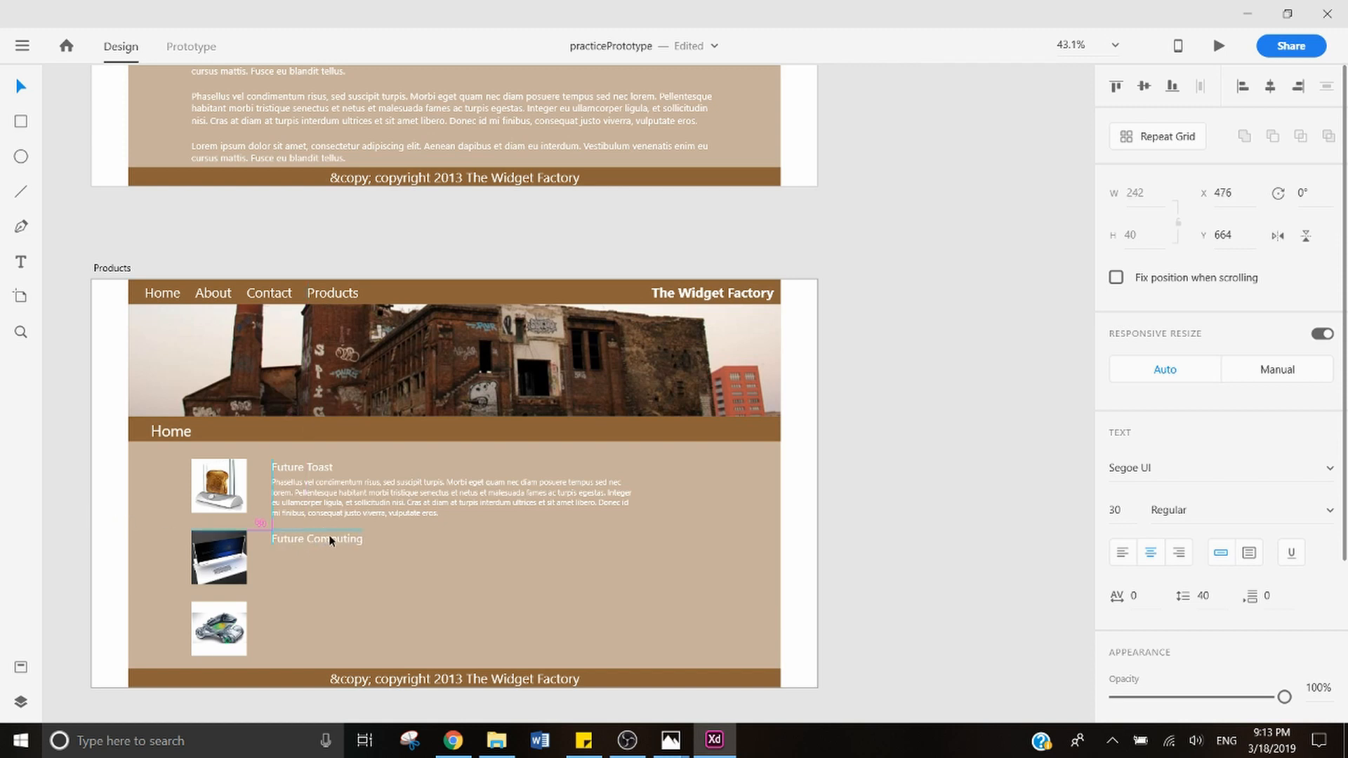
Step: Duplicate the toast description under the "Future Computing" title, at X 478, Y 680
{"action": "left_click", "coordinate": [343, 502]}
{"action": "left_click_drag", "start_coordinate": [342, 501], "coordinate": [341, 571]}
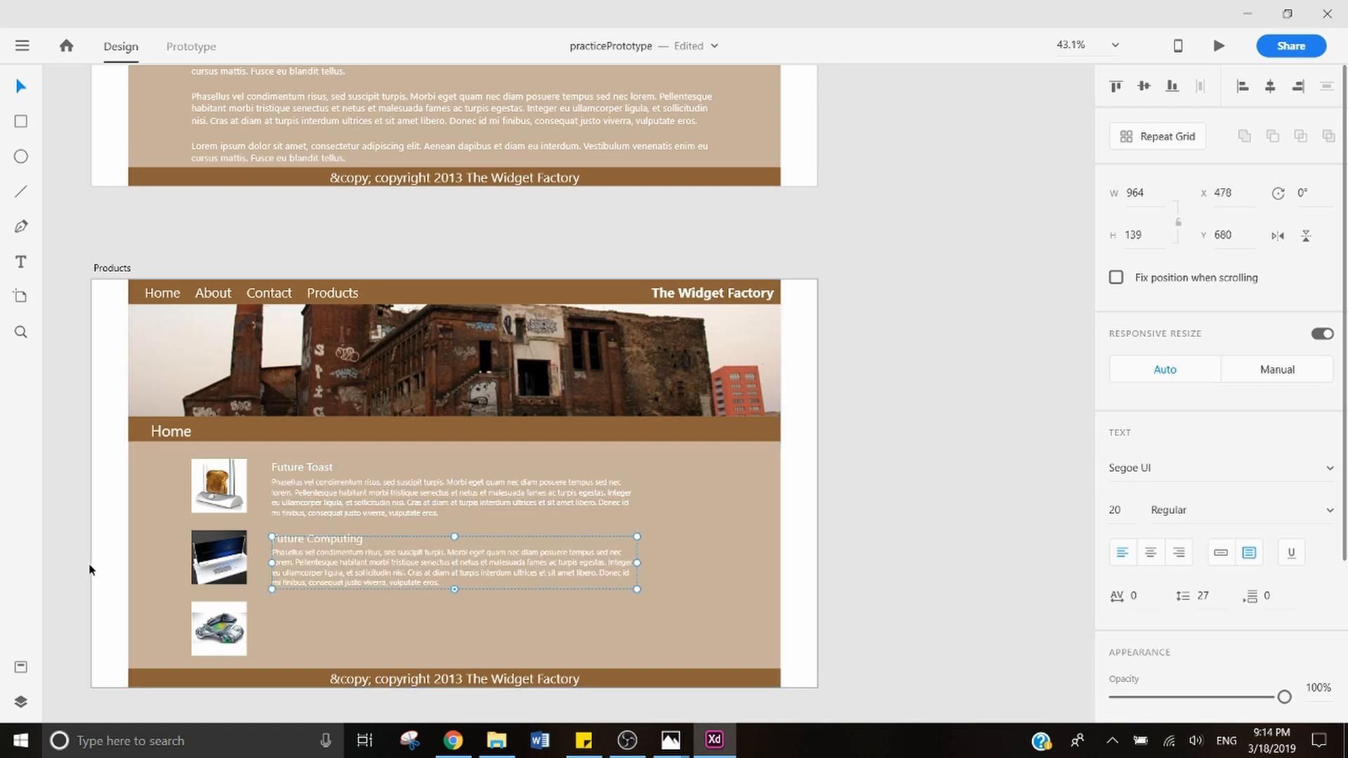
{"action": "left_click", "coordinate": [89, 569]}
{"action": "left_click", "coordinate": [317, 541]}
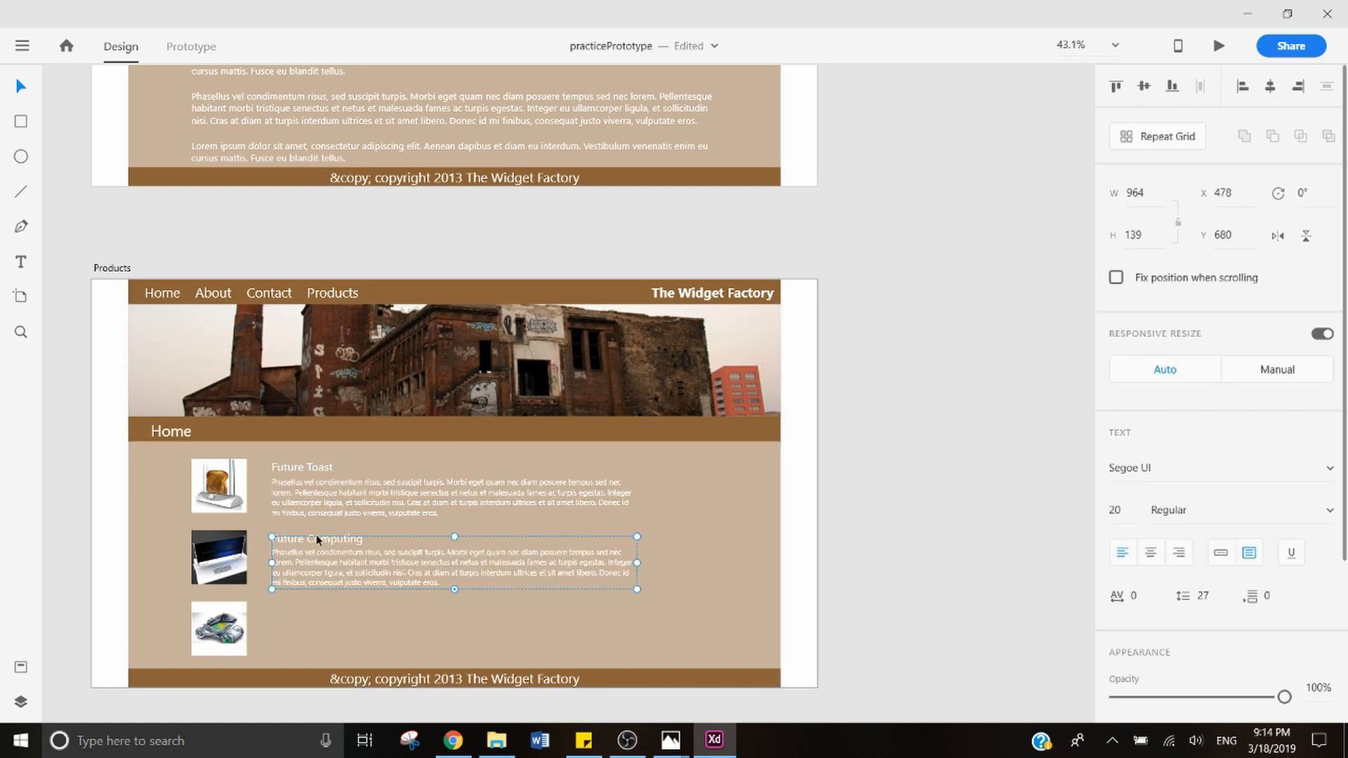
Step: Duplicate the "Future Toast" title beside the car image, change the copy to "Future Vehicles", and align it with the titles above
{"action": "left_click", "coordinate": [318, 465]}
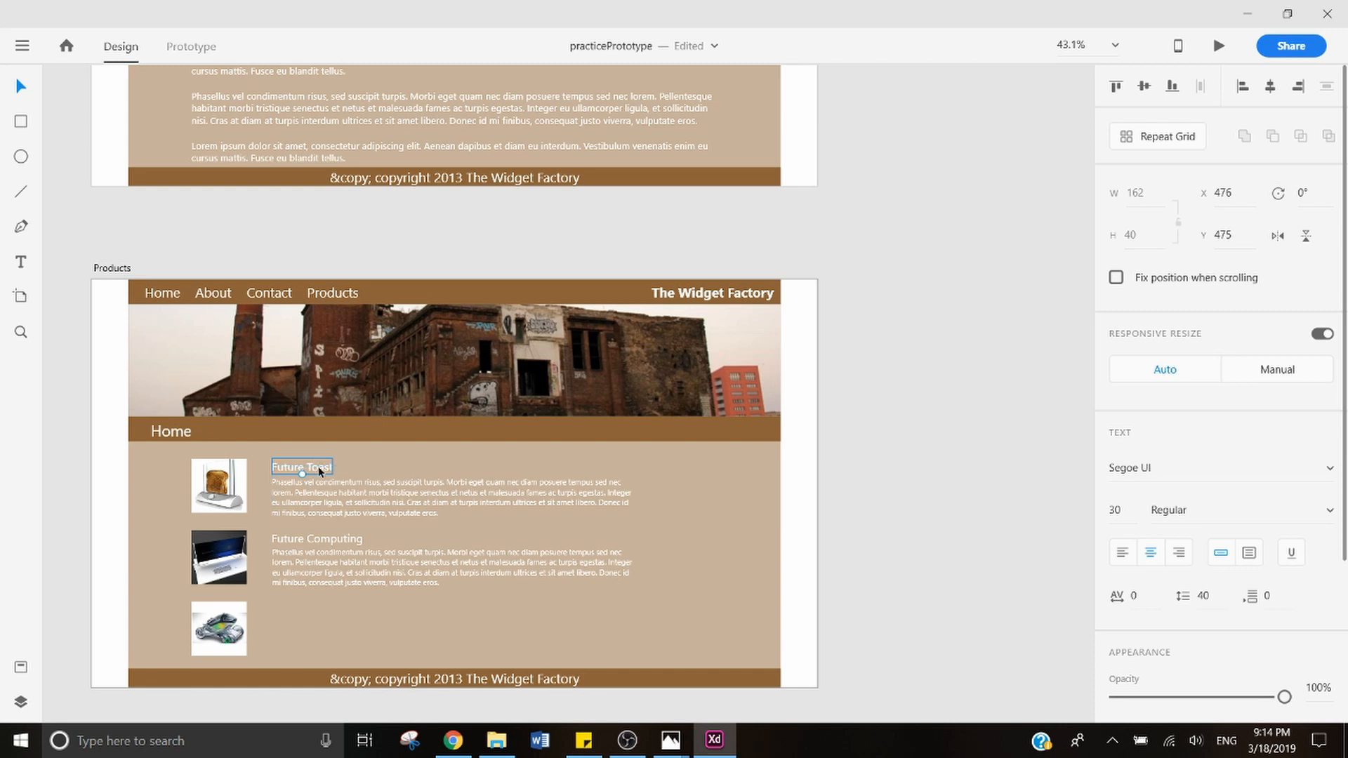
{"action": "left_click_drag", "start_coordinate": [320, 465], "coordinate": [312, 605]}
{"action": "double_click", "coordinate": [312, 605]}
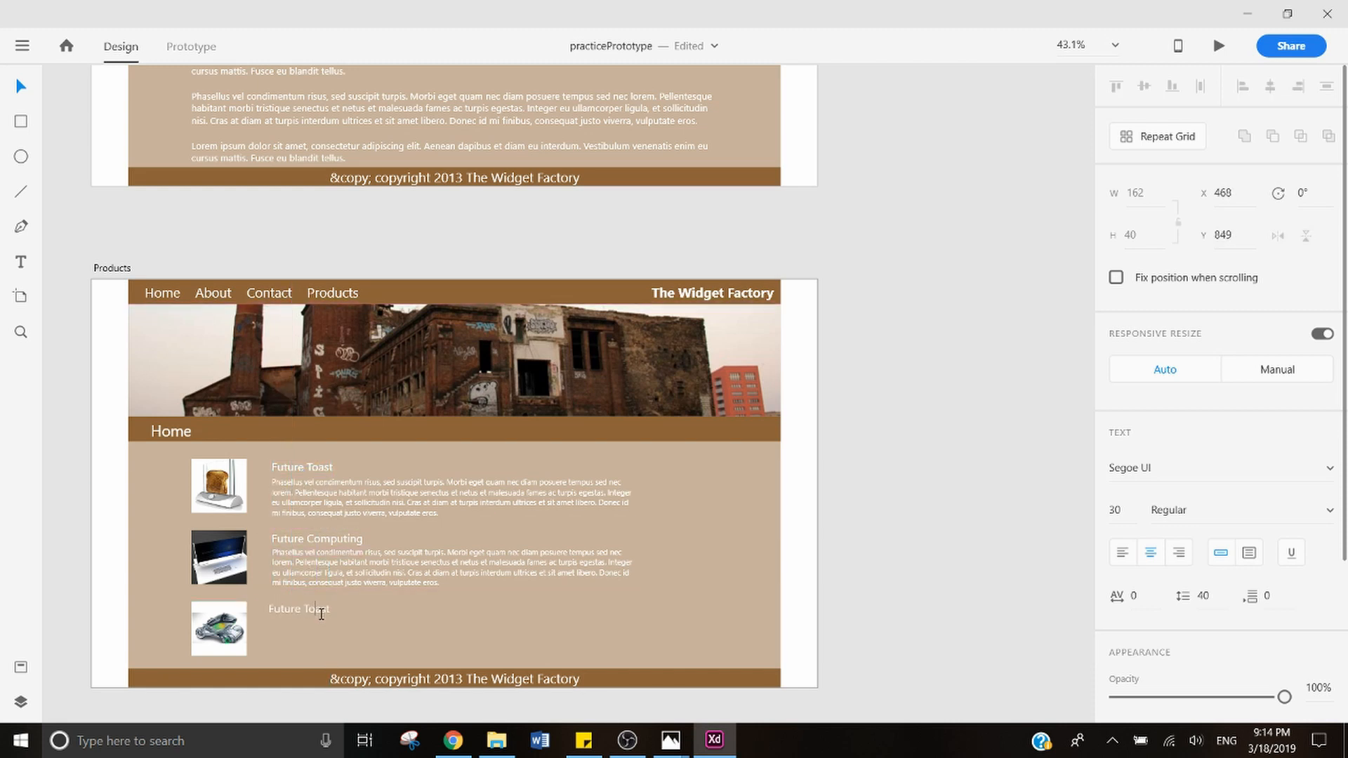
{"action": "double_click", "coordinate": [320, 609]}
{"action": "type", "text": "Vehicles"}
{"action": "key", "text": "Escape"}
{"action": "left_click_drag", "start_coordinate": [309, 610], "coordinate": [320, 609]}
Step: Check the reference layout products-page.jpg and duplicate the "Future Computing" description under the "Future Vehicles" title
{"action": "mouse_move", "coordinate": [670, 740]}
{"action": "left_click", "coordinate": [422, 664]}
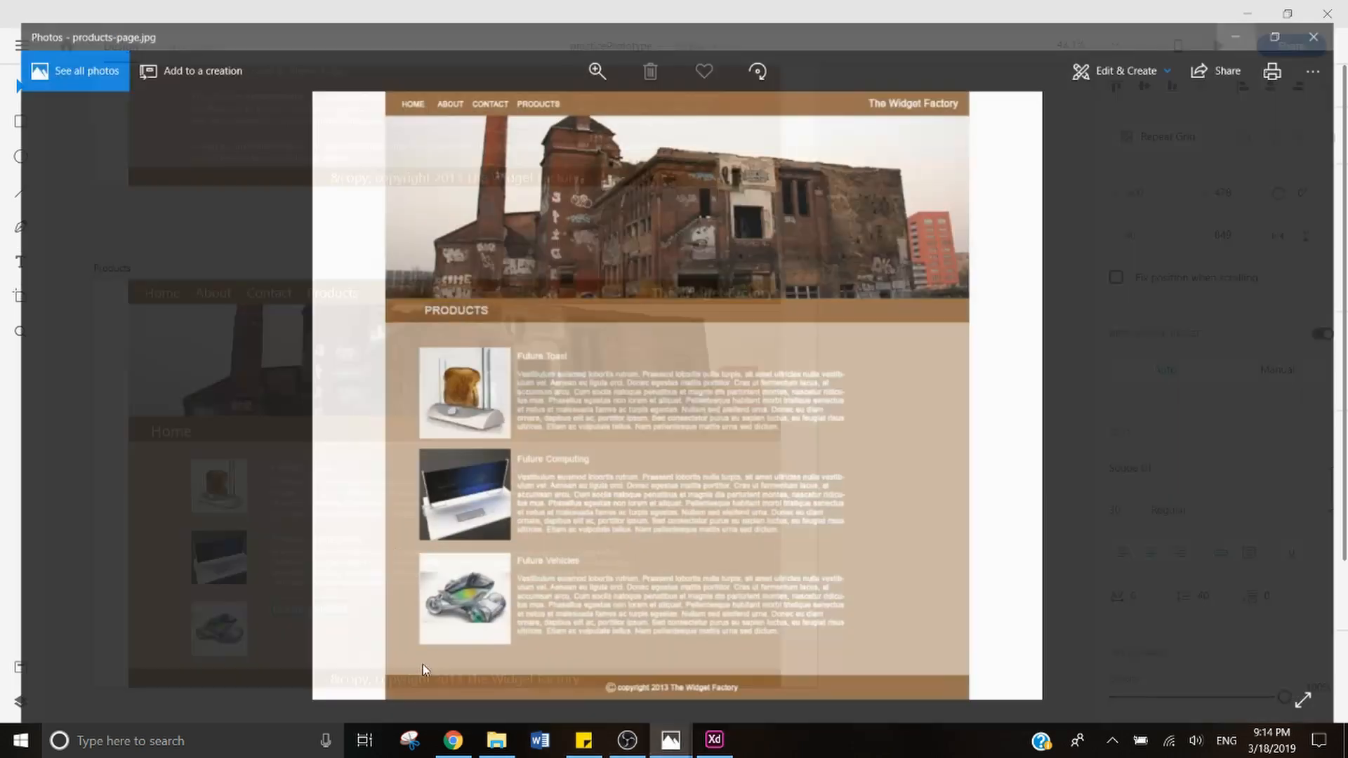
{"action": "key", "text": "alt+Tab"}
{"action": "left_click", "coordinate": [384, 568]}
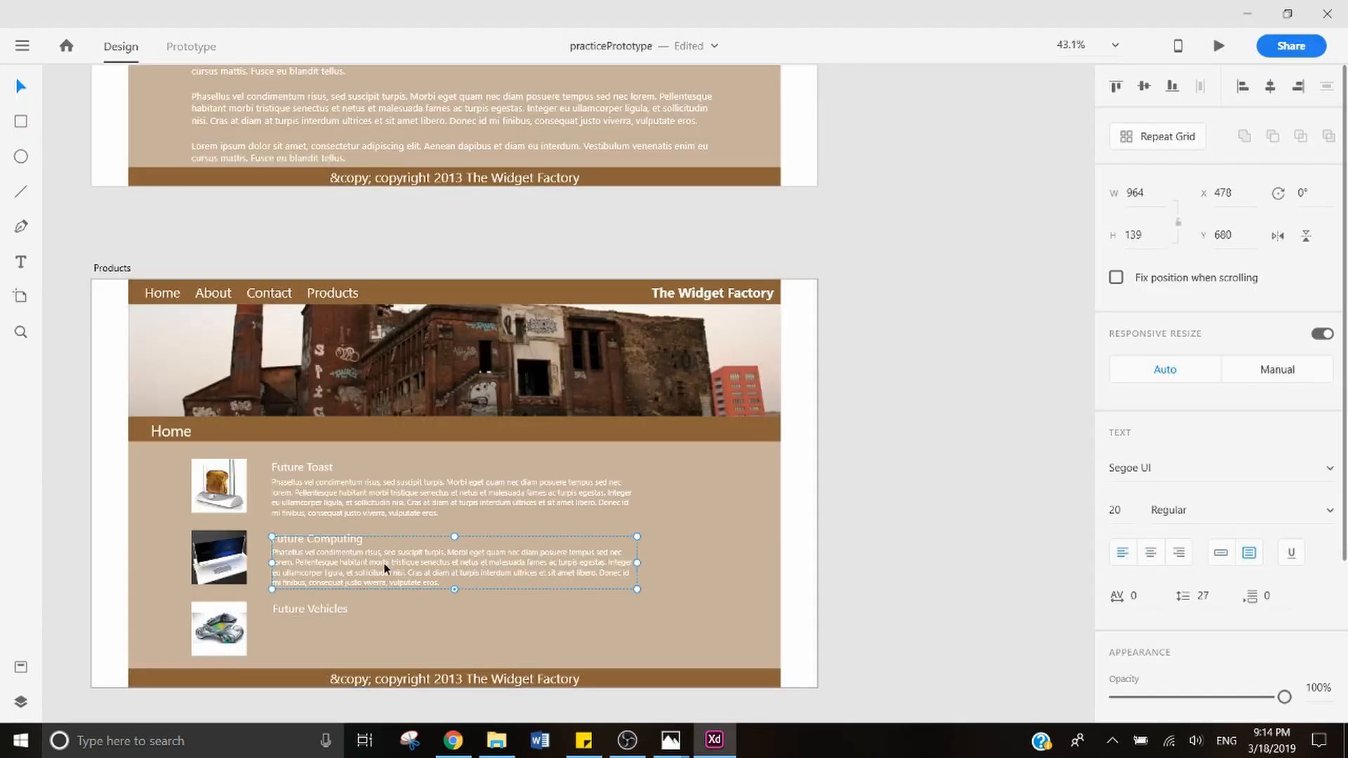
{"action": "left_click_drag", "start_coordinate": [385, 569], "coordinate": [373, 630]}
{"action": "left_click", "coordinate": [982, 520]}
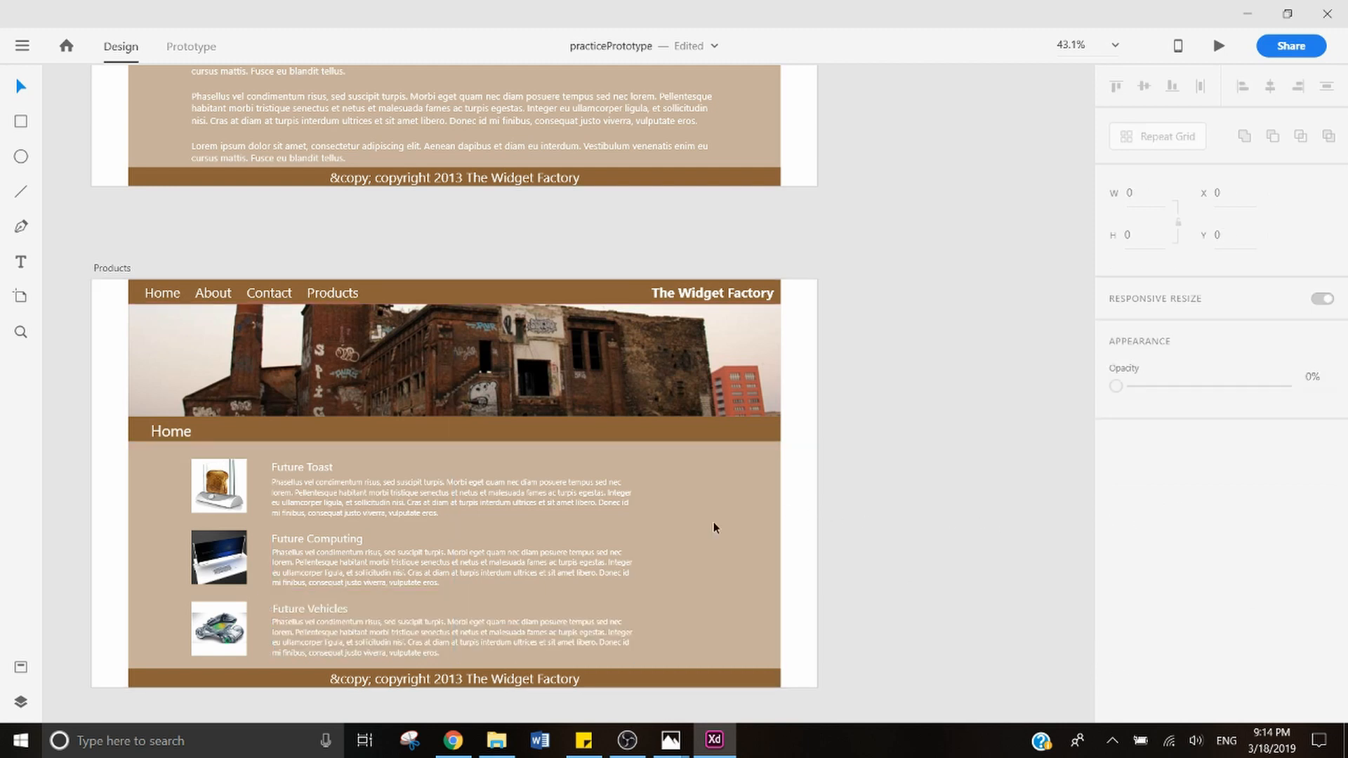
{"action": "mouse_move", "coordinate": [536, 491]}
{"action": "left_mouse_down"}
{"action": "mouse_move", "coordinate": [582, 494]}
{"action": "mouse_move", "coordinate": [517, 499]}
{"action": "mouse_move", "coordinate": [534, 494]}
{"action": "left_mouse_up"}
{"action": "left_click", "coordinate": [906, 463]}
Step: Save the document and switch to Prototype mode with all four artboards in view
{"action": "scroll", "coordinate": [824, 431], "scroll_direction": "down", "scroll_amount": 1}
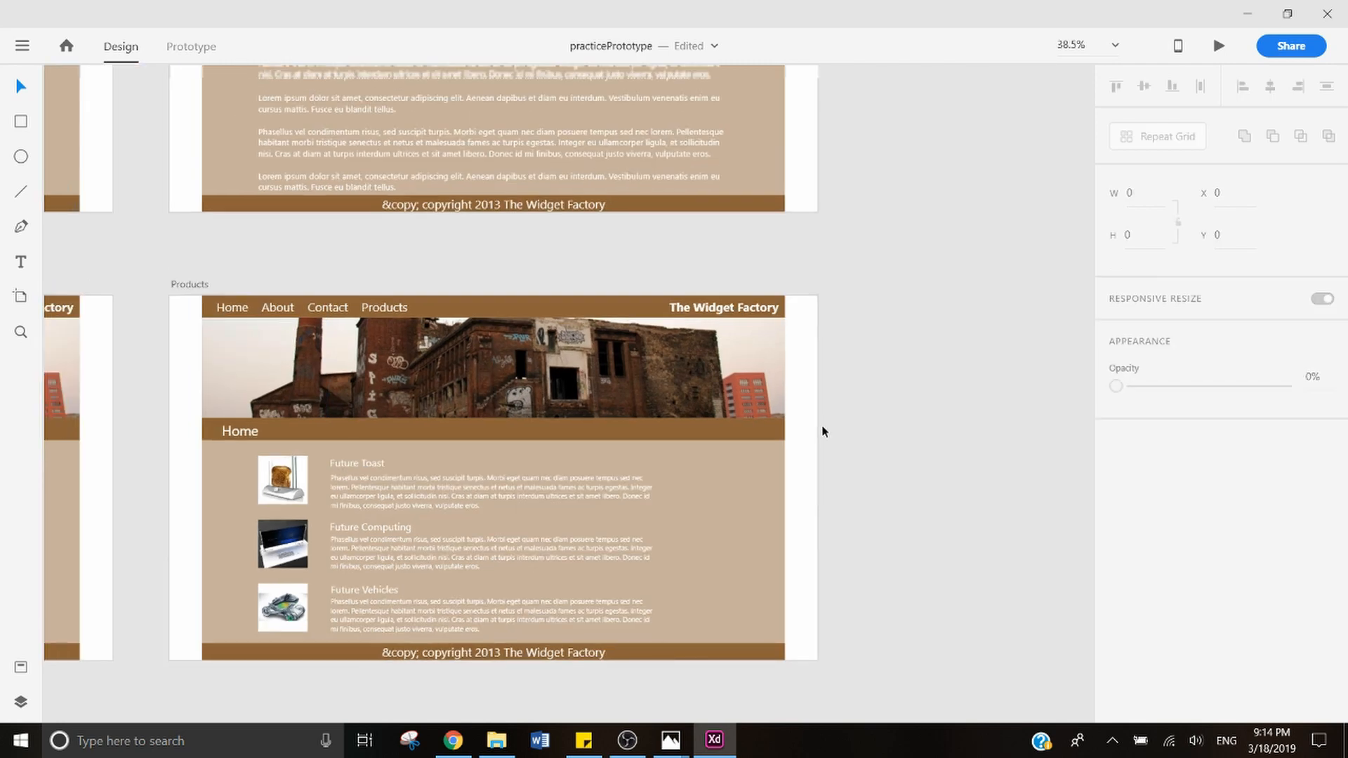
{"action": "scroll", "coordinate": [823, 432], "scroll_direction": "down", "scroll_amount": 5}
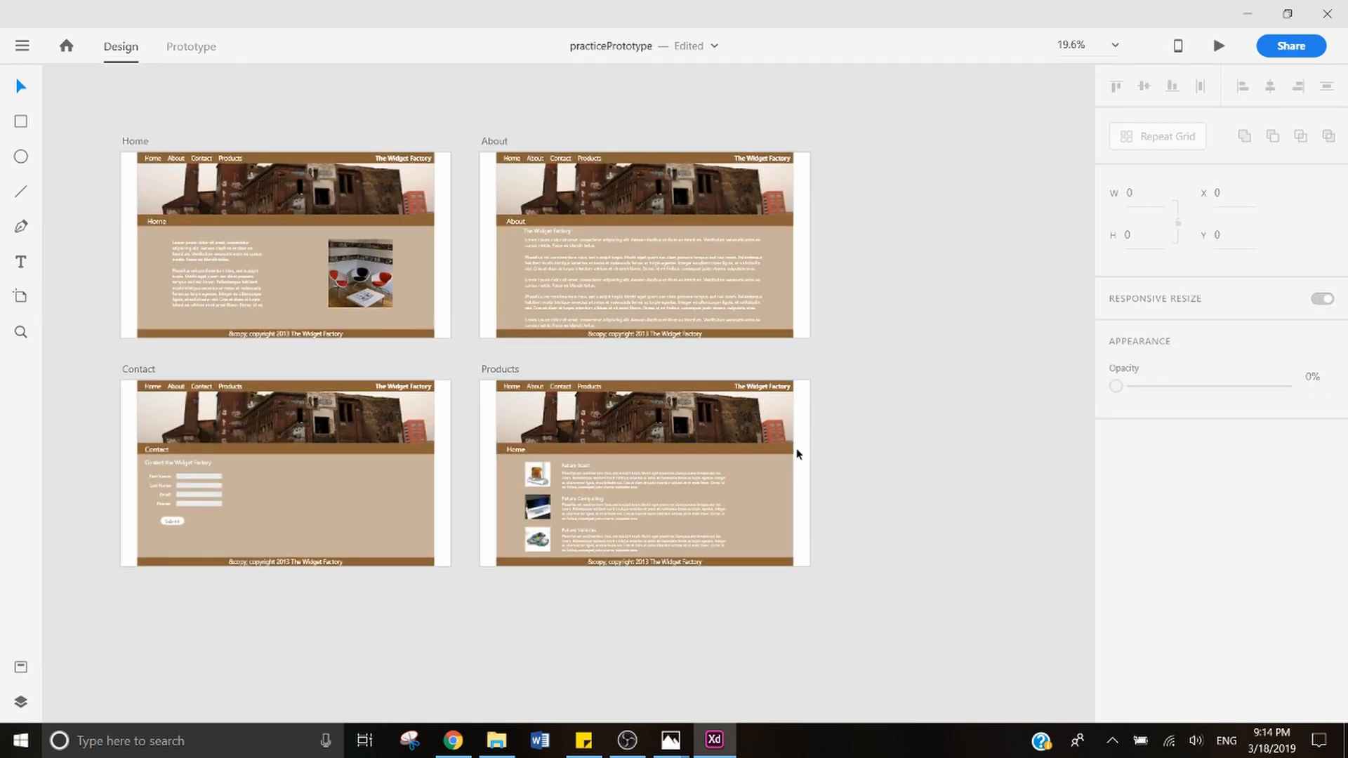
{"action": "key", "text": "ctrl+s"}
{"action": "left_click", "coordinate": [197, 49]}
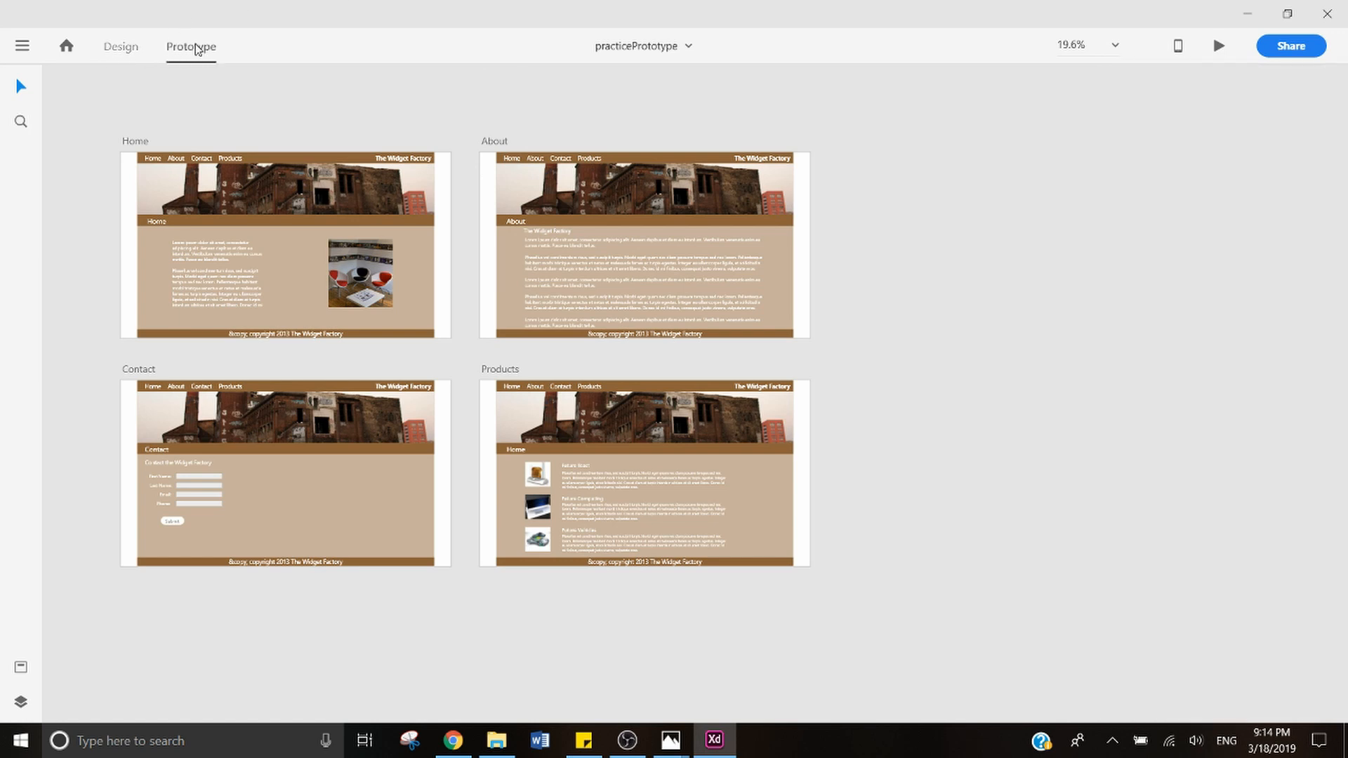
{"action": "scroll", "coordinate": [208, 323], "scroll_direction": "up", "scroll_amount": 1}
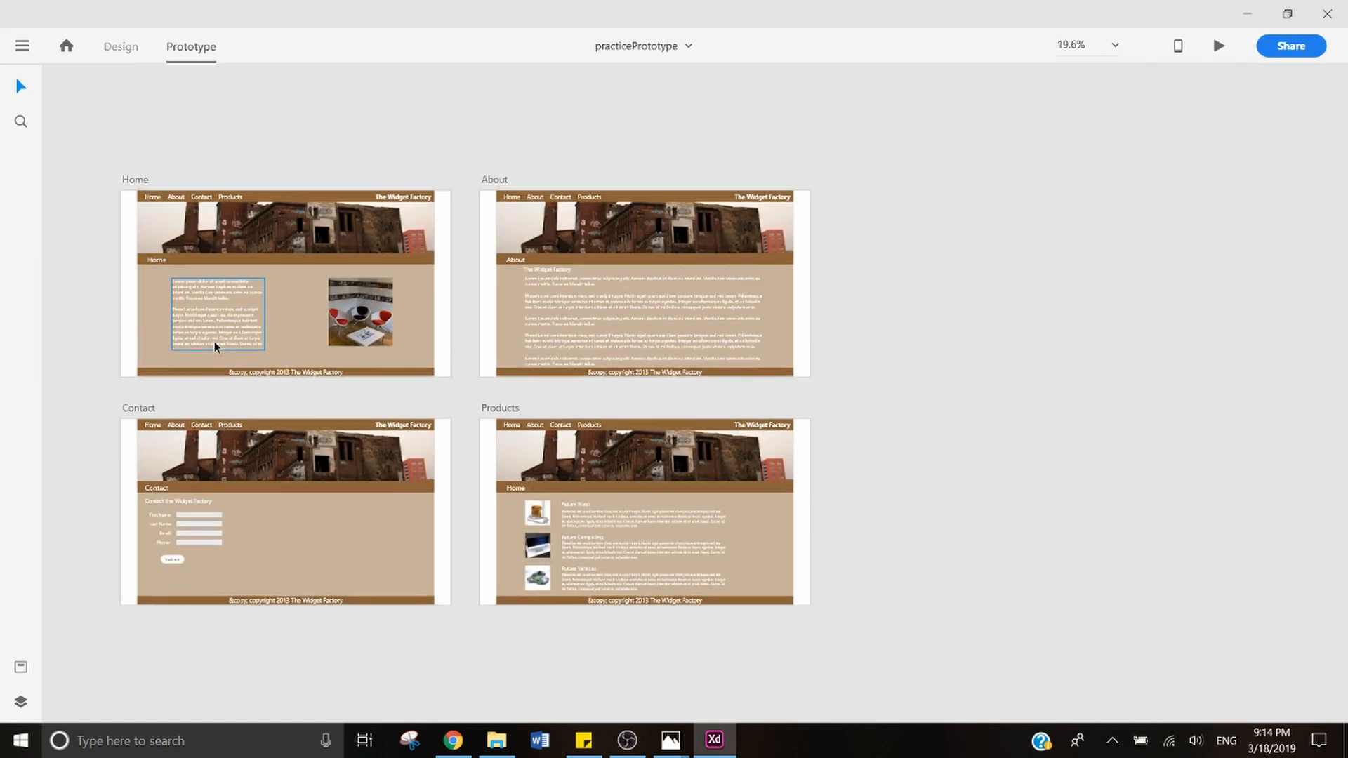
{"action": "scroll", "coordinate": [213, 341], "scroll_direction": "down", "scroll_amount": 1}
{"action": "scroll", "coordinate": [213, 342], "scroll_direction": "left", "scroll_amount": 2}
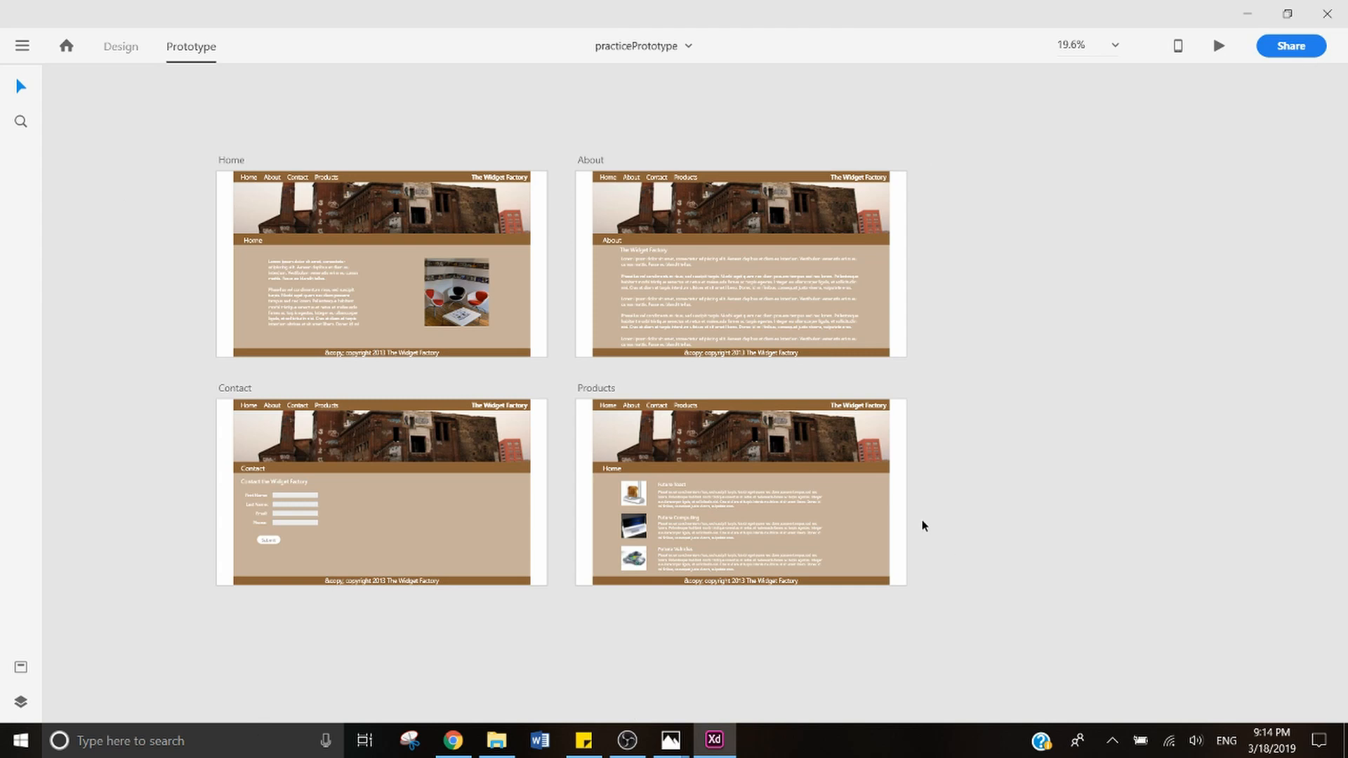
{"action": "left_click", "coordinate": [248, 177]}
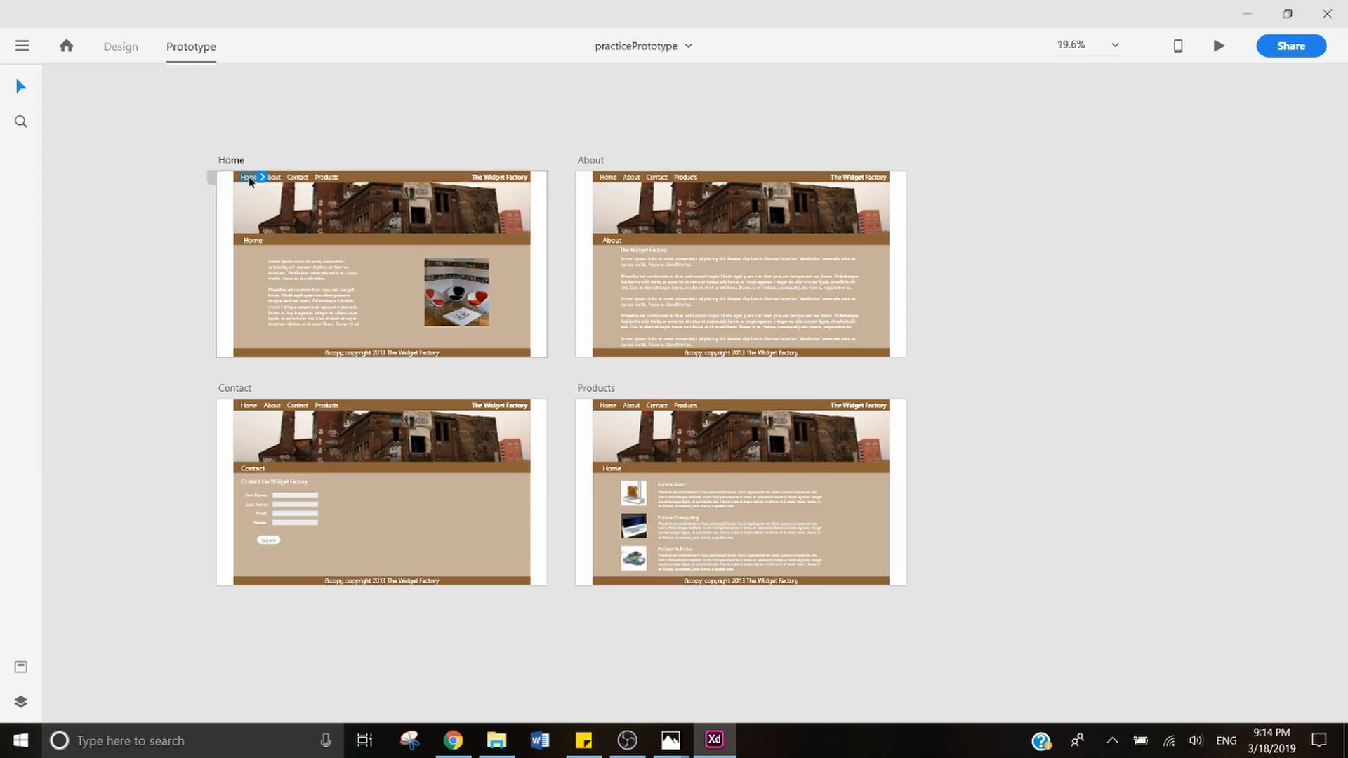
{"action": "left_click", "coordinate": [262, 178]}
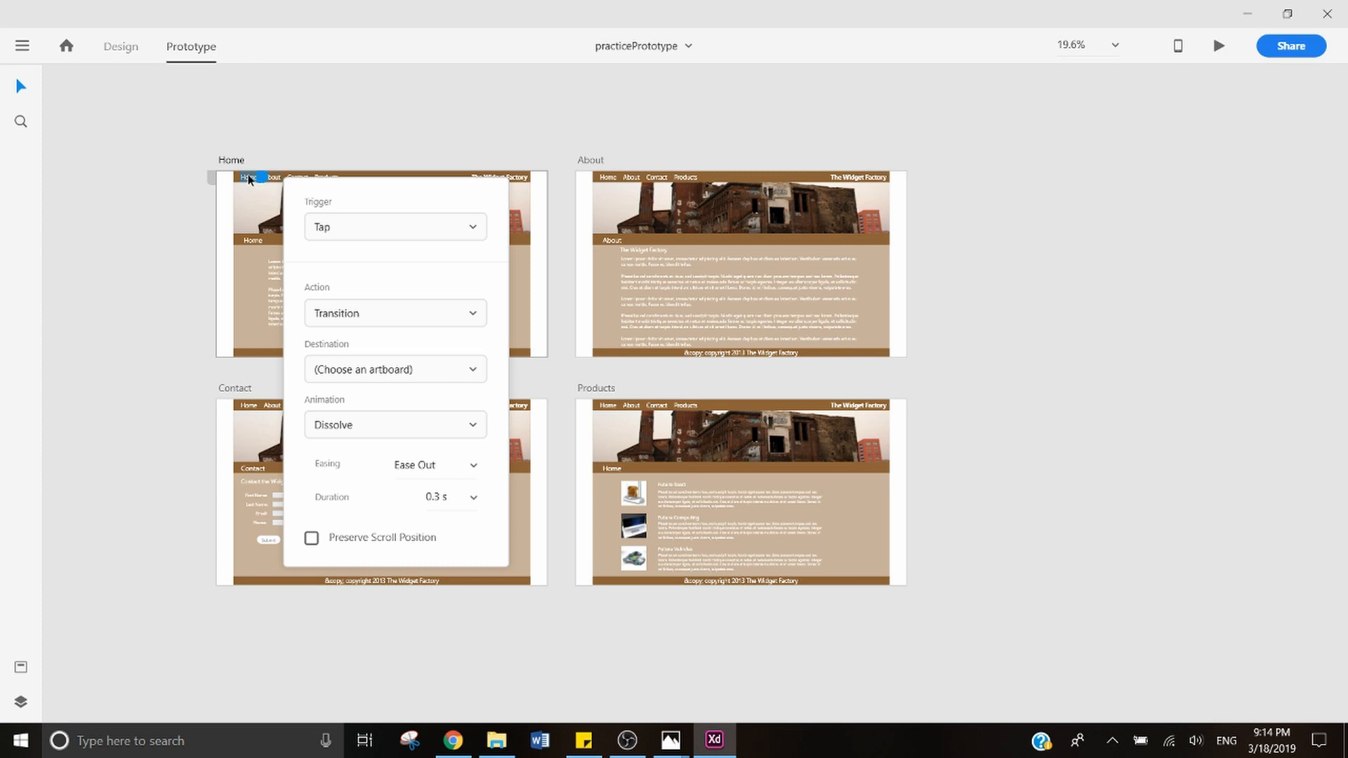
{"action": "left_click", "coordinate": [275, 130]}
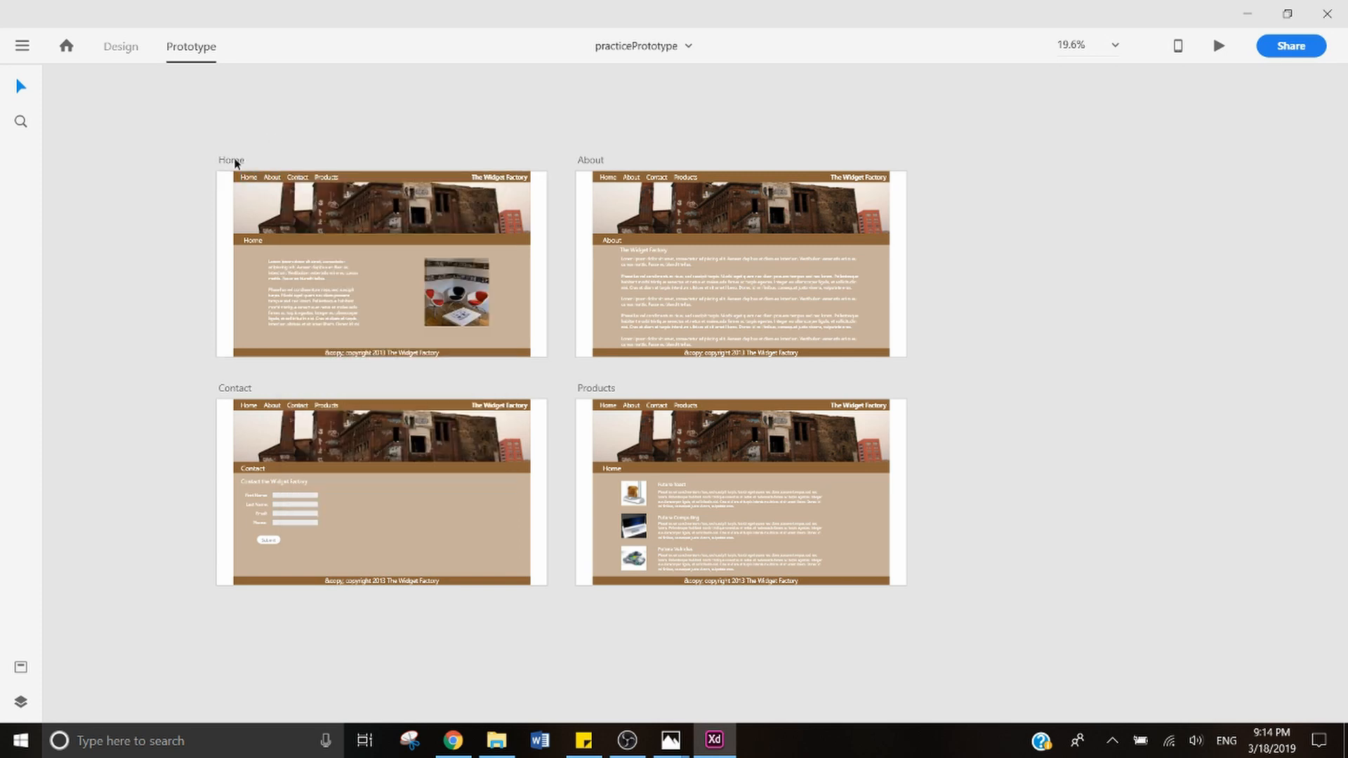
Step: Link the About navigation item on the Home artboard to the About artboard with a tap-triggered transition and animation None
{"action": "left_click", "coordinate": [272, 178]}
{"action": "left_click", "coordinate": [285, 178]}
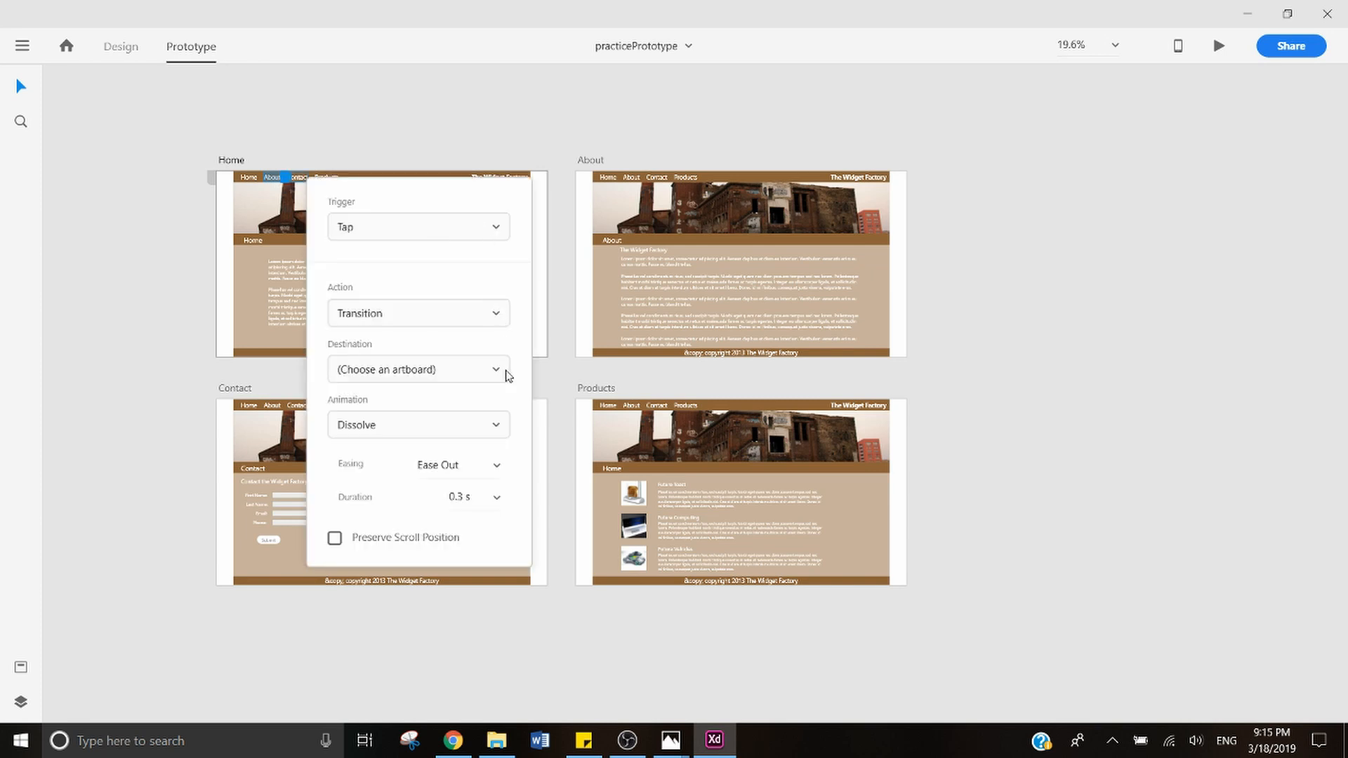
{"action": "left_click", "coordinate": [508, 376]}
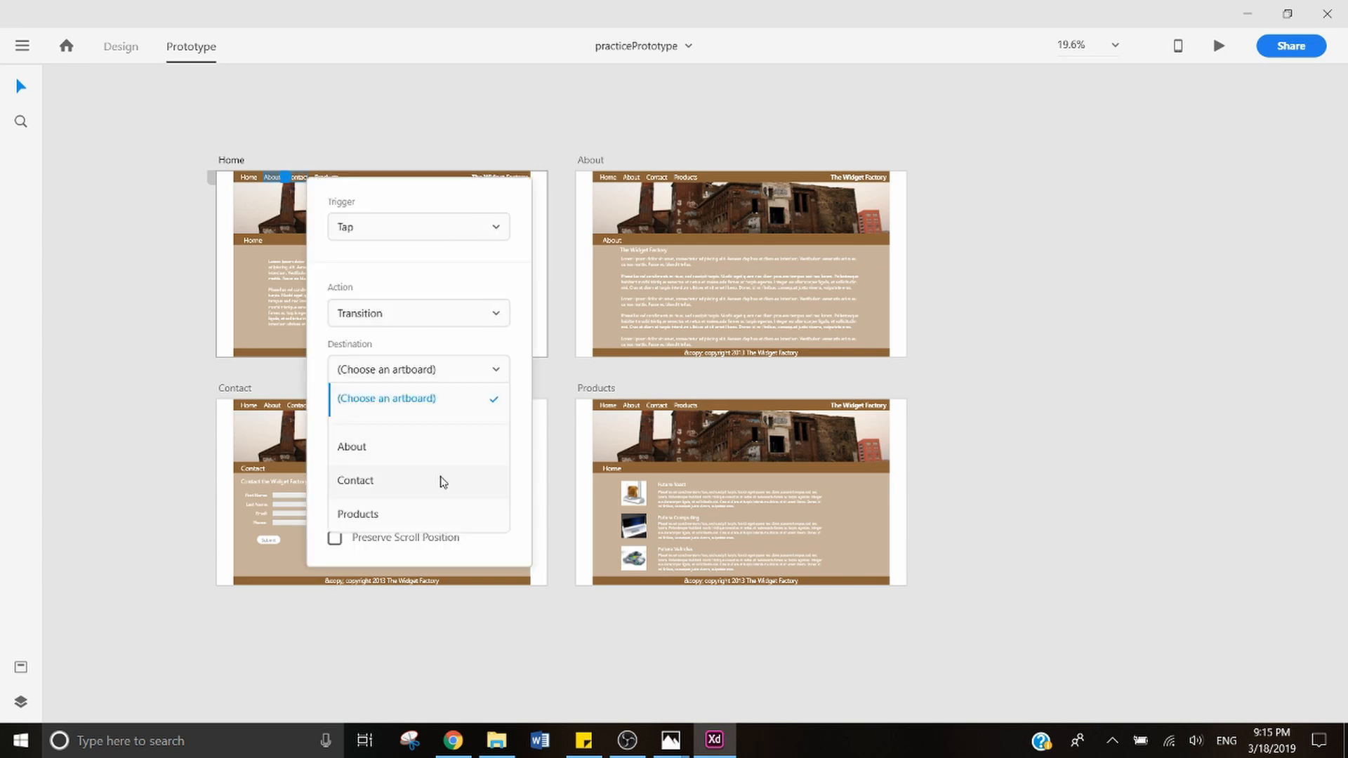
{"action": "left_click", "coordinate": [432, 455]}
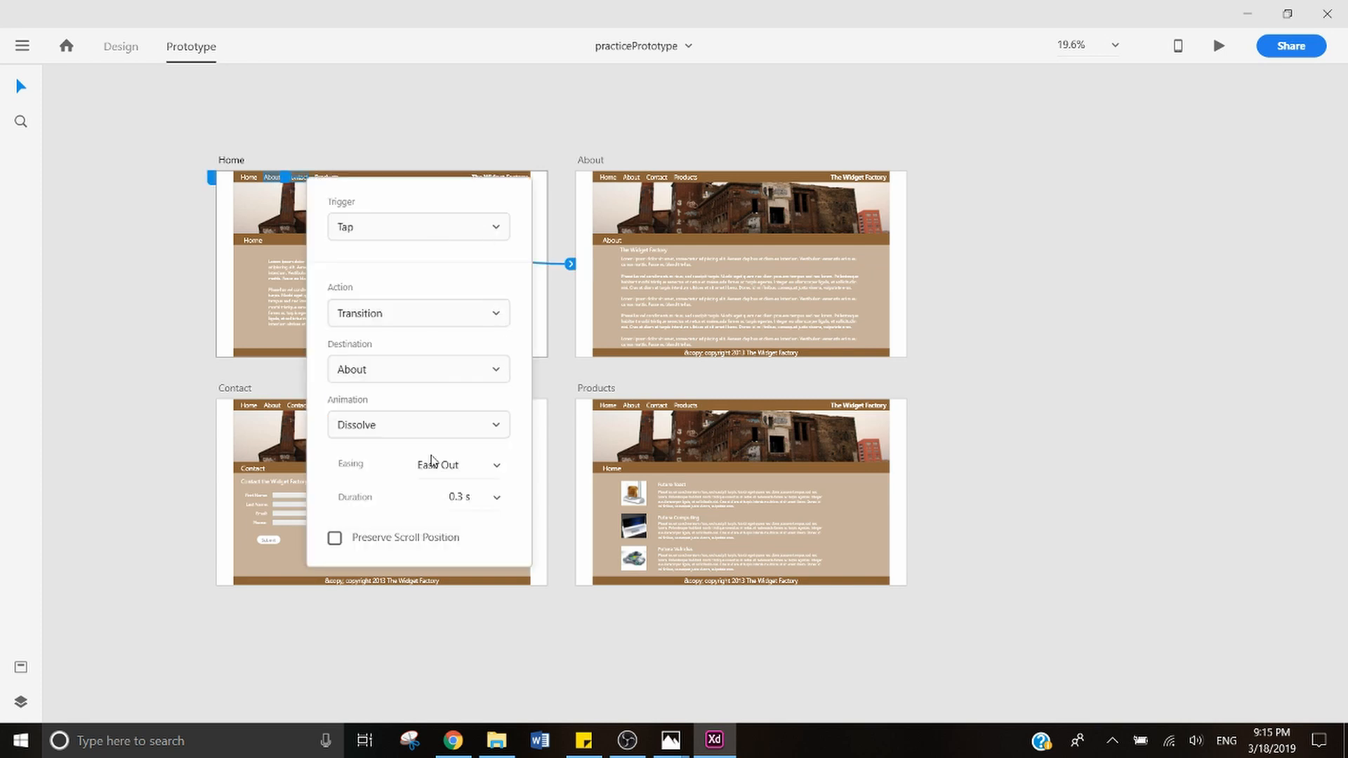
{"action": "left_click", "coordinate": [476, 323]}
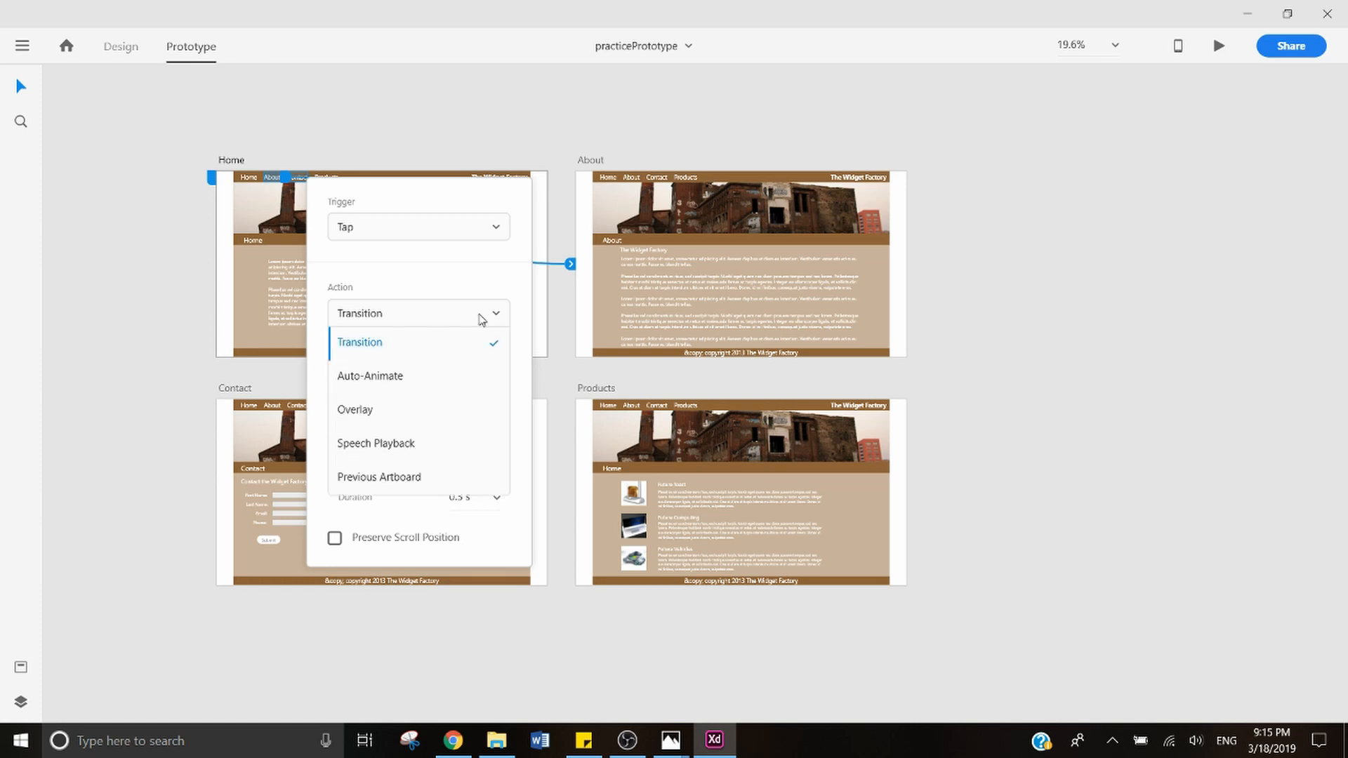
{"action": "left_click", "coordinate": [481, 319]}
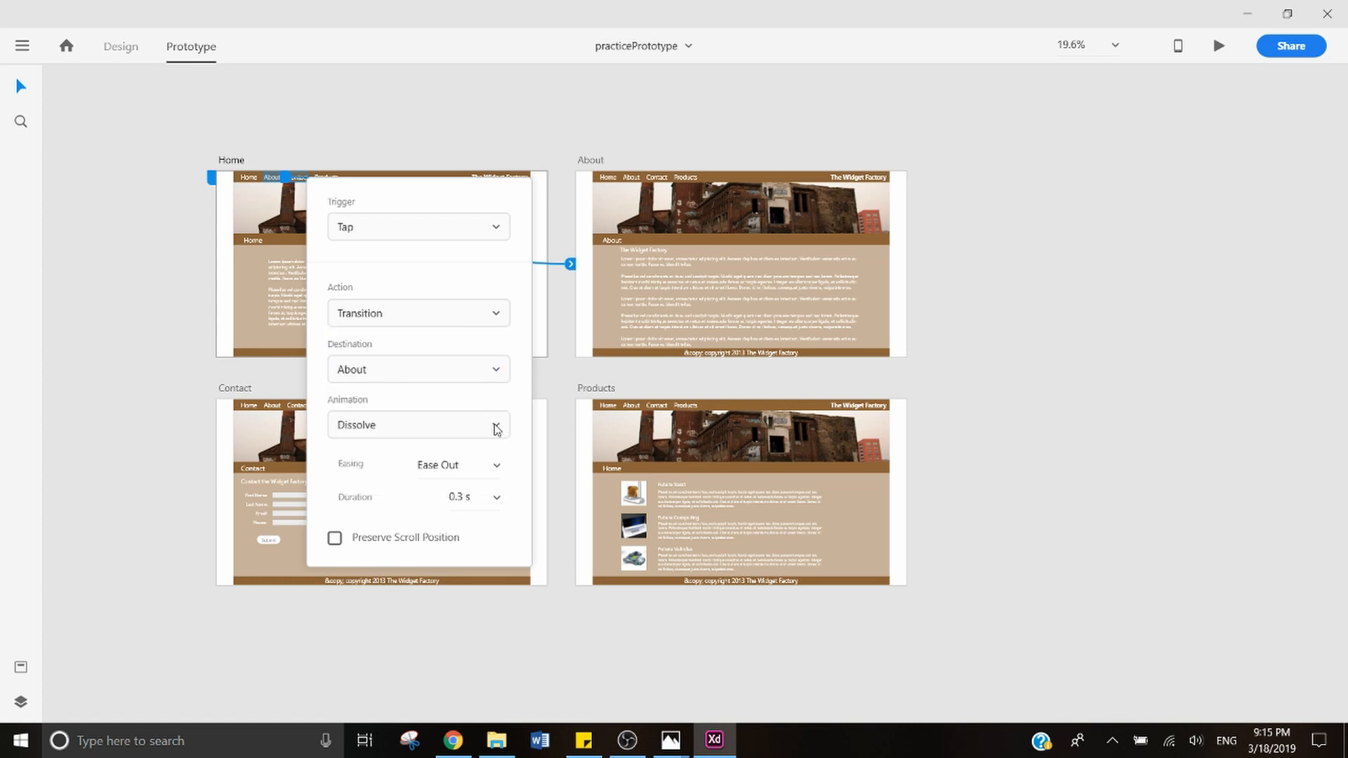
{"action": "left_click", "coordinate": [497, 430]}
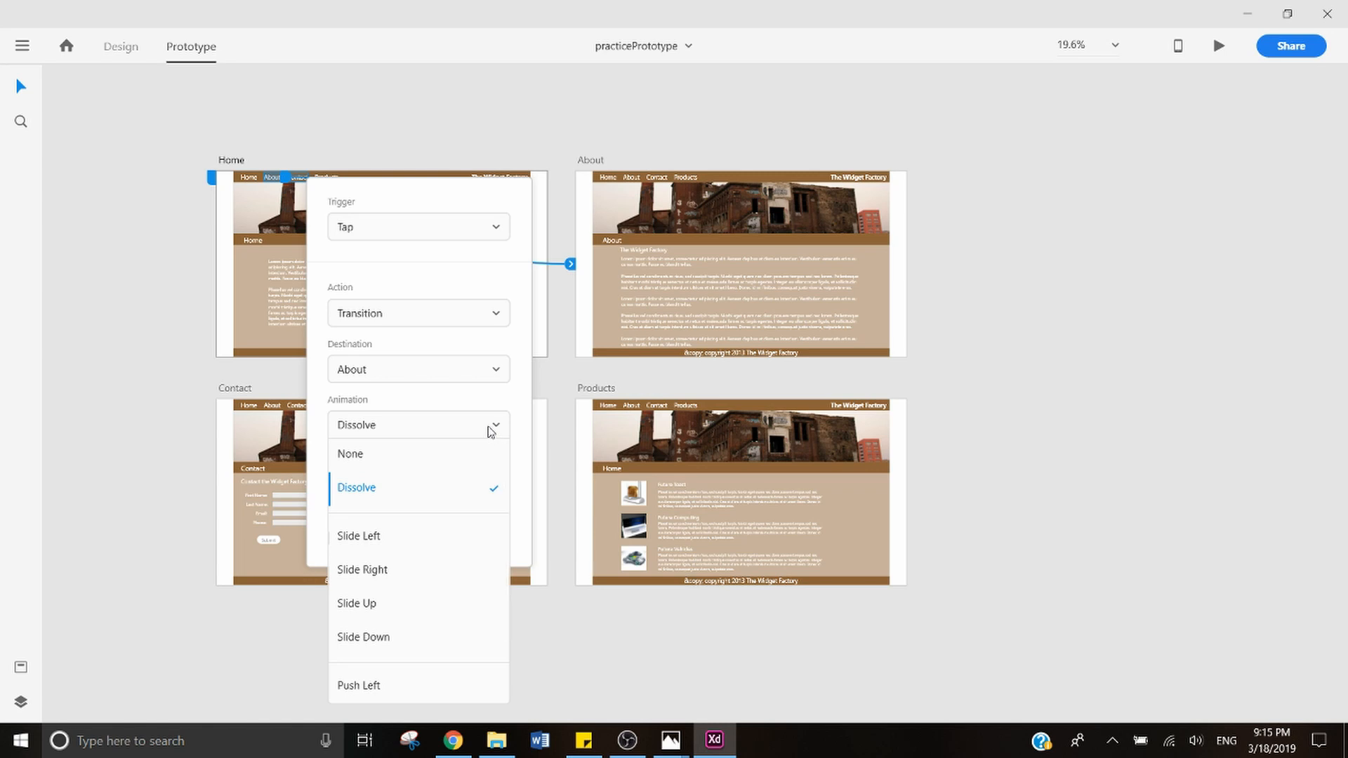
{"action": "left_click", "coordinate": [460, 456]}
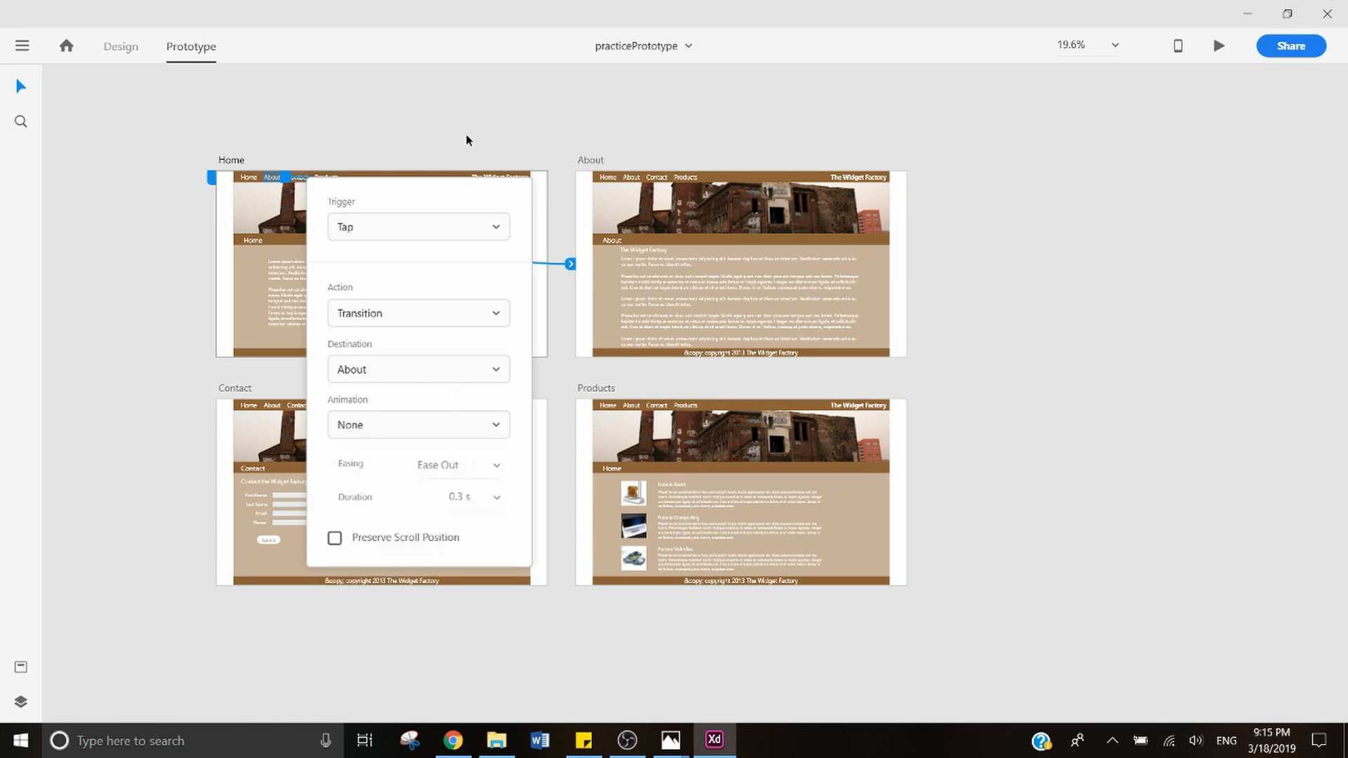
{"action": "left_click", "coordinate": [463, 146]}
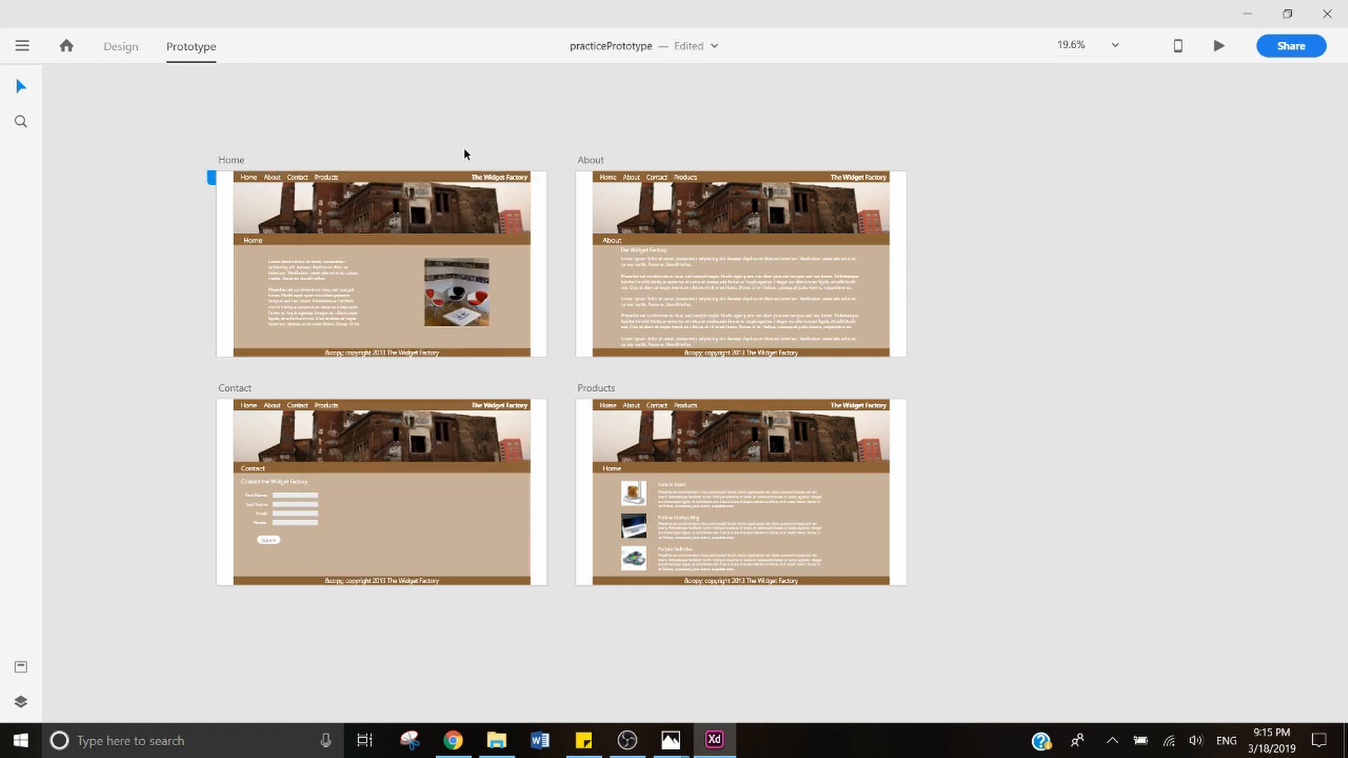
Step: Link the Contact navigation item on the Home artboard to the Contact artboard
{"action": "left_click", "coordinate": [312, 180]}
{"action": "left_click", "coordinate": [322, 182]}
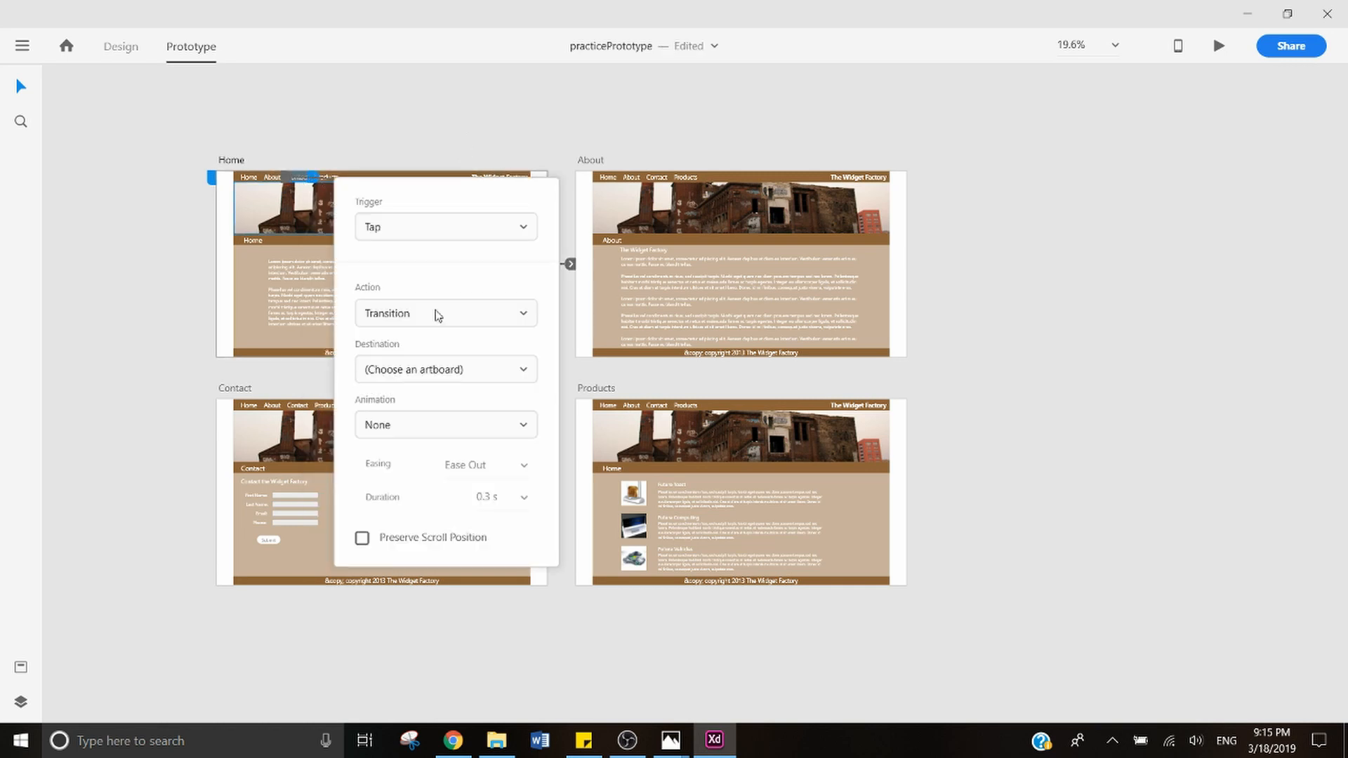
{"action": "left_click", "coordinate": [475, 373]}
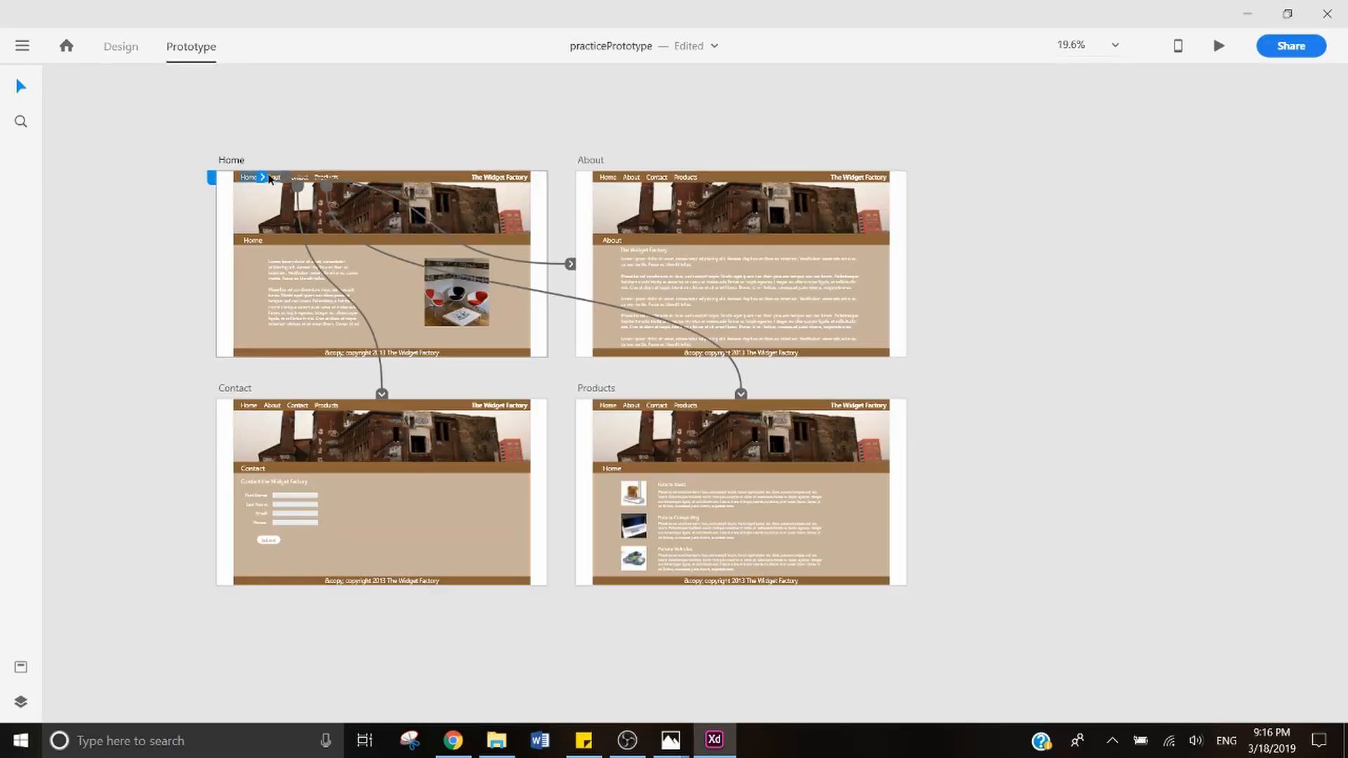
Step: Review the navigation links wired from the Home, About, Contact and Products artboards
{"action": "left_click", "coordinate": [272, 178]}
{"action": "left_click", "coordinate": [301, 181]}
{"action": "left_click", "coordinate": [327, 180]}
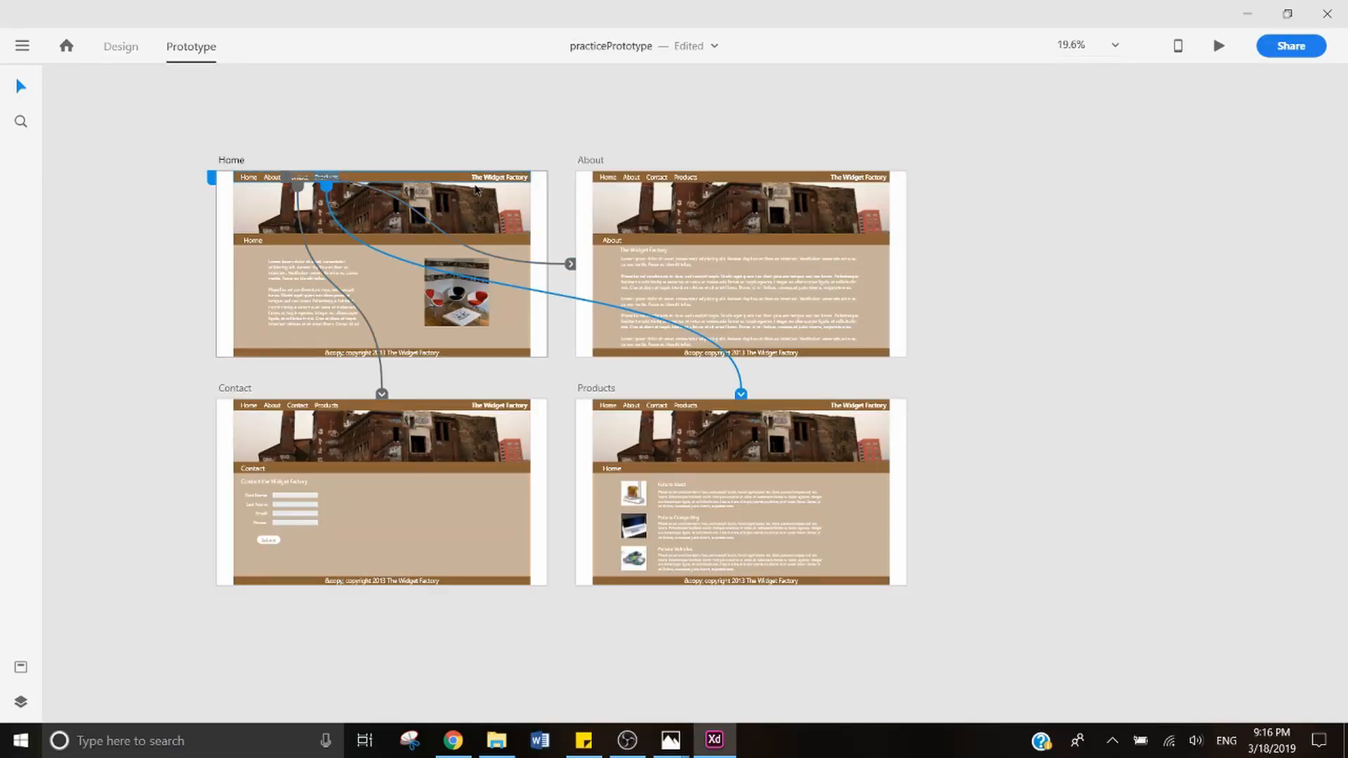
{"action": "left_click", "coordinate": [607, 179]}
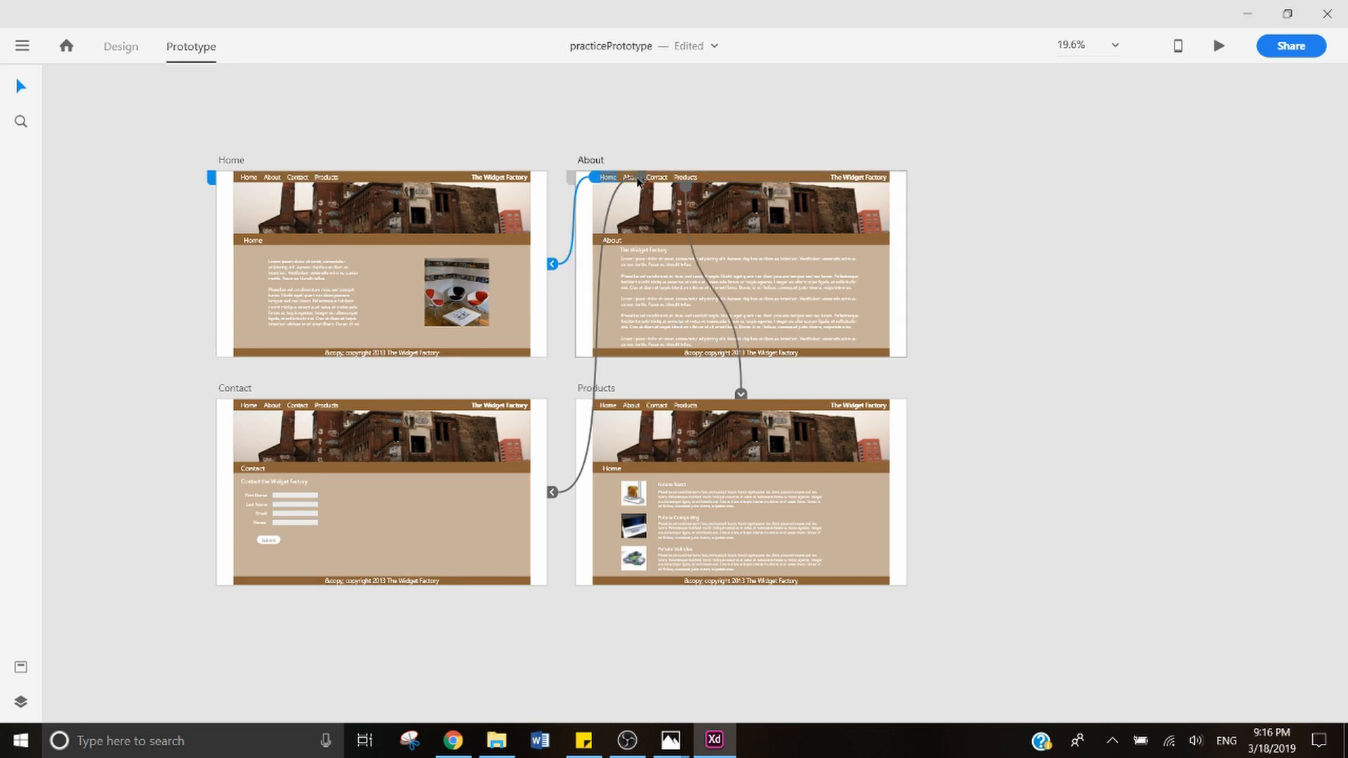
{"action": "left_click", "coordinate": [328, 405]}
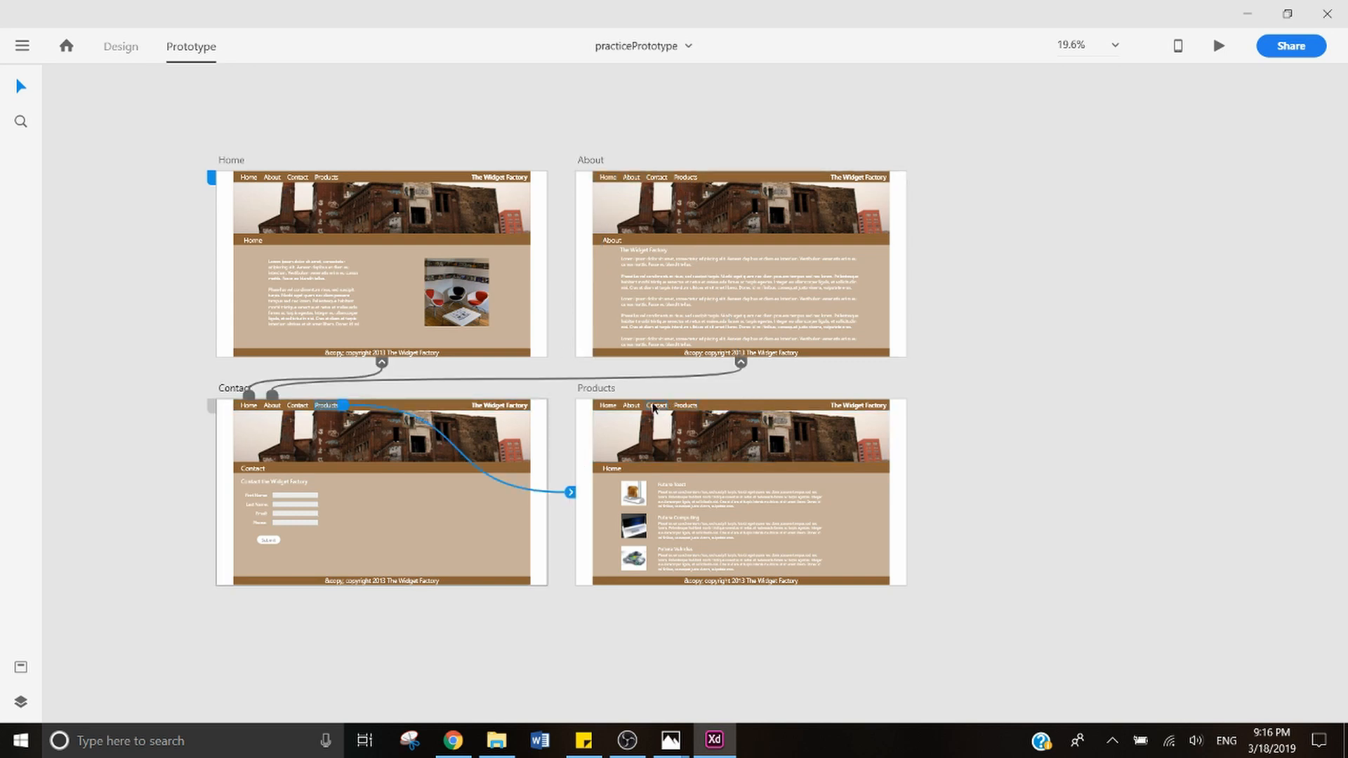
{"action": "left_click", "coordinate": [654, 406]}
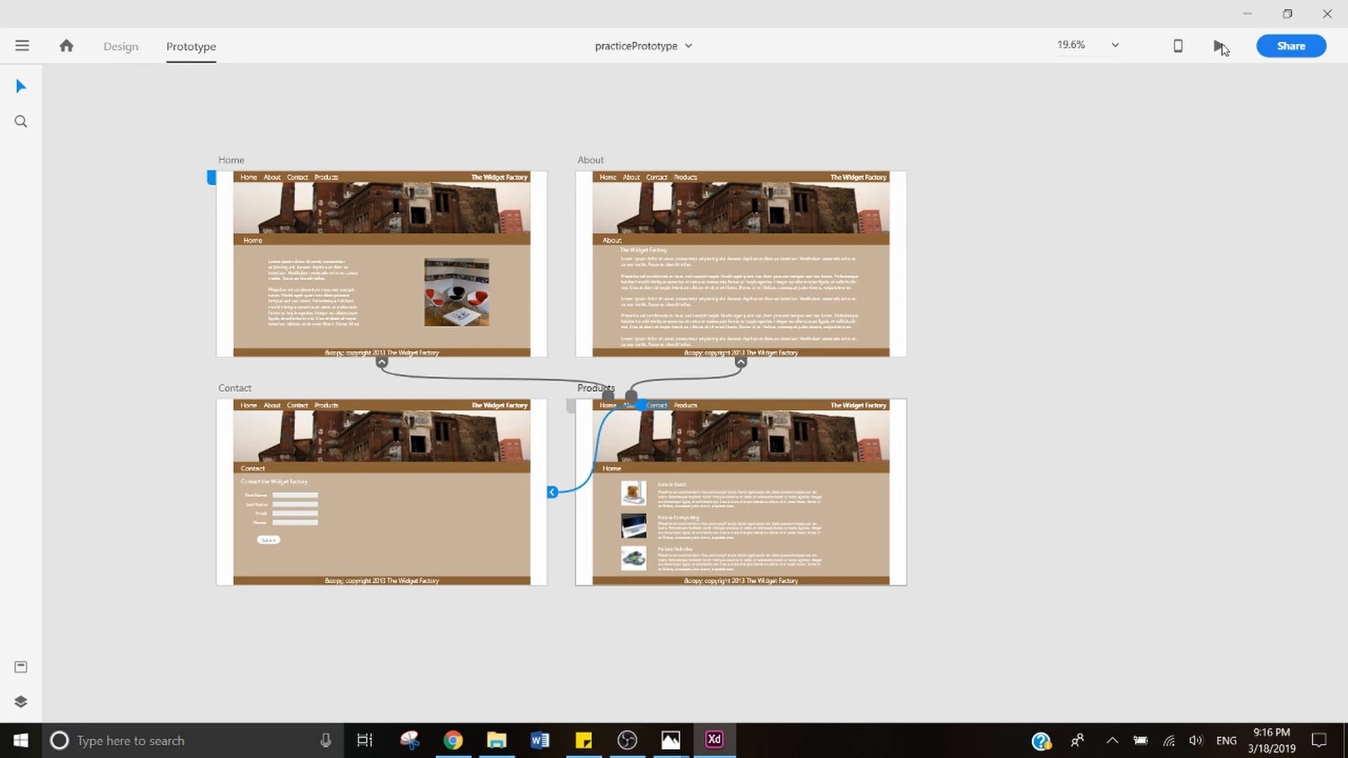
Step: Preview the prototype and test its Home, About, Contact and Products navigation links
{"action": "left_click", "coordinate": [1222, 49]}
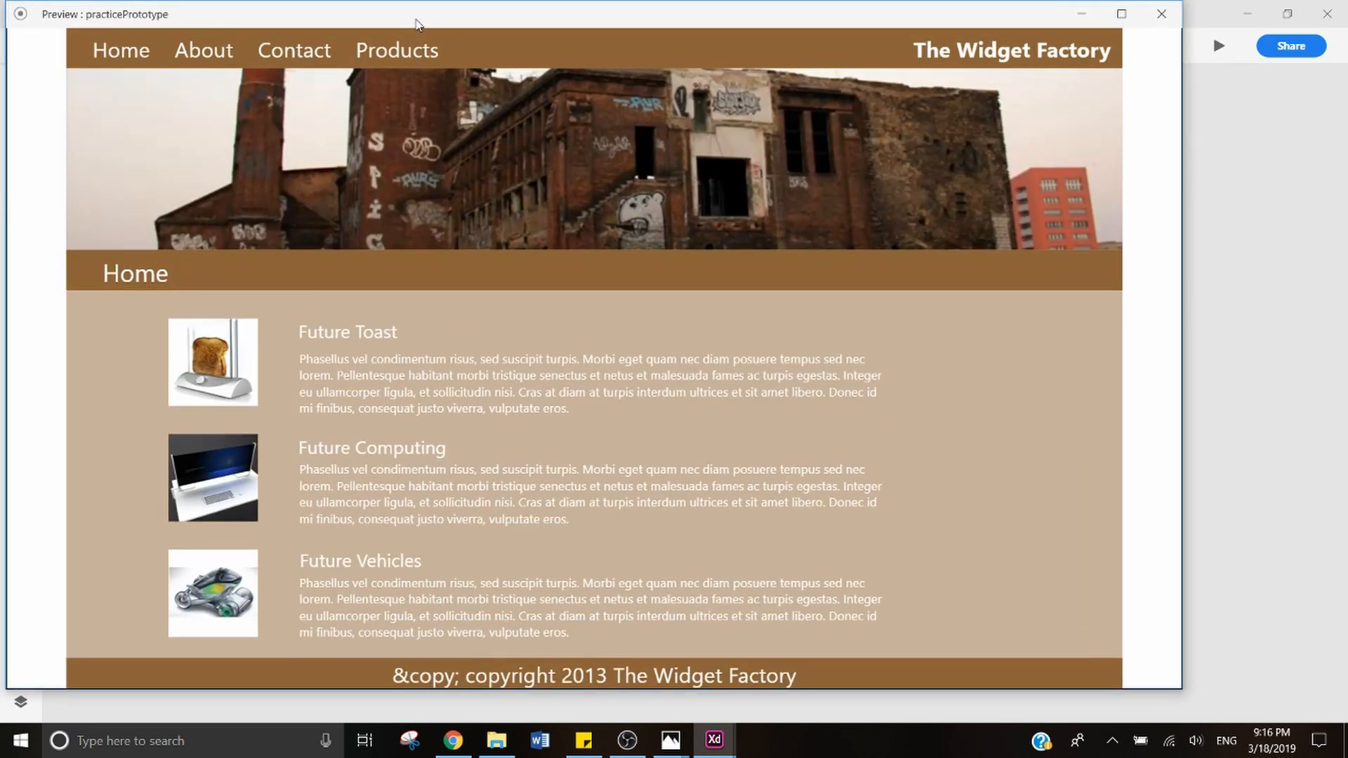
{"action": "left_click_drag", "start_coordinate": [416, 22], "coordinate": [454, 43]}
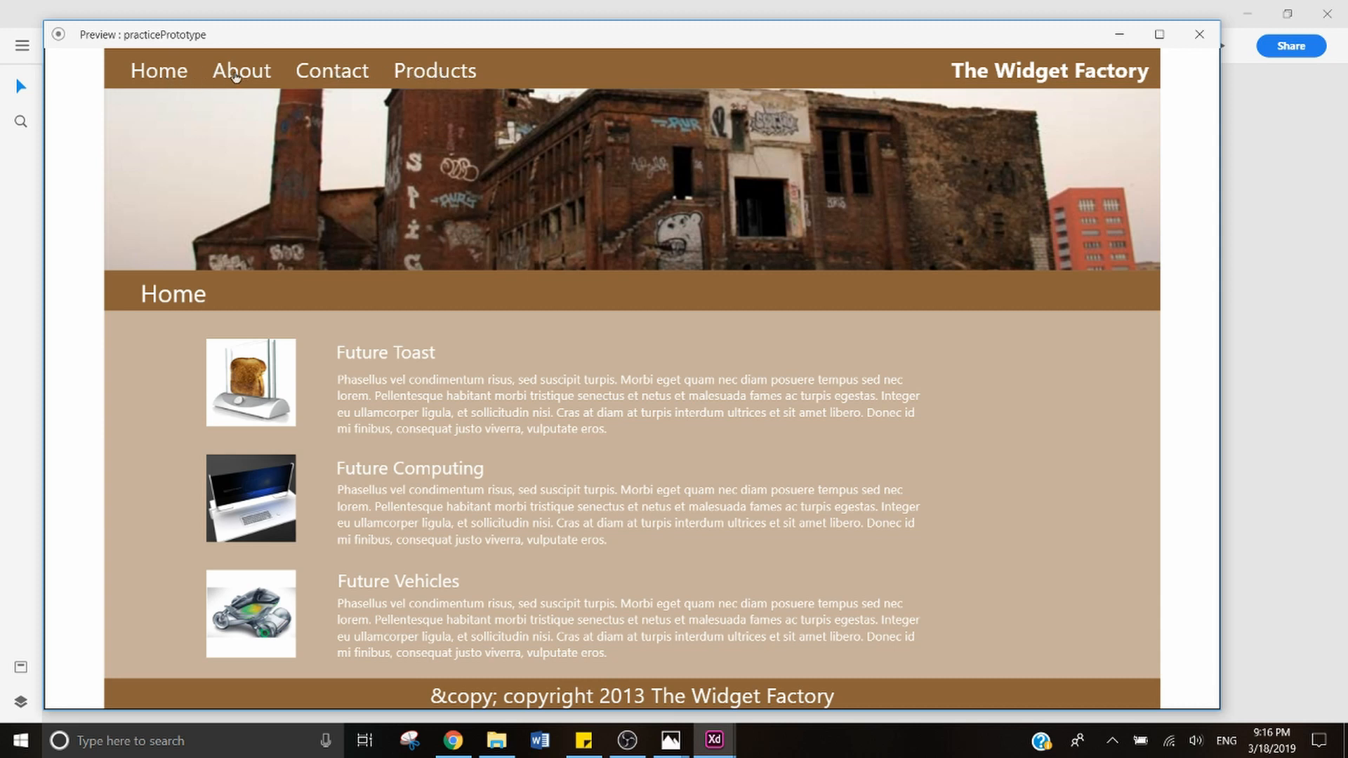
{"action": "left_click", "coordinate": [175, 80]}
{"action": "left_click", "coordinate": [423, 73]}
{"action": "left_click", "coordinate": [170, 74]}
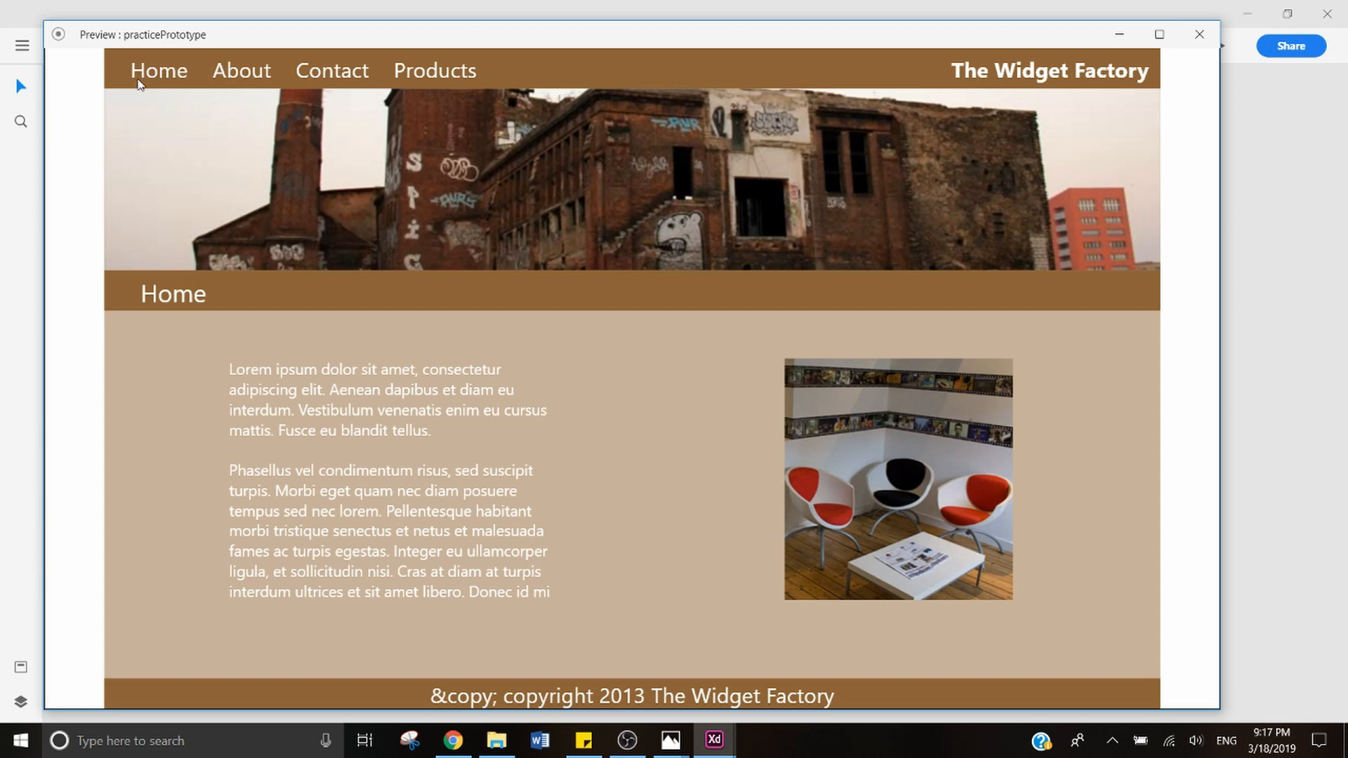
{"action": "left_click", "coordinate": [246, 72]}
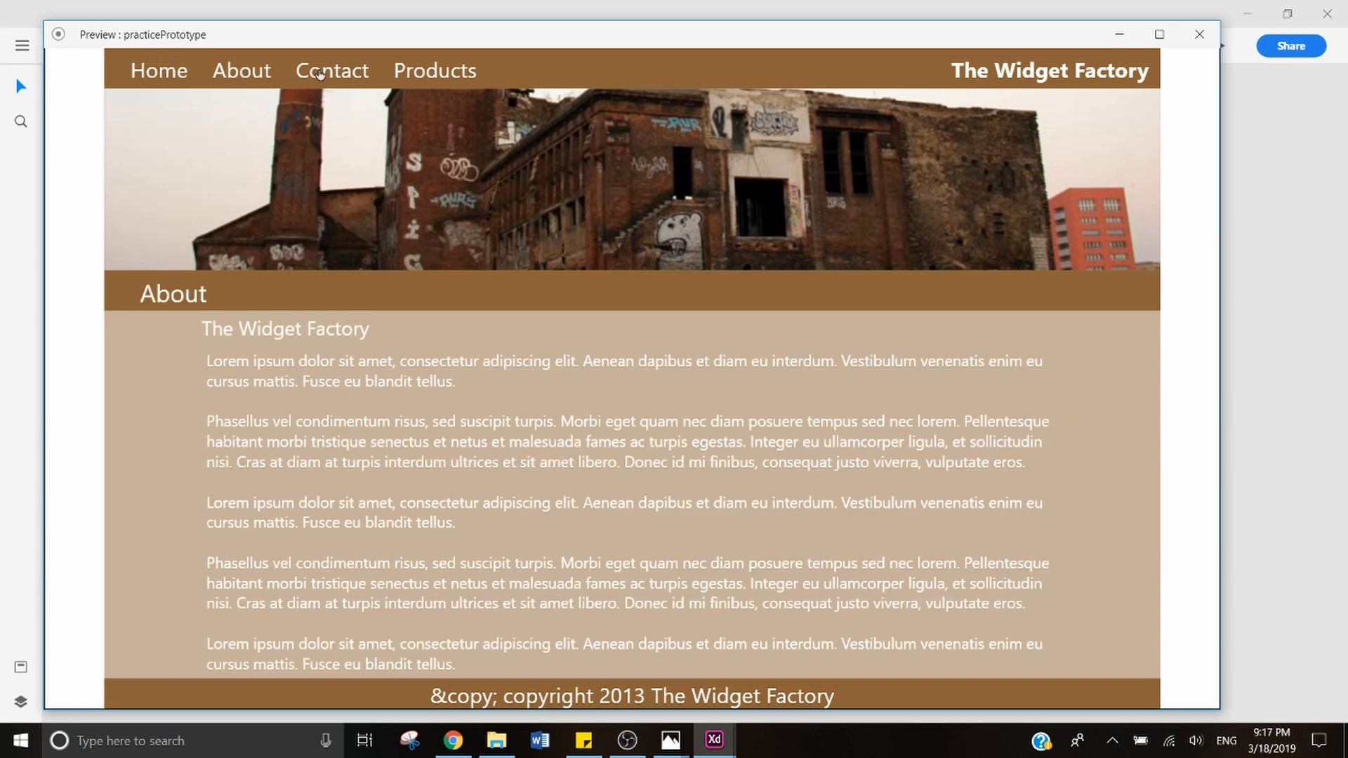
{"action": "left_click", "coordinate": [325, 76]}
{"action": "left_click", "coordinate": [438, 75]}
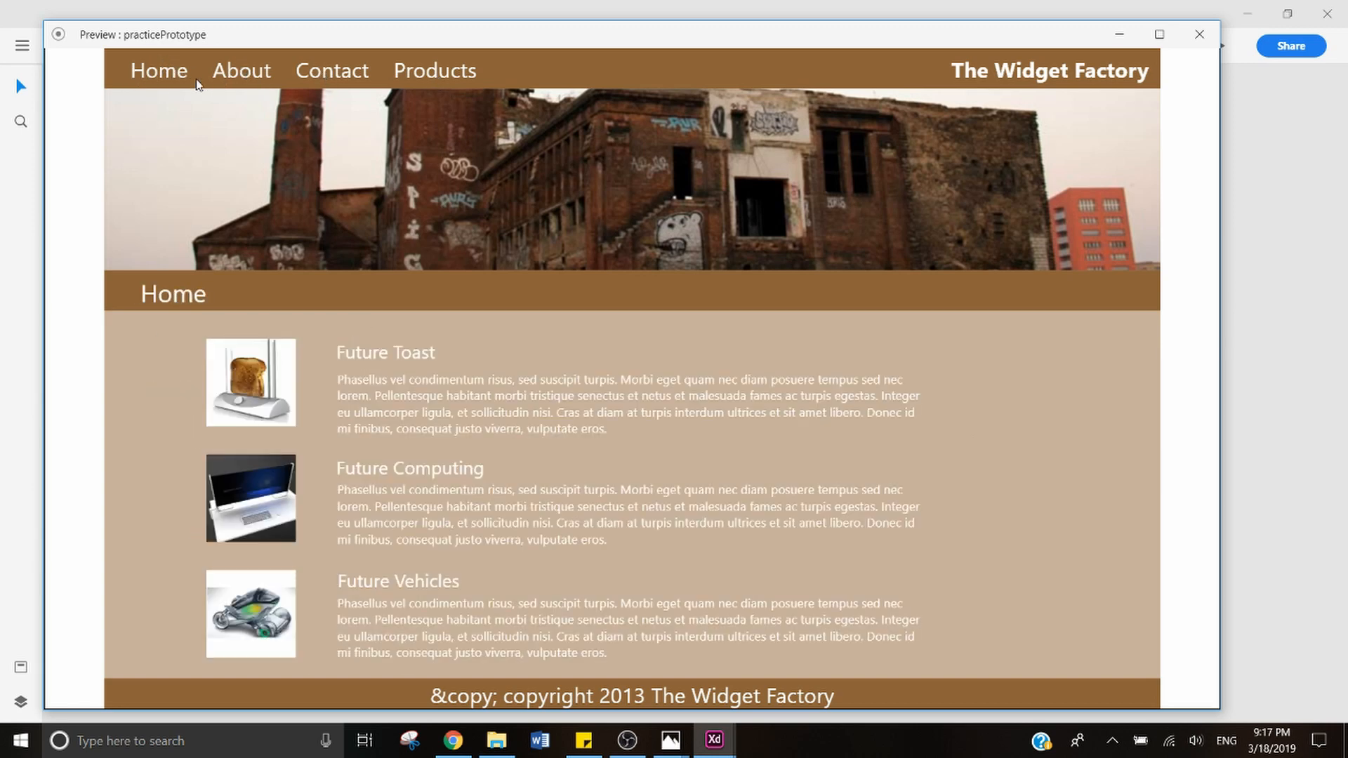
Step: Go through the four pages again in the preview, finish on Home, and minimize the preview window
{"action": "left_click", "coordinate": [175, 83]}
{"action": "left_click", "coordinate": [260, 81]}
{"action": "left_click", "coordinate": [341, 73]}
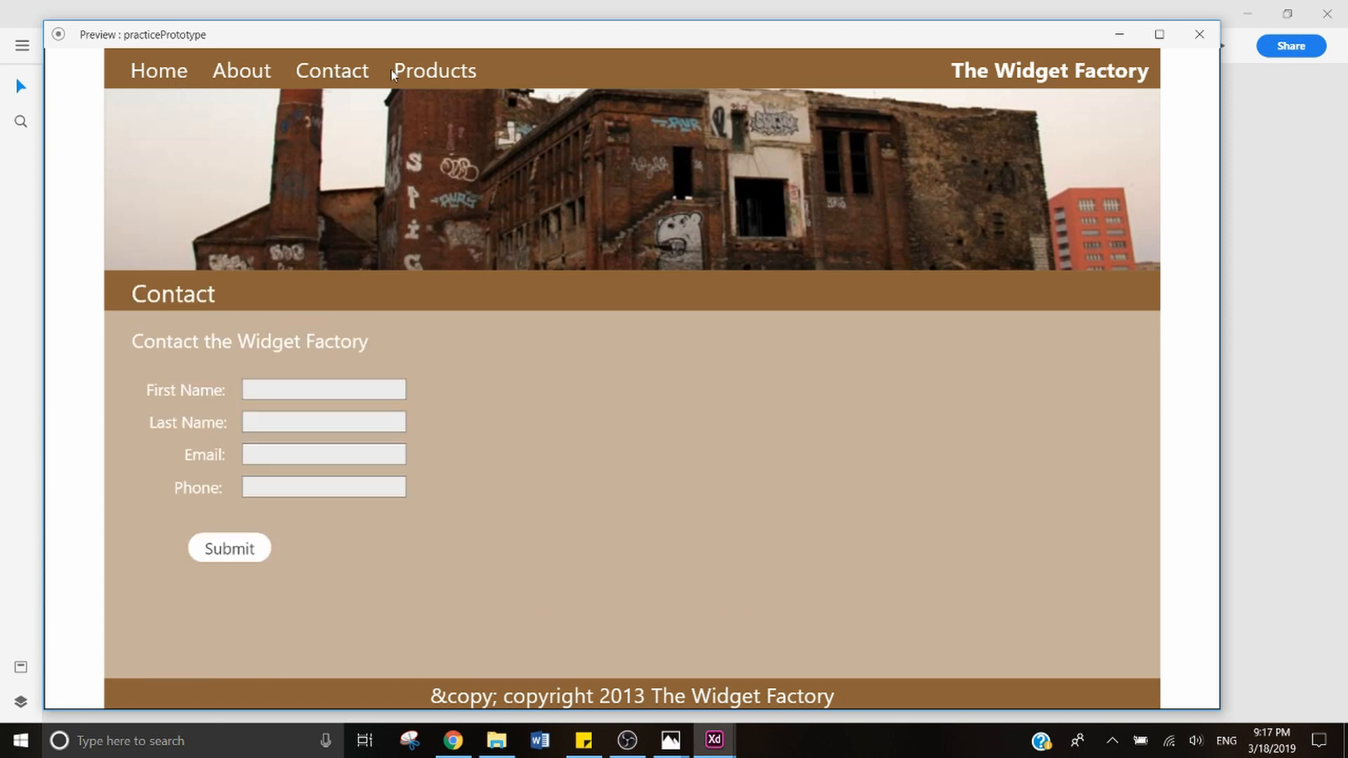
{"action": "left_click", "coordinate": [399, 74]}
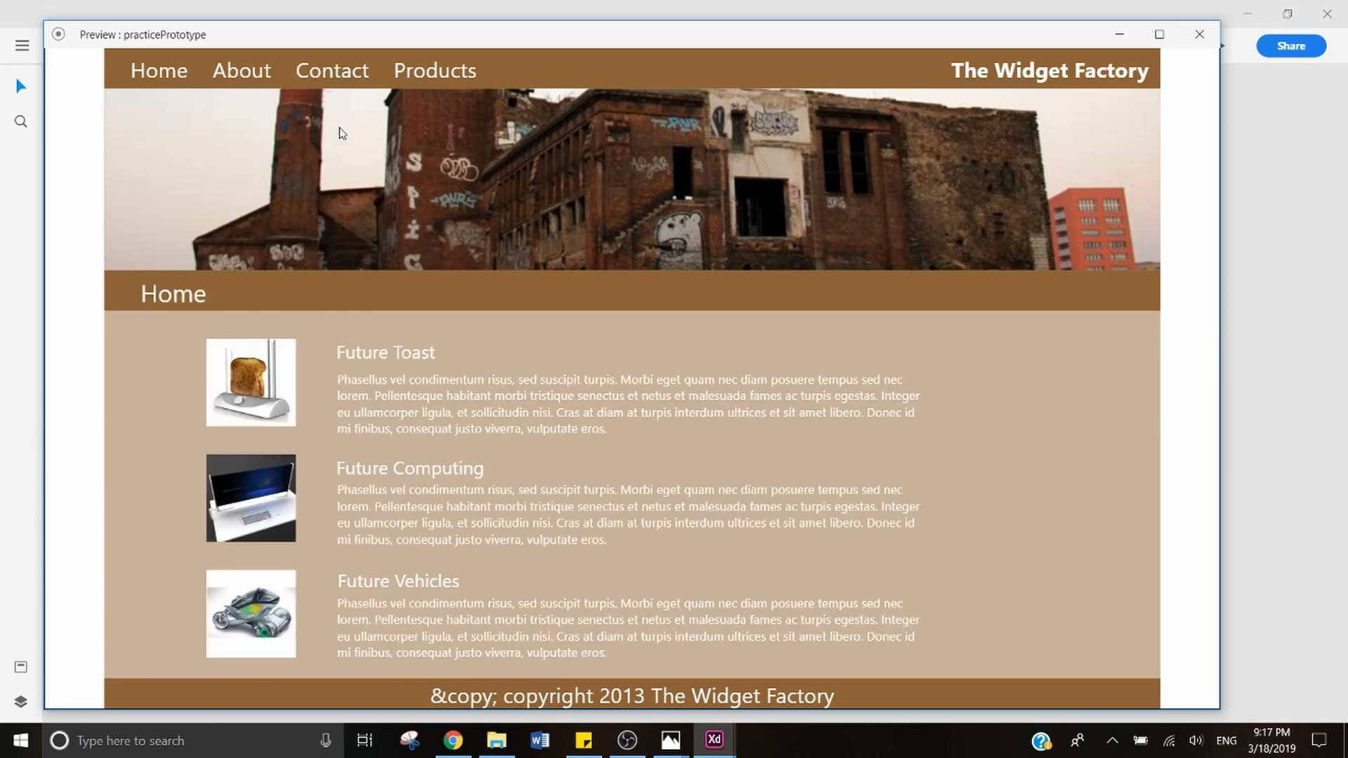
{"action": "left_click", "coordinate": [371, 85]}
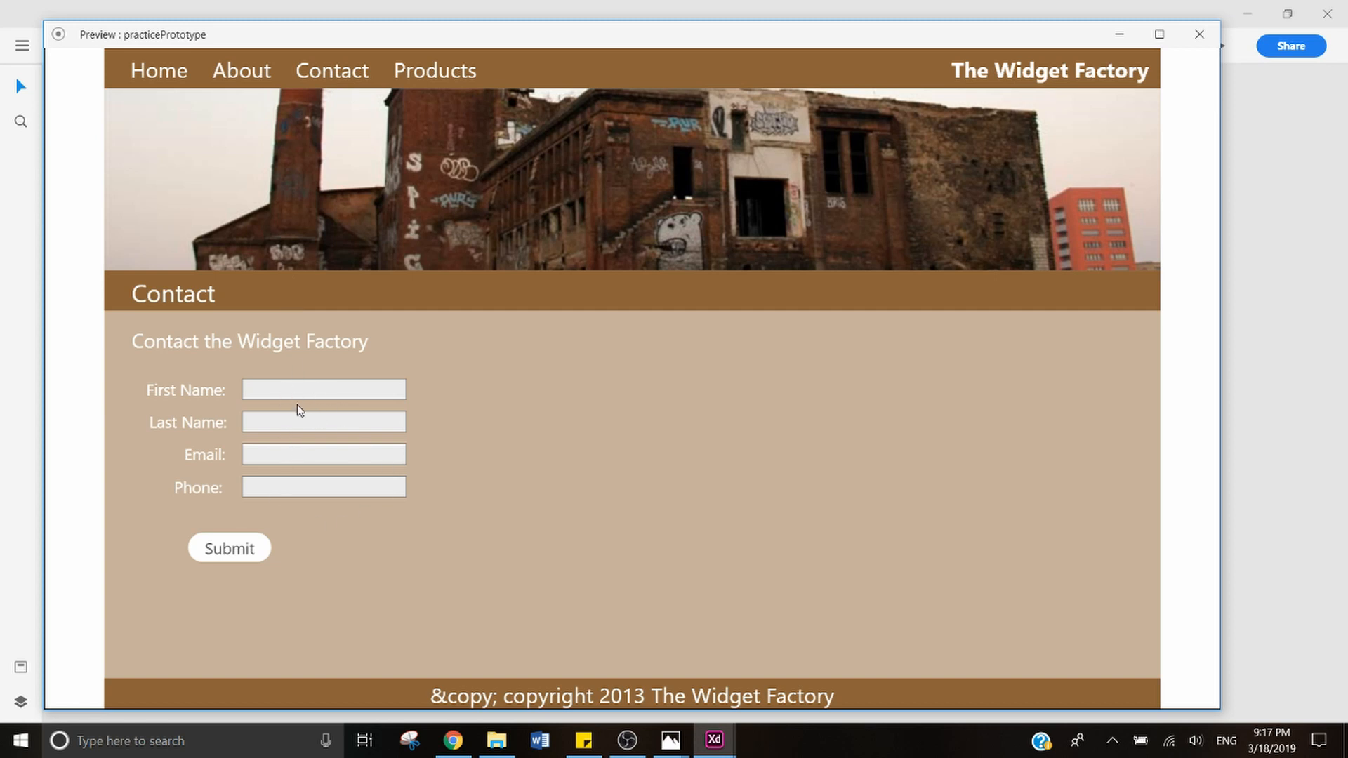
{"action": "left_click", "coordinate": [234, 70]}
{"action": "left_click", "coordinate": [151, 75]}
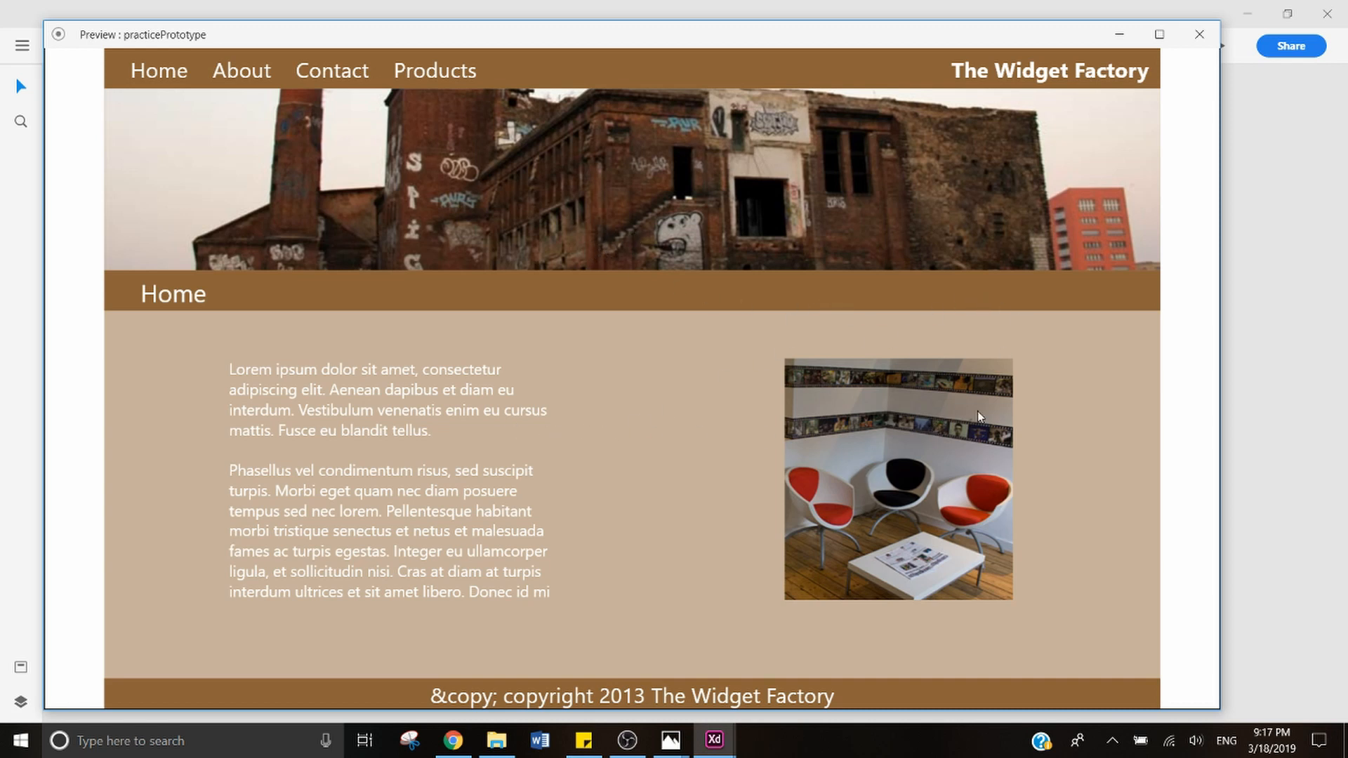
{"action": "left_click", "coordinate": [1124, 41]}
{"action": "left_click", "coordinate": [1123, 44]}
{"action": "left_click", "coordinate": [966, 479]}
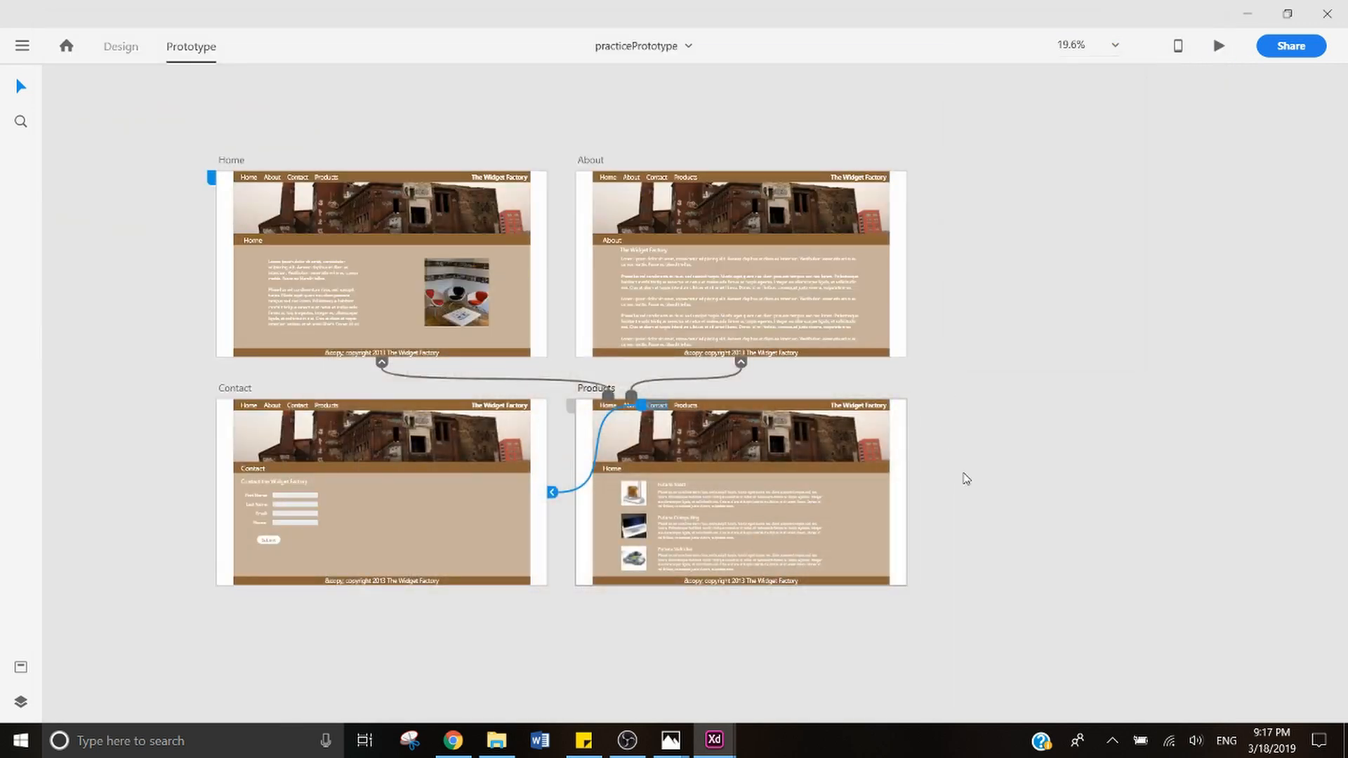
Step: Switch to Design mode and examine the fill colour of the Products artboard's background rectangle
{"action": "left_click", "coordinate": [132, 49]}
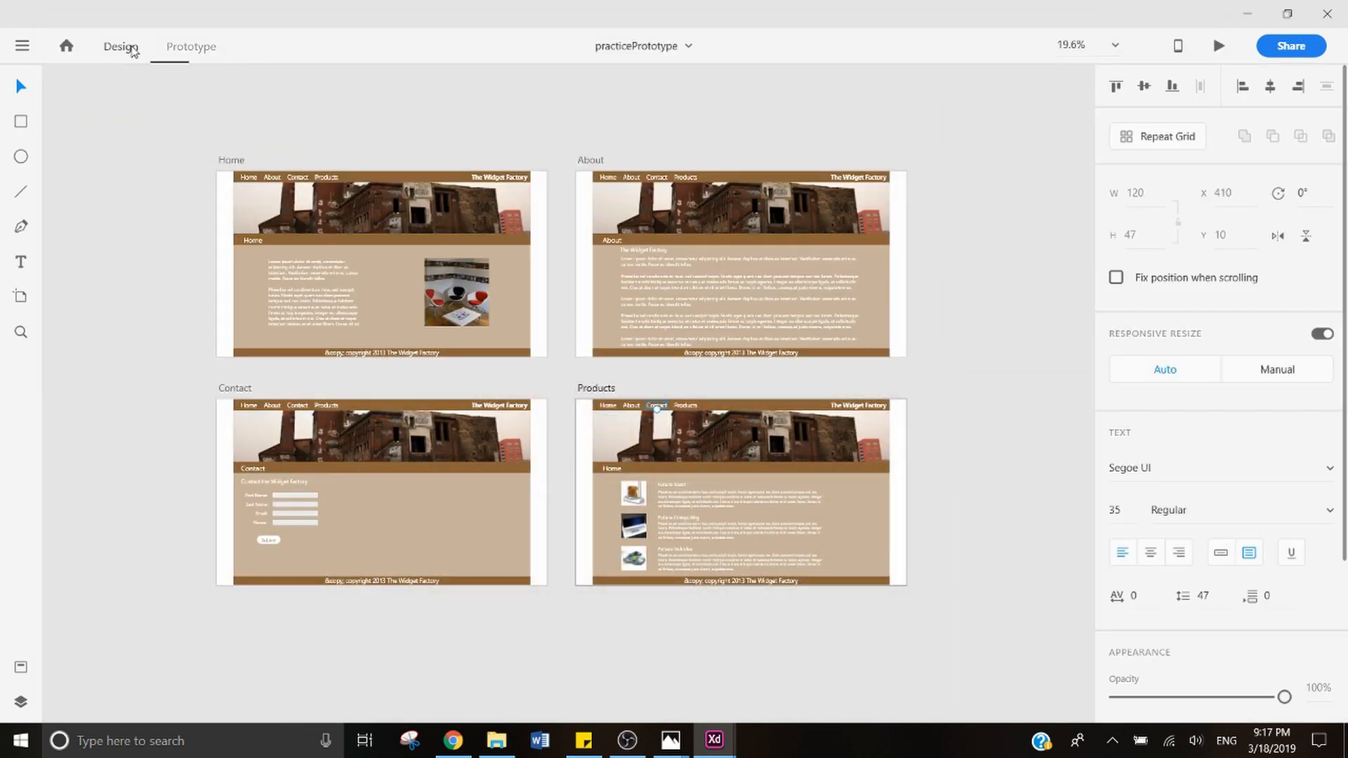
{"action": "left_click", "coordinate": [852, 509]}
{"action": "left_click", "coordinate": [1151, 560]}
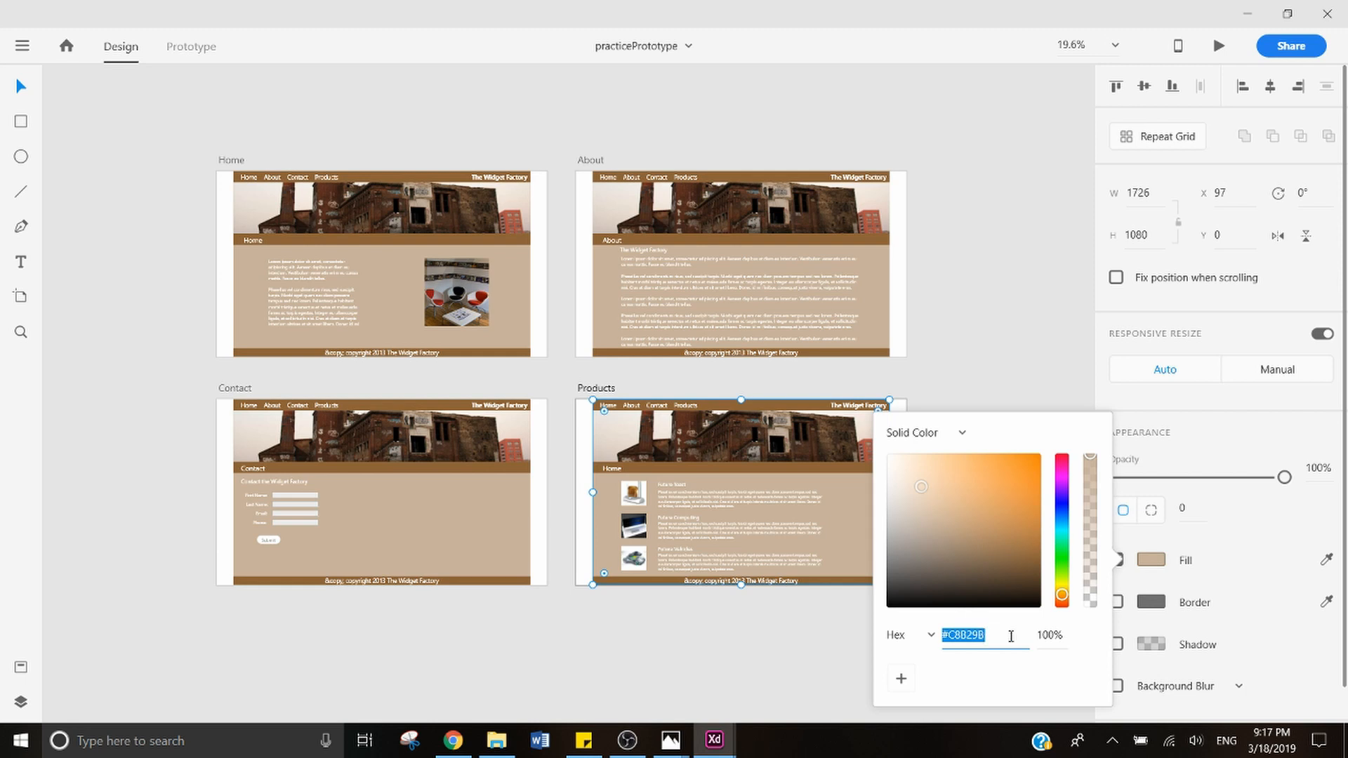
{"action": "left_click", "coordinate": [717, 641]}
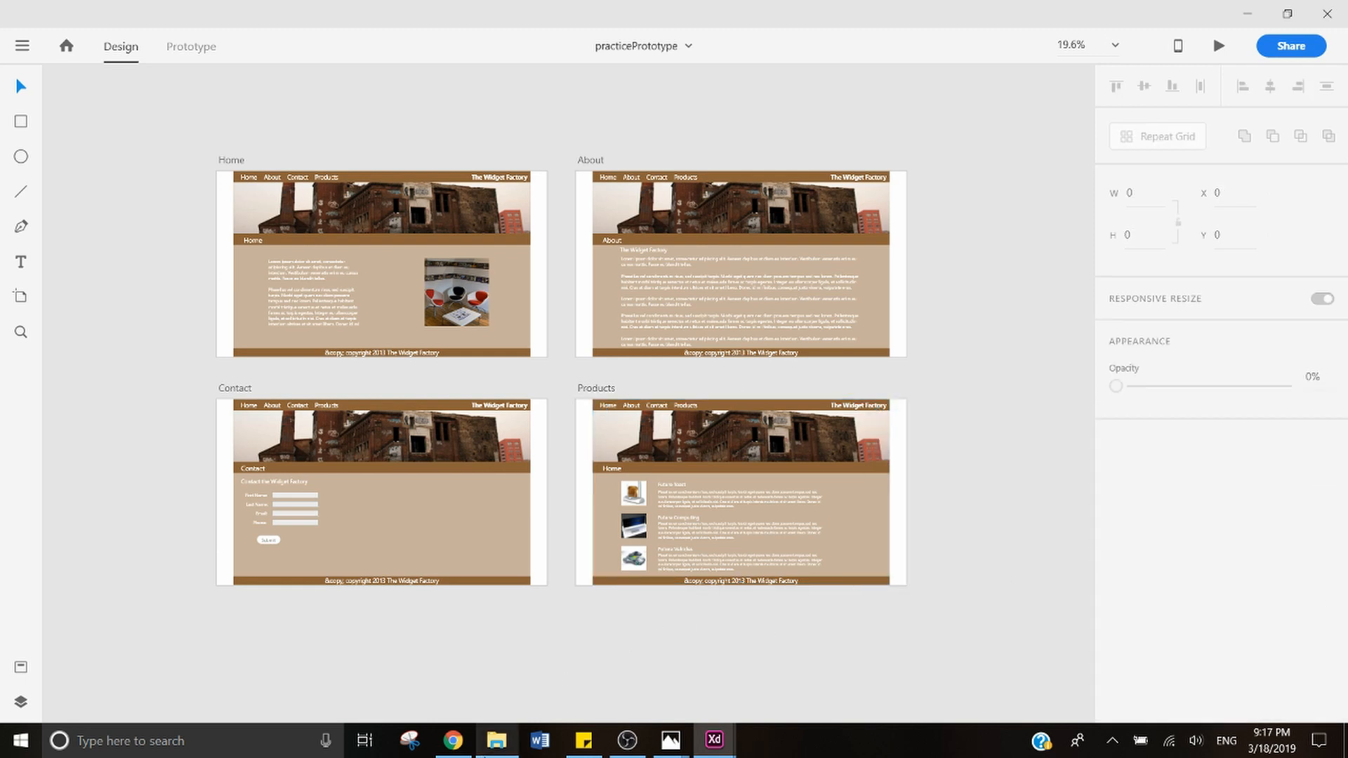
{"action": "left_click", "coordinate": [836, 492]}
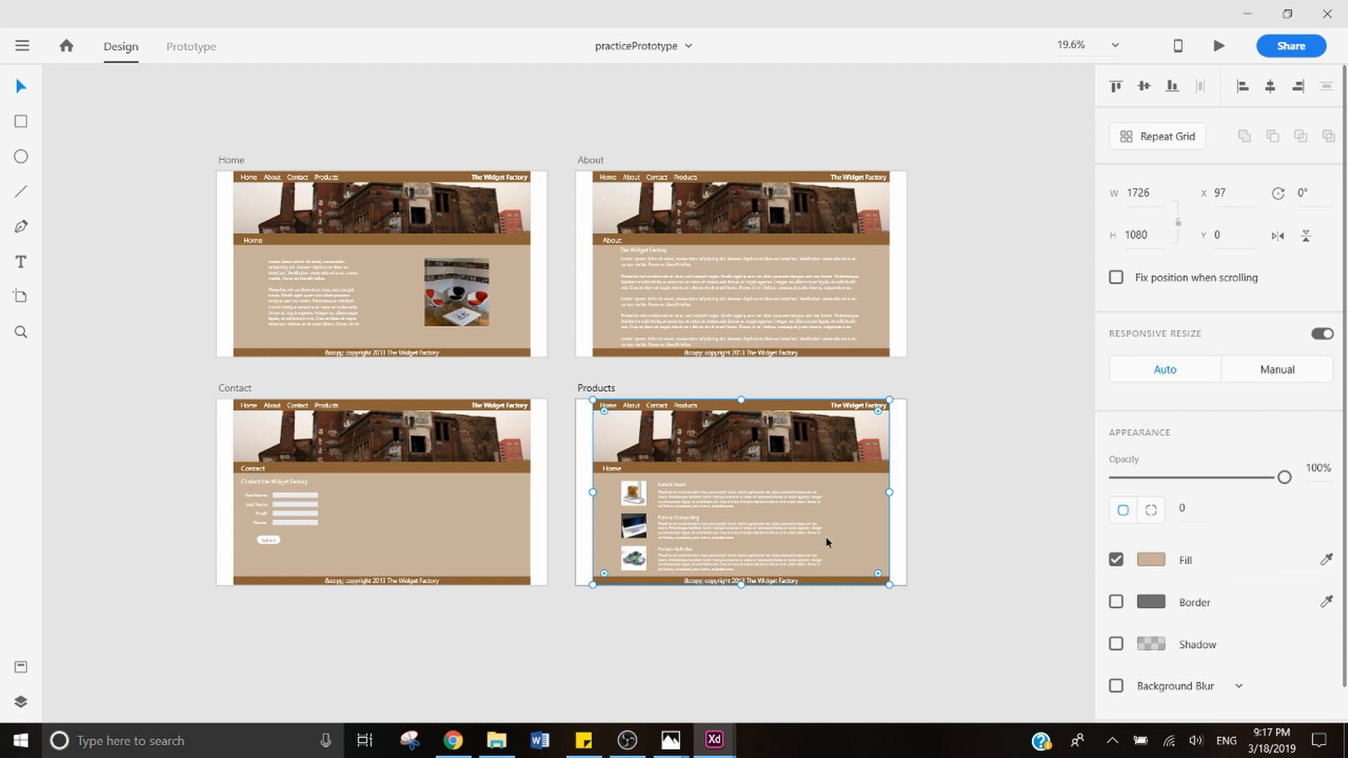
{"action": "left_click", "coordinate": [954, 421]}
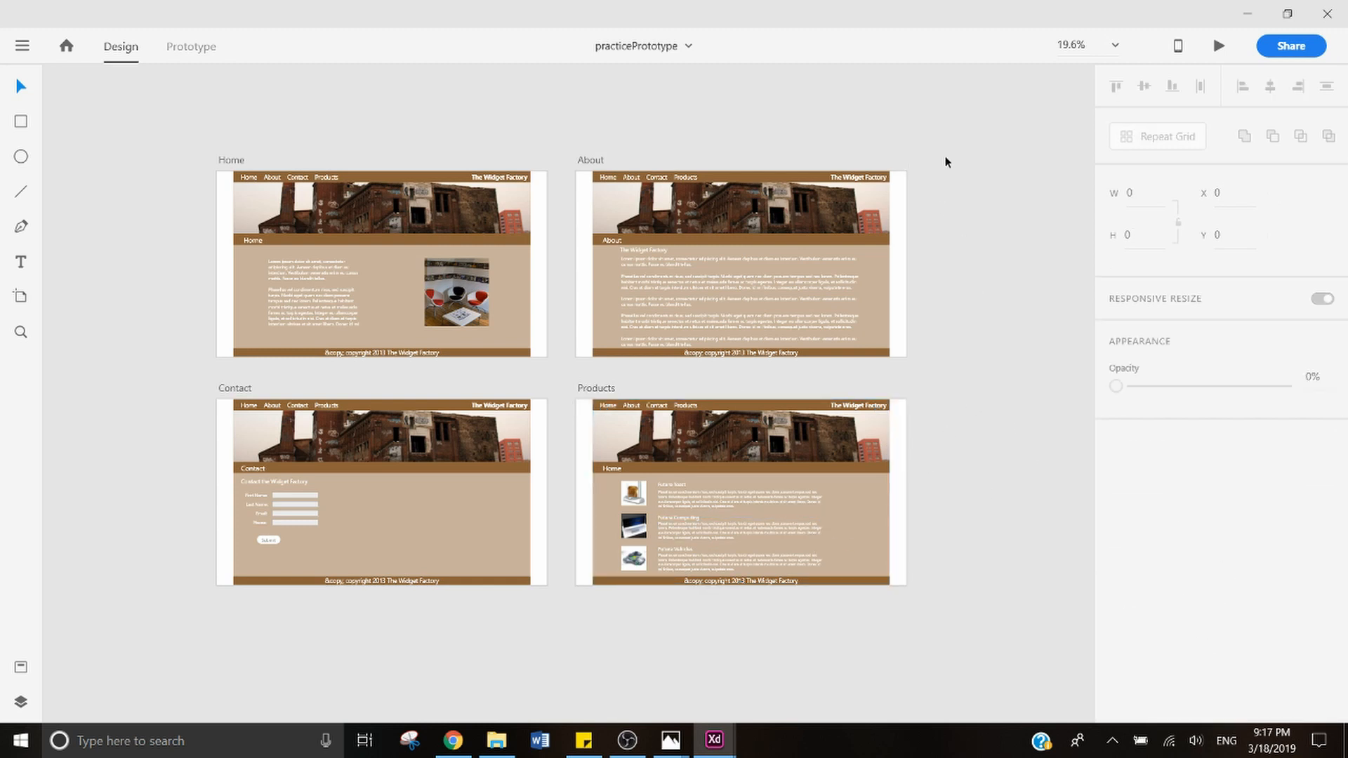
Step: Examine the options for previewing on a device, previewing on the desktop and sharing the prototype
{"action": "left_click", "coordinate": [1178, 50]}
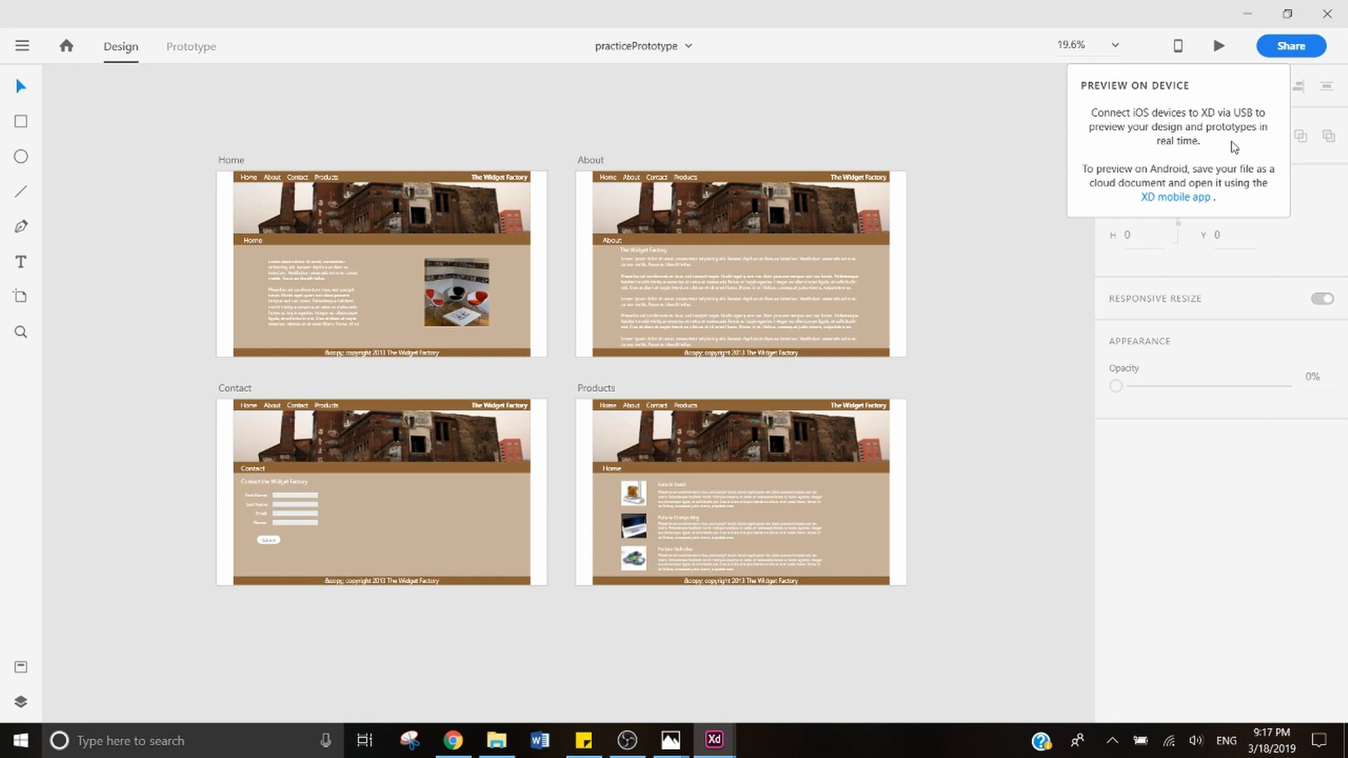
{"action": "left_click", "coordinate": [960, 146]}
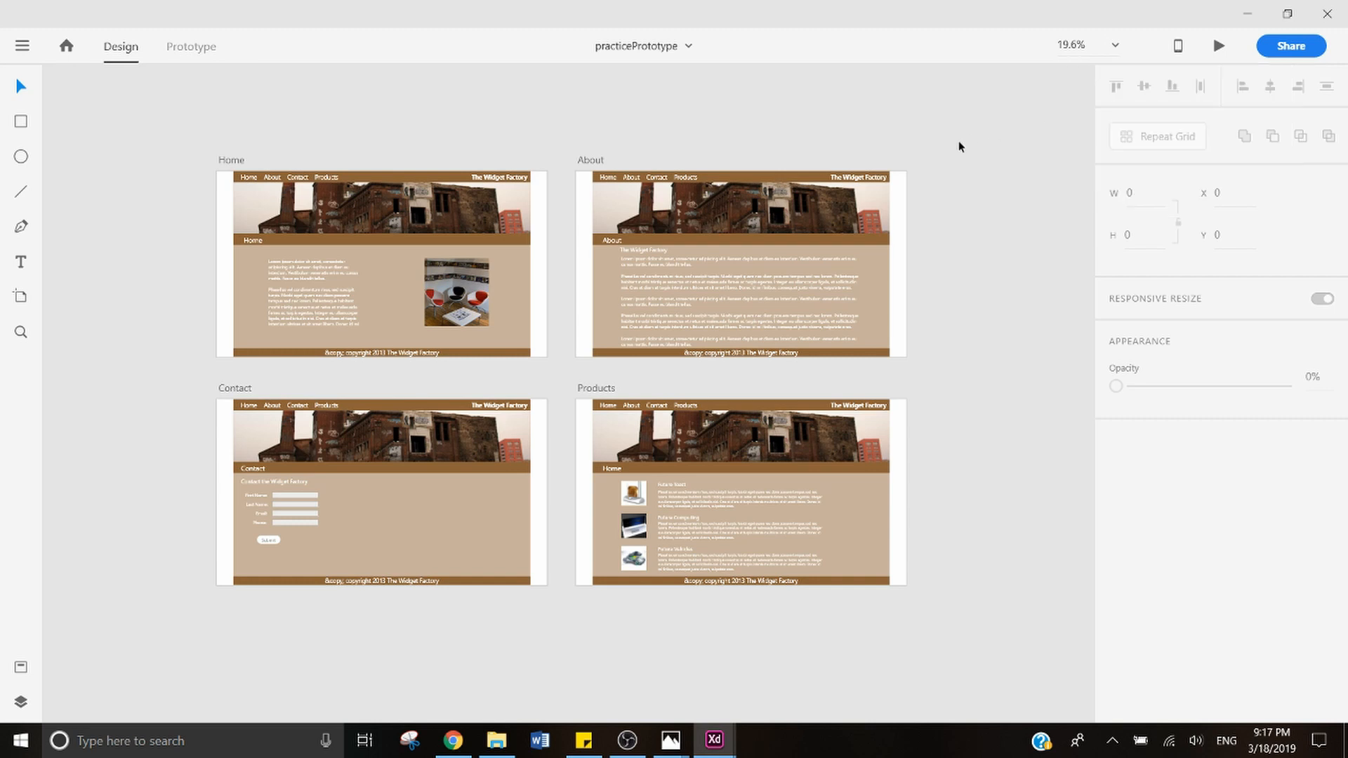
{"action": "left_click", "coordinate": [1303, 52]}
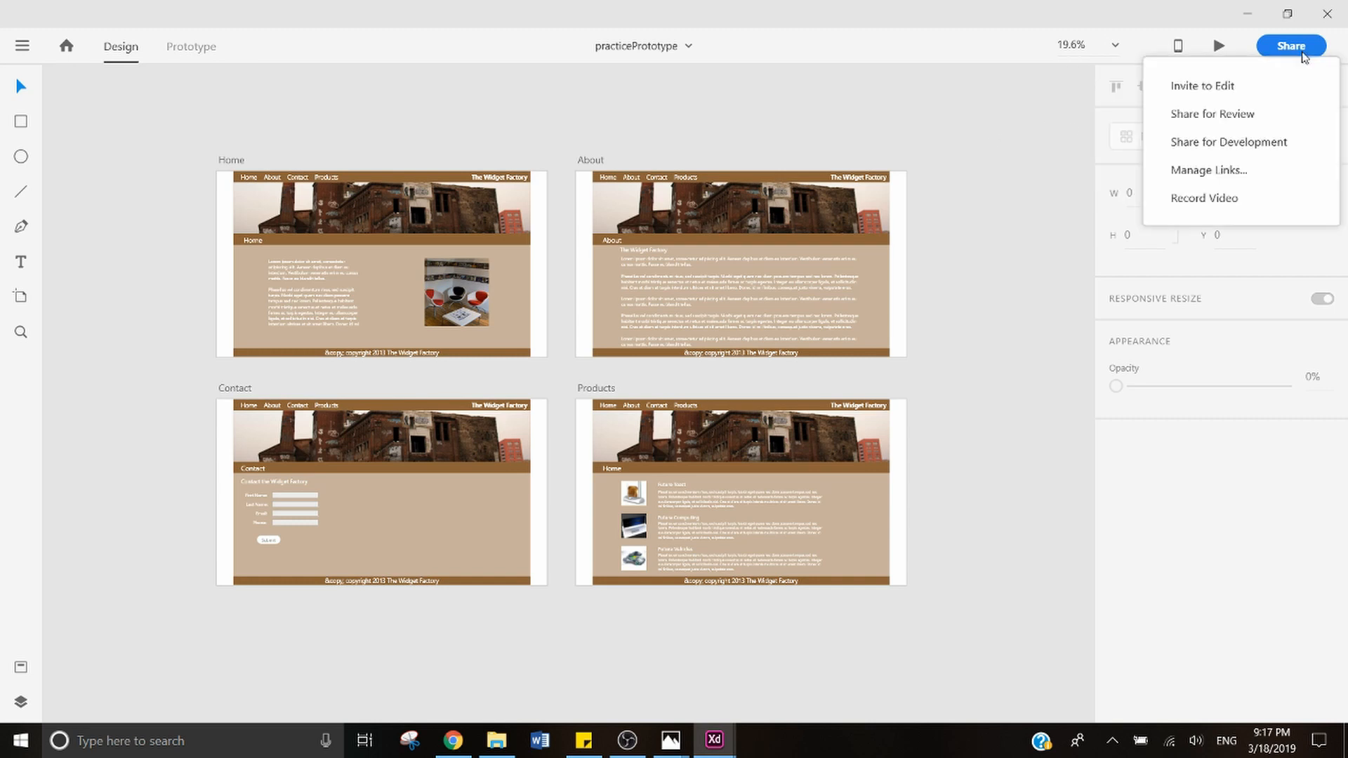
{"action": "left_click", "coordinate": [1071, 101]}
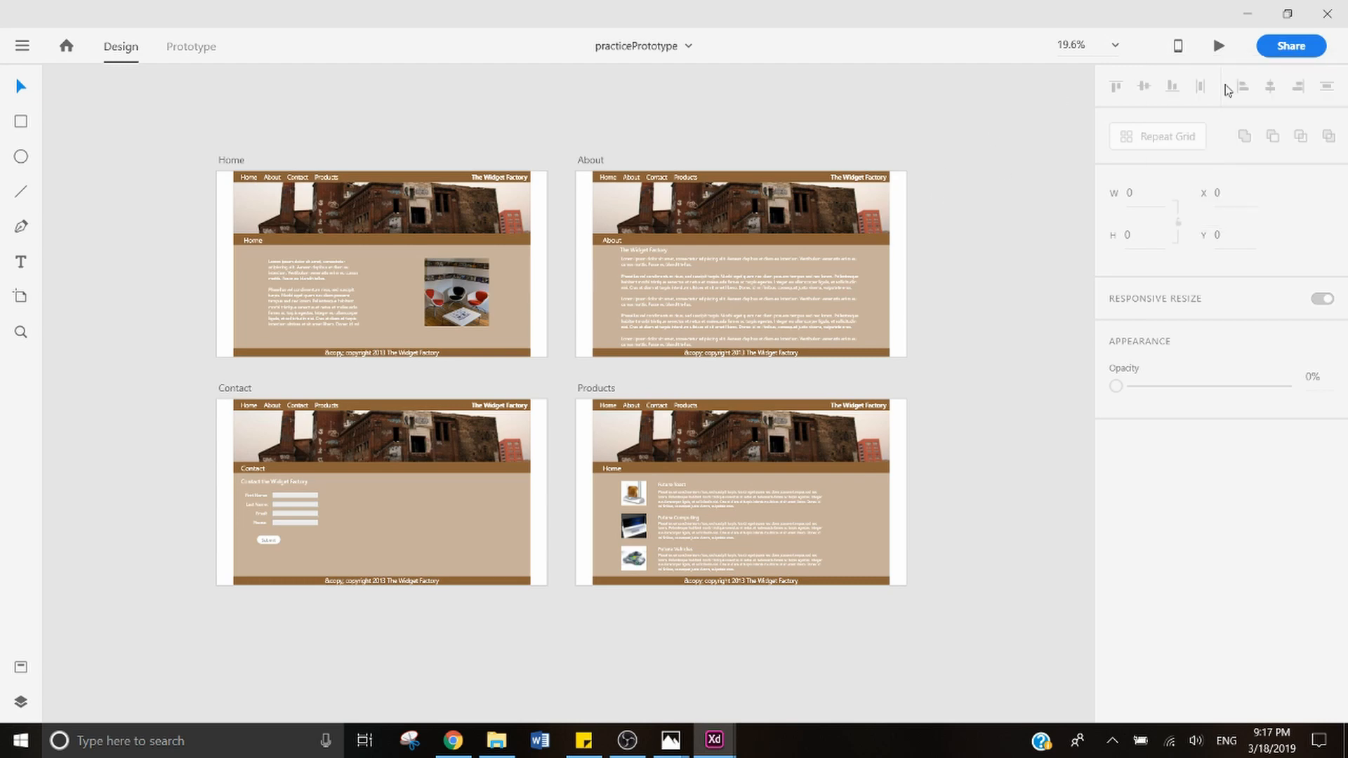
{"action": "left_click", "coordinate": [1219, 49]}
{"action": "left_click", "coordinate": [1200, 34]}
{"action": "left_click", "coordinate": [1220, 46]}
{"action": "left_click", "coordinate": [1161, 15]}
Step: Create a Share for Review link for practicePrototype that anyone with the link can view, and copy it
{"action": "left_click", "coordinate": [1300, 46]}
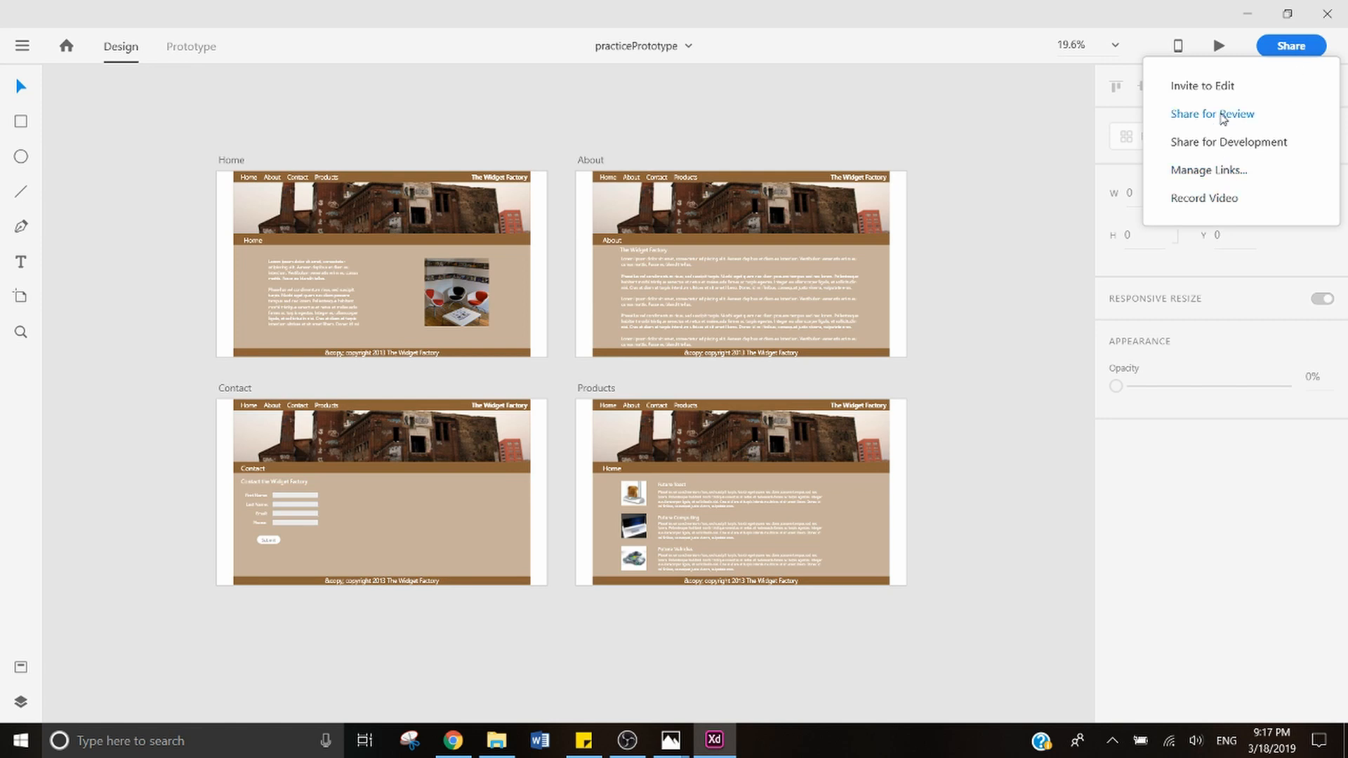
{"action": "left_click", "coordinate": [1243, 117]}
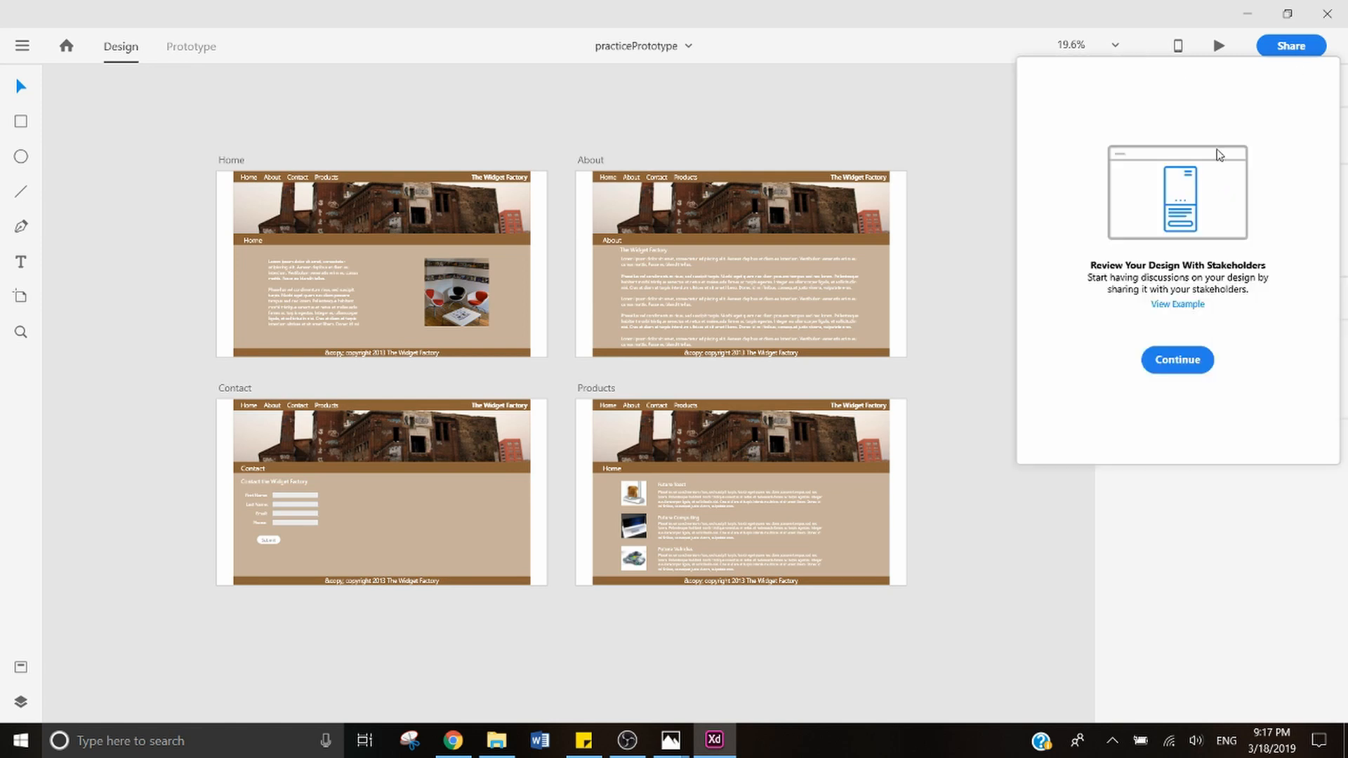
{"action": "left_click", "coordinate": [1204, 367]}
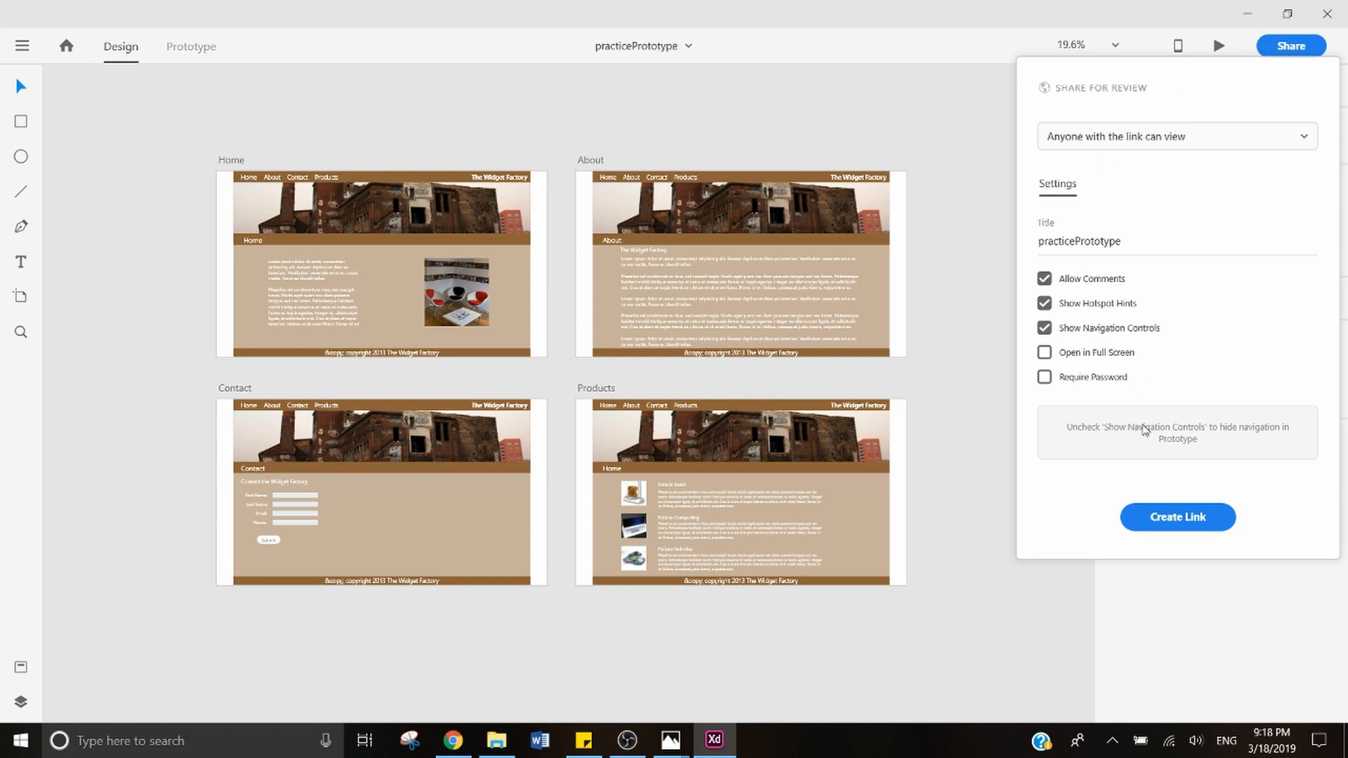
{"action": "left_click", "coordinate": [1157, 528]}
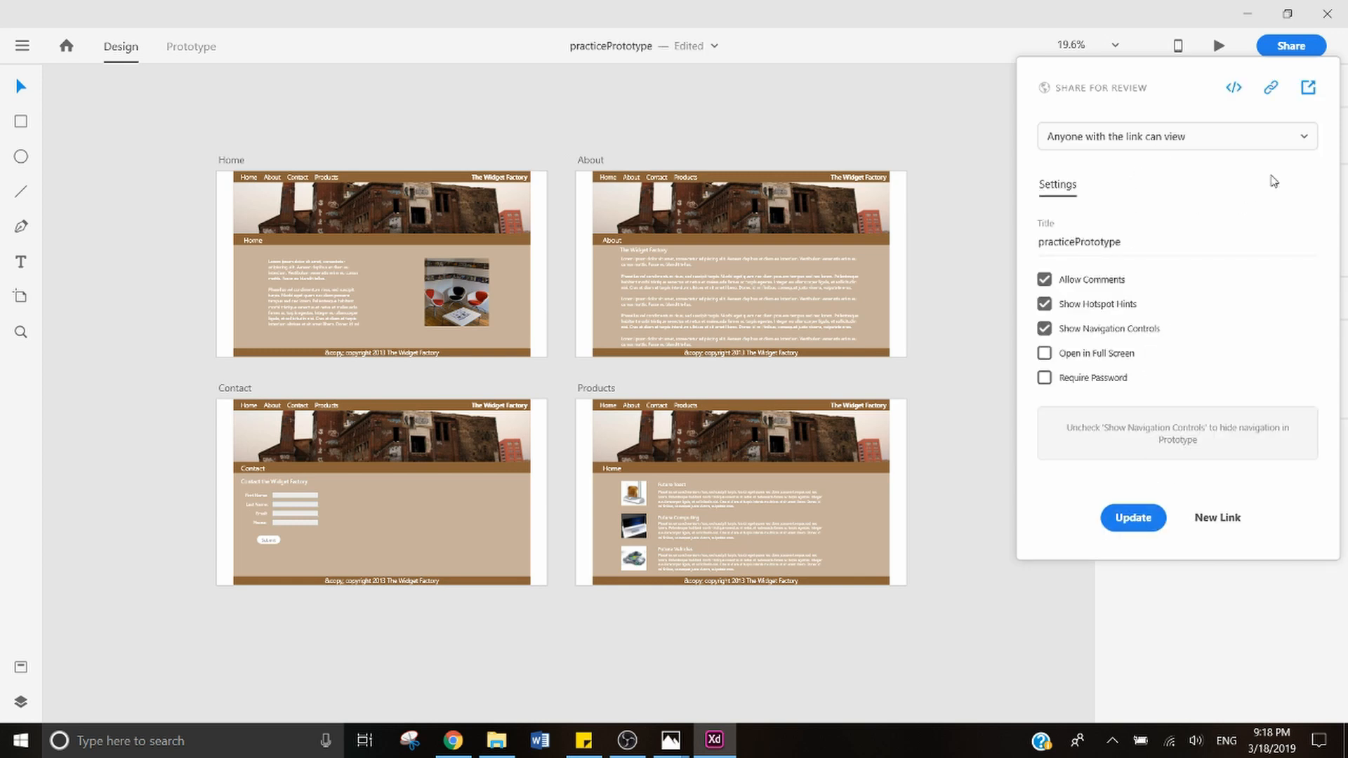
{"action": "left_click", "coordinate": [1272, 90]}
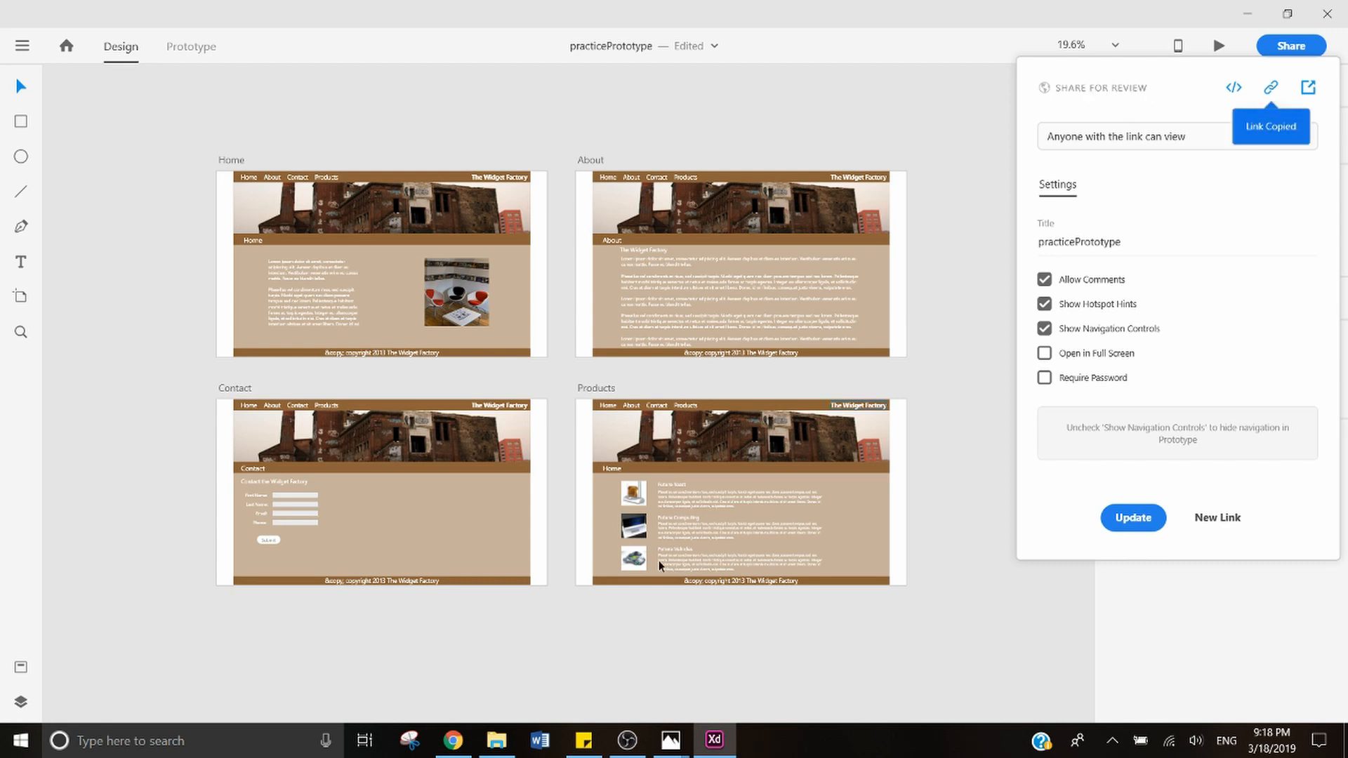
Step: Switch to Chrome and load the copied review link in place of the Lorem Ipsum page
{"action": "left_click", "coordinate": [453, 741]}
{"action": "left_click", "coordinate": [752, 49]}
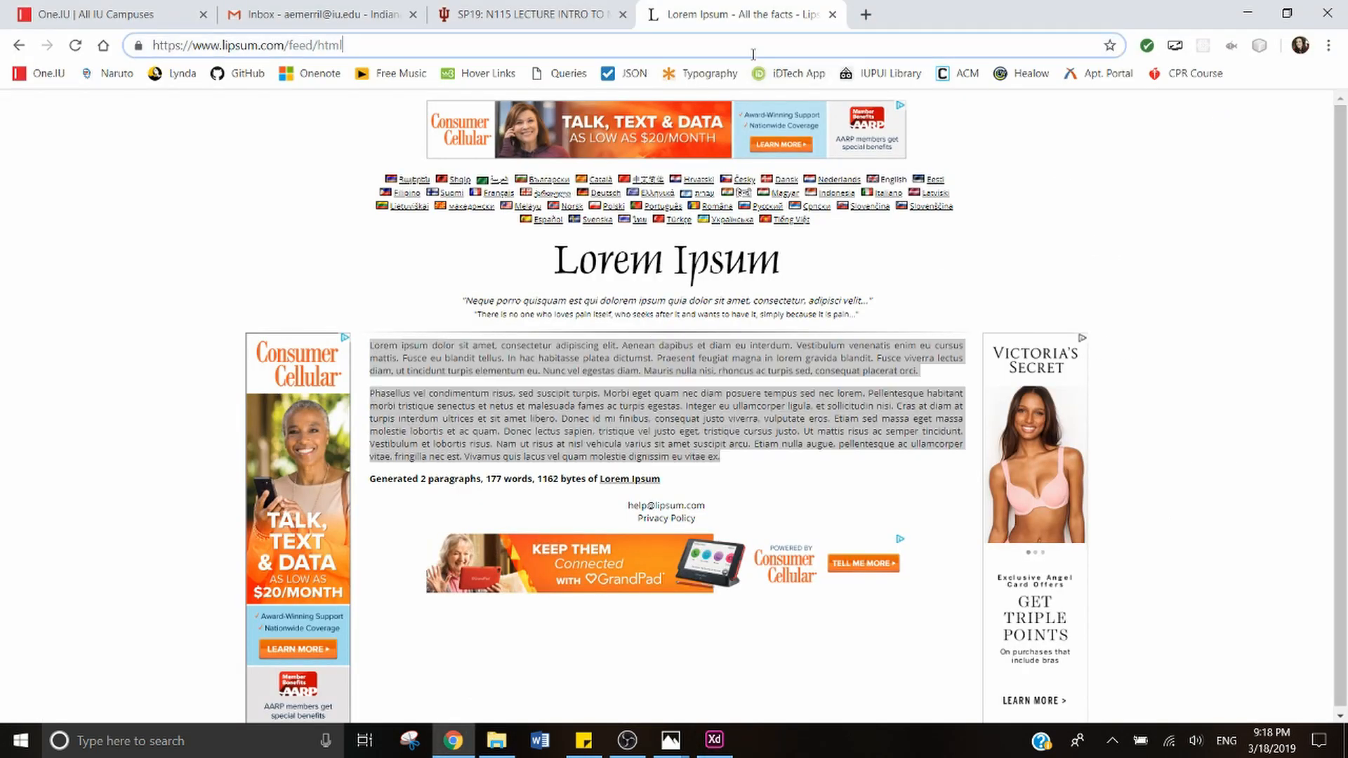
{"action": "key", "text": "ctrl+v"}
{"action": "key", "text": "Return"}
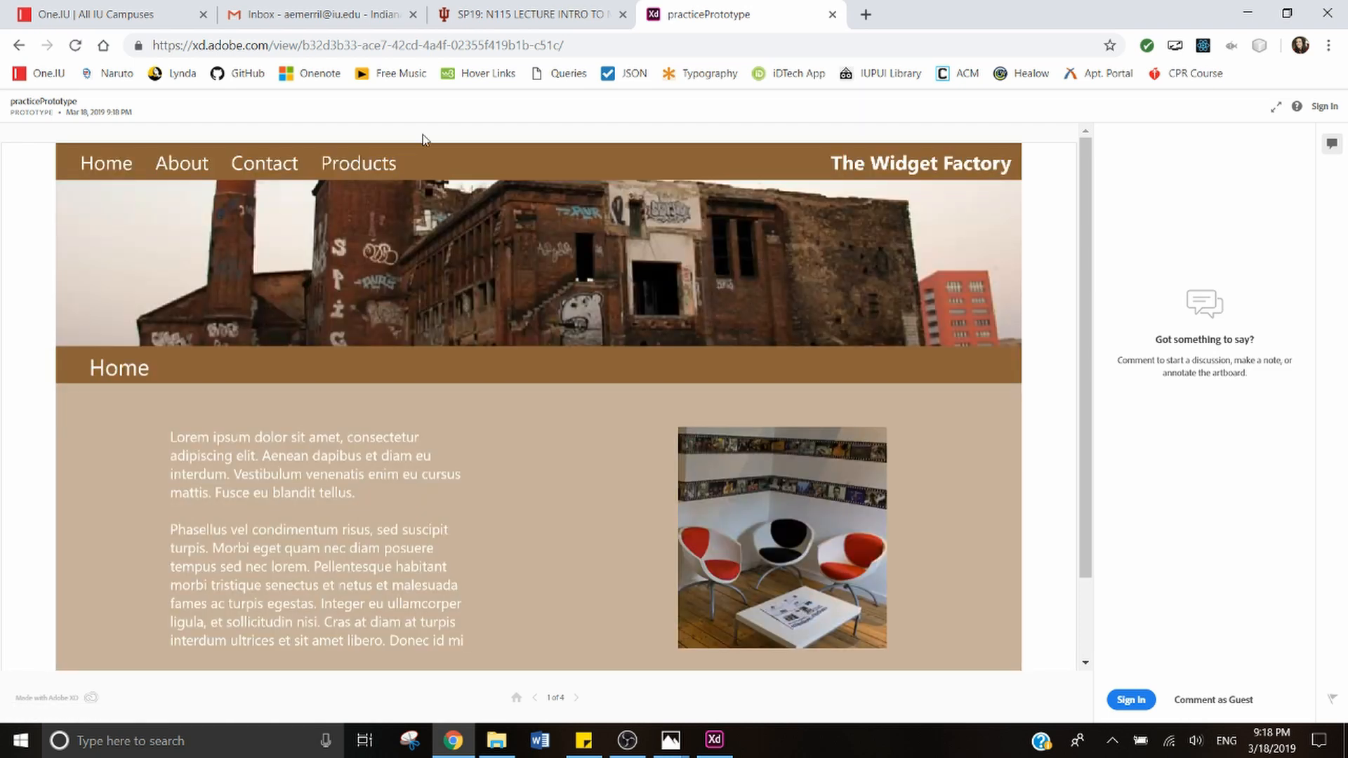
Step: Test the shared prototype's About, Contact, Products and Home links, then return to Adobe XD and dismiss the sharing settings
{"action": "left_click", "coordinate": [175, 164]}
{"action": "left_click", "coordinate": [280, 164]}
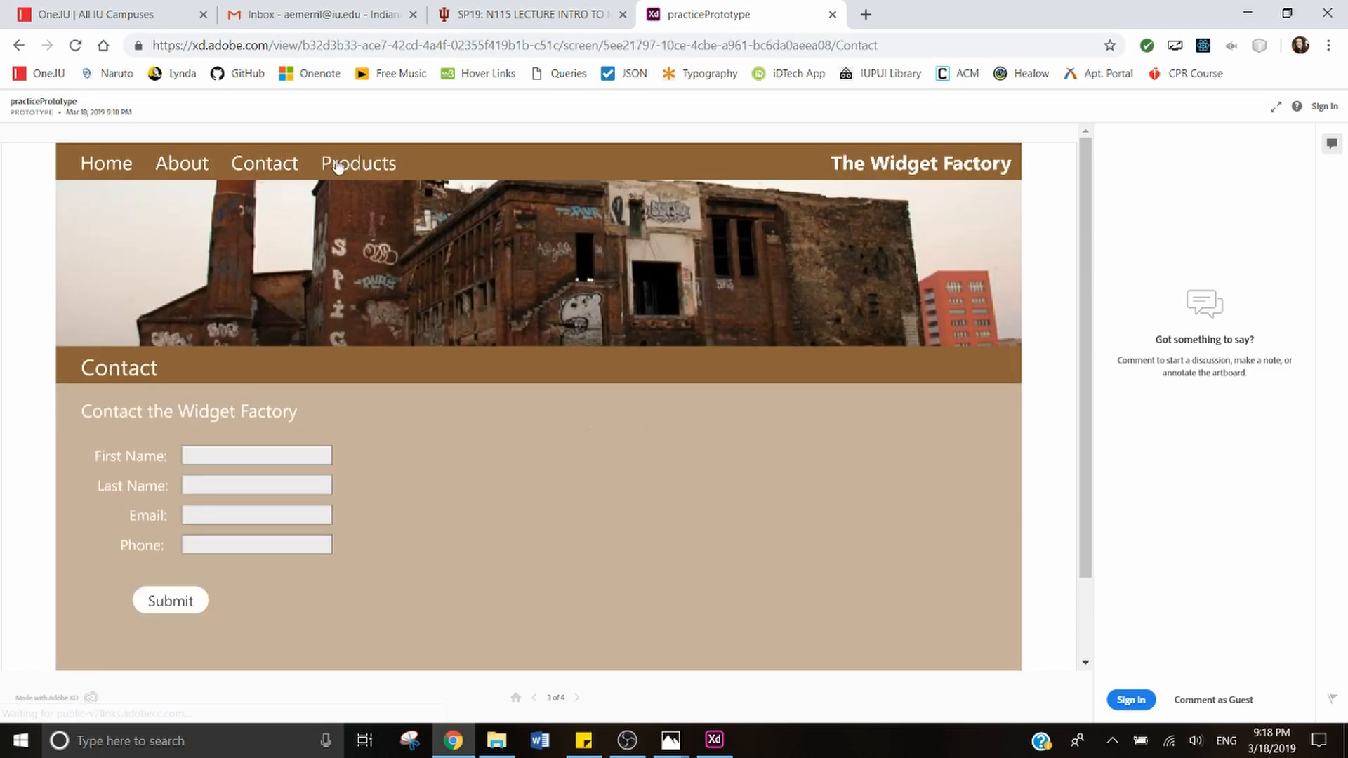
{"action": "left_click", "coordinate": [337, 165]}
{"action": "left_click", "coordinate": [106, 165]}
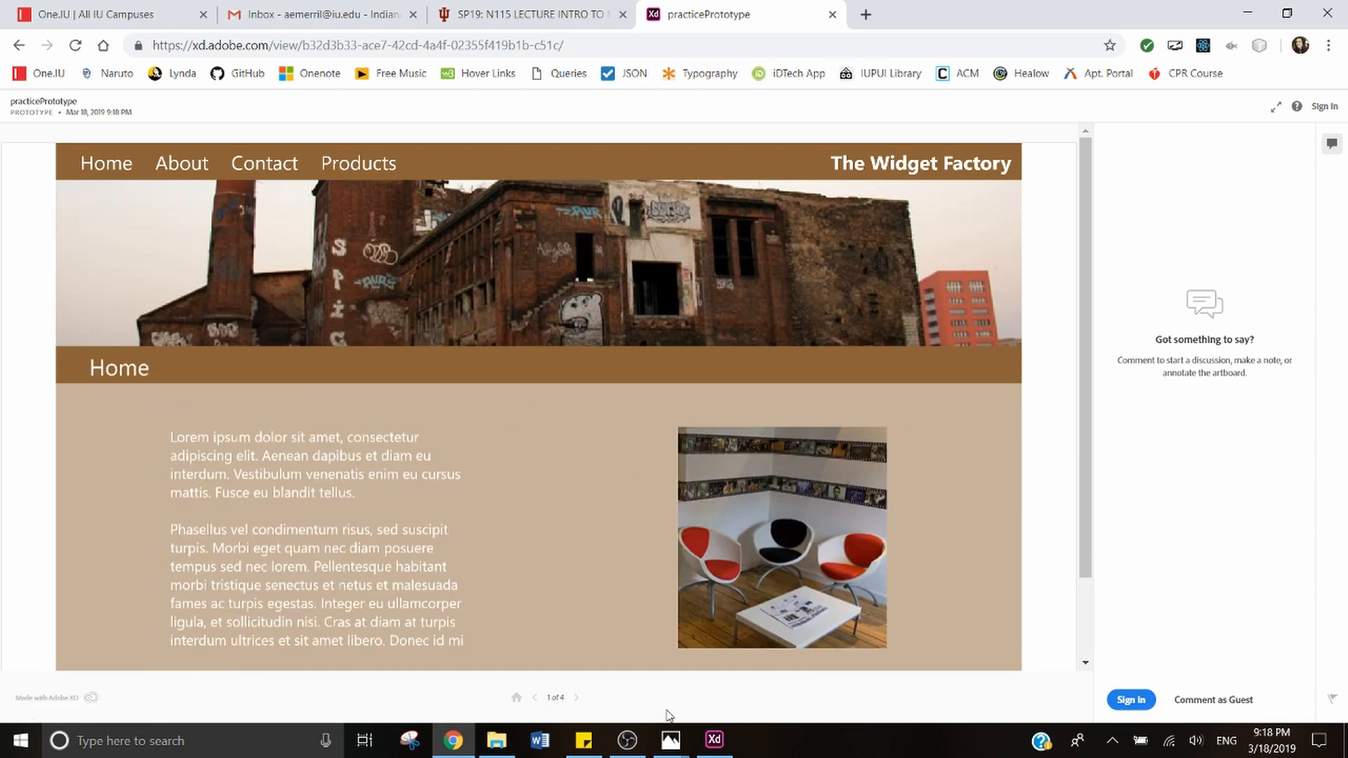
{"action": "left_click", "coordinate": [713, 745]}
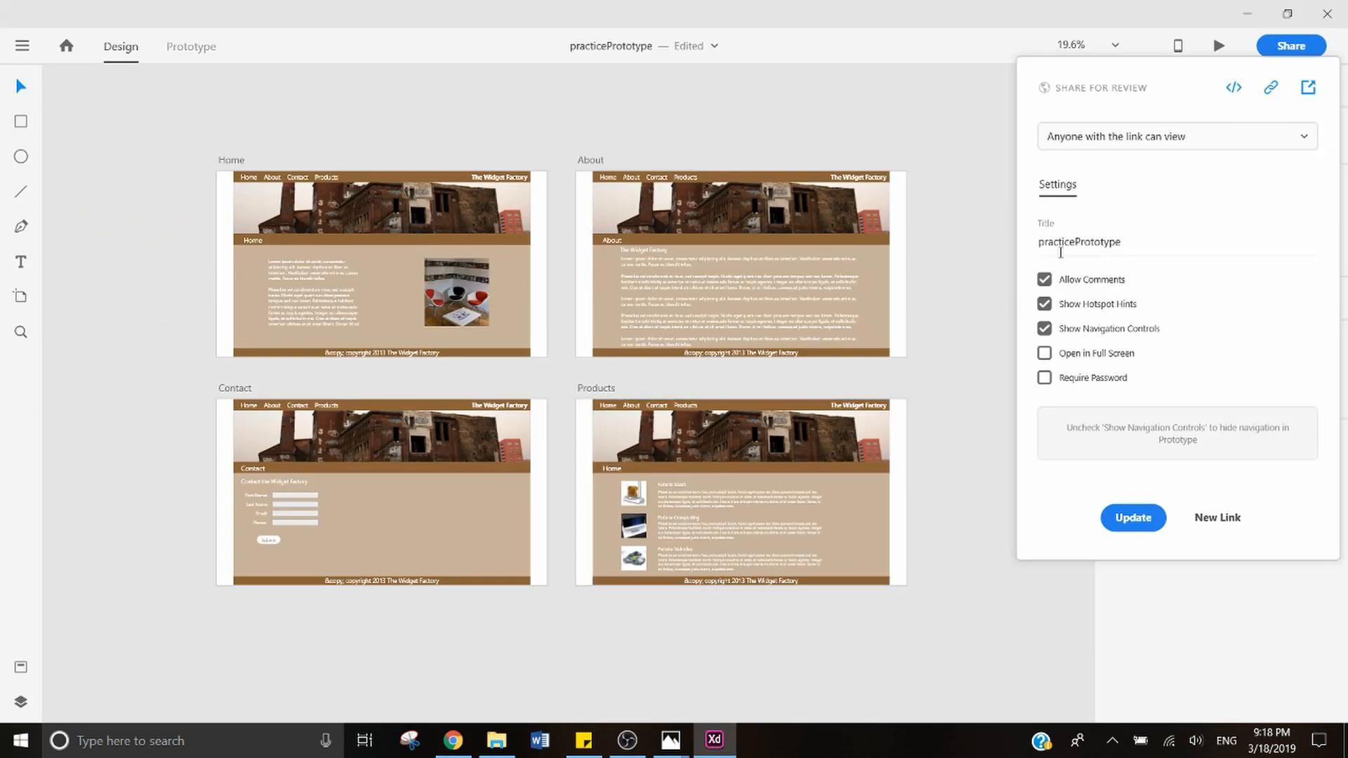
{"action": "left_click", "coordinate": [874, 140]}
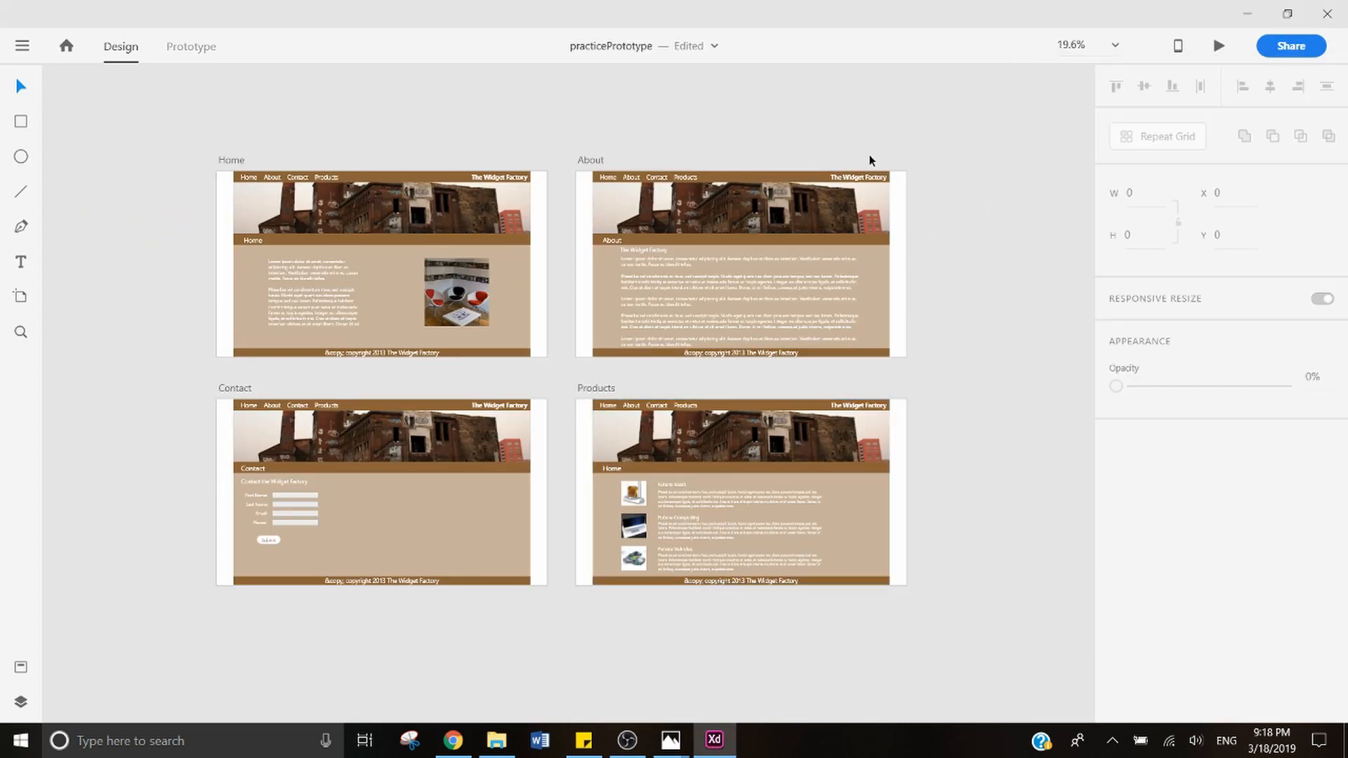